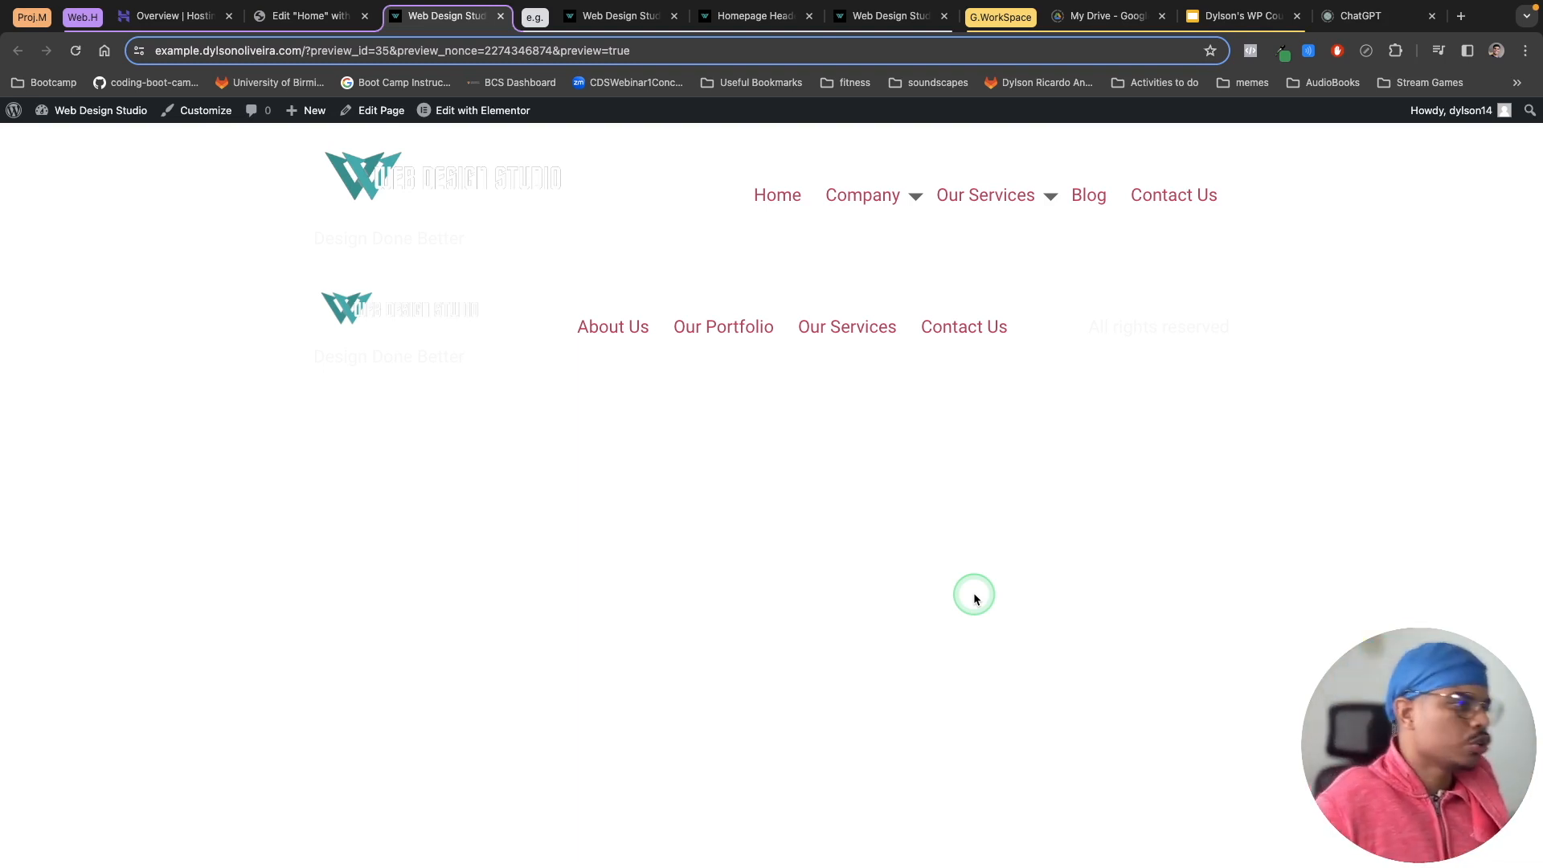
# Step: Close the extra Homepage Header and duplicate Web Design Studio browser tabs
pyautogui.click(613, 15)
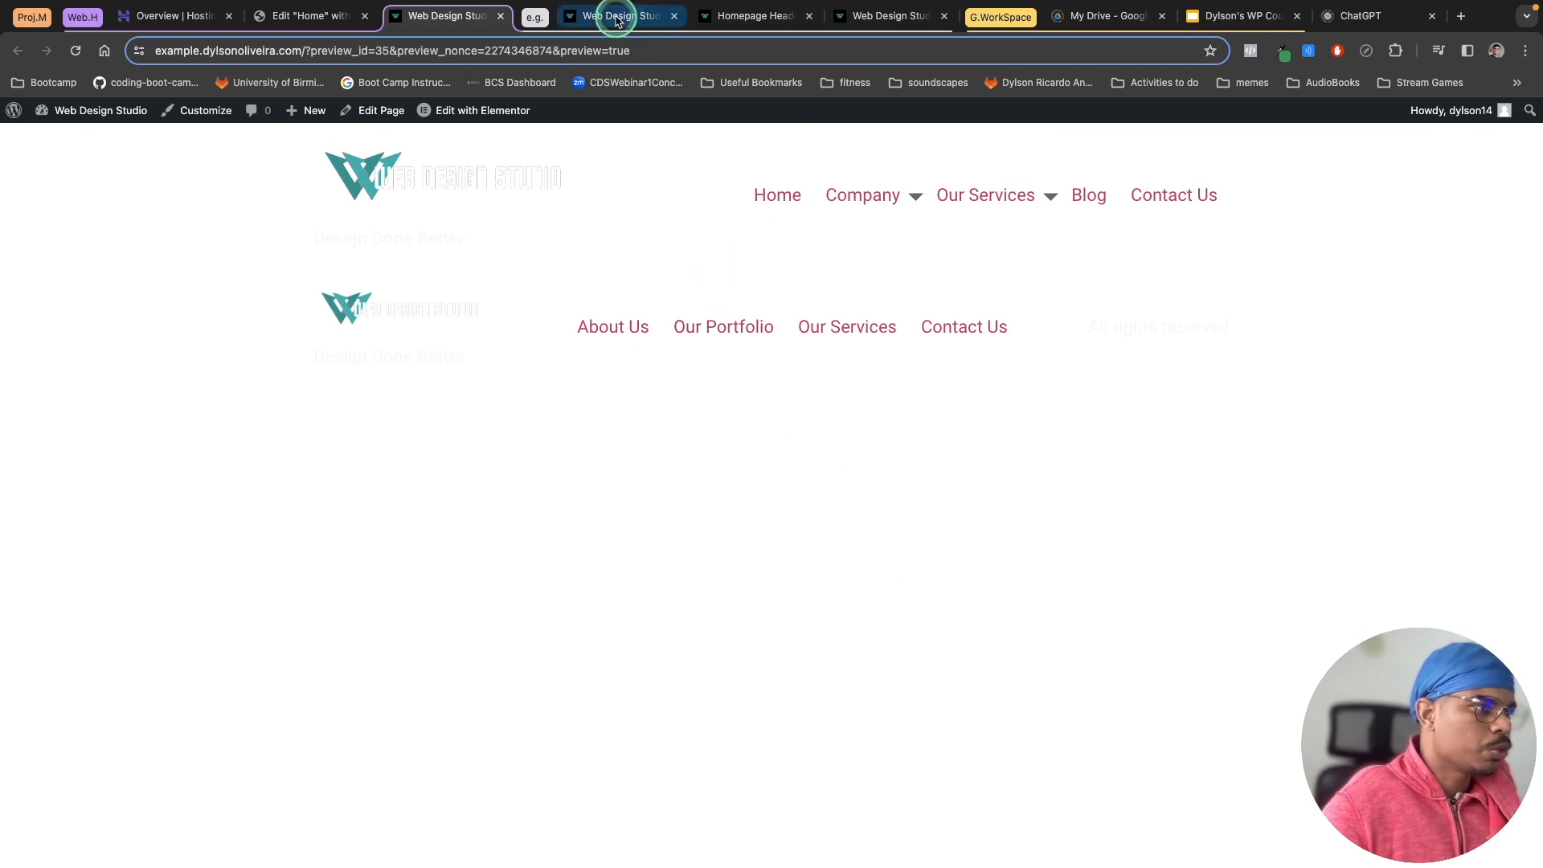
pyautogui.click(808, 15)
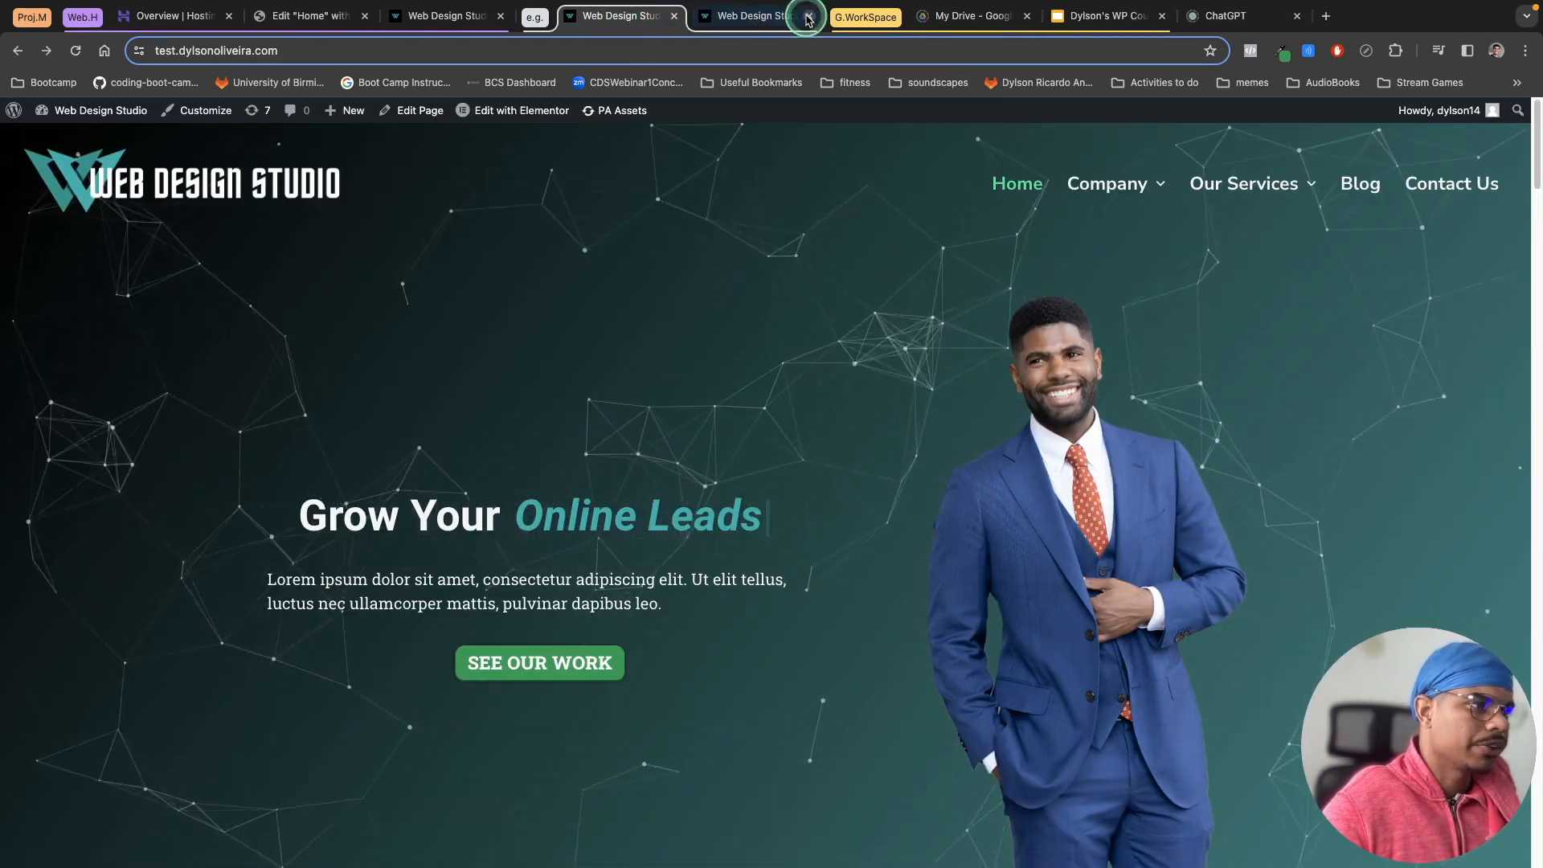
pyautogui.click(808, 15)
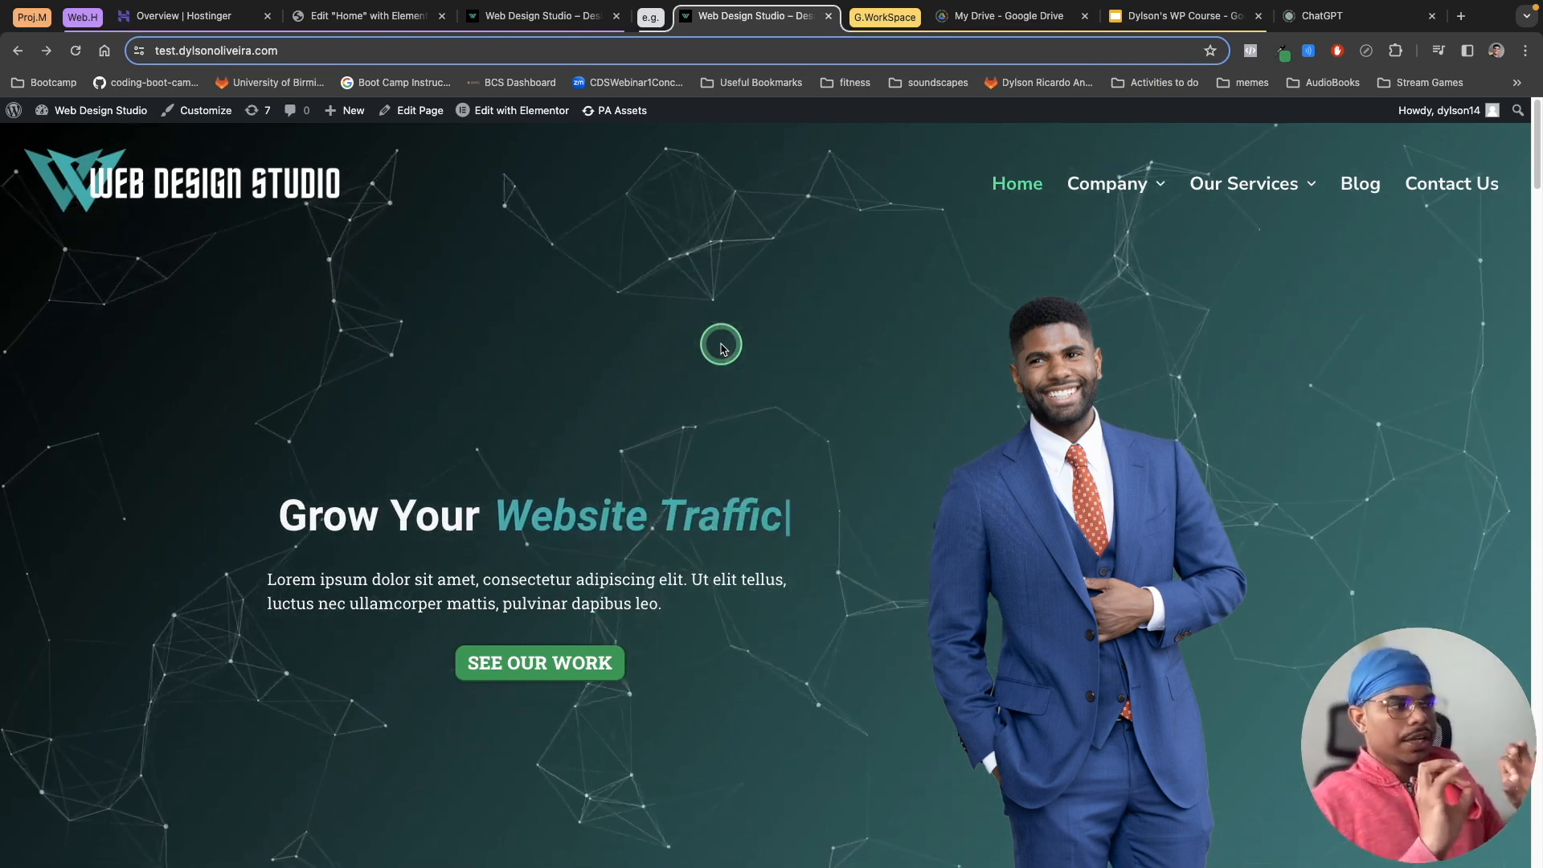
# Step: Browse the live site's homepage and blog page to review the existing header
pyautogui.moveTo(1111, 195)
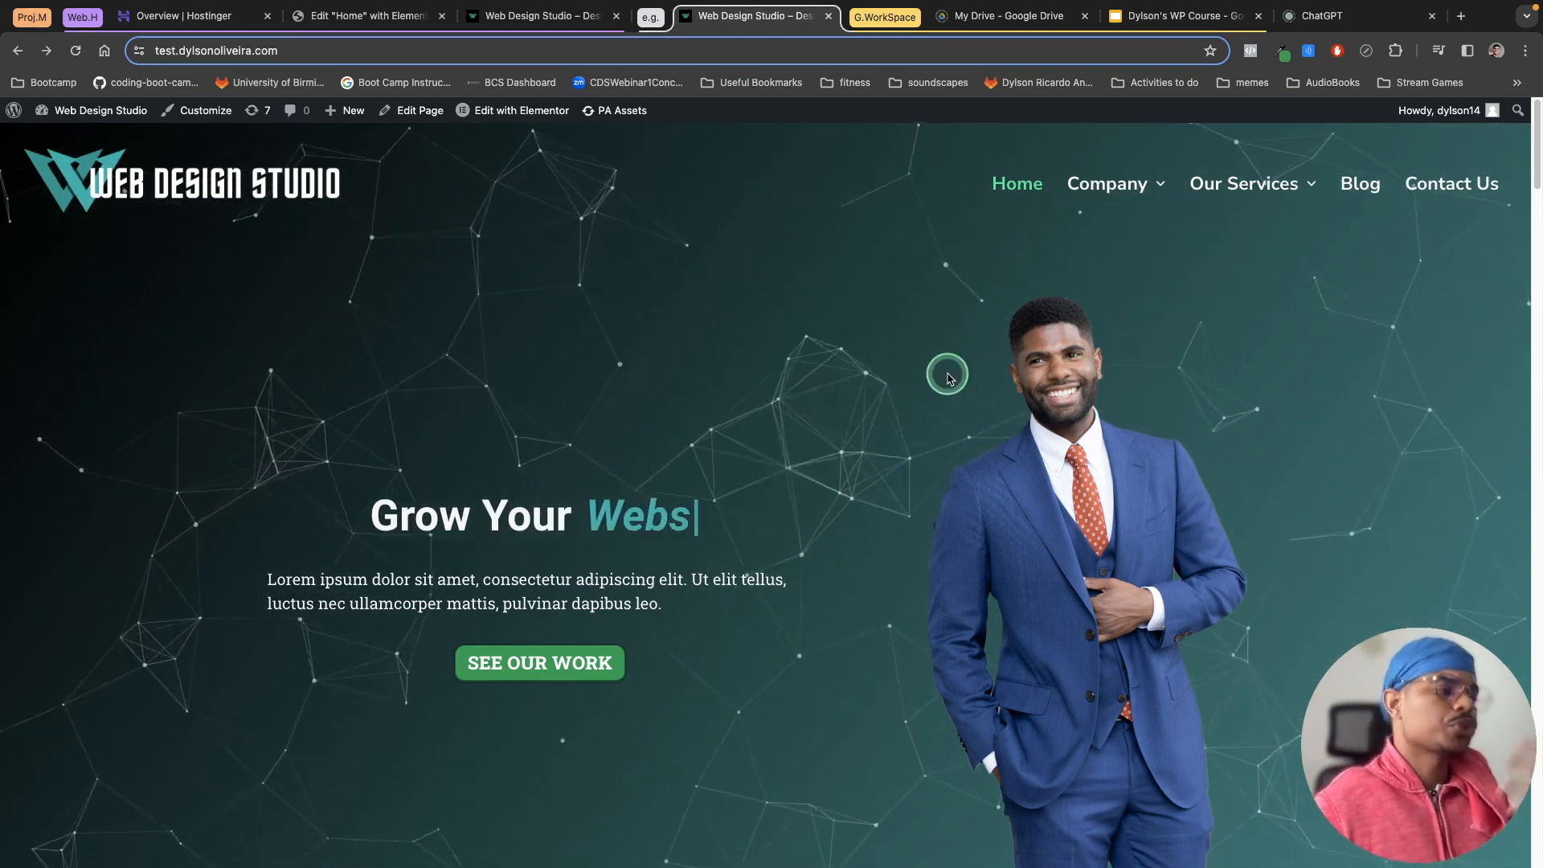
pyautogui.scroll(-1, 951, 378)
pyautogui.scroll(-4, 950, 377)
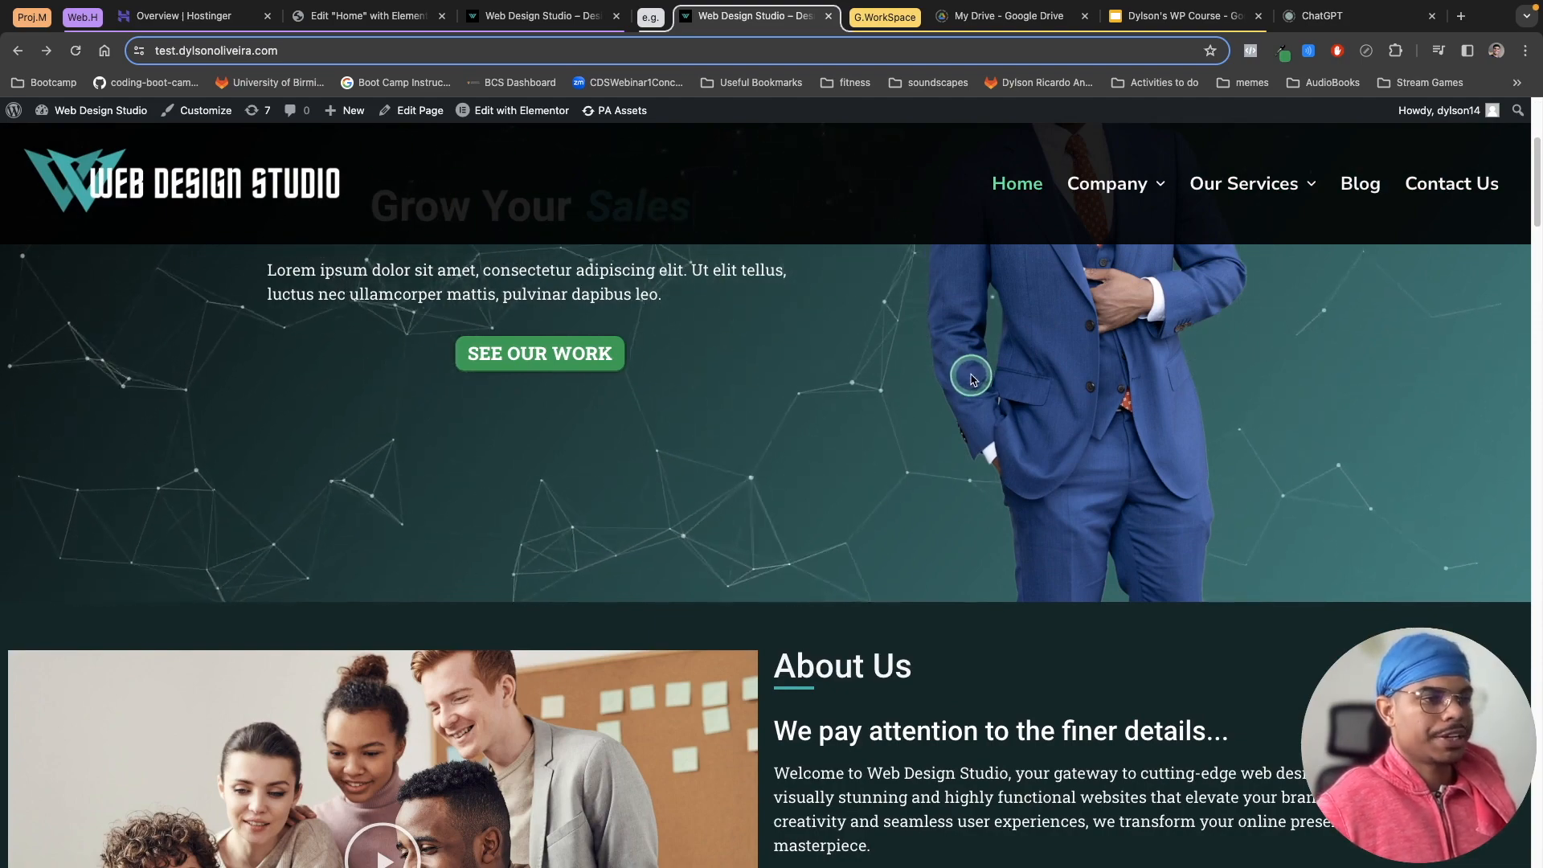
pyautogui.scroll(-1, 970, 374)
pyautogui.scroll(4, 970, 374)
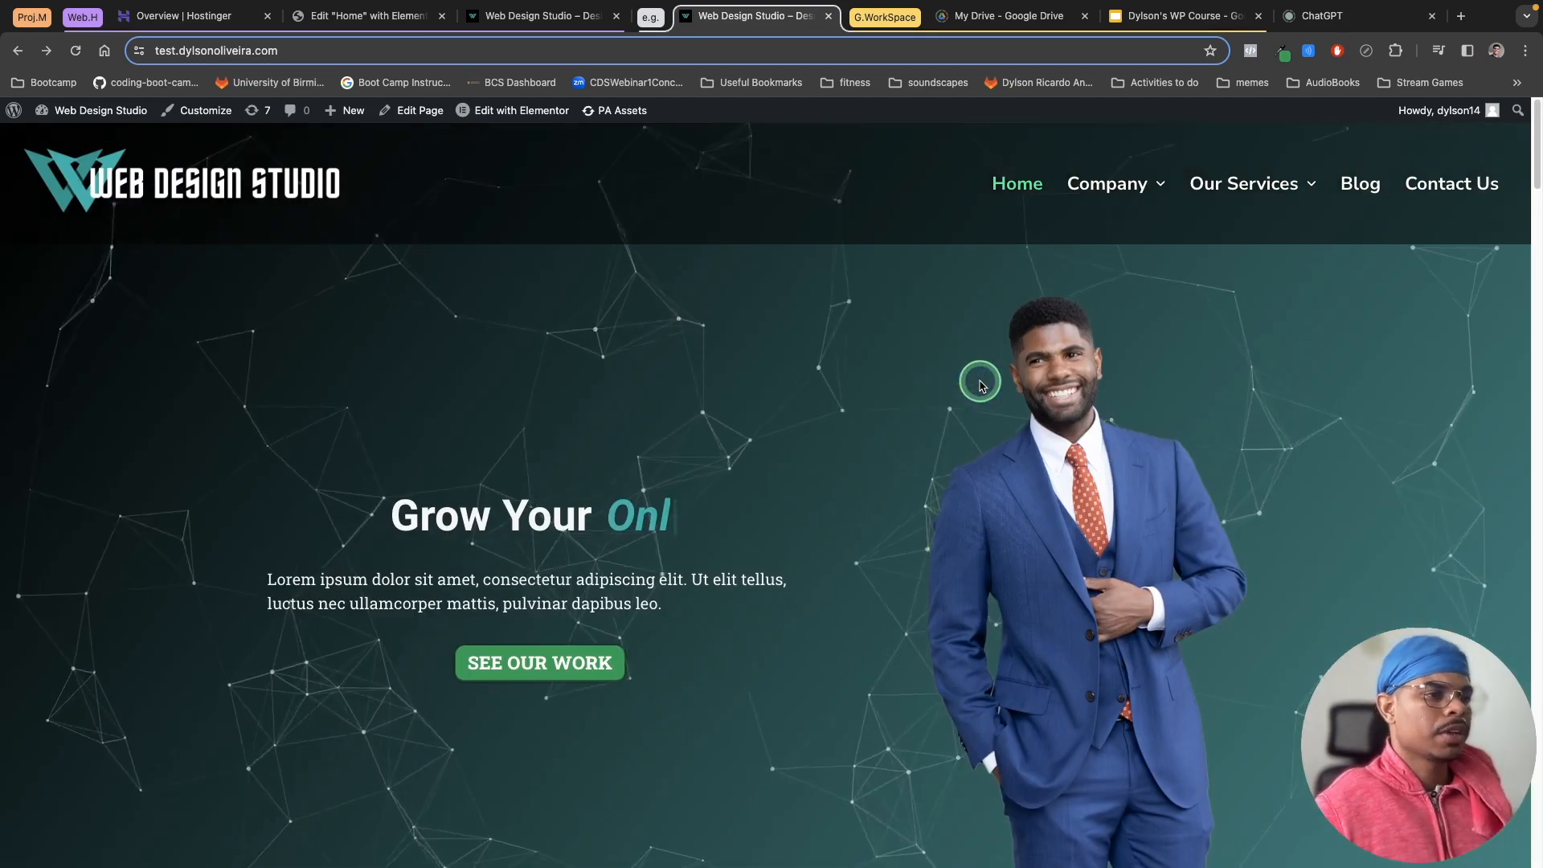
pyautogui.click(1372, 186)
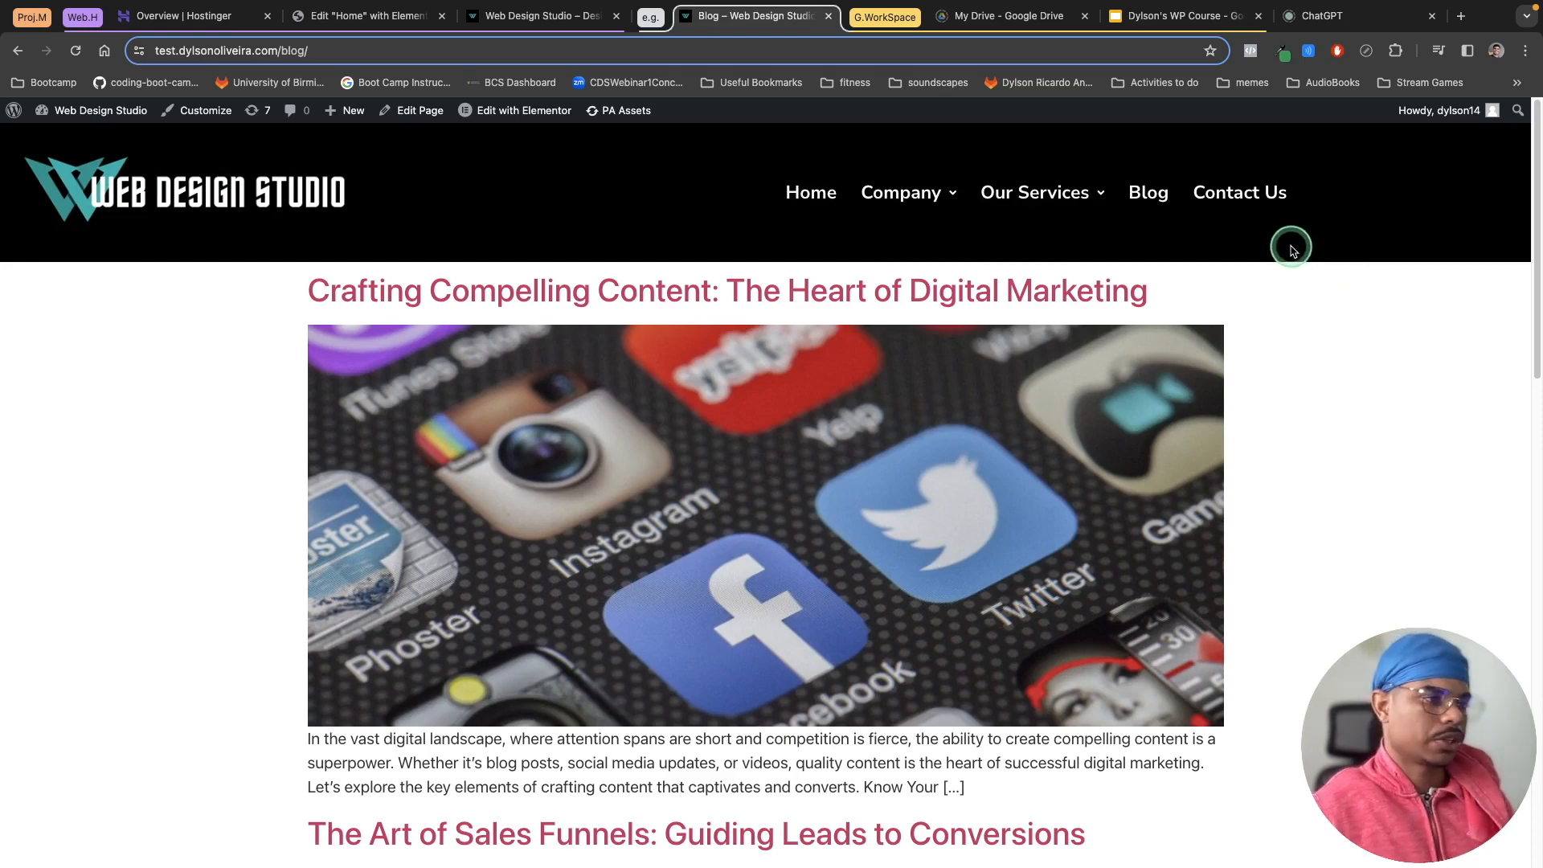
pyautogui.moveTo(916, 201)
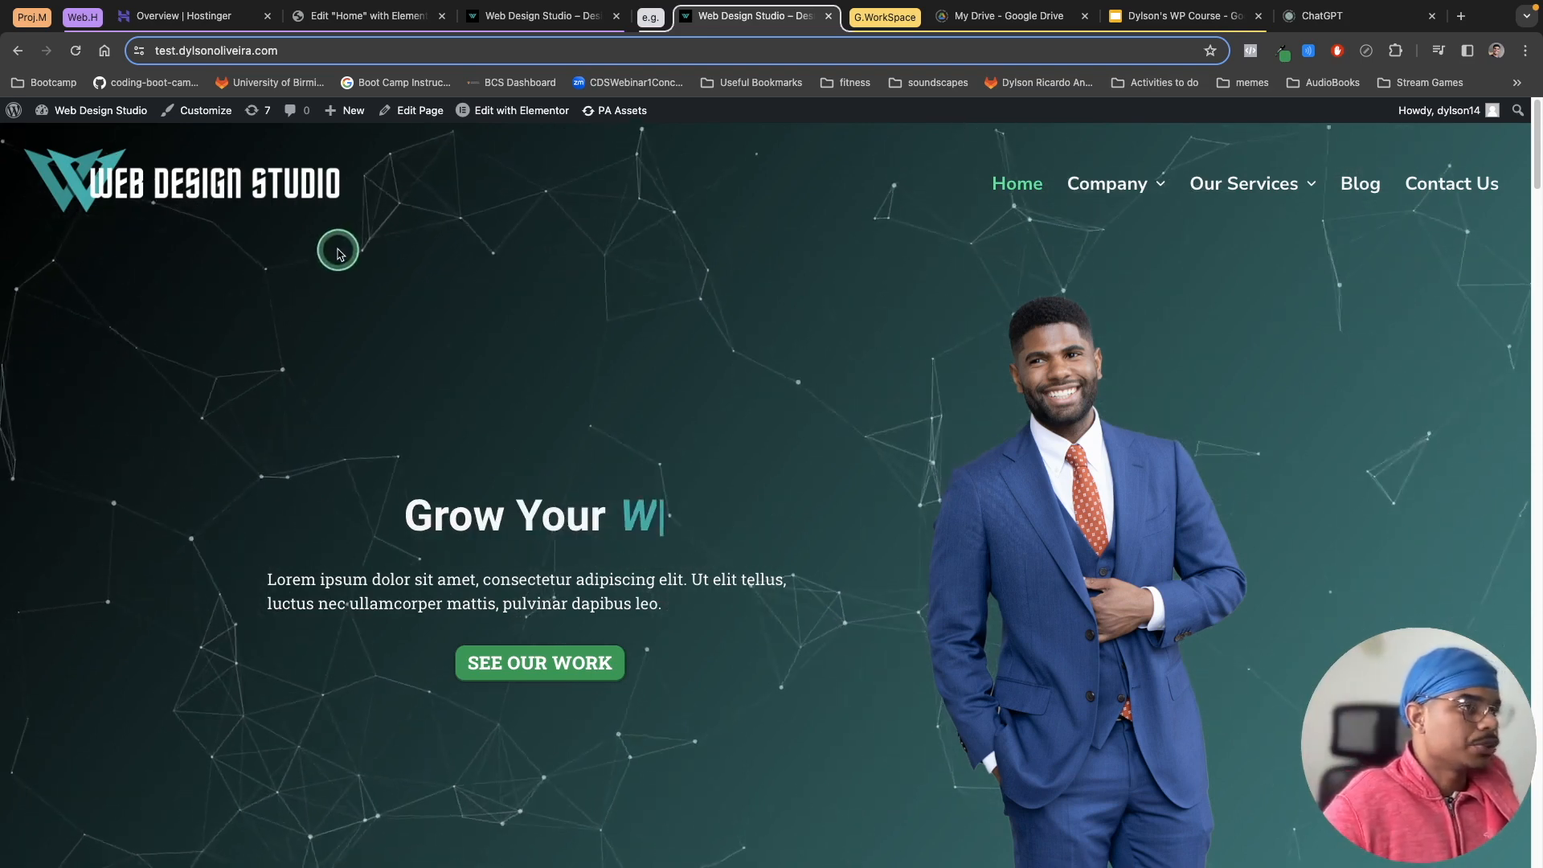
# Step: Leave the Elementor editor for the WordPress dashboard and open the Add New Plugin page
pyautogui.click(401, 17)
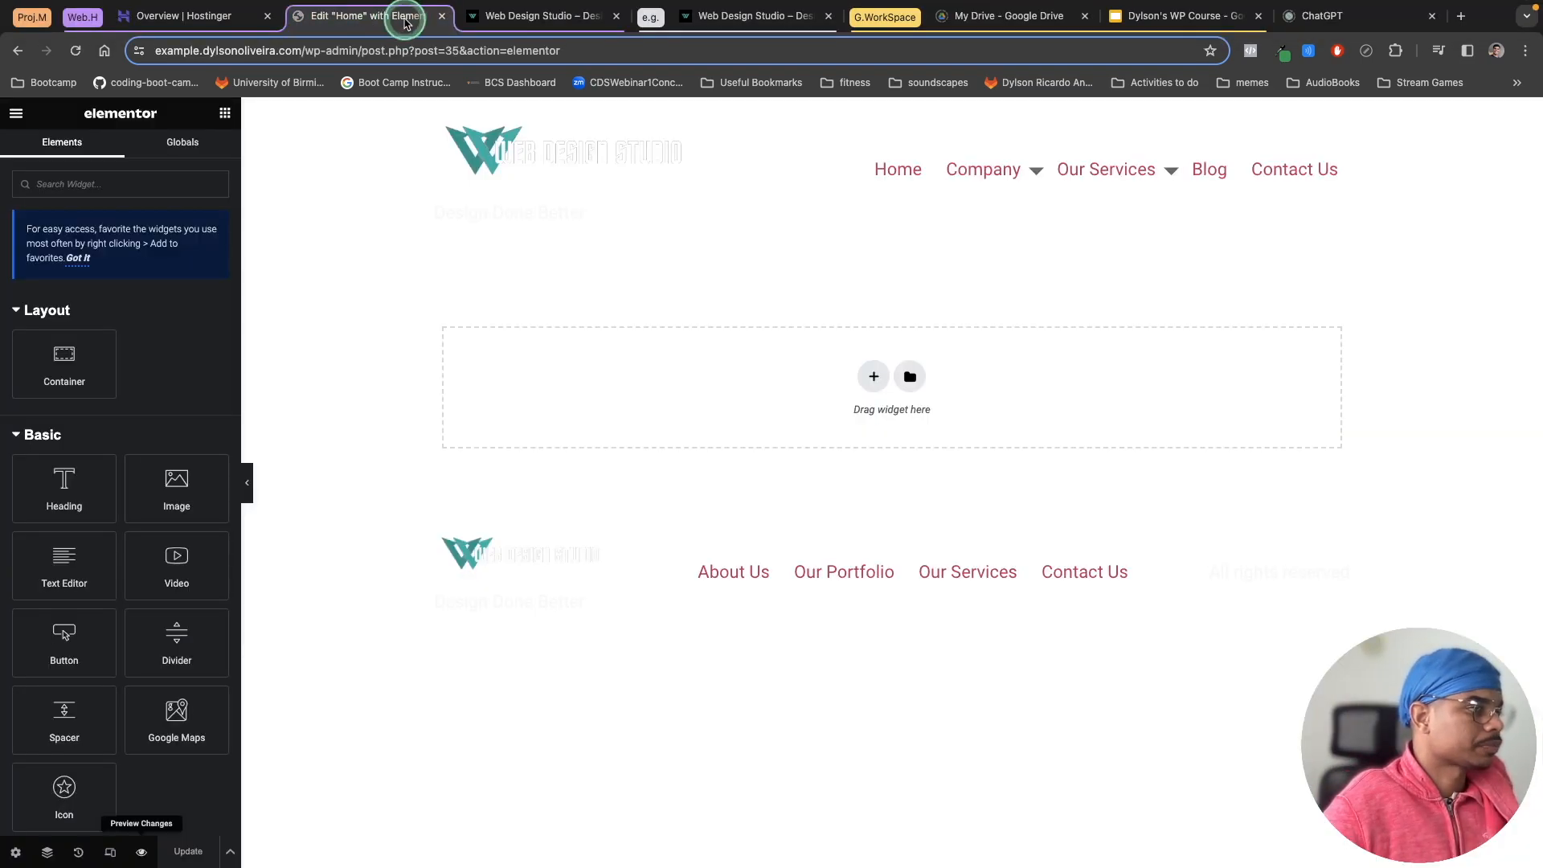
pyautogui.click(16, 113)
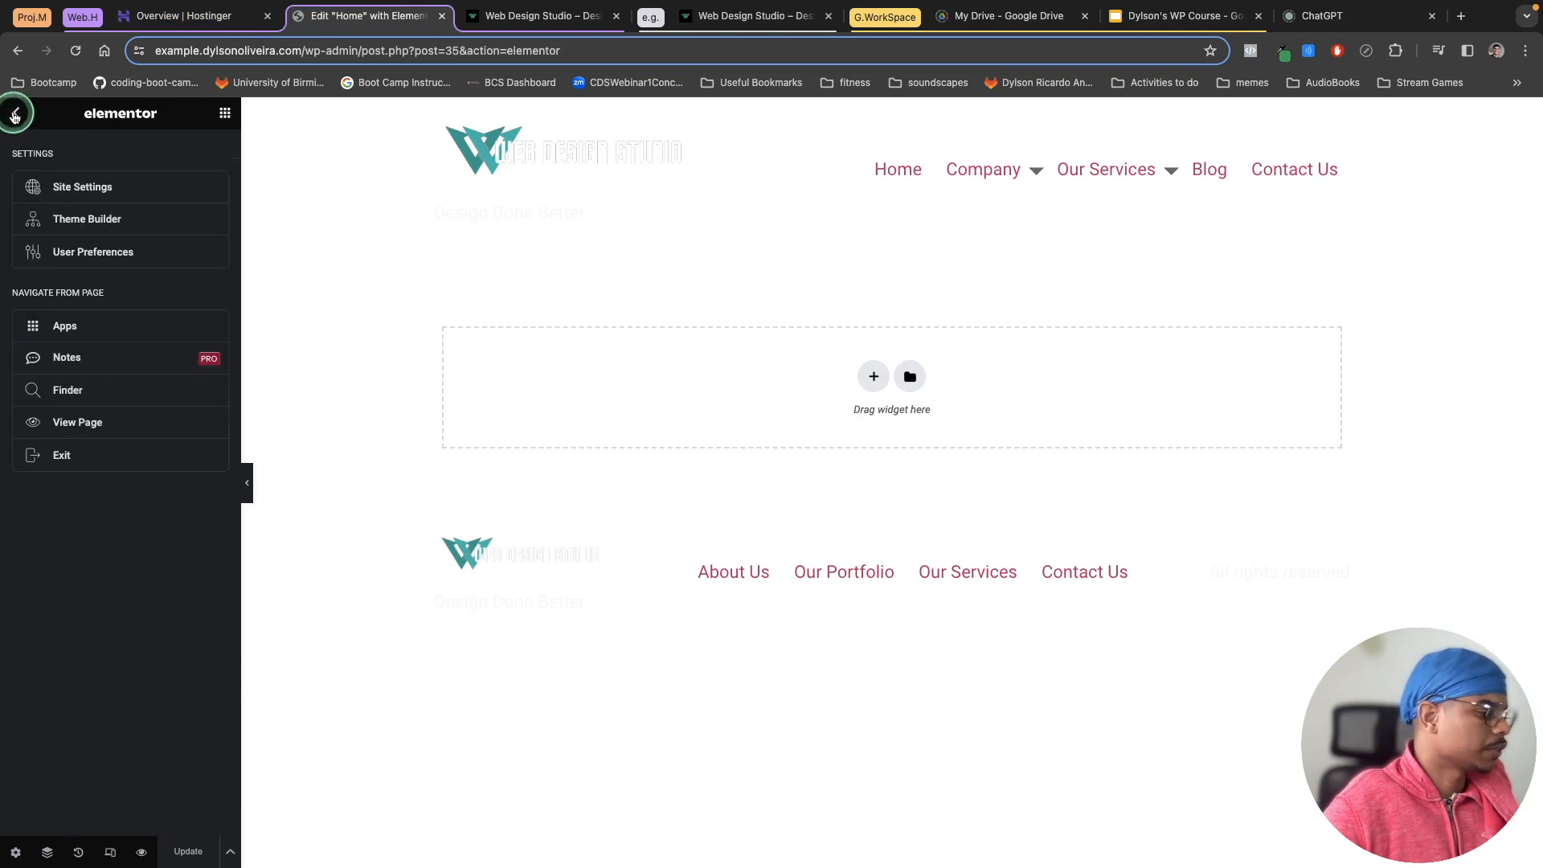
pyautogui.click(67, 470)
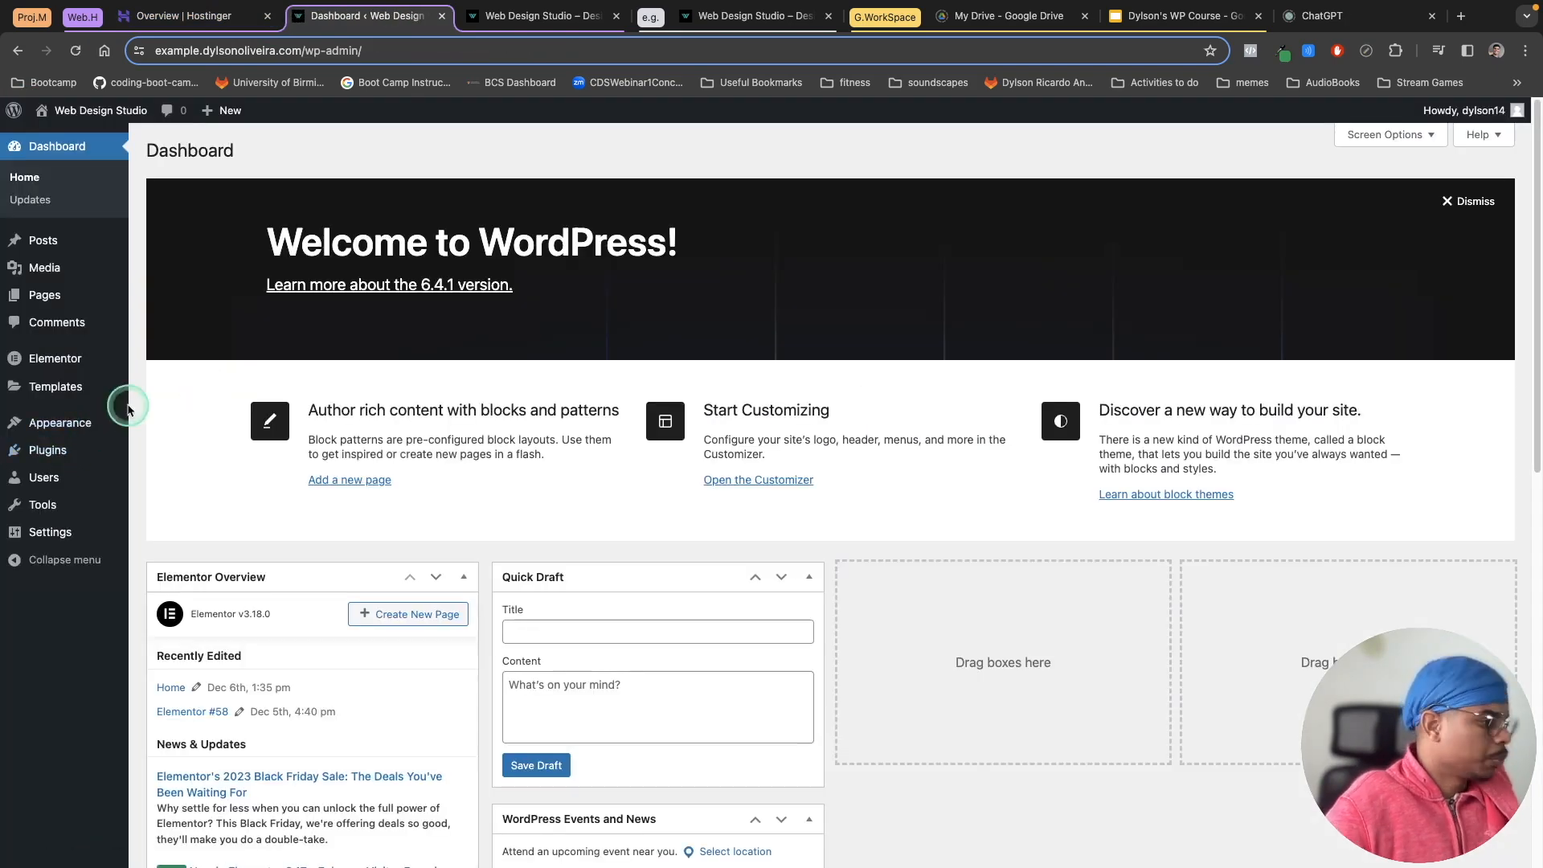
pyautogui.moveTo(51, 454)
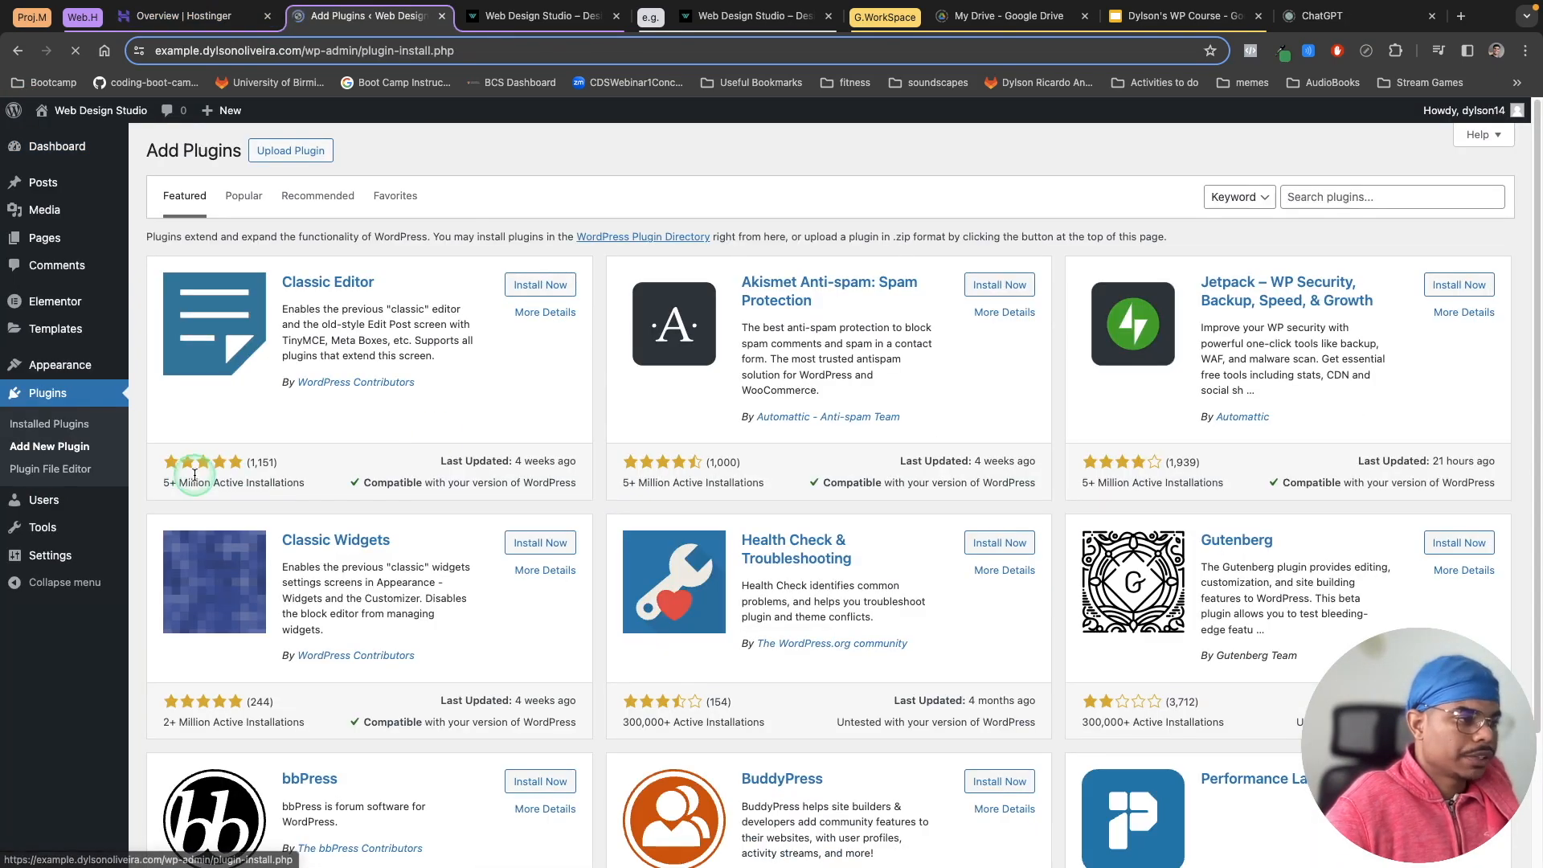
# Step: Search for the Elementor Header & Footer Builder plugin, then install and activate it
pyautogui.click(1346, 196)
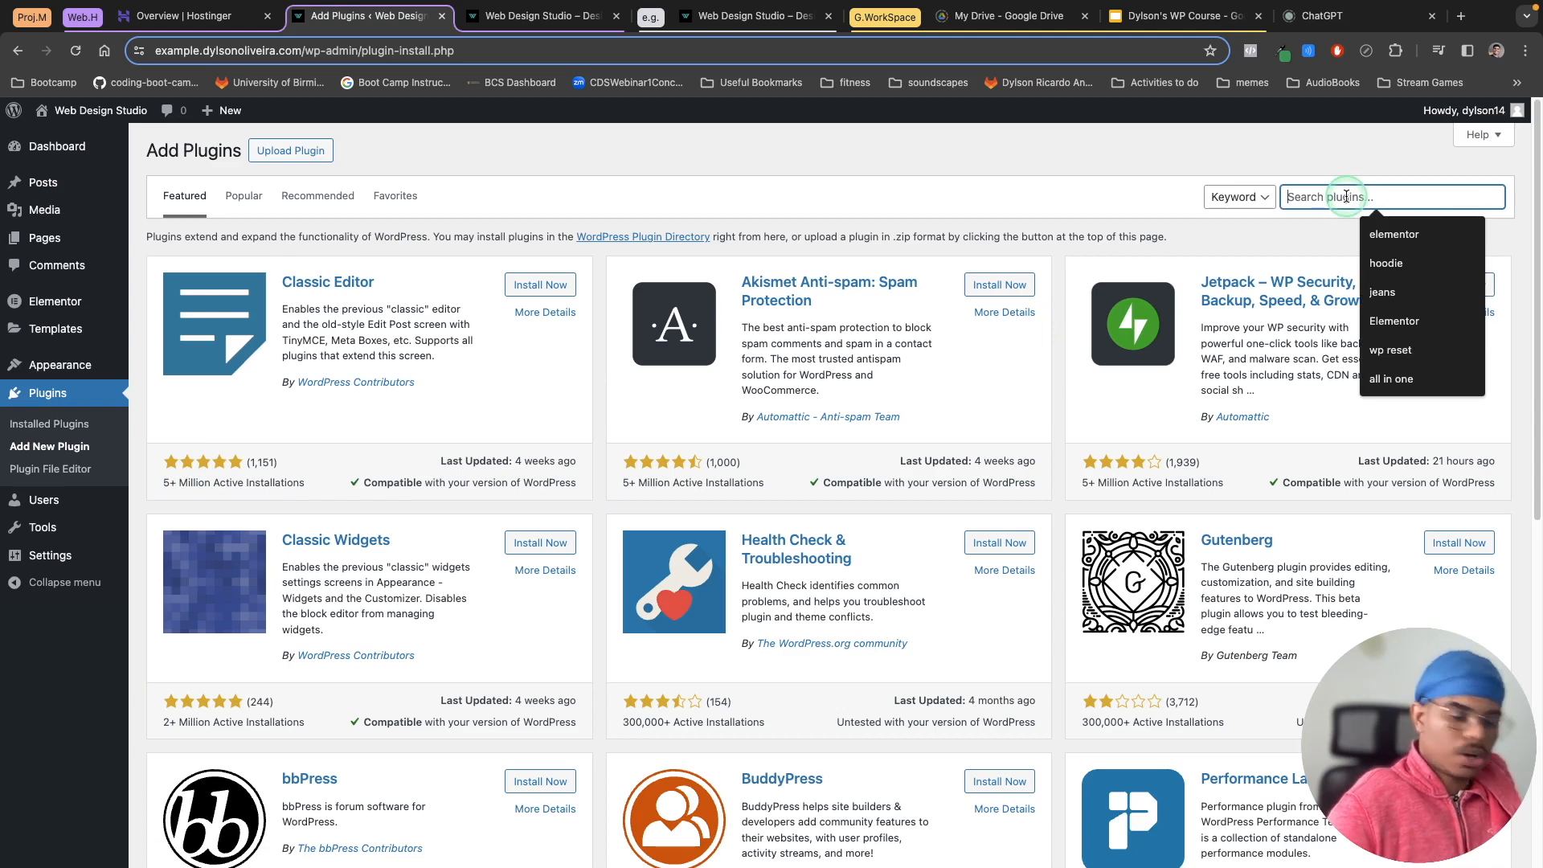
pyautogui.write('EE')
pyautogui.press('BackSpace')
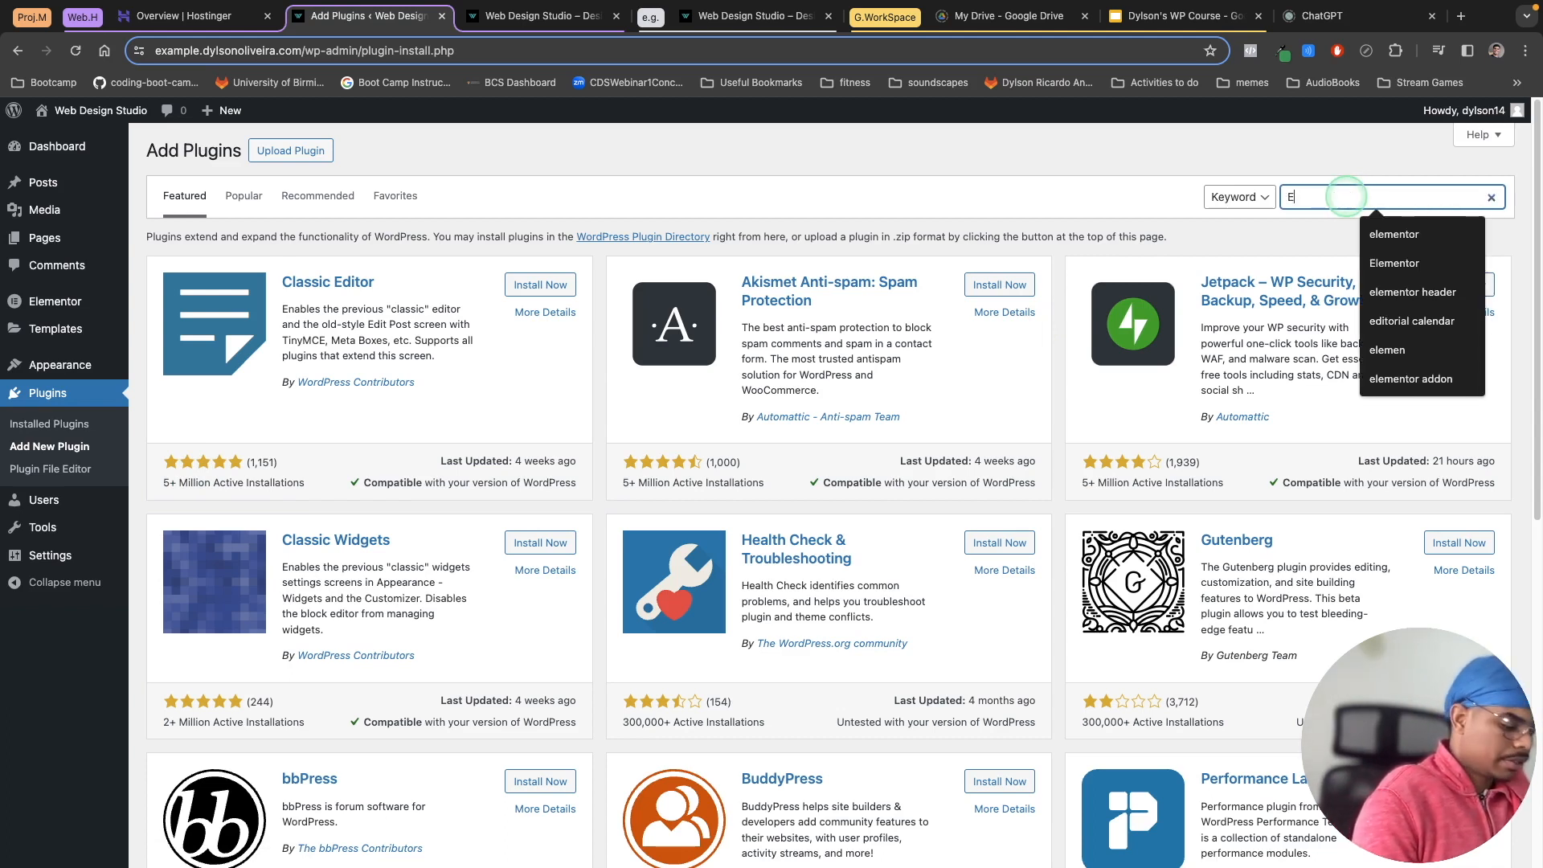
pyautogui.write('lementor Hea')
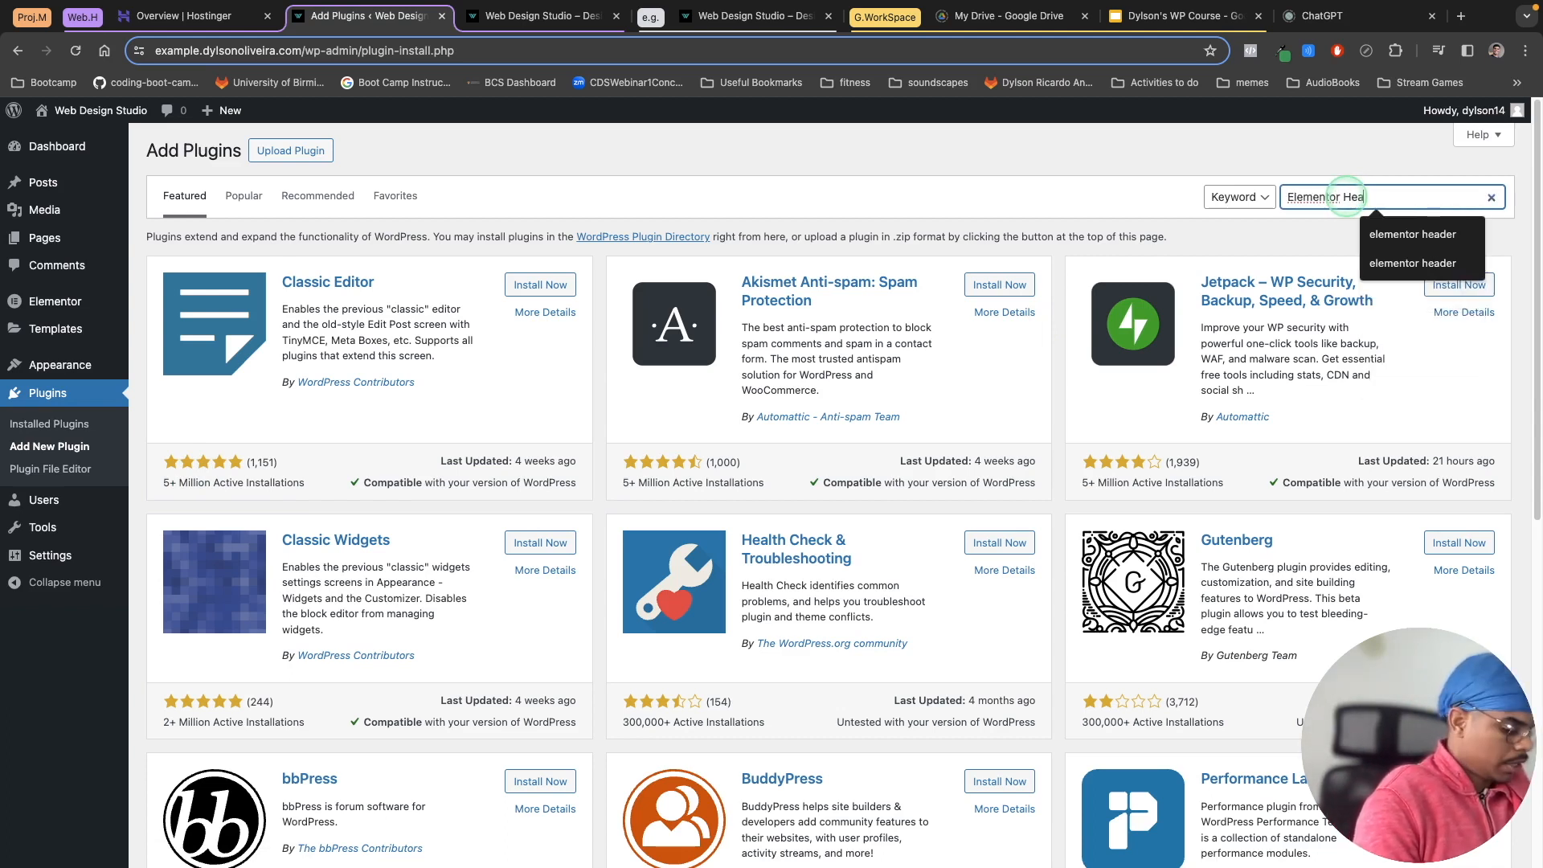
pyautogui.write('der & Footer Builder')
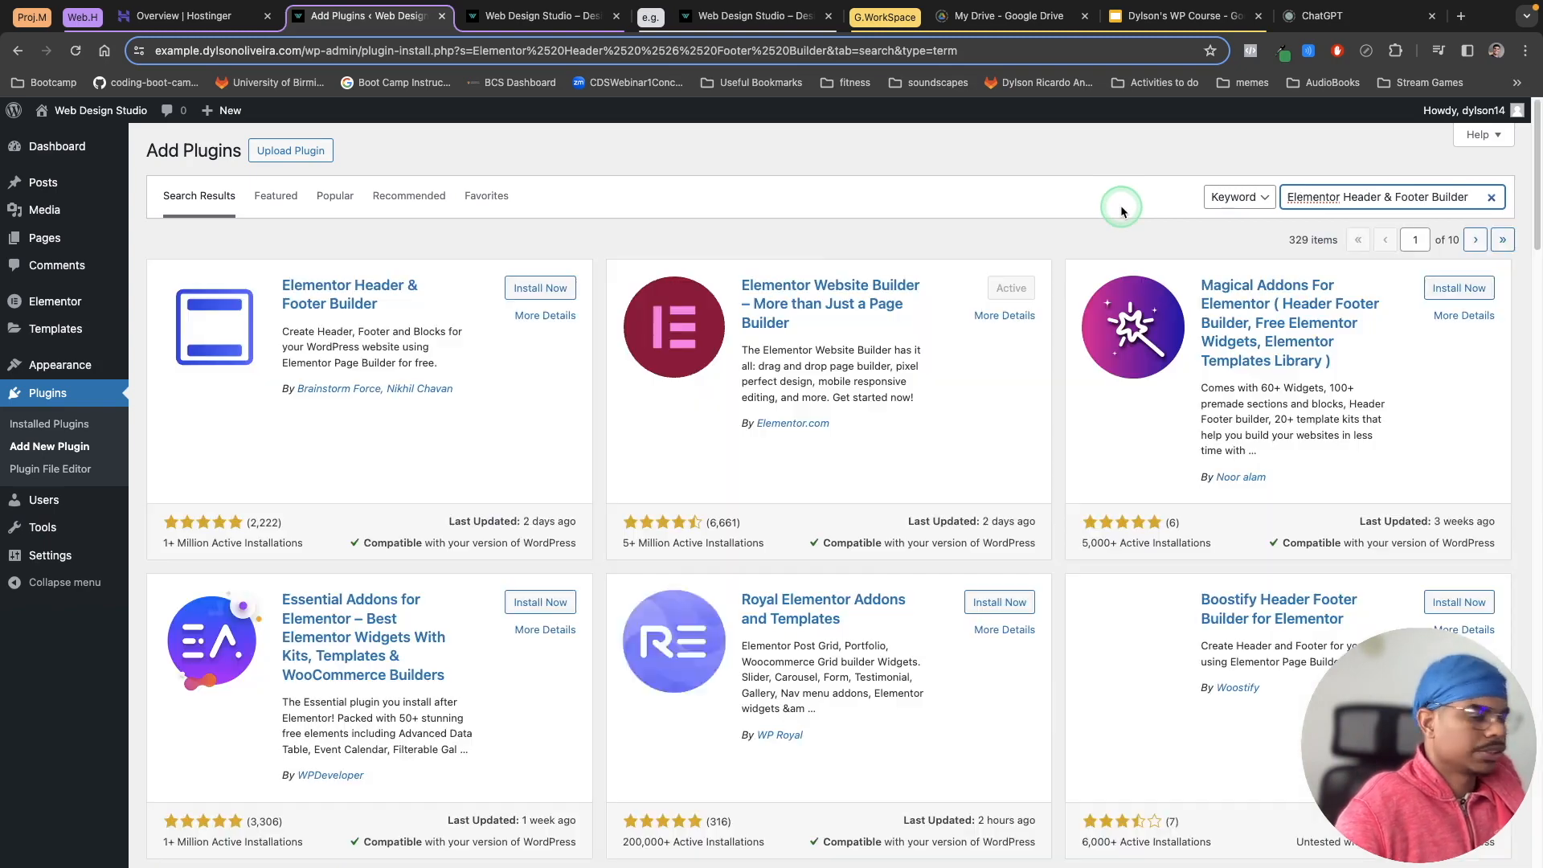
pyautogui.click(540, 289)
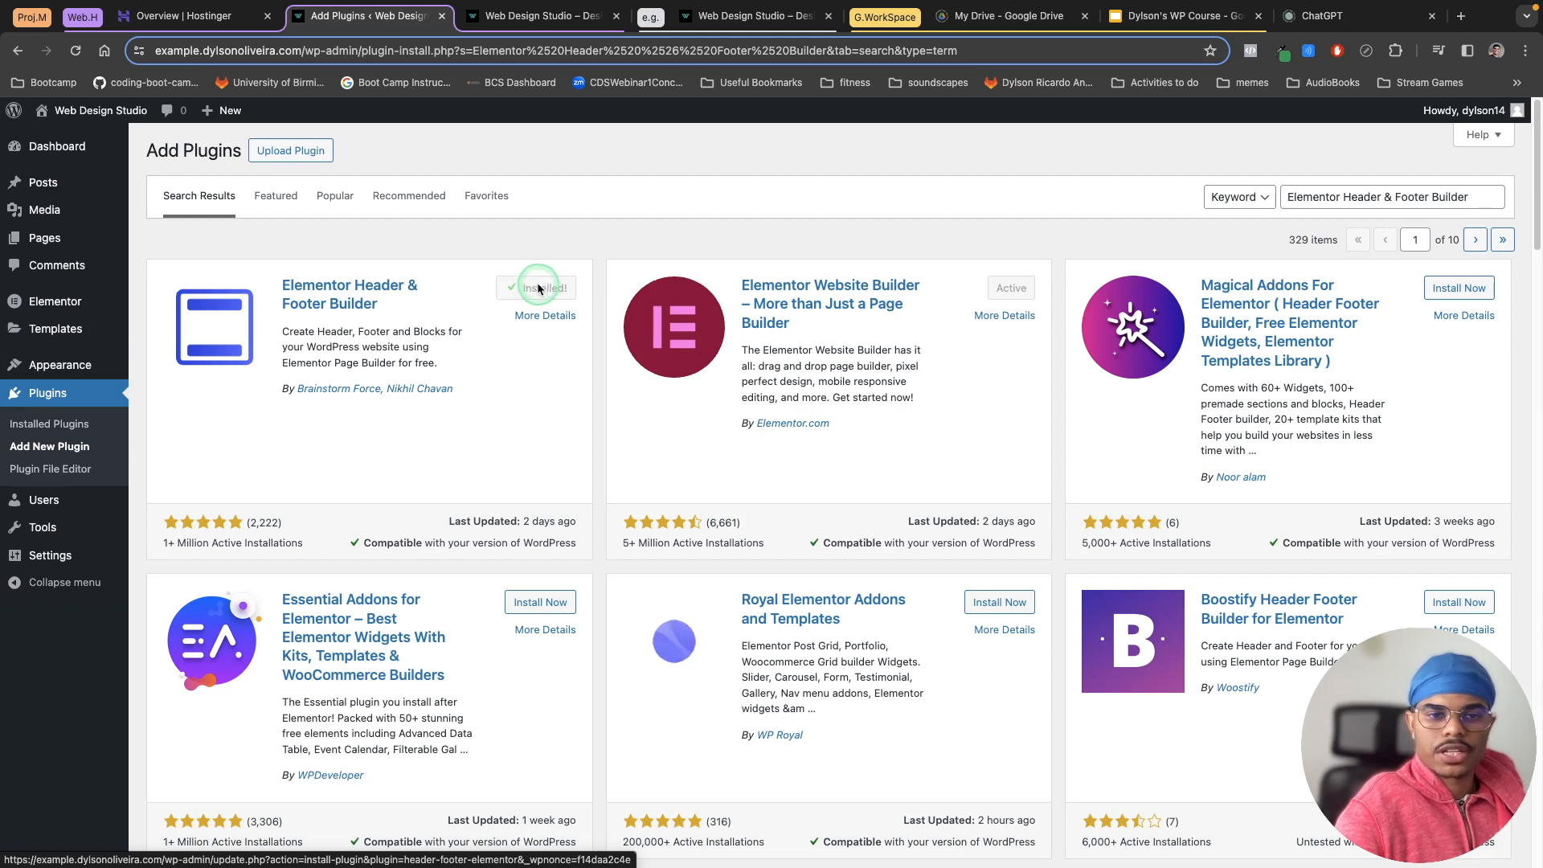
pyautogui.click(543, 297)
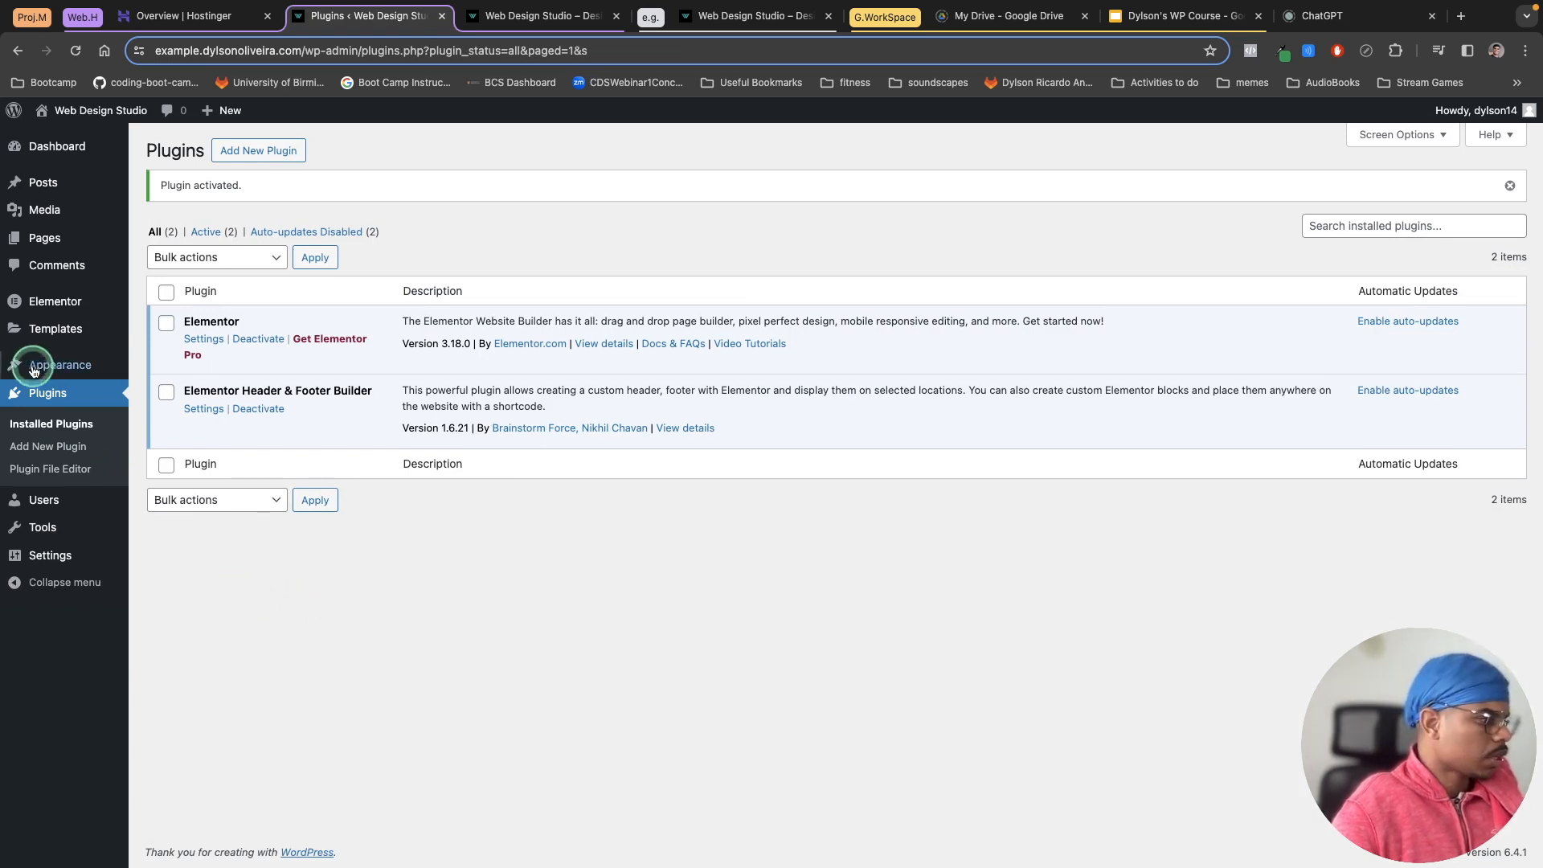
# Step: Open Elementor Header & Footer Builder under Appearance, start a new template and skip the onboarding questions
pyautogui.moveTo(33, 366)
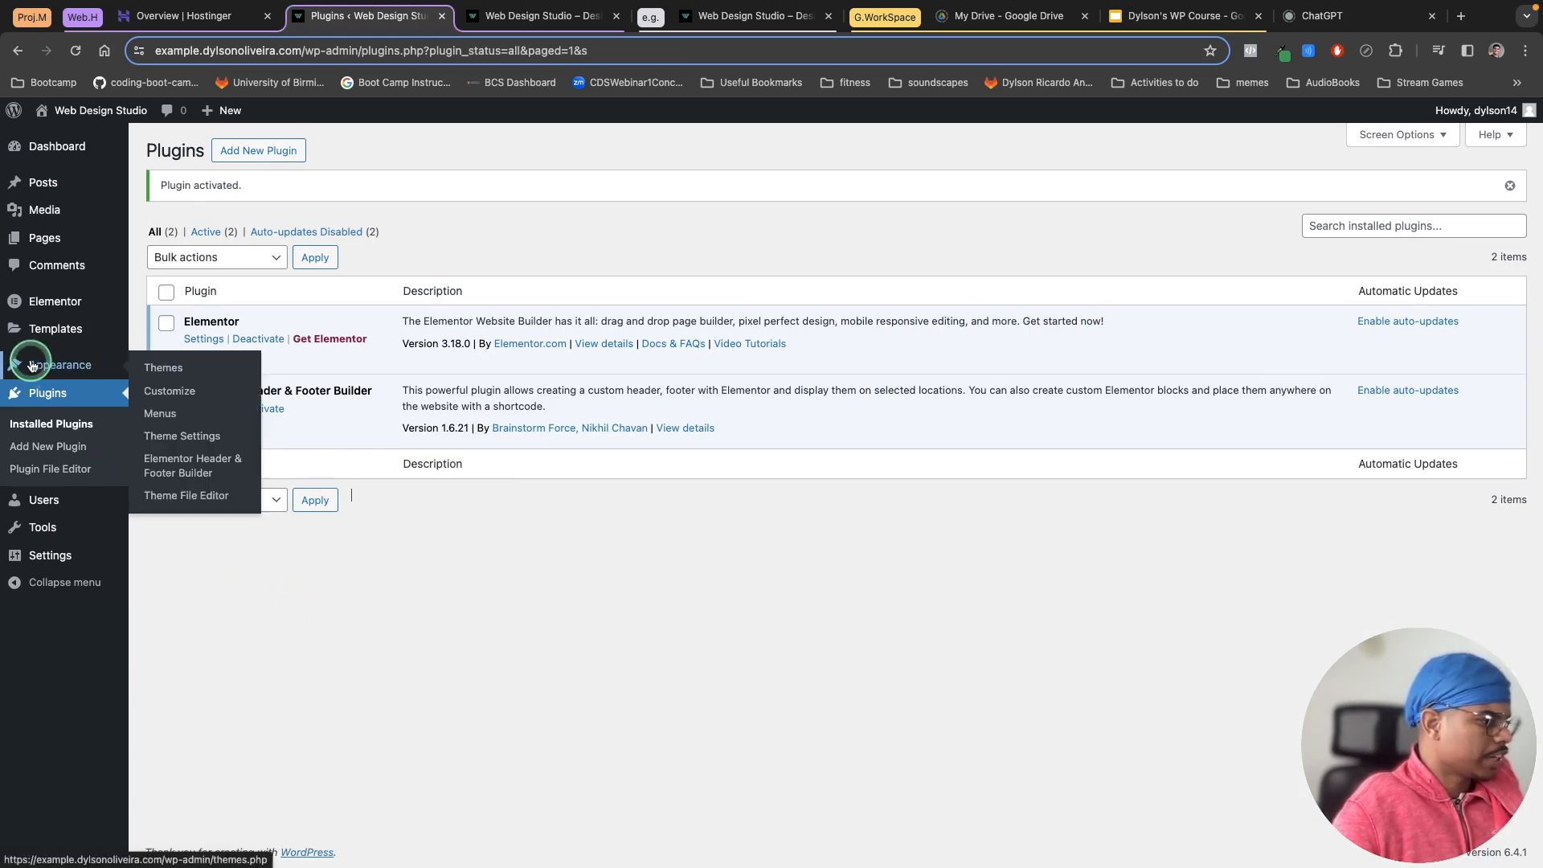
pyautogui.click(193, 474)
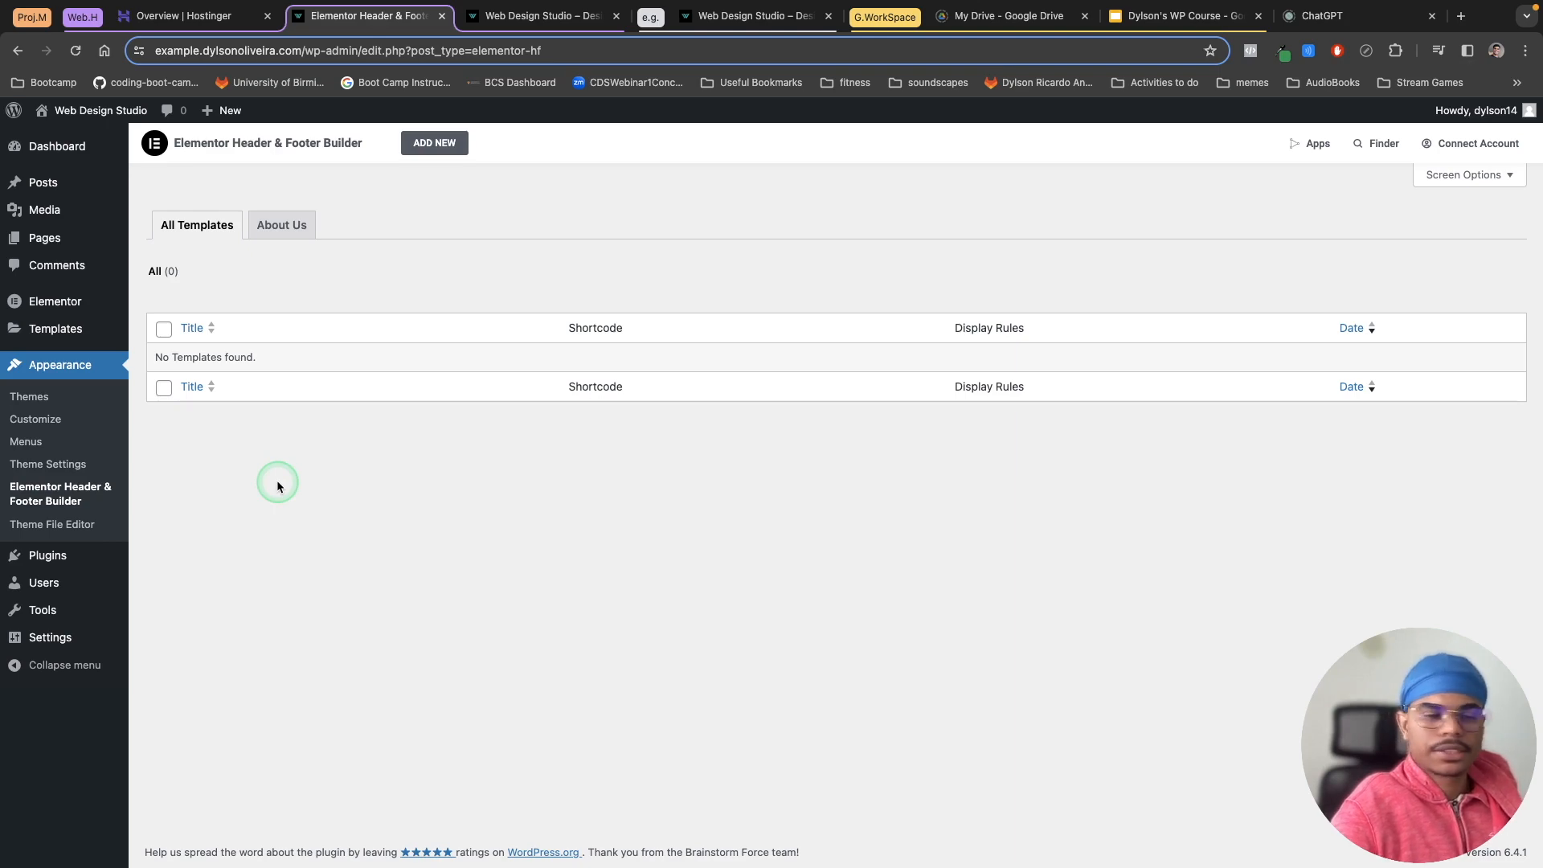
pyautogui.click(428, 144)
pyautogui.click(429, 400)
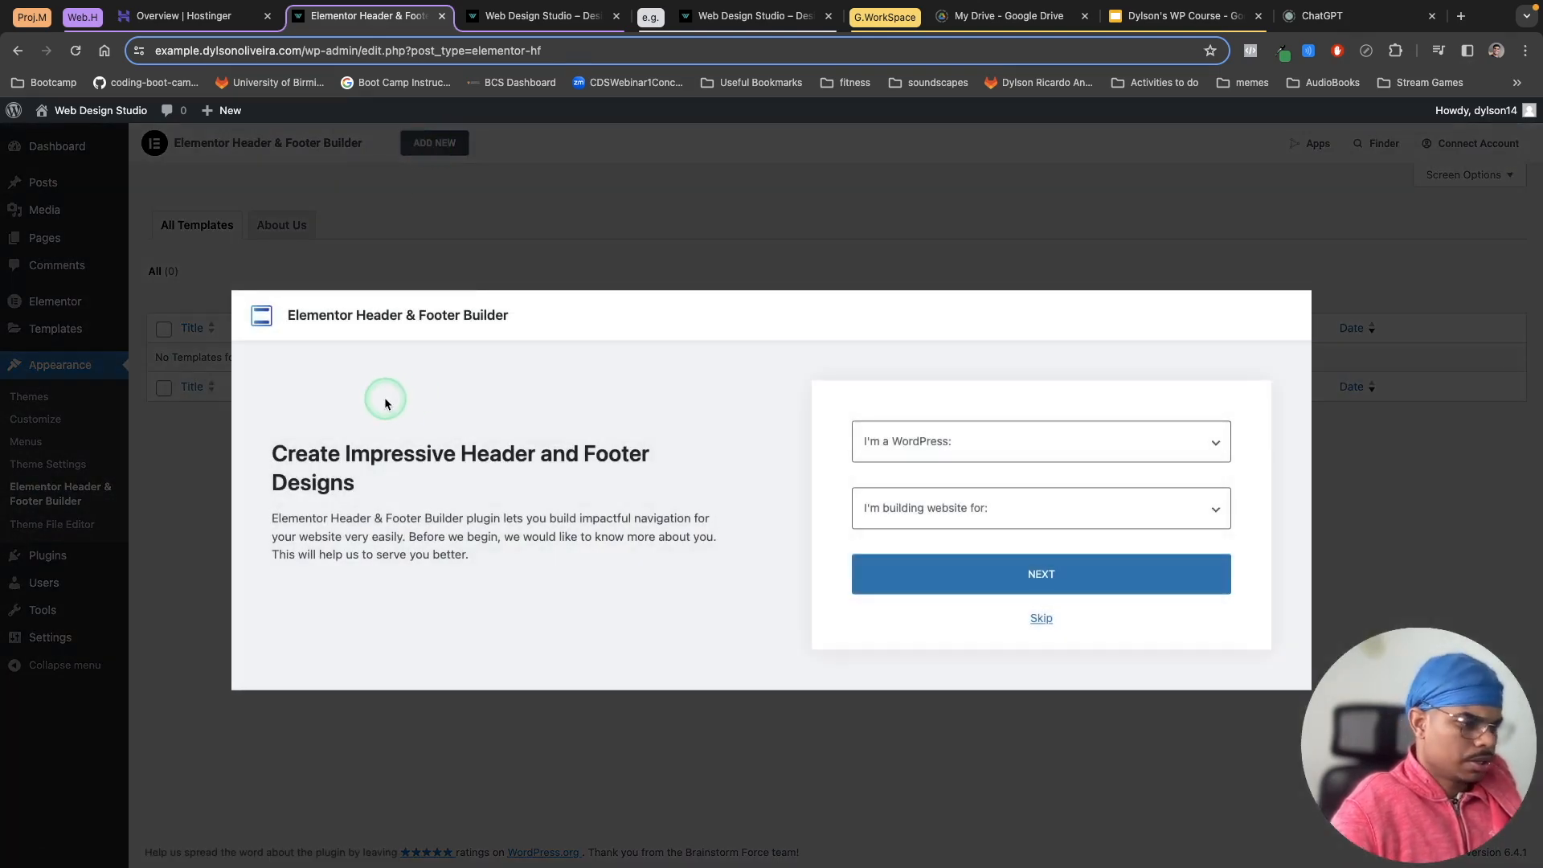
pyautogui.click(1040, 622)
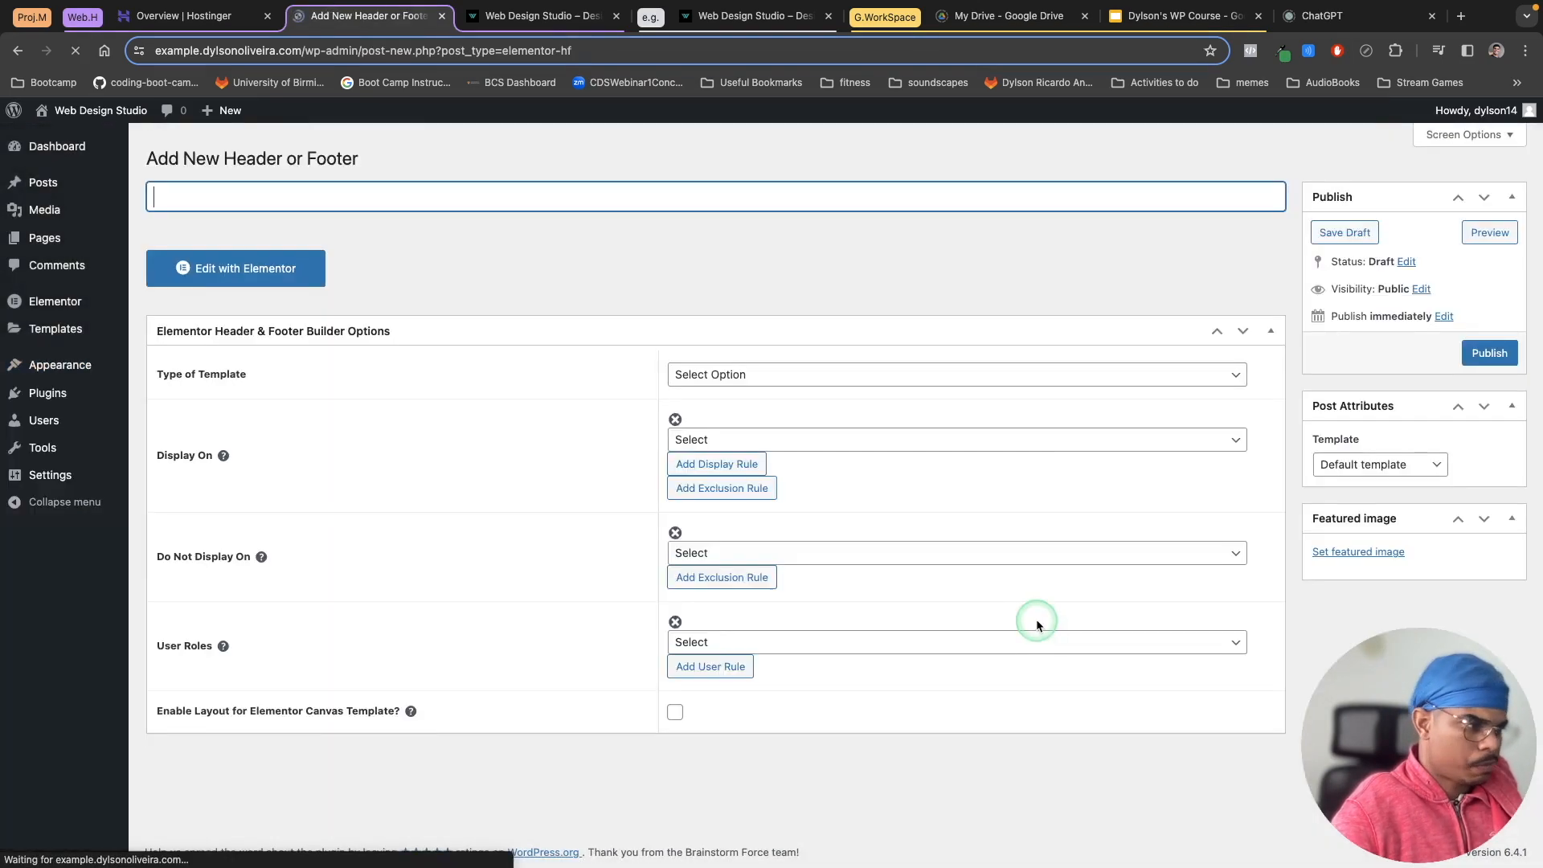
# Step: Name the new template Homepage Header and set its template type to Header
pyautogui.click(782, 606)
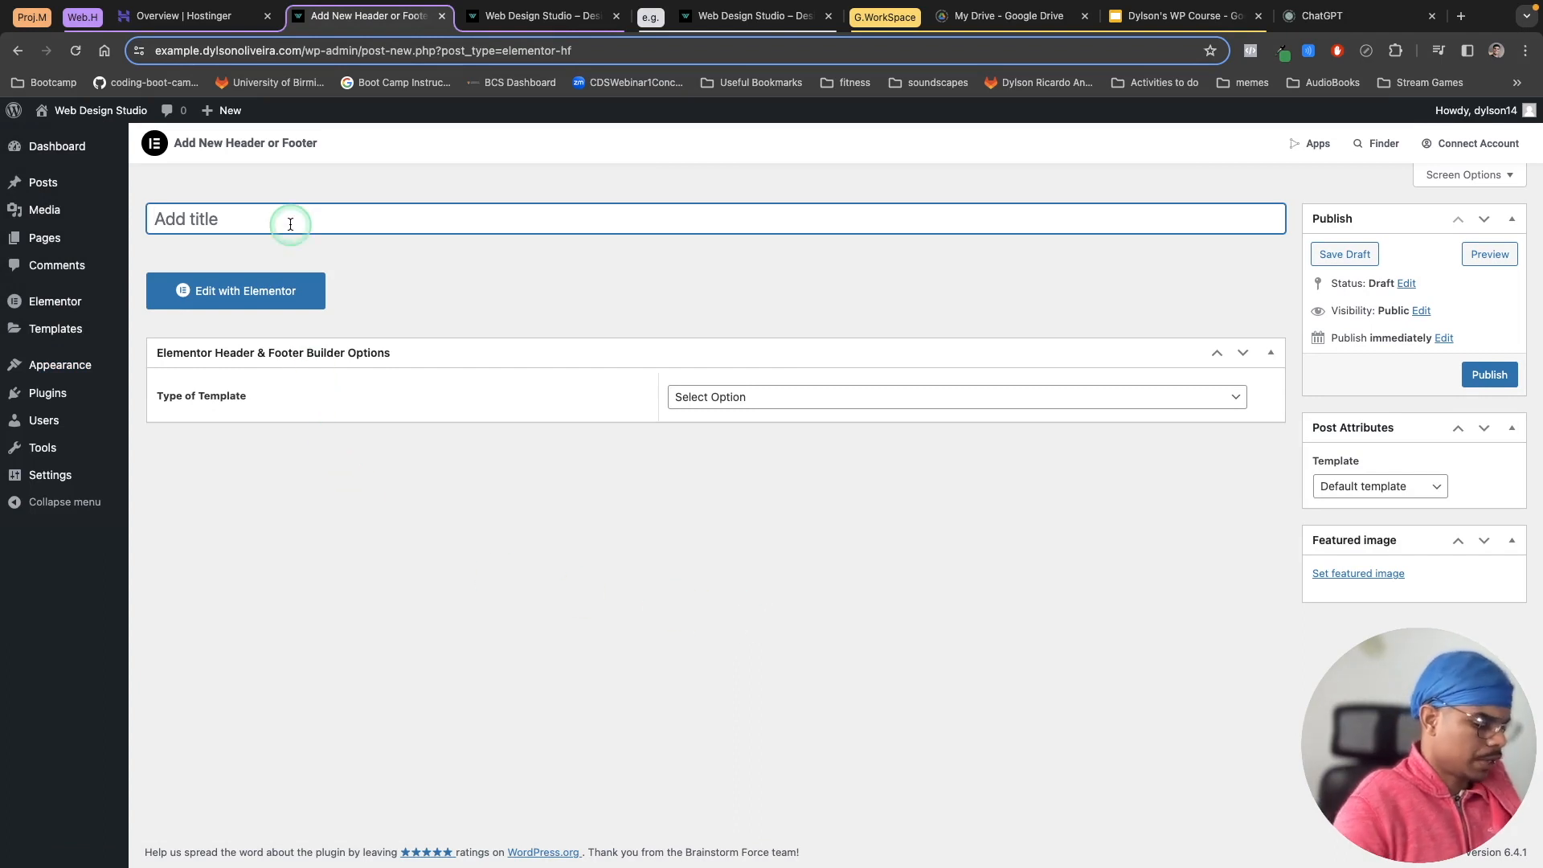
pyautogui.write('Homepage Header')
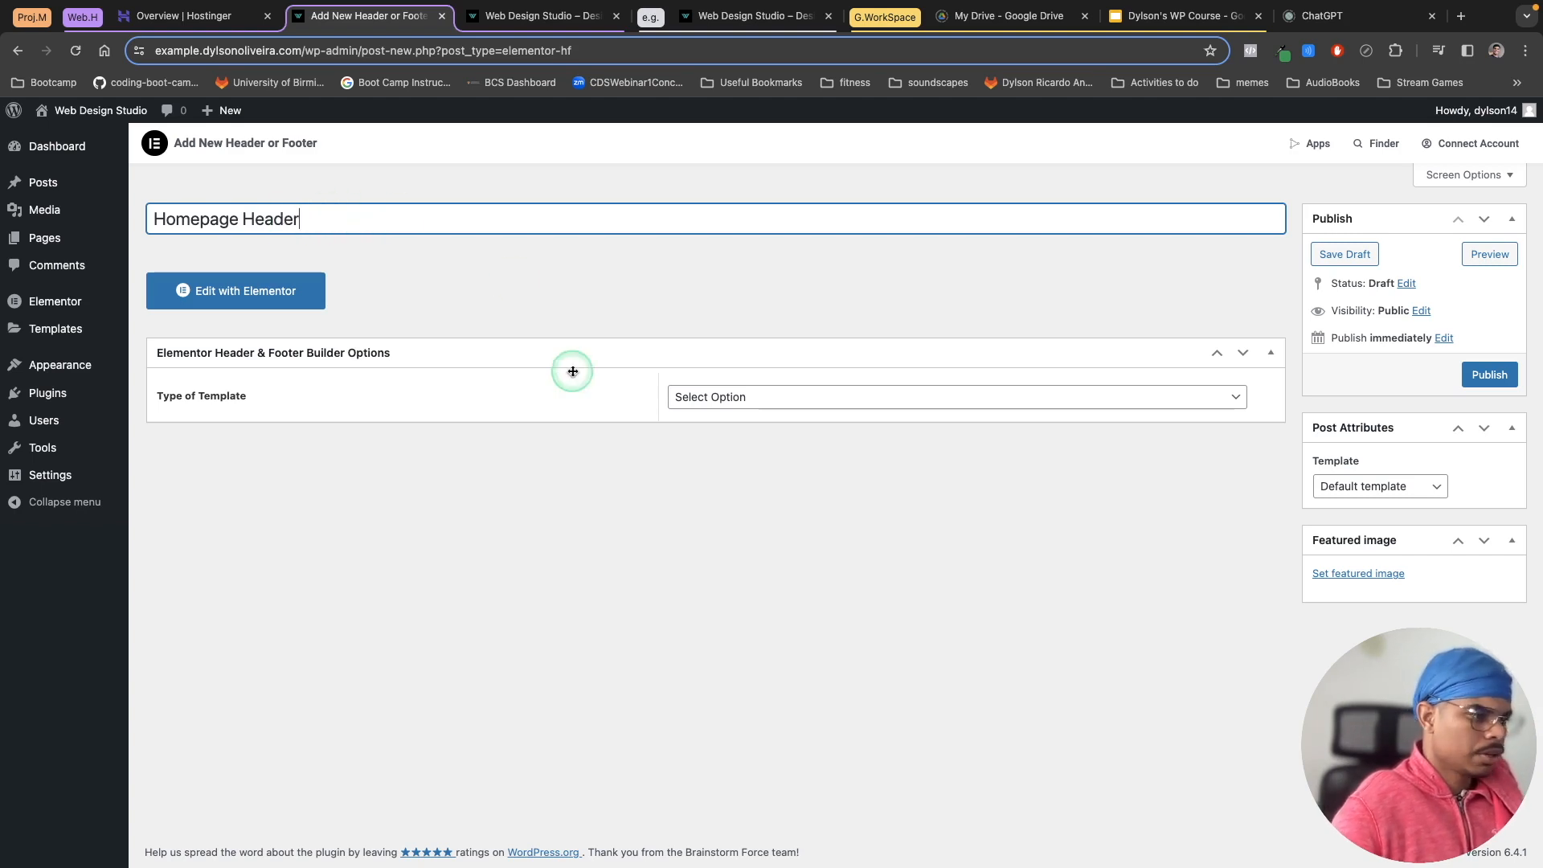
pyautogui.click(766, 401)
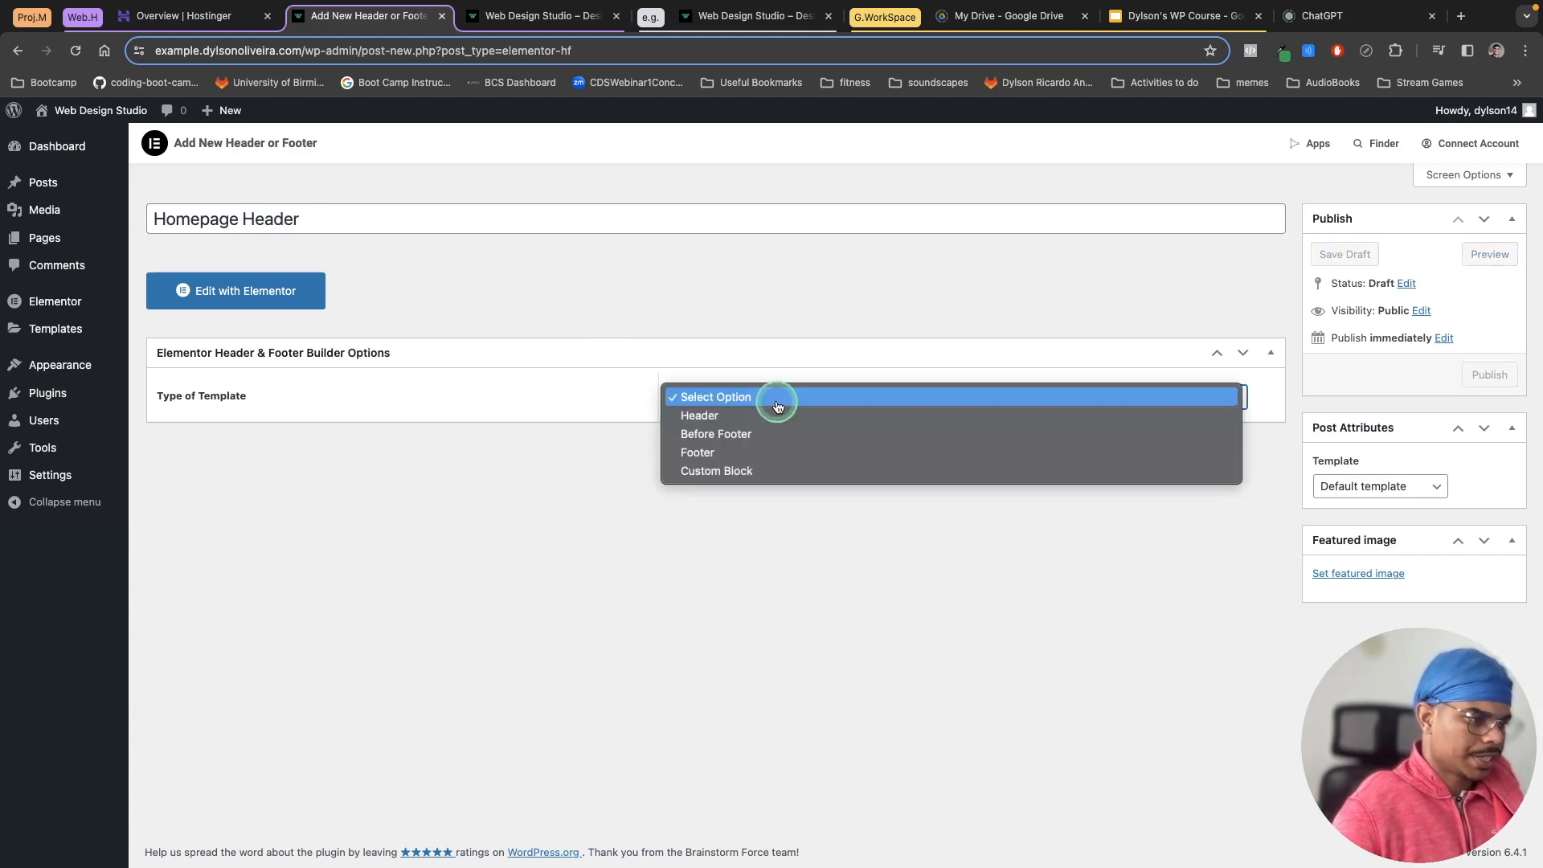
pyautogui.click(728, 418)
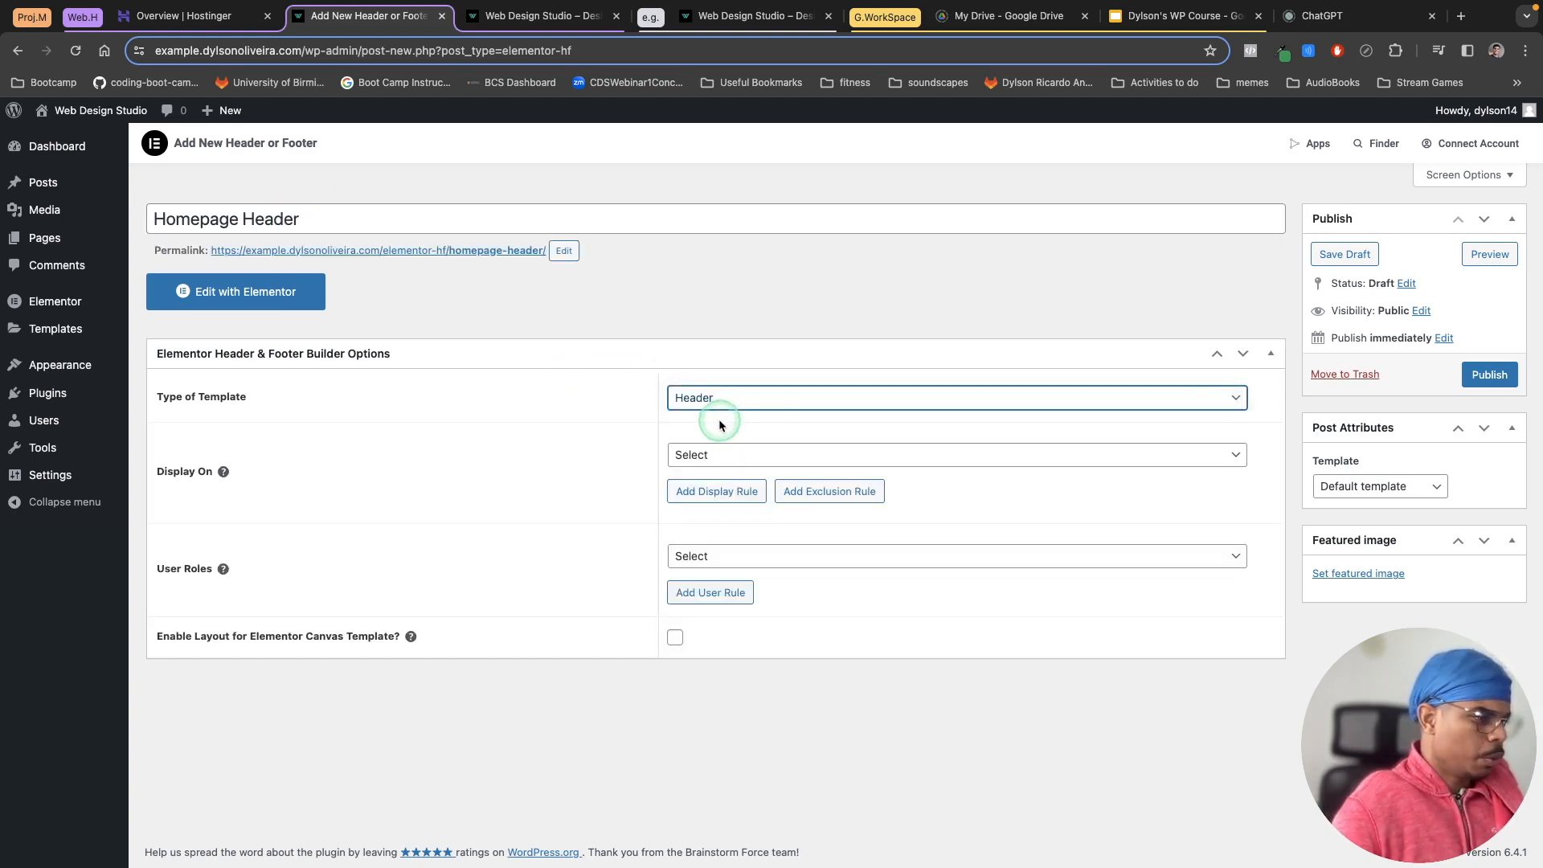
# Step: Set the header to display on the Front Page and add a specific-pages rule targeting the Home page
pyautogui.click(730, 464)
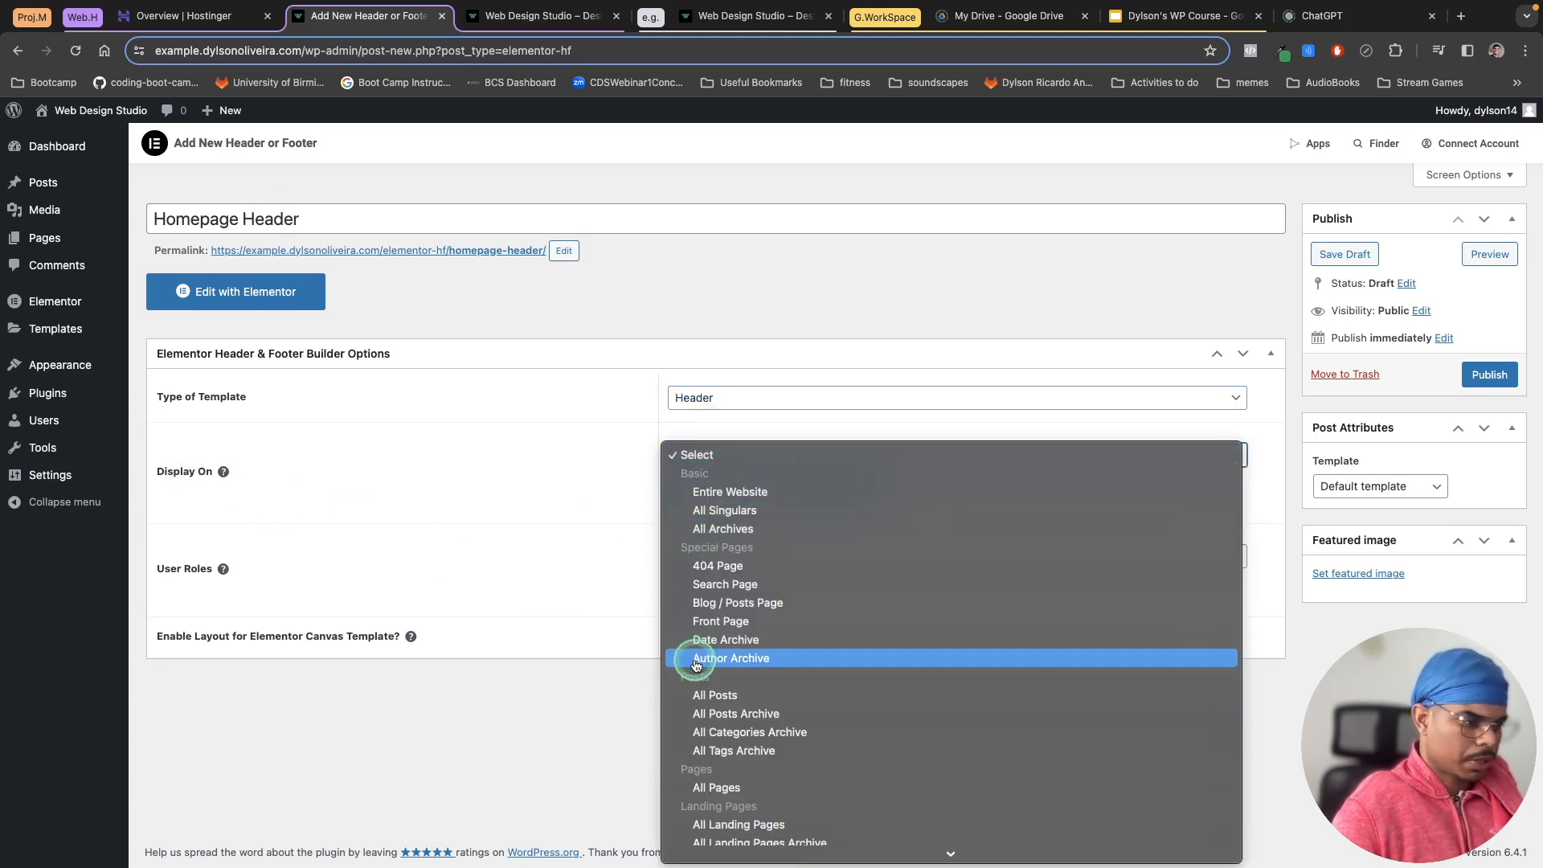
pyautogui.click(719, 622)
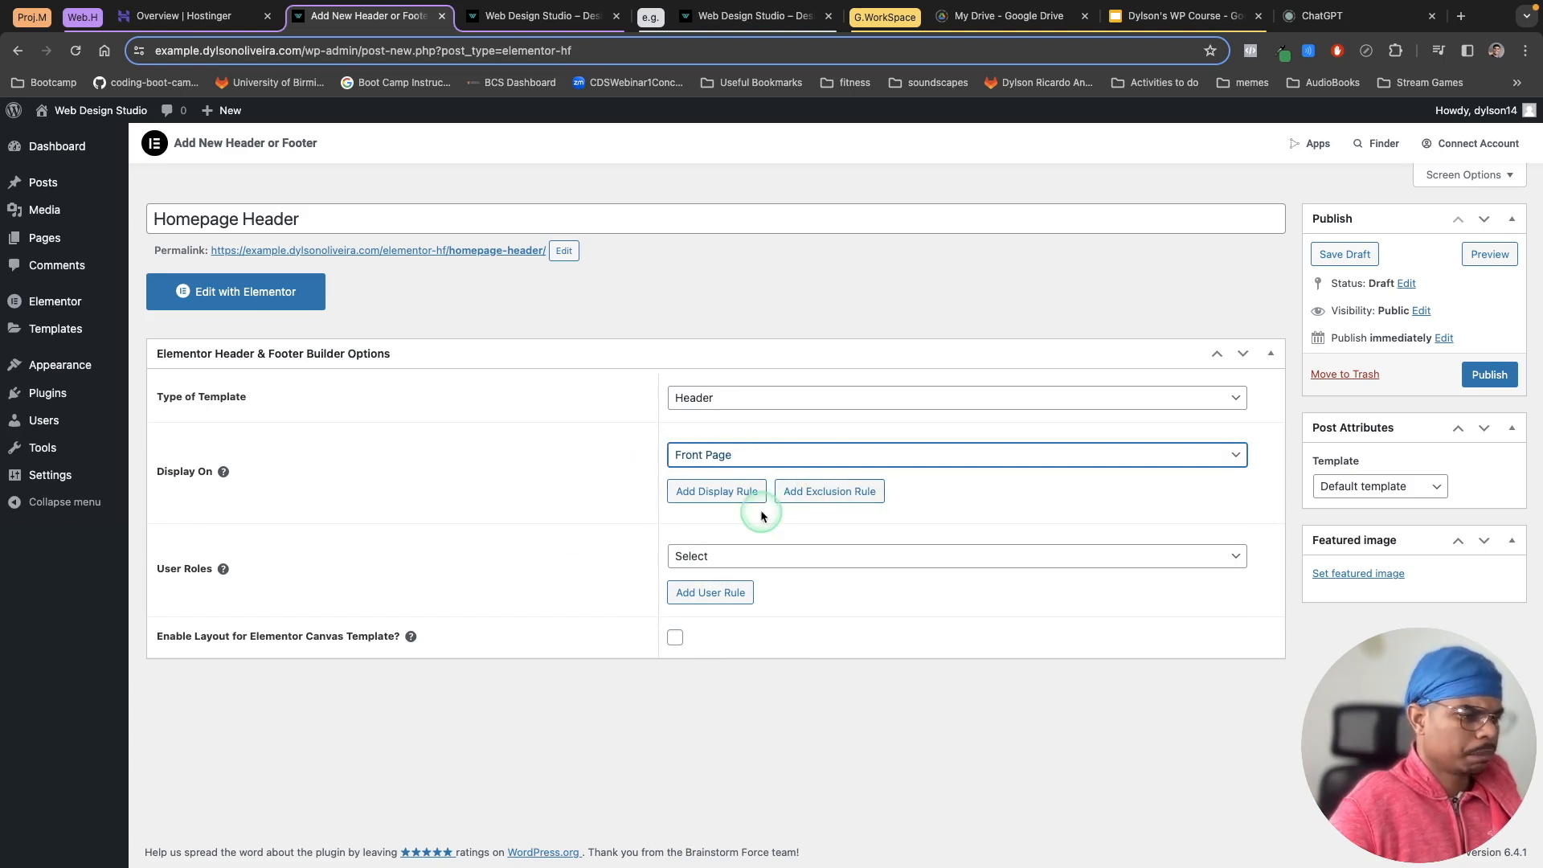
pyautogui.click(744, 492)
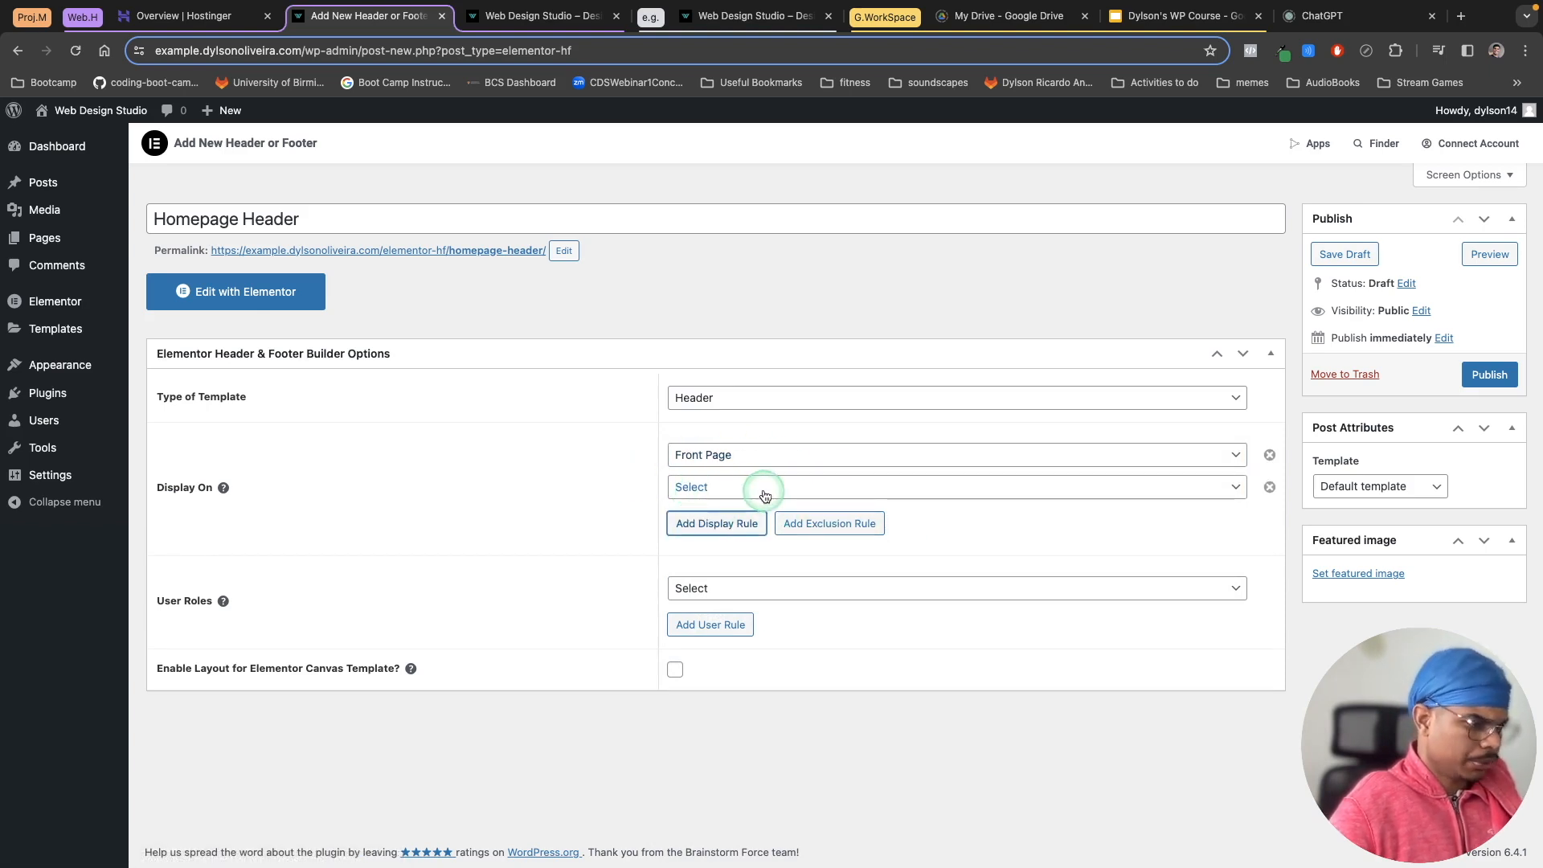
pyautogui.click(764, 496)
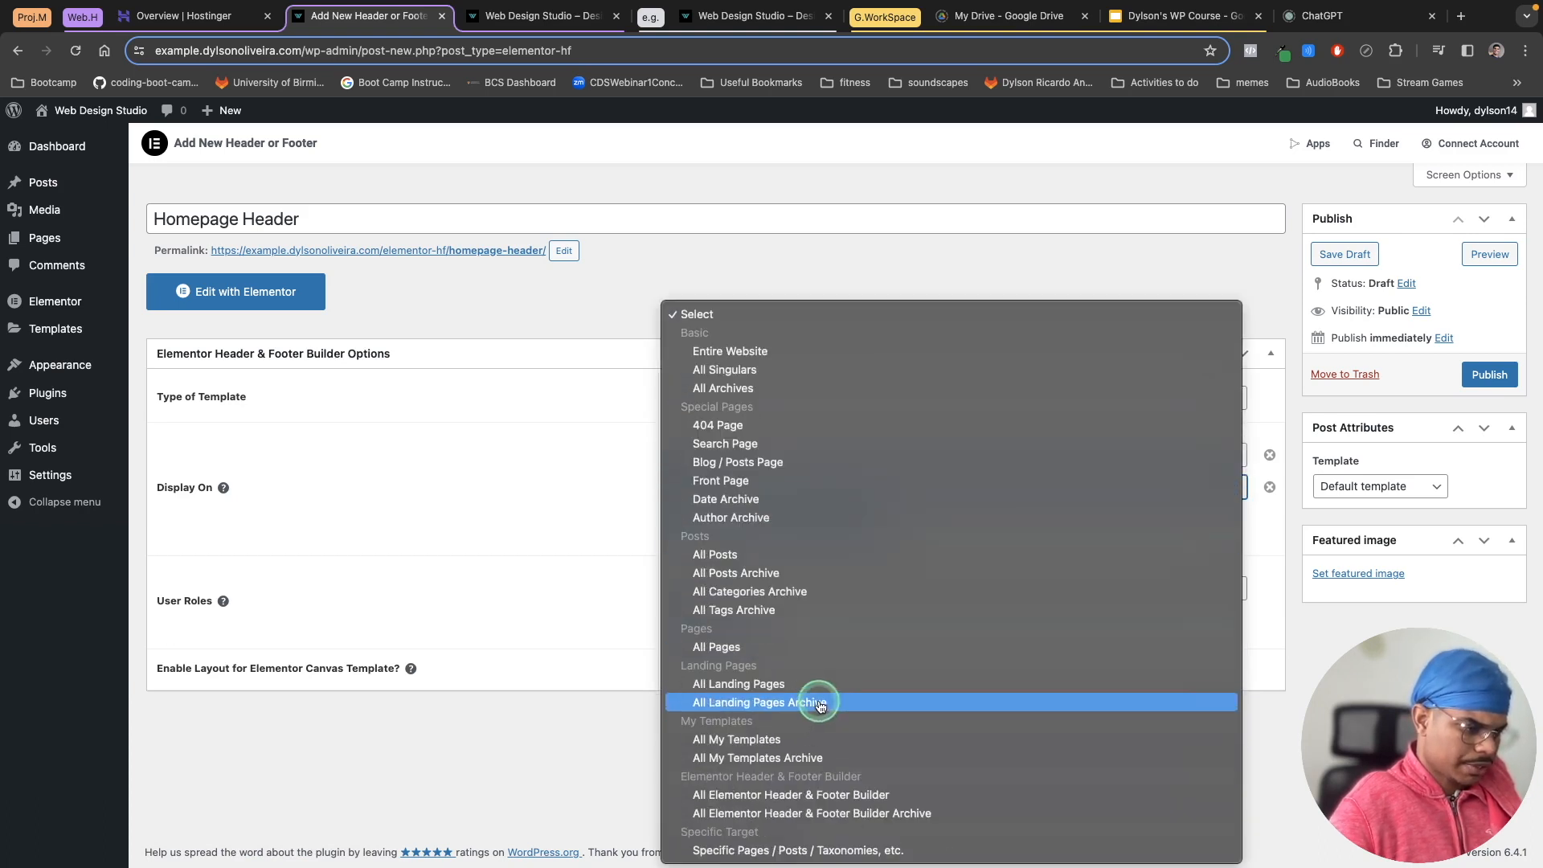
pyautogui.click(795, 850)
pyautogui.click(718, 537)
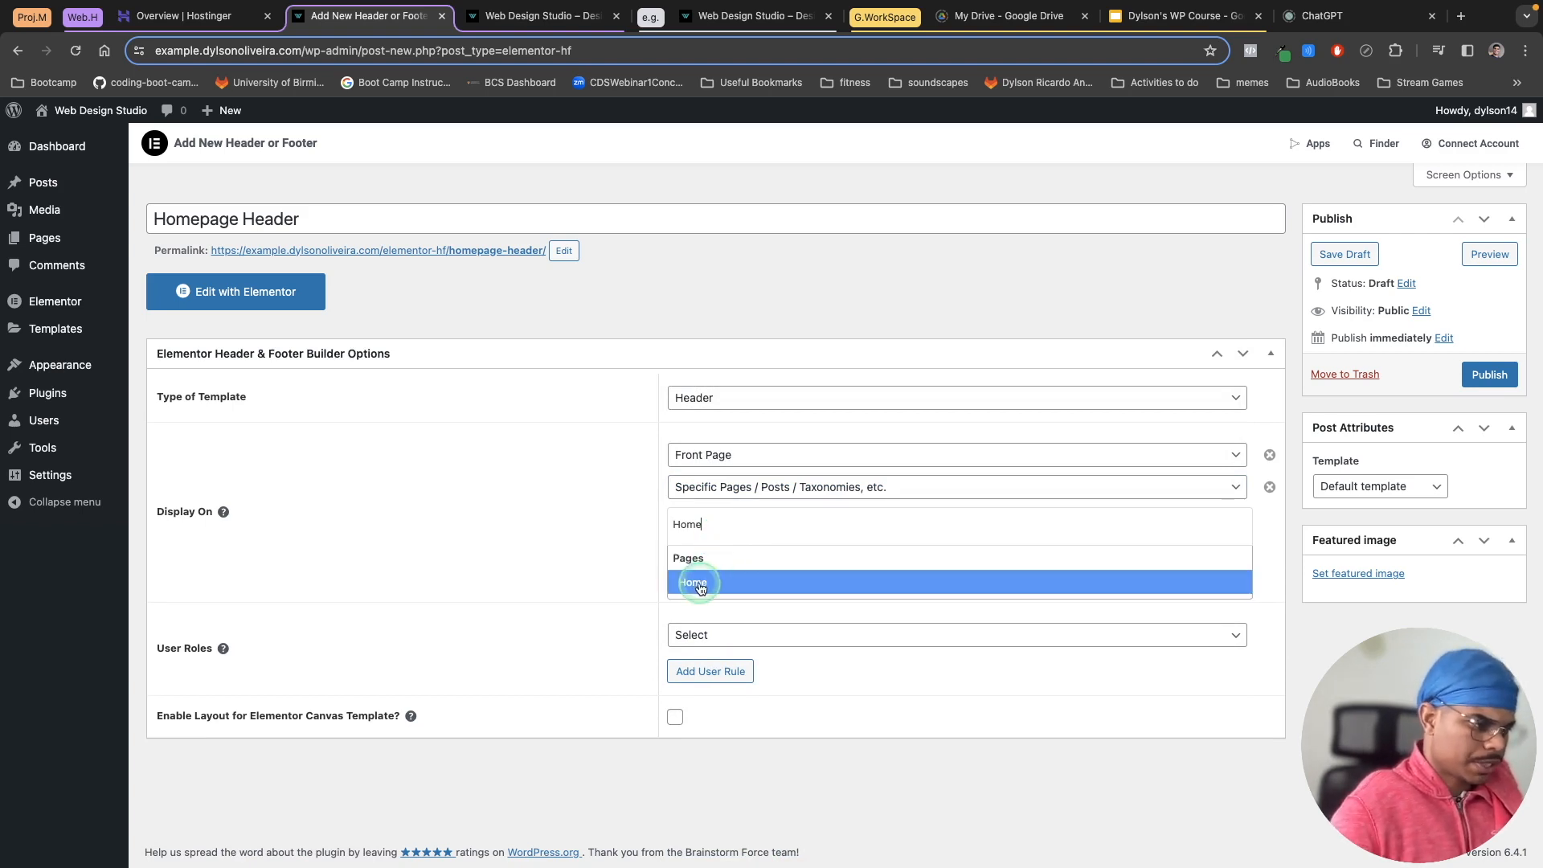
pyautogui.click(701, 587)
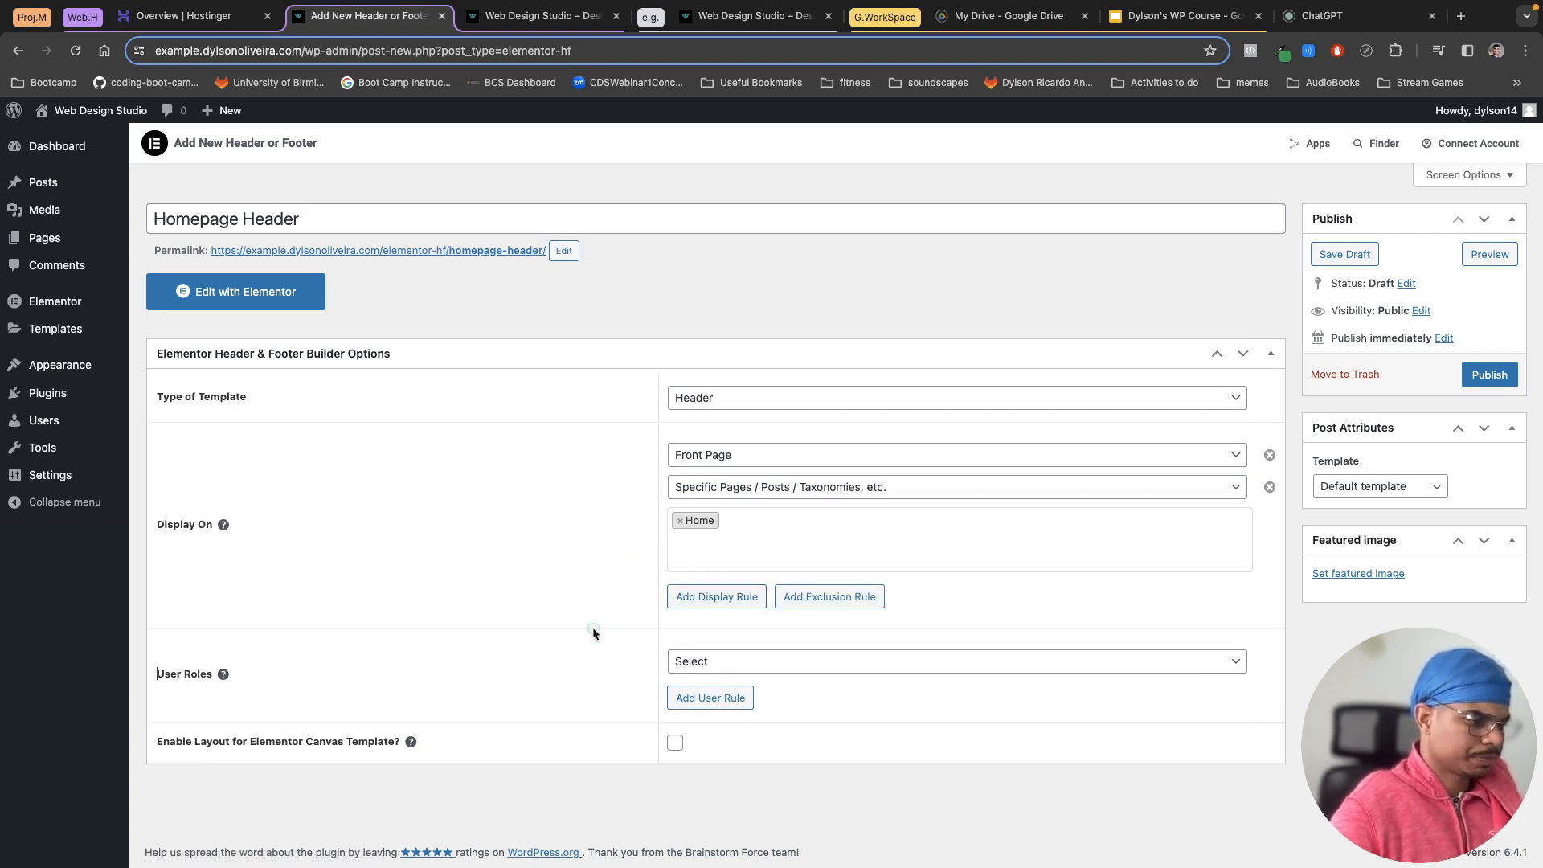
# Step: Enable the layout for Elementor Canvas Template, leaving user roles unset
pyautogui.click(762, 672)
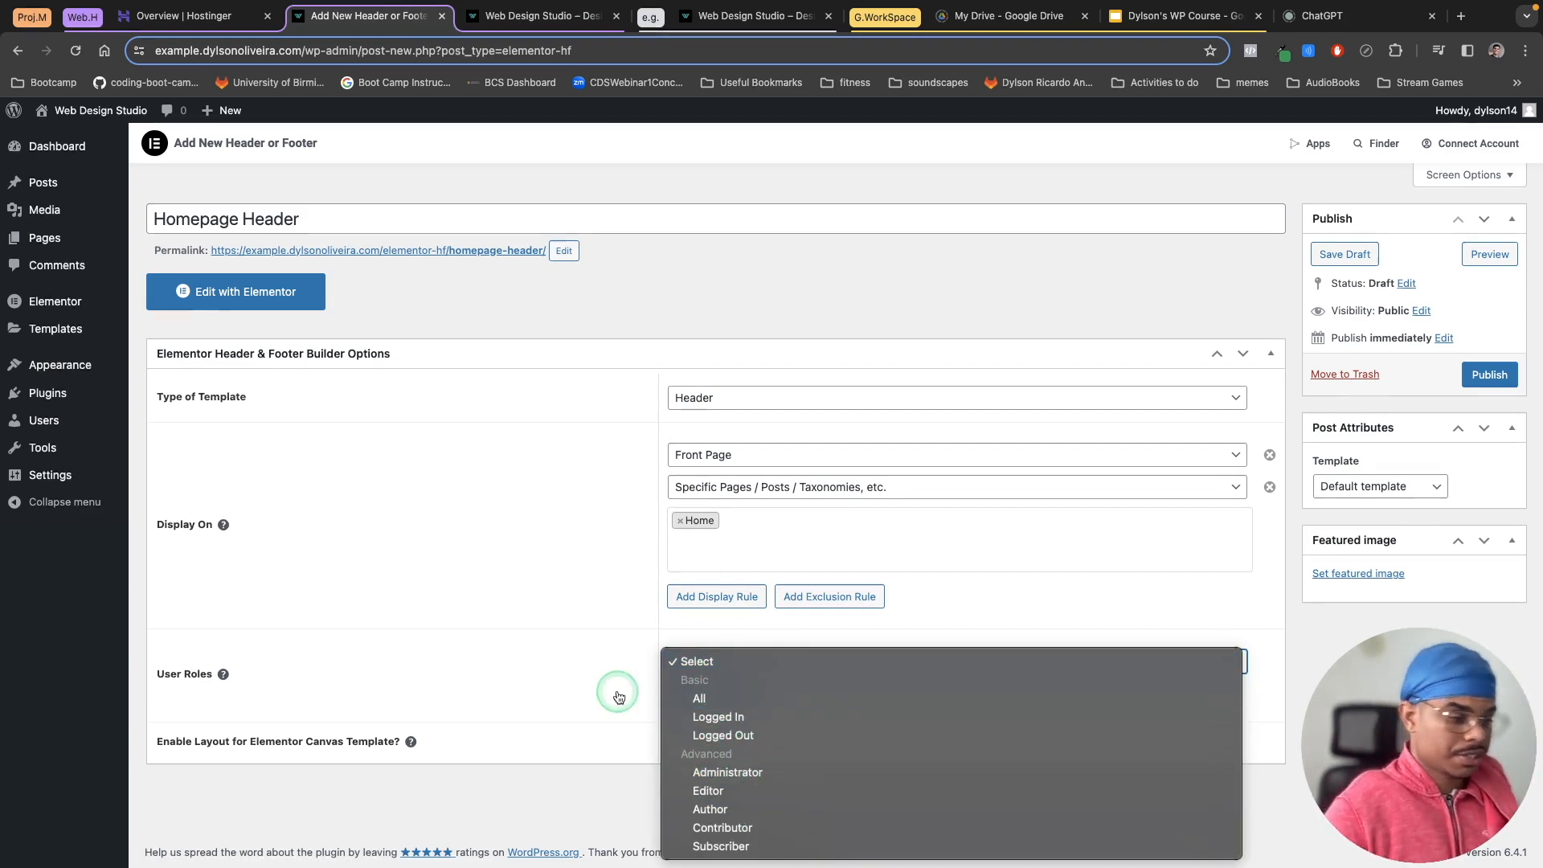
pyautogui.click(575, 675)
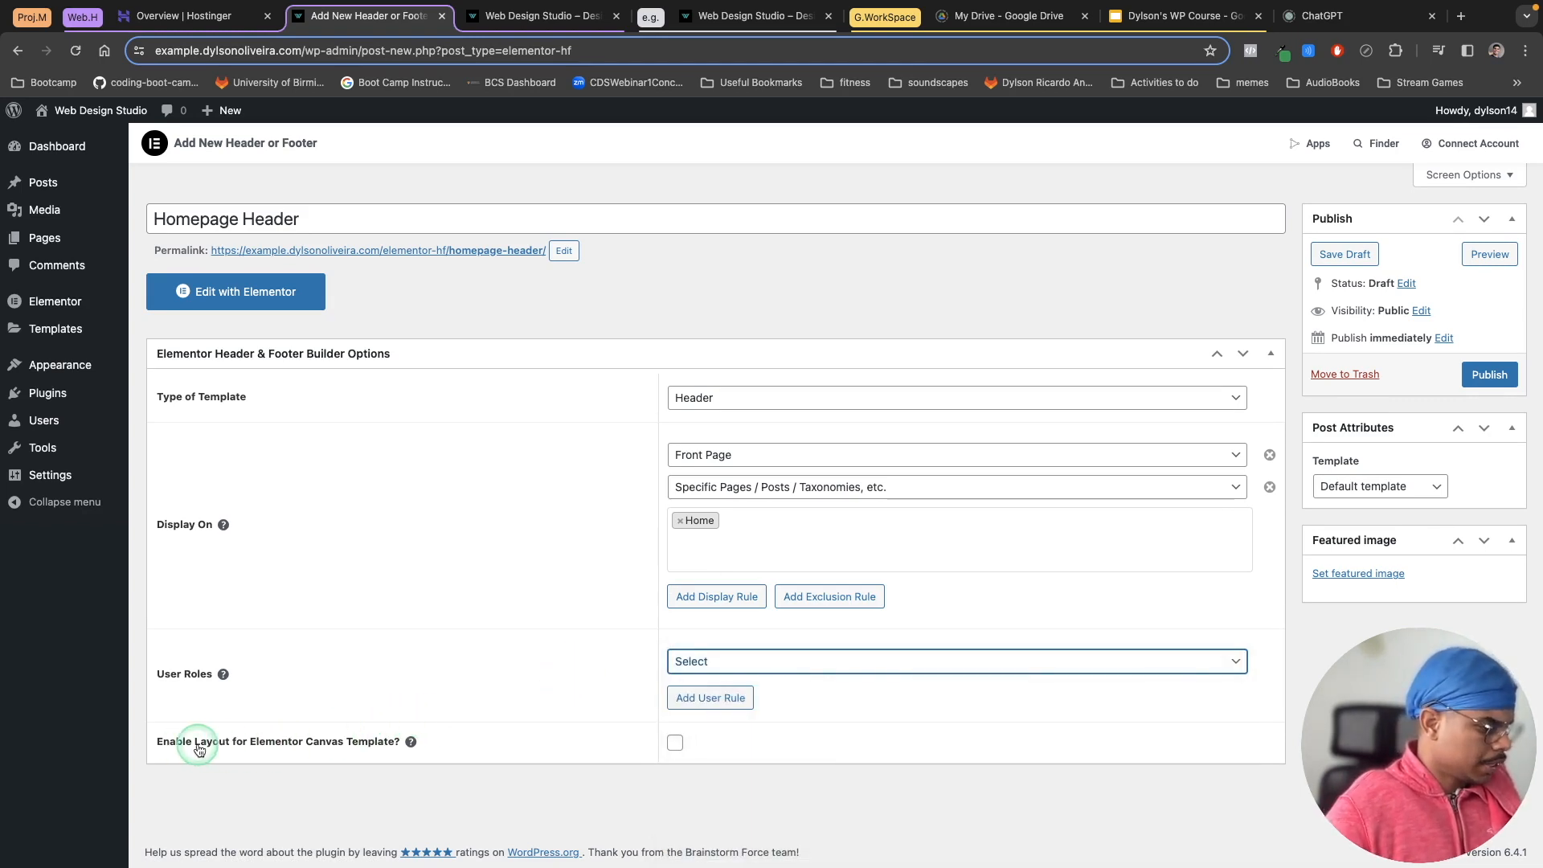
pyautogui.click(675, 744)
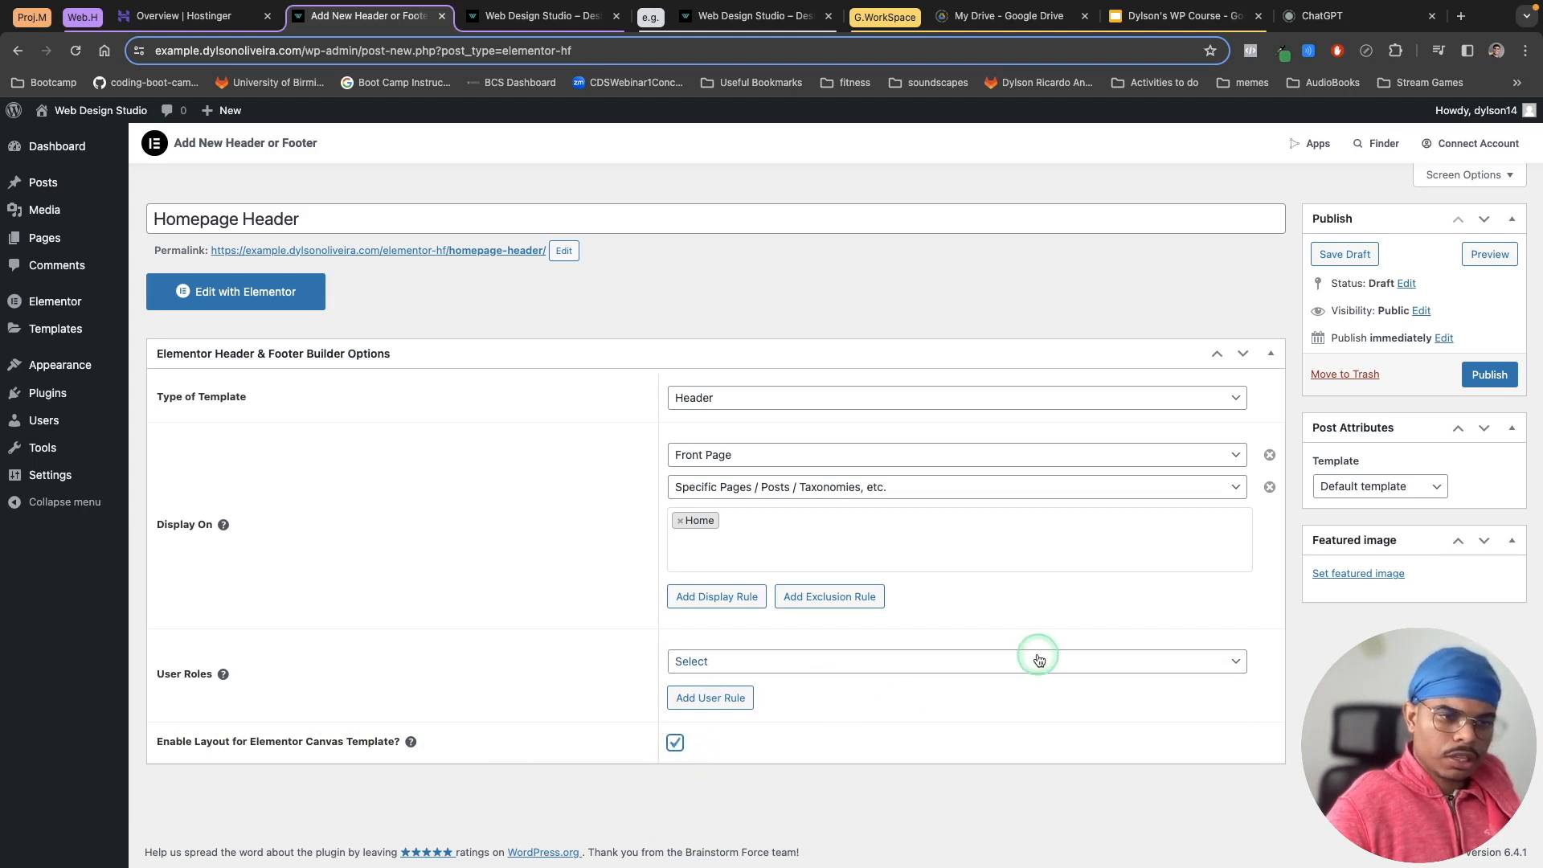
# Step: Set the page template to Elementor Full Width and publish the header template
pyautogui.click(1427, 488)
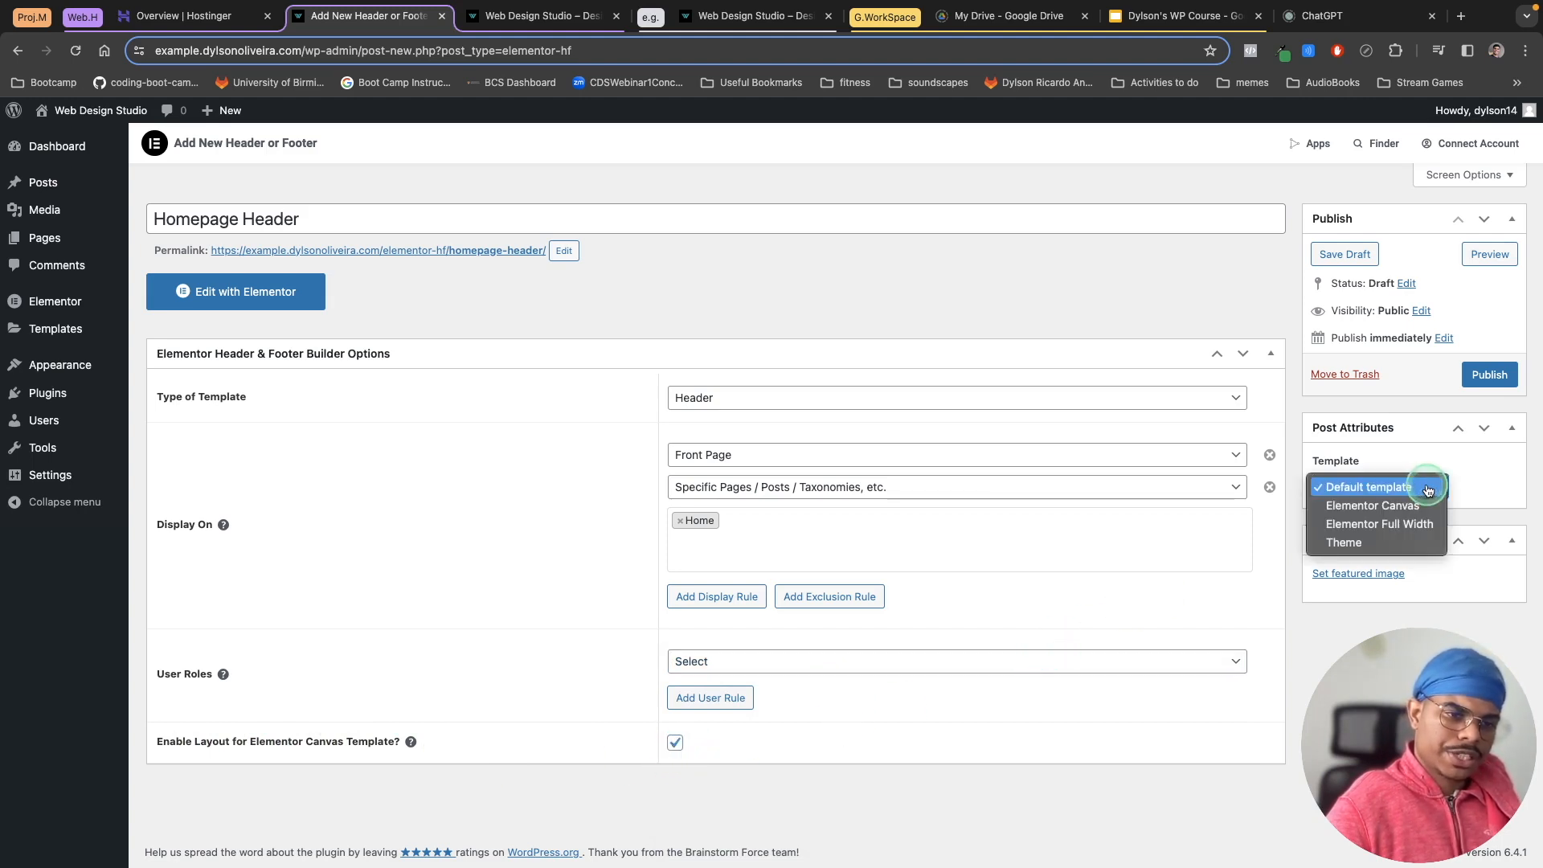
pyautogui.click(1334, 527)
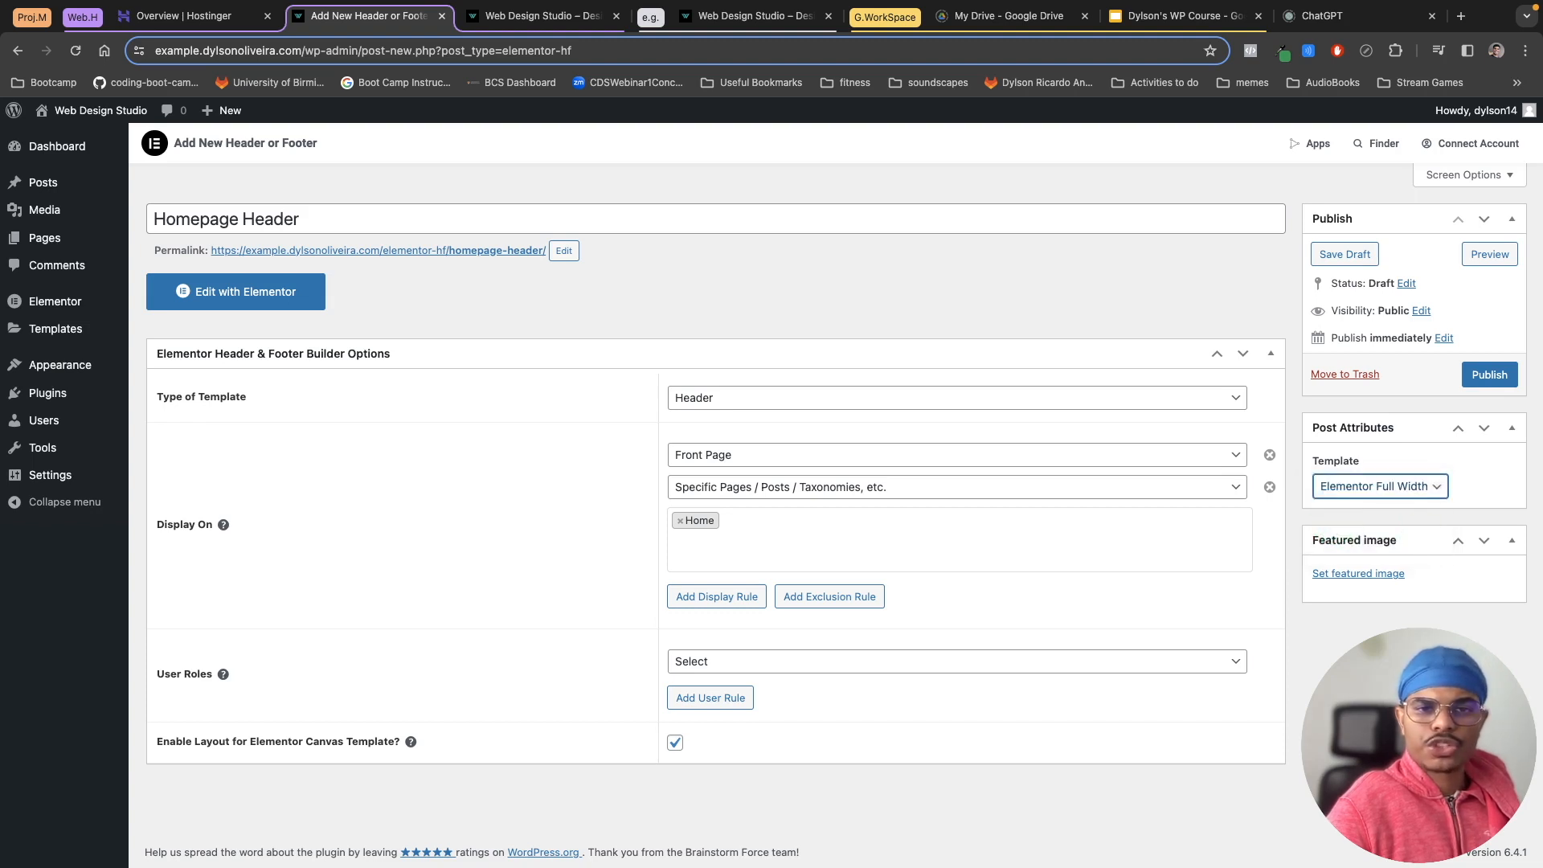
pyautogui.click(1475, 377)
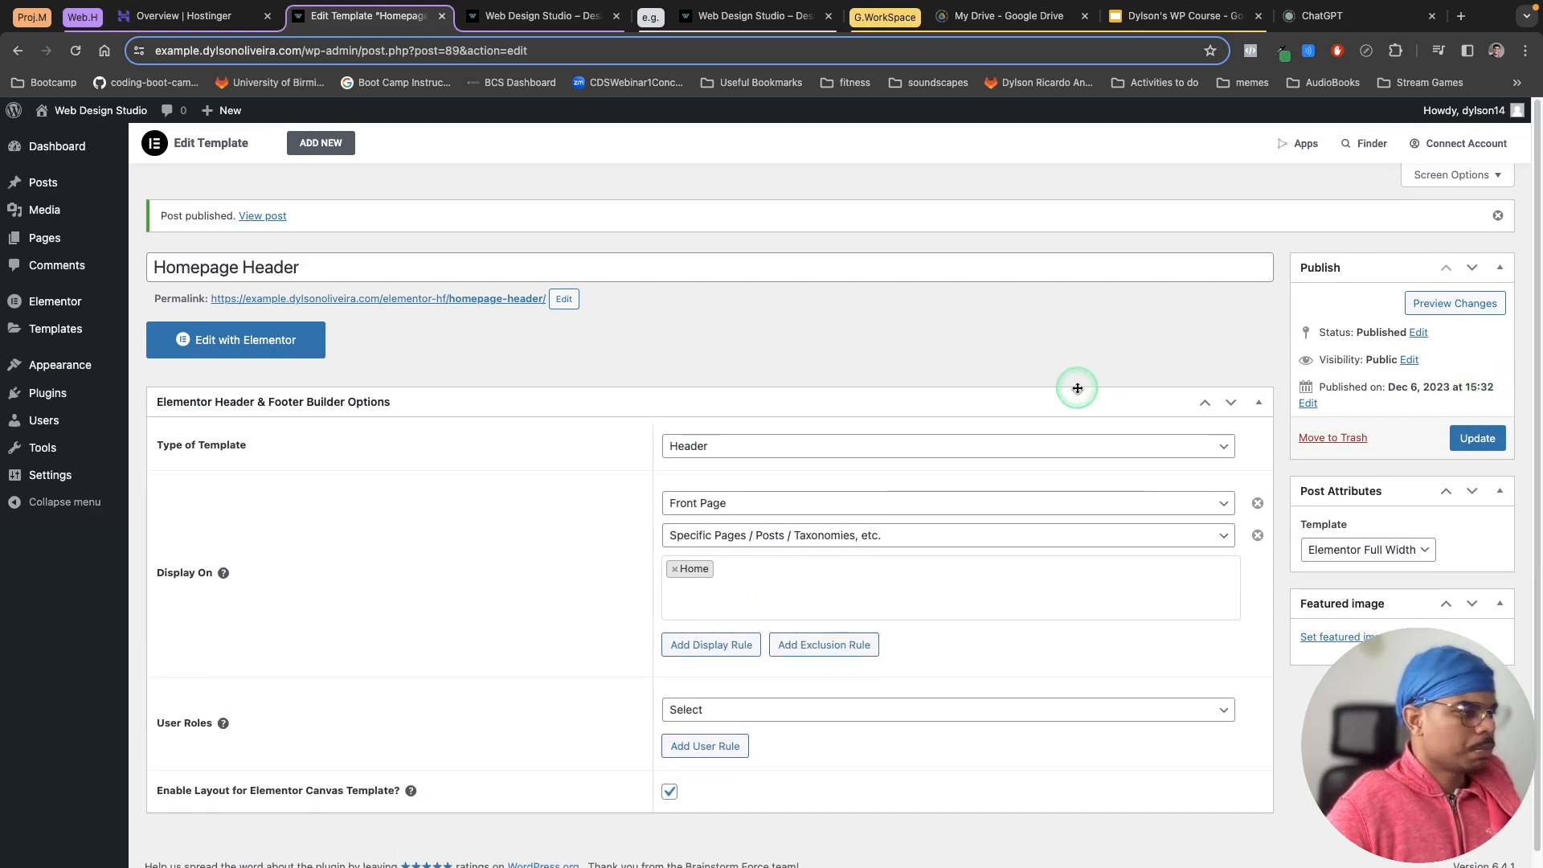
# Step: Open the template in Elementor, turn on Hide Title in the page settings and save
pyautogui.click(236, 351)
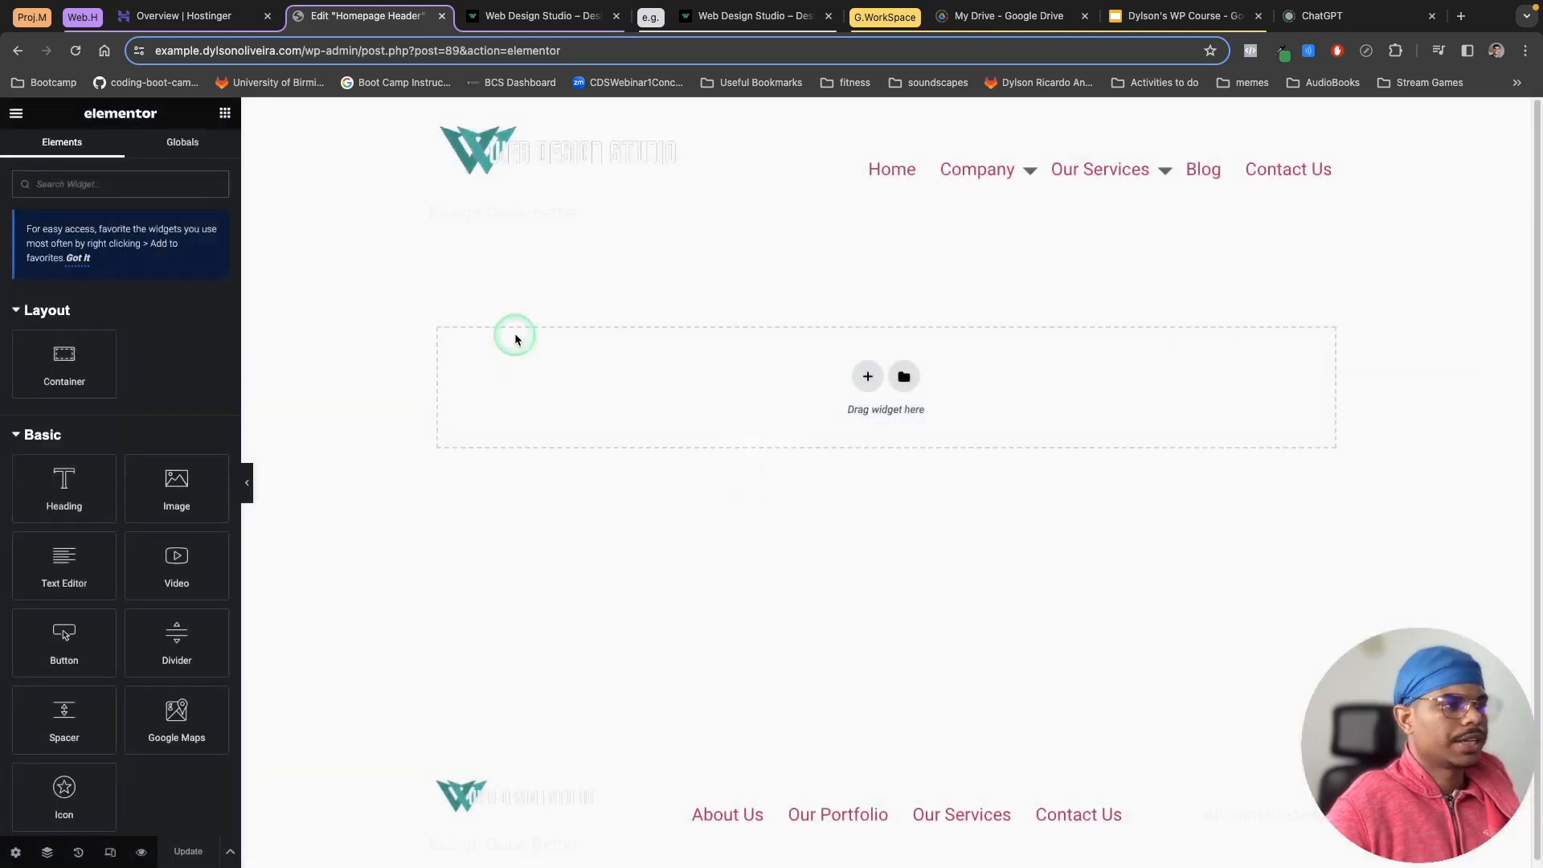
pyautogui.click(616, 17)
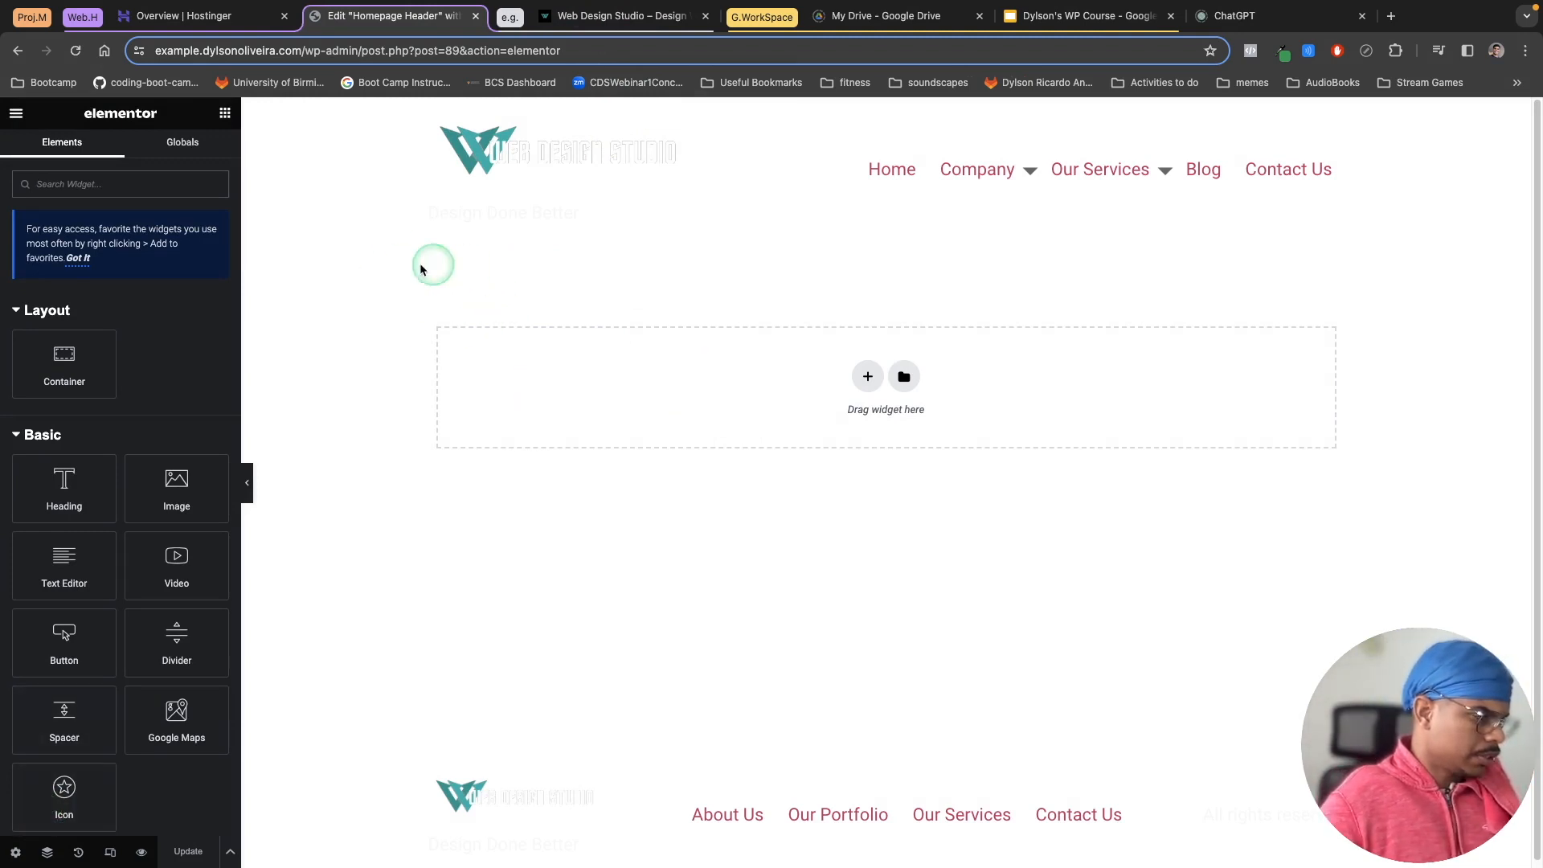
pyautogui.click(15, 854)
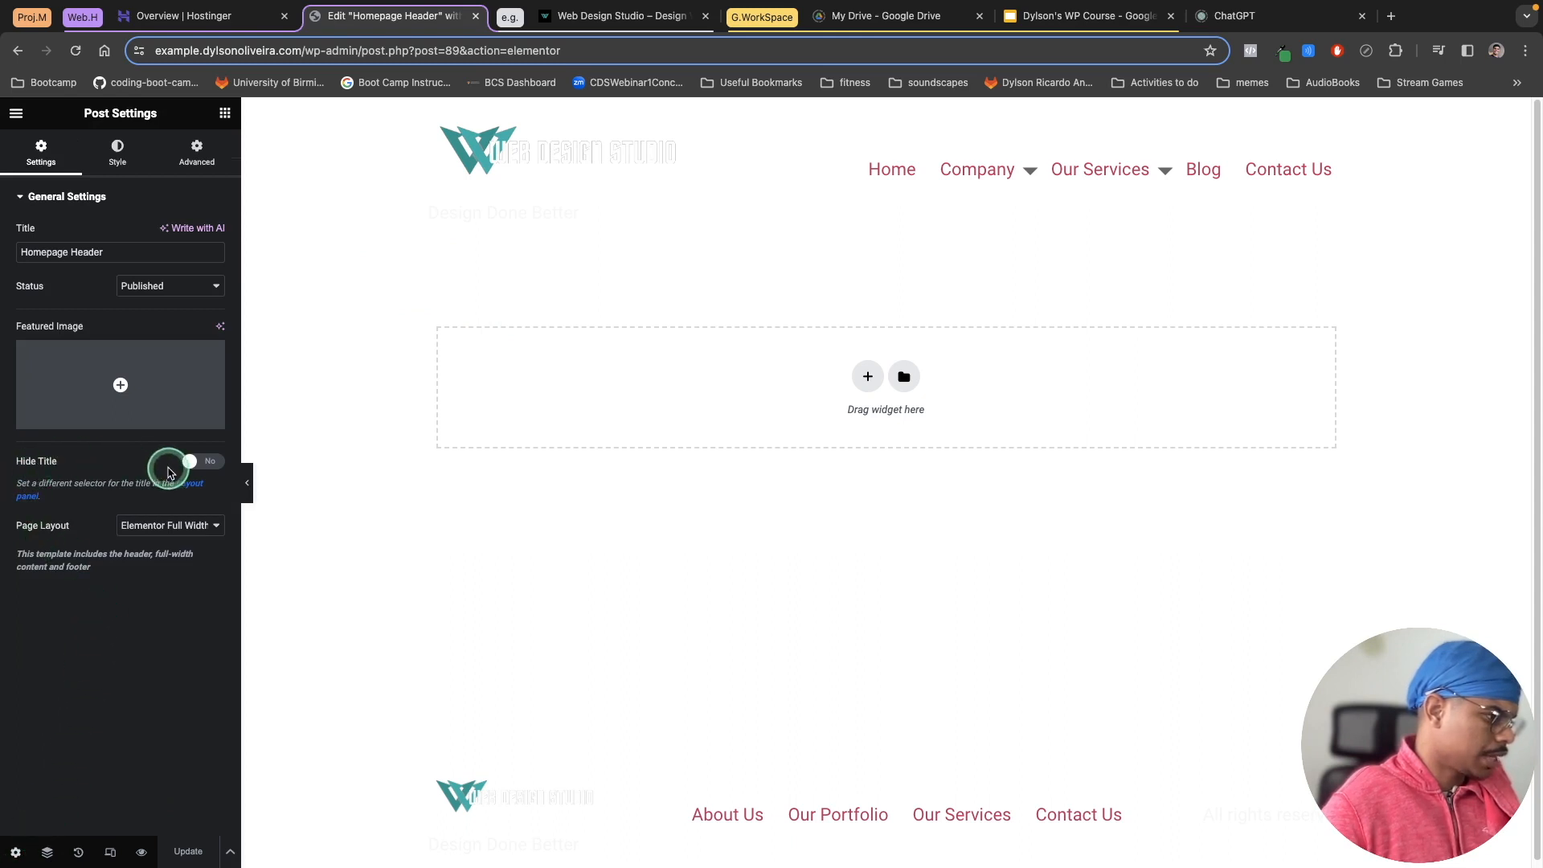
pyautogui.click(189, 462)
pyautogui.click(208, 860)
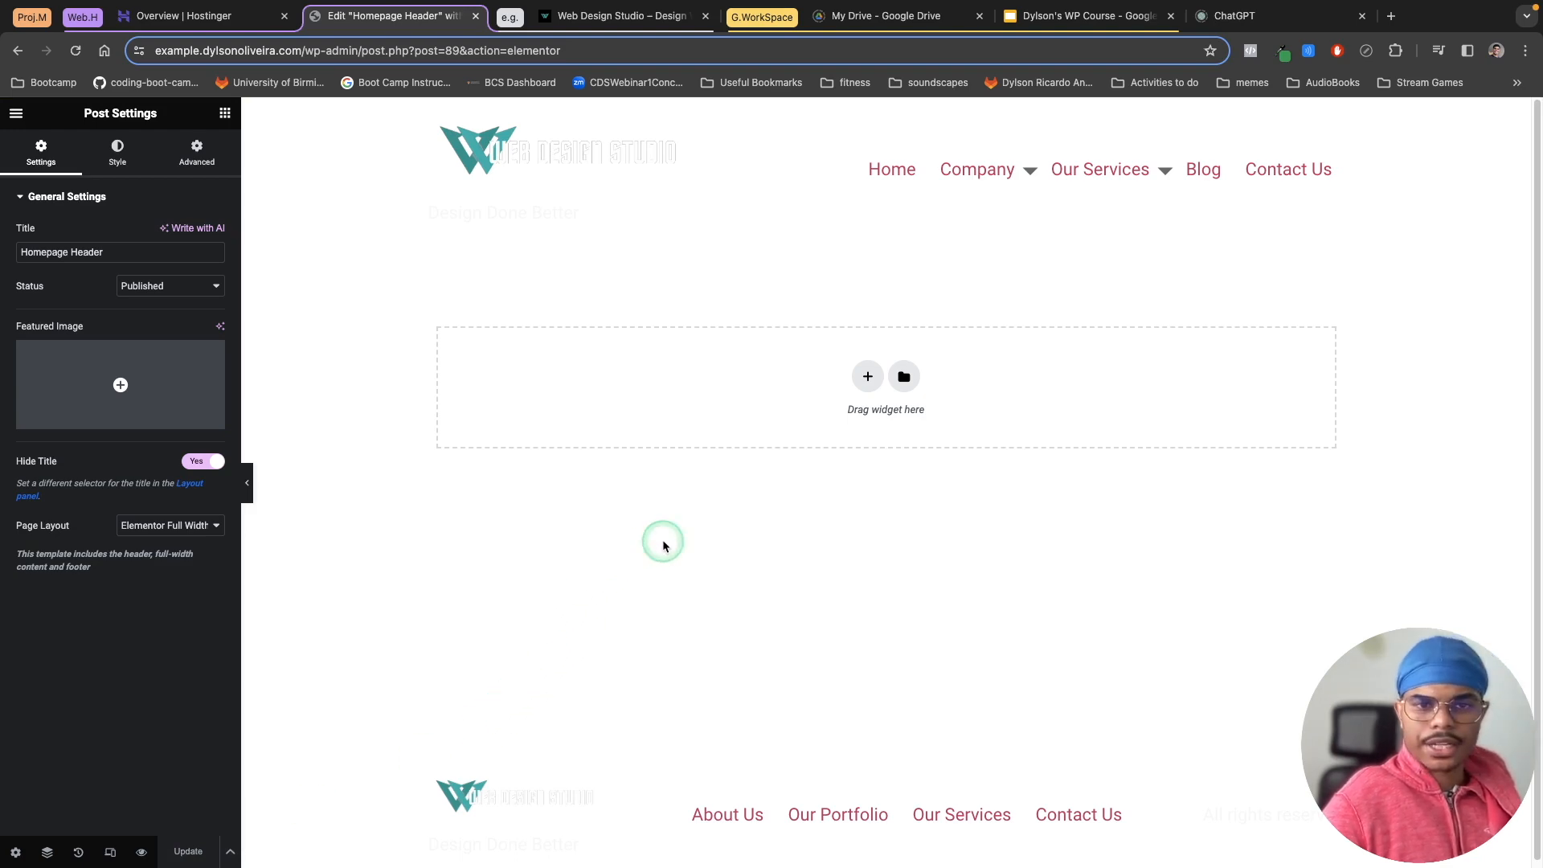
# Step: Add a two-column container to the header and set its content width to Full Width
pyautogui.click(599, 16)
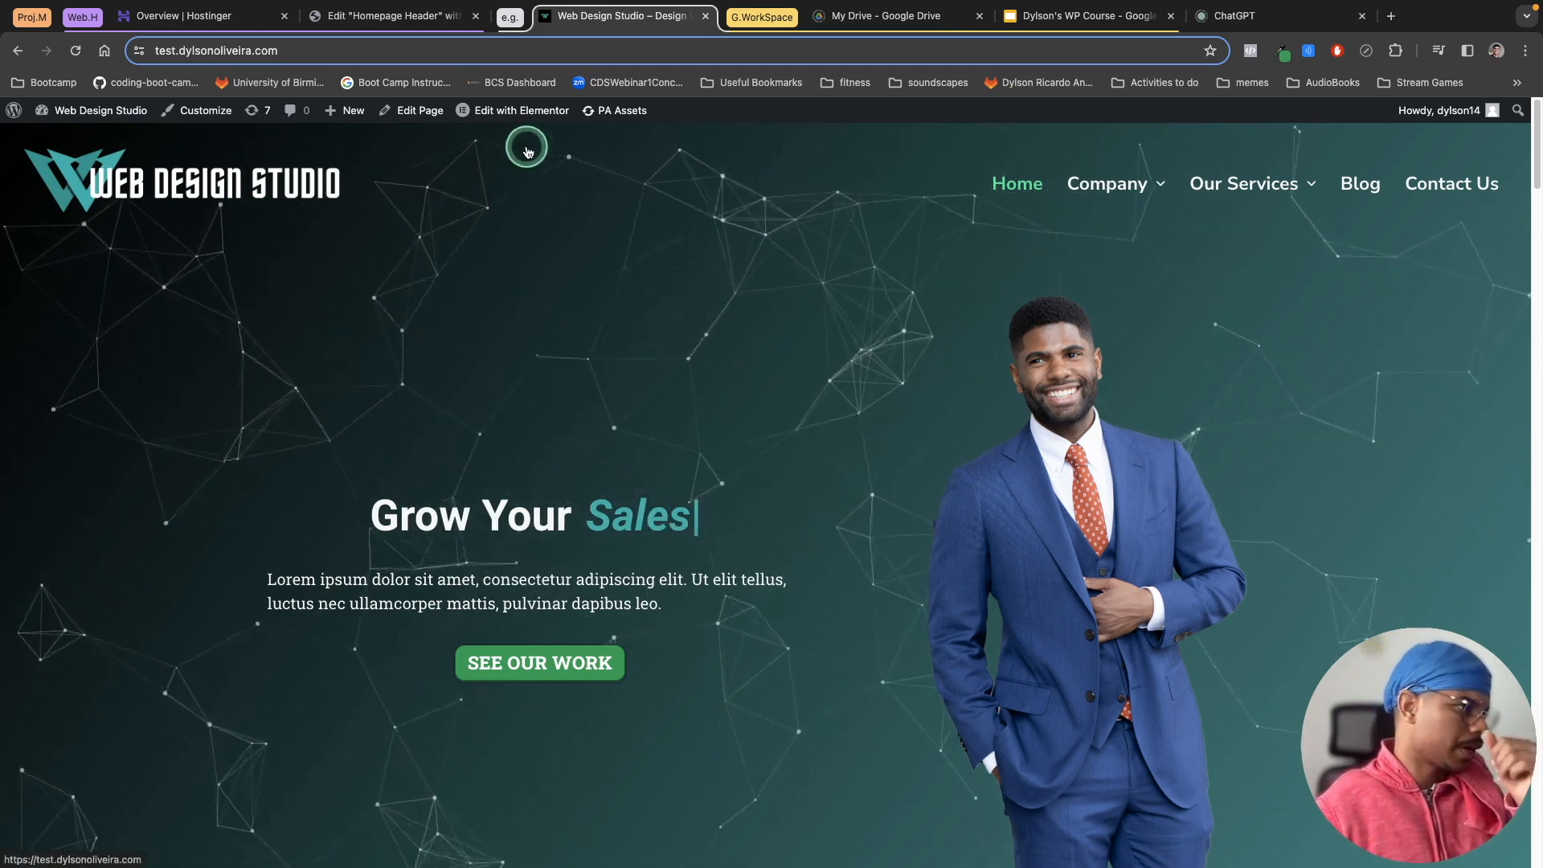
pyautogui.click(419, 24)
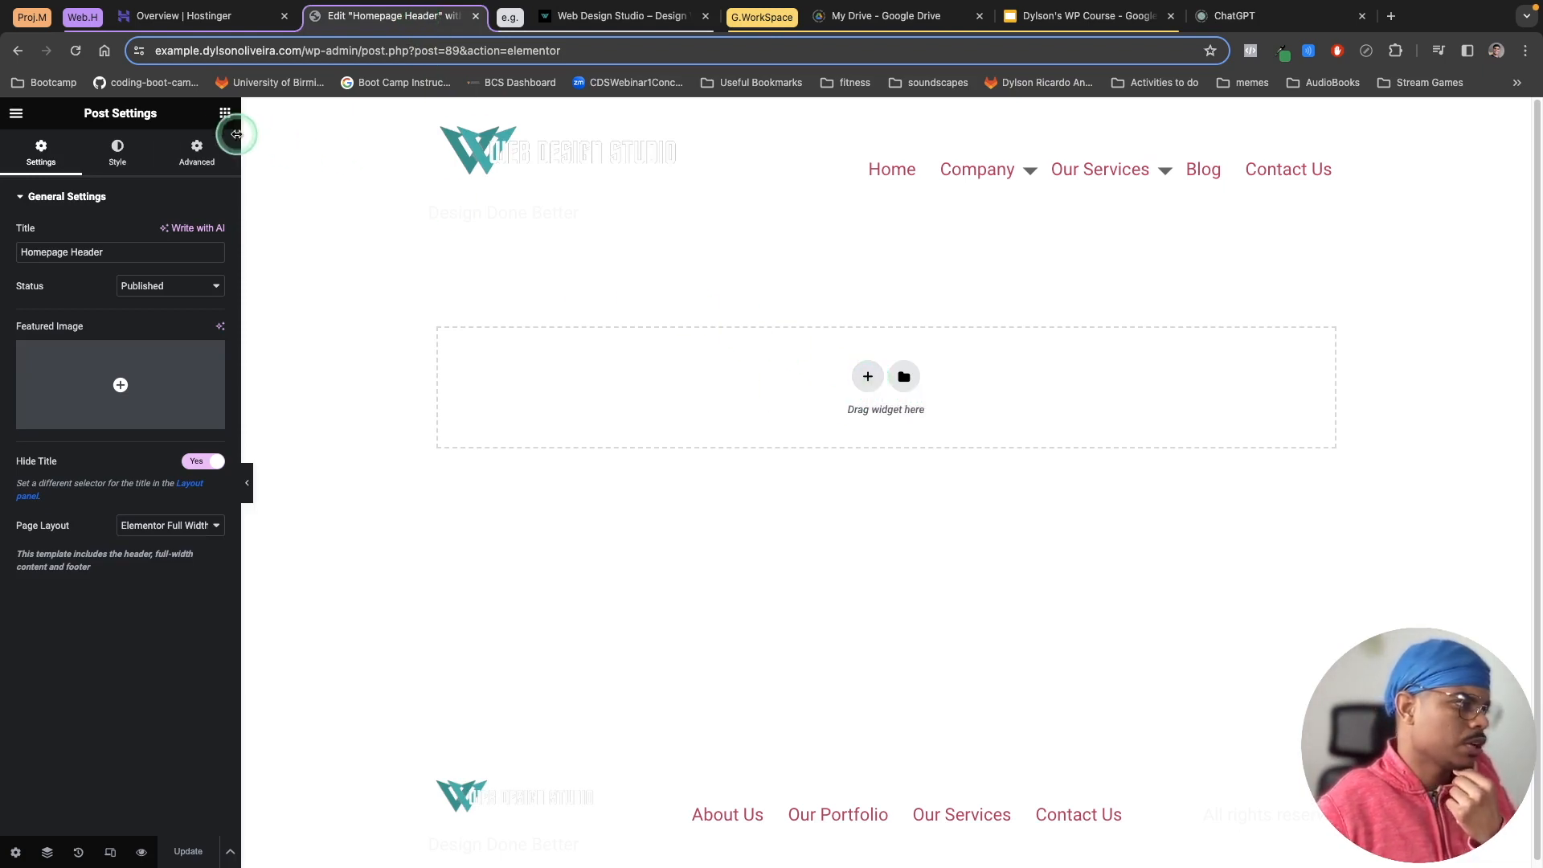
pyautogui.click(225, 112)
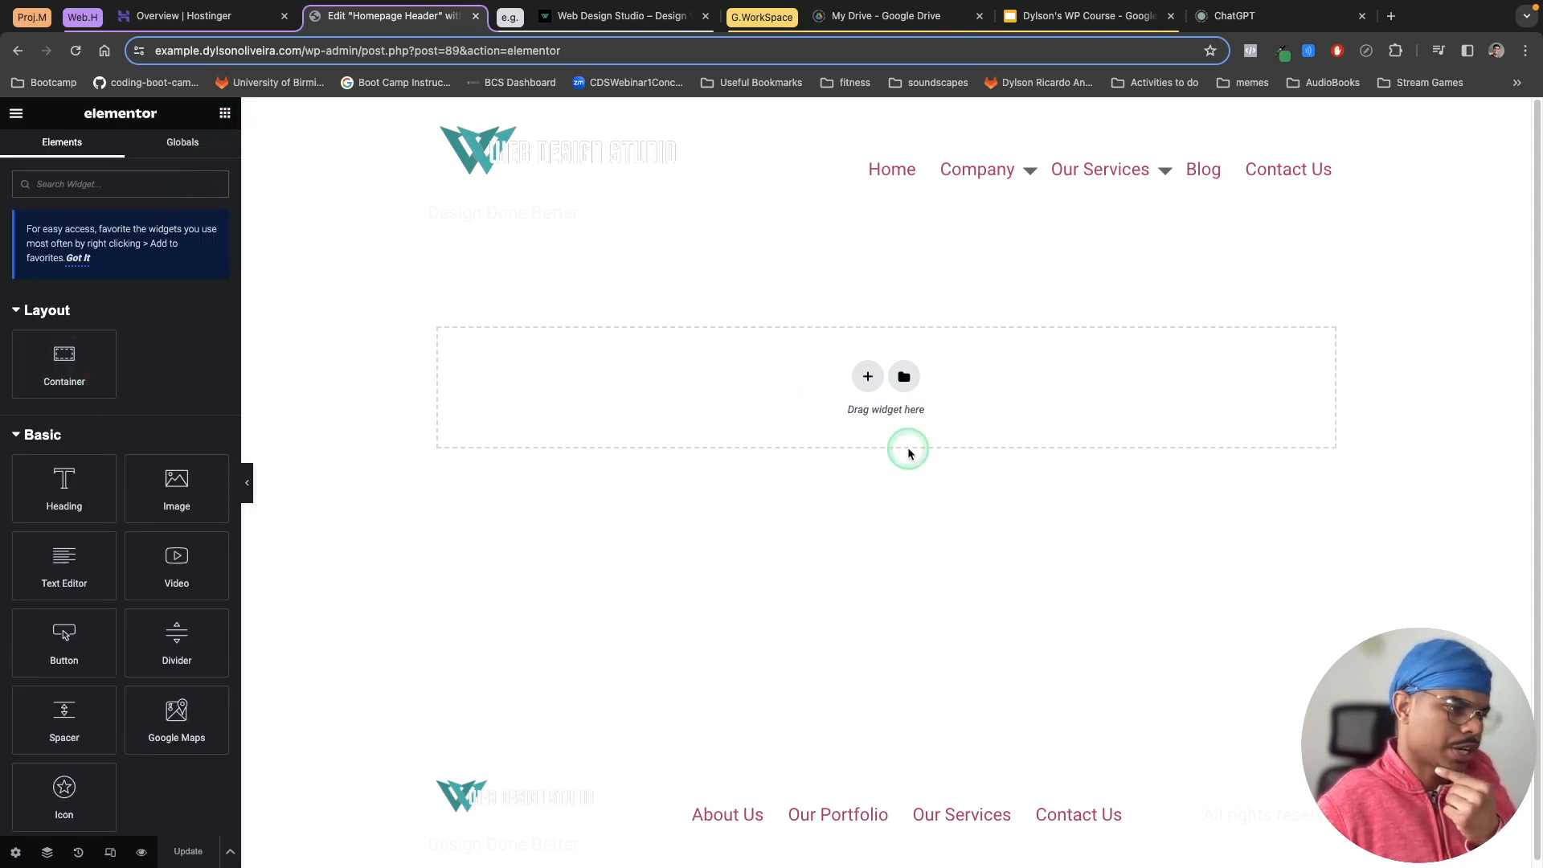
pyautogui.click(869, 377)
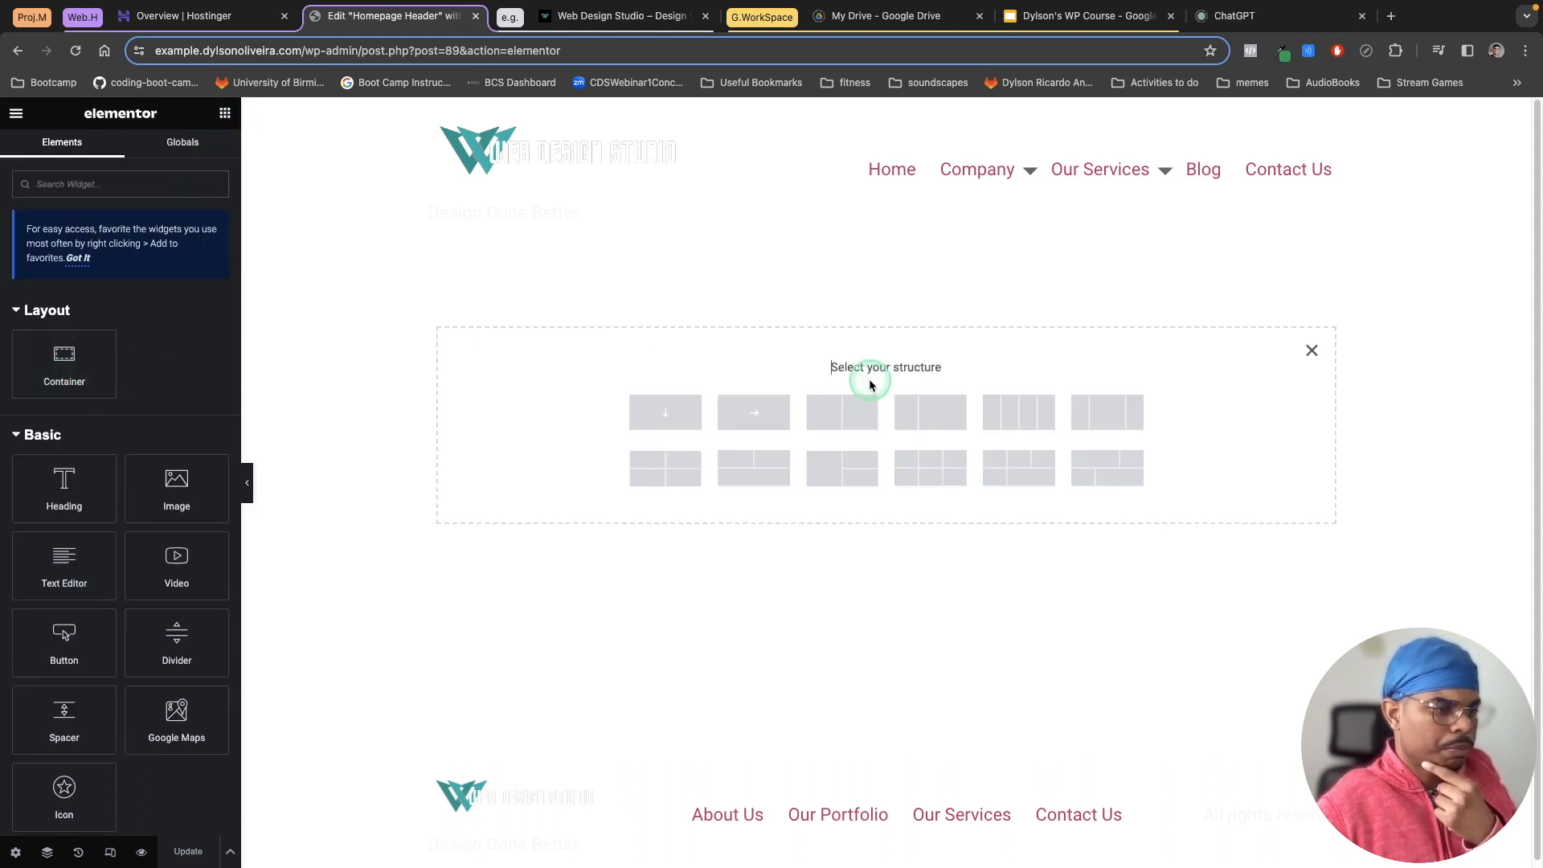
pyautogui.click(849, 416)
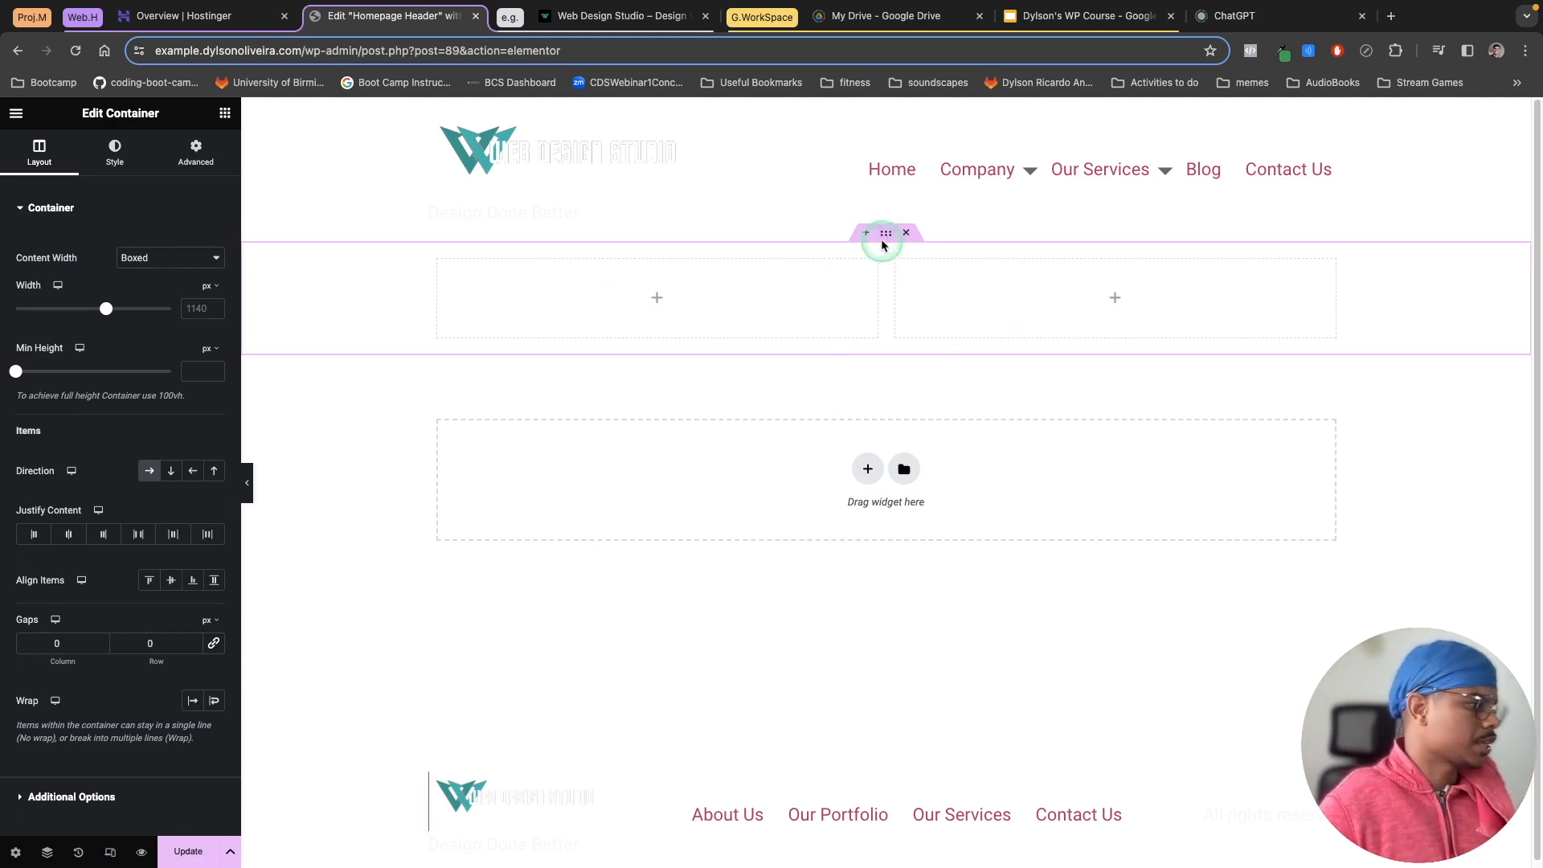
pyautogui.click(147, 255)
pyautogui.click(160, 275)
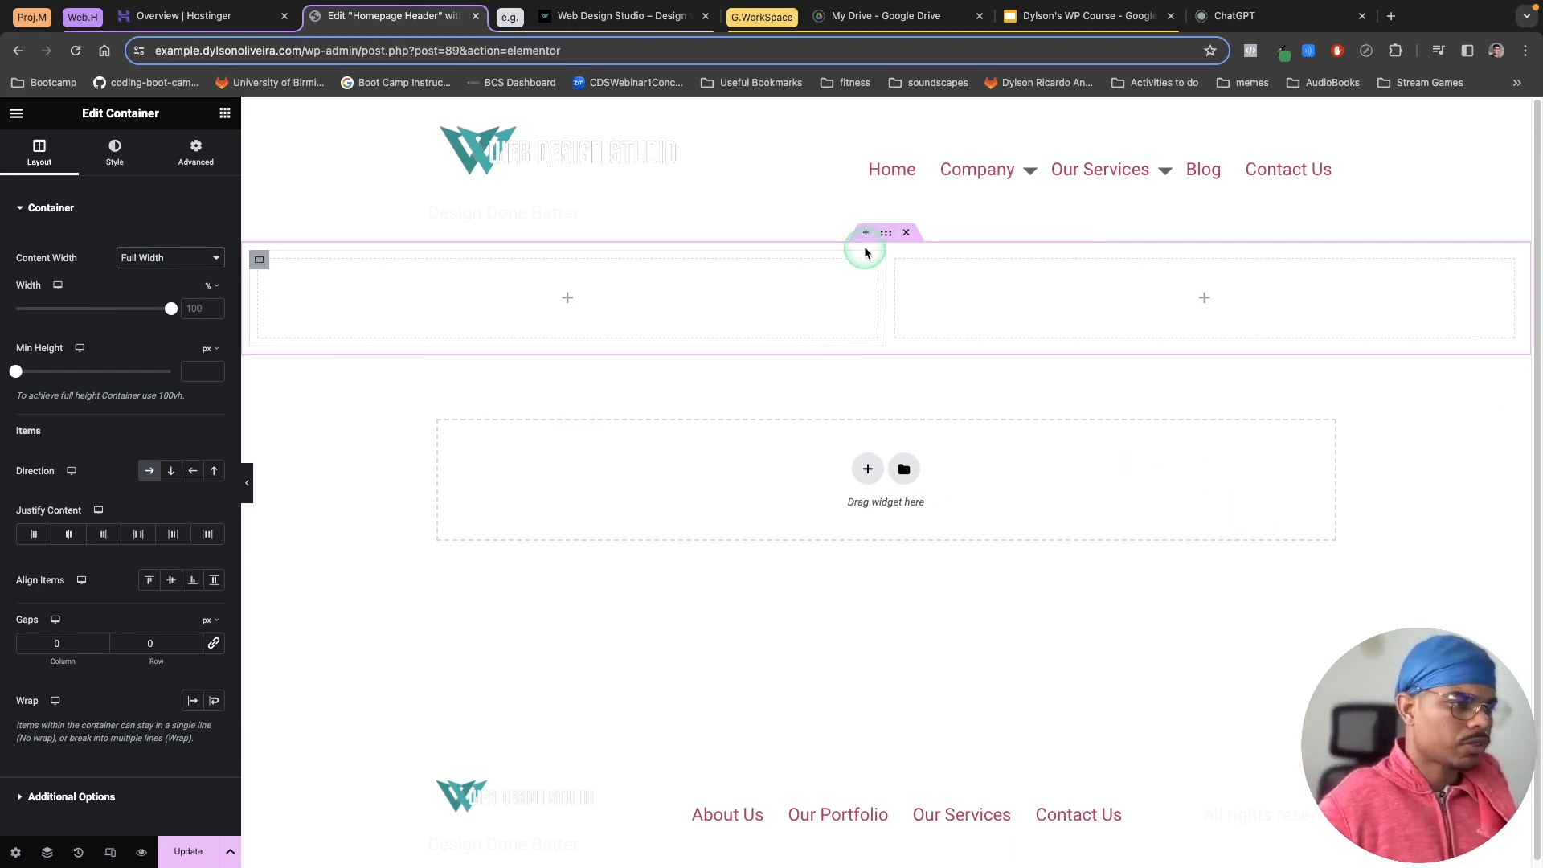
# Step: Give the container a classic background colour of #0A6161
pyautogui.click(127, 159)
pyautogui.click(149, 282)
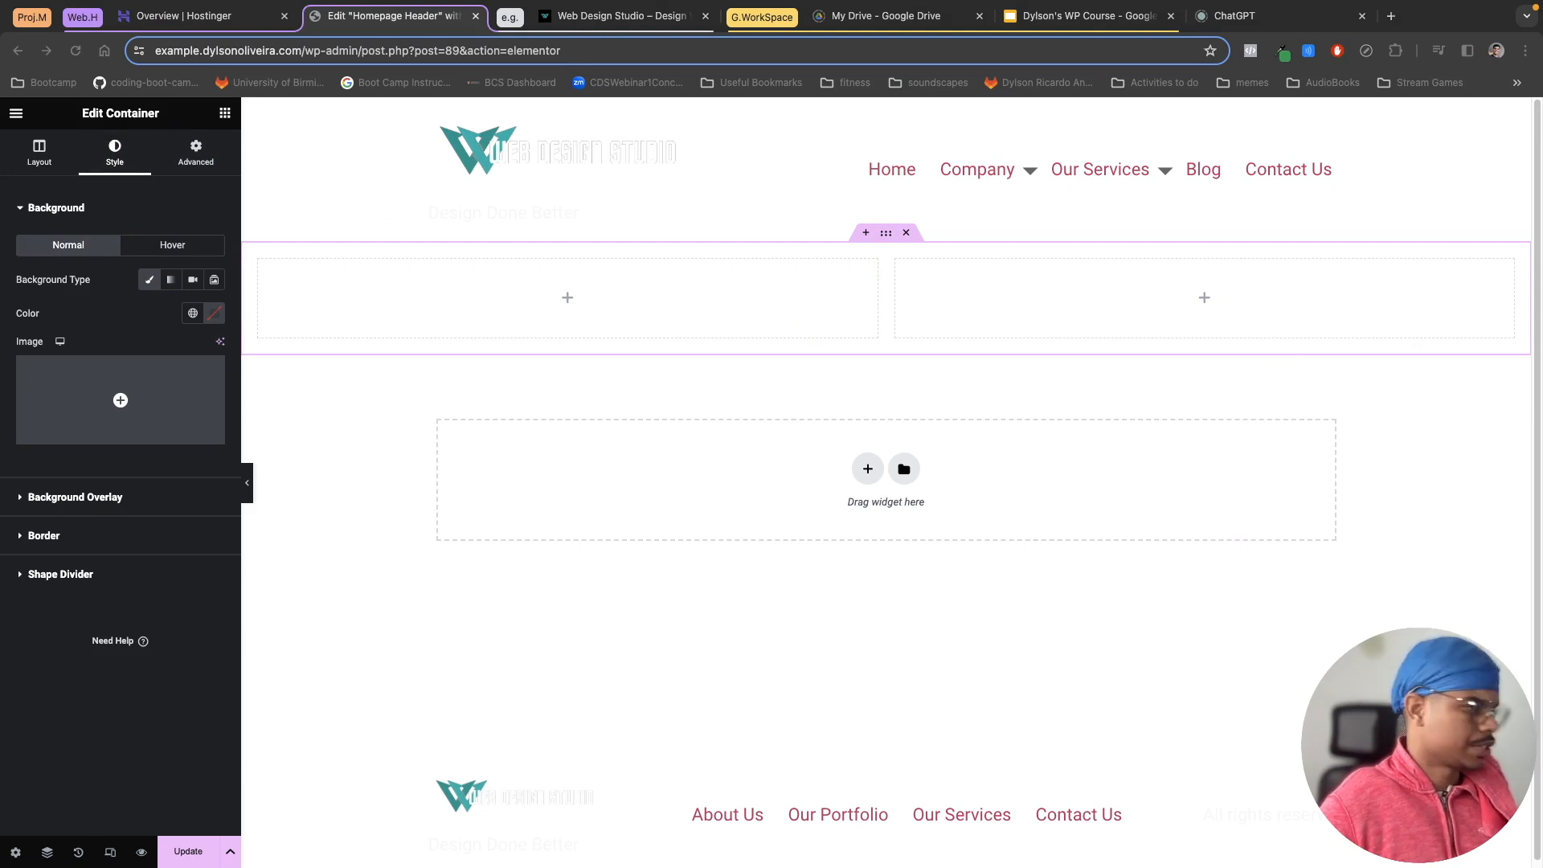
pyautogui.click(214, 313)
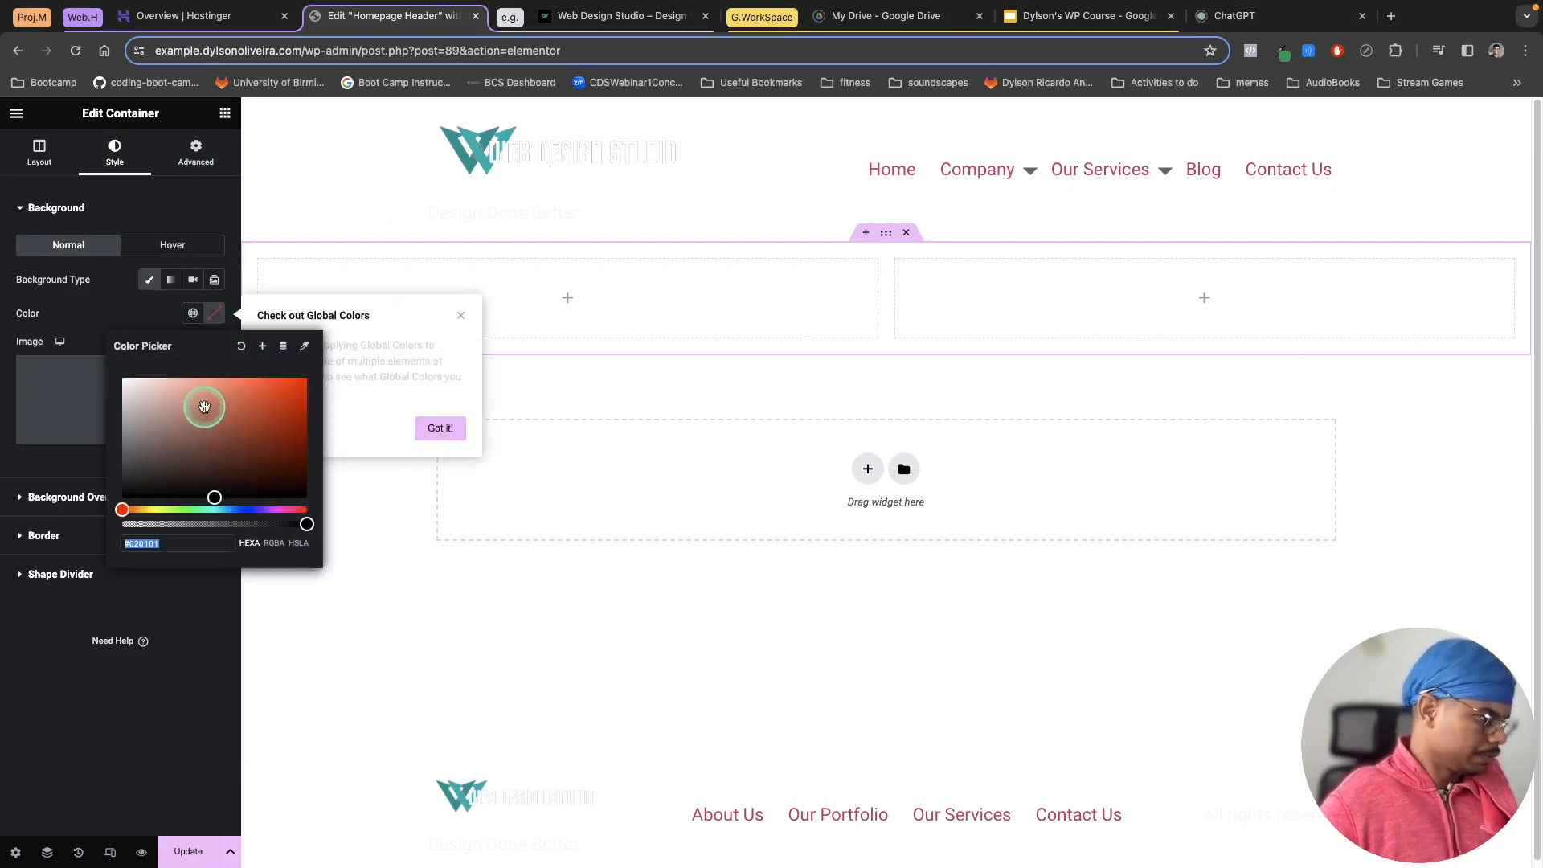
pyautogui.rightClick(143, 544)
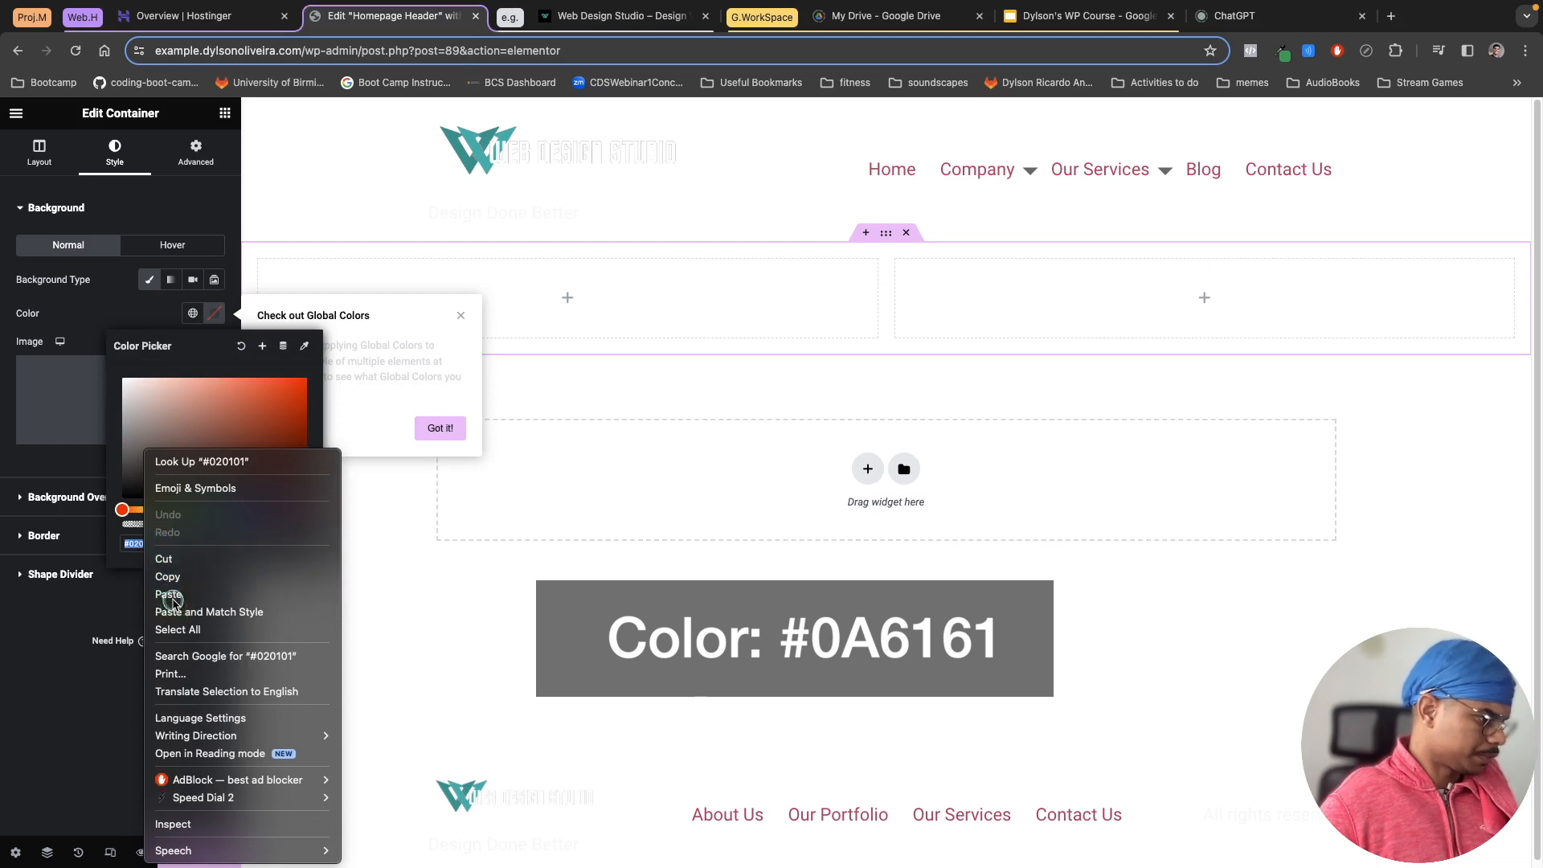
pyautogui.click(169, 595)
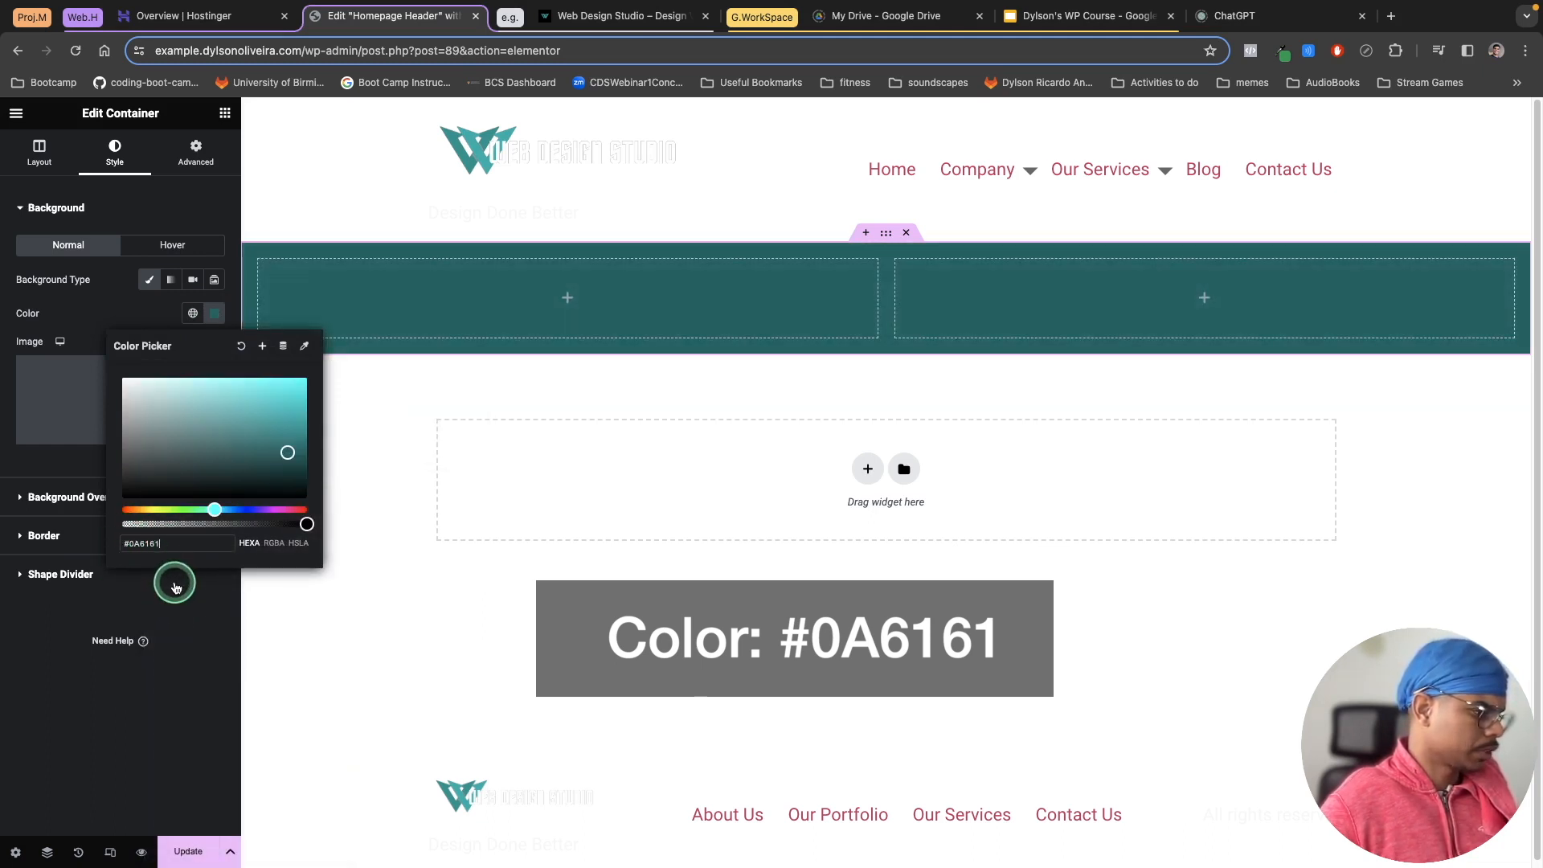
pyautogui.click(100, 314)
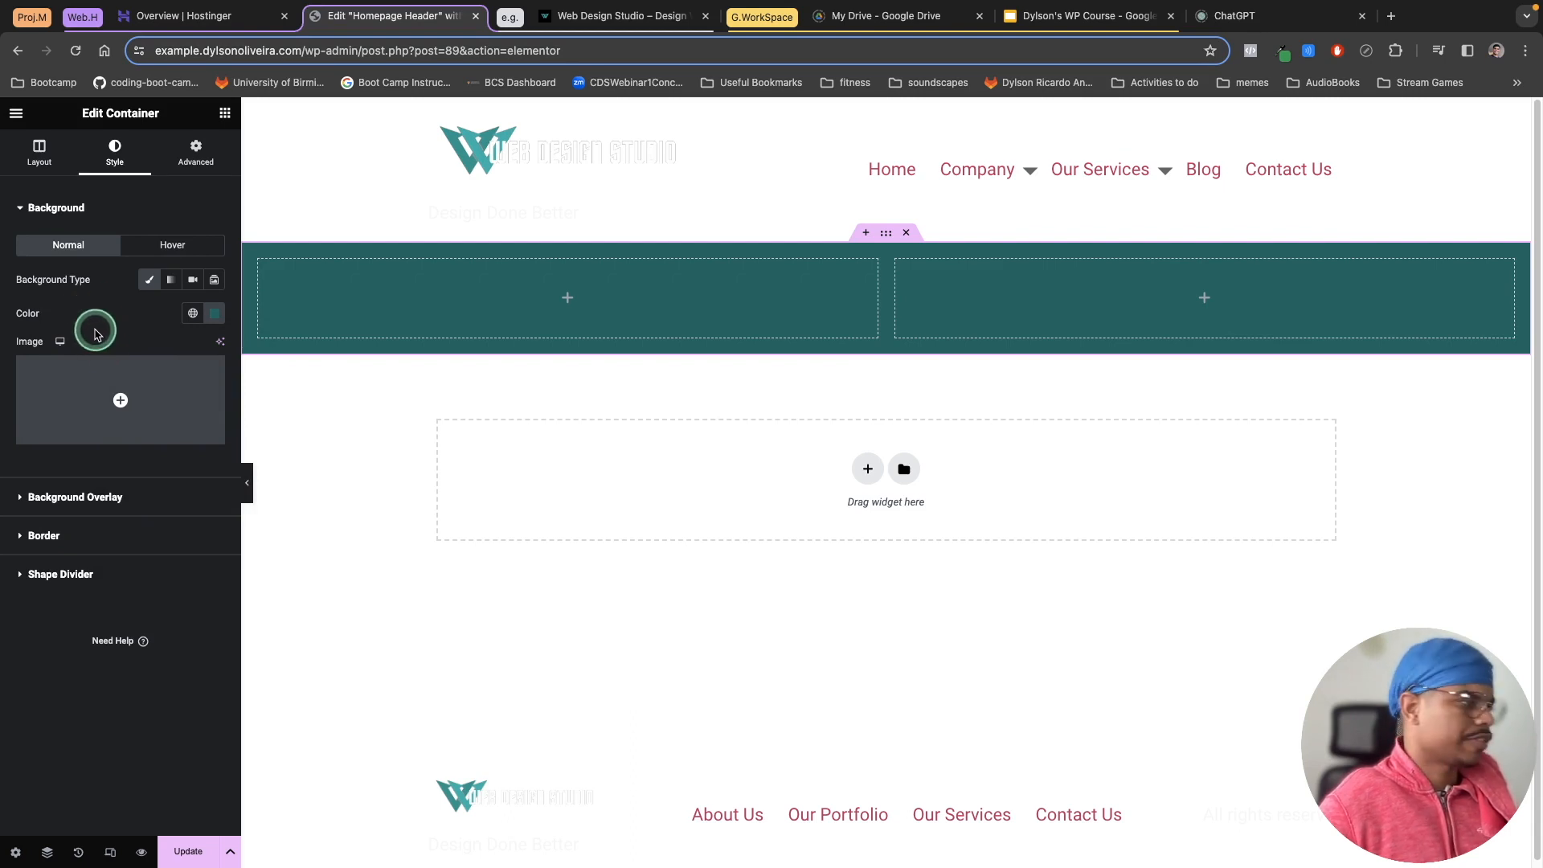
# Step: Search for the Site Logo widget and place it in the left column
pyautogui.click(225, 114)
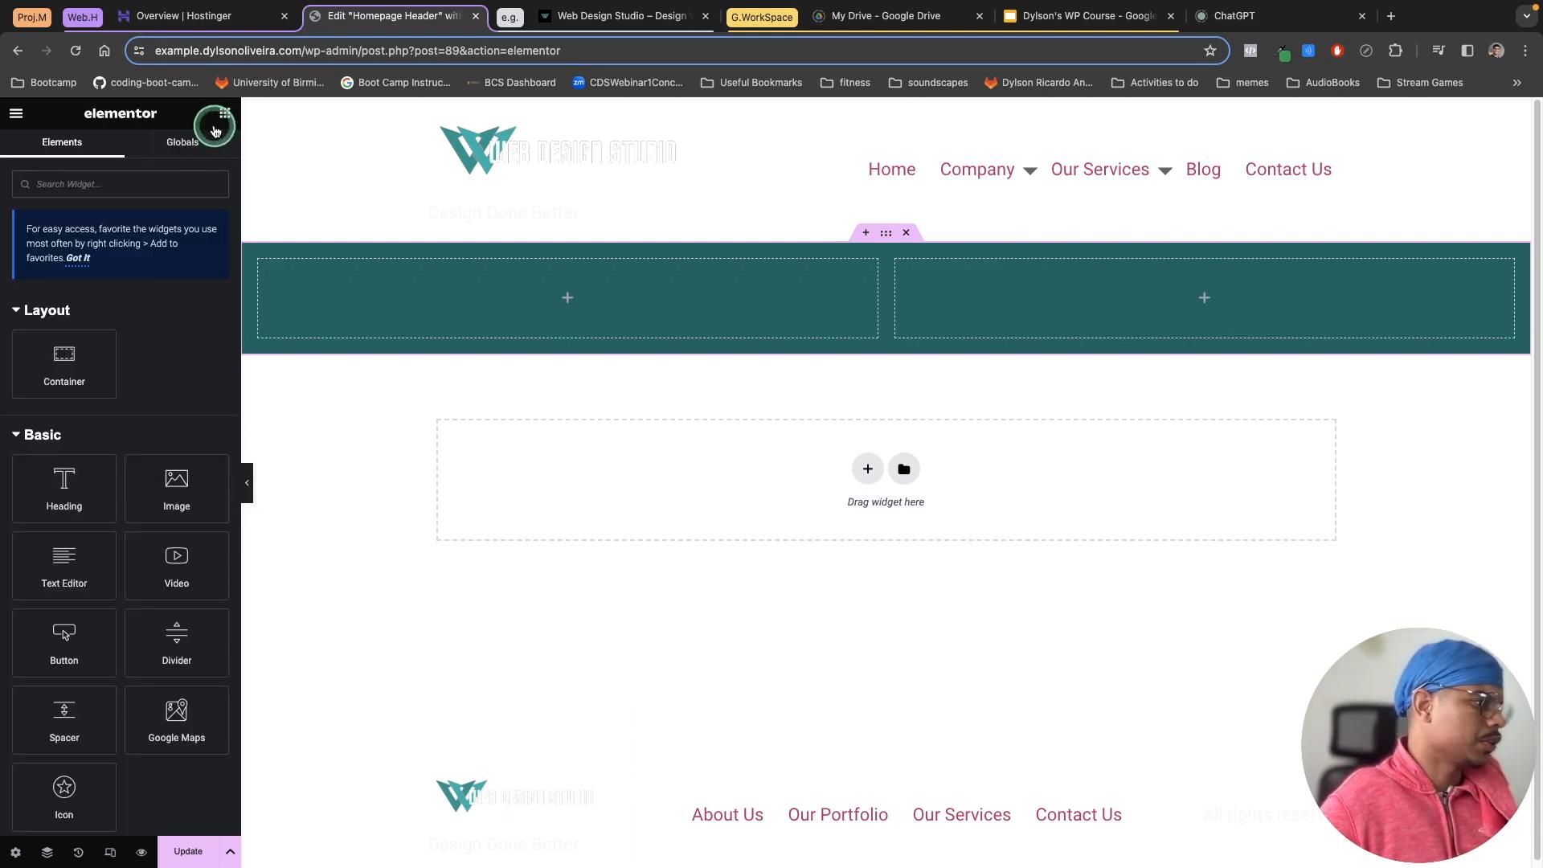
pyautogui.click(89, 196)
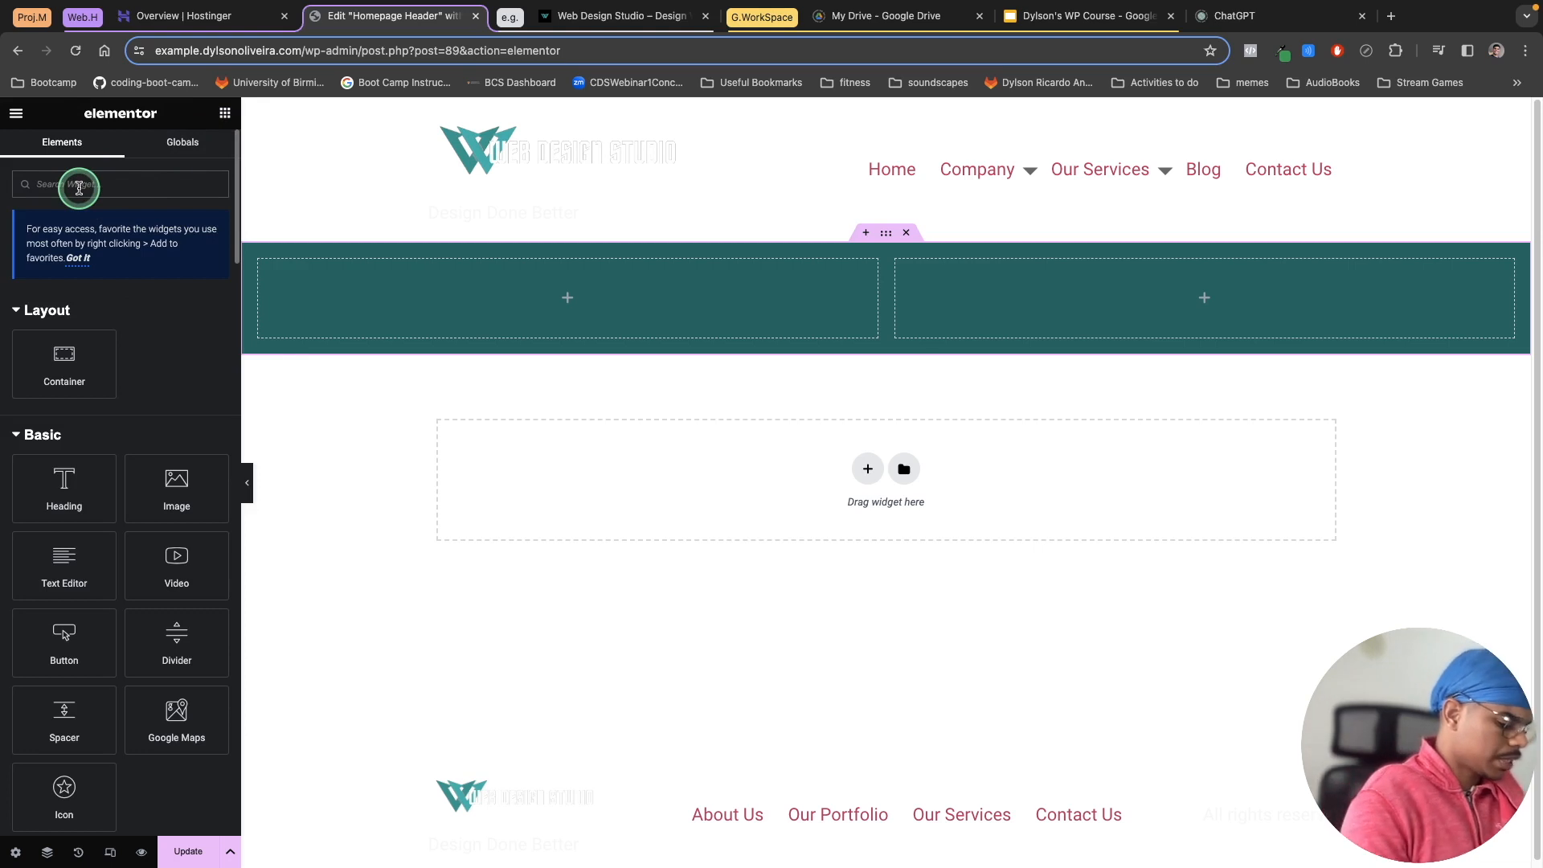
pyautogui.write('site')
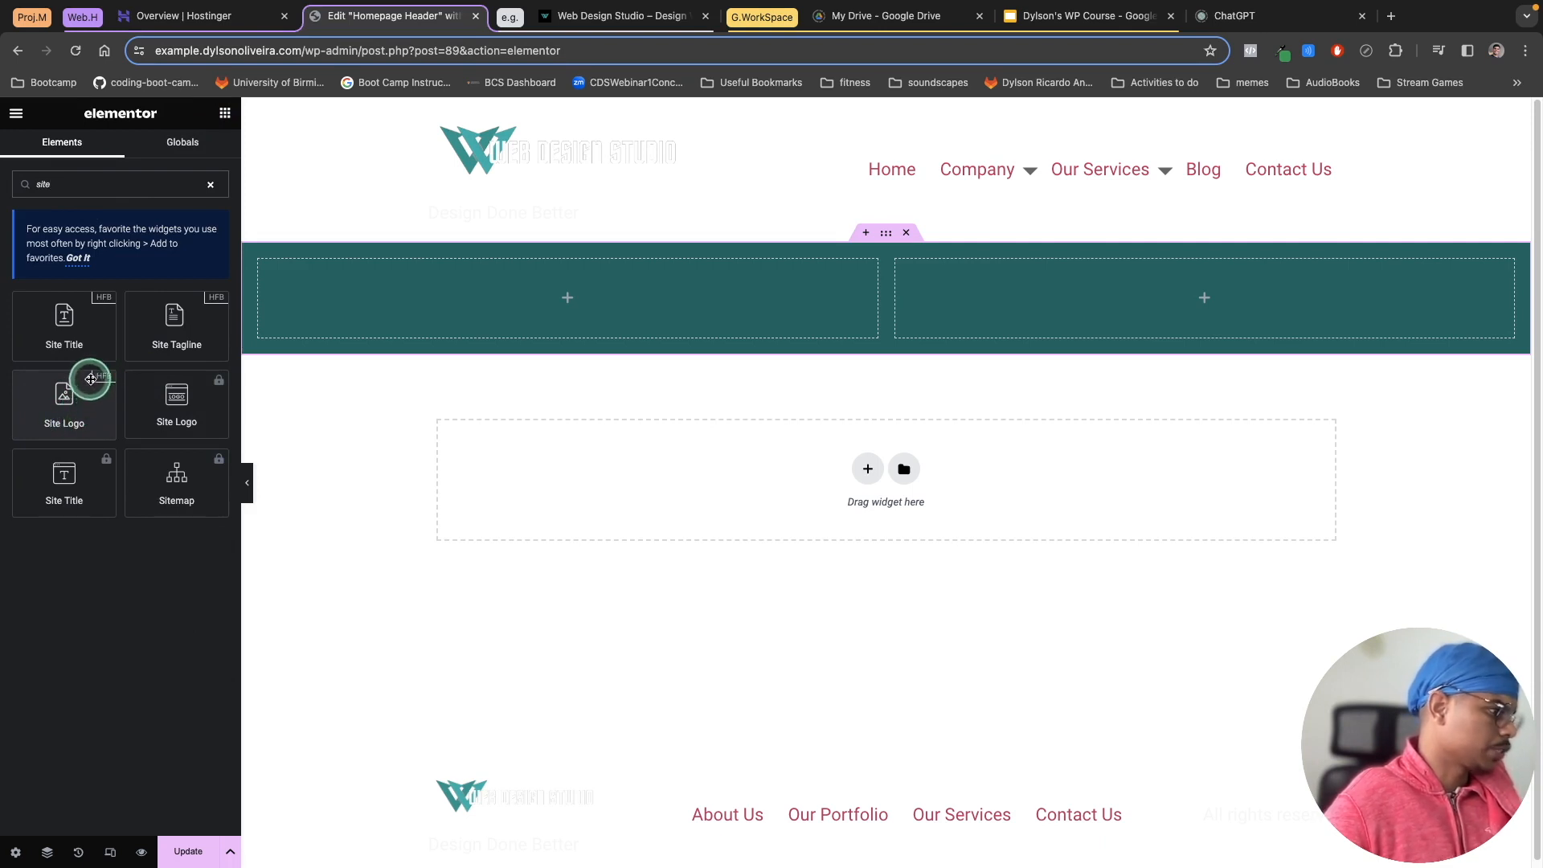
pyautogui.moveTo(76, 413); pyautogui.dragTo(433, 315)
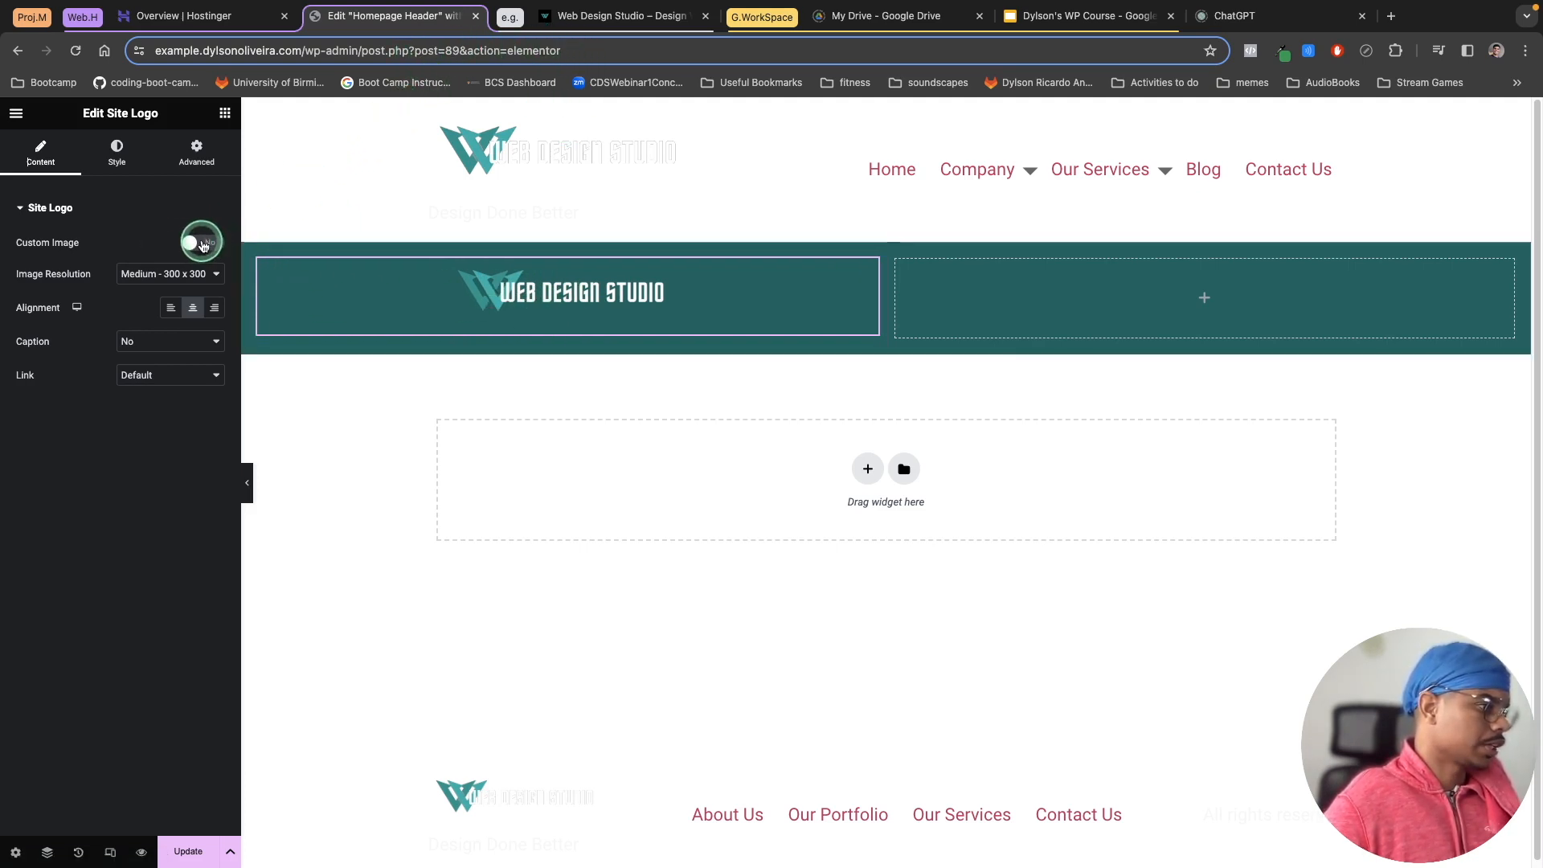
# Step: Set the site logo's image resolution to Full, keeping the default logo image
pyautogui.click(202, 248)
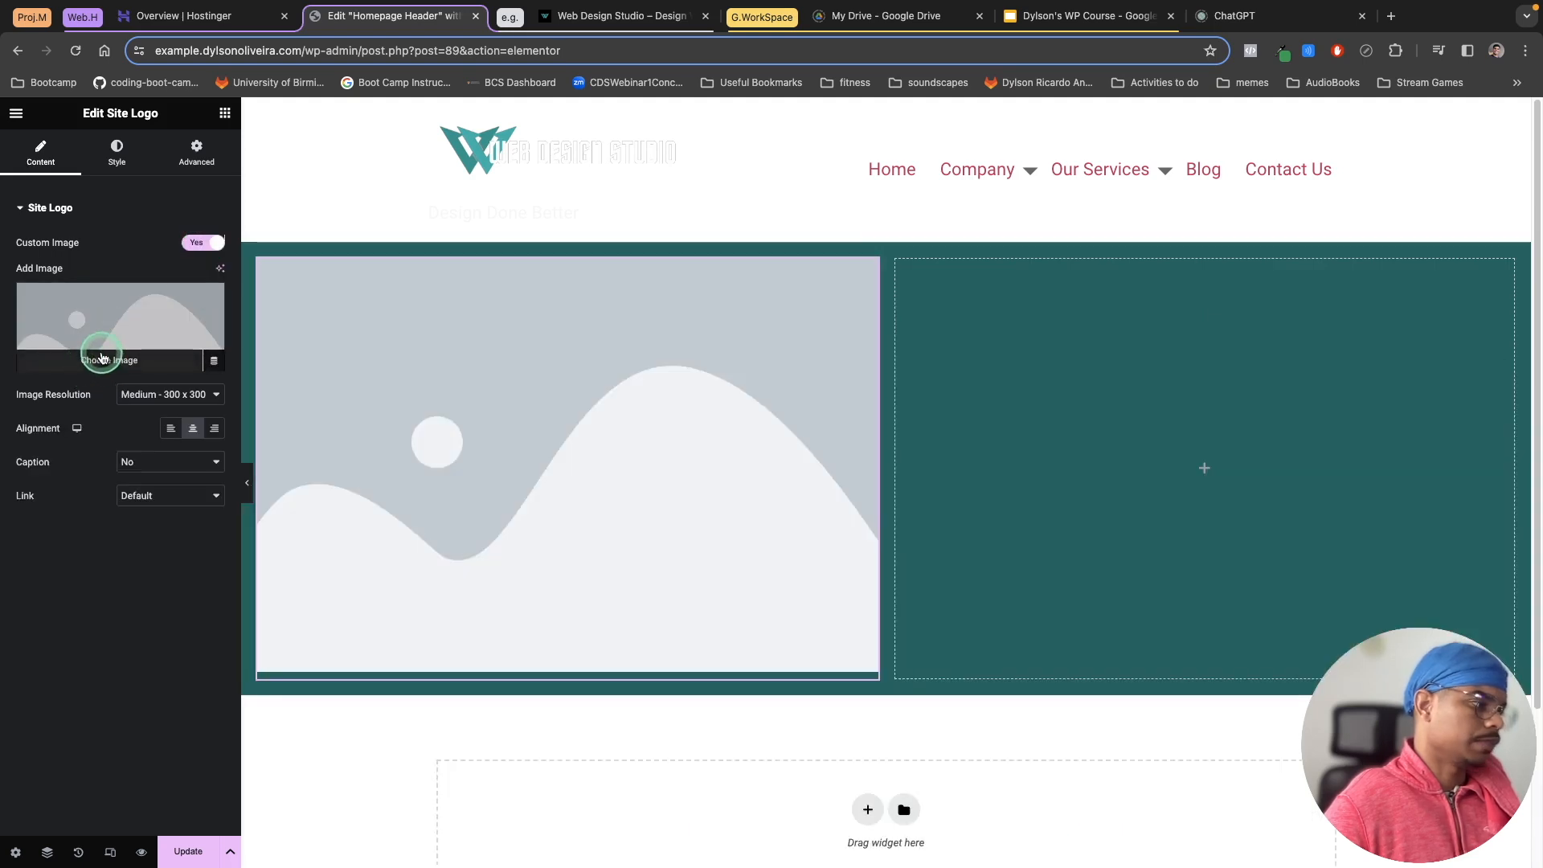
pyautogui.click(203, 241)
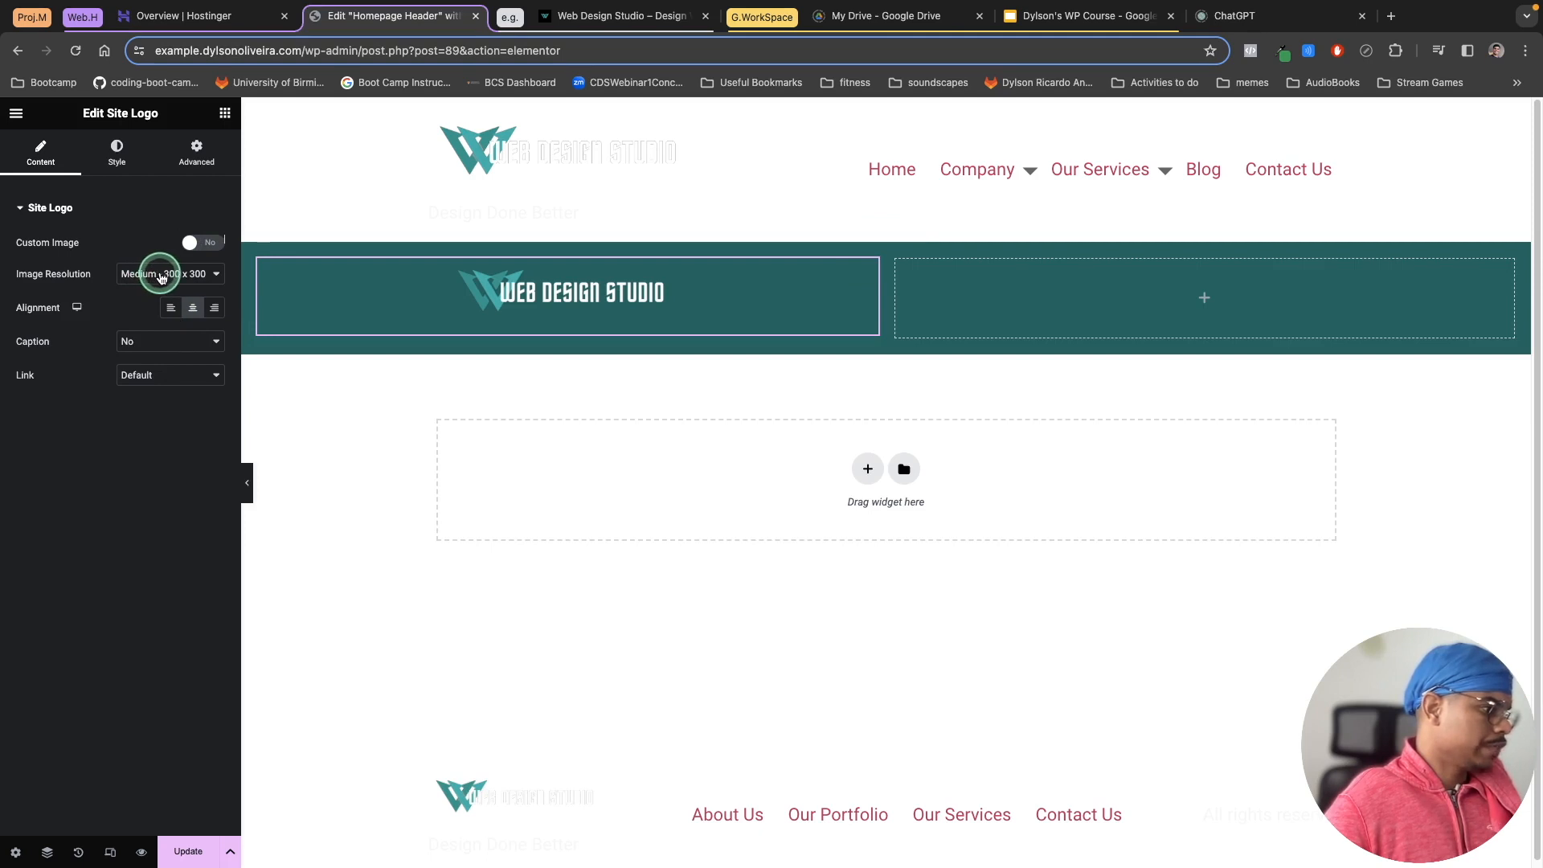
pyautogui.click(161, 274)
pyautogui.click(159, 371)
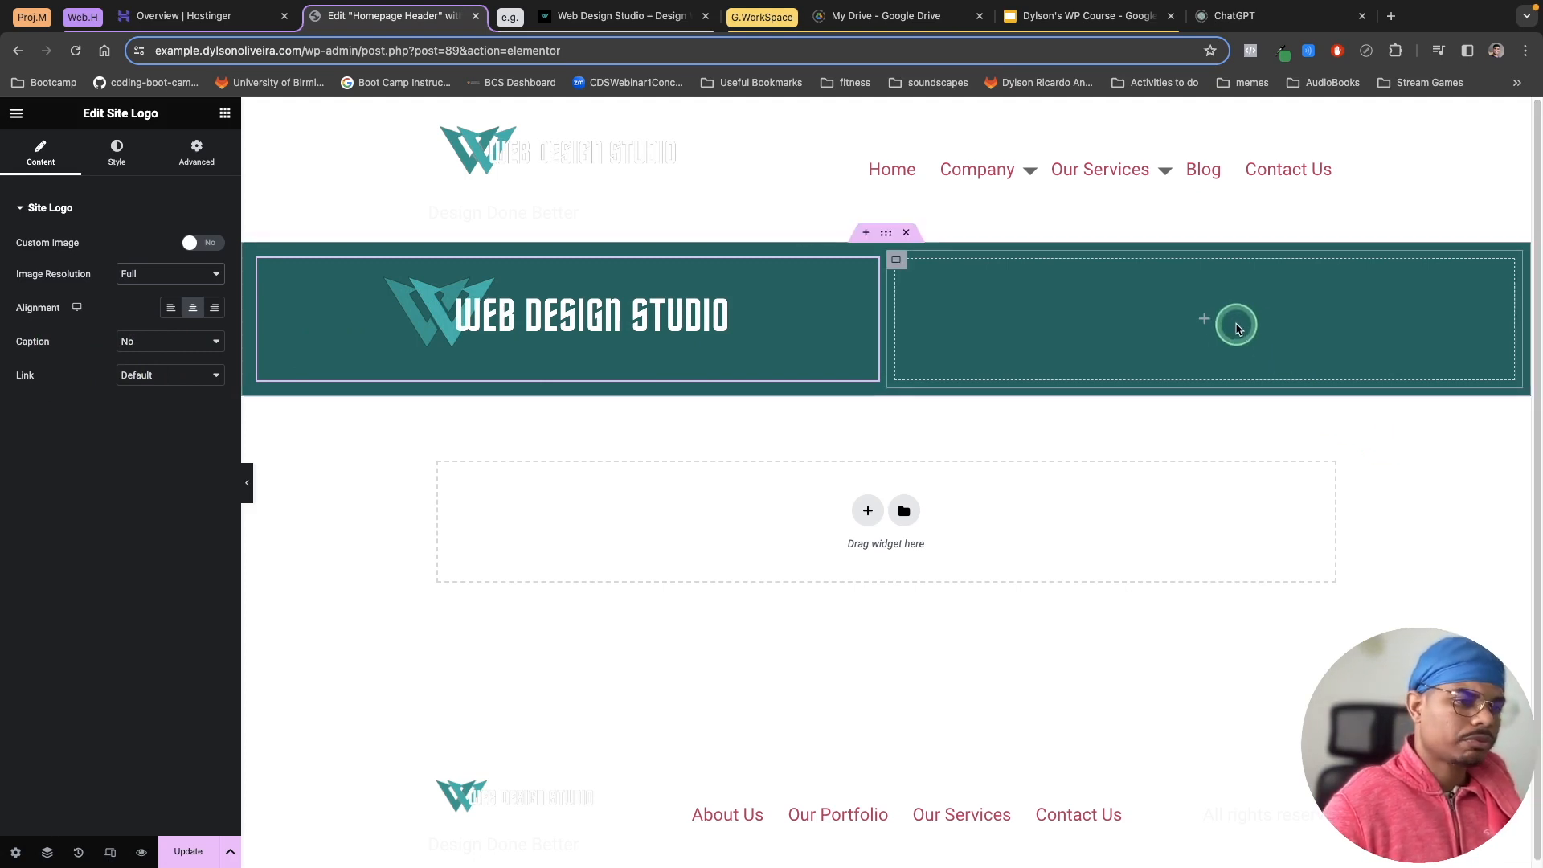
# Step: Add a Navigation Menu widget to the right column and select the Main Header menu
pyautogui.click(225, 113)
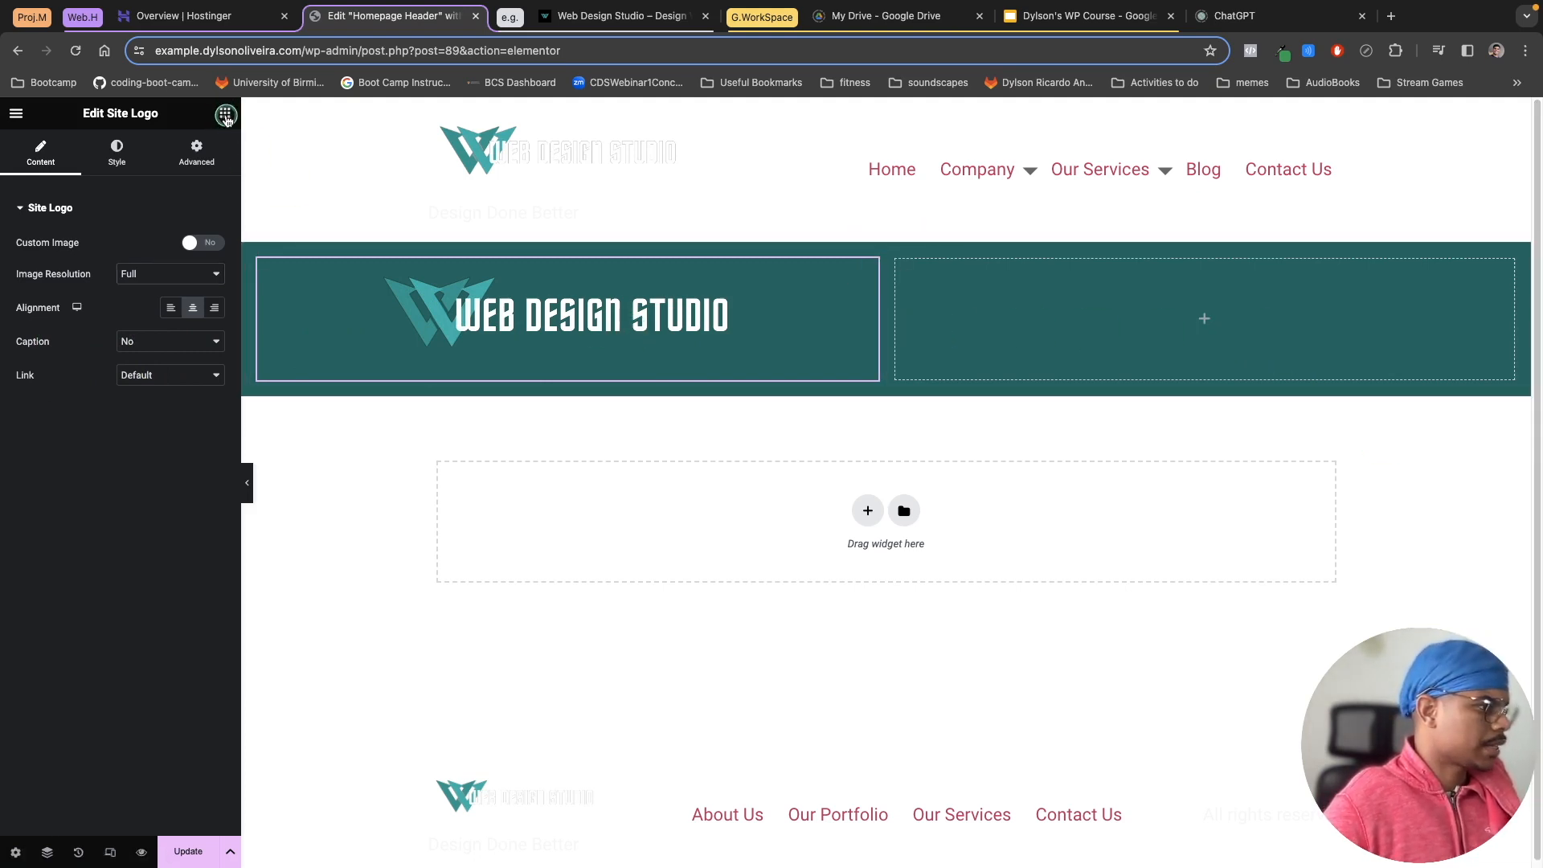
pyautogui.click(58, 186)
pyautogui.write('nav')
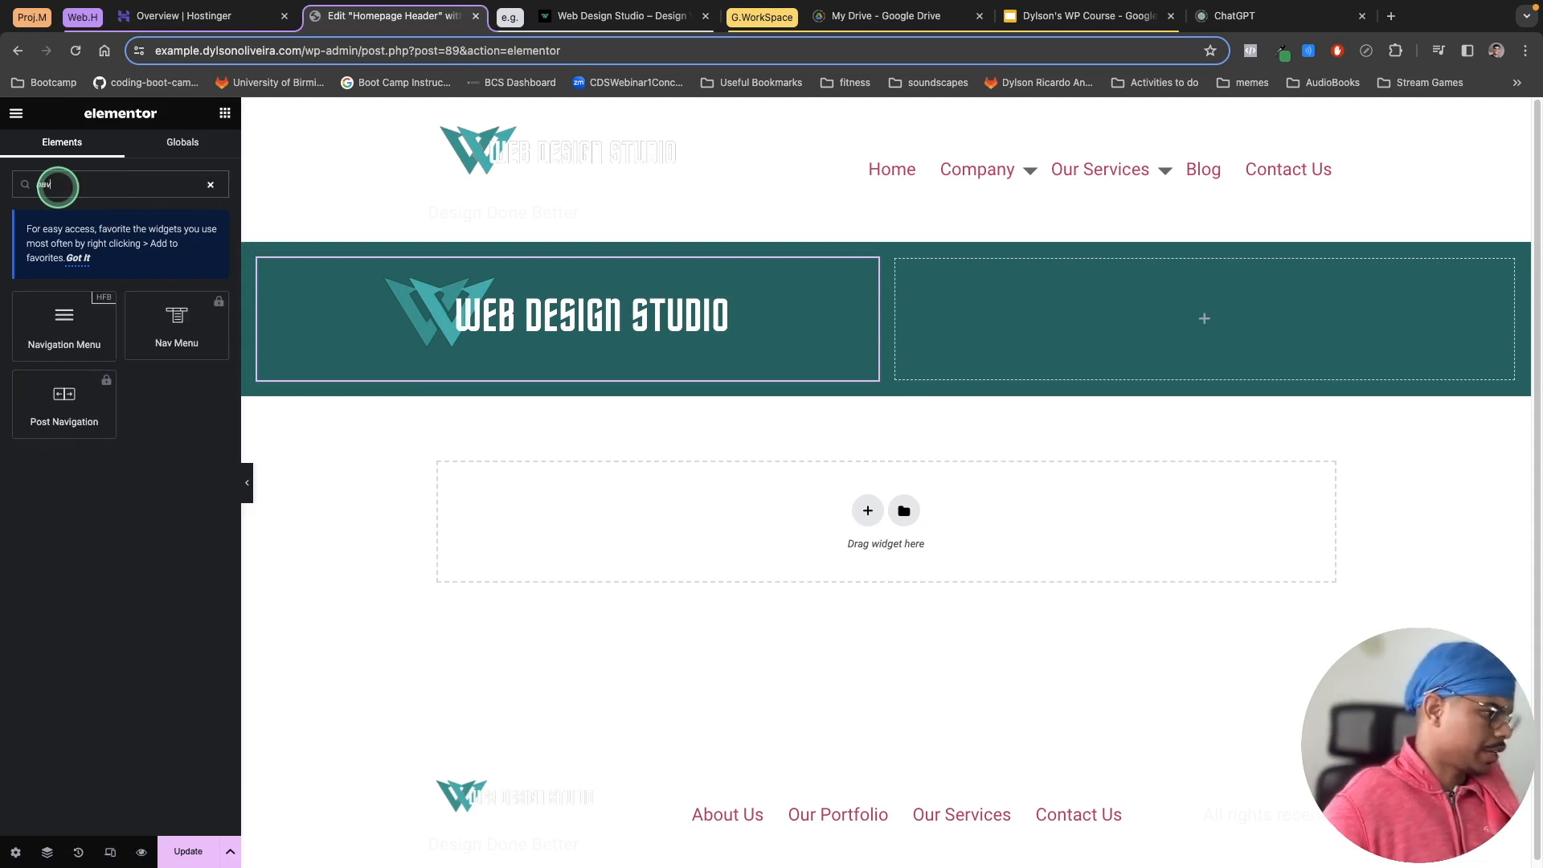
pyautogui.moveTo(65, 321); pyautogui.dragTo(1116, 313)
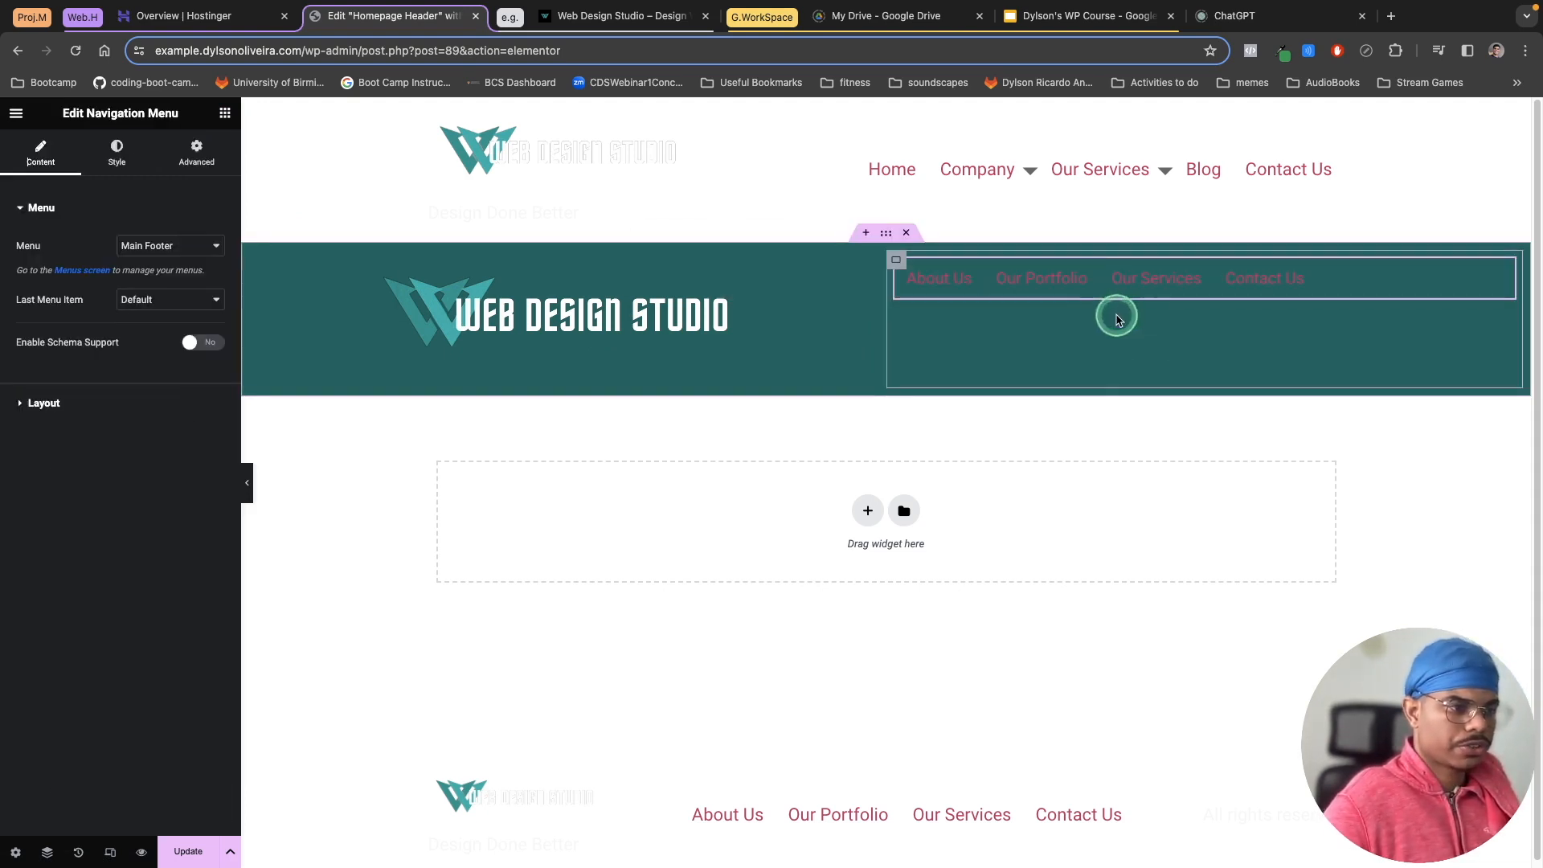
pyautogui.click(176, 246)
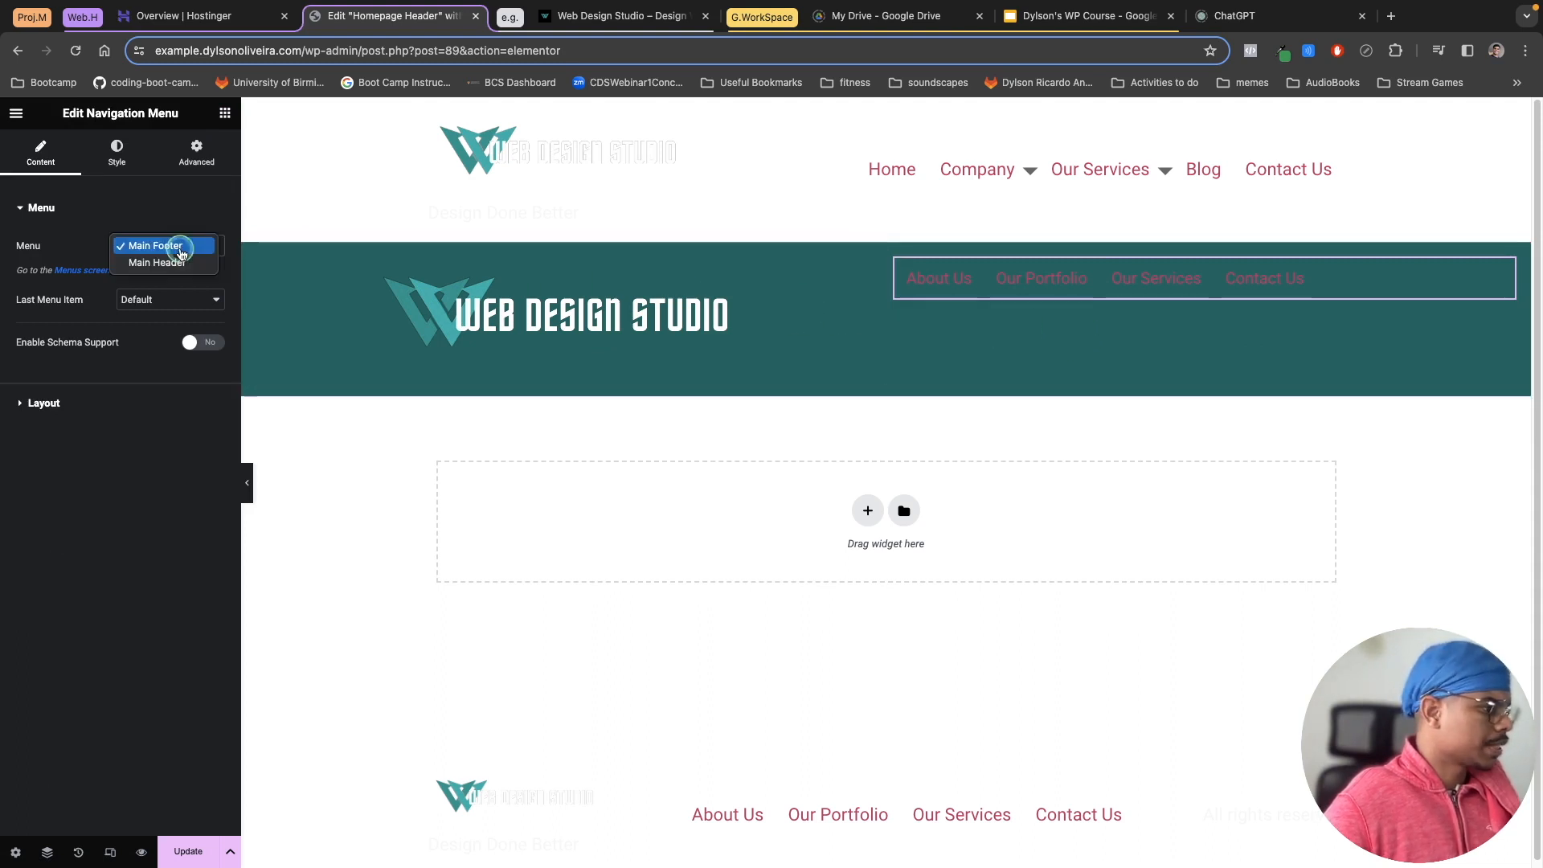
pyautogui.click(165, 265)
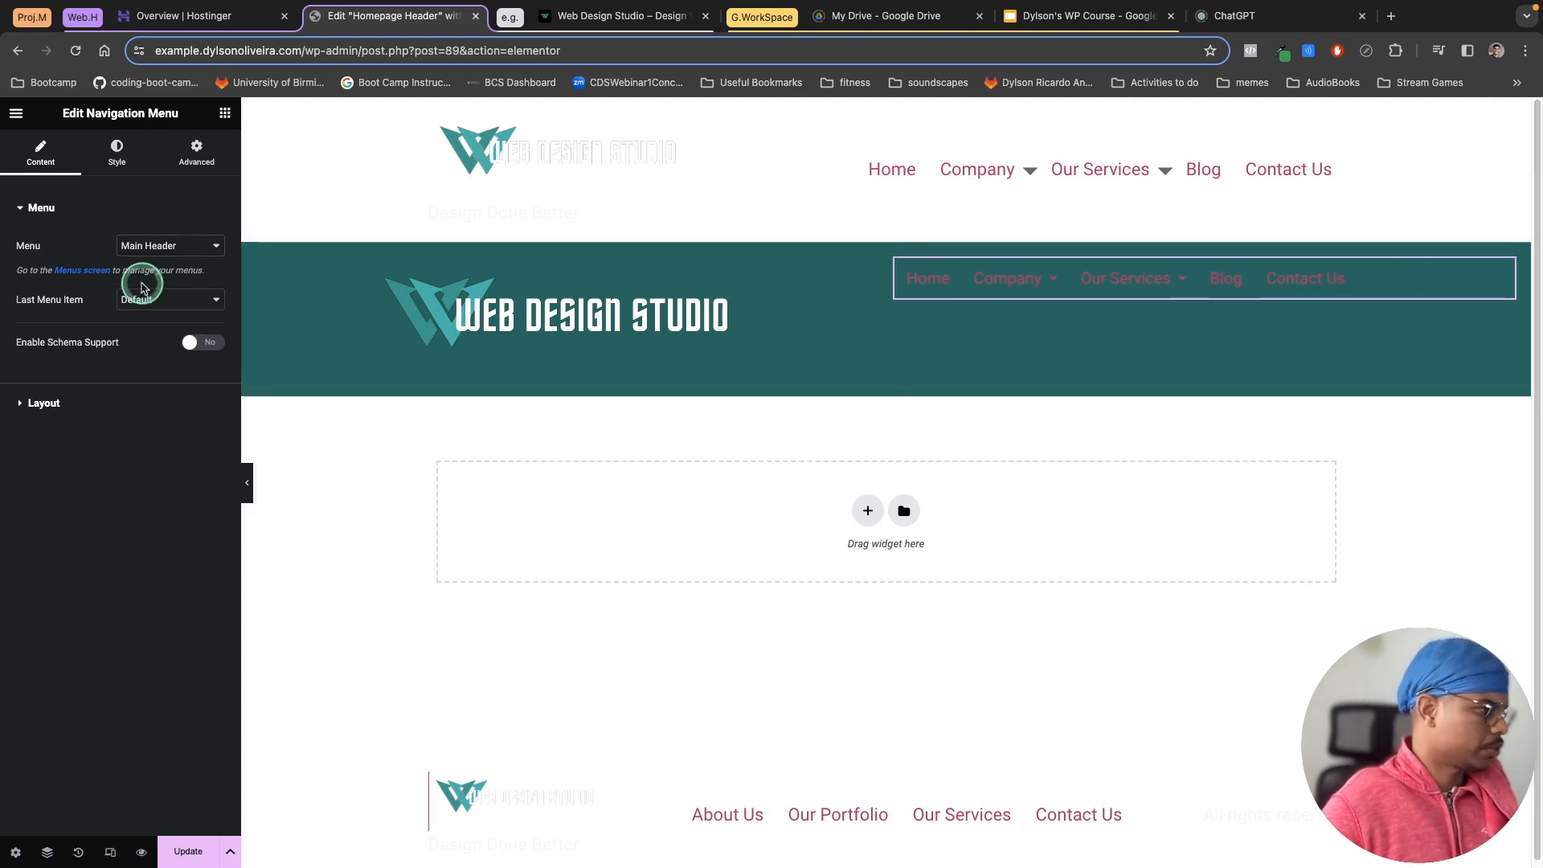
# Step: Set the navigation menu's normal text colour to the global Text colour
pyautogui.click(114, 164)
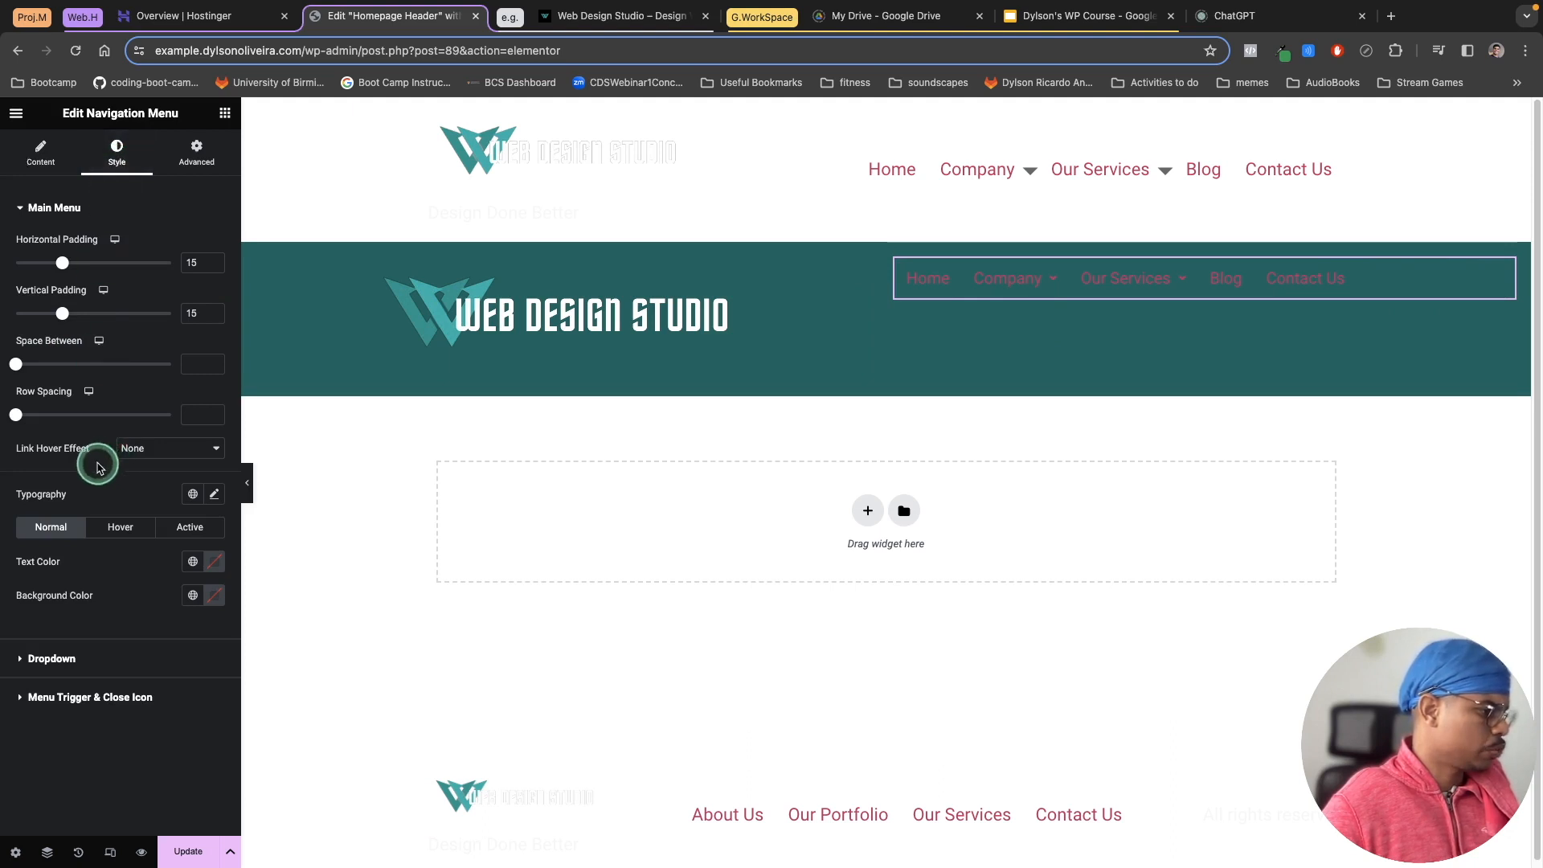
pyautogui.click(191, 561)
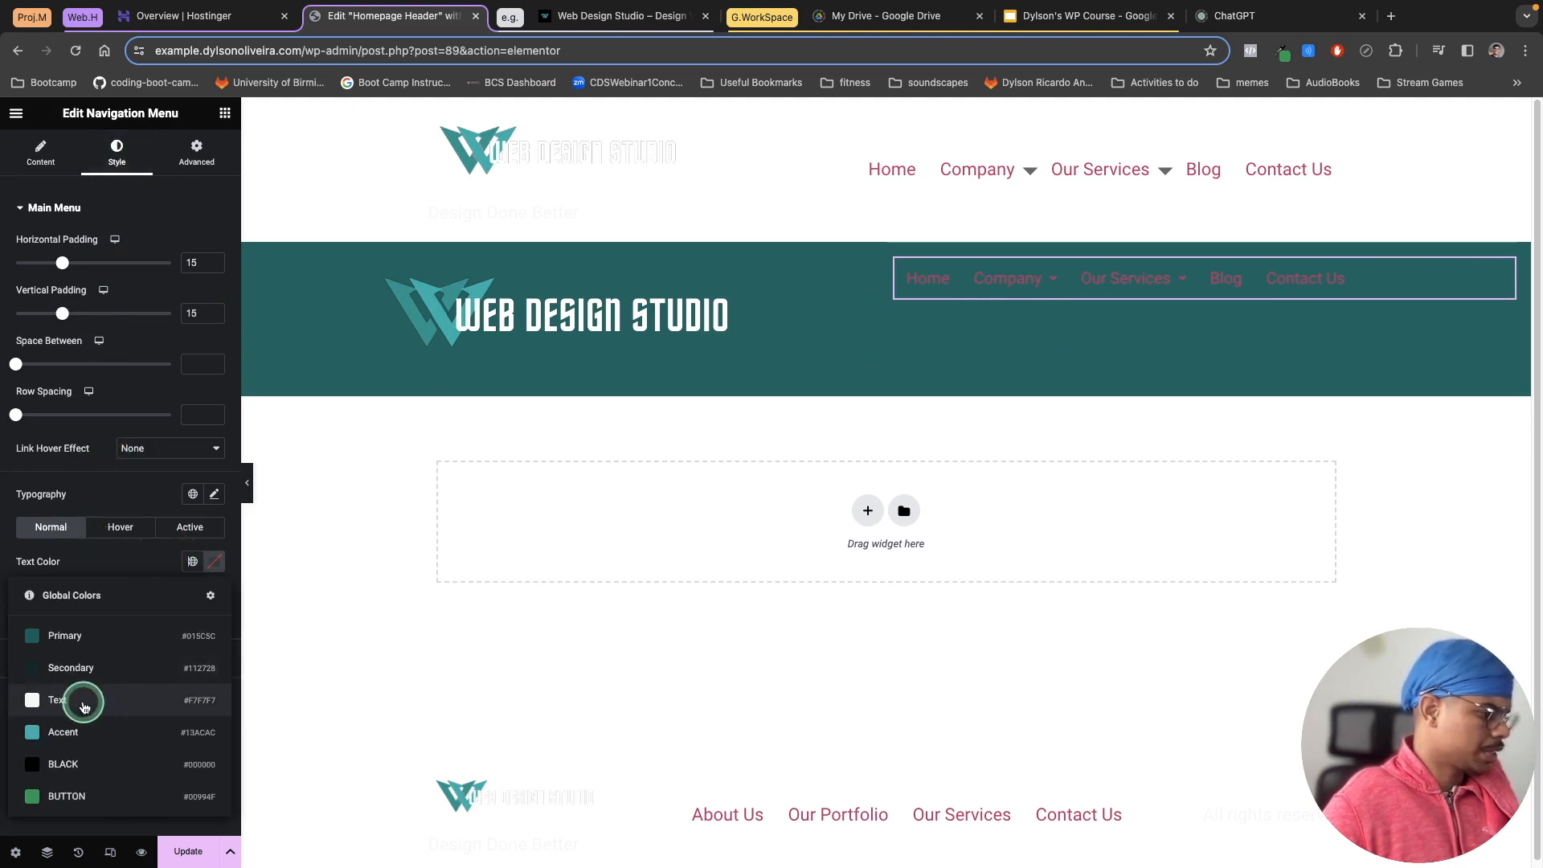
pyautogui.click(84, 704)
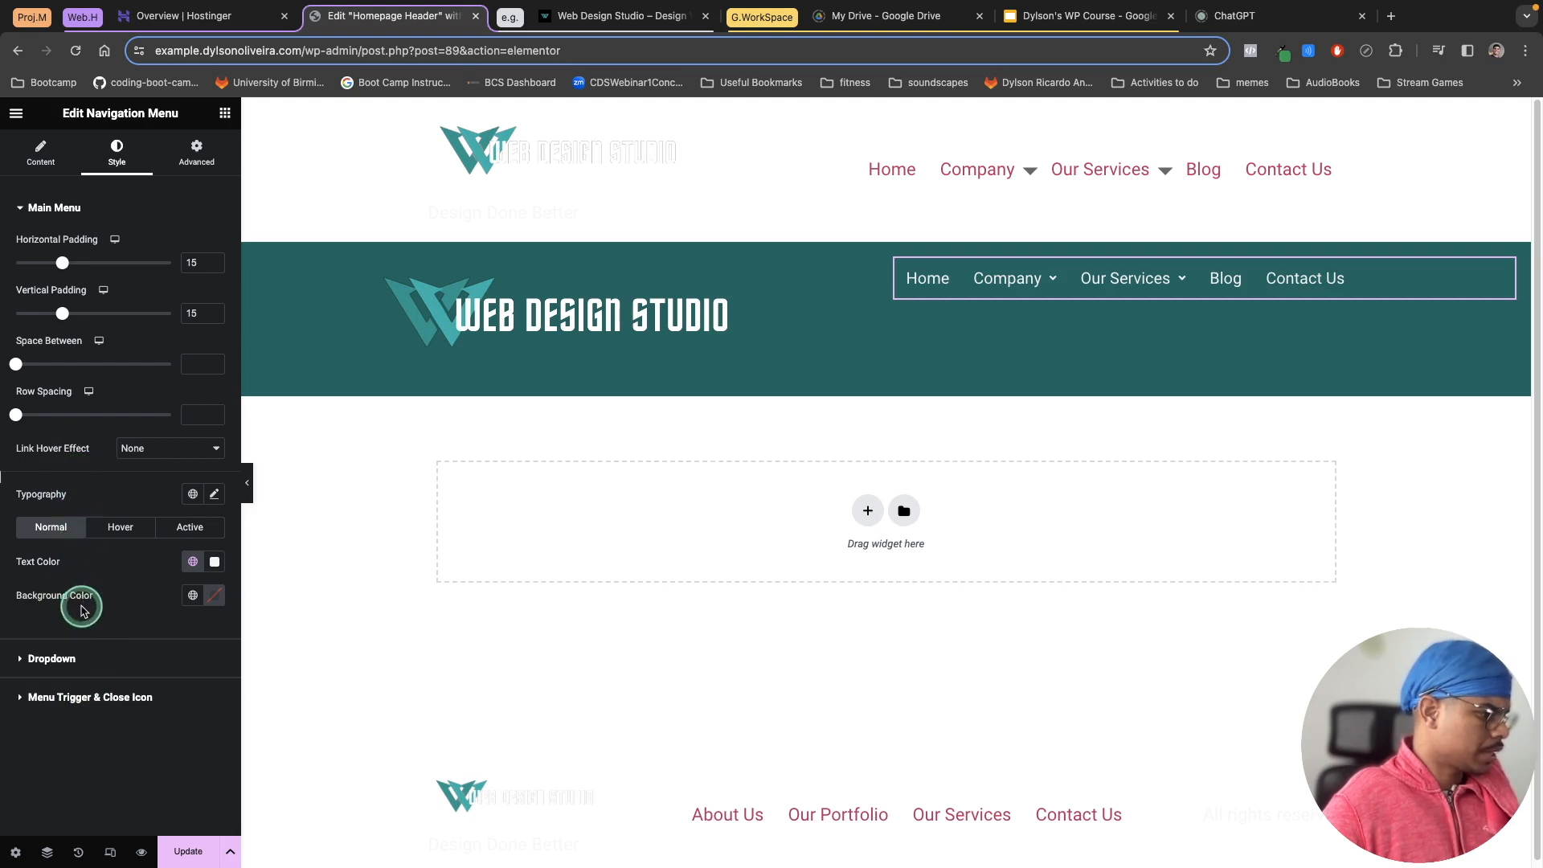
# Step: Apply the global Accent font to the navigation menu's typography
pyautogui.click(215, 495)
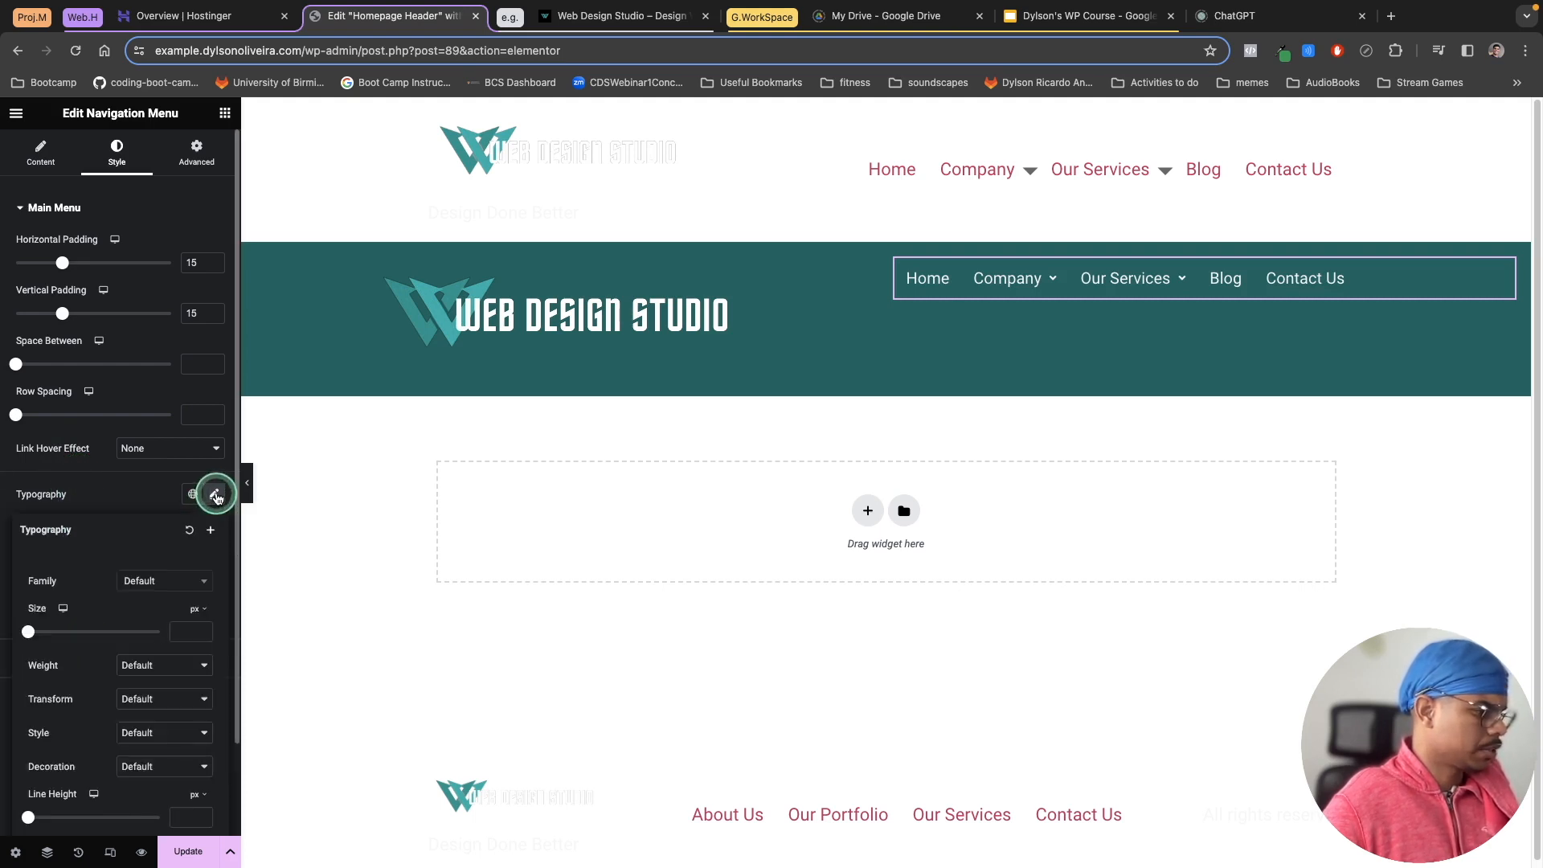
pyautogui.click(193, 493)
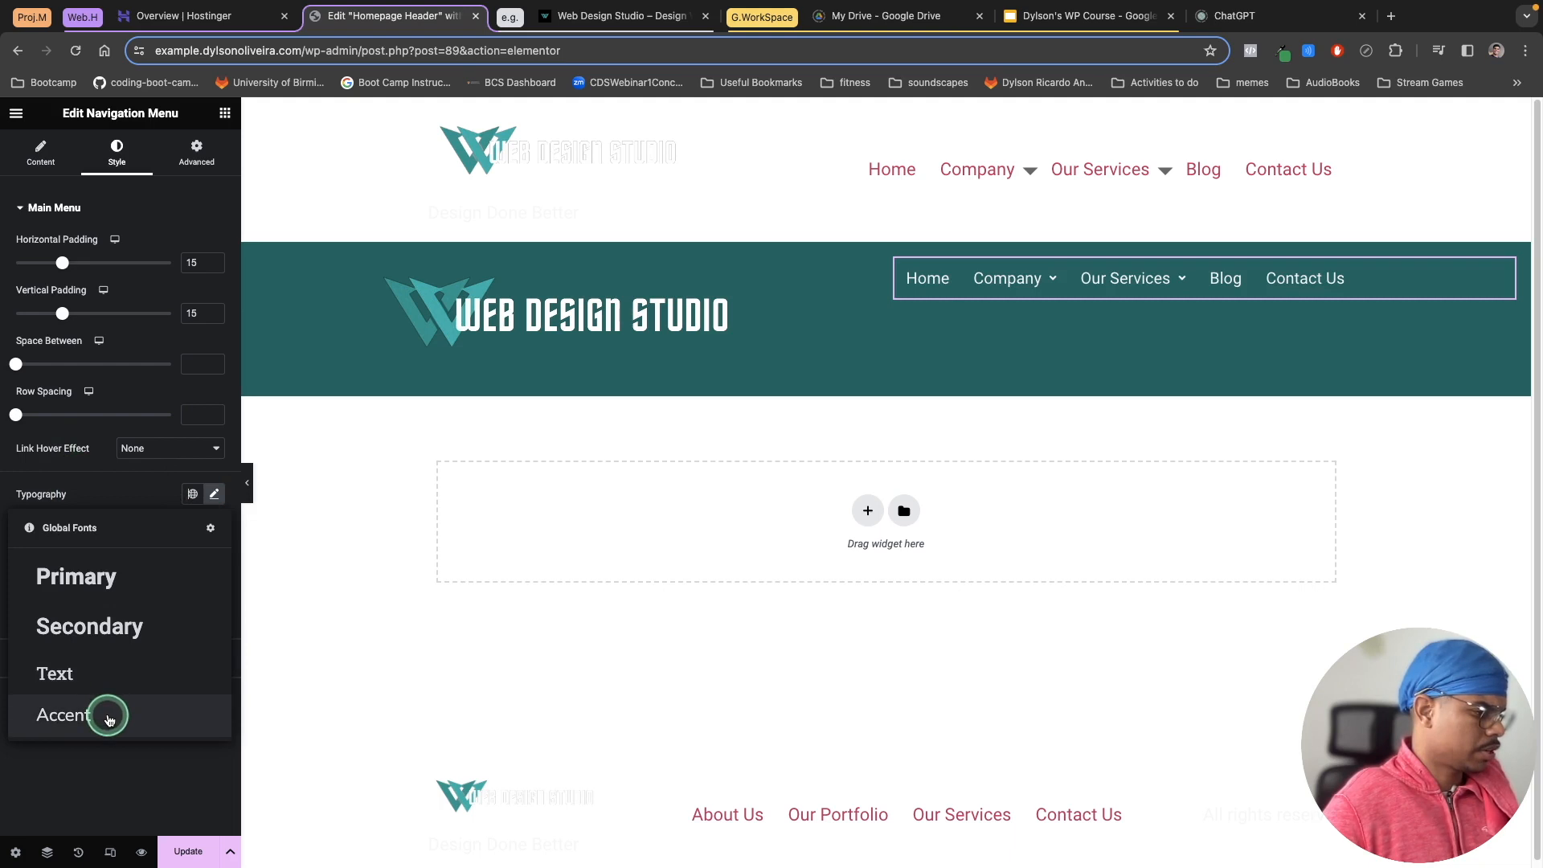
pyautogui.click(108, 715)
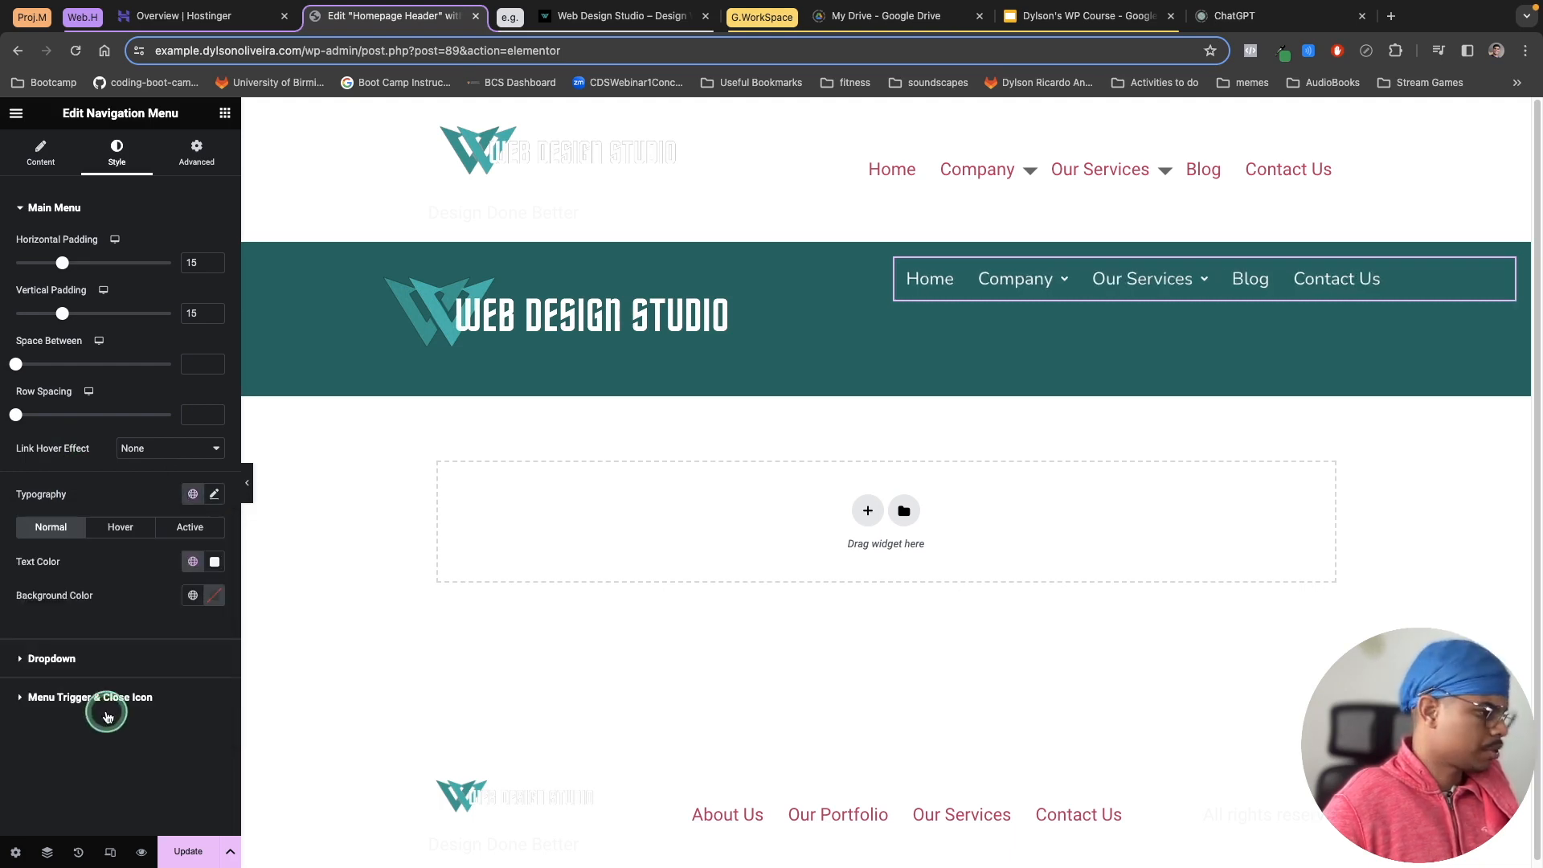
# Step: Set the menu typography weight to 700 (Bold) and size to 23 px, and update the template
pyautogui.click(215, 495)
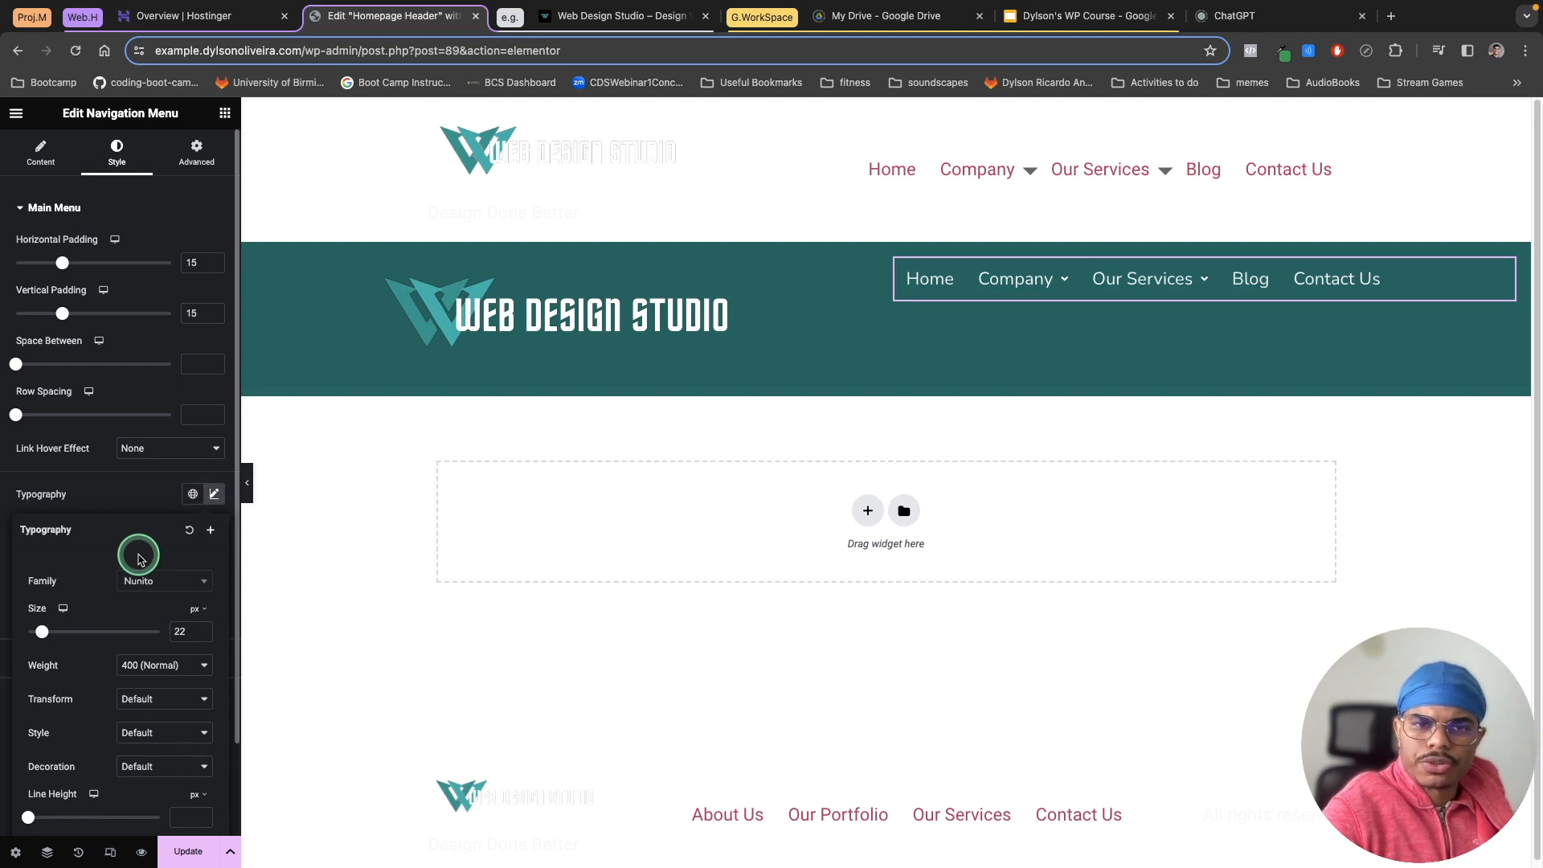
pyautogui.click(163, 665)
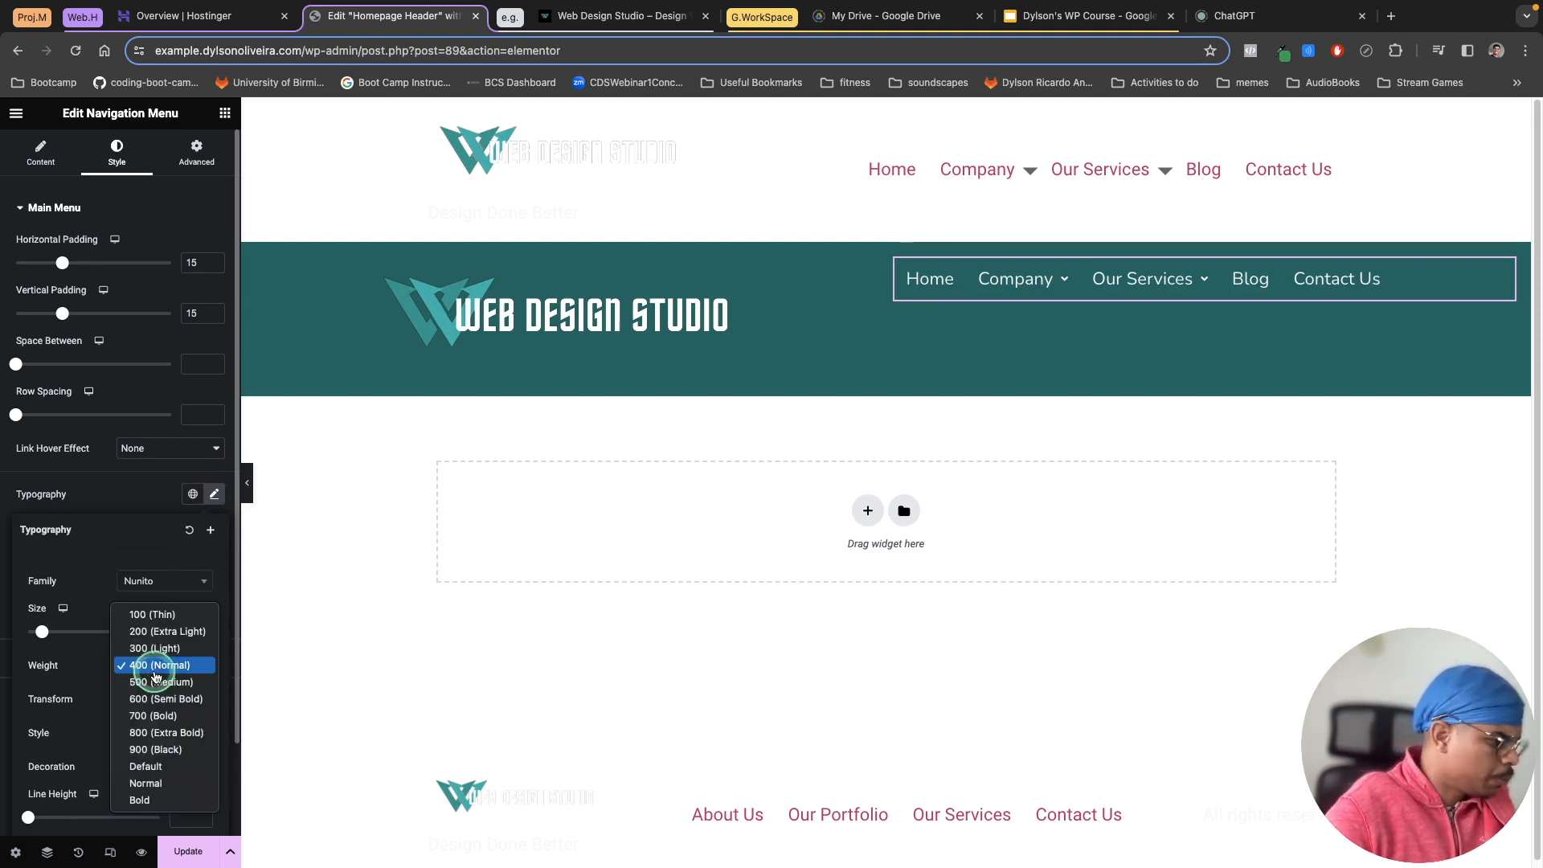
pyautogui.click(163, 716)
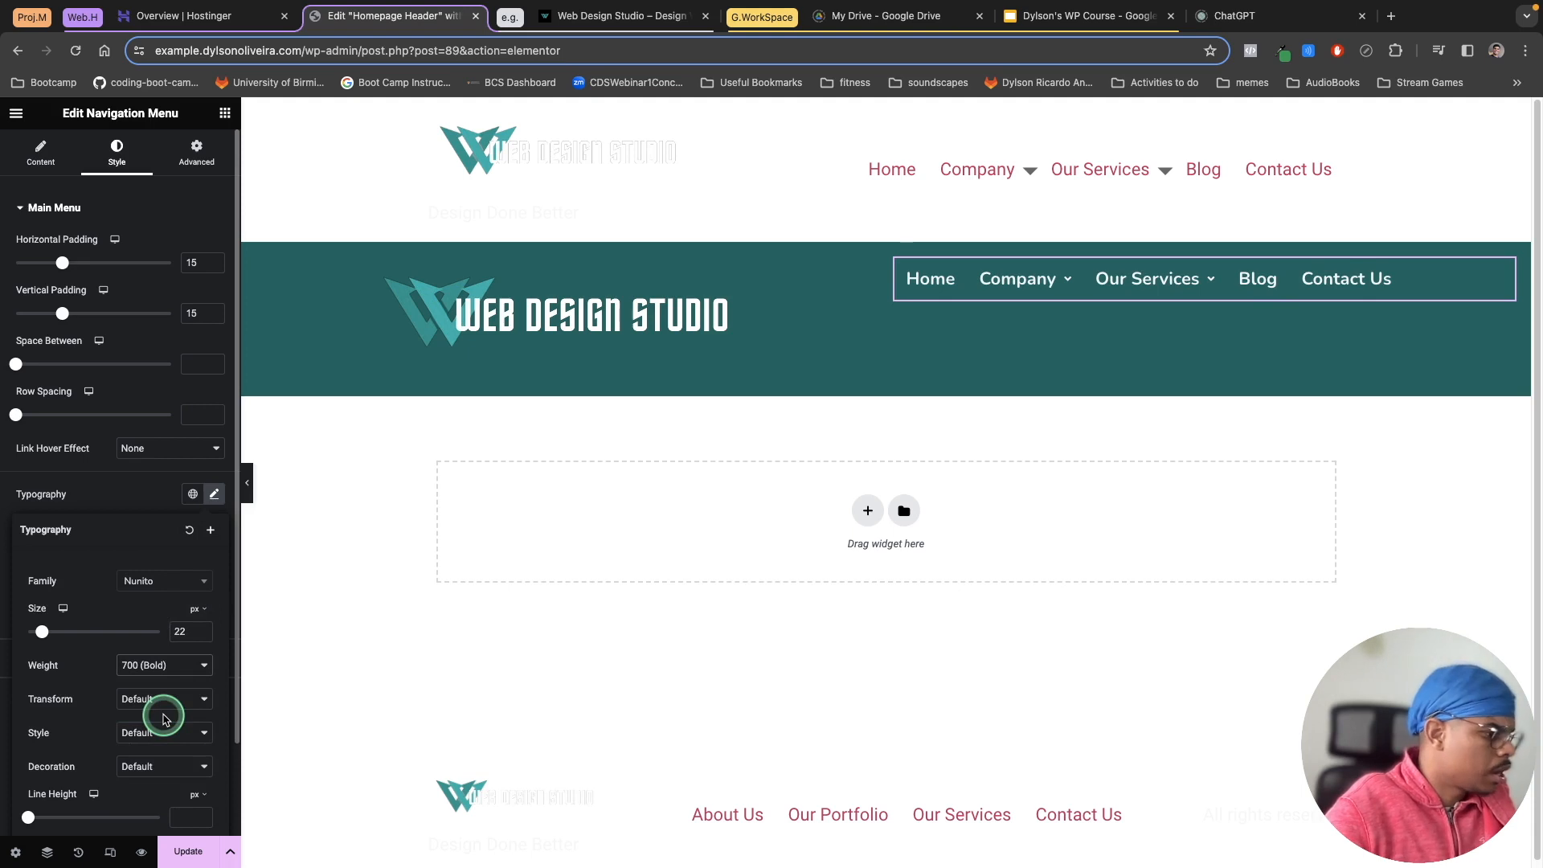
pyautogui.click(201, 631)
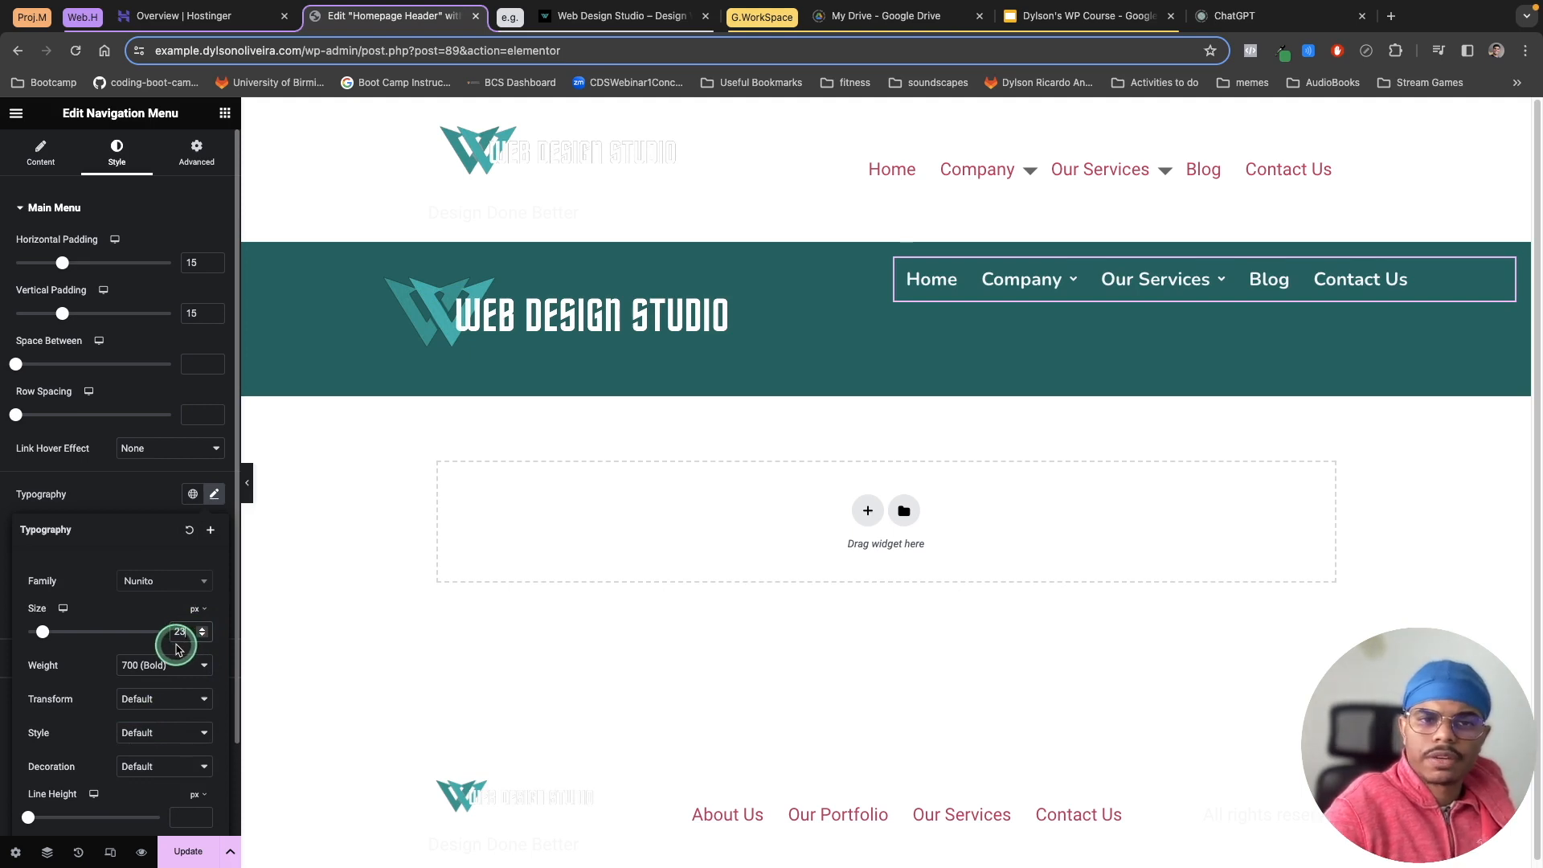
pyautogui.click(133, 499)
pyautogui.click(197, 852)
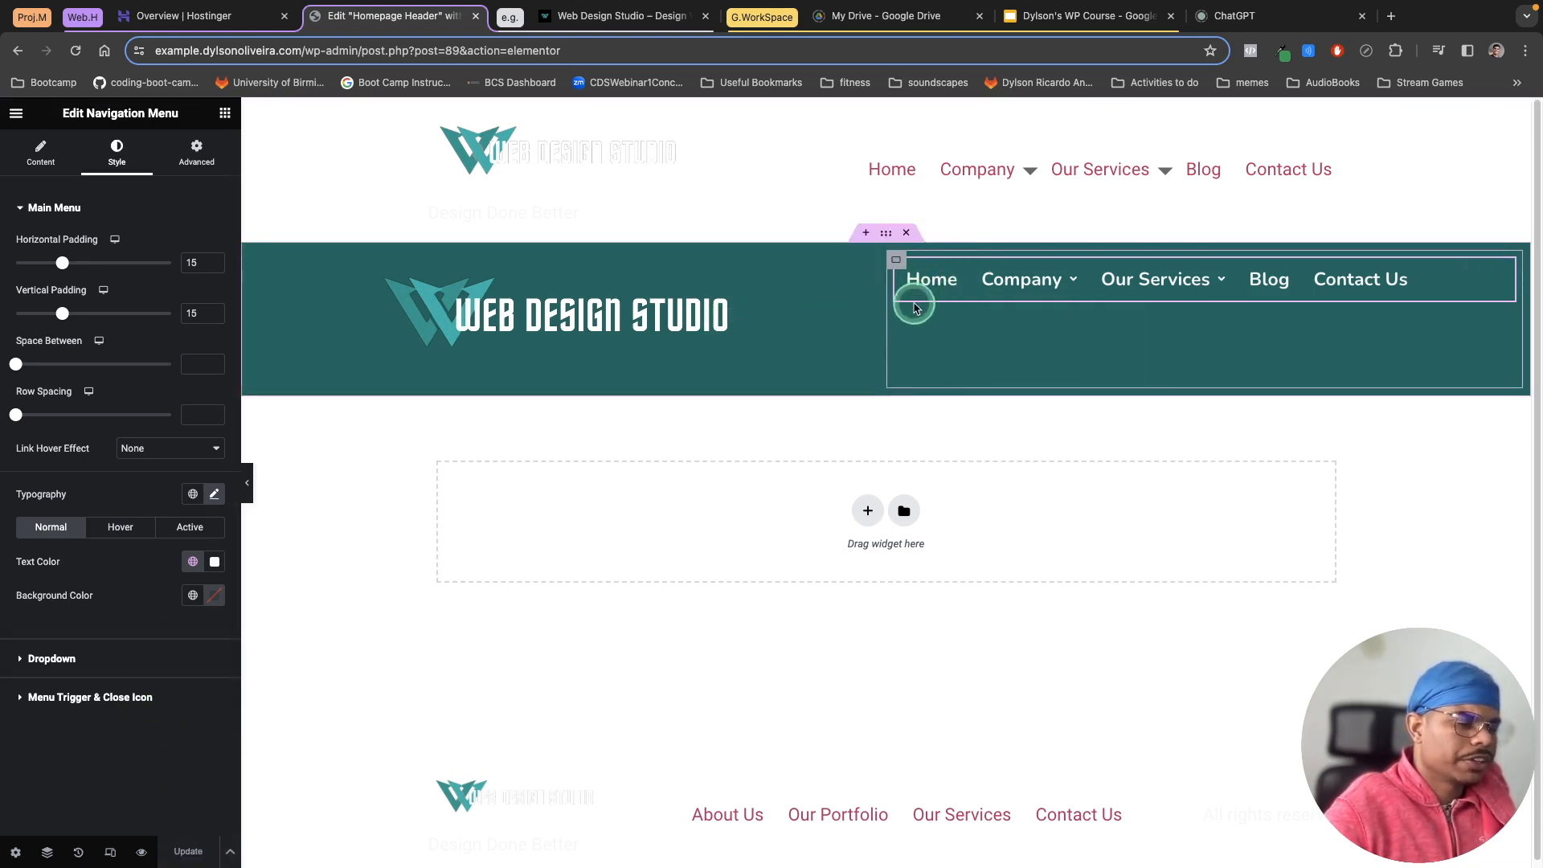
# Step: Align the header container's items to the vertical centre
pyautogui.click(887, 235)
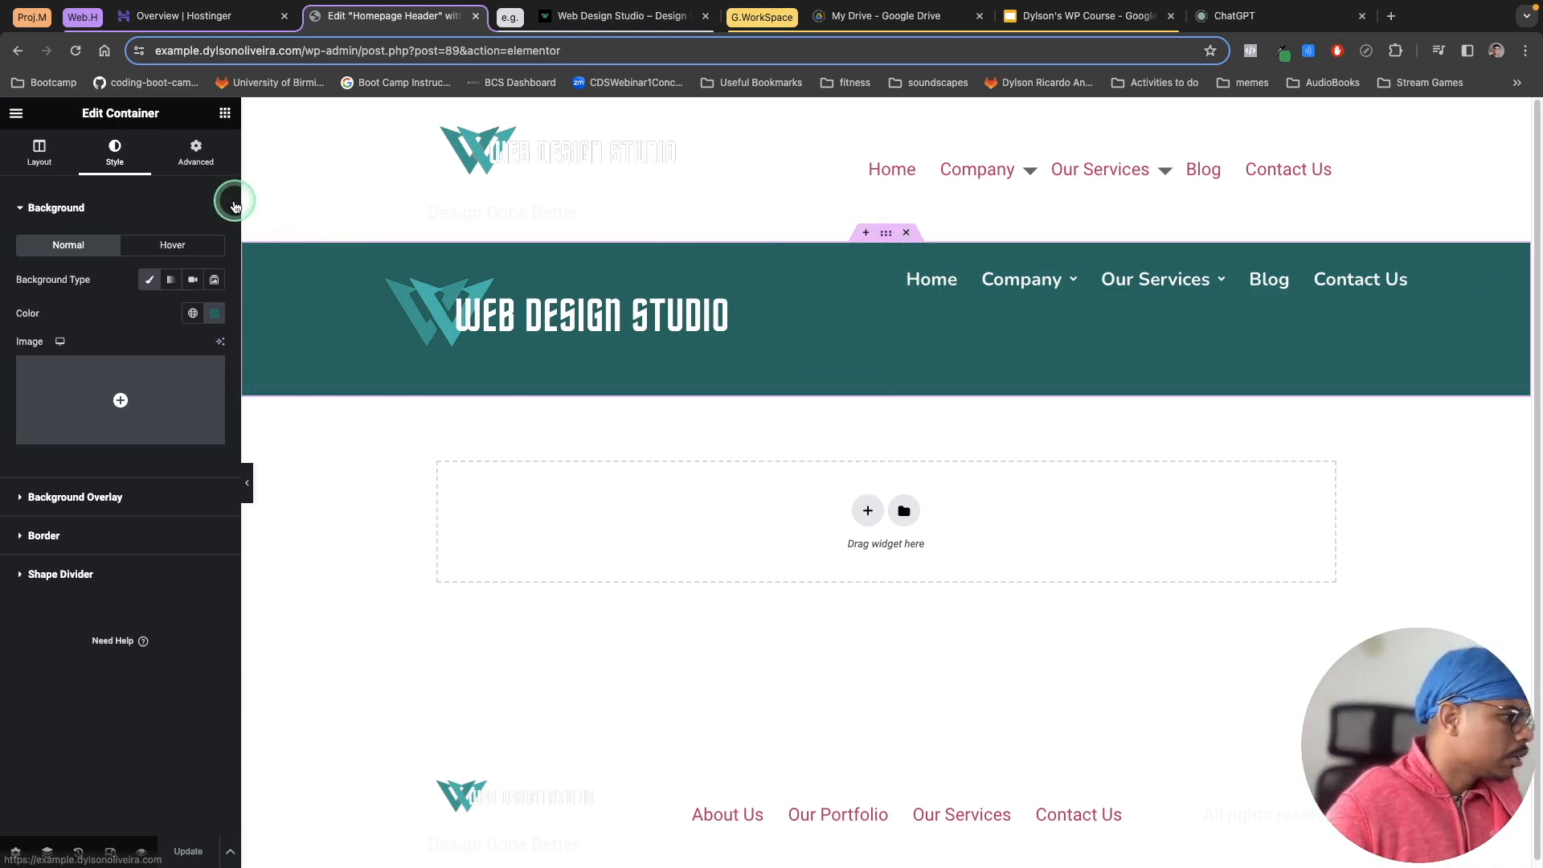
pyautogui.click(42, 157)
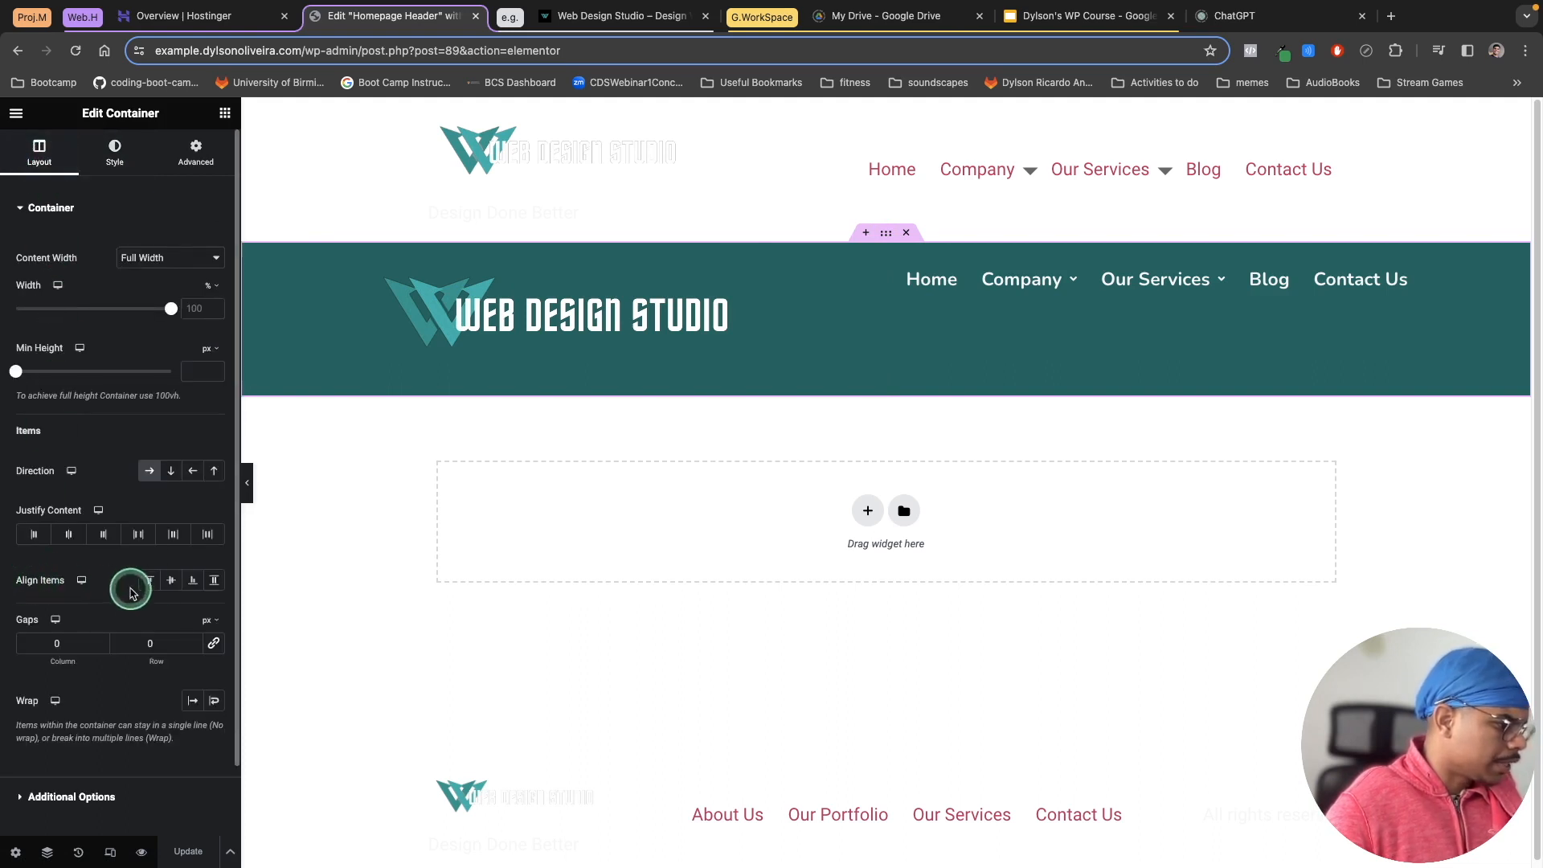
pyautogui.click(171, 580)
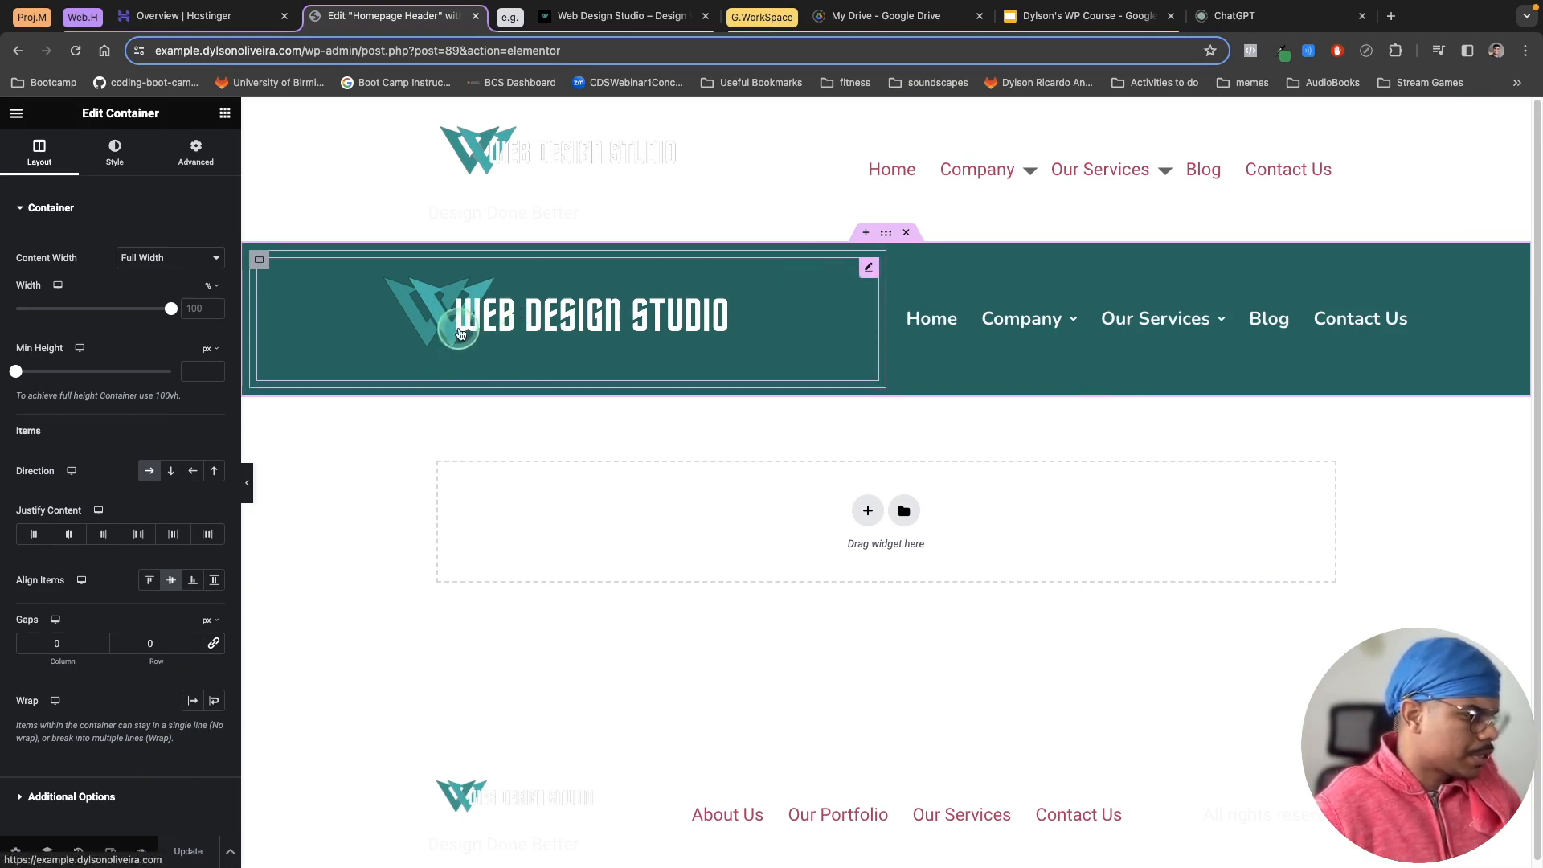
# Step: Preview the header on the live site and return to the editor
pyautogui.click(143, 853)
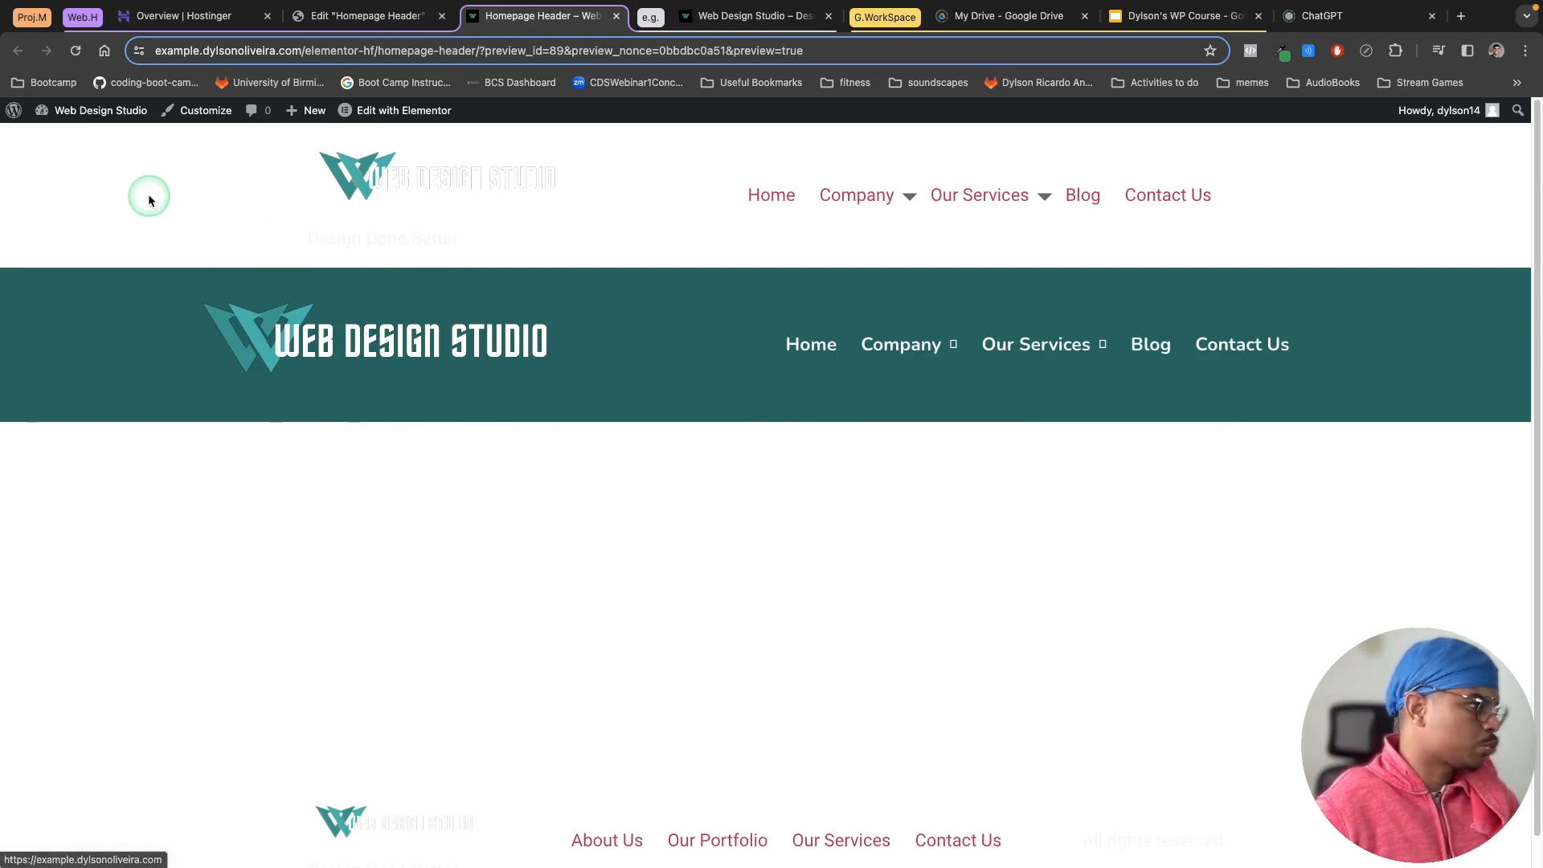
pyautogui.click(12, 112)
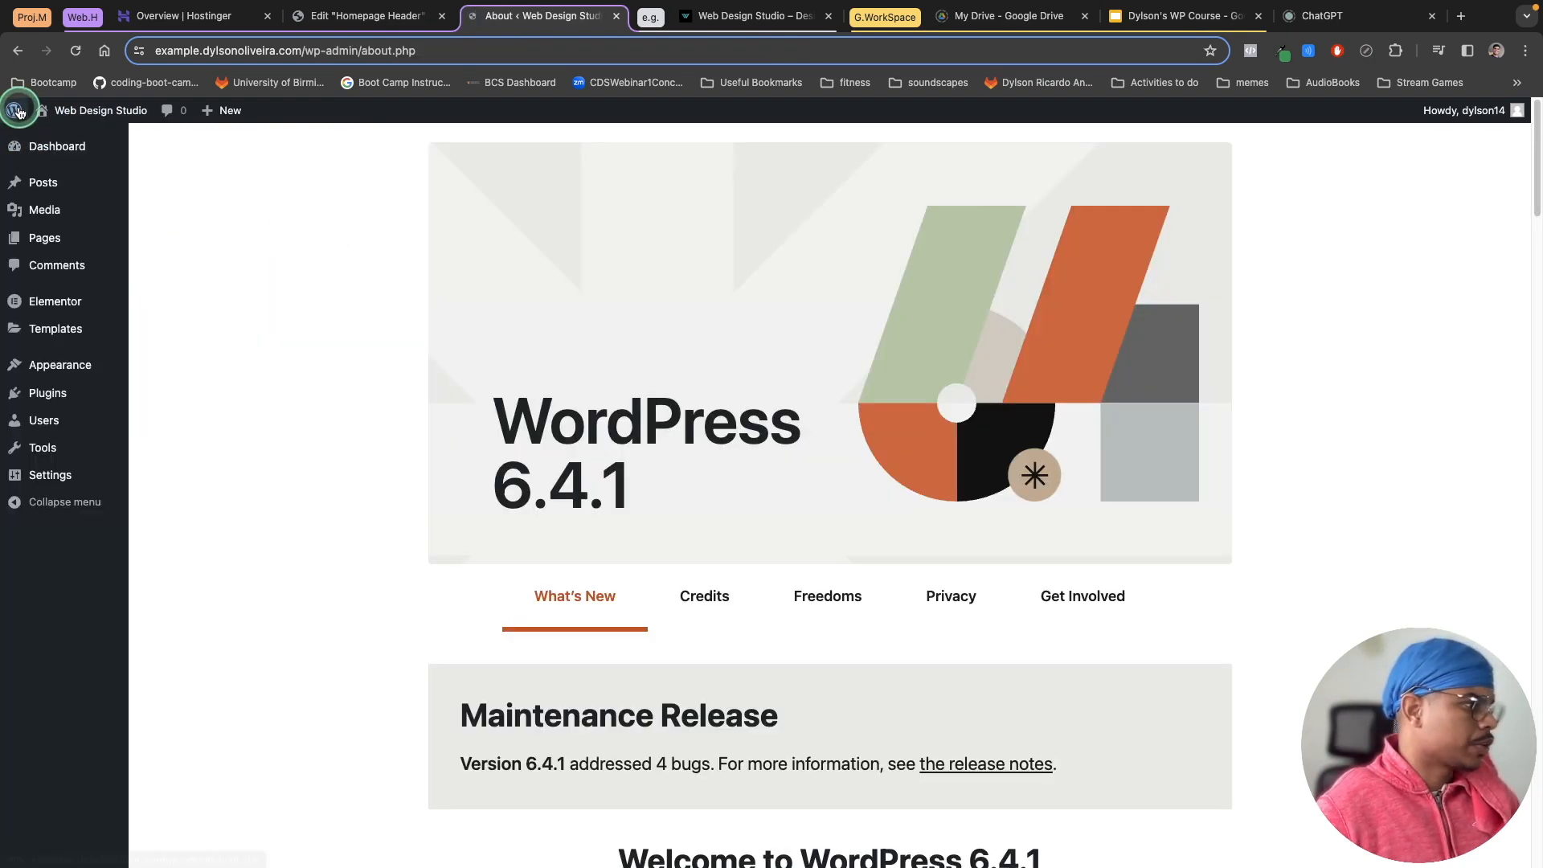
pyautogui.click(75, 143)
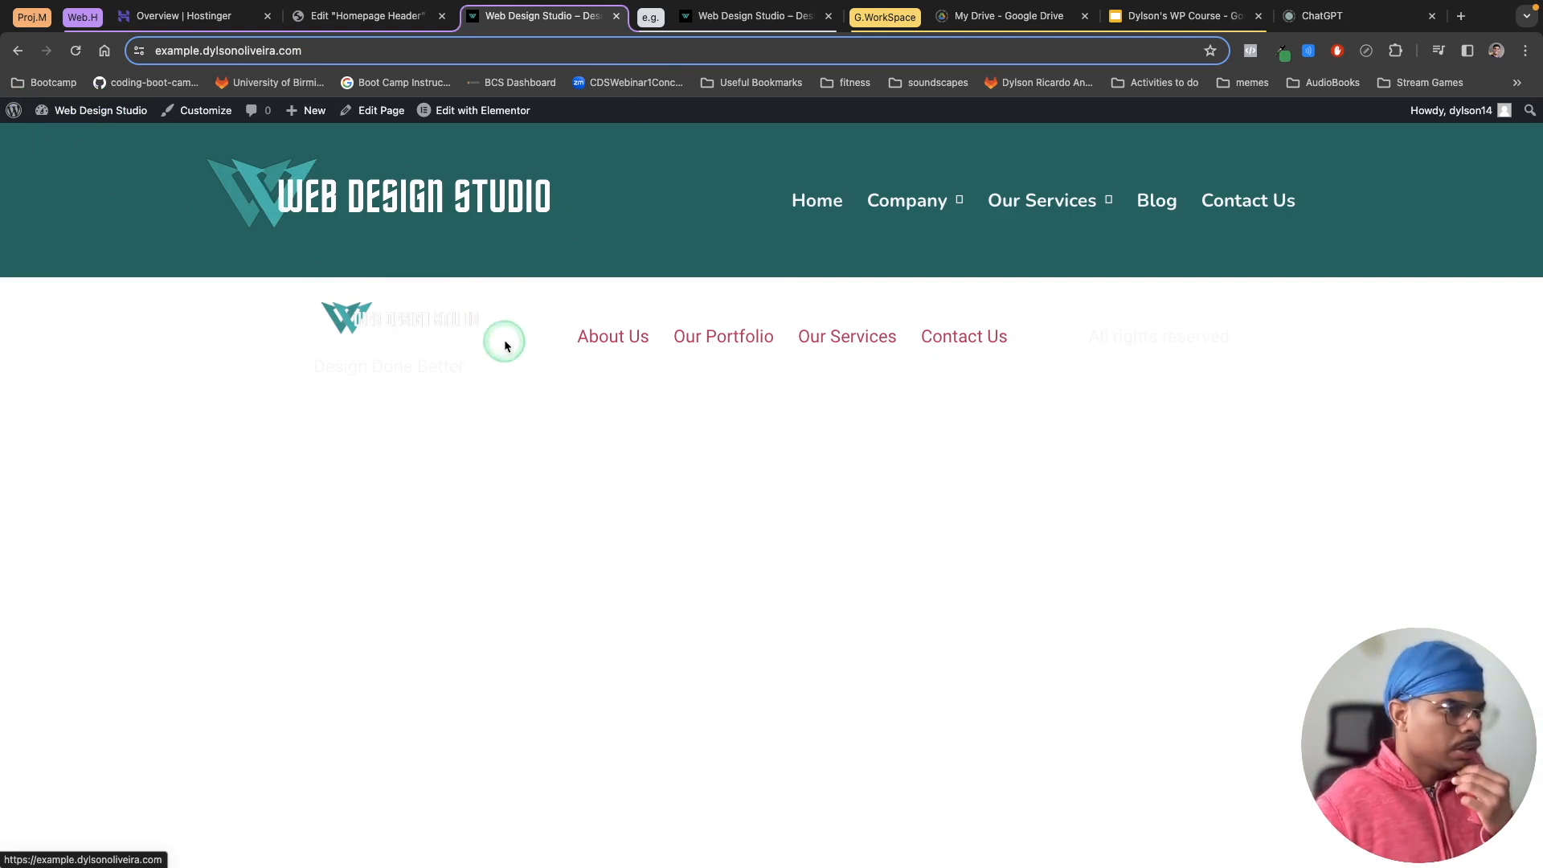
pyautogui.click(336, 21)
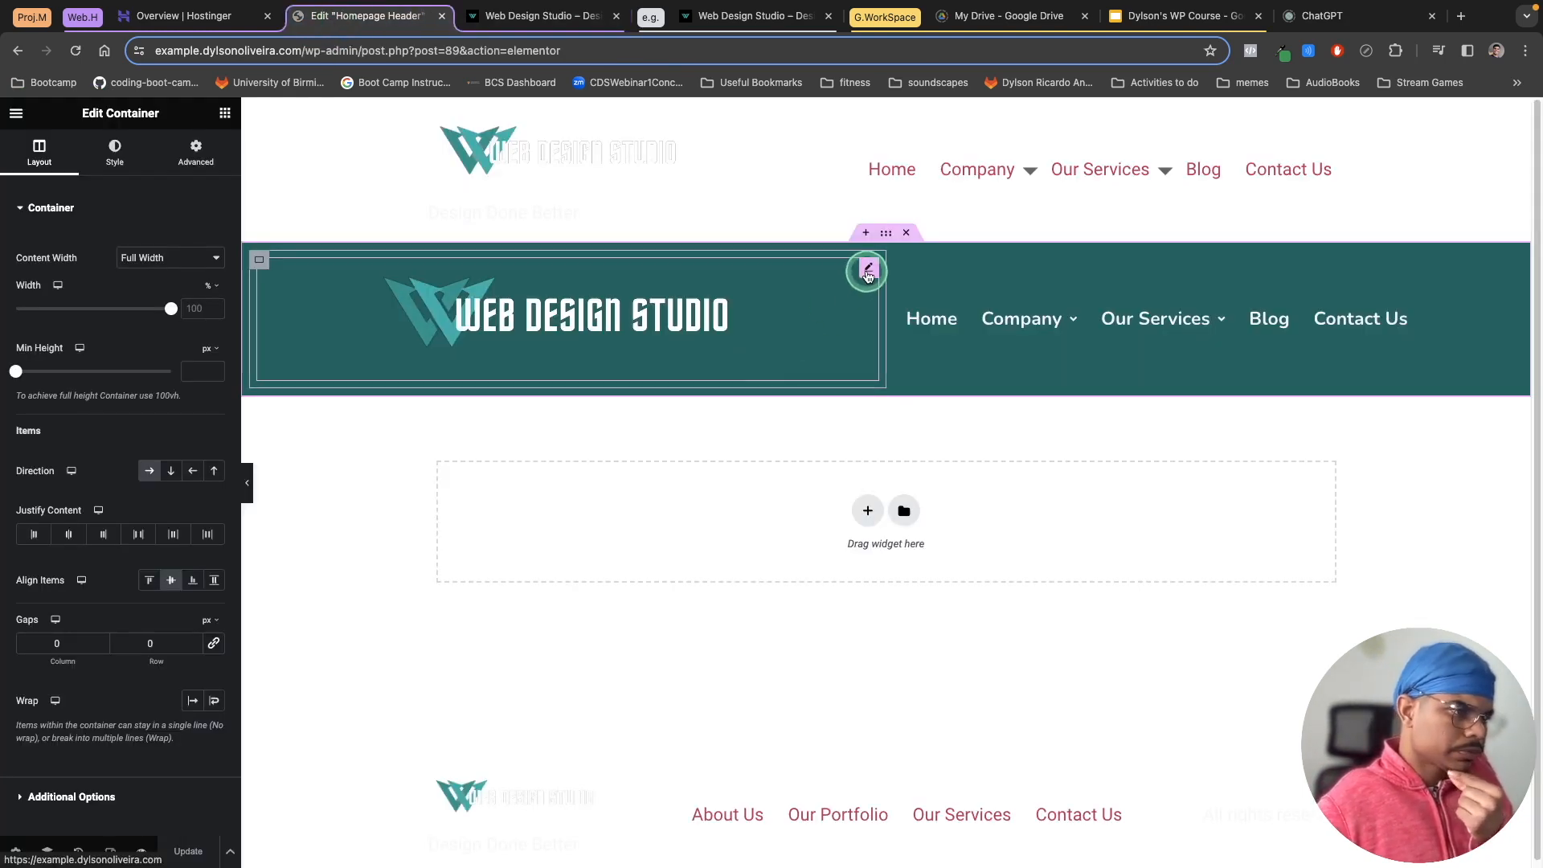
# Step: Set the site logo's maximum width to 50%
pyautogui.click(868, 270)
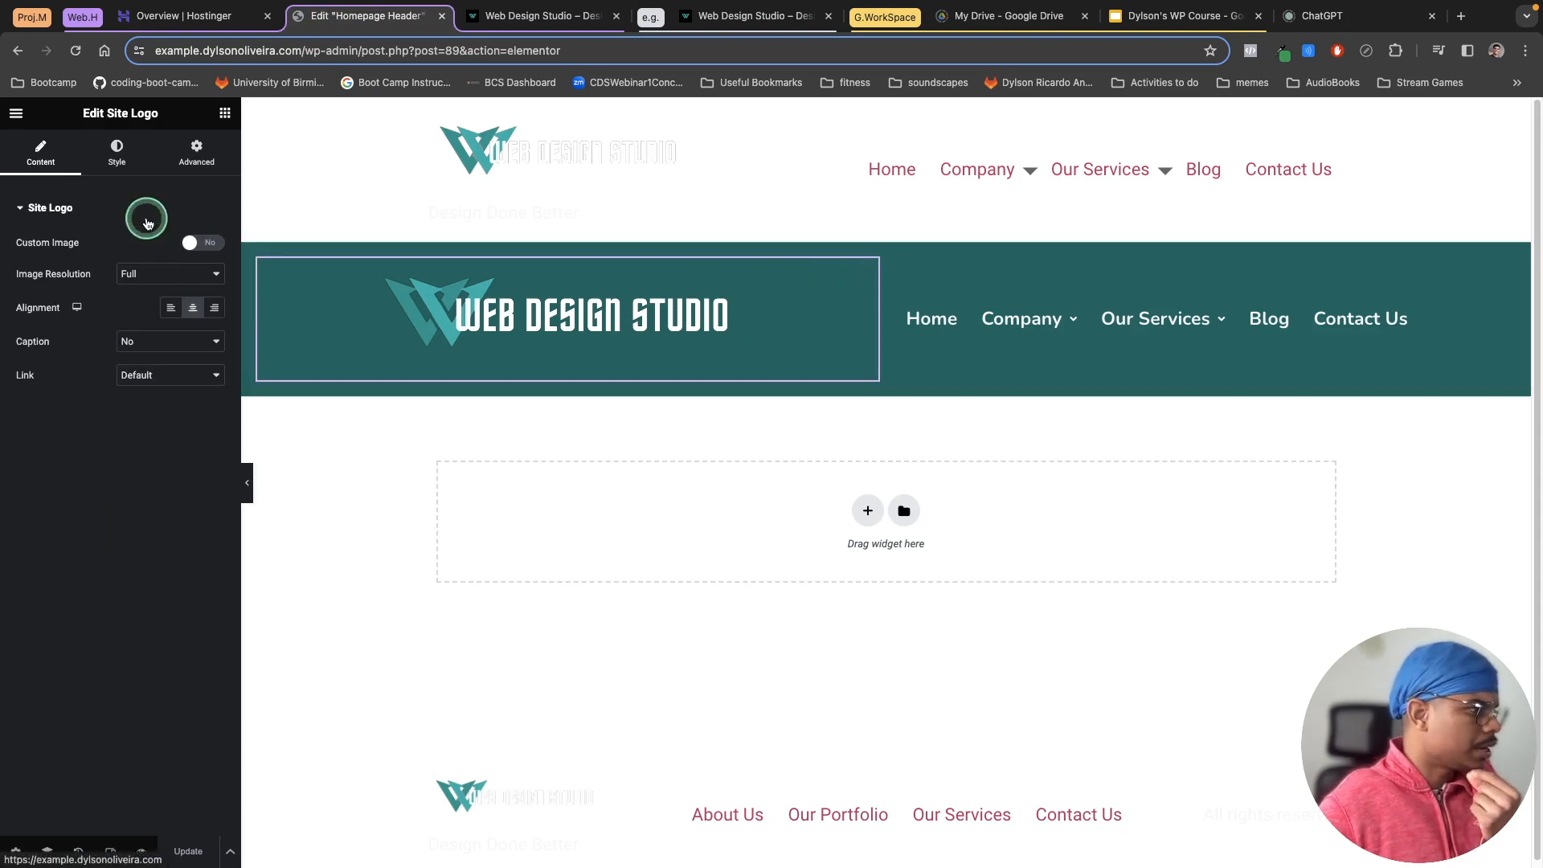
pyautogui.click(126, 173)
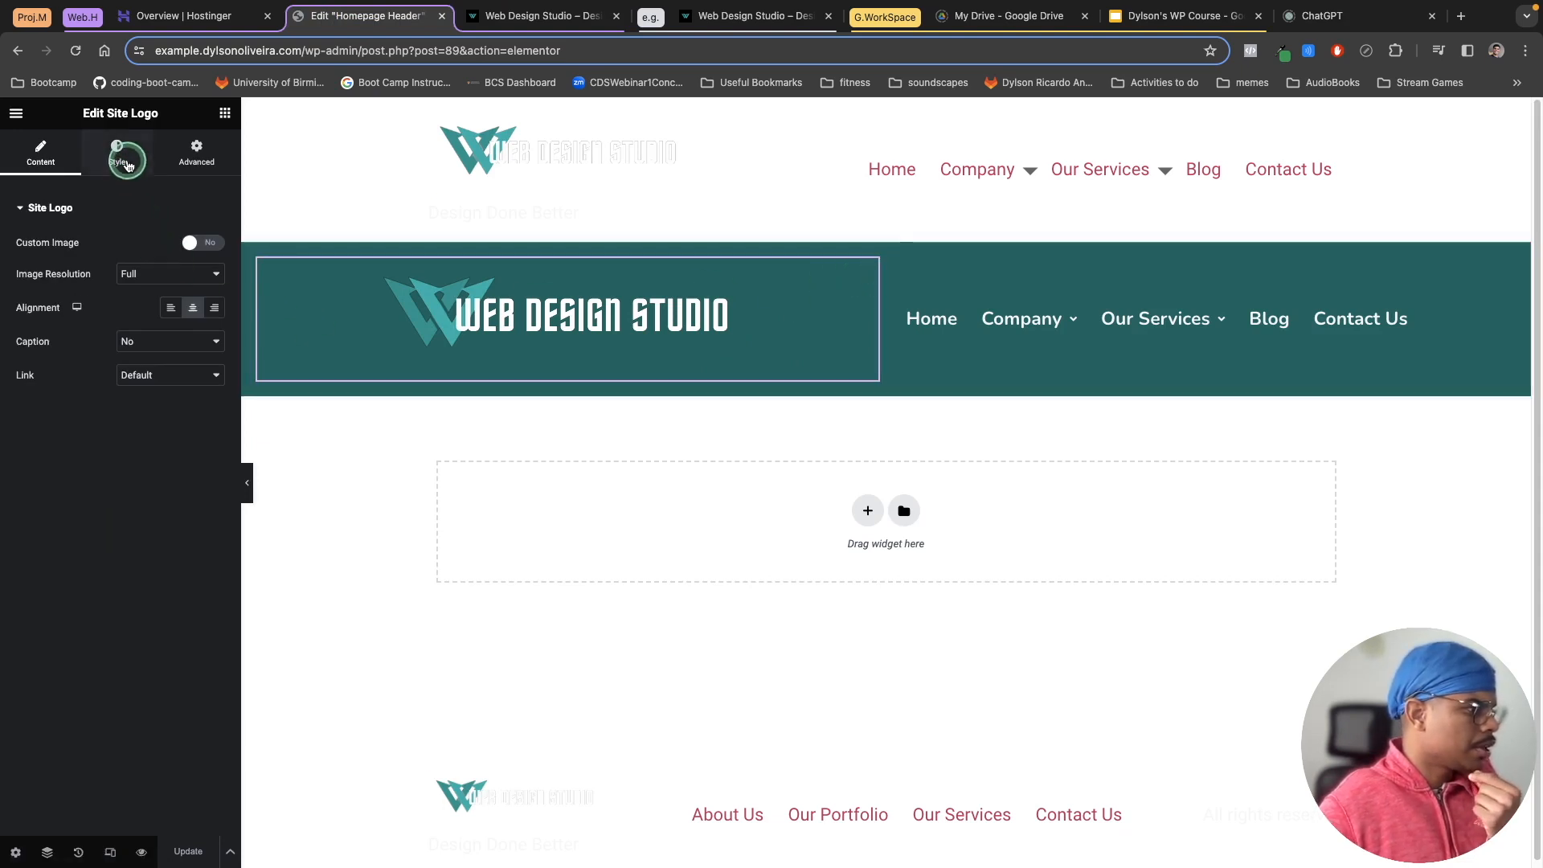
pyautogui.click(128, 166)
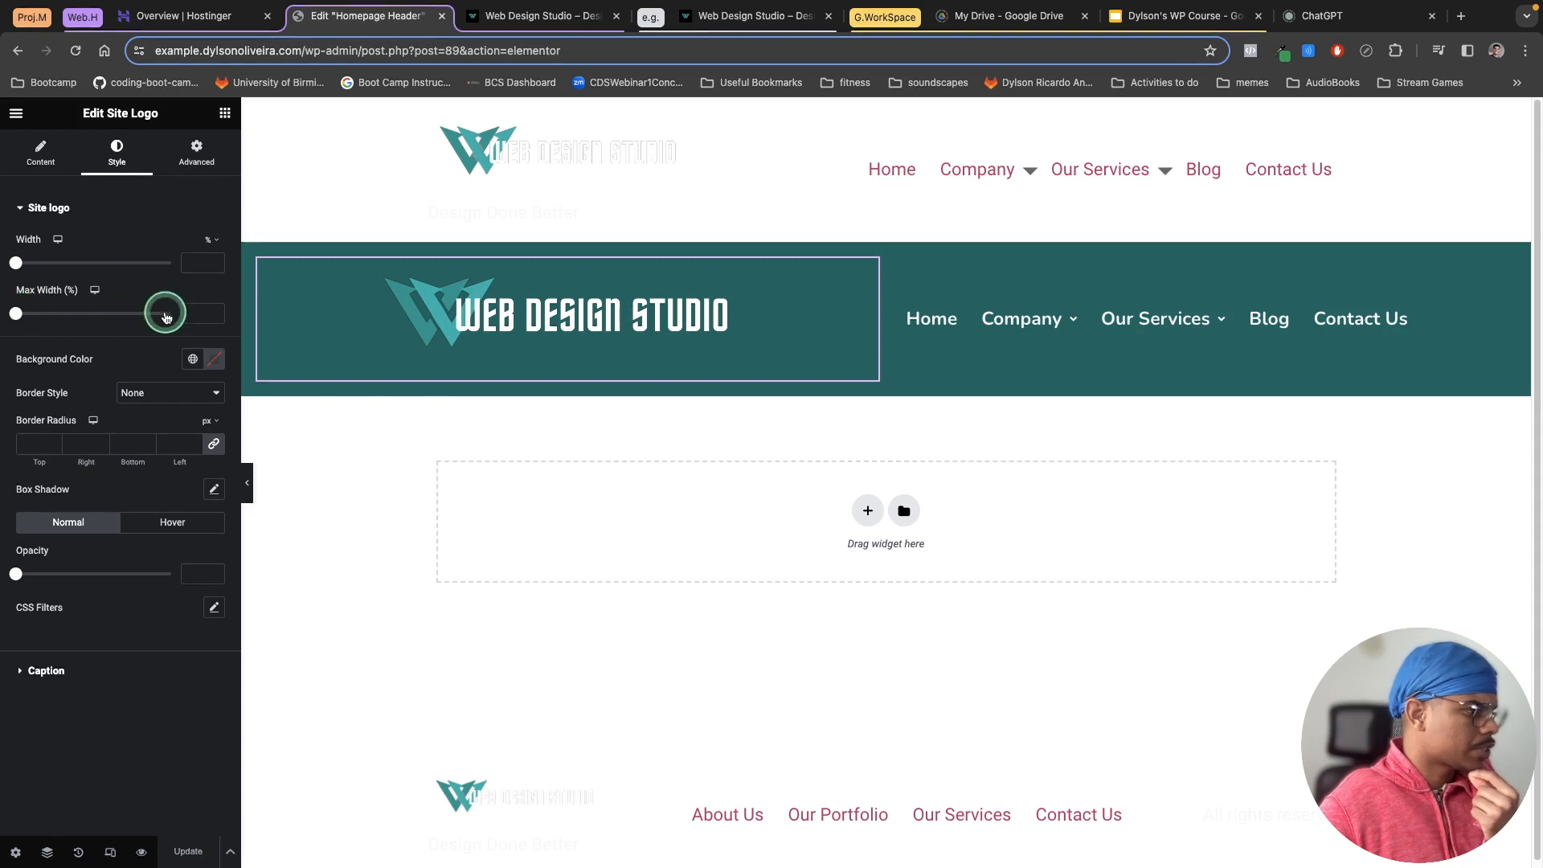
pyautogui.click(191, 314)
pyautogui.write('50')
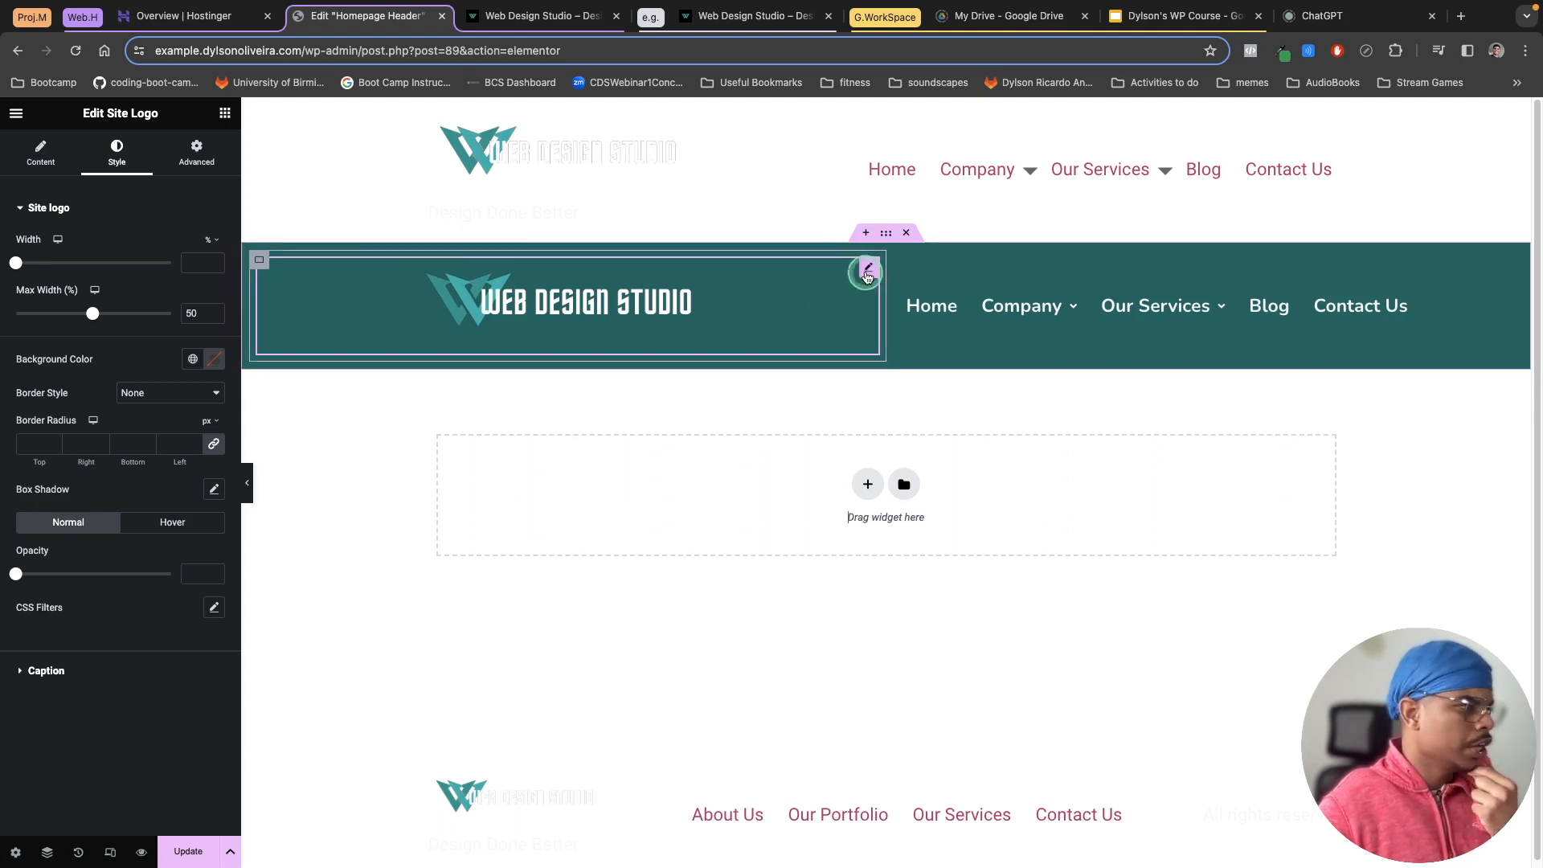
# Step: Set the site logo's top padding to 0
pyautogui.click(197, 155)
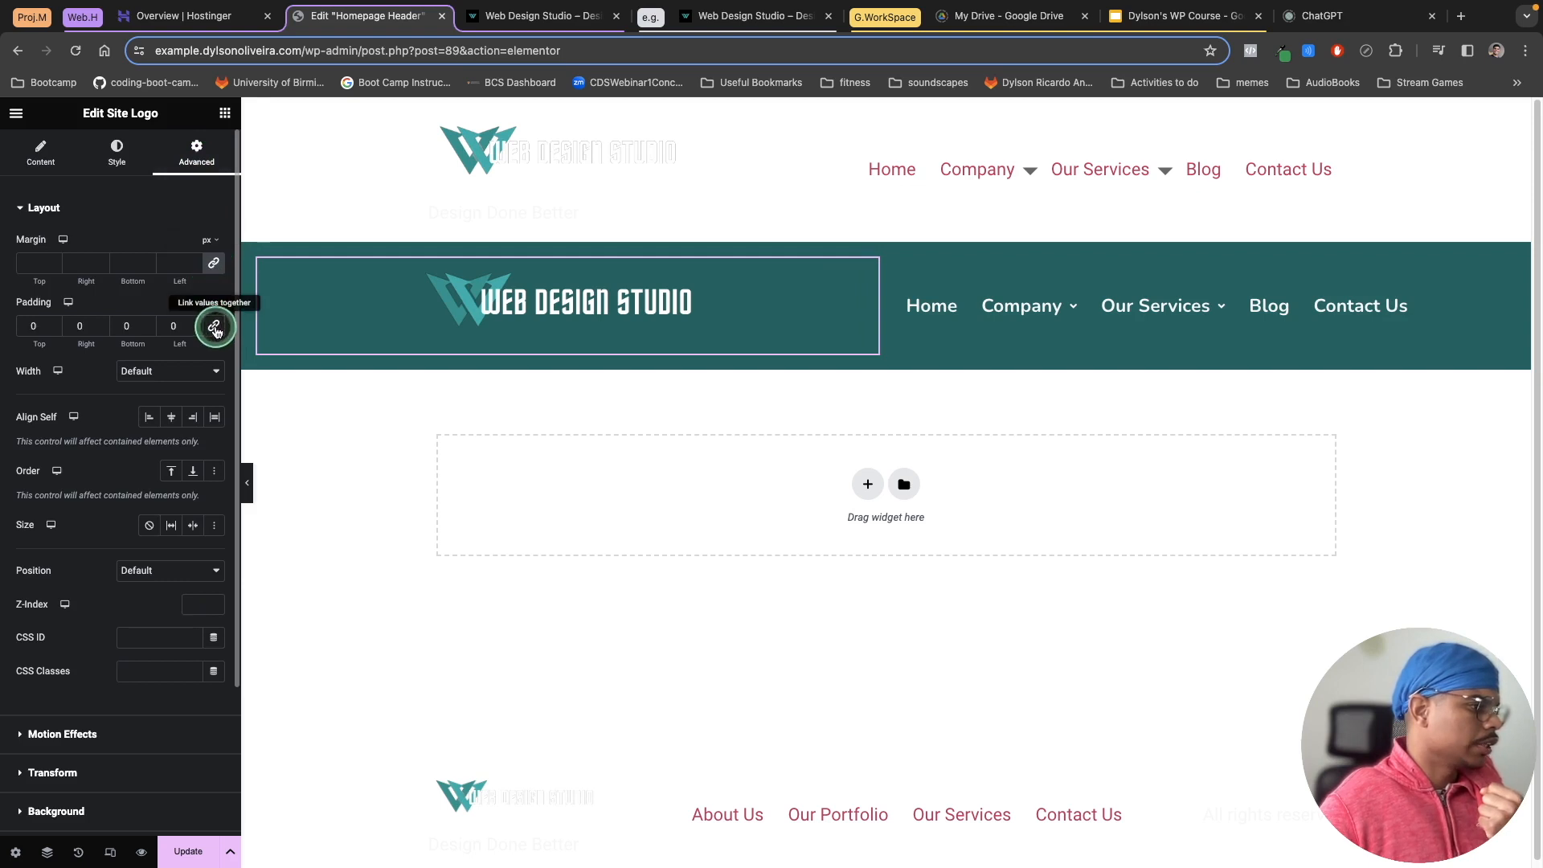
pyautogui.click(54, 323)
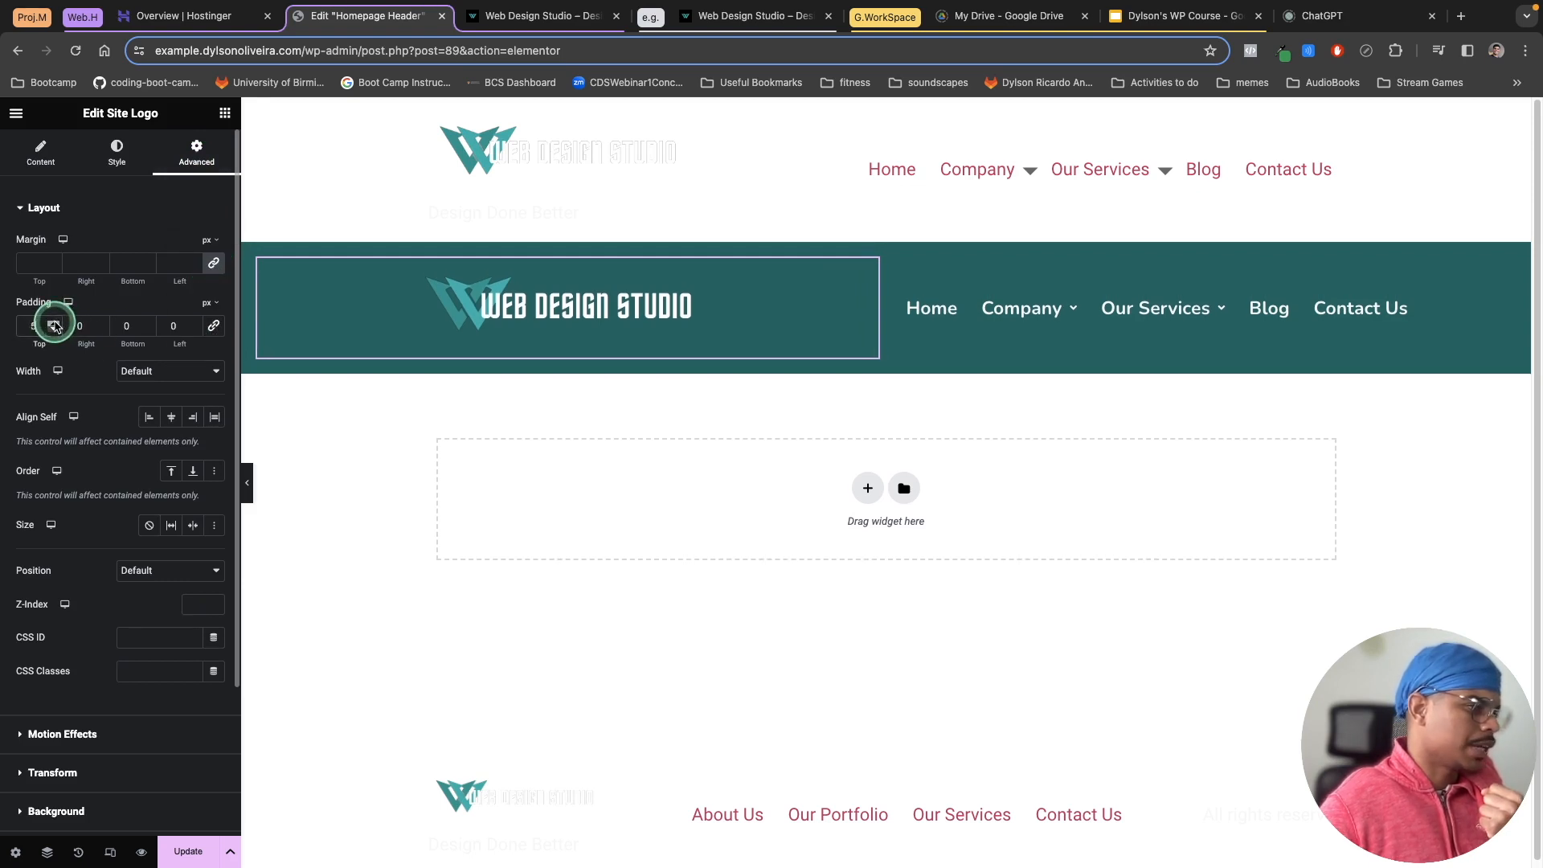
pyautogui.moveTo(55, 324); pyautogui.dragTo(25, 326)
pyautogui.write('0')
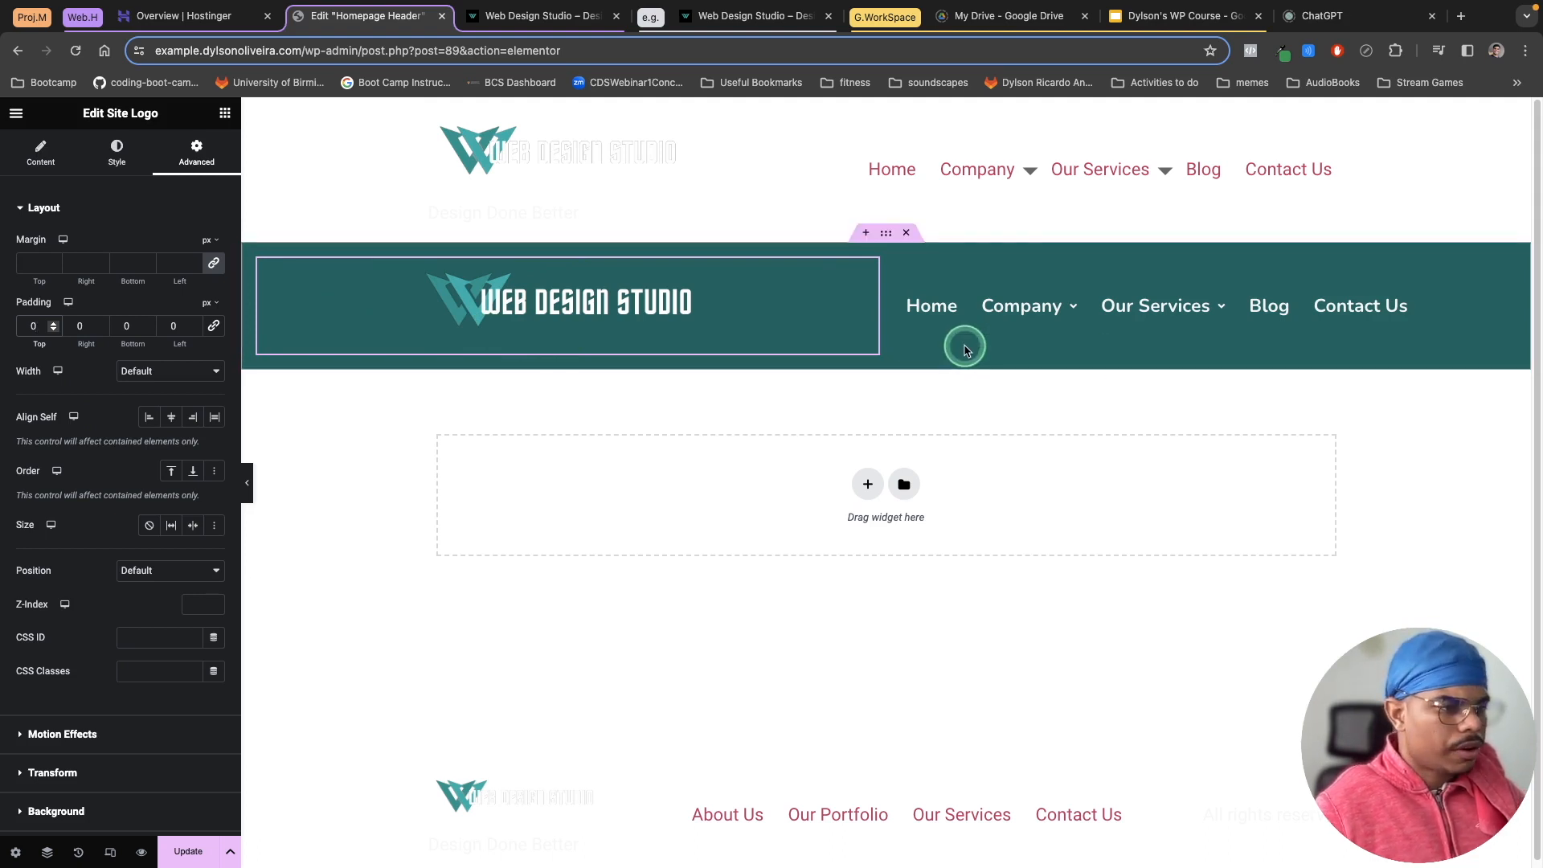
# Step: Try to paste #0A6161 as the navigation dropdown's background colour
pyautogui.moveTo(1026, 303)
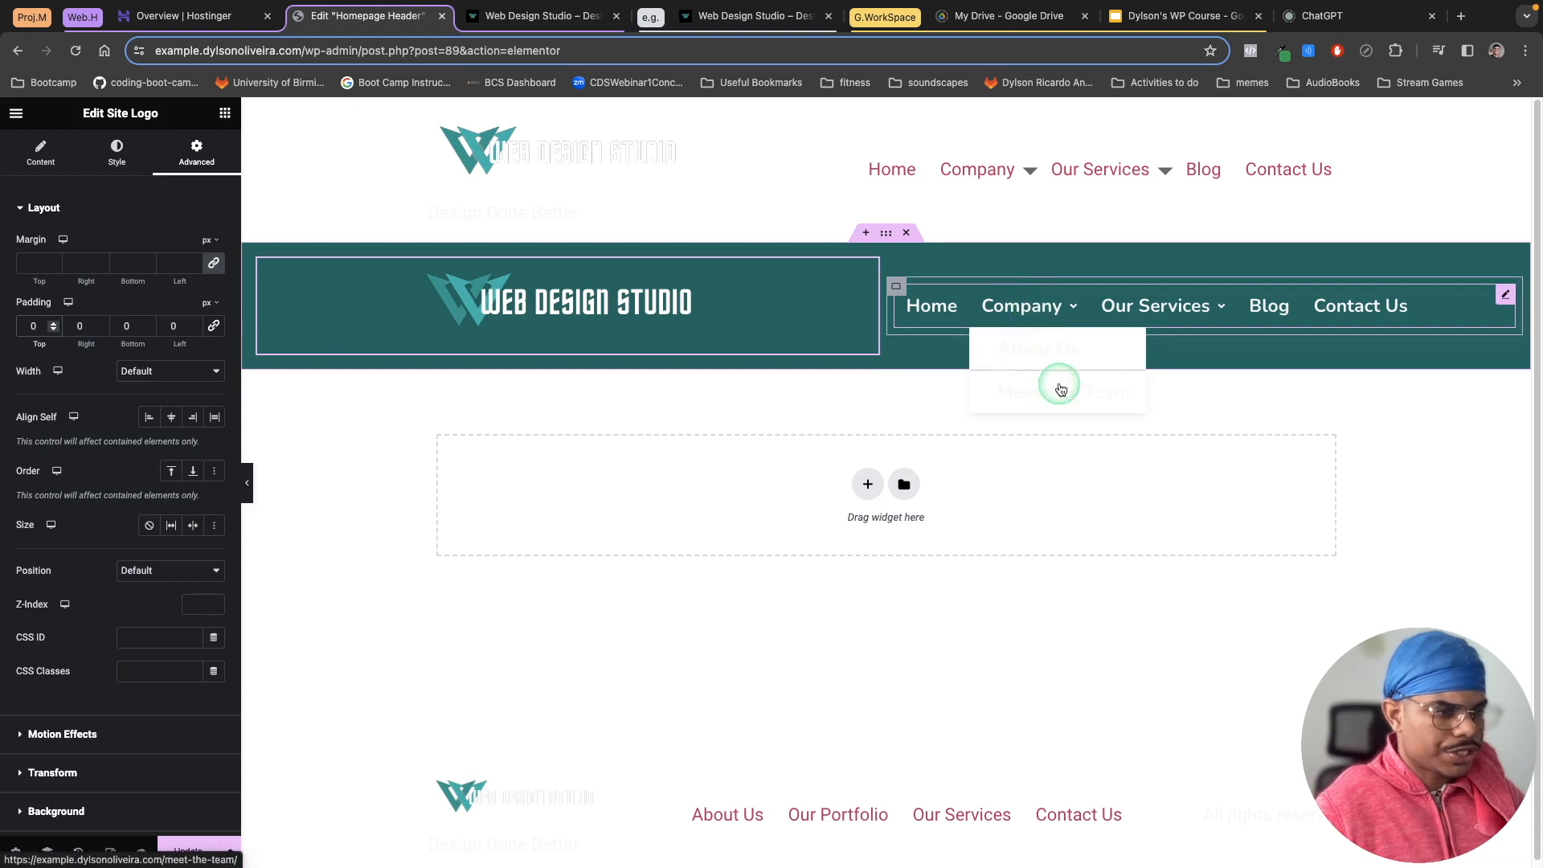
pyautogui.moveTo(1168, 315)
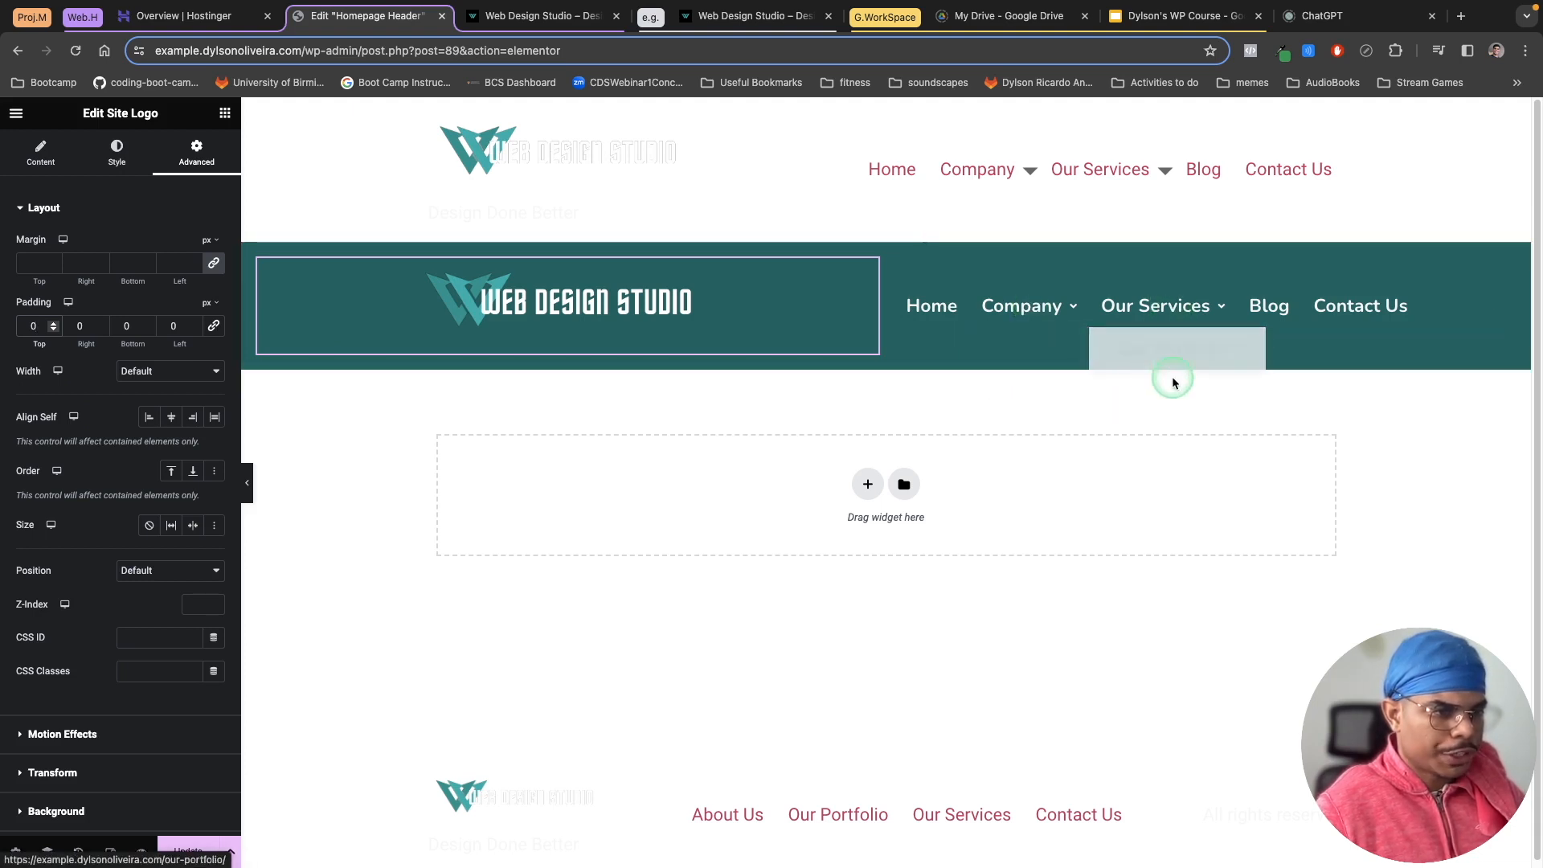
pyautogui.moveTo(1069, 317)
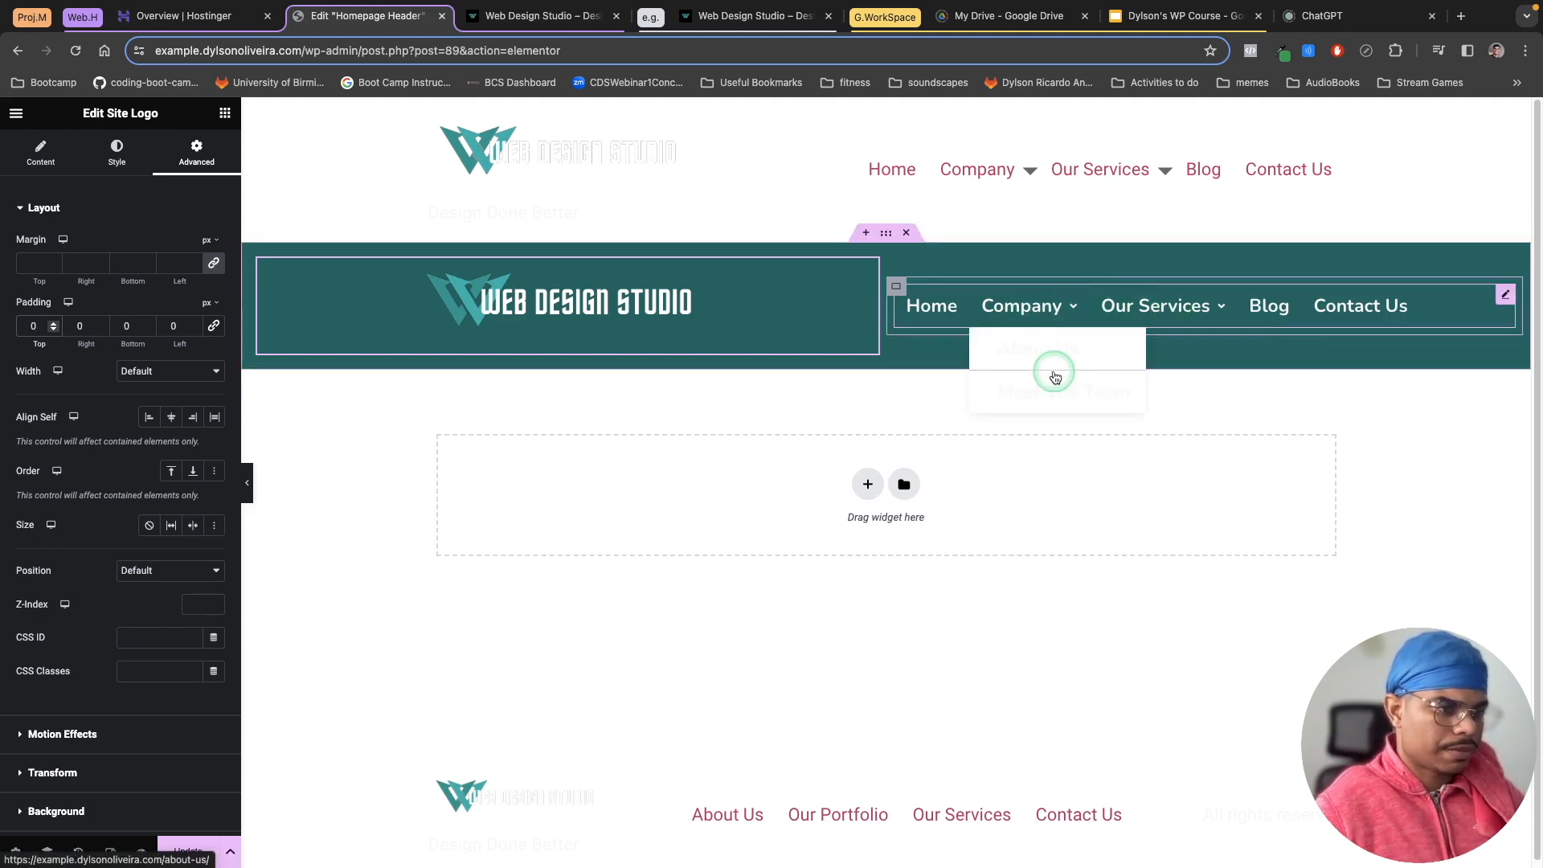
pyautogui.click(1505, 297)
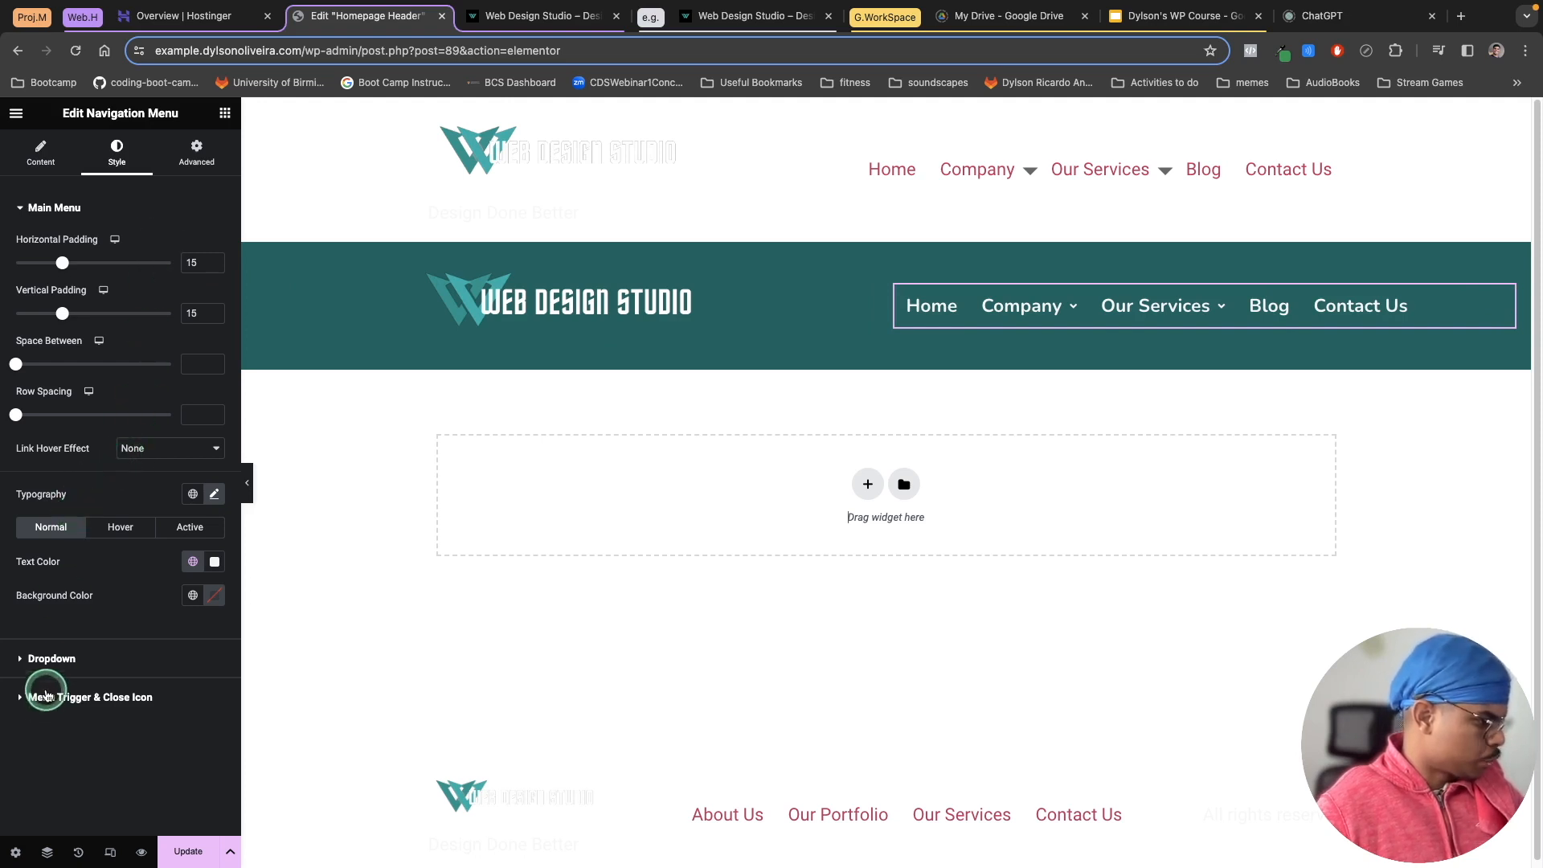
pyautogui.click(36, 659)
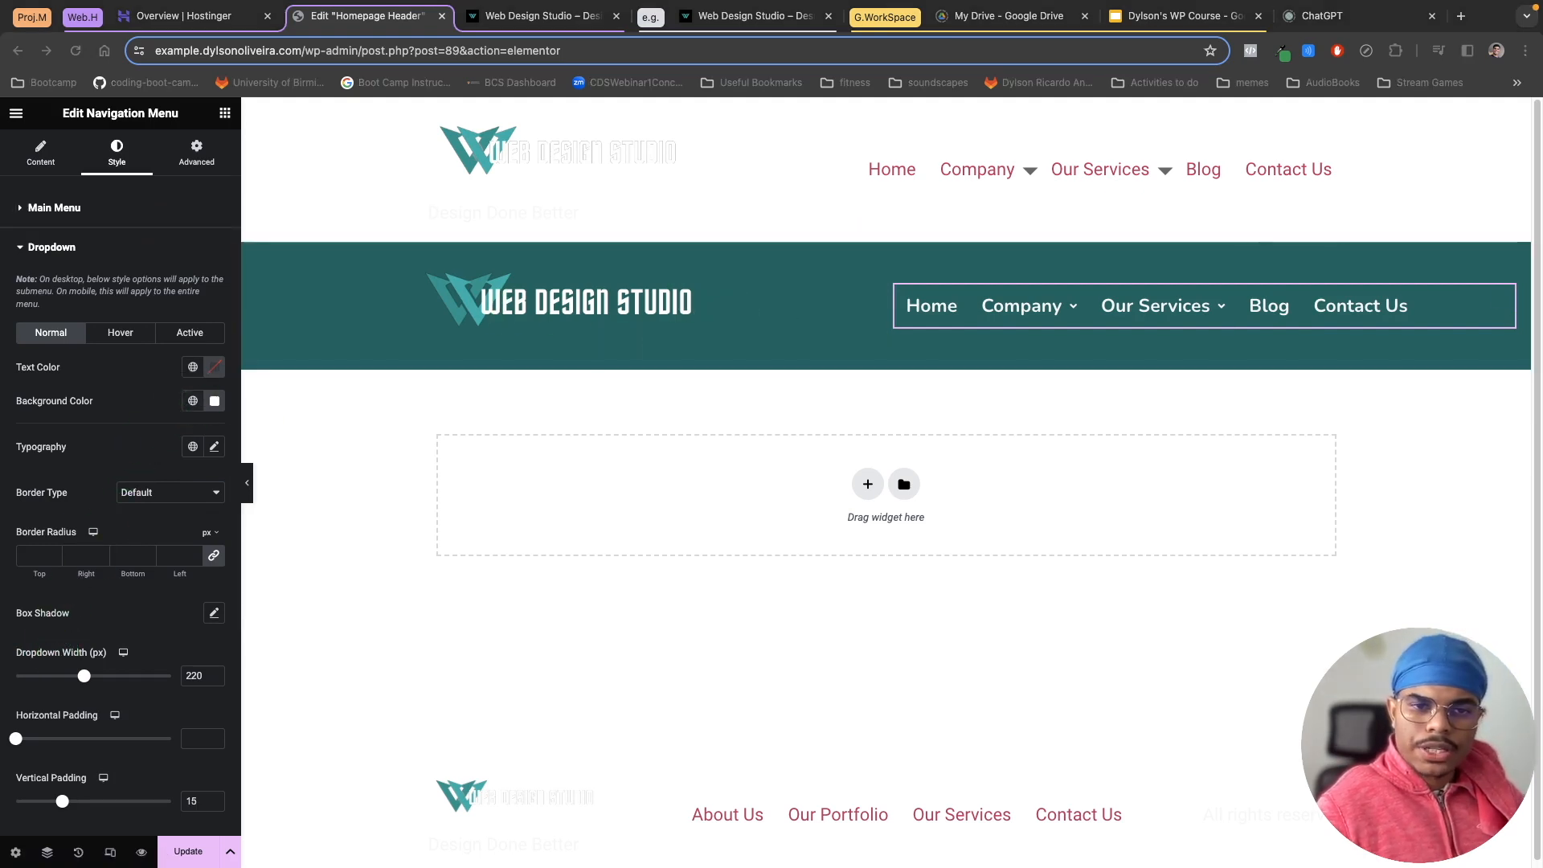
pyautogui.click(215, 401)
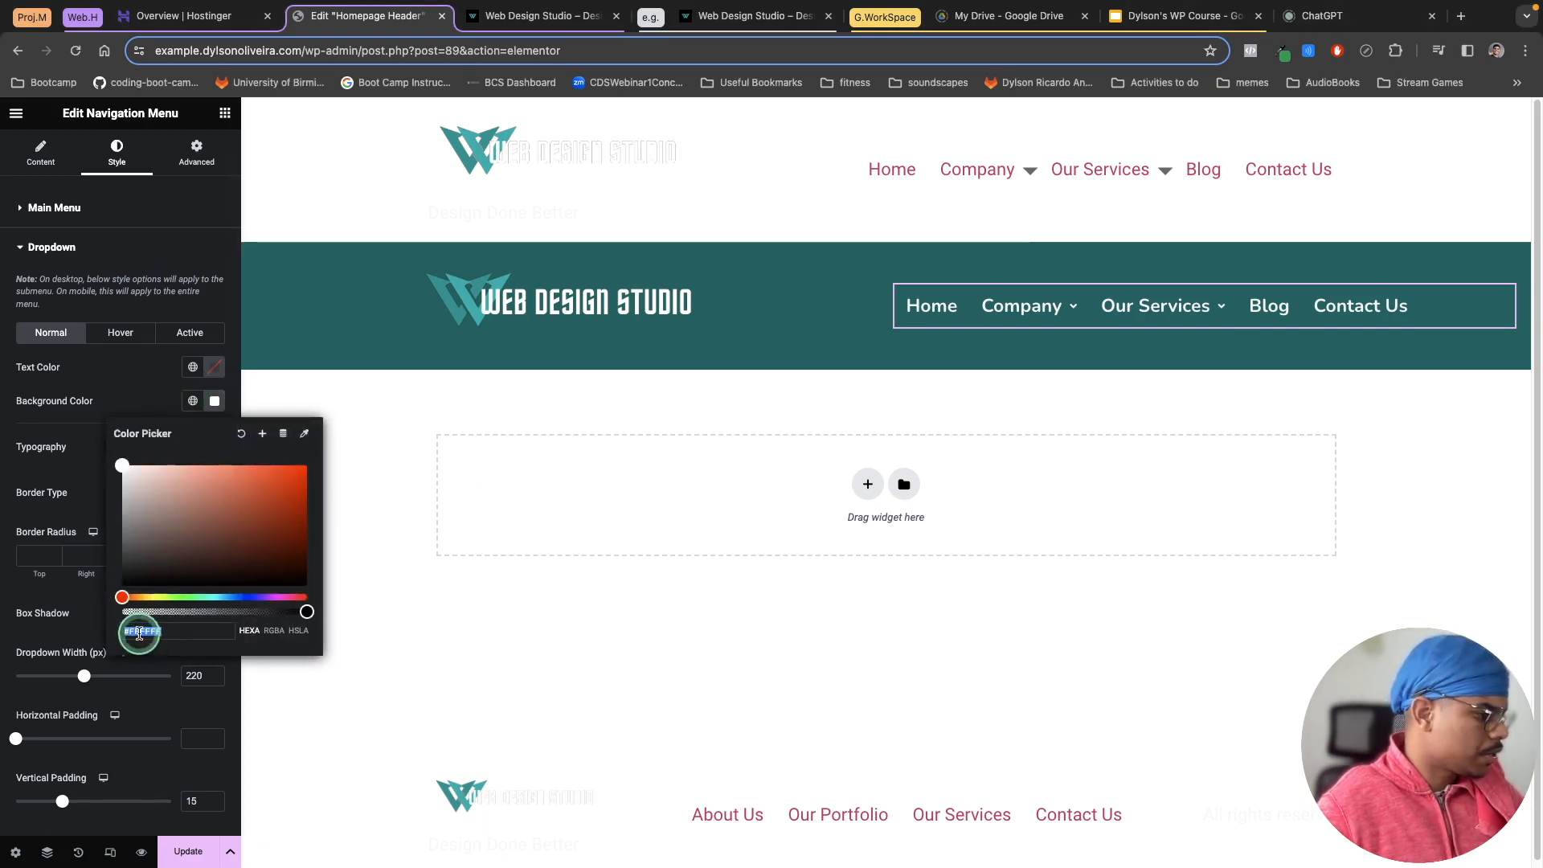
pyautogui.rightClick(140, 631)
pyautogui.click(166, 595)
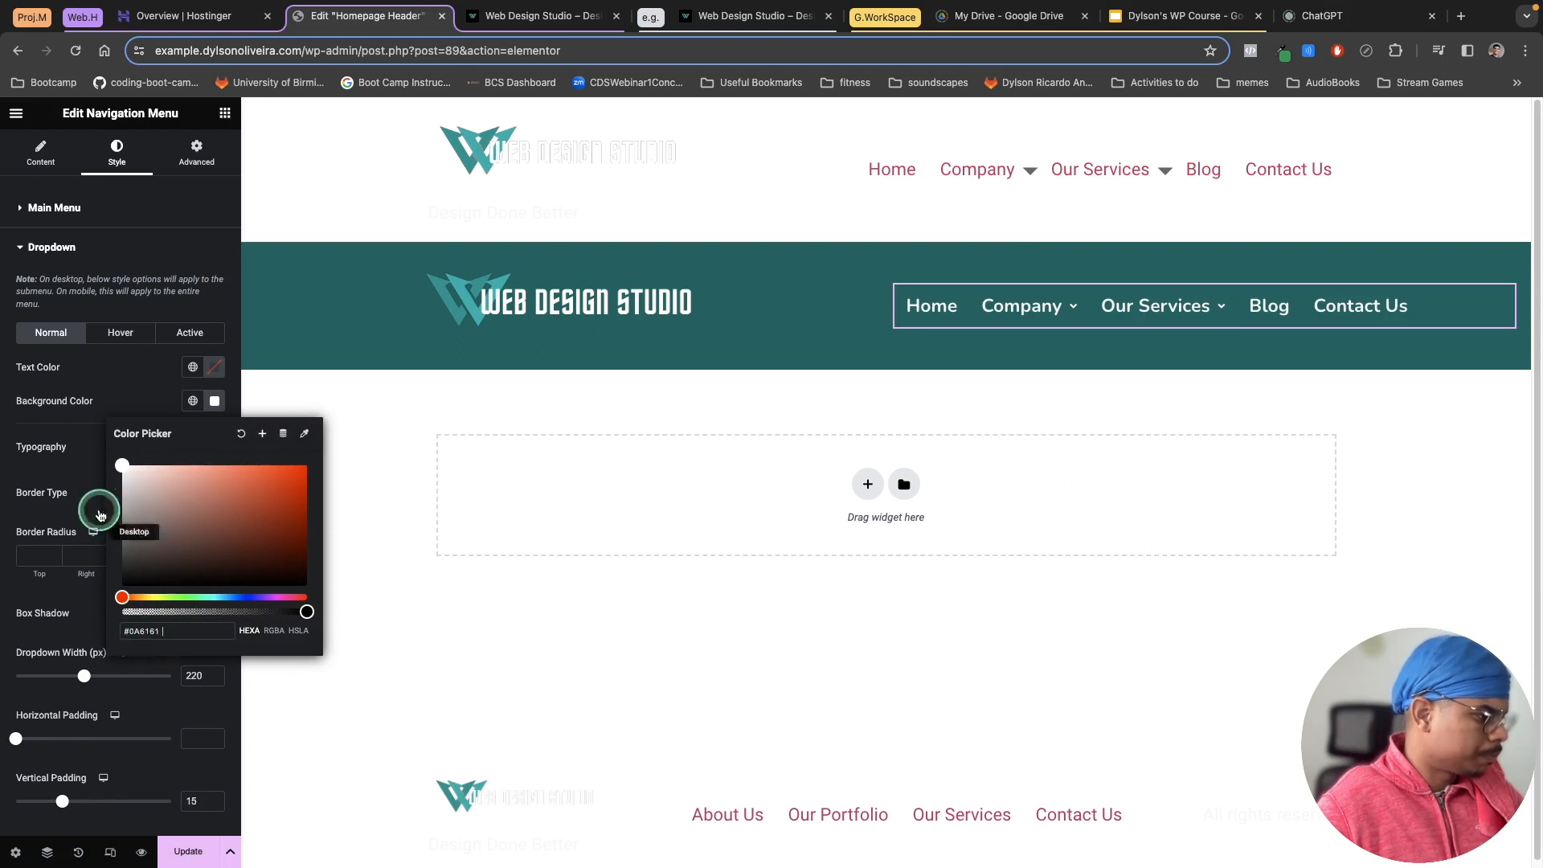
pyautogui.click(114, 416)
# Step: Set the navigation dropdown's background colour to #0A6161
pyautogui.click(211, 405)
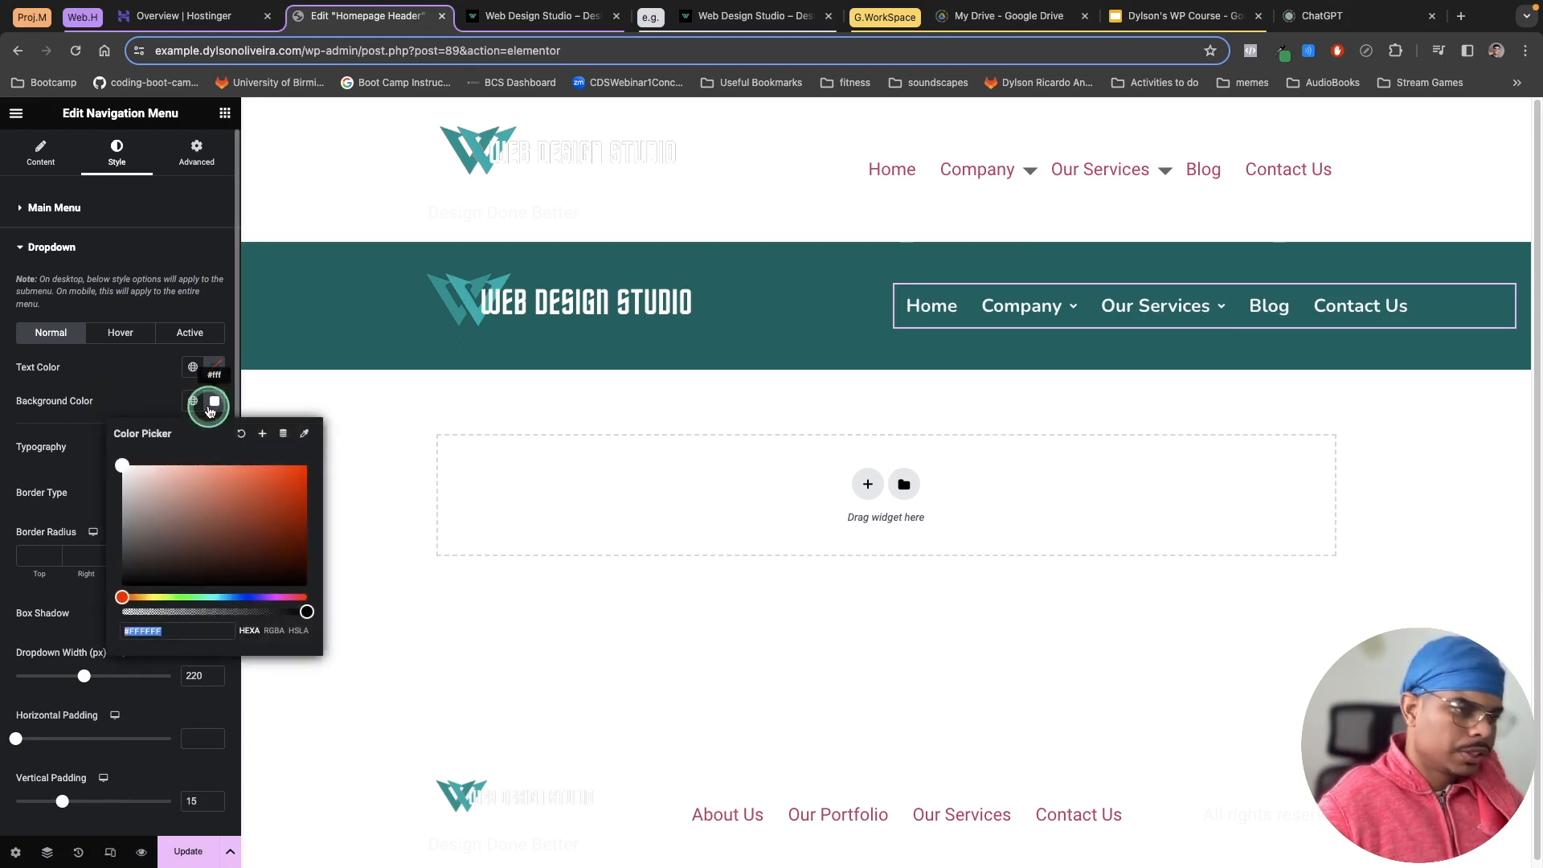
pyautogui.click(68, 432)
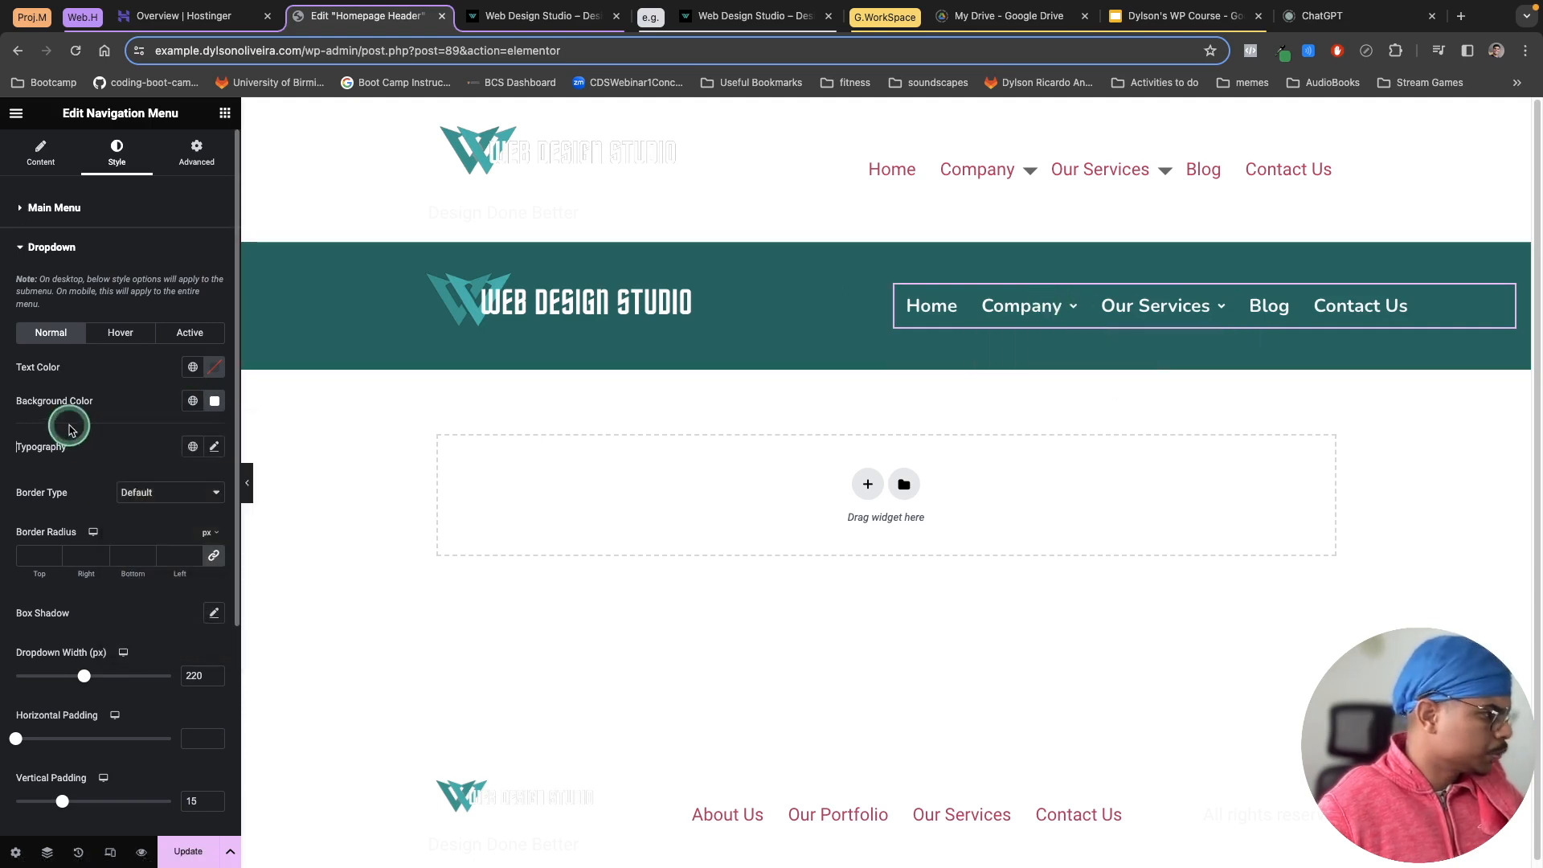
pyautogui.click(213, 400)
pyautogui.rightClick(145, 631)
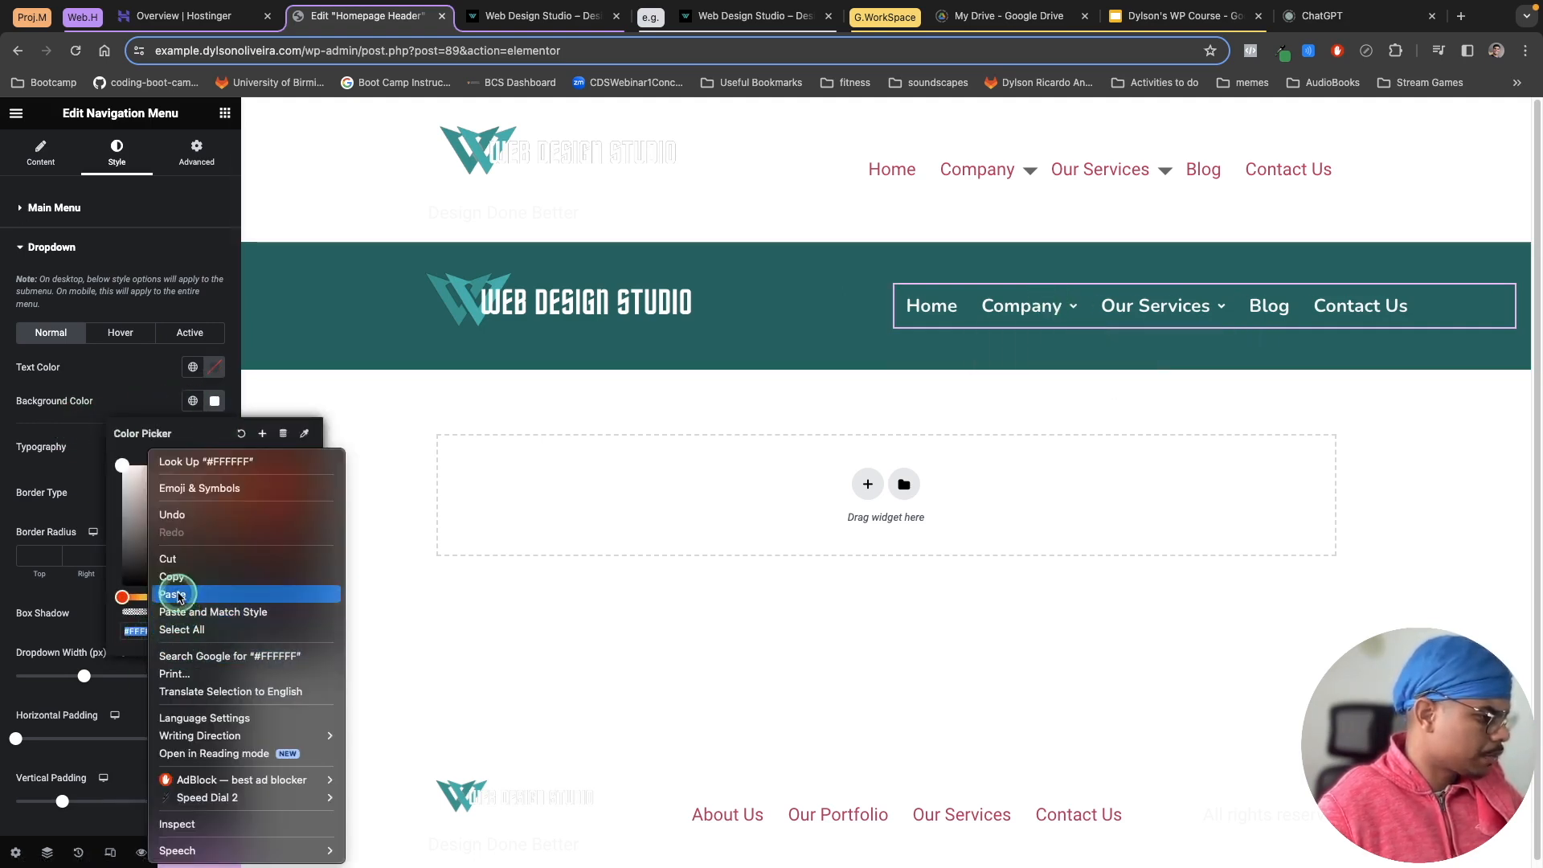
pyautogui.click(177, 594)
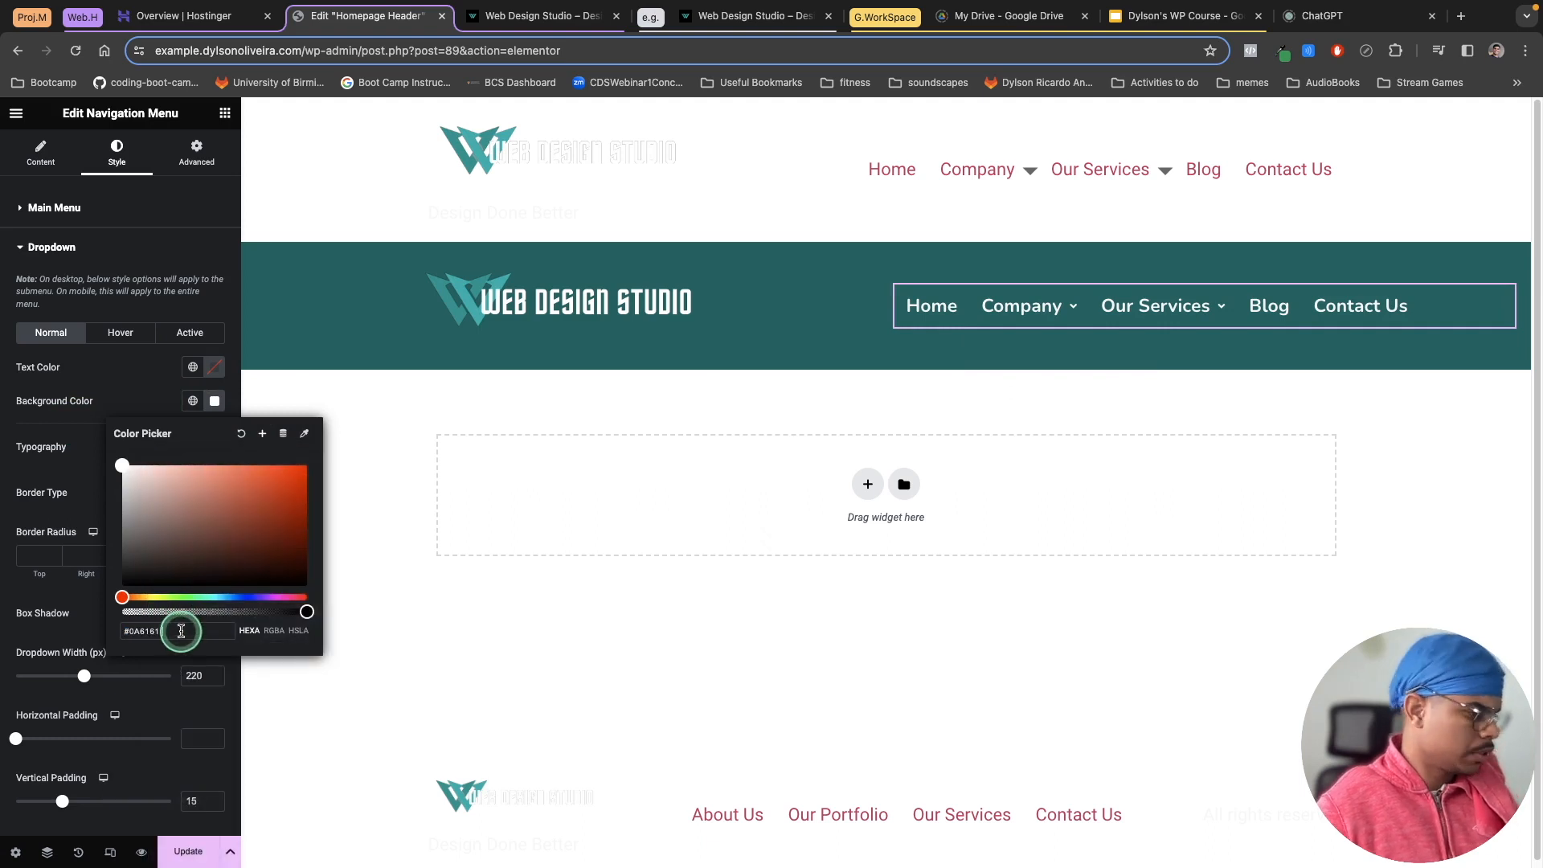
pyautogui.press('Return')
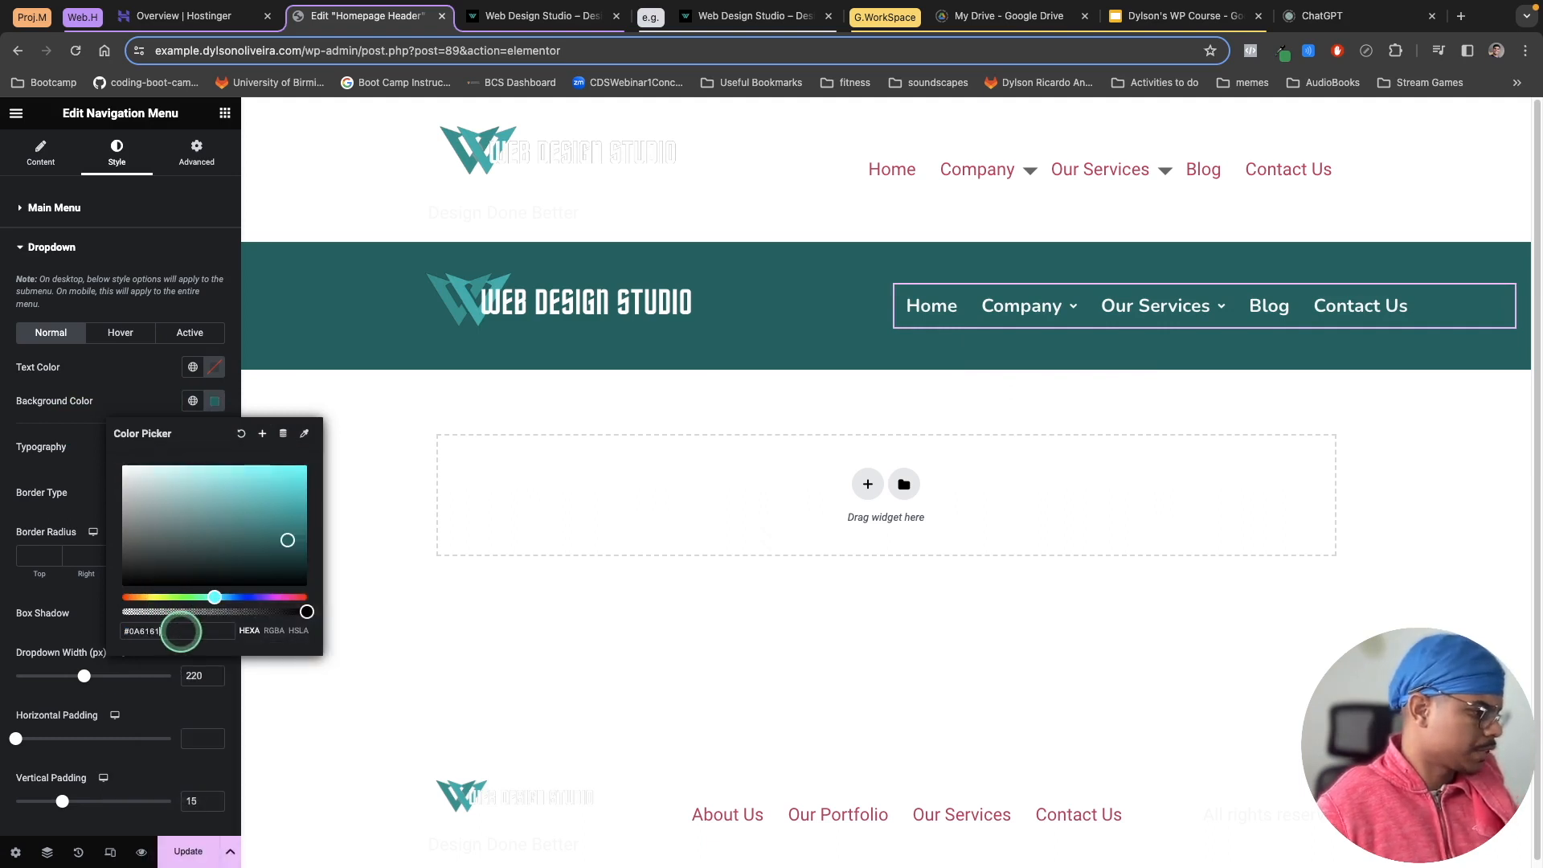
pyautogui.click(107, 391)
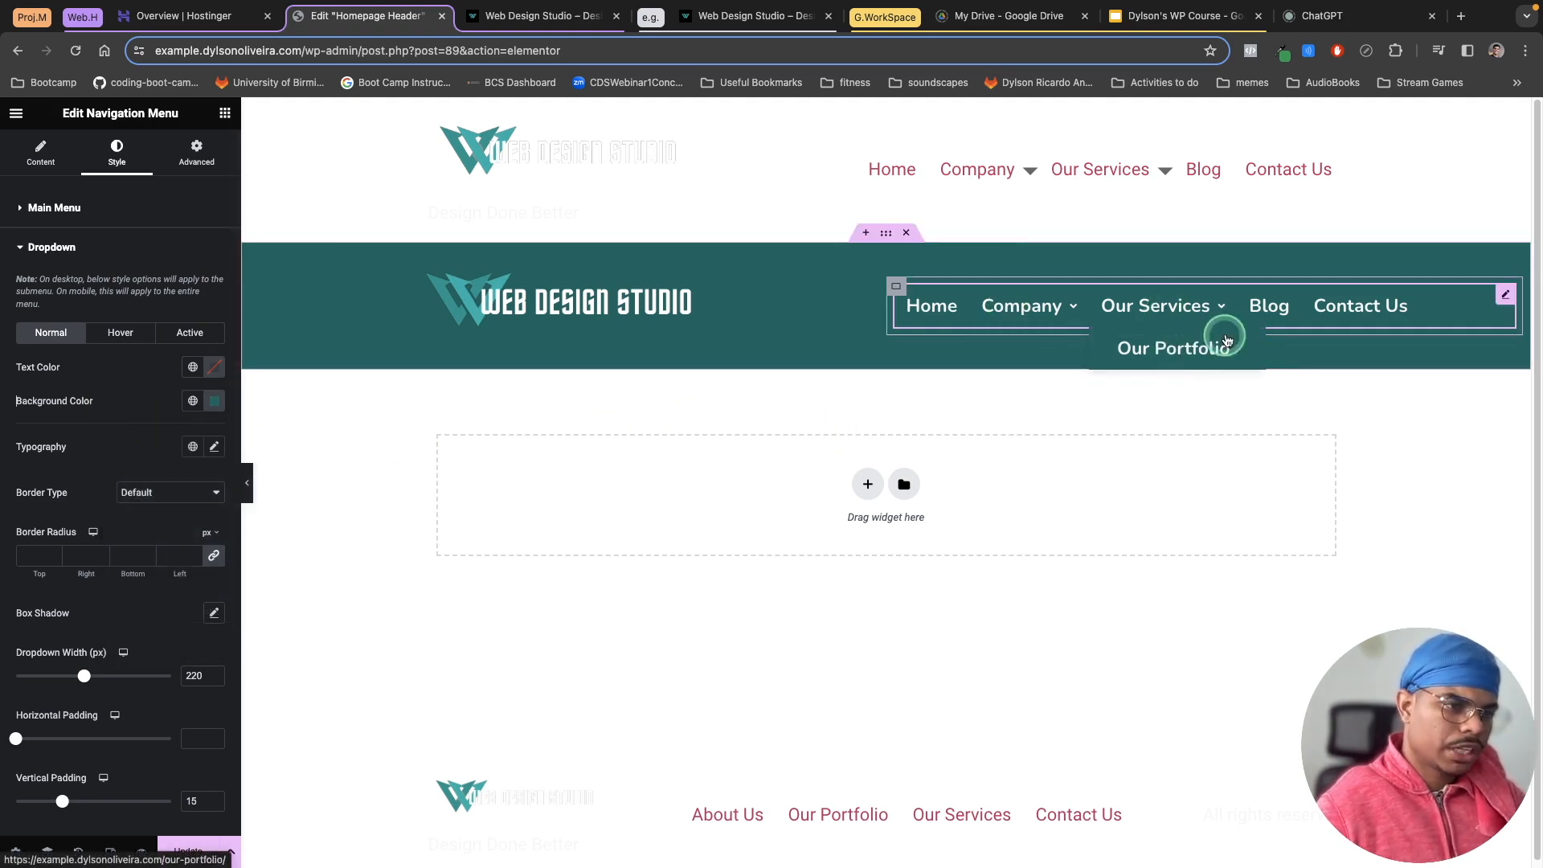
# Step: Update the template and preview the header's dropdown menus on the live site
pyautogui.click(201, 856)
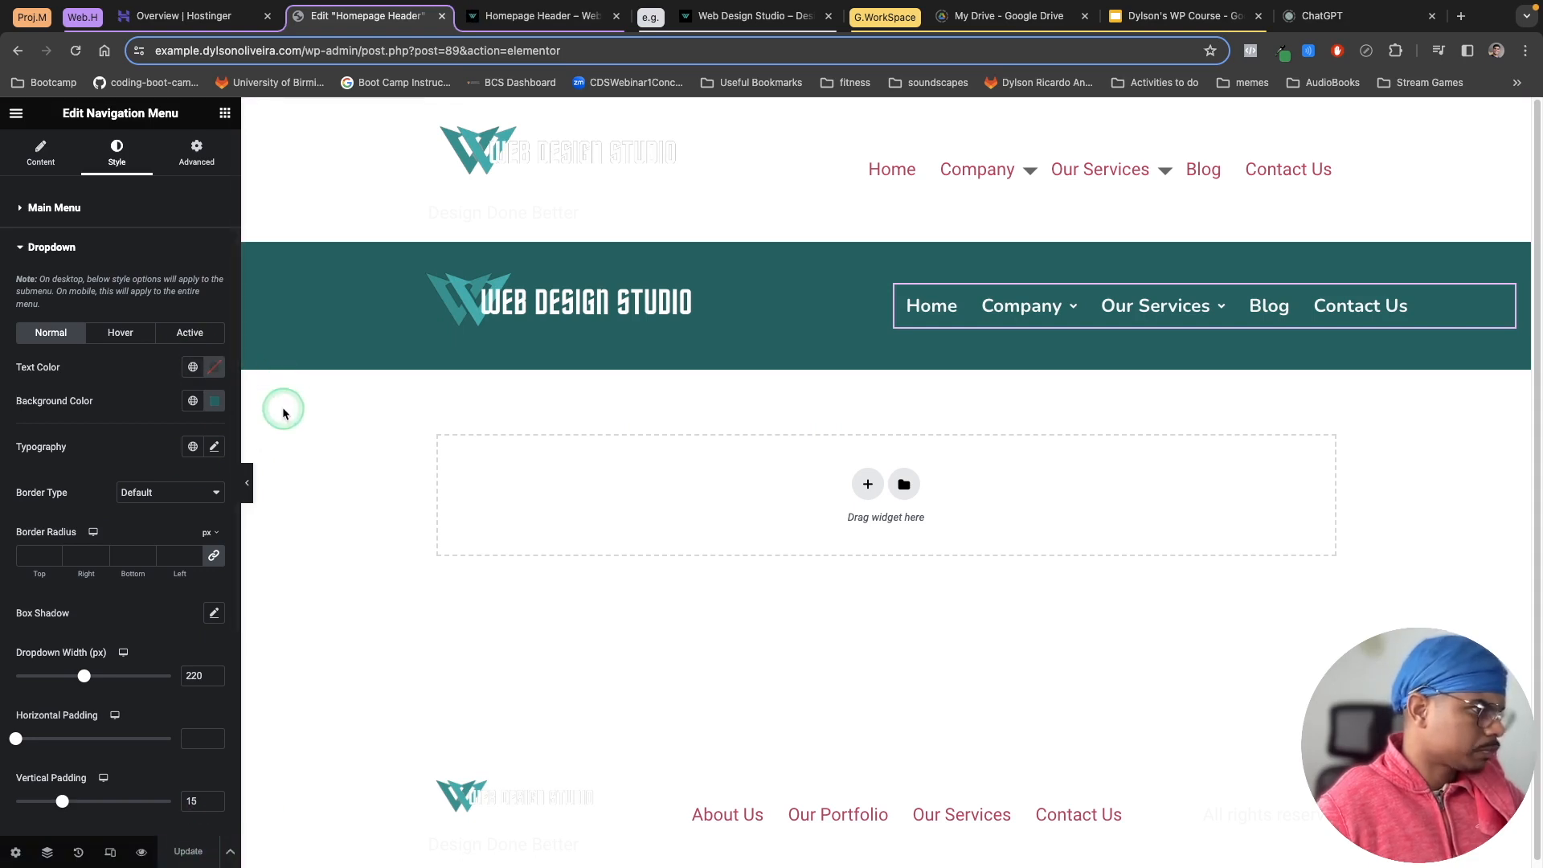
pyautogui.click(495, 19)
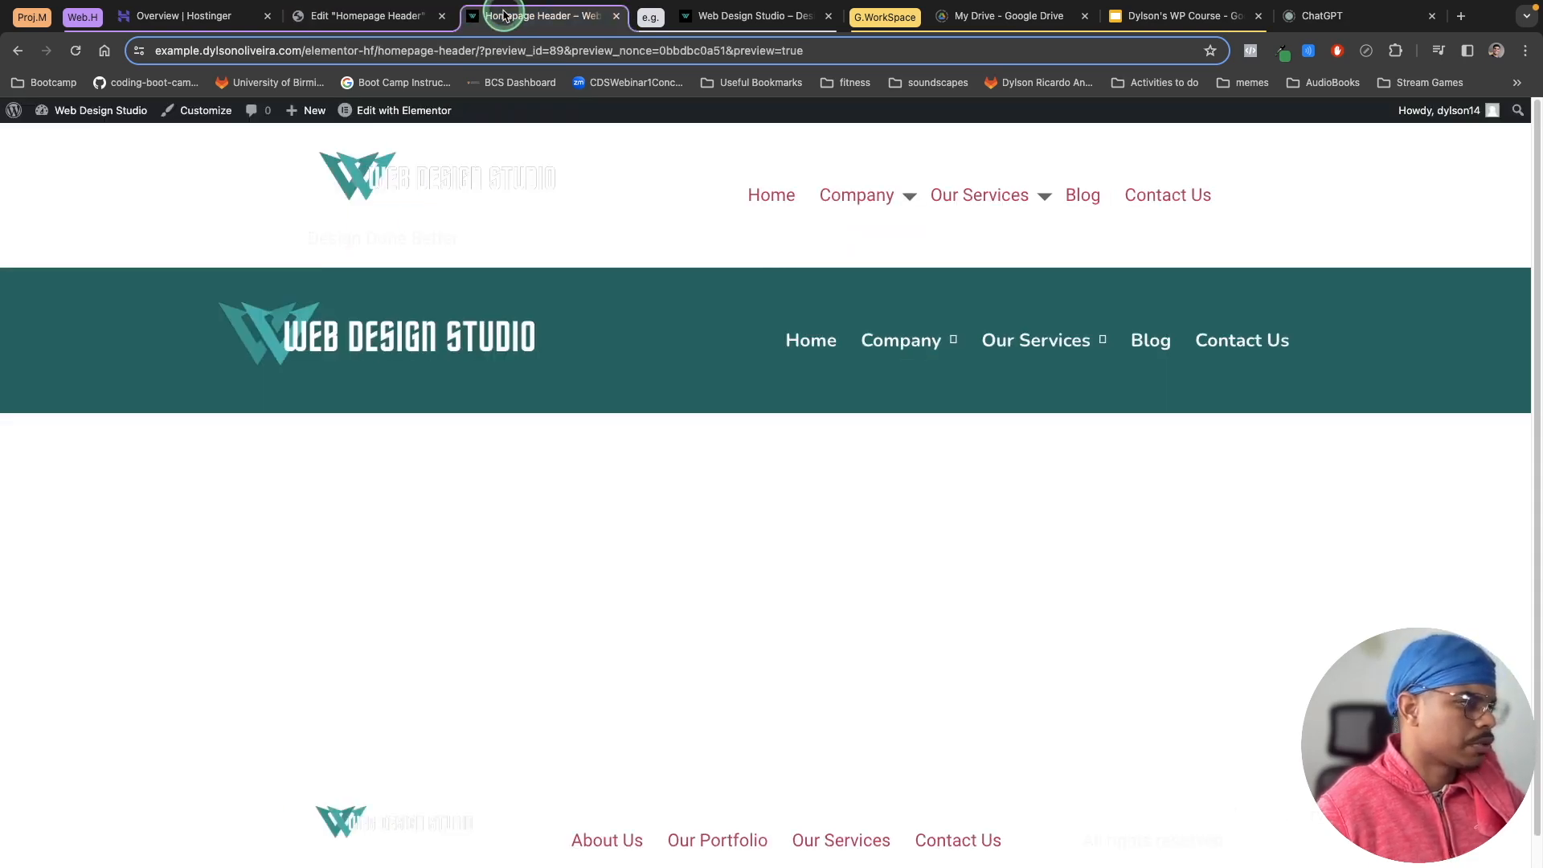
pyautogui.click(378, 179)
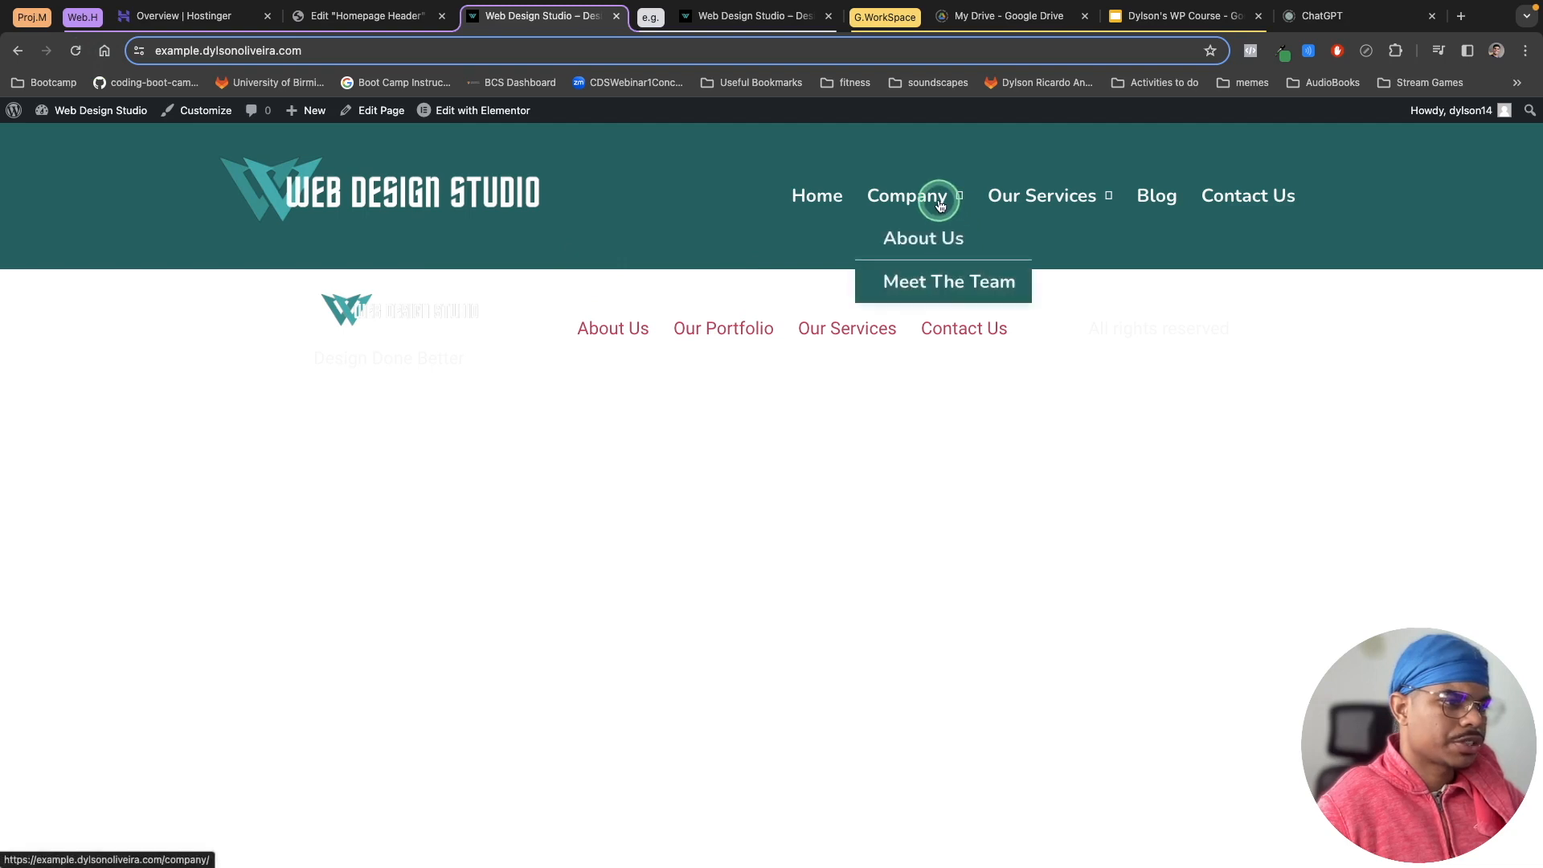
pyautogui.moveTo(1102, 197)
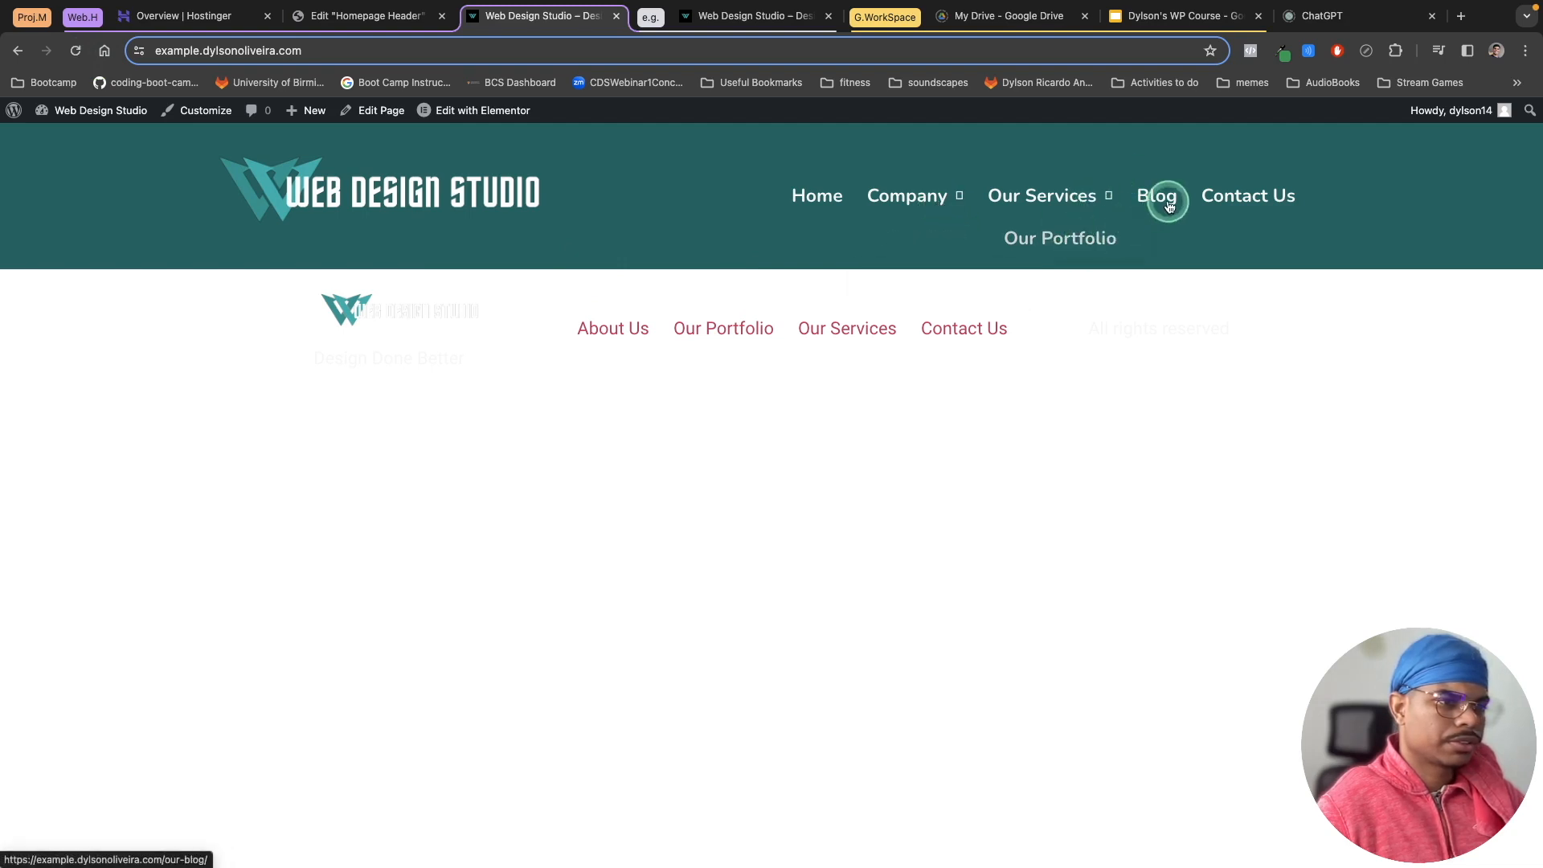
pyautogui.moveTo(920, 193)
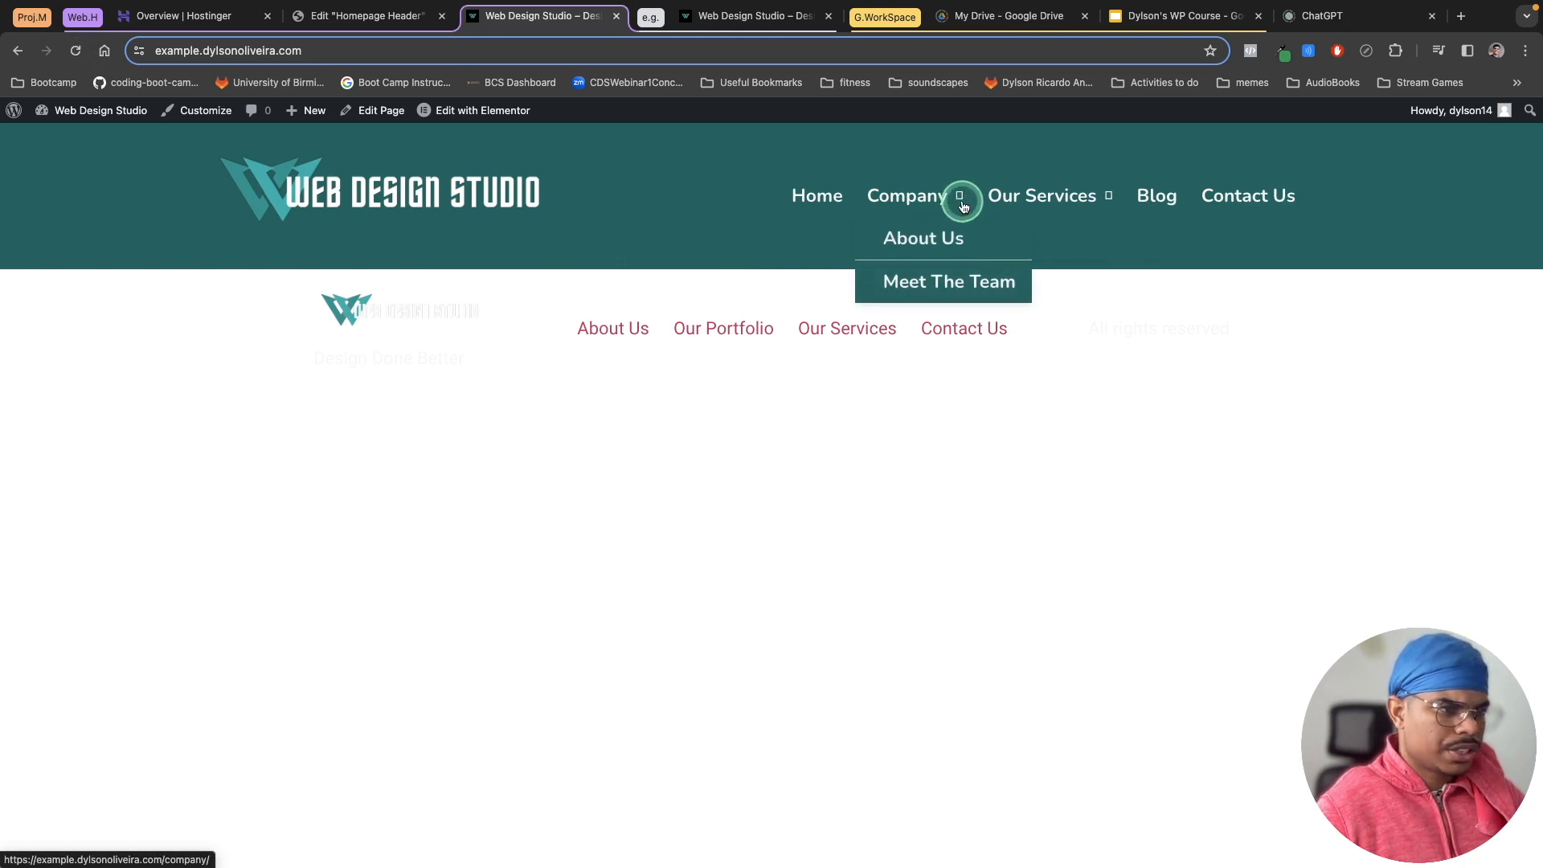
# Step: Align the navigation menu to the end of its container and update the template
pyautogui.click(378, 16)
pyautogui.moveTo(1069, 323)
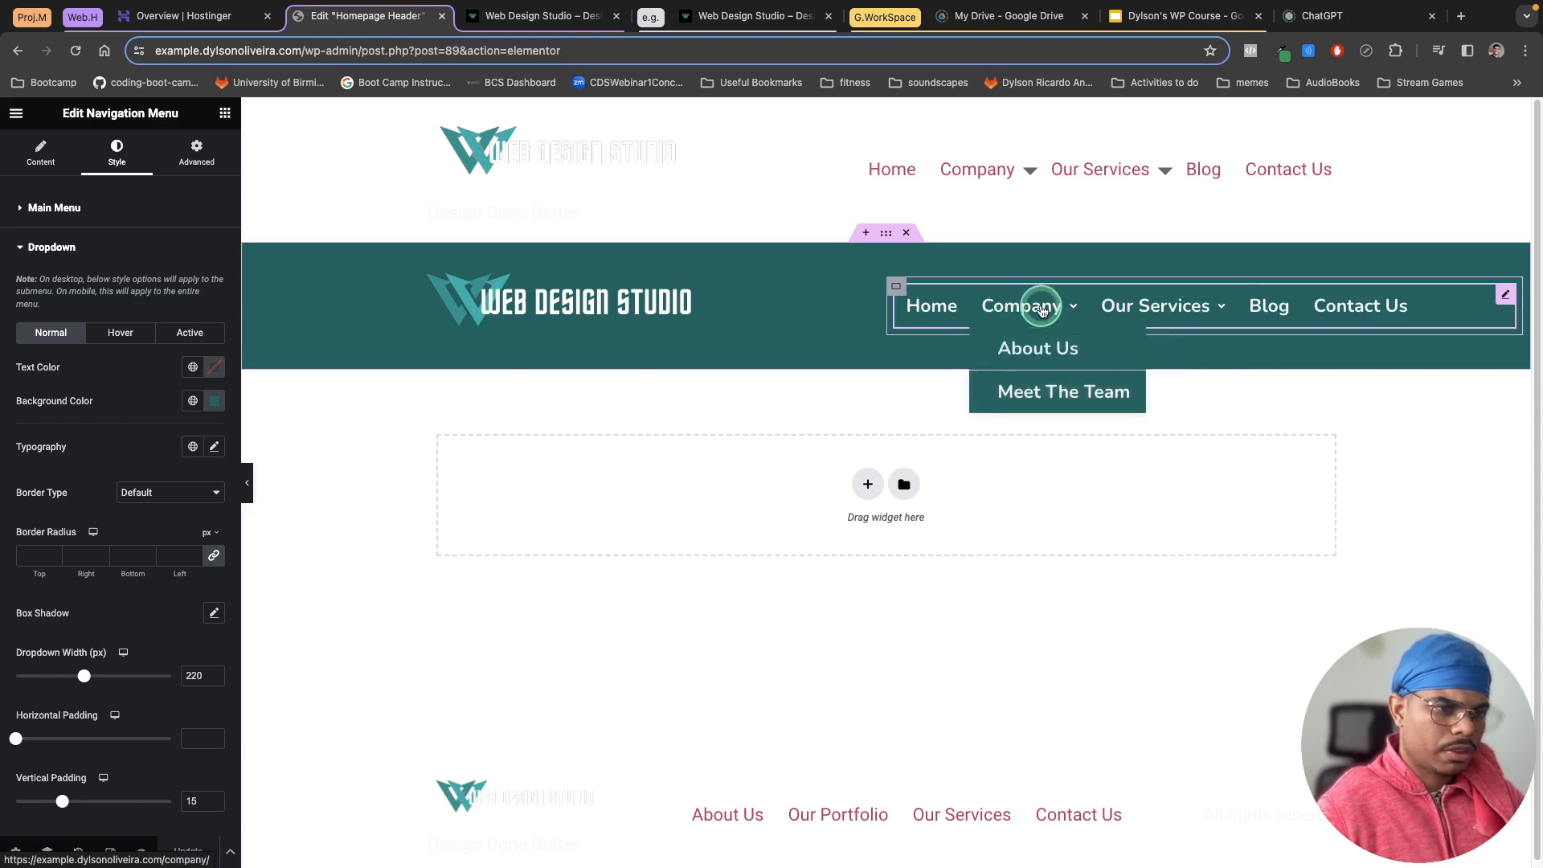
pyautogui.click(560, 16)
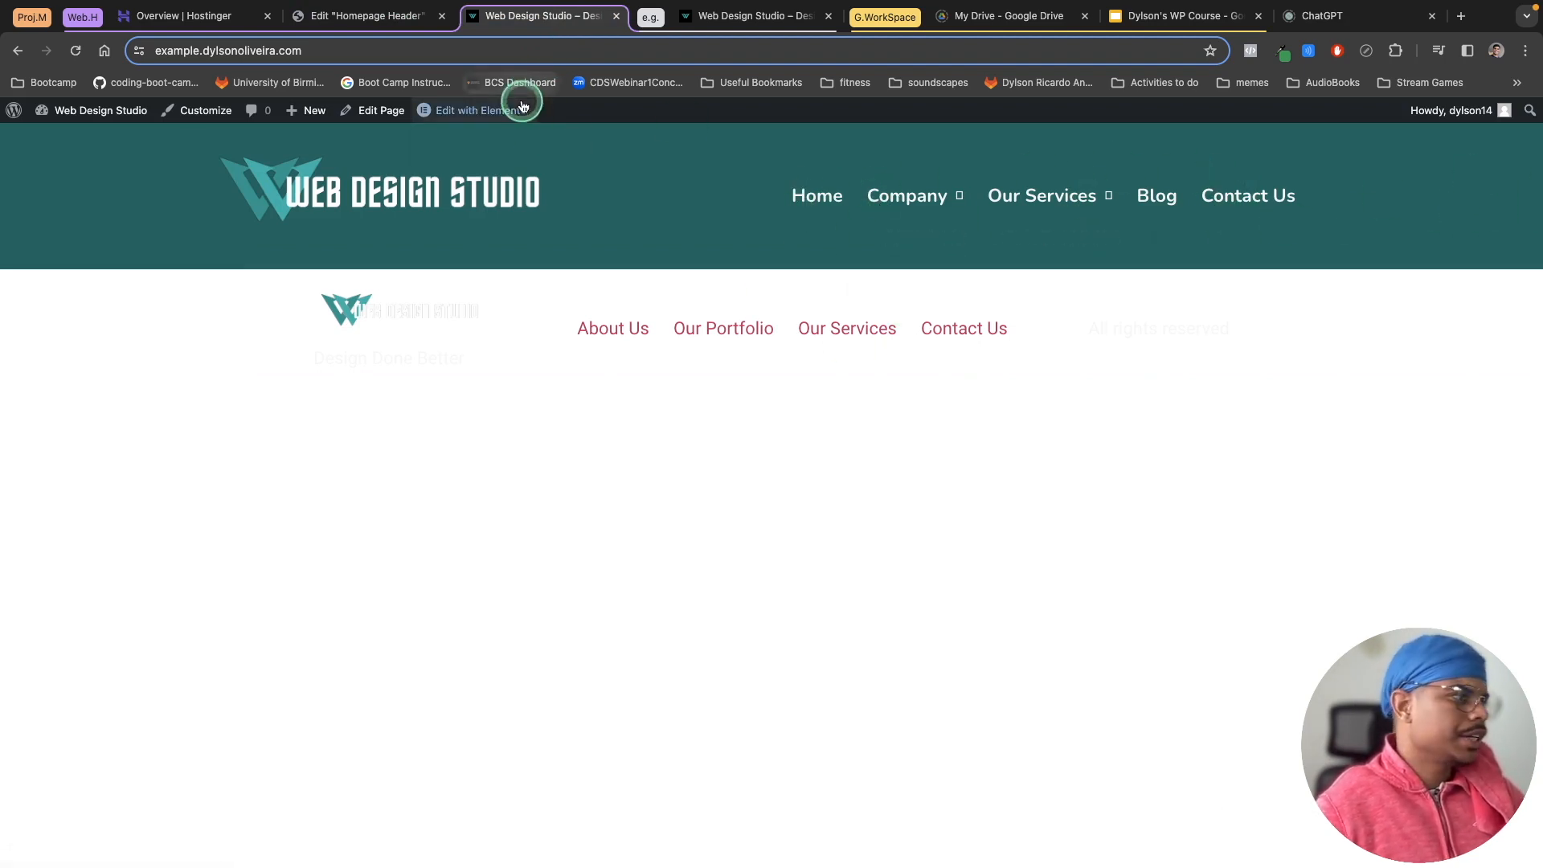
pyautogui.click(394, 17)
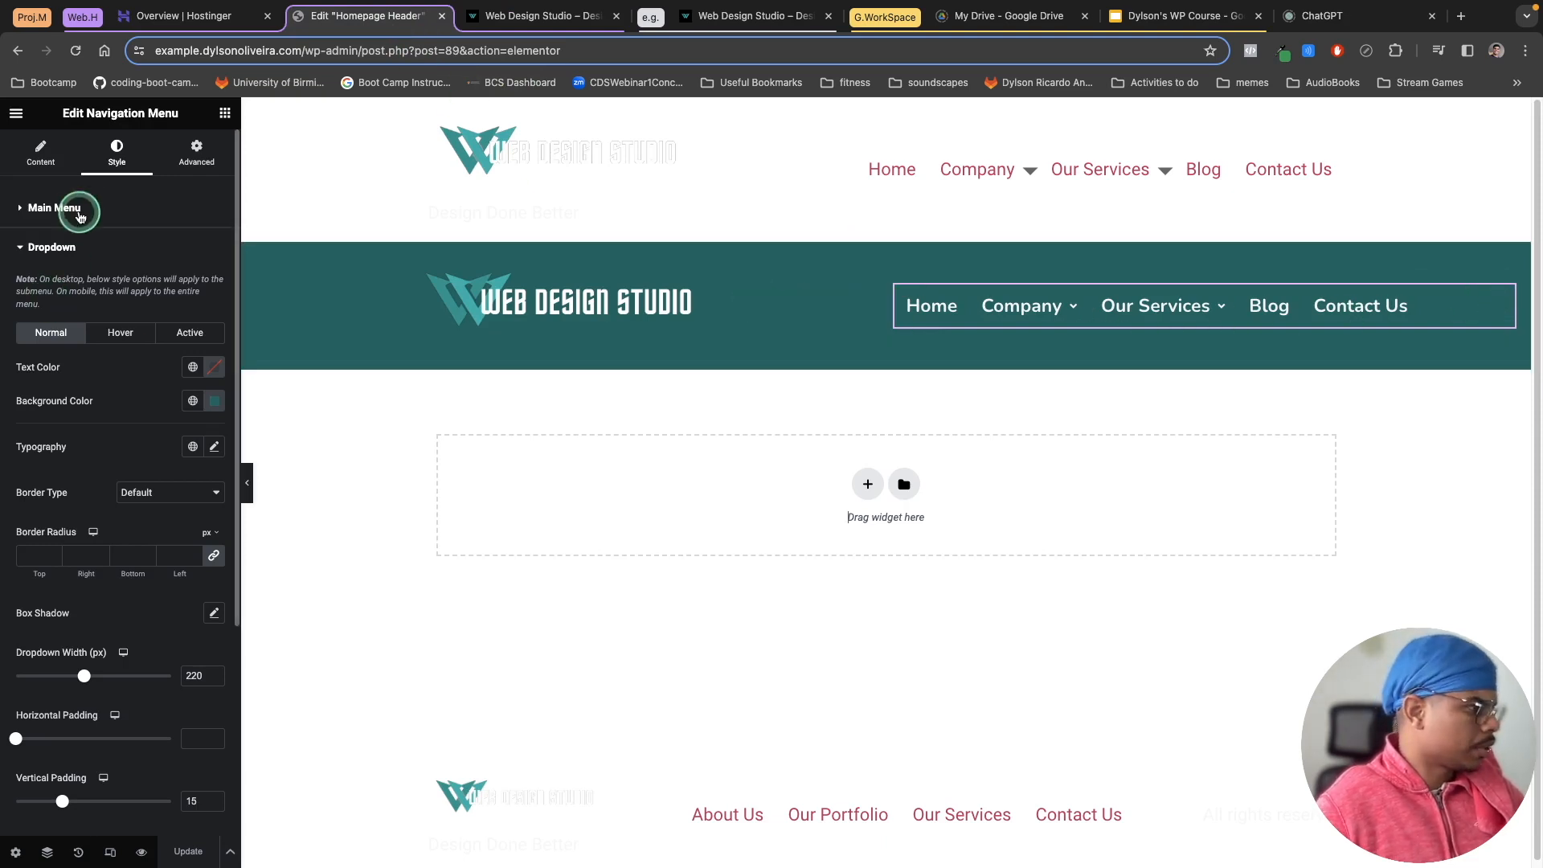
pyautogui.click(42, 157)
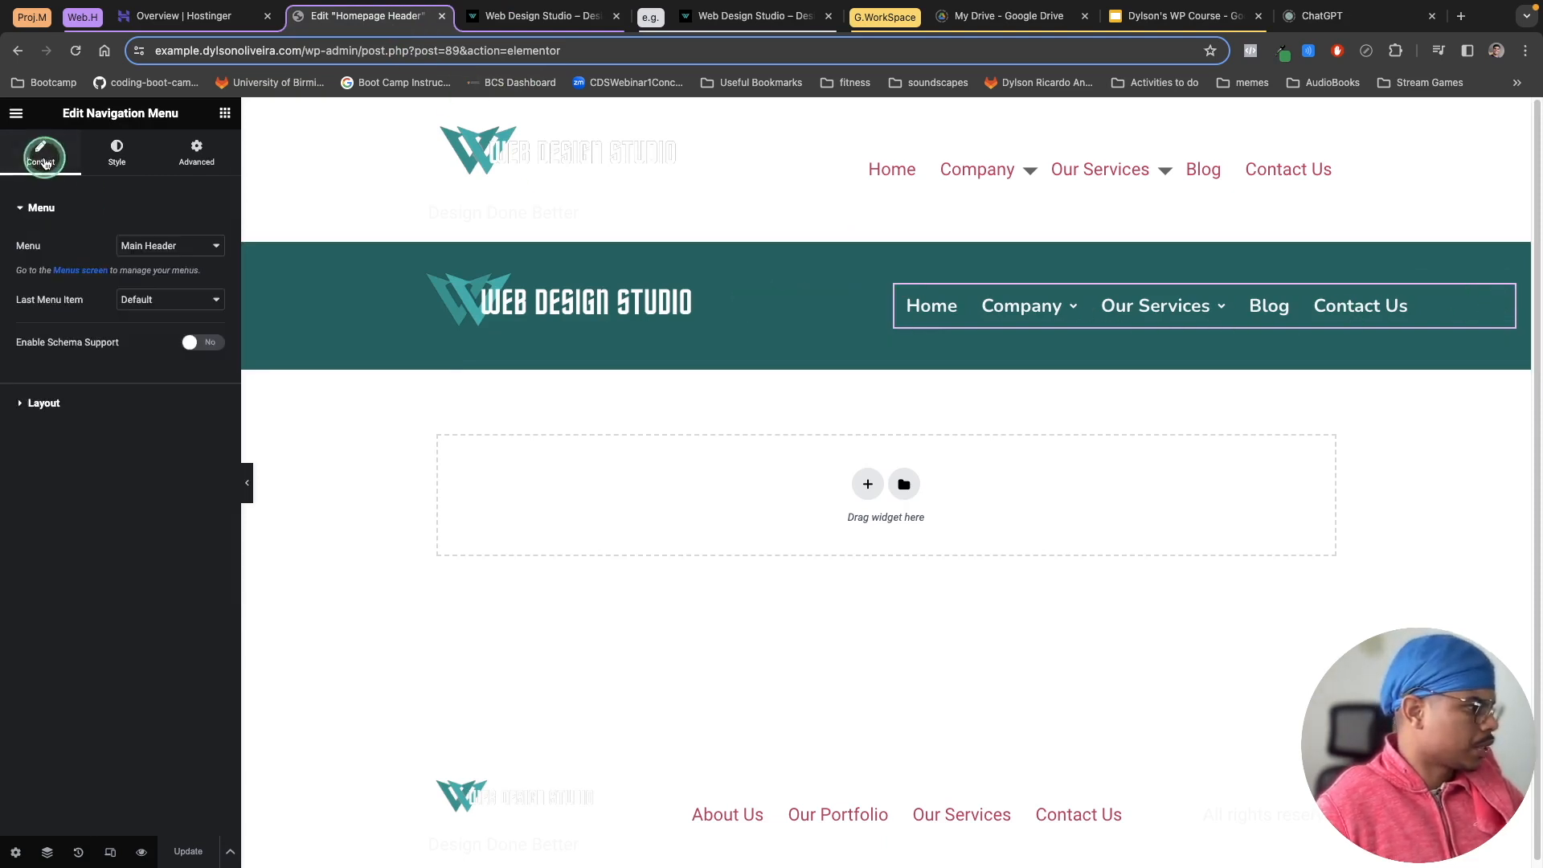
pyautogui.click(40, 402)
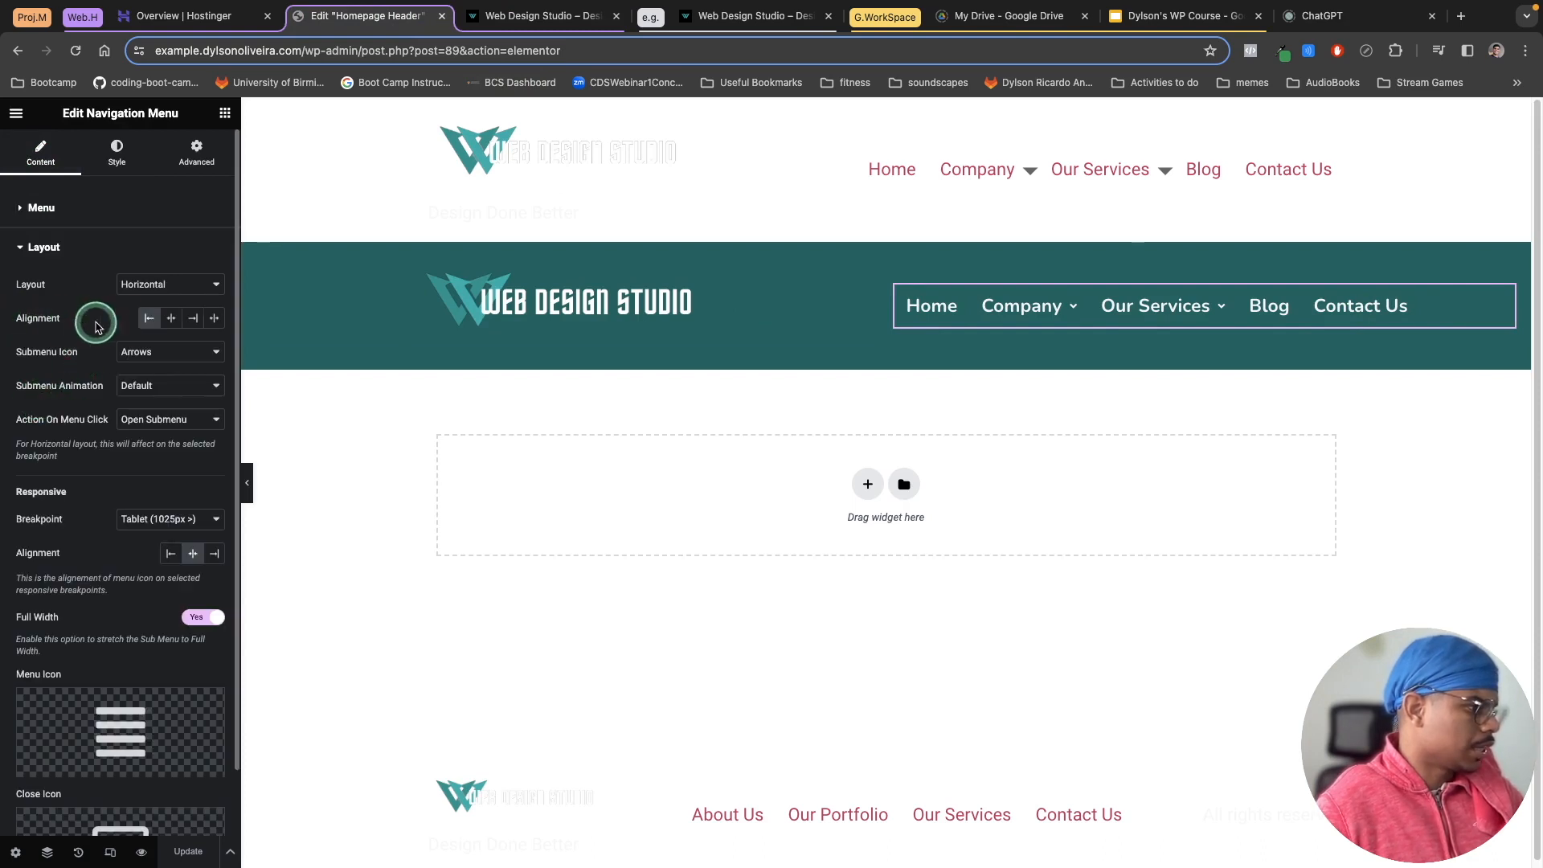
pyautogui.click(194, 318)
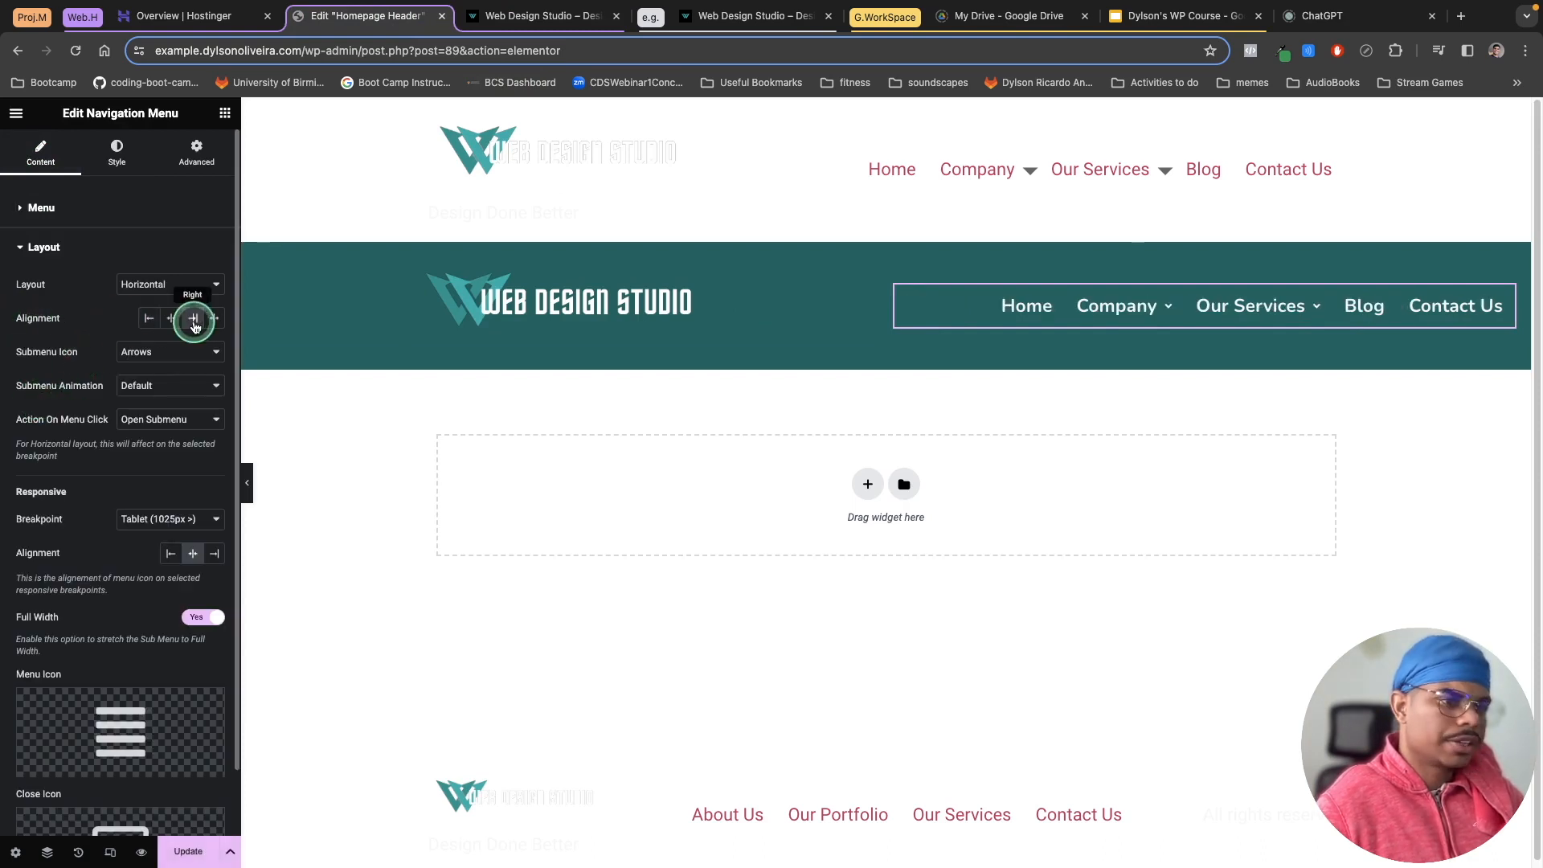
pyautogui.click(180, 850)
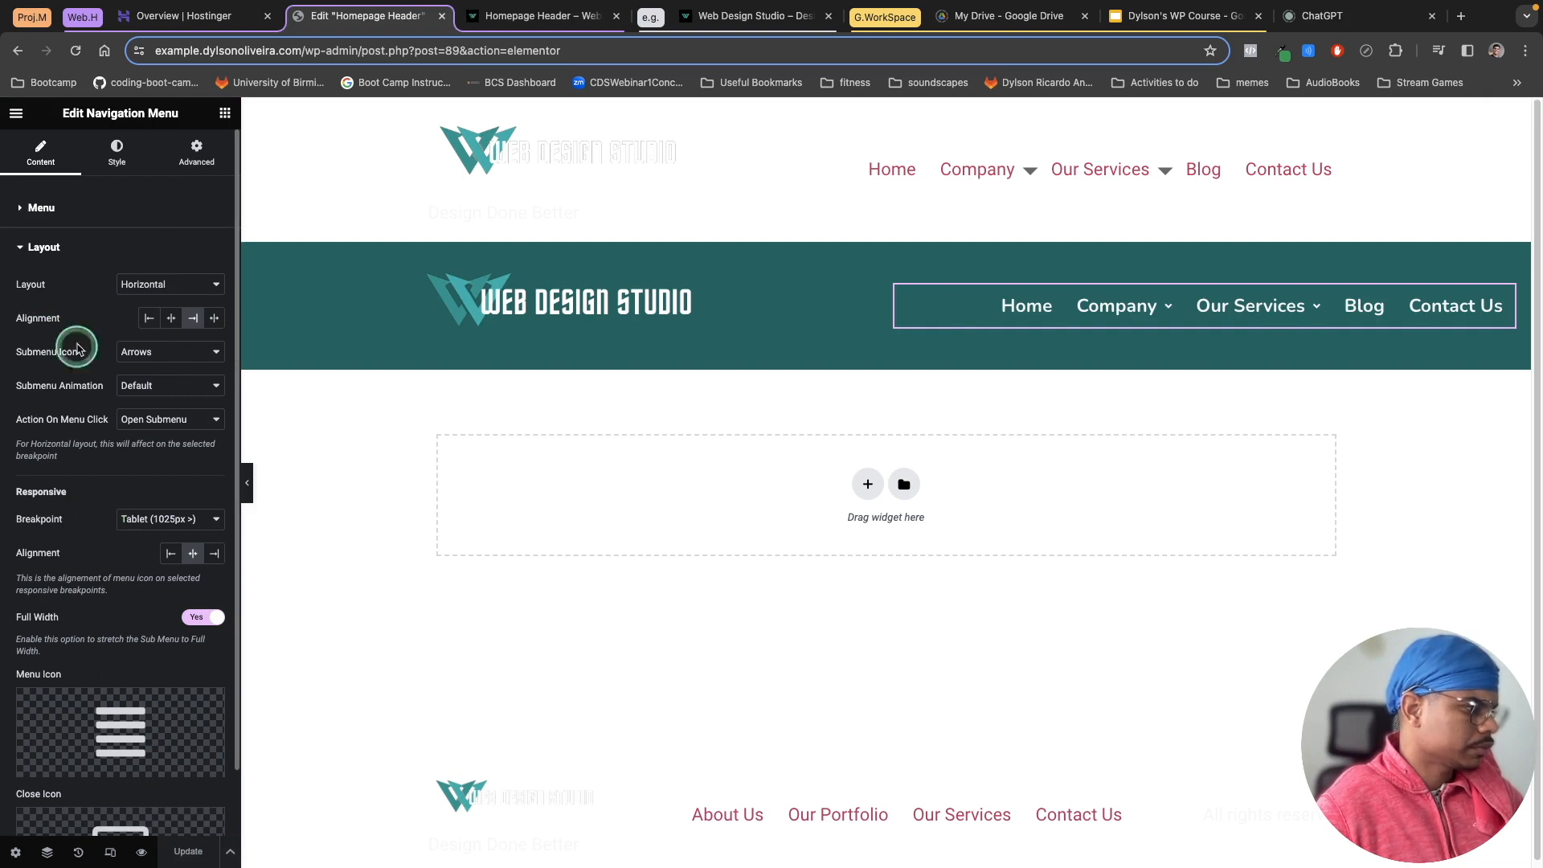
# Step: Compare the live site's header with the reference site's header
pyautogui.click(495, 16)
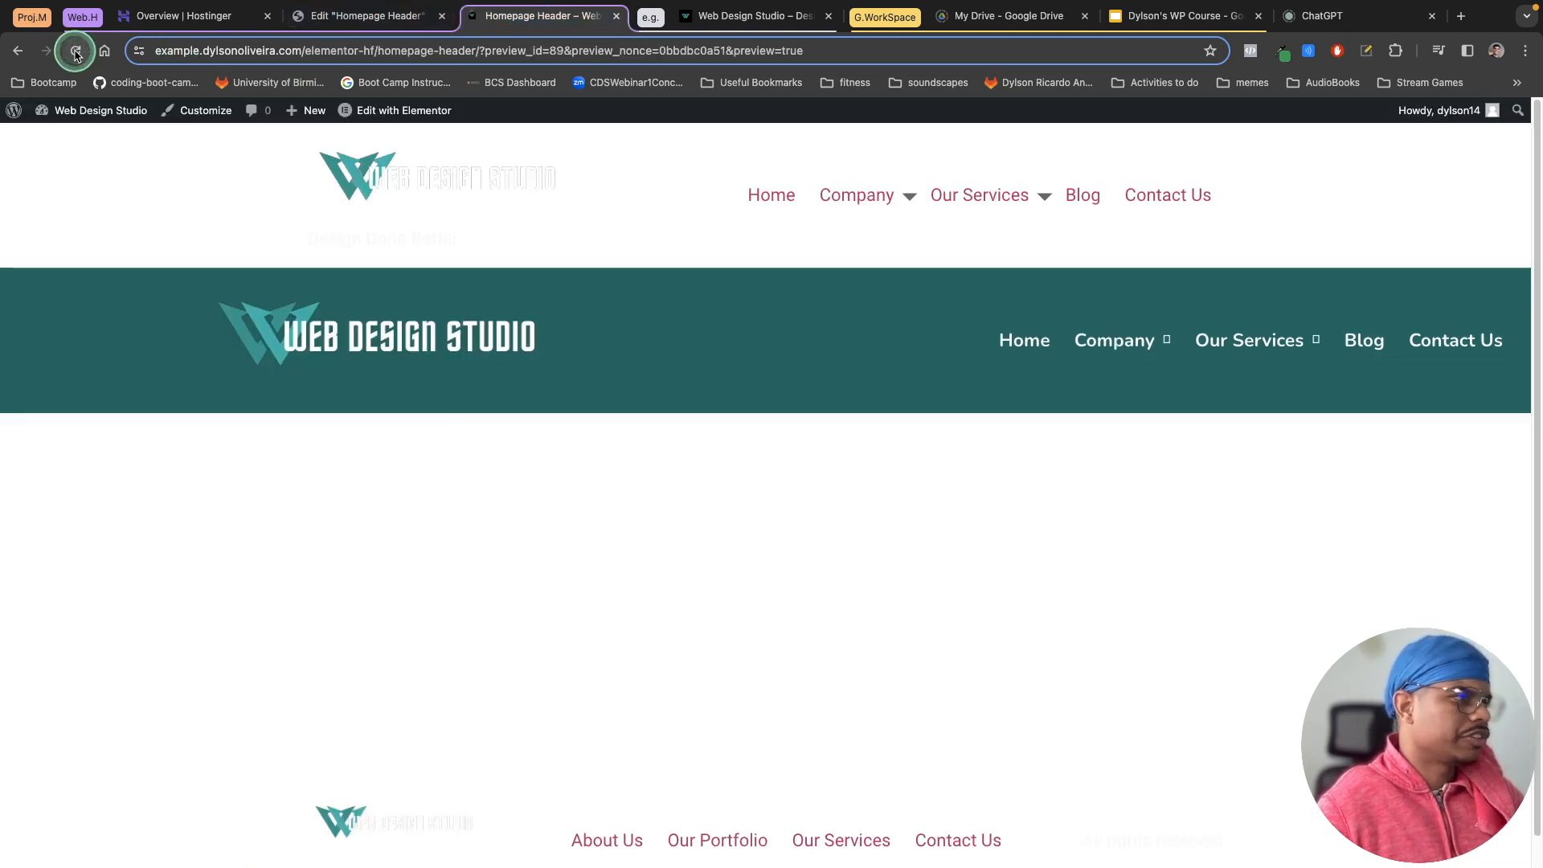
pyautogui.click(415, 176)
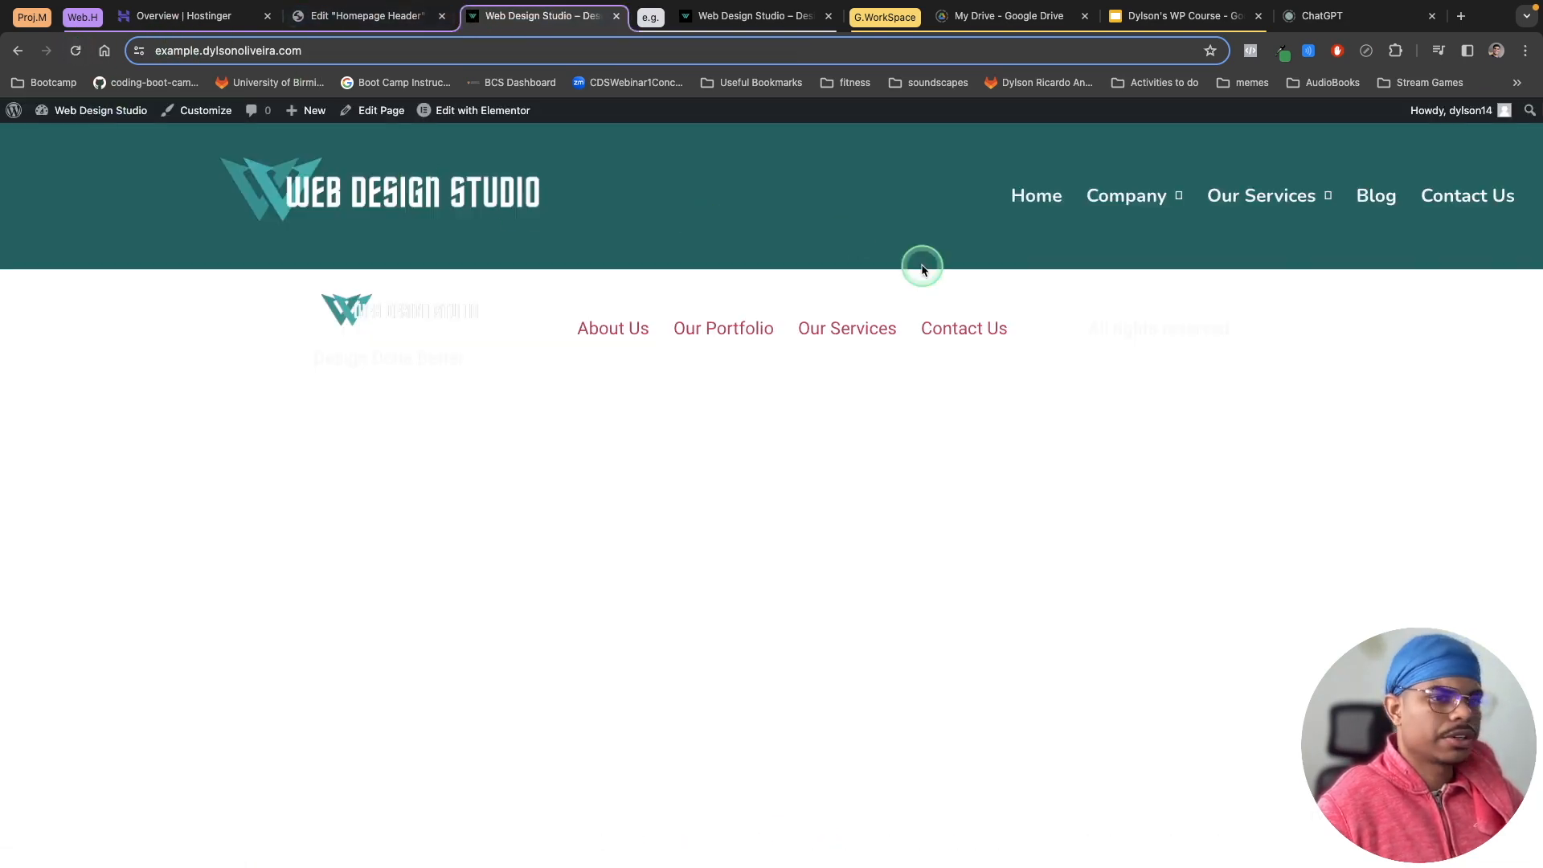
pyautogui.moveTo(1247, 179)
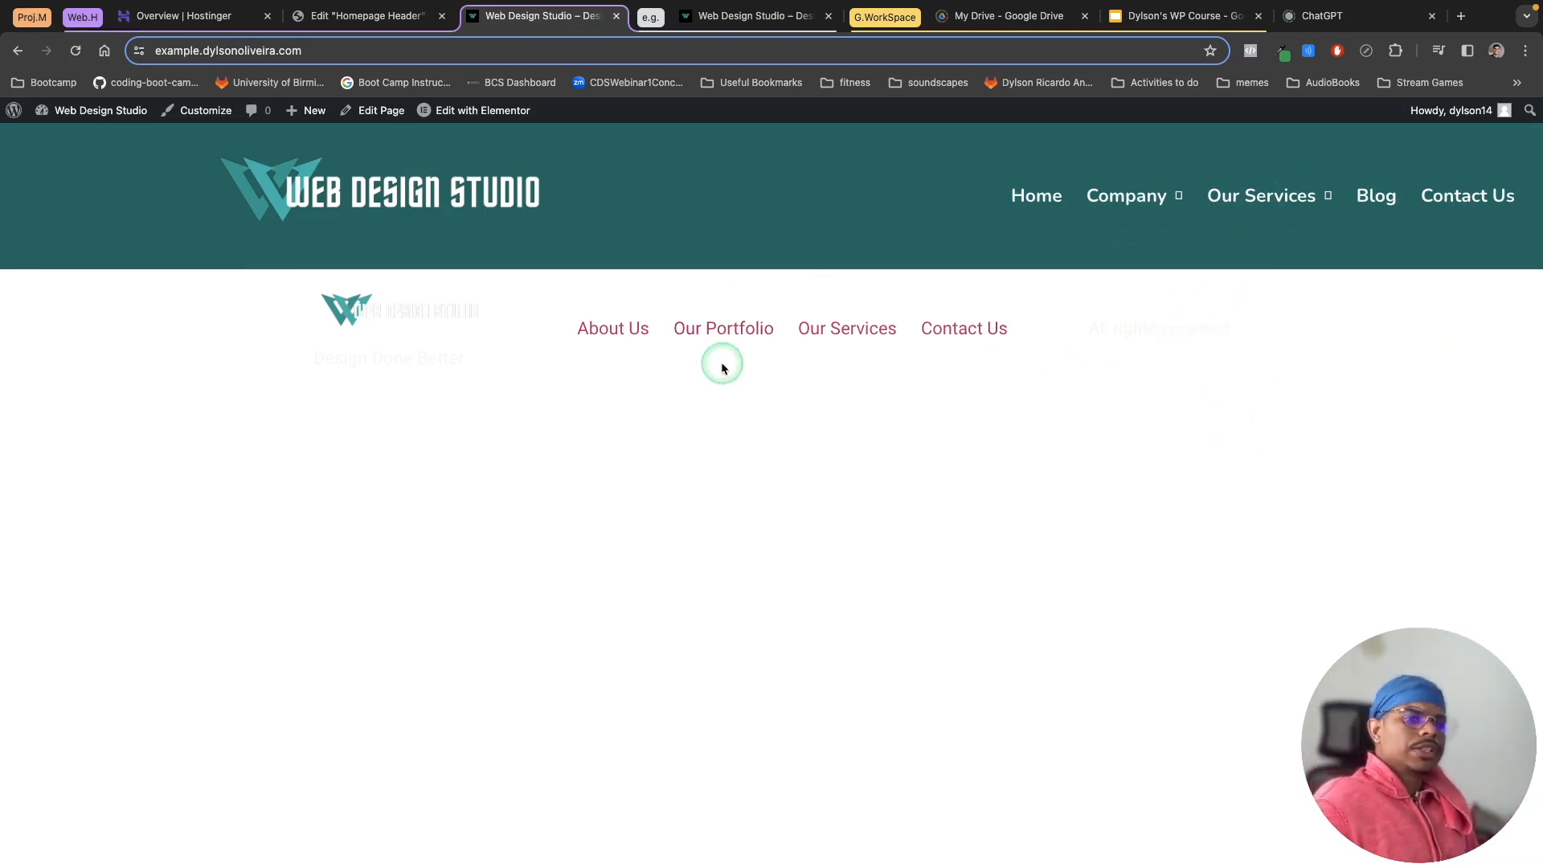
pyautogui.click(713, 17)
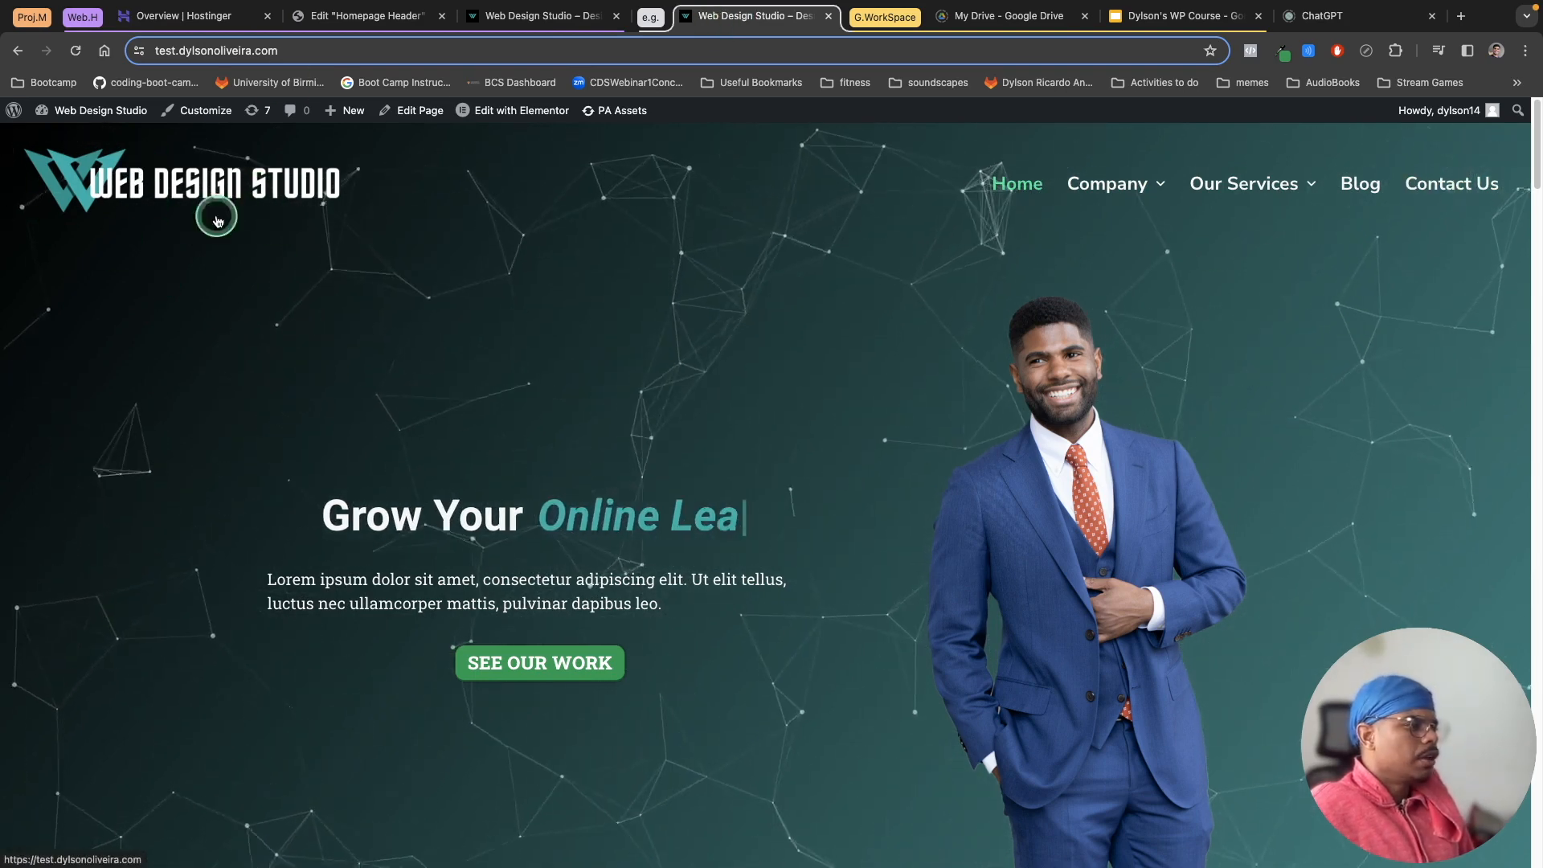
pyautogui.click(540, 26)
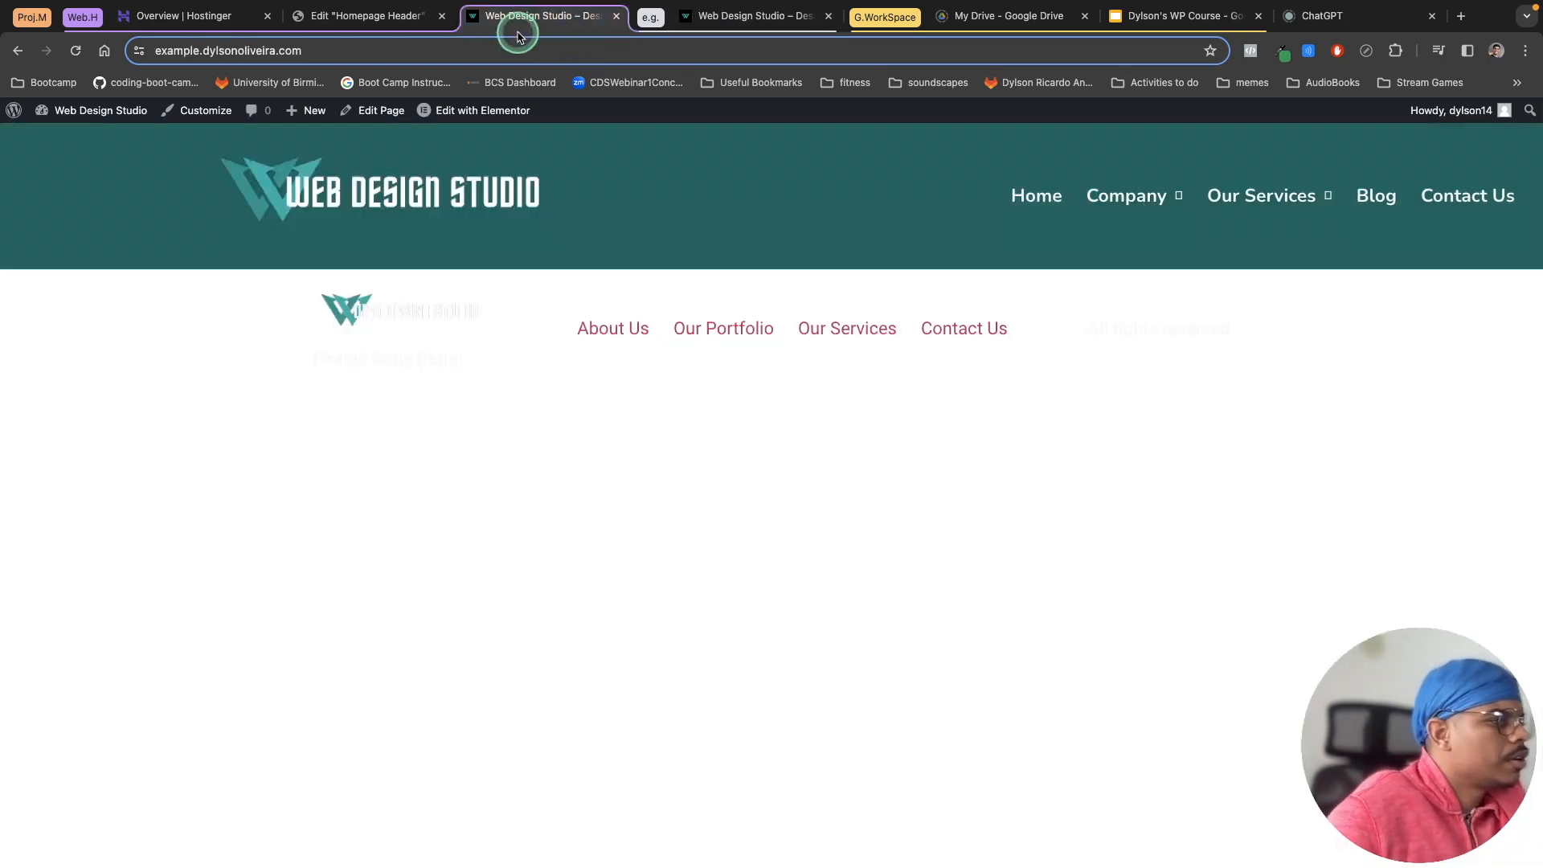
# Step: Align the site logo to the left in its container
pyautogui.click(368, 22)
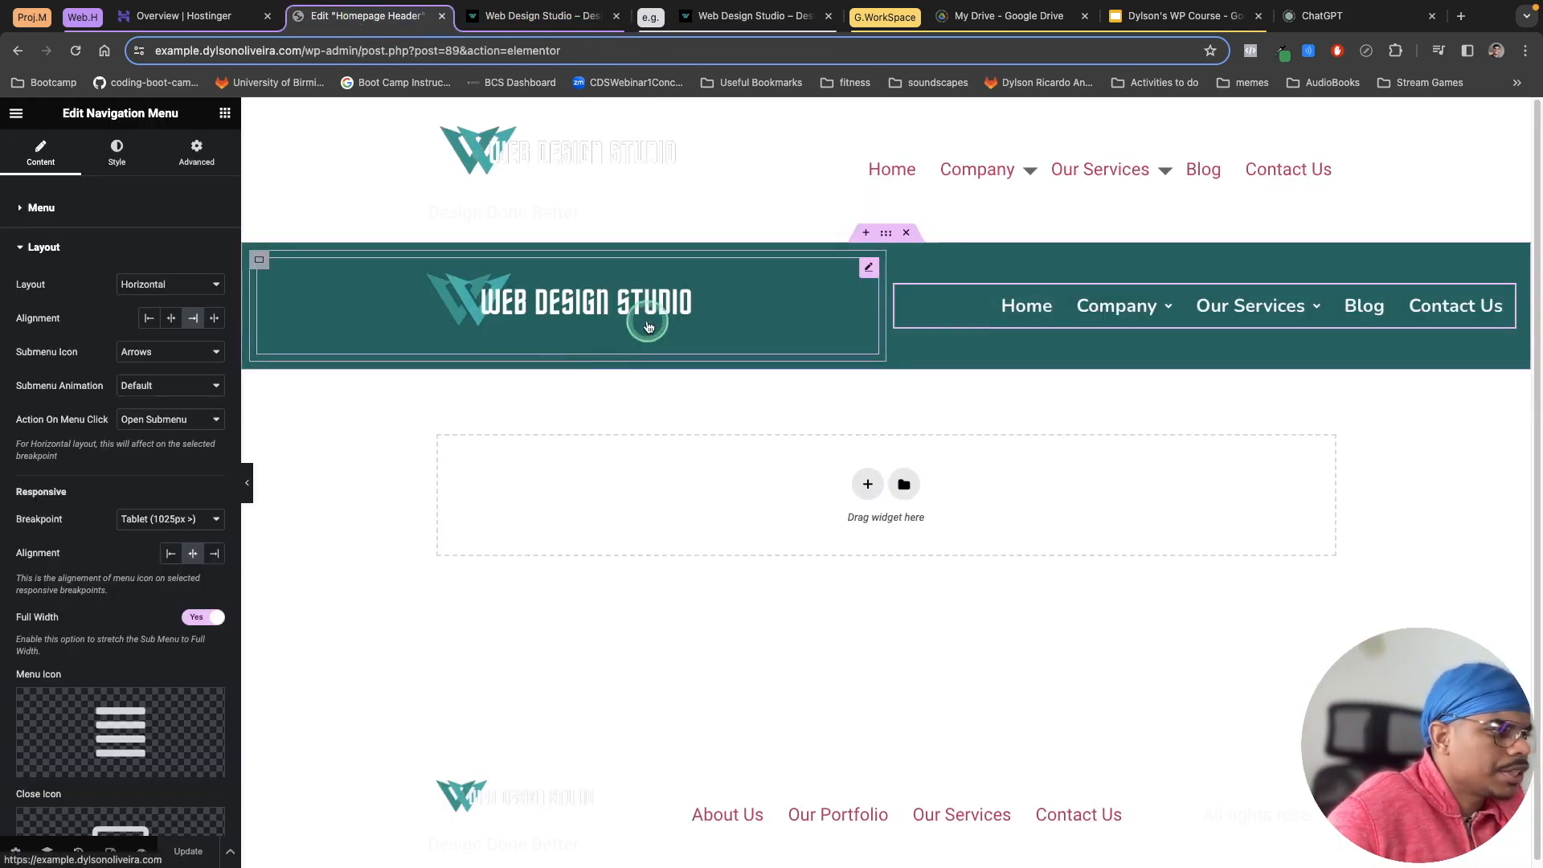
pyautogui.click(868, 269)
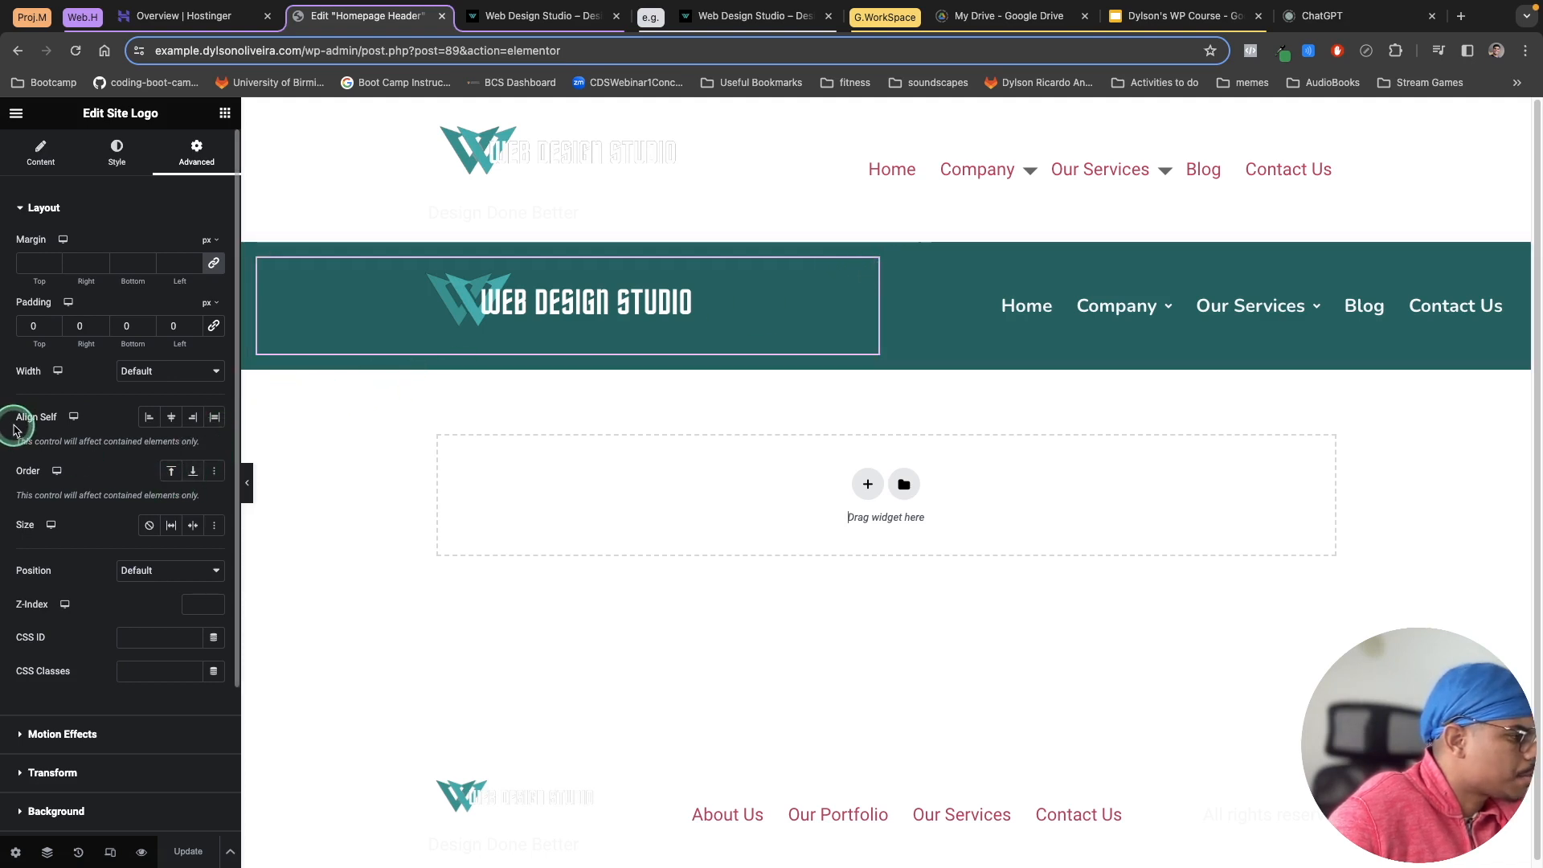
pyautogui.click(33, 165)
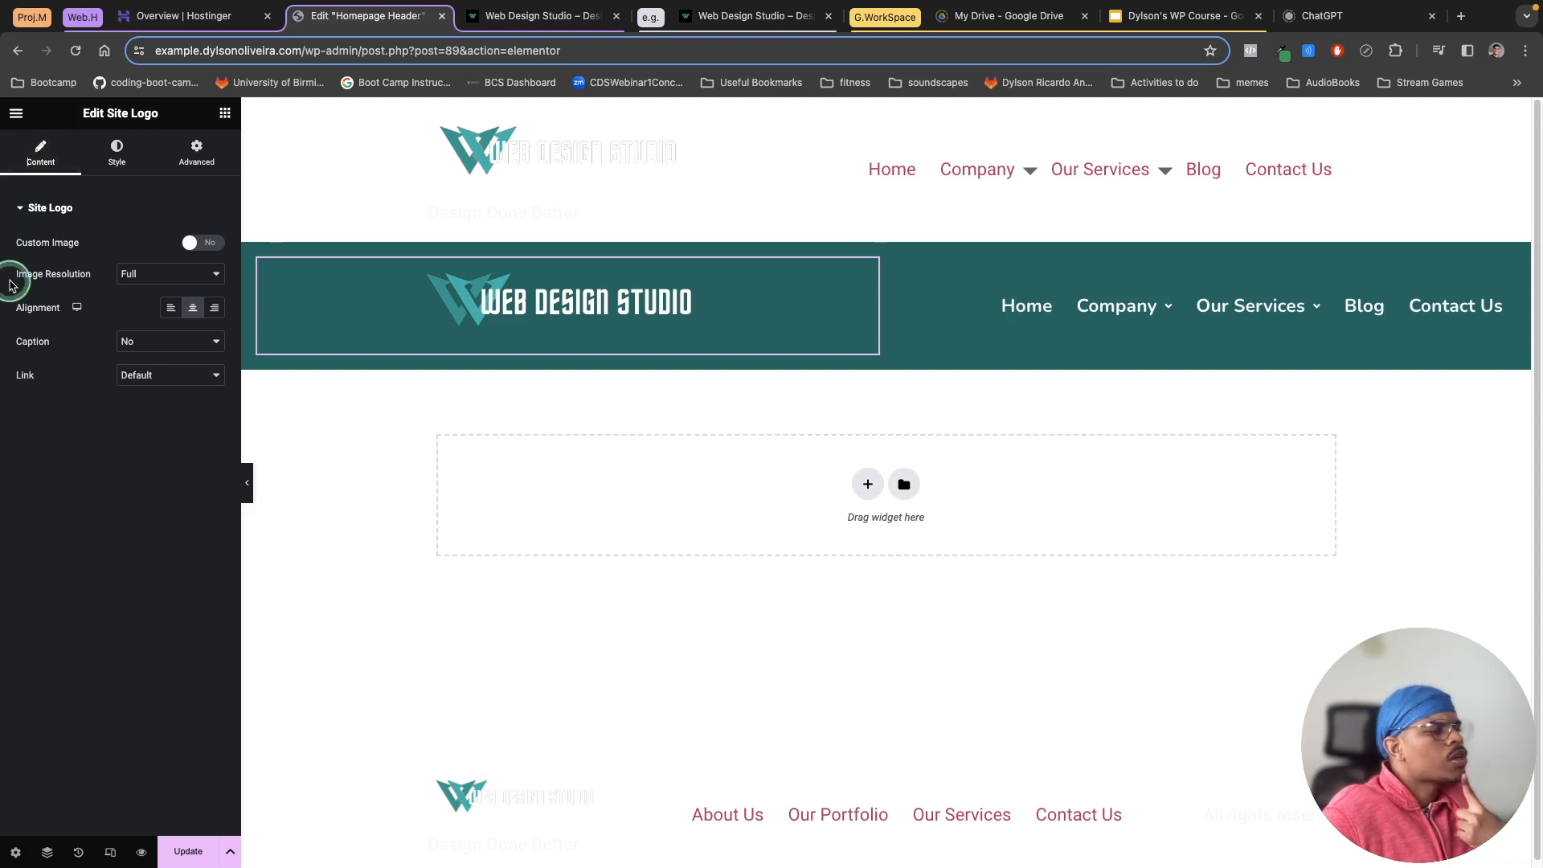
pyautogui.click(849, 292)
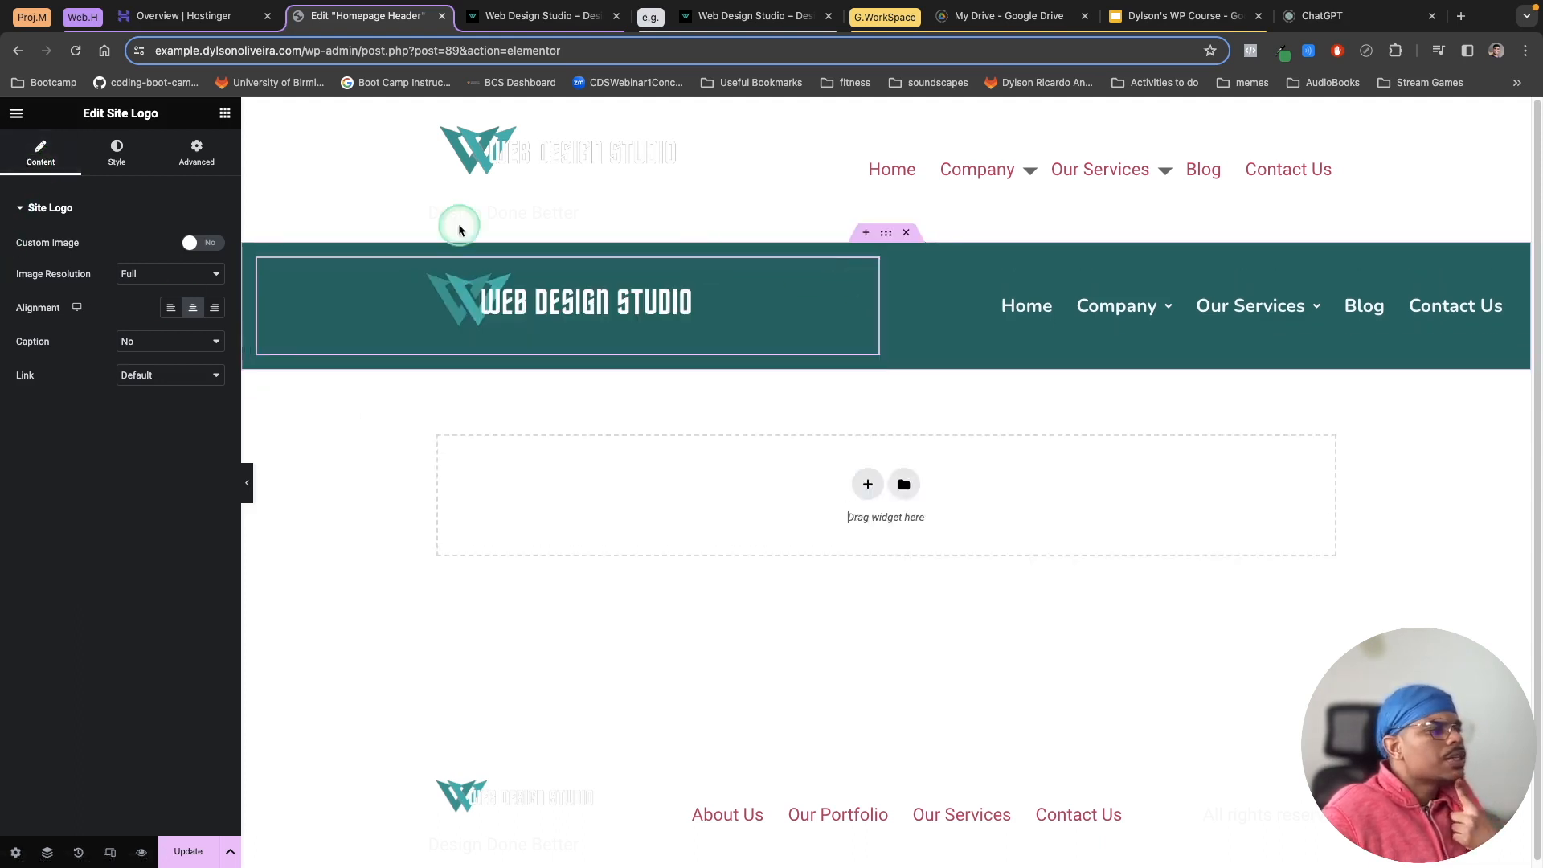
pyautogui.click(32, 158)
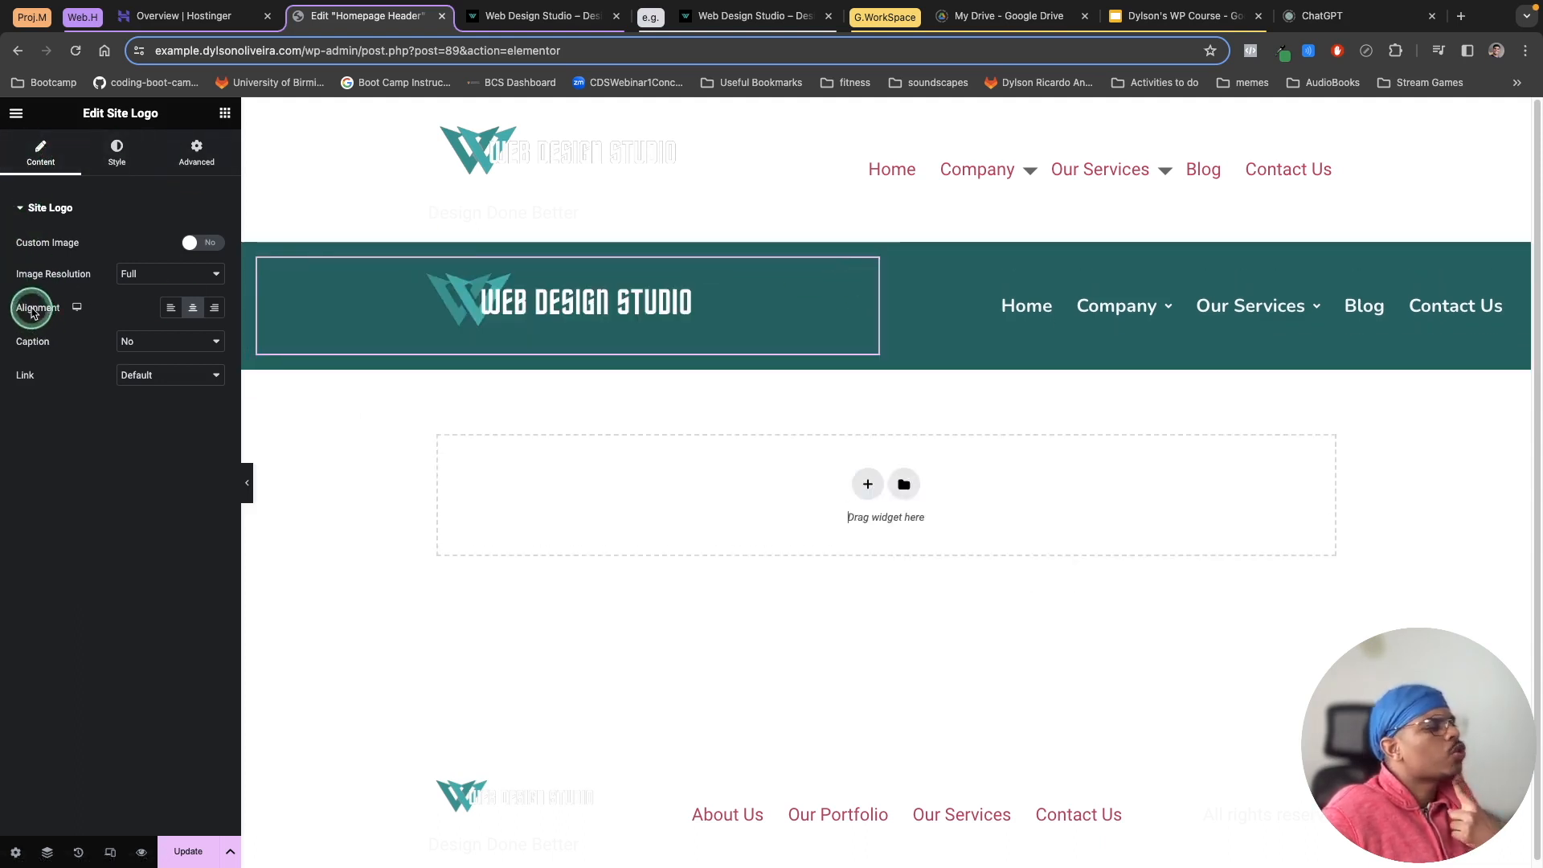
pyautogui.click(171, 307)
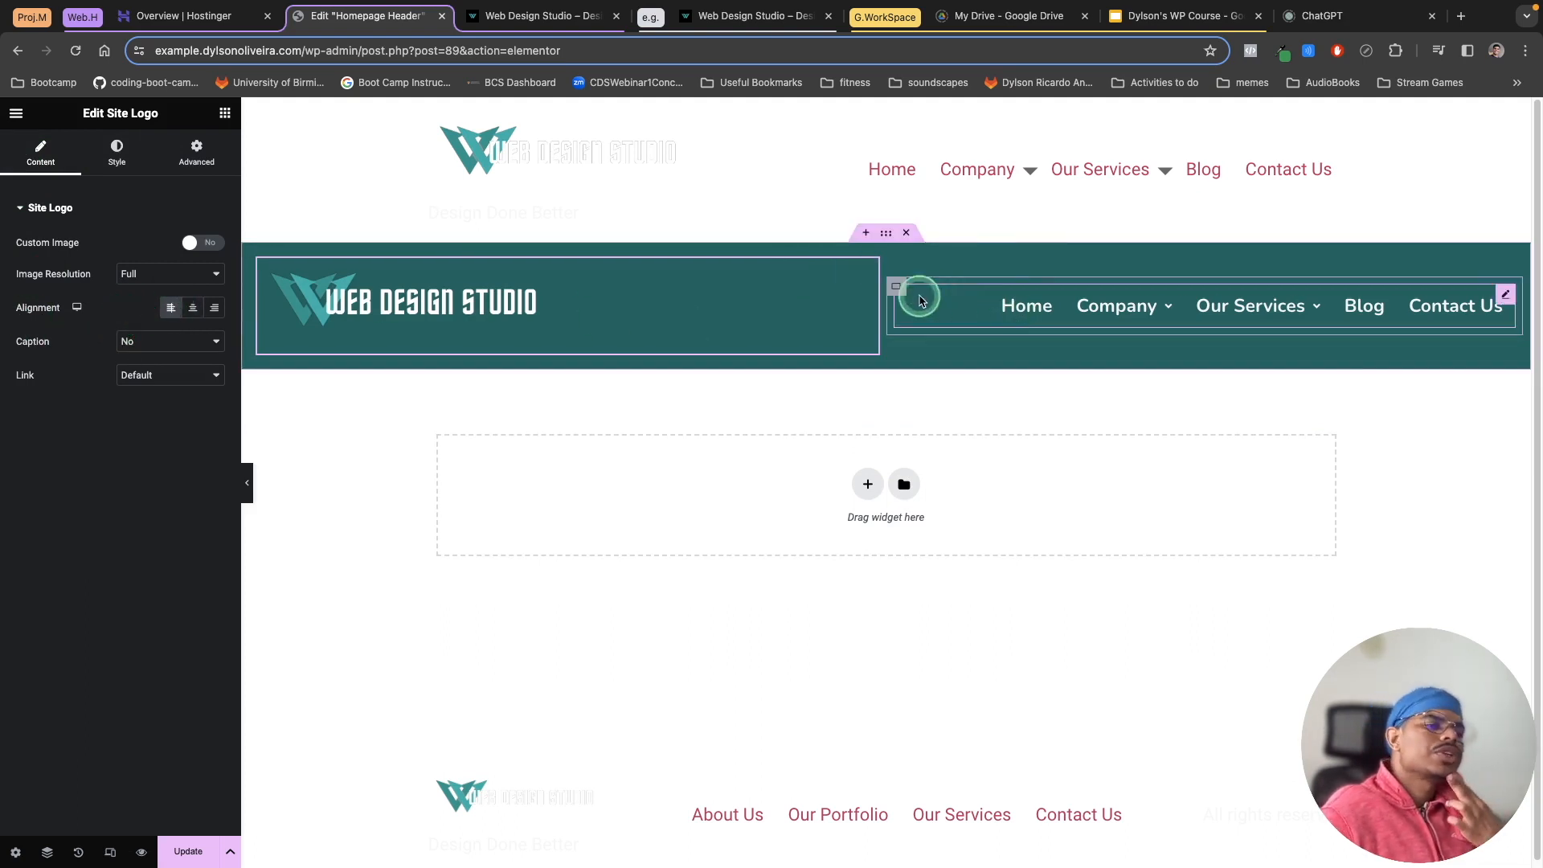
# Step: Review the navigation menu and logo settings, then compare the live header with the reference site
pyautogui.click(1507, 304)
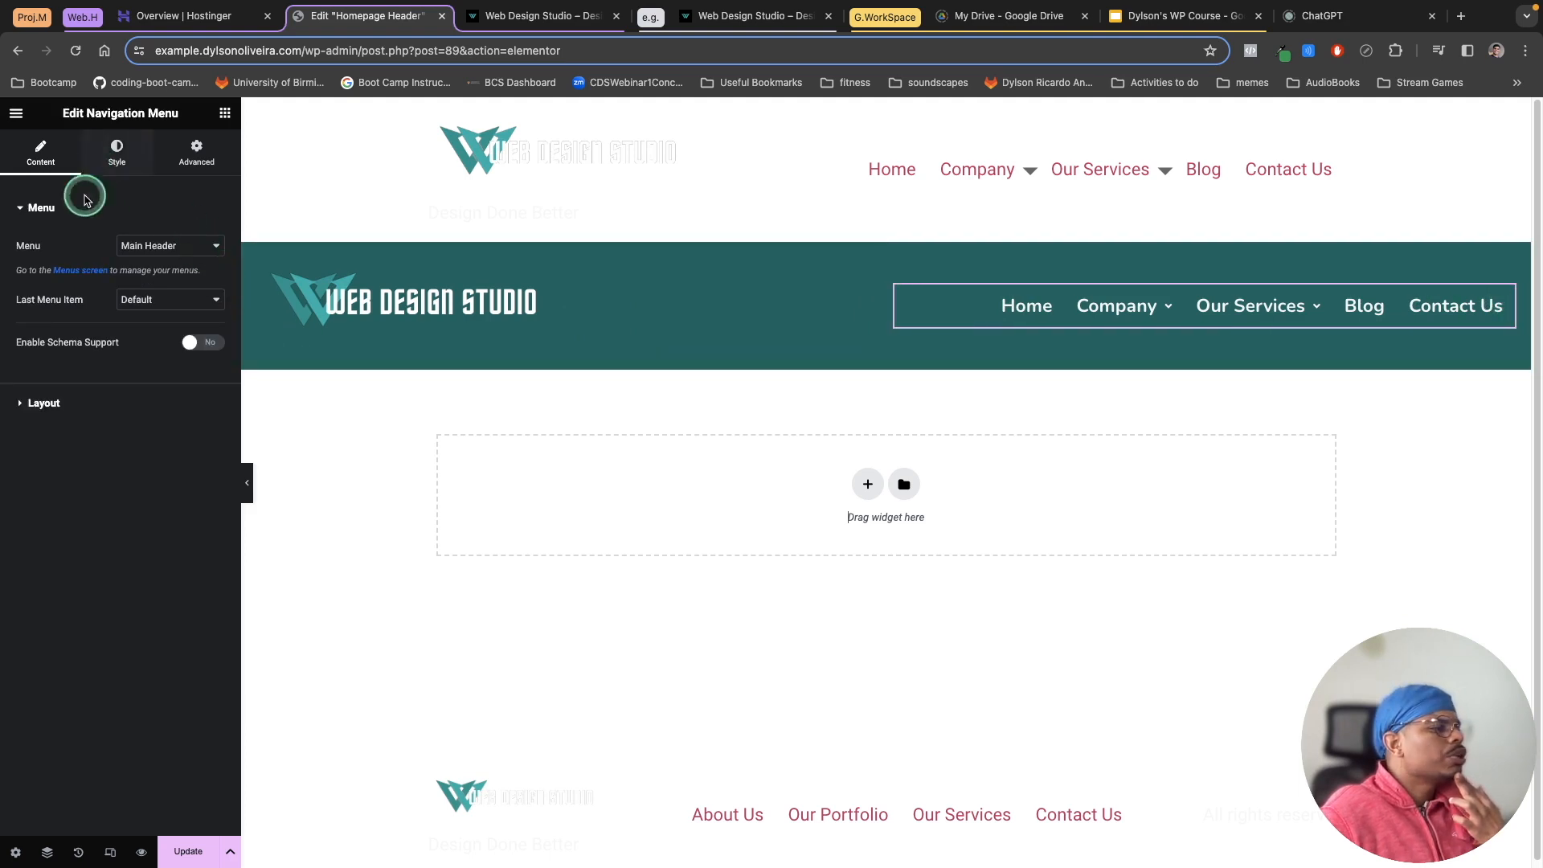
pyautogui.click(44, 403)
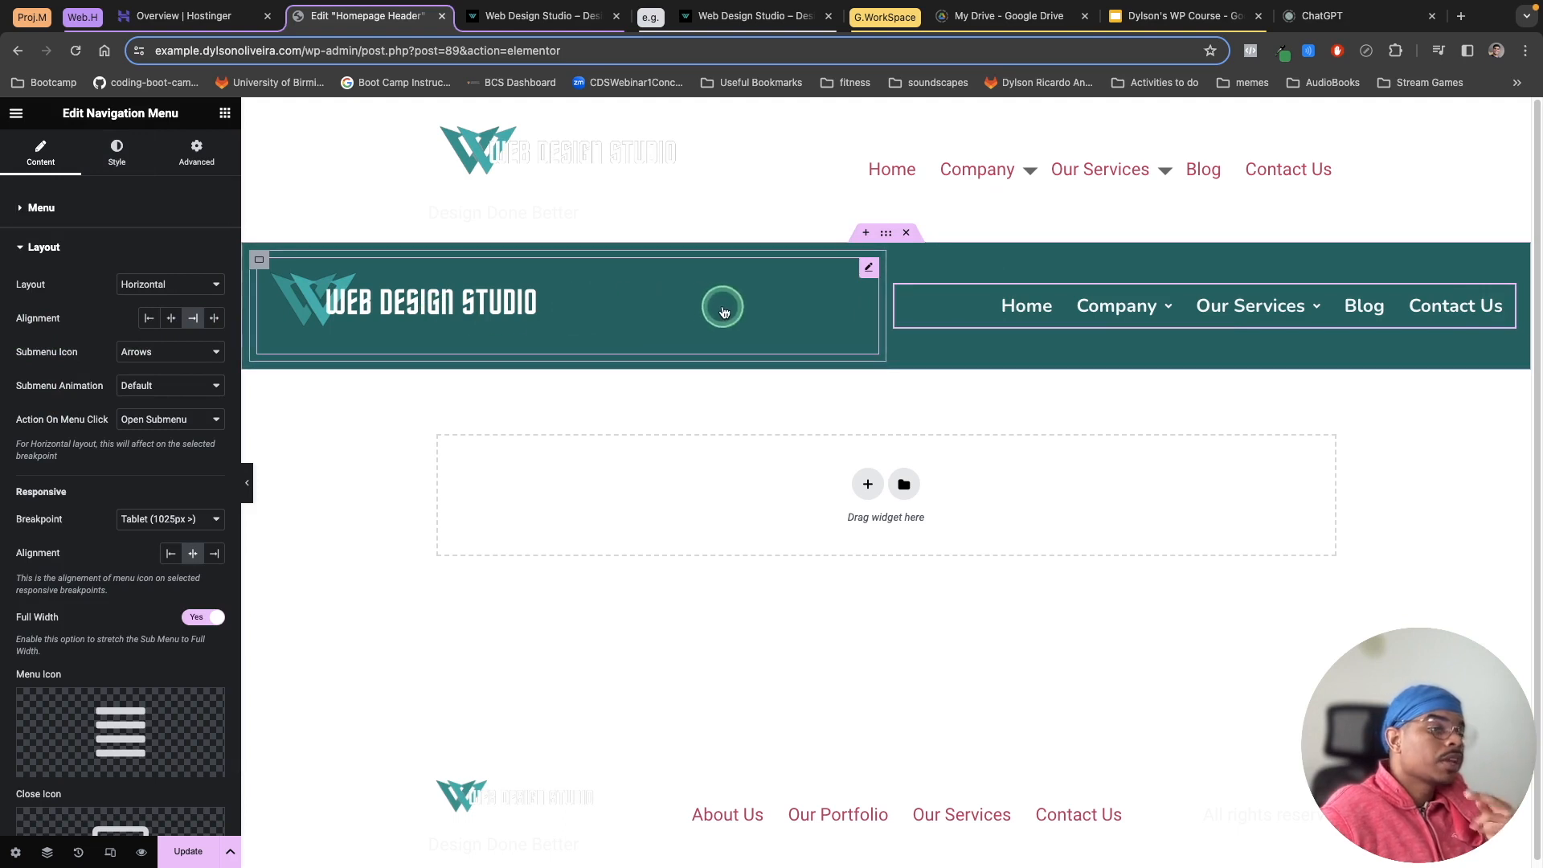
pyautogui.click(868, 270)
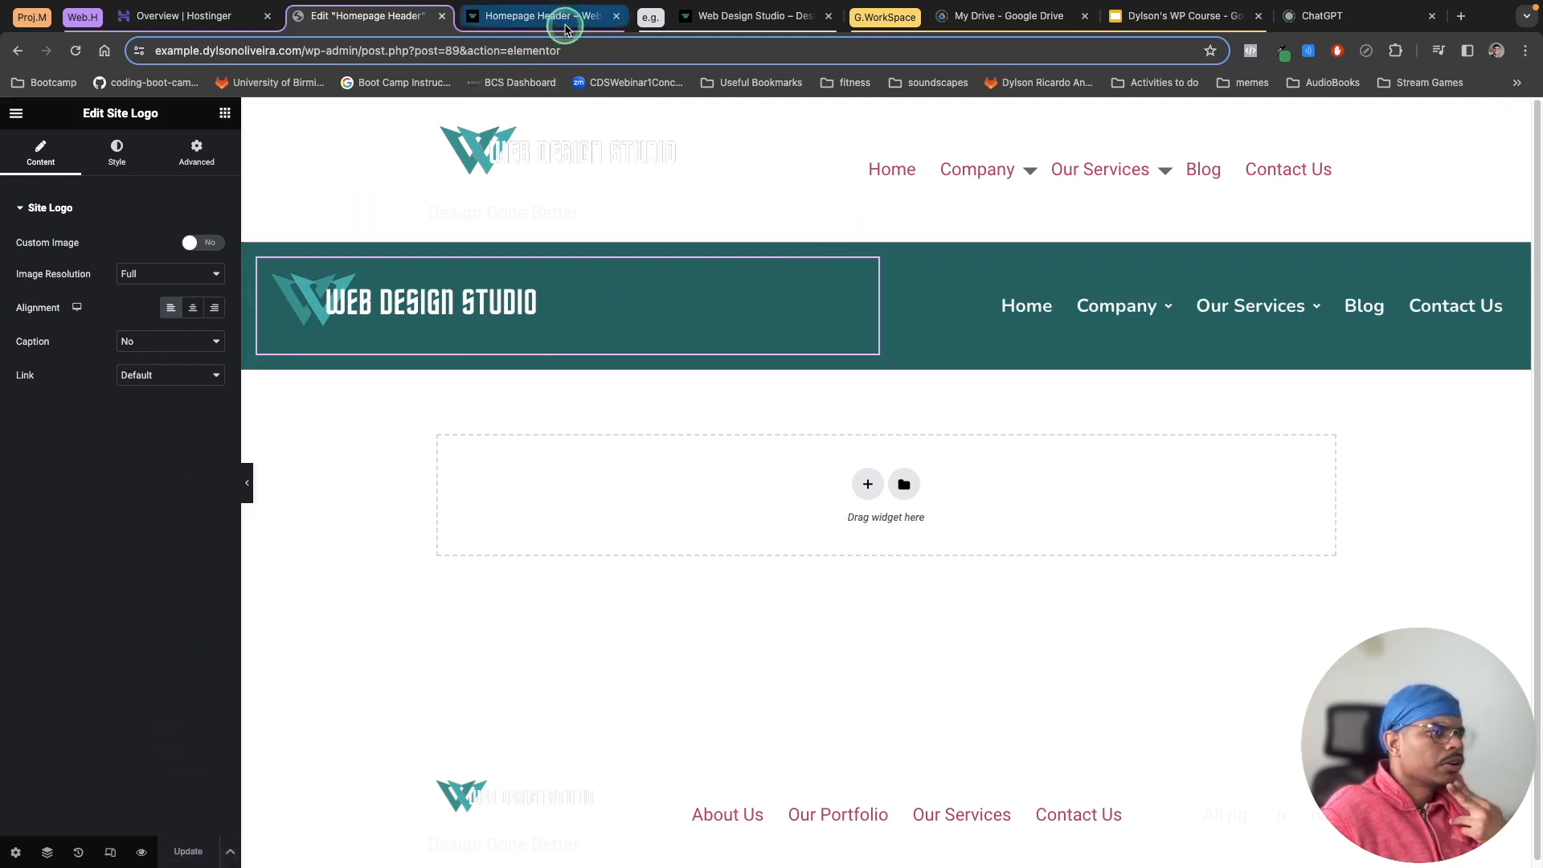
pyautogui.click(565, 24)
pyautogui.click(370, 193)
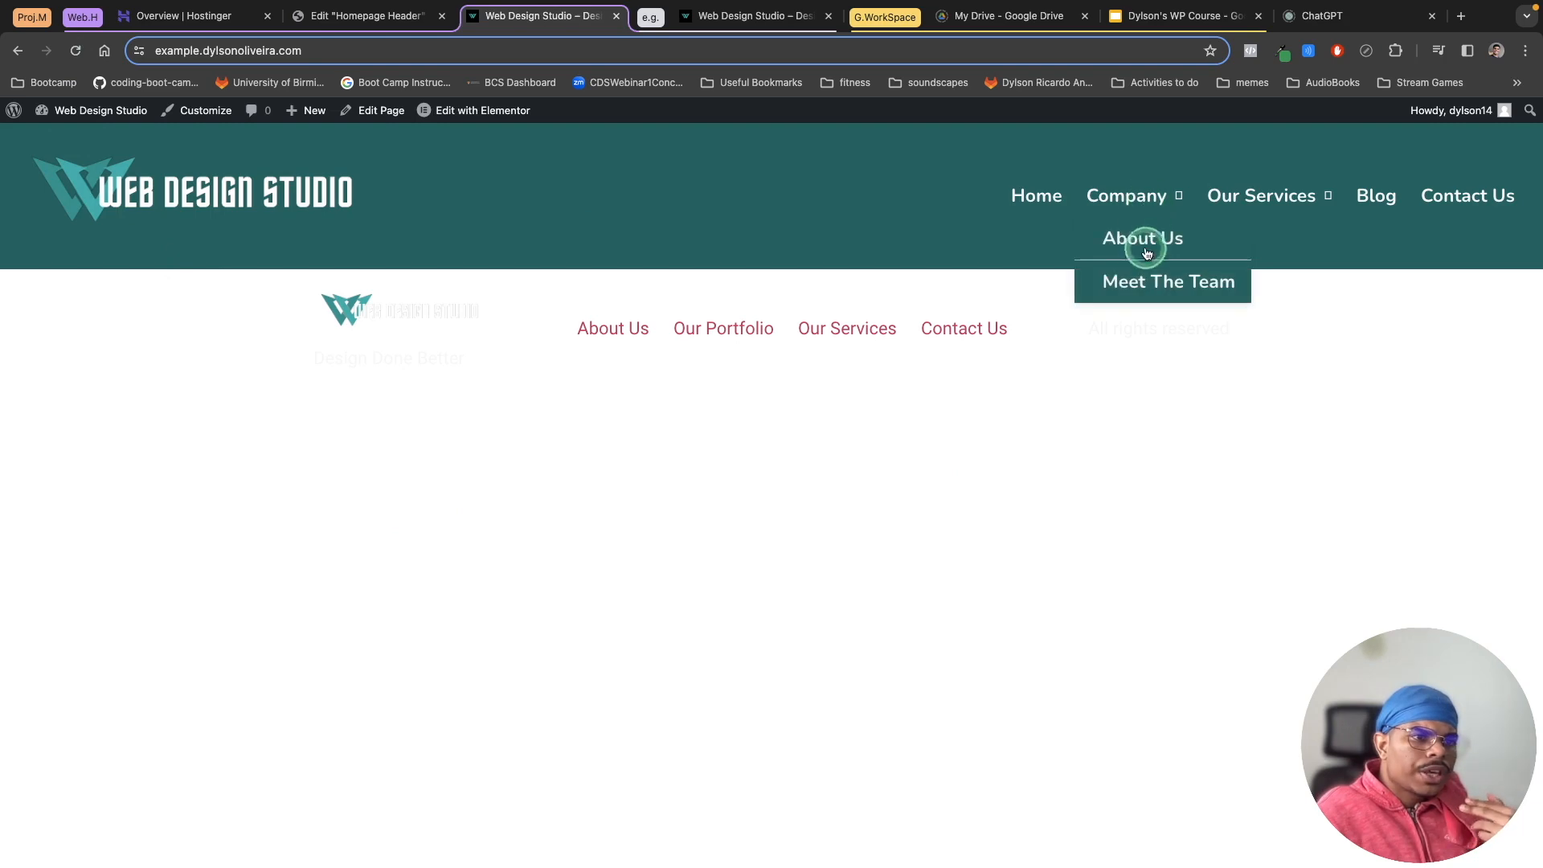
pyautogui.moveTo(1303, 177)
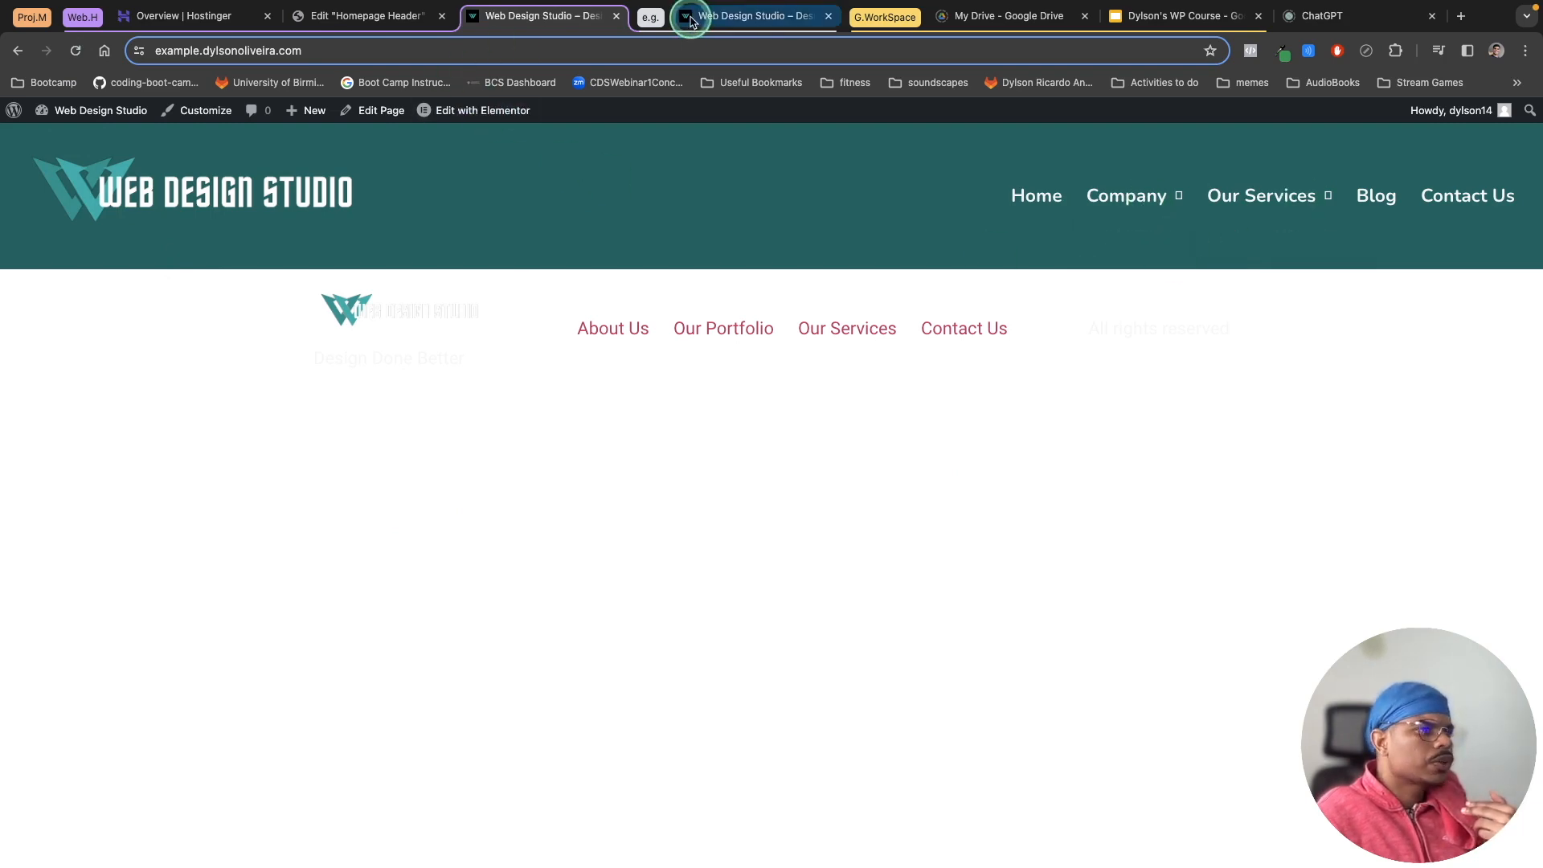
pyautogui.click(704, 20)
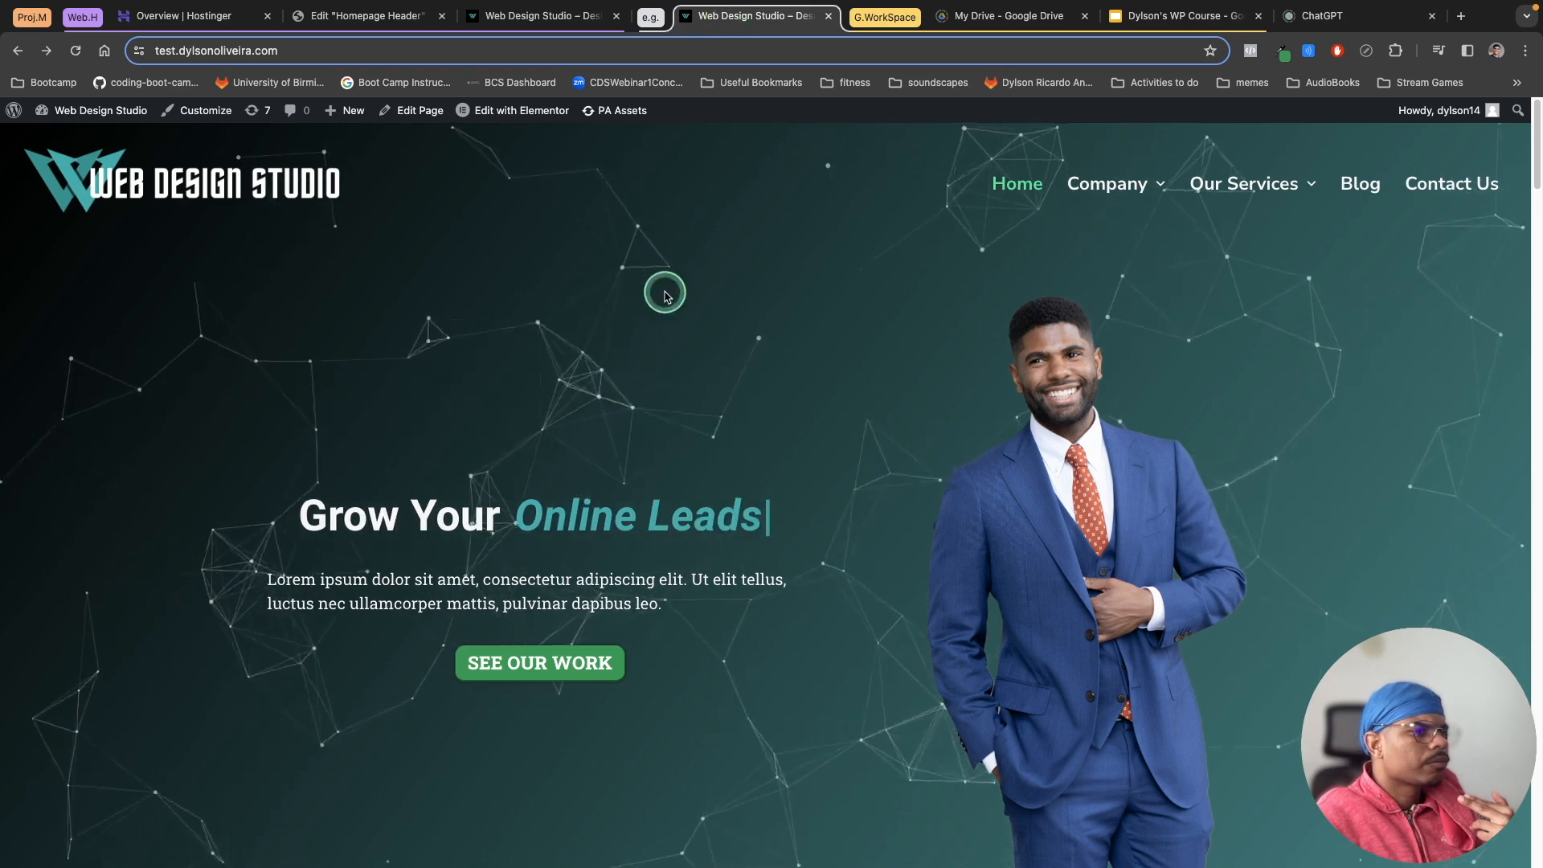
# Step: Compare the reference site's header with the live site's header, then return to the header template editor
pyautogui.scroll(-3, 664, 293)
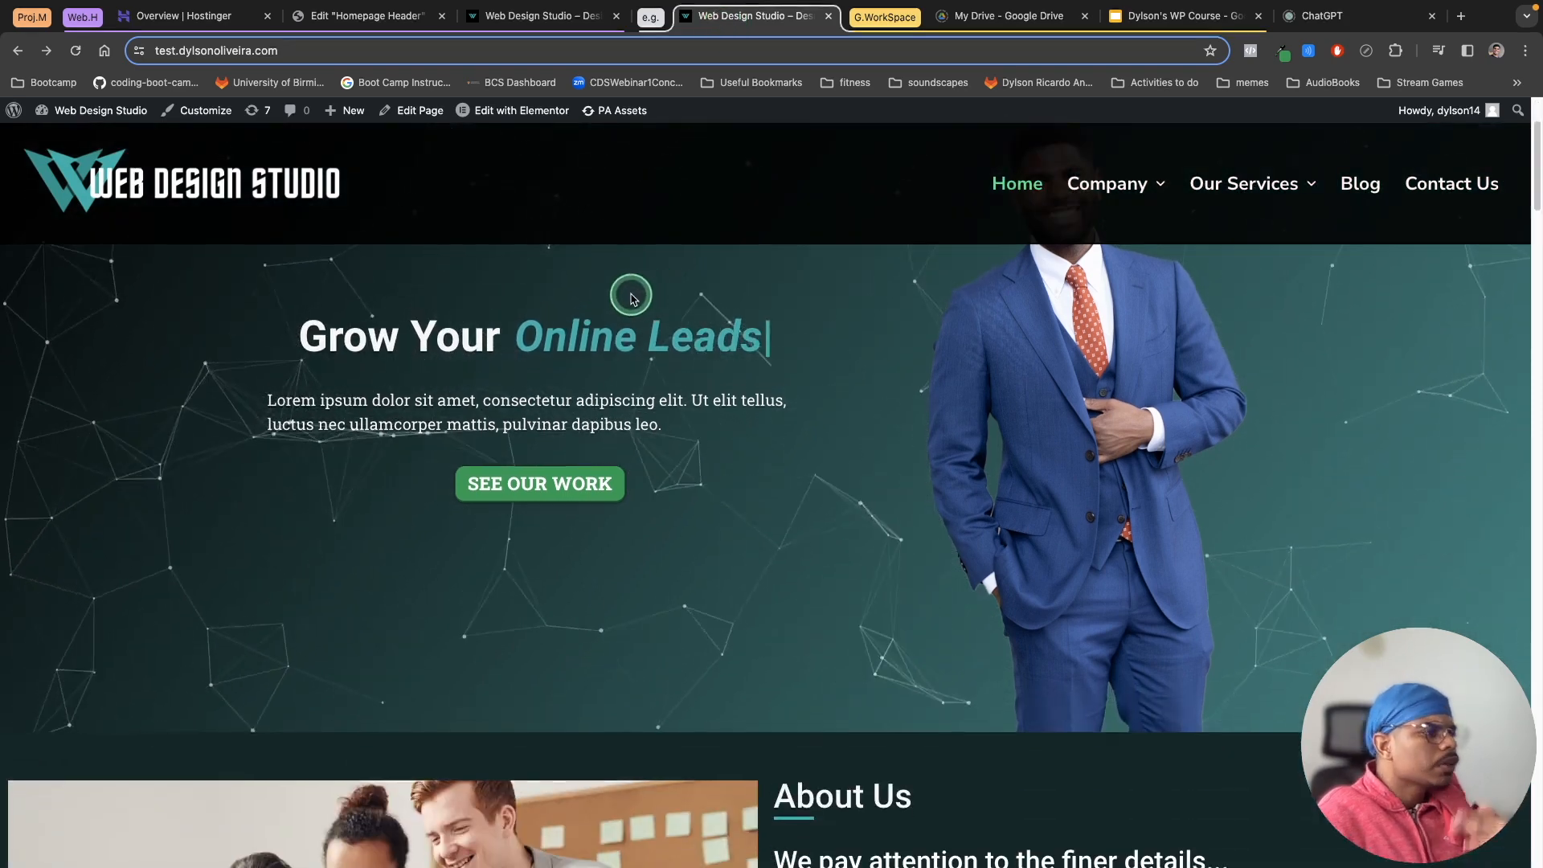
pyautogui.click(532, 16)
pyautogui.moveTo(1153, 197)
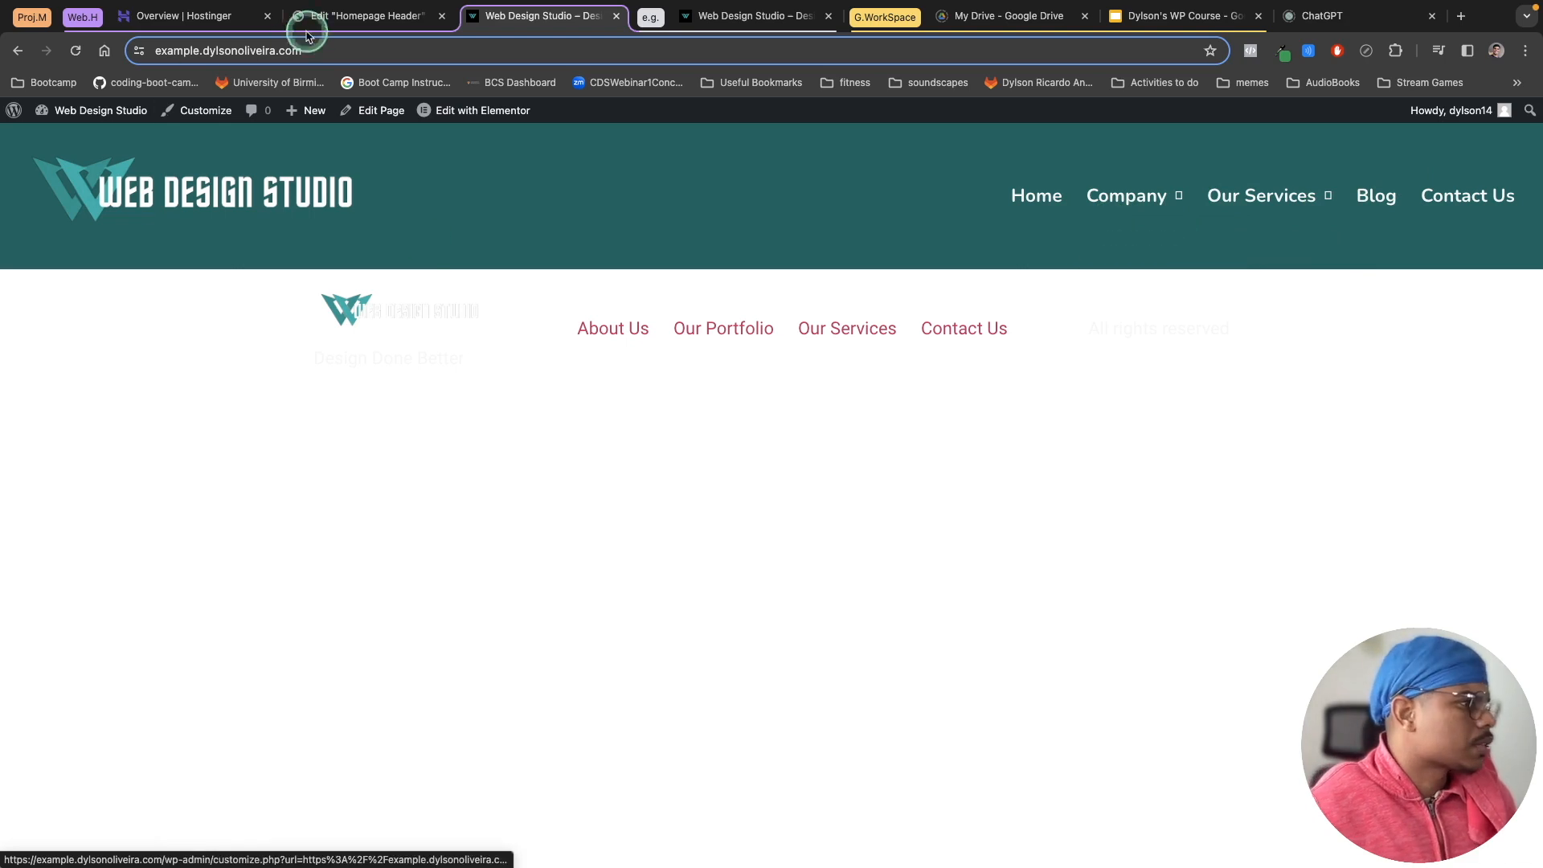
pyautogui.click(354, 16)
pyautogui.moveTo(1170, 314)
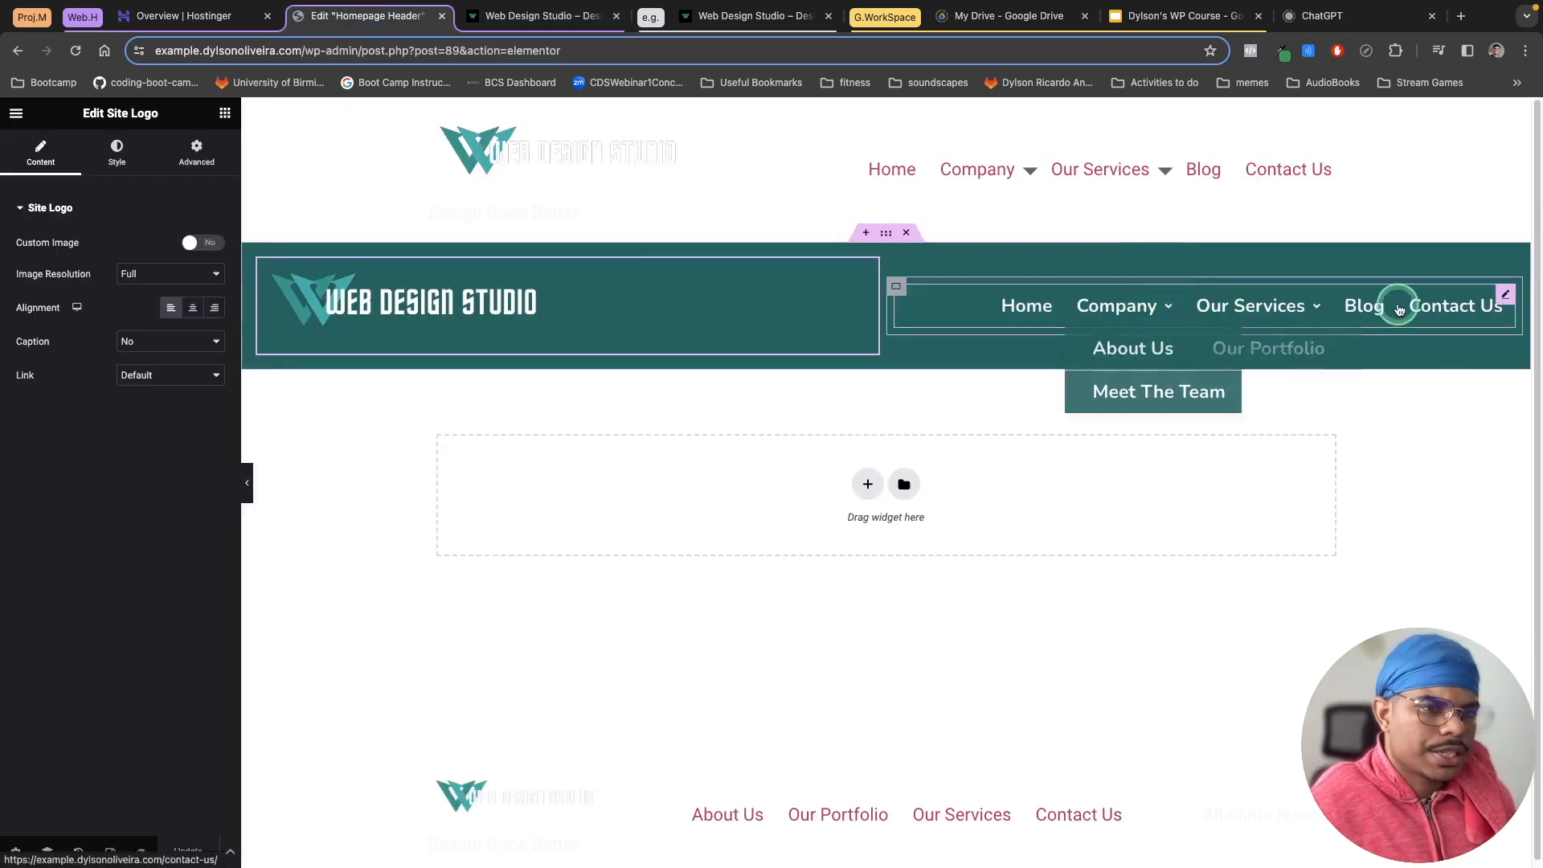
# Step: Set the navigation menu's submenu icon to Plus Sign and update the template
pyautogui.click(1505, 294)
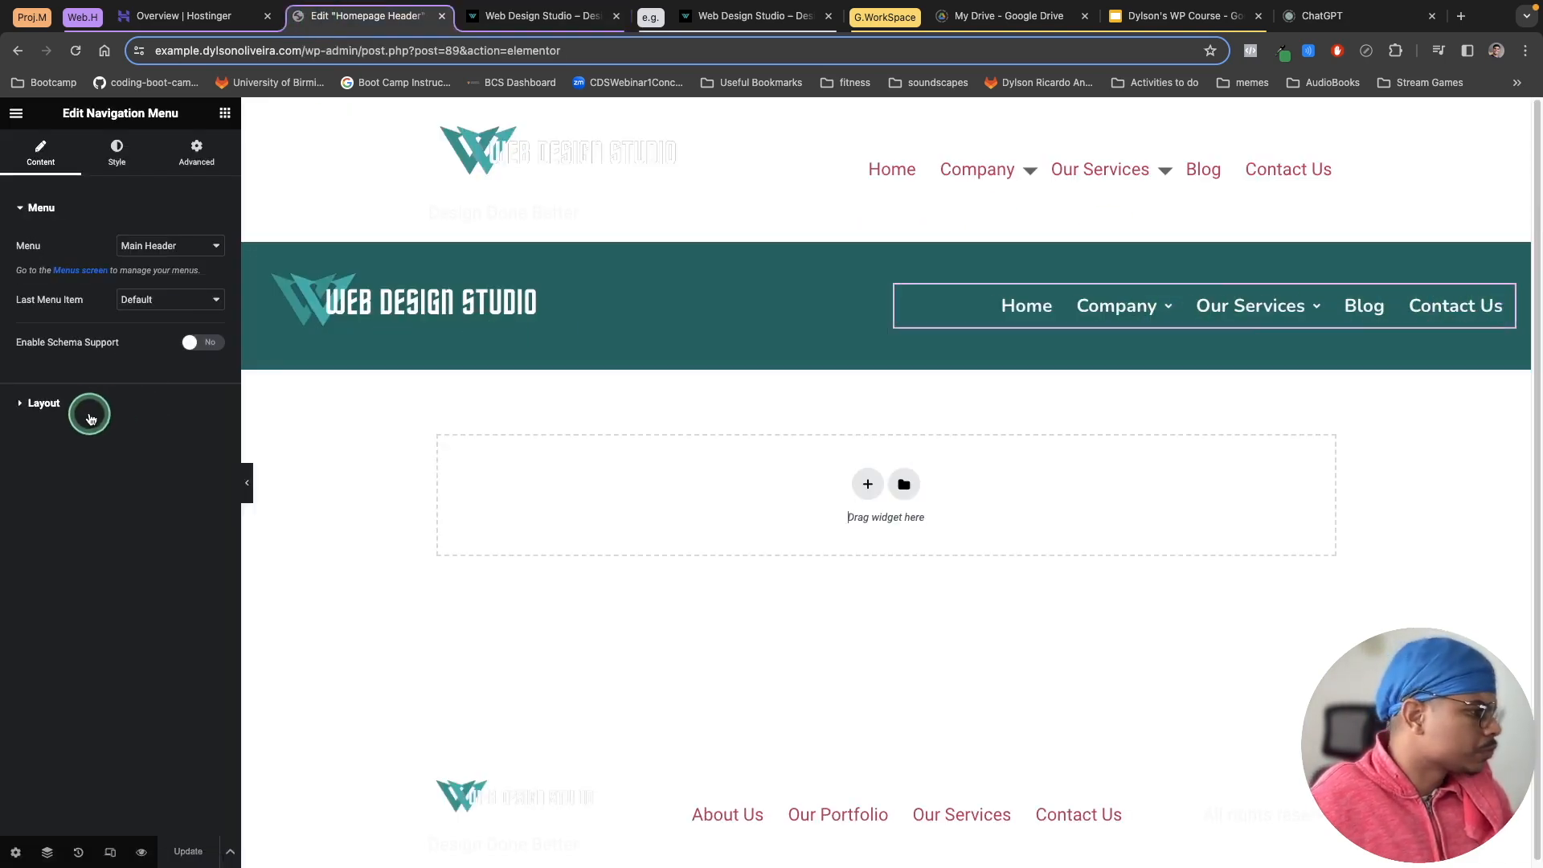
pyautogui.click(49, 411)
pyautogui.scroll(-2, 57, 409)
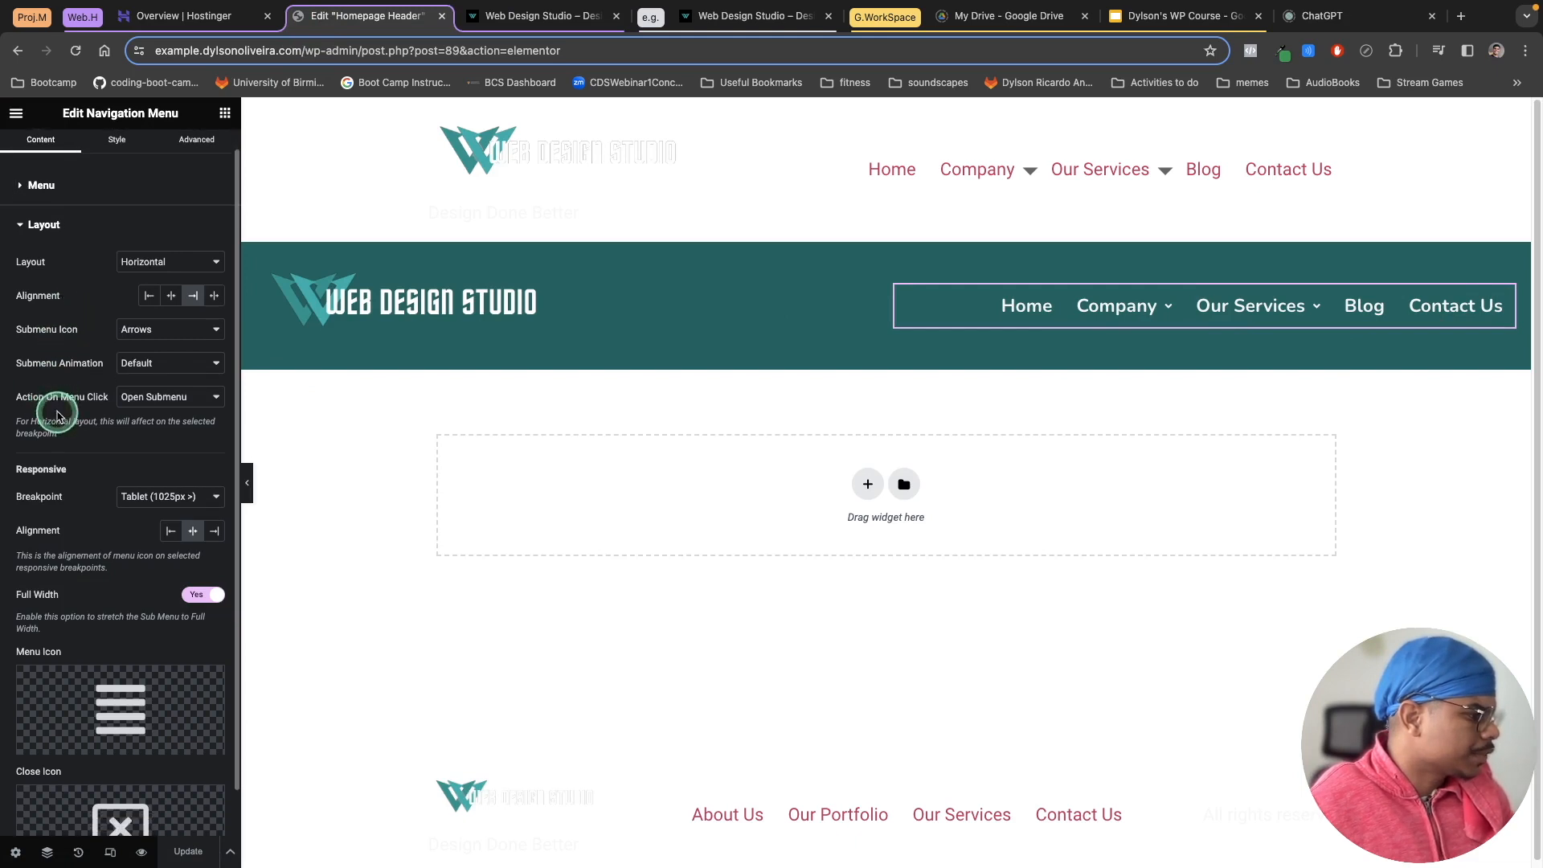
pyautogui.scroll(1, 86, 562)
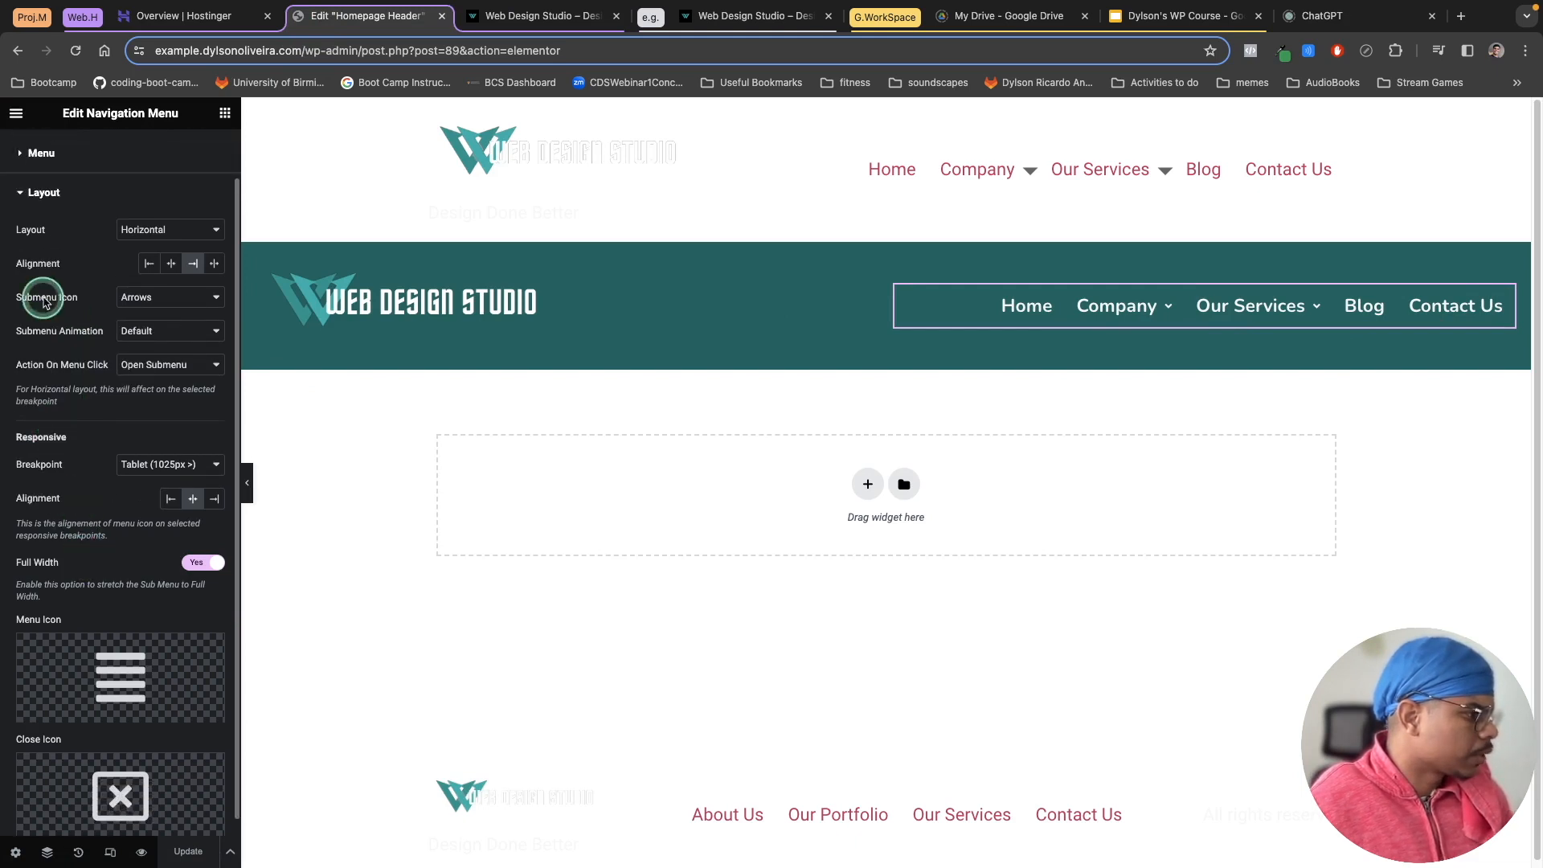
pyautogui.click(129, 299)
pyautogui.click(150, 314)
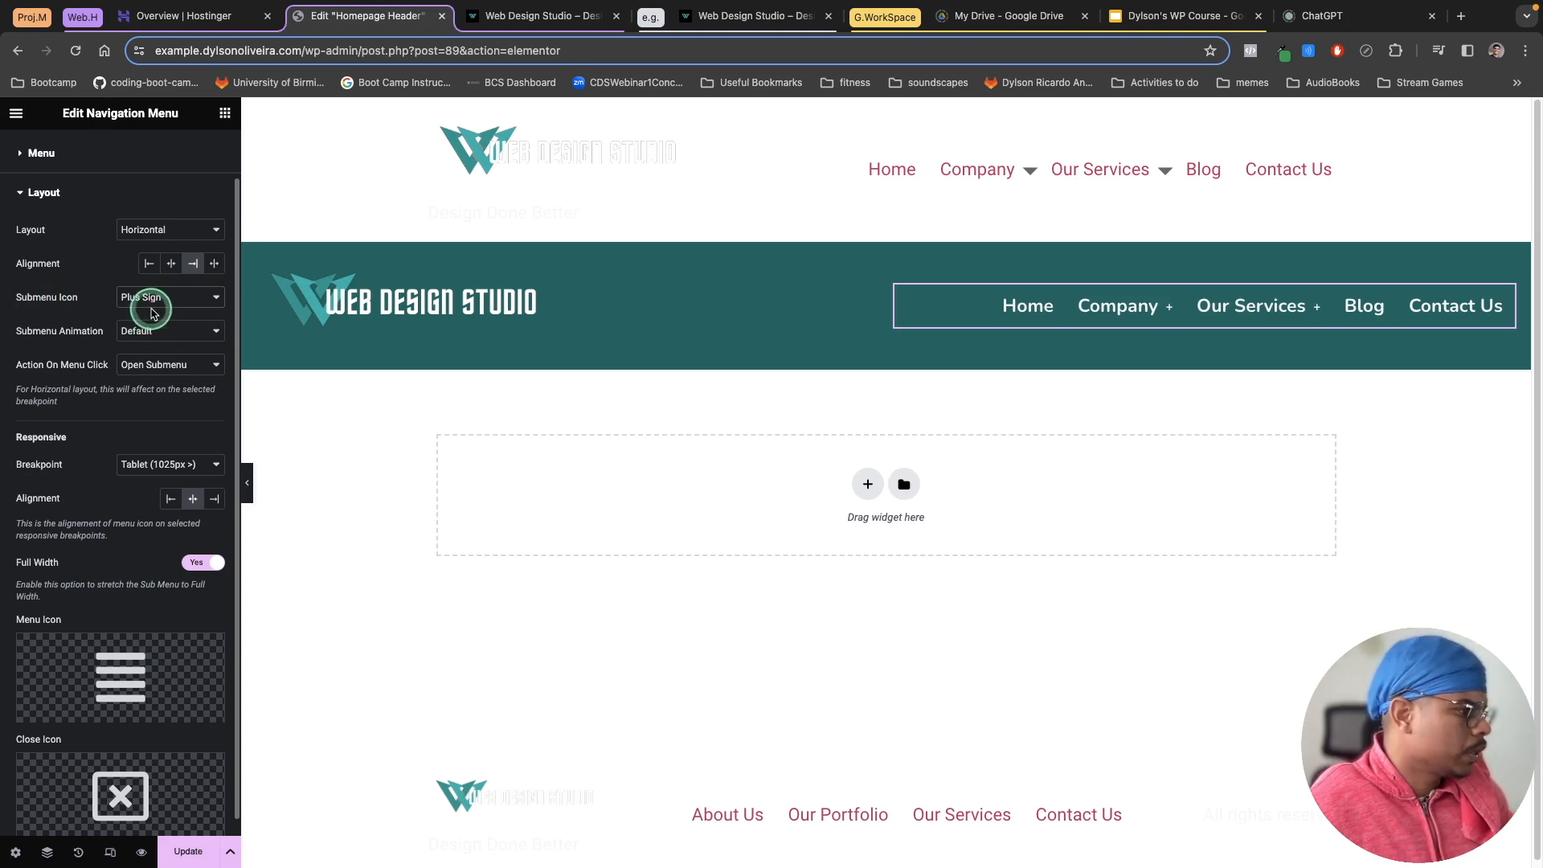
pyautogui.click(194, 851)
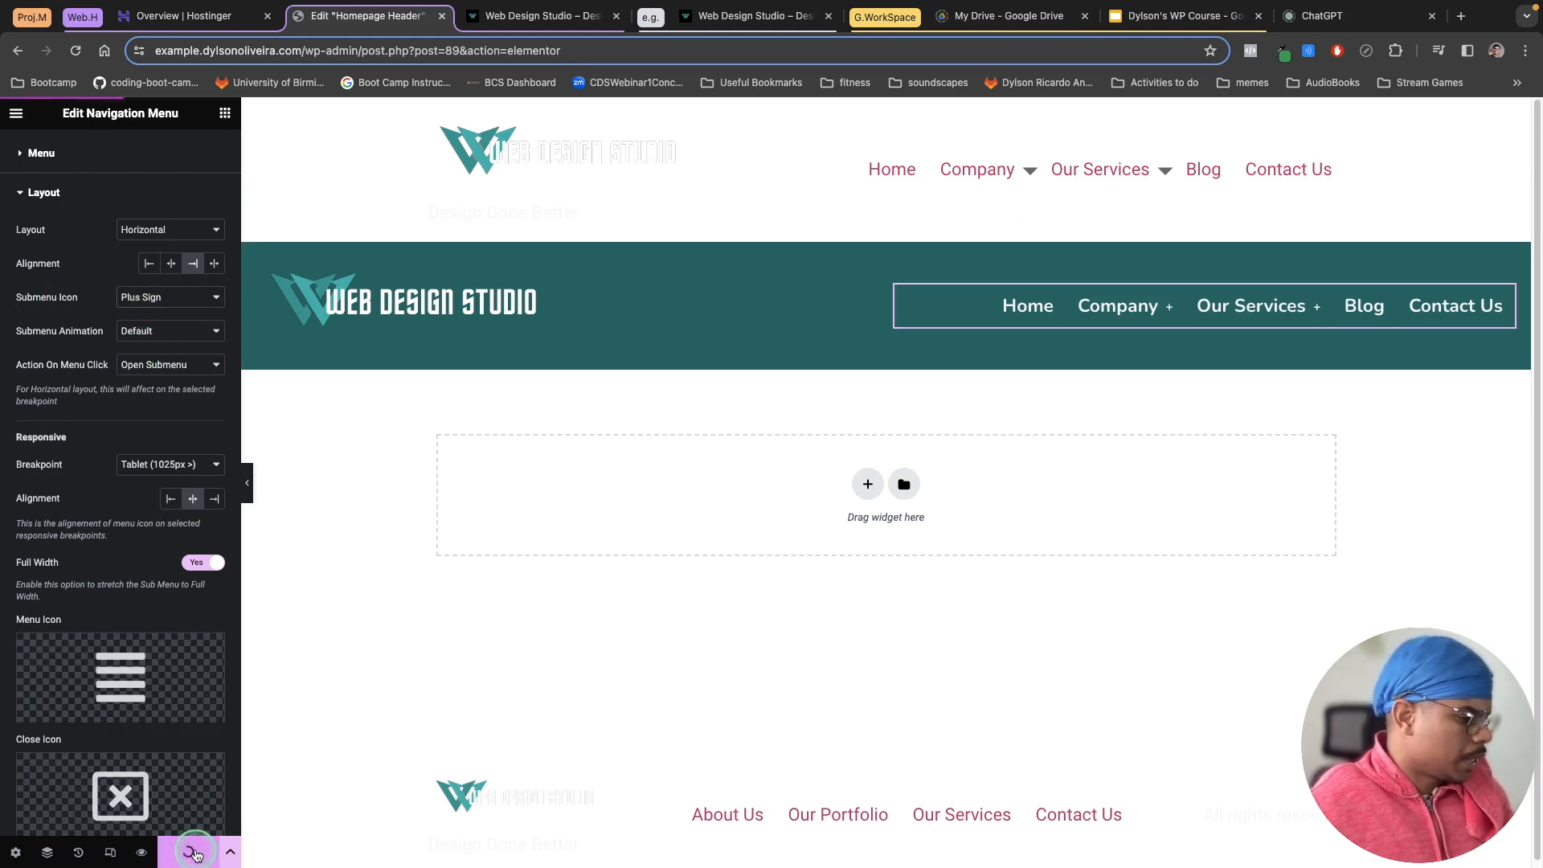
# Step: Reload the header template preview and check the menu icons on the live site
pyautogui.click(509, 24)
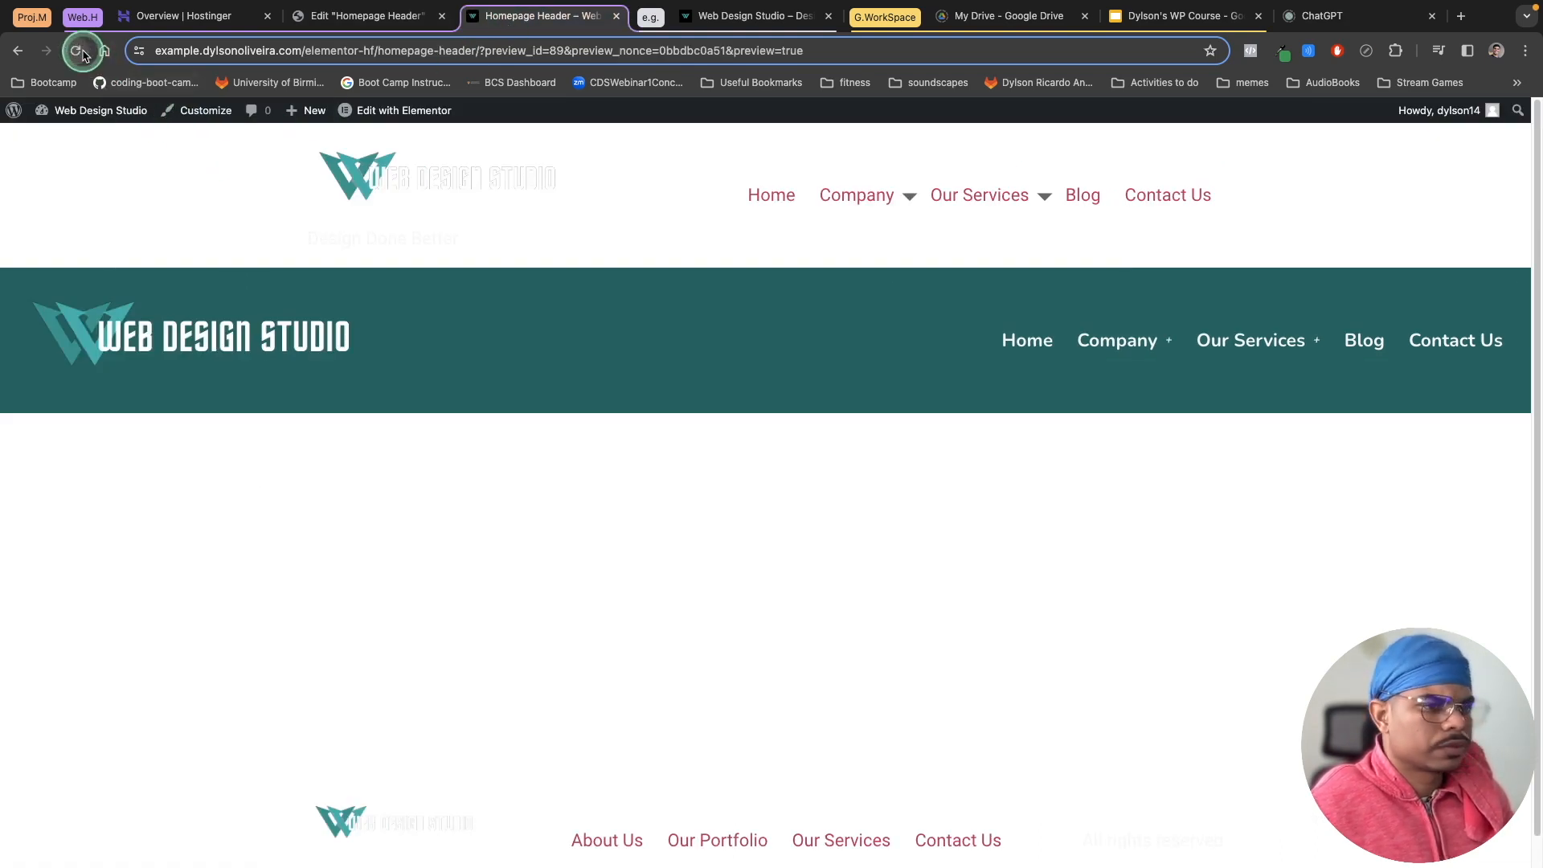
pyautogui.click(106, 170)
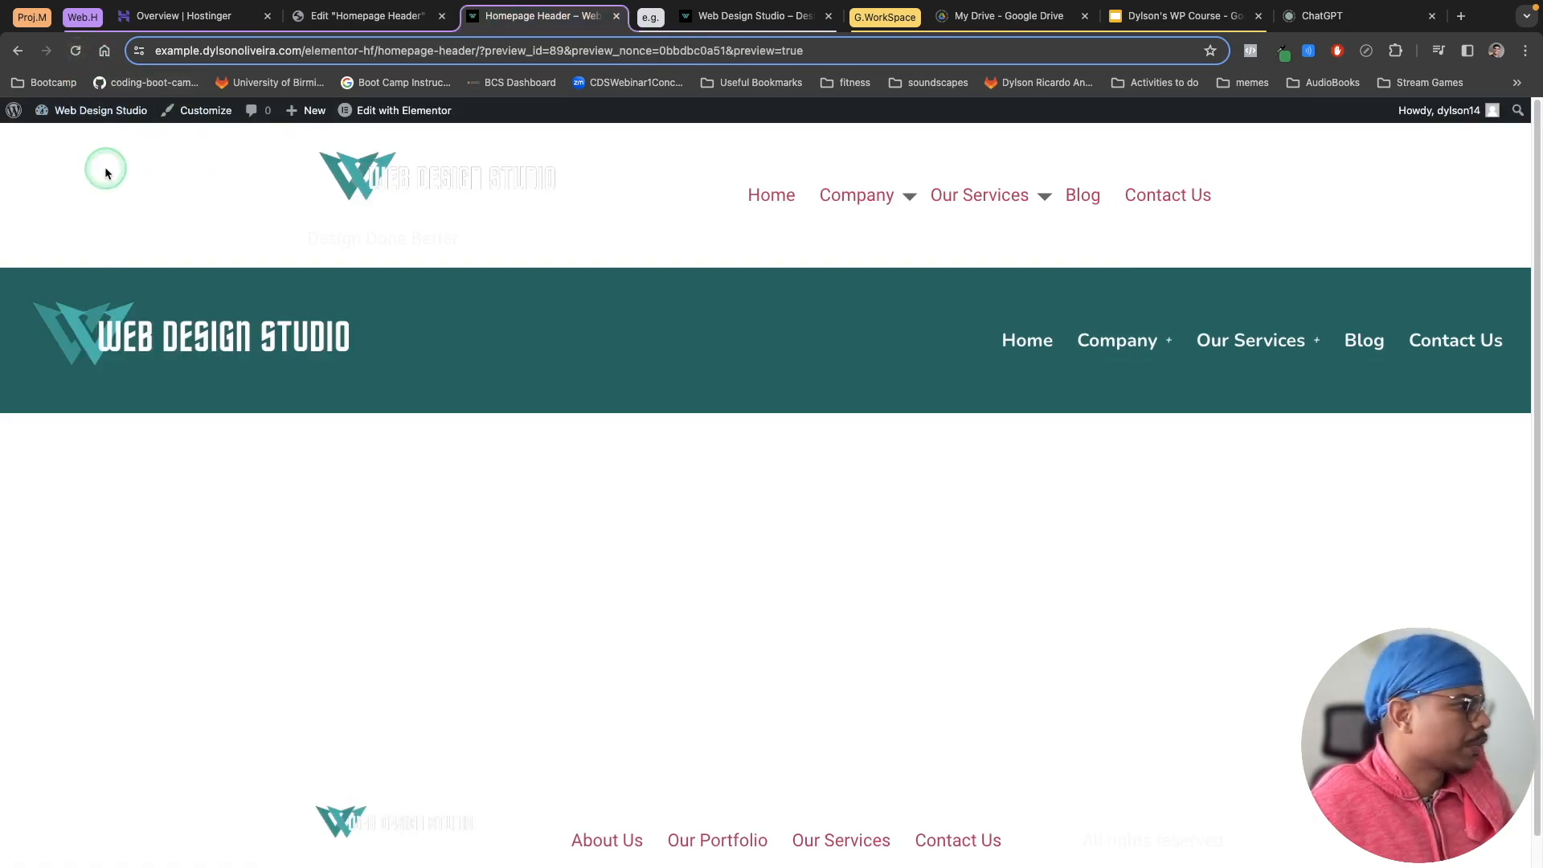
pyautogui.click(15, 111)
pyautogui.click(64, 141)
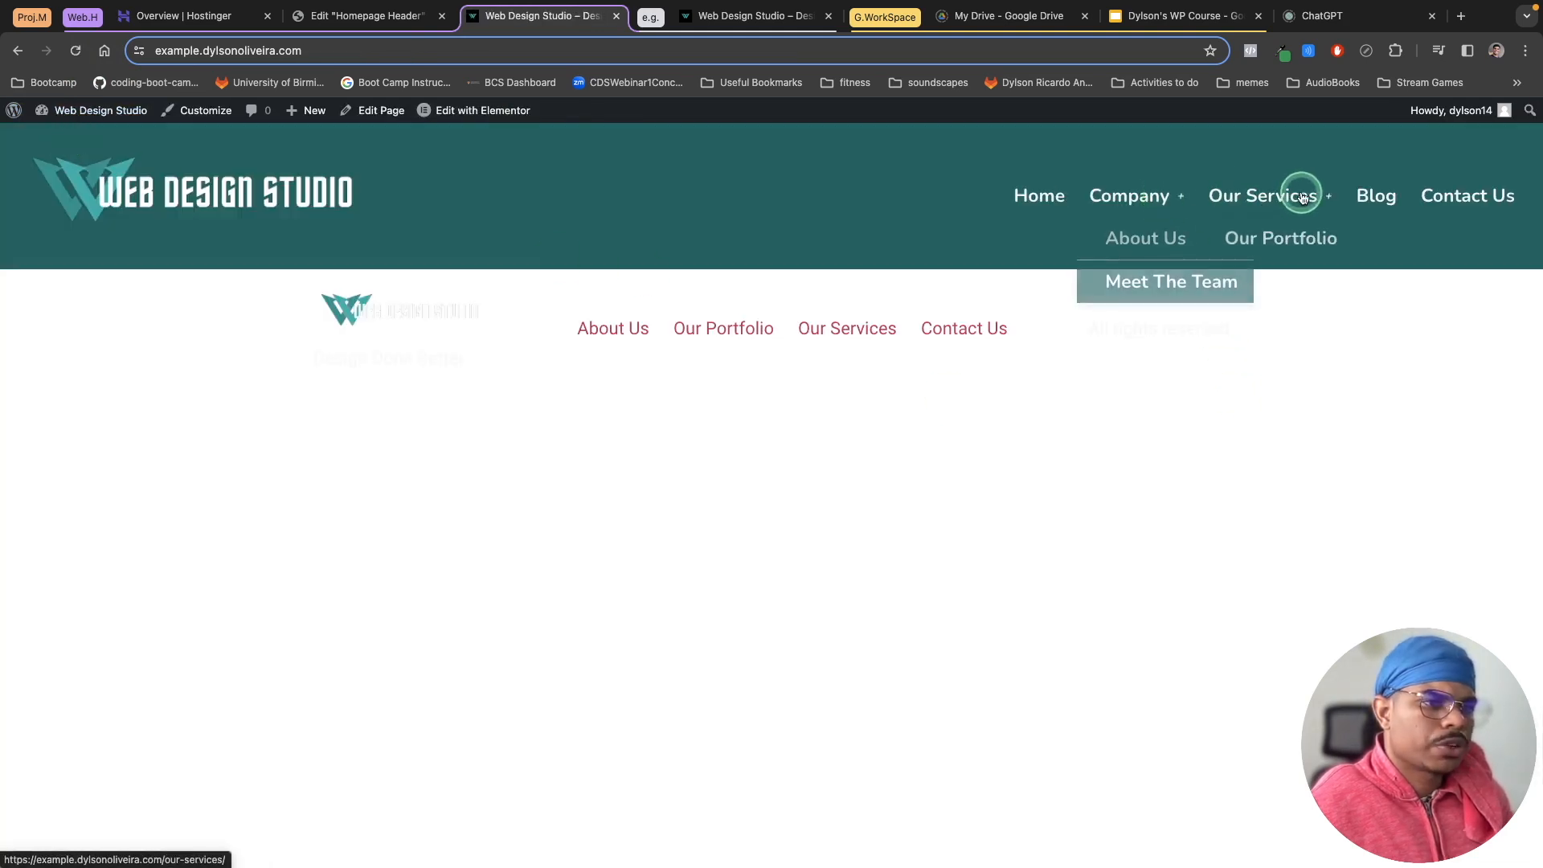
pyautogui.click(375, 27)
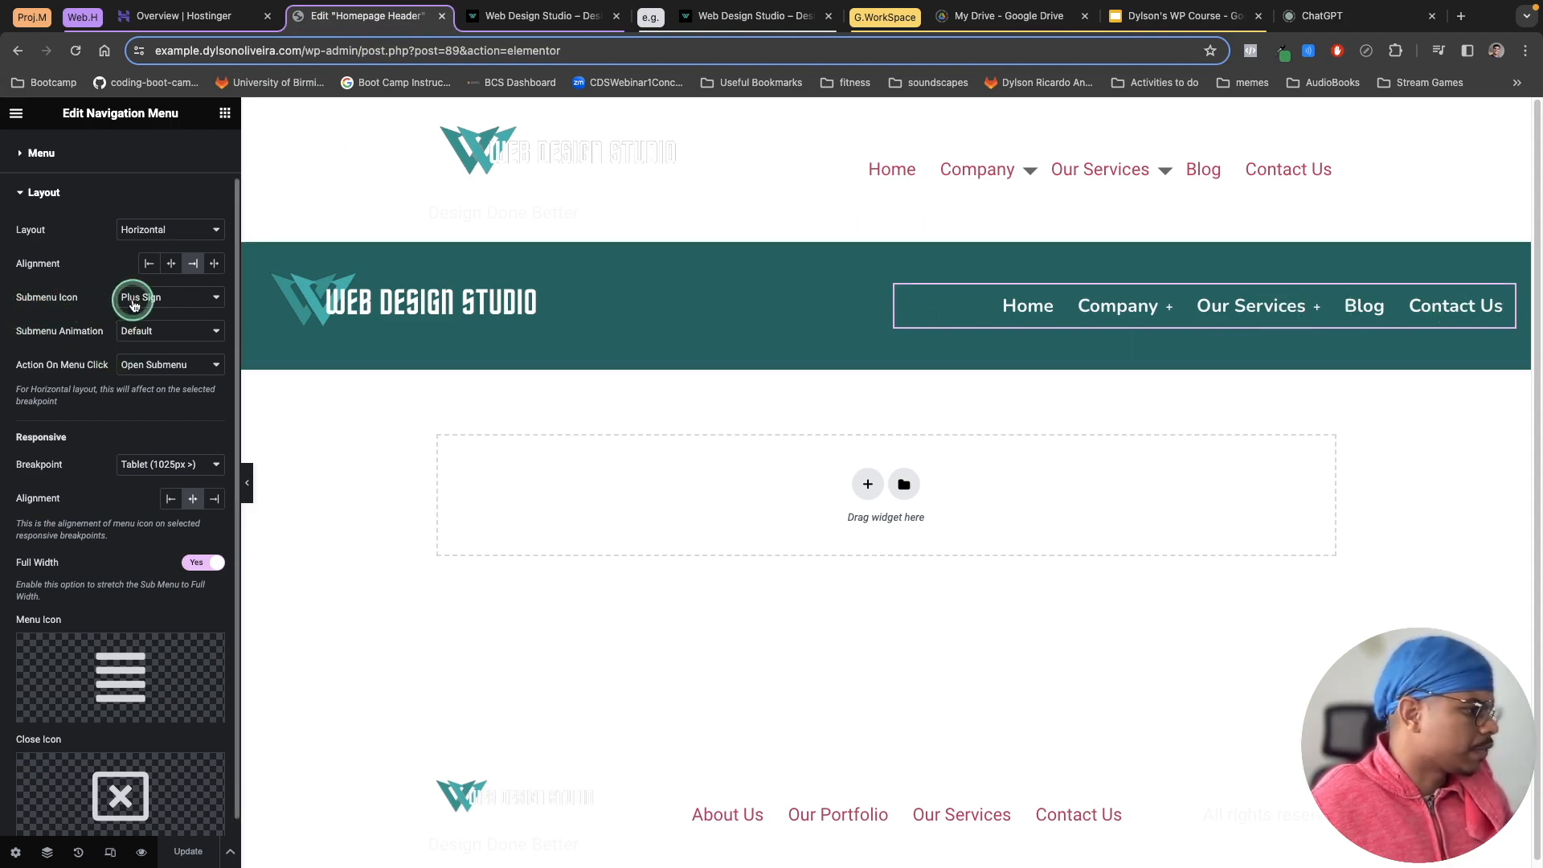
# Step: Switch the navigation menu's submenu icon back to Arrows, update the template and refresh its preview
pyautogui.click(160, 299)
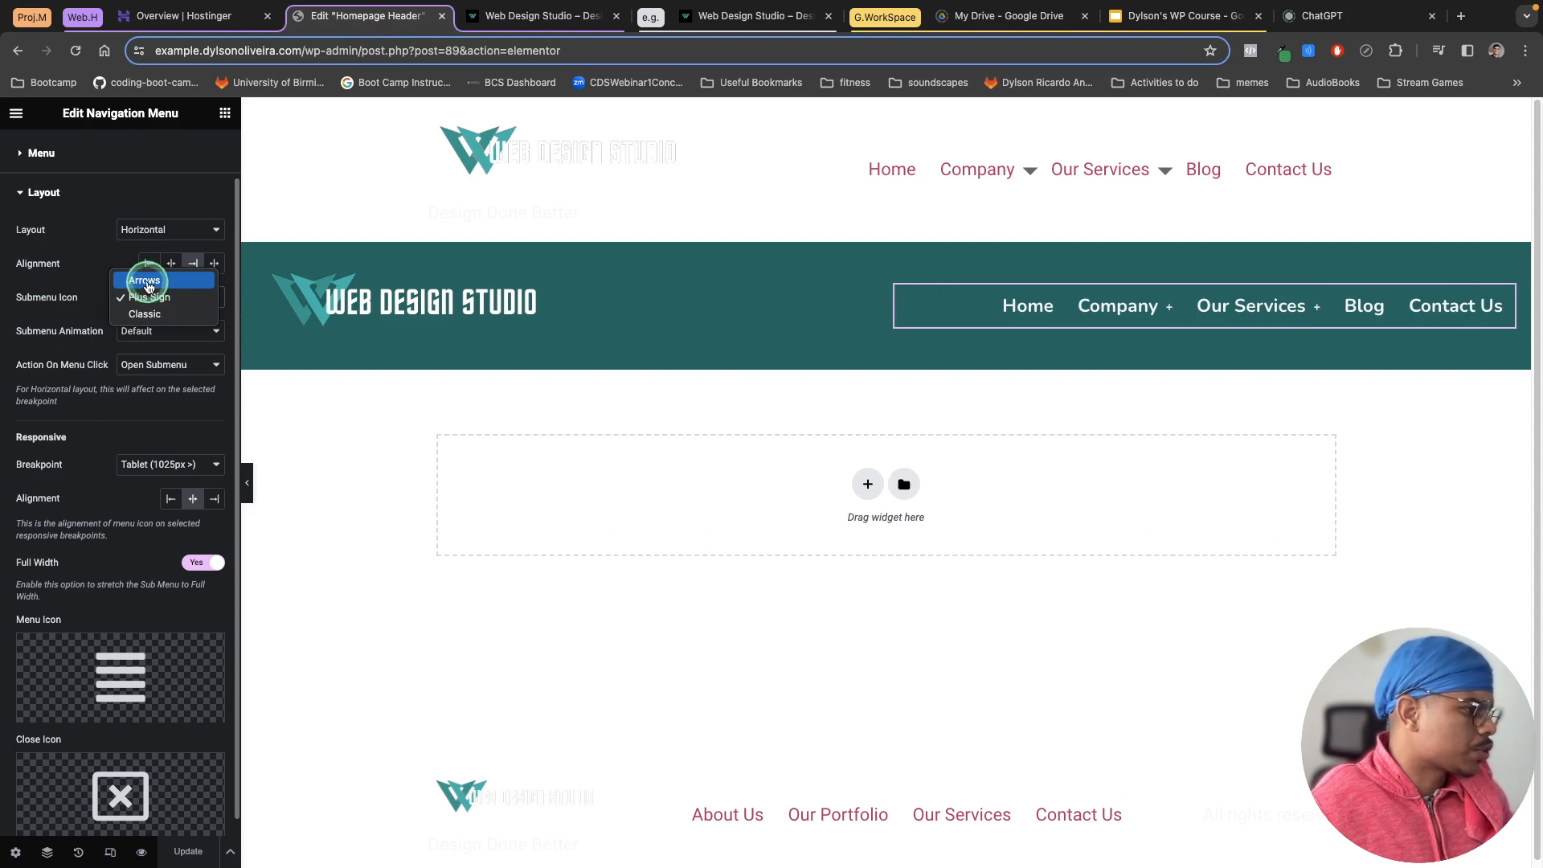
pyautogui.click(145, 280)
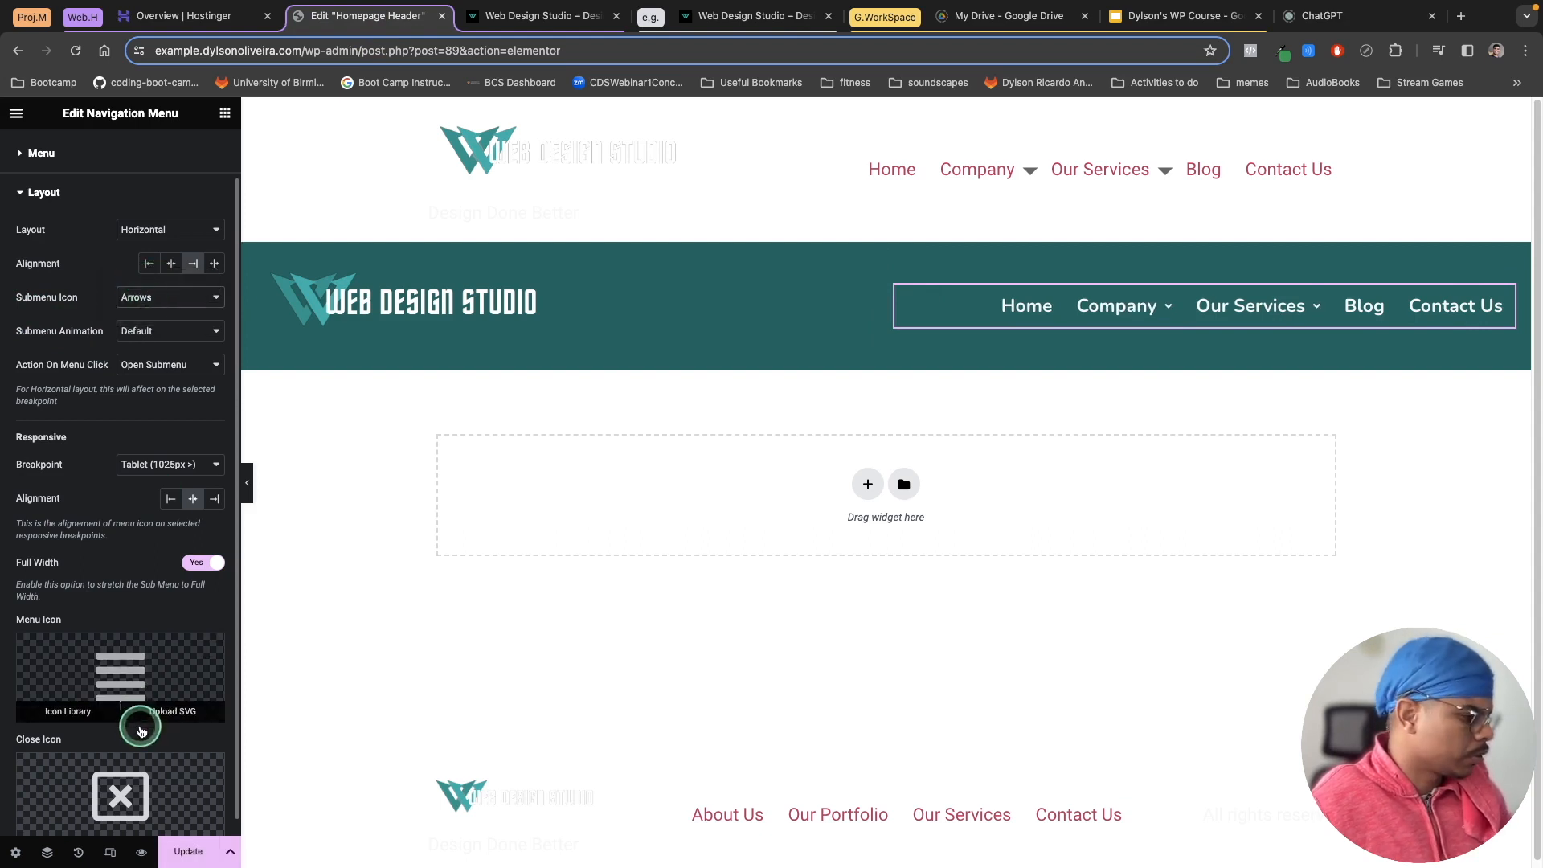
pyautogui.click(177, 859)
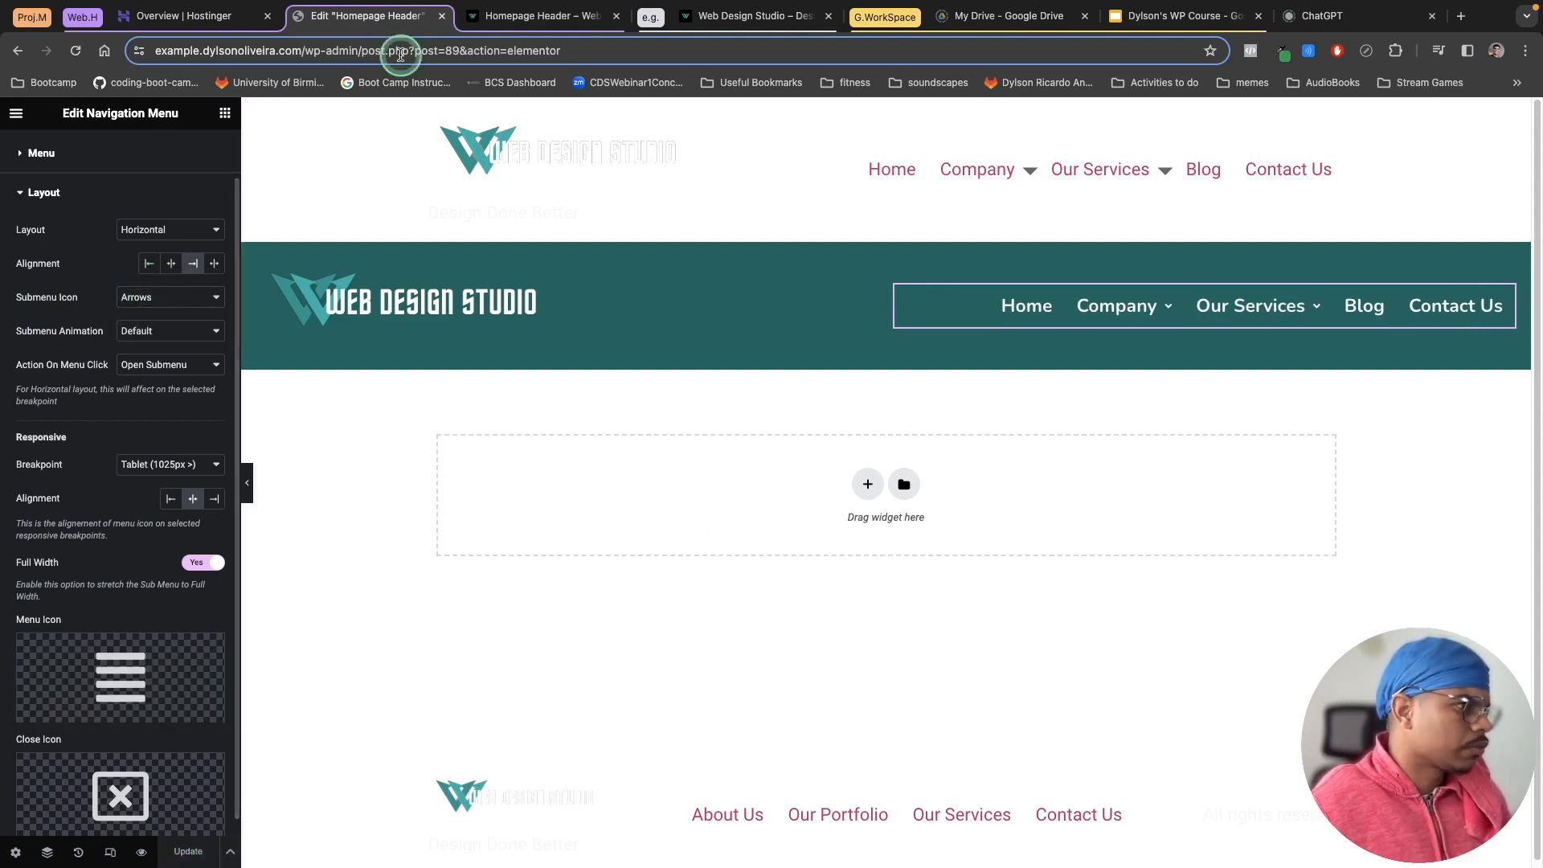
pyautogui.click(498, 16)
pyautogui.click(76, 53)
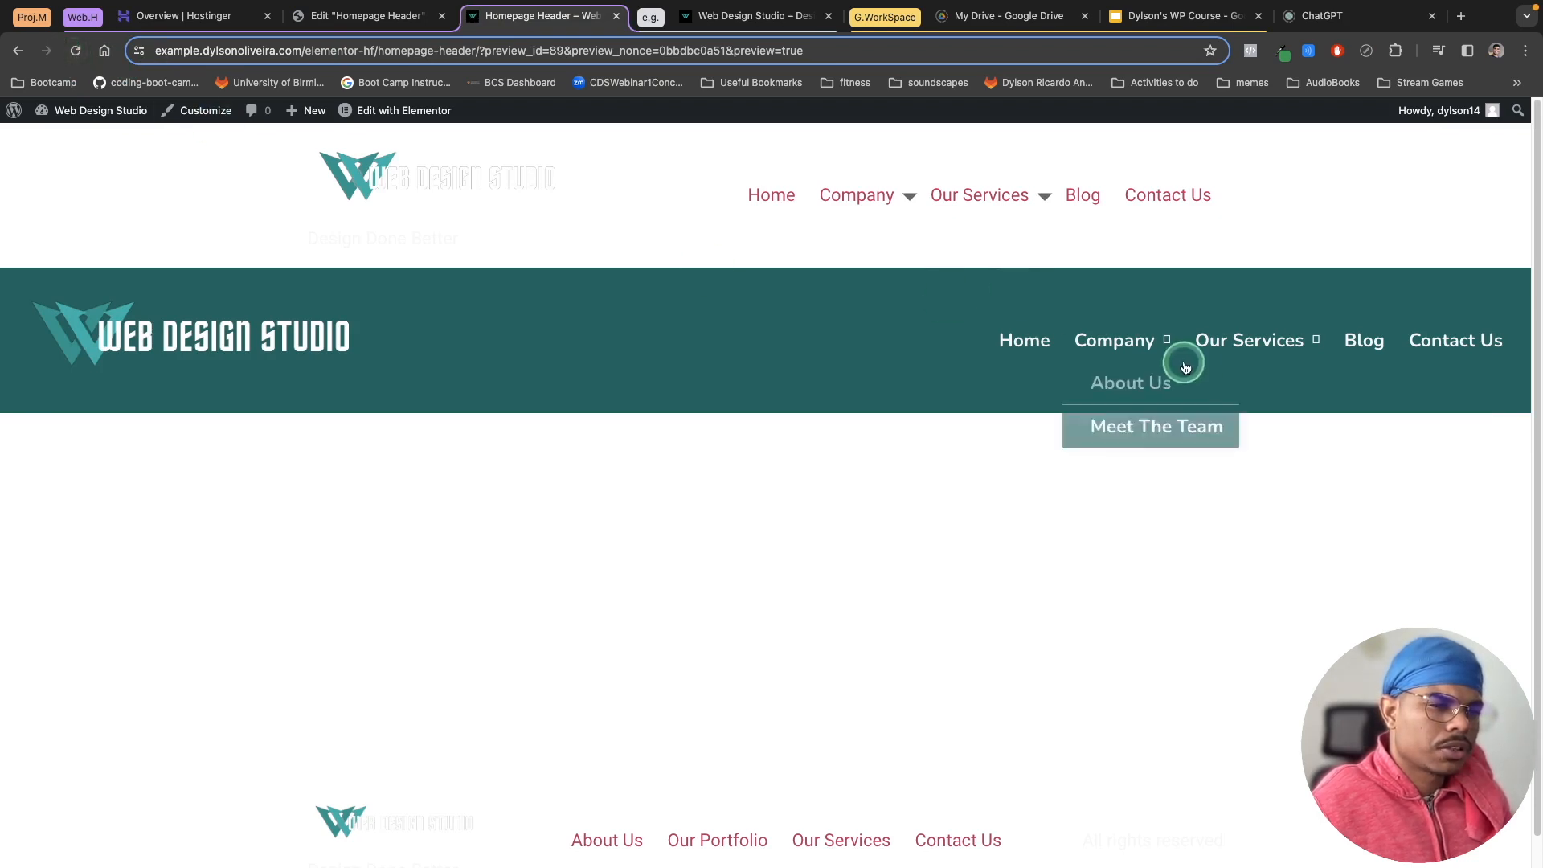
# Step: Set the navigation menu's submenu icon to Classic, update the template and refresh its preview
pyautogui.click(306, 16)
pyautogui.click(190, 299)
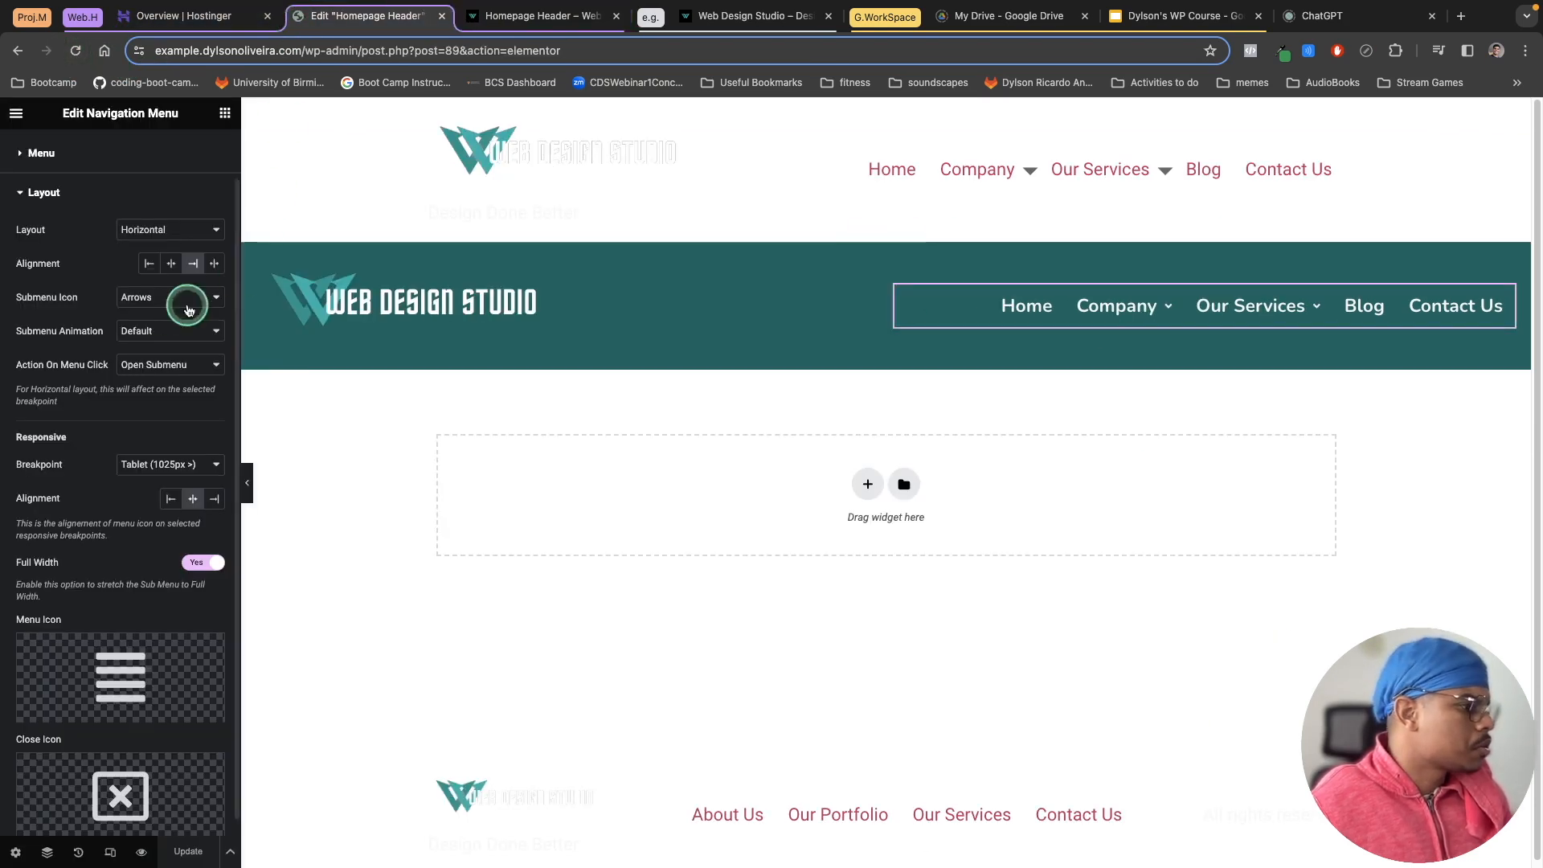
pyautogui.click(145, 331)
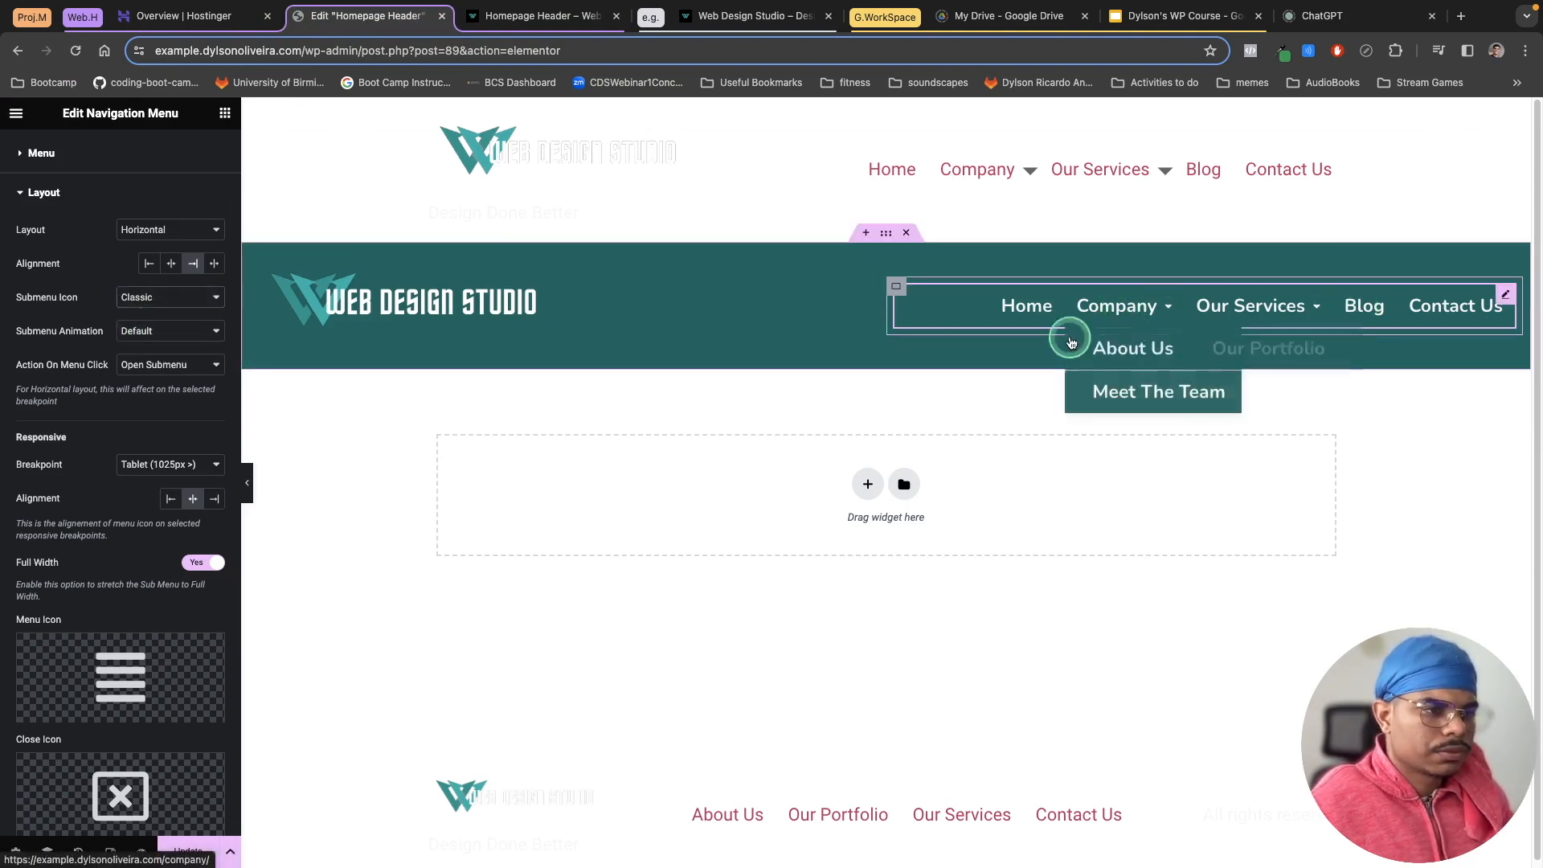
pyautogui.click(187, 851)
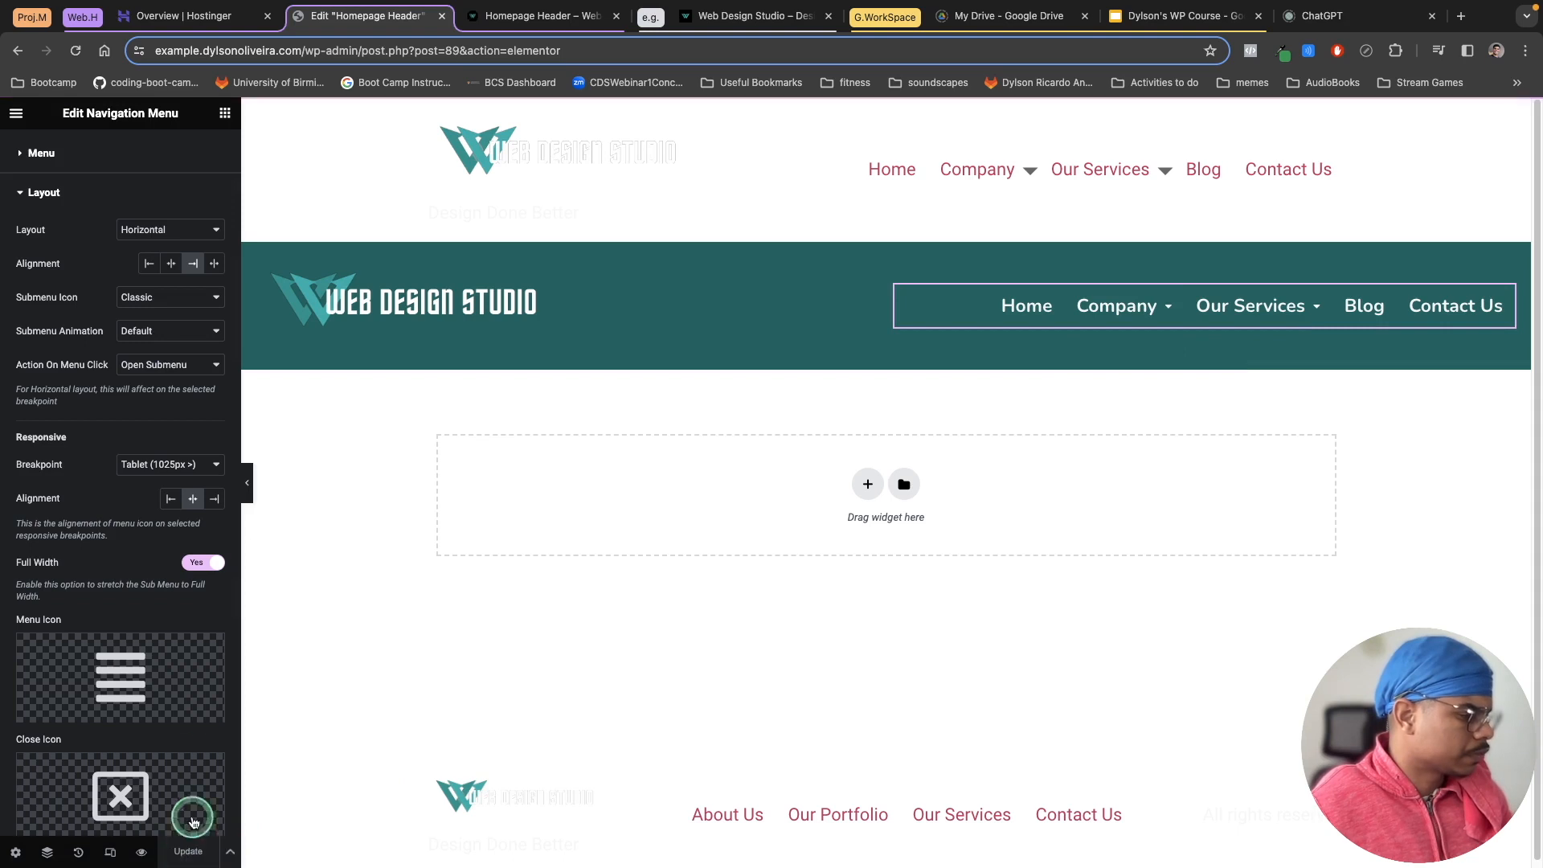
pyautogui.click(500, 19)
pyautogui.click(76, 50)
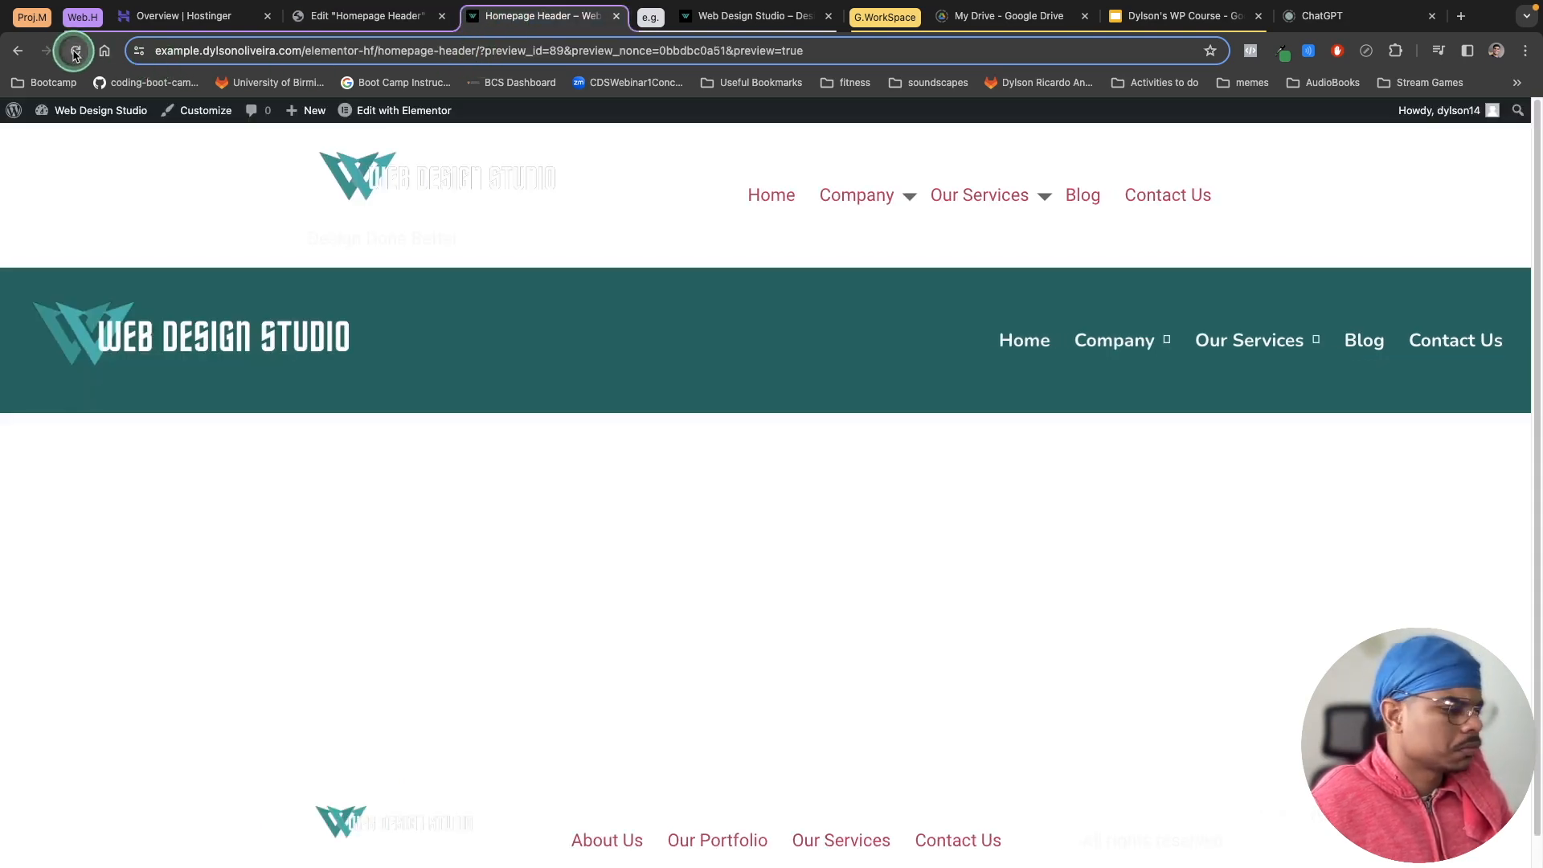
# Step: Open the live site from the dashboard and inspect the header menu's submenu icons
pyautogui.moveTo(89, 112)
pyautogui.click(40, 142)
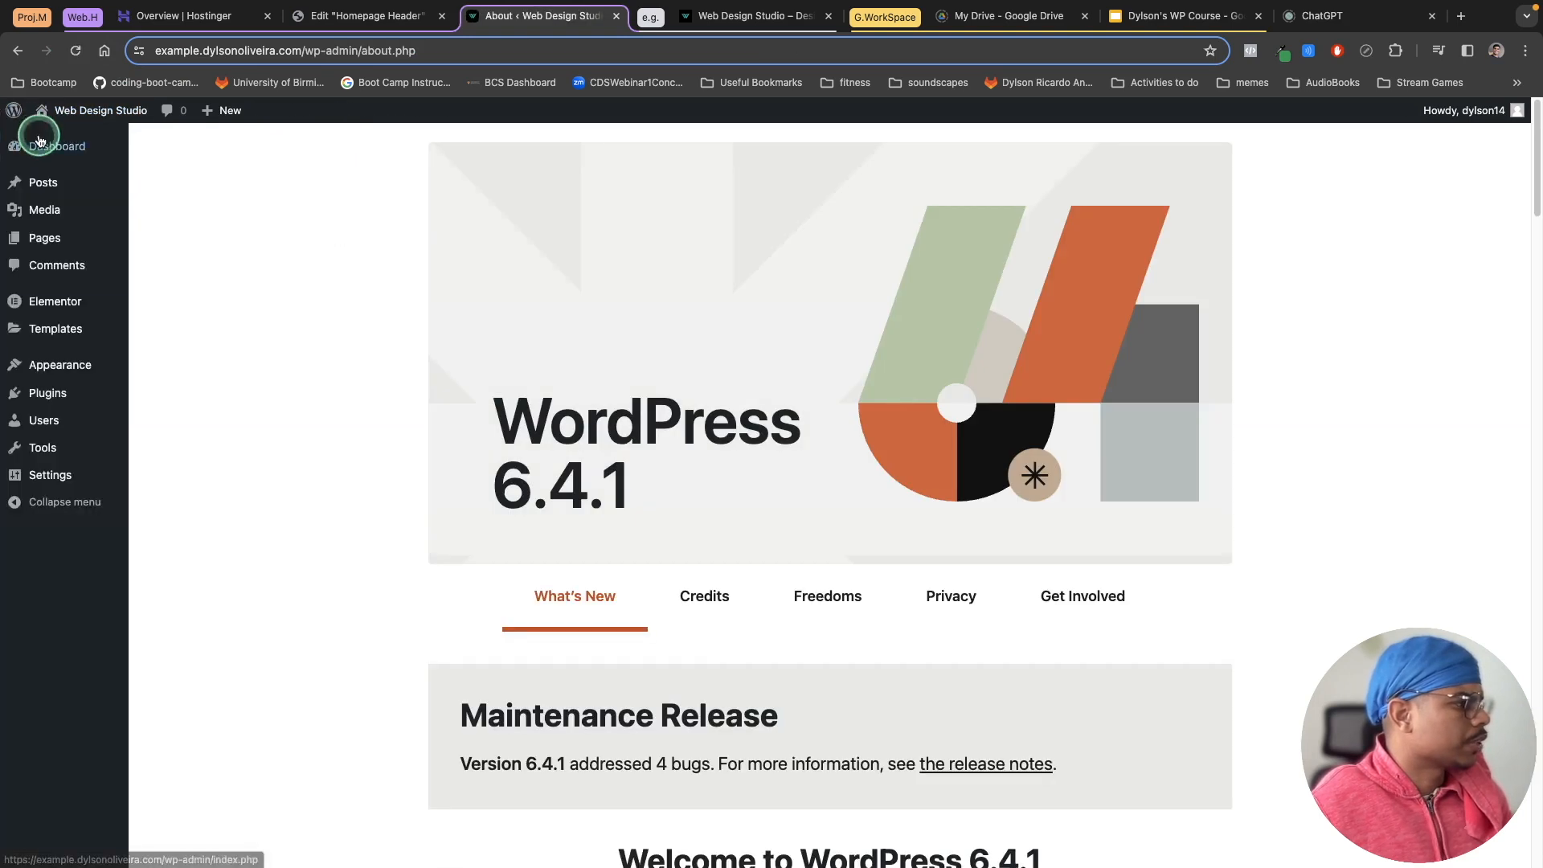
pyautogui.click(65, 129)
pyautogui.moveTo(1236, 247)
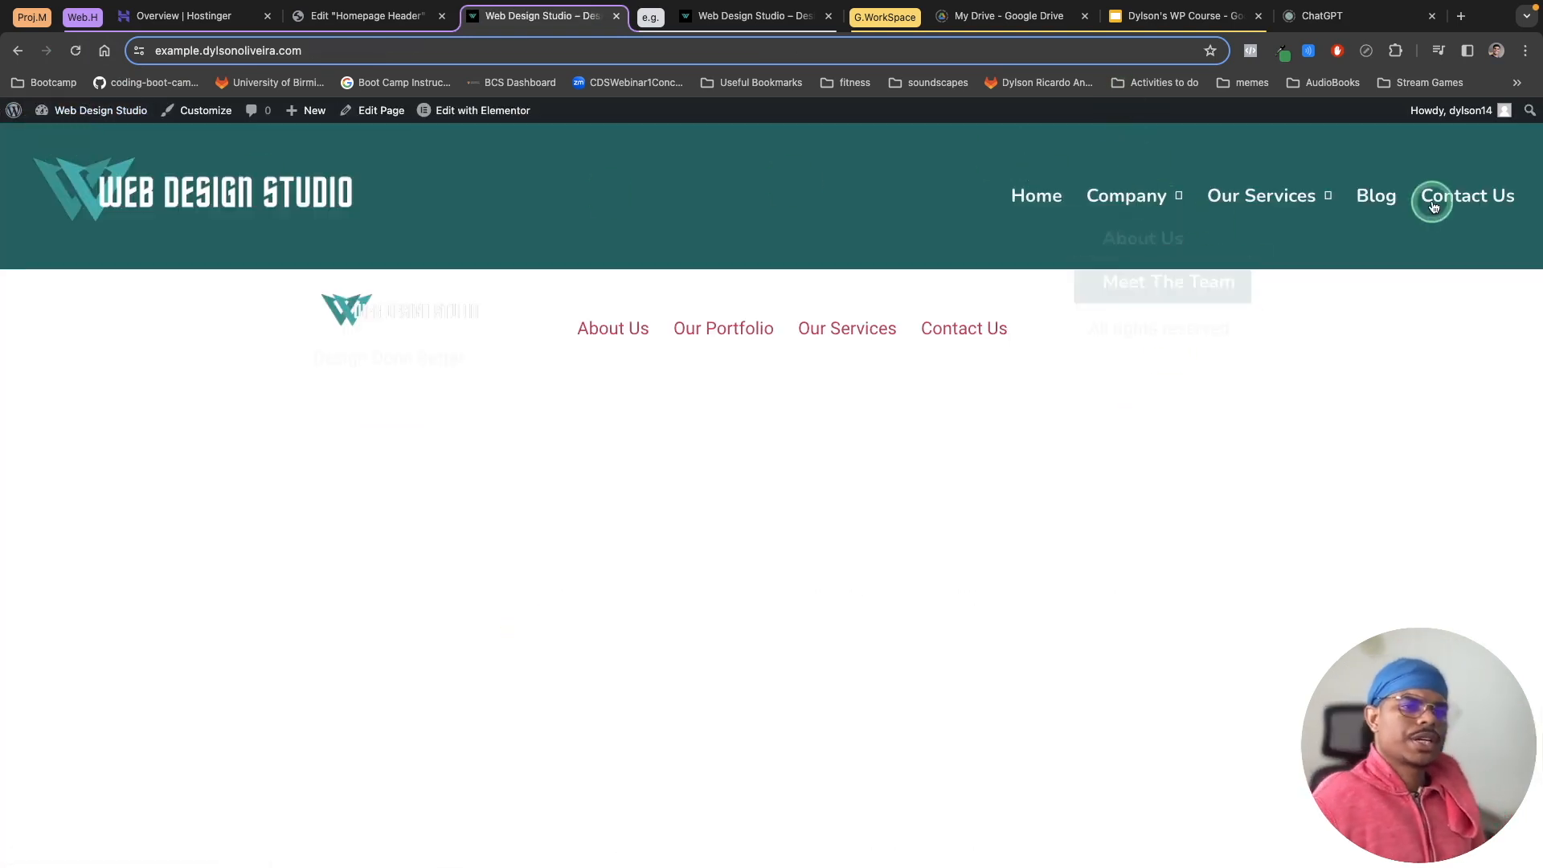
pyautogui.click(1384, 201)
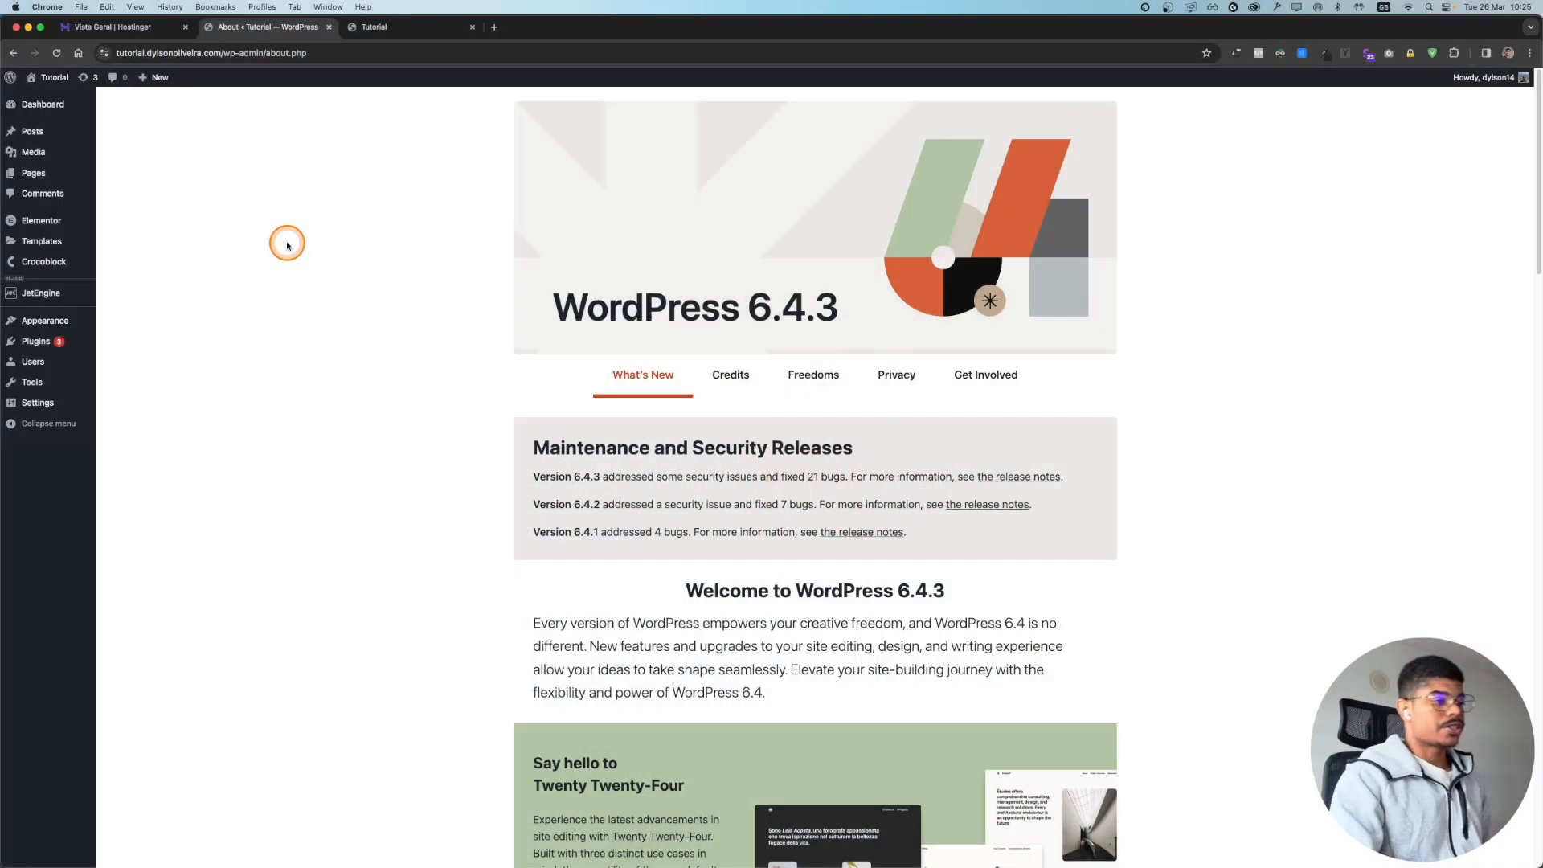
# Step: Enable Load Font Awesome 4 Support in Elementor's Advanced settings and check the site's menu icons
pyautogui.click(388, 28)
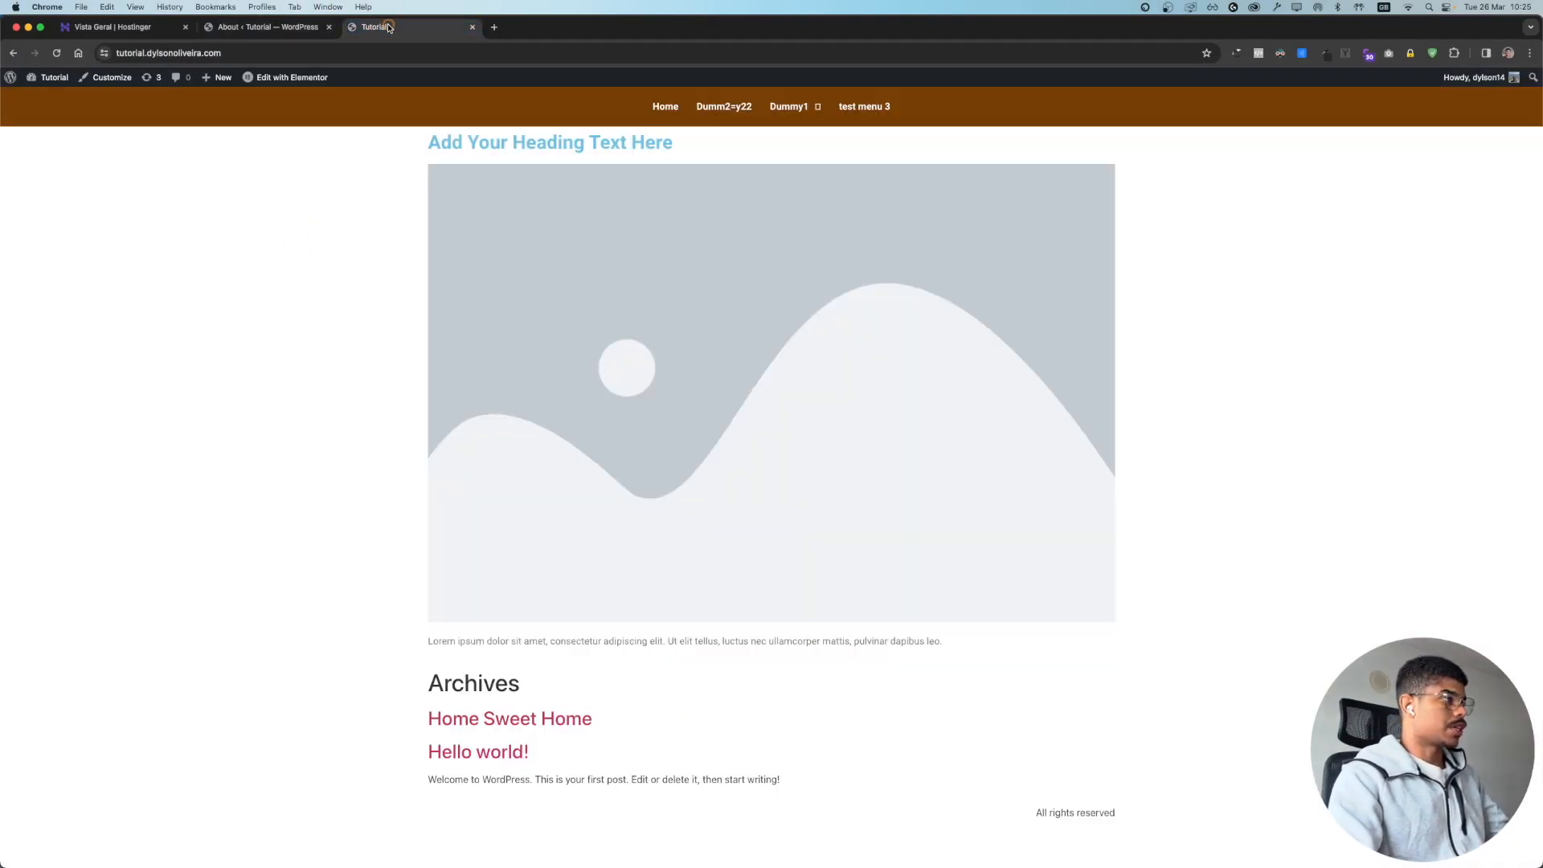
pyautogui.moveTo(802, 112)
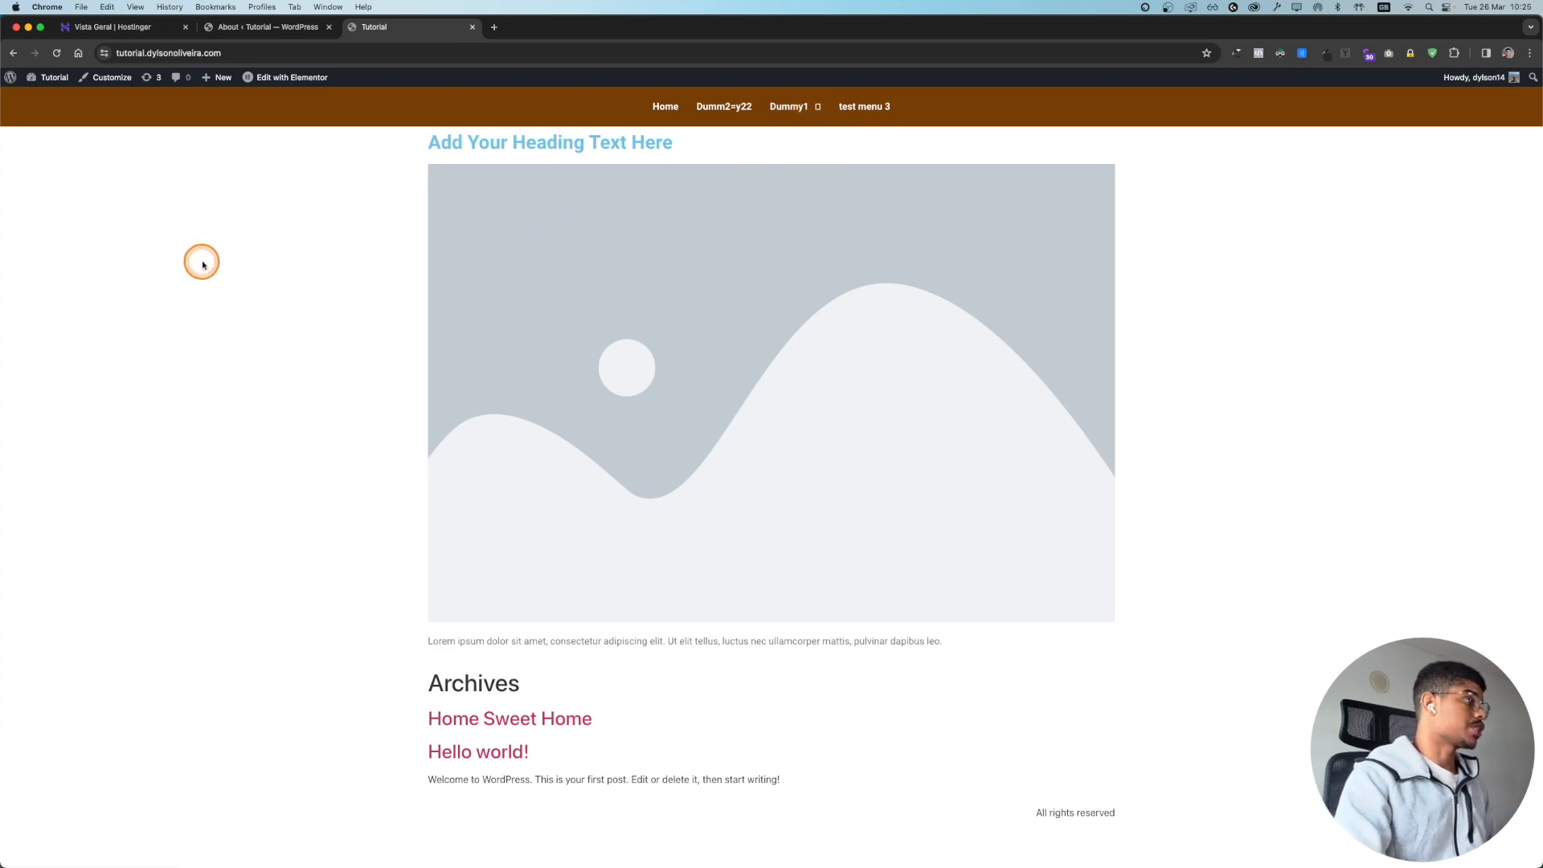
pyautogui.click(25, 97)
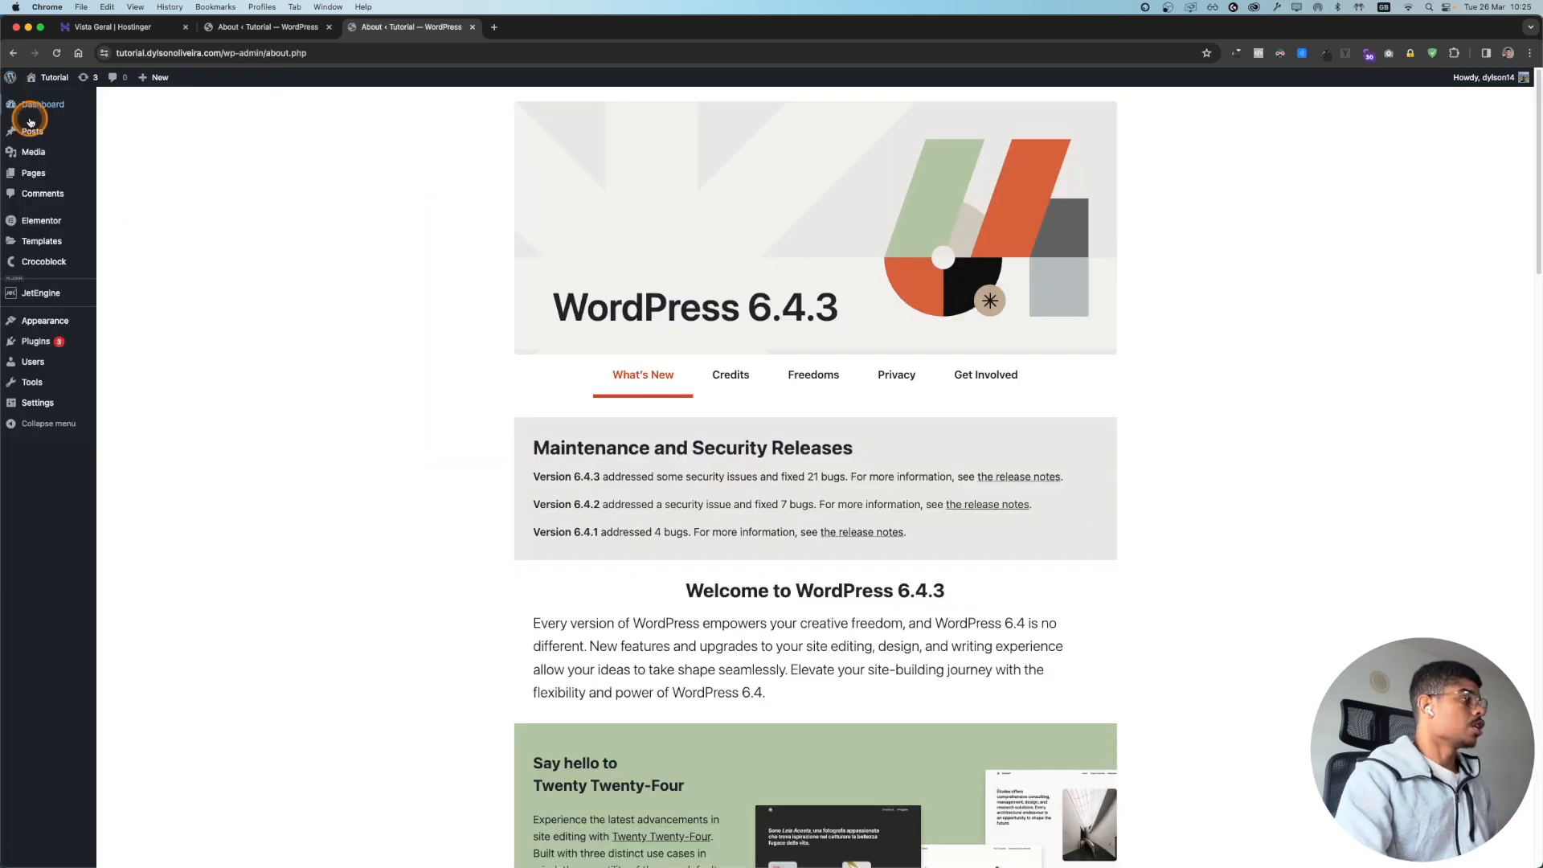
pyautogui.moveTo(45, 224)
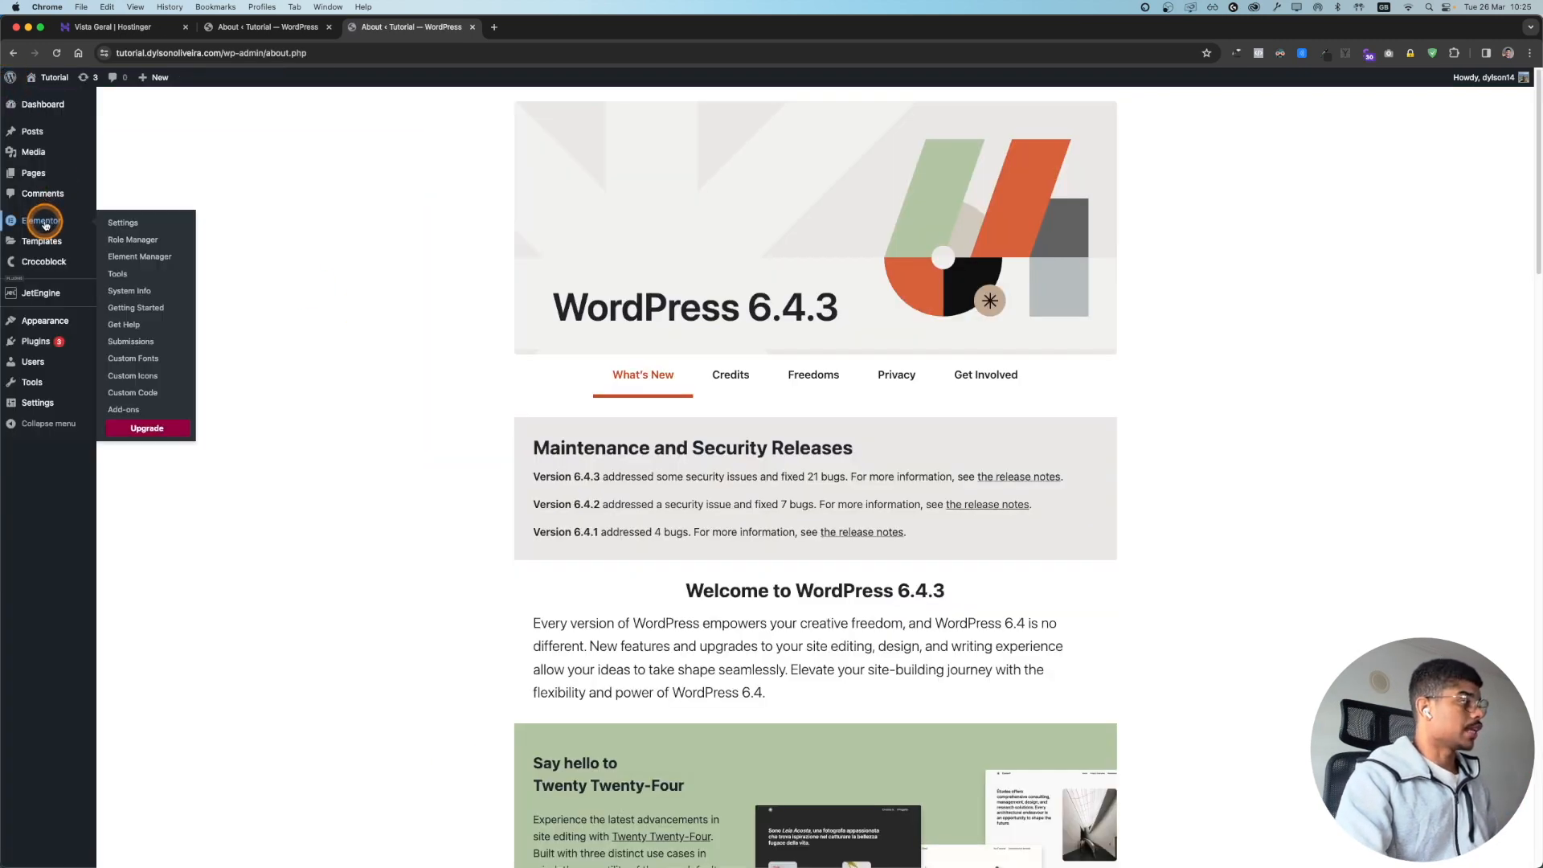
pyautogui.click(127, 227)
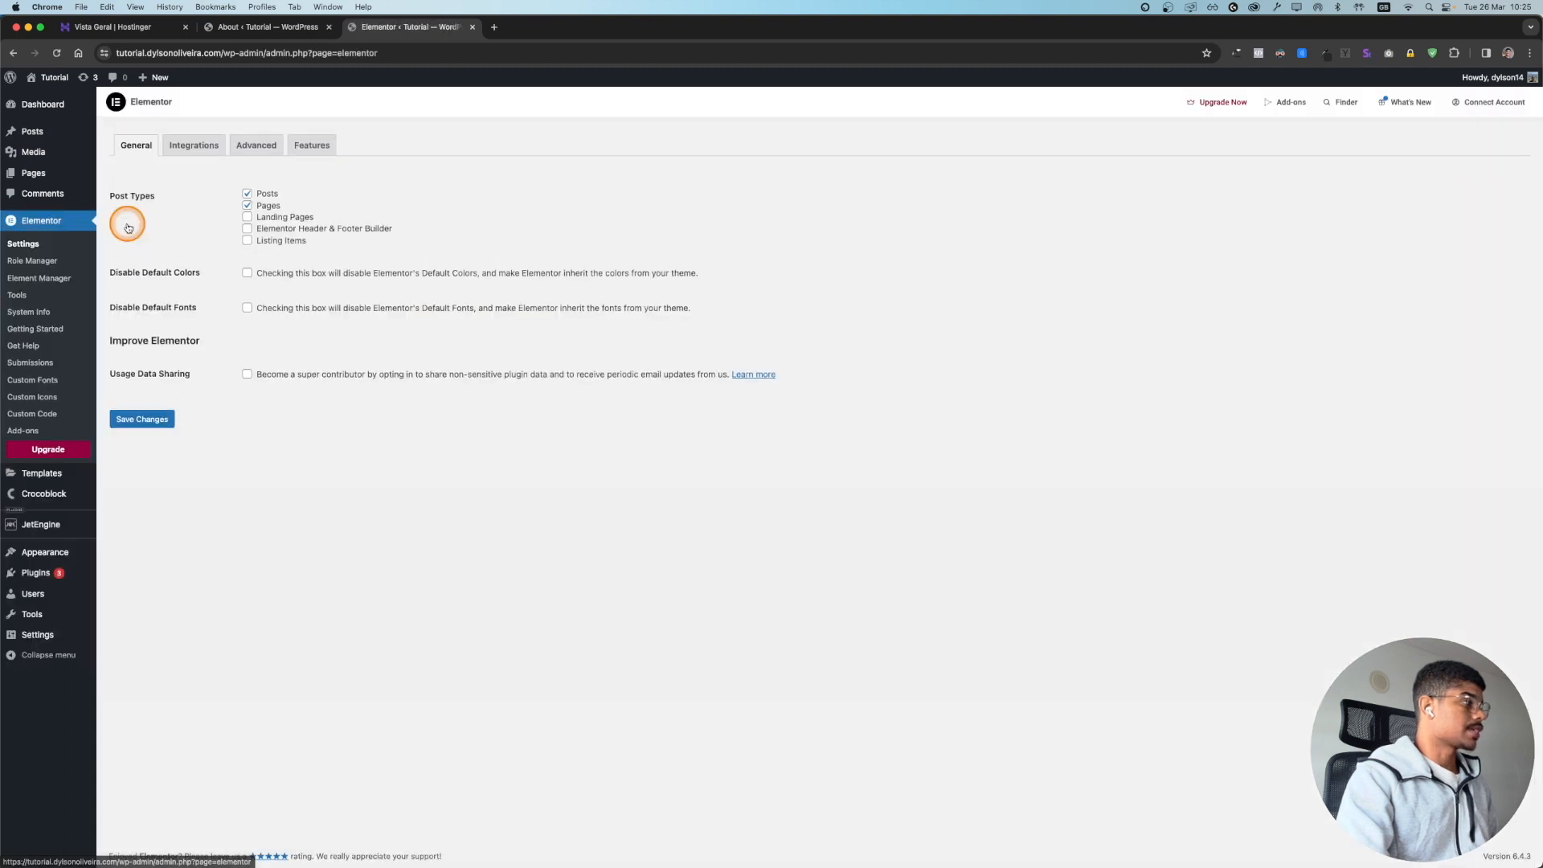
pyautogui.click(262, 150)
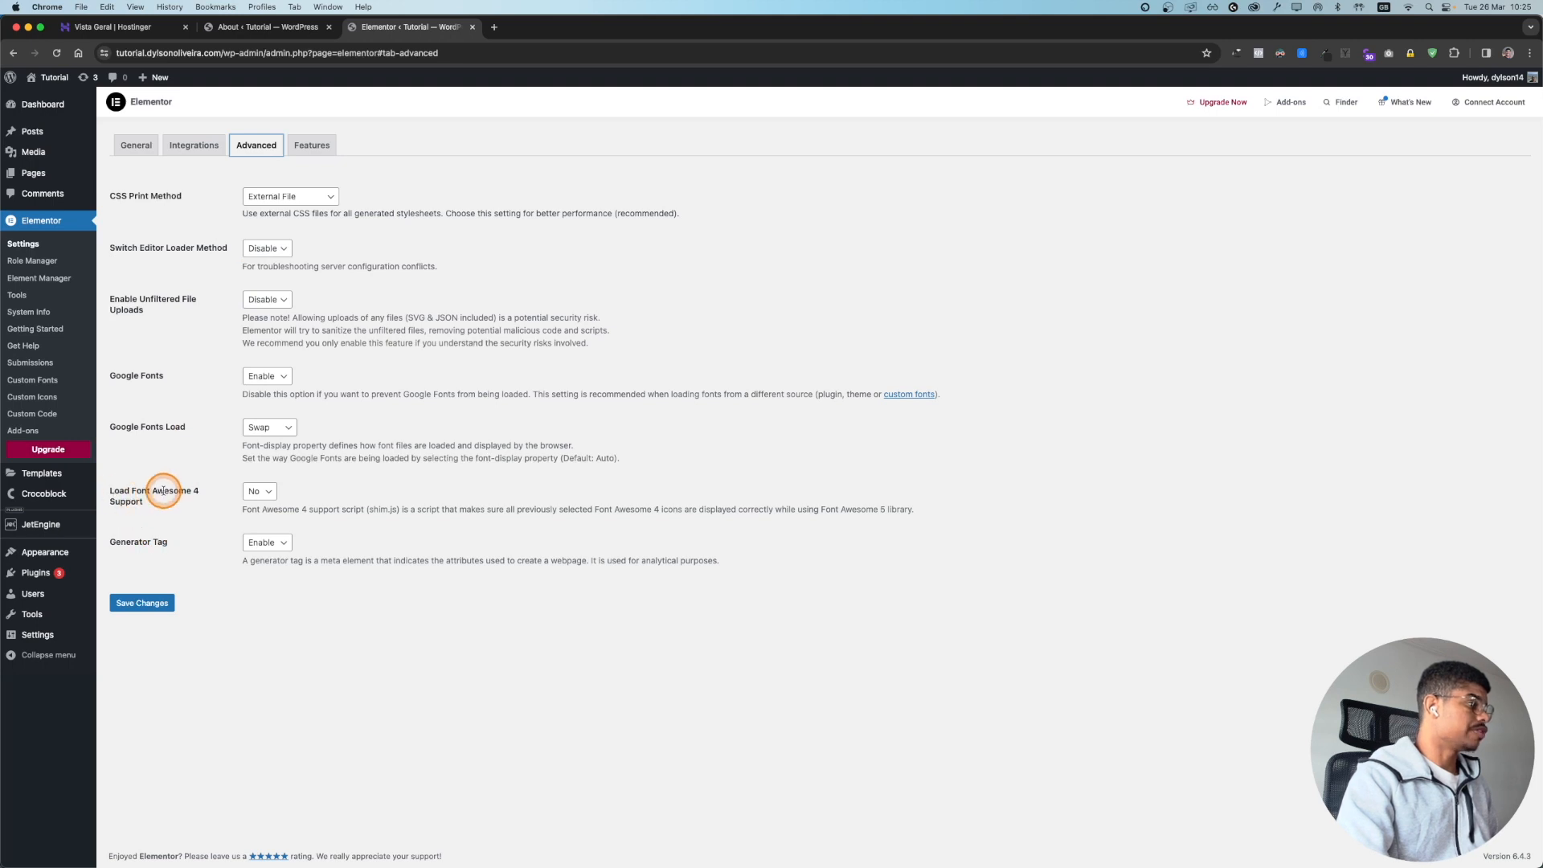
pyautogui.click(273, 496)
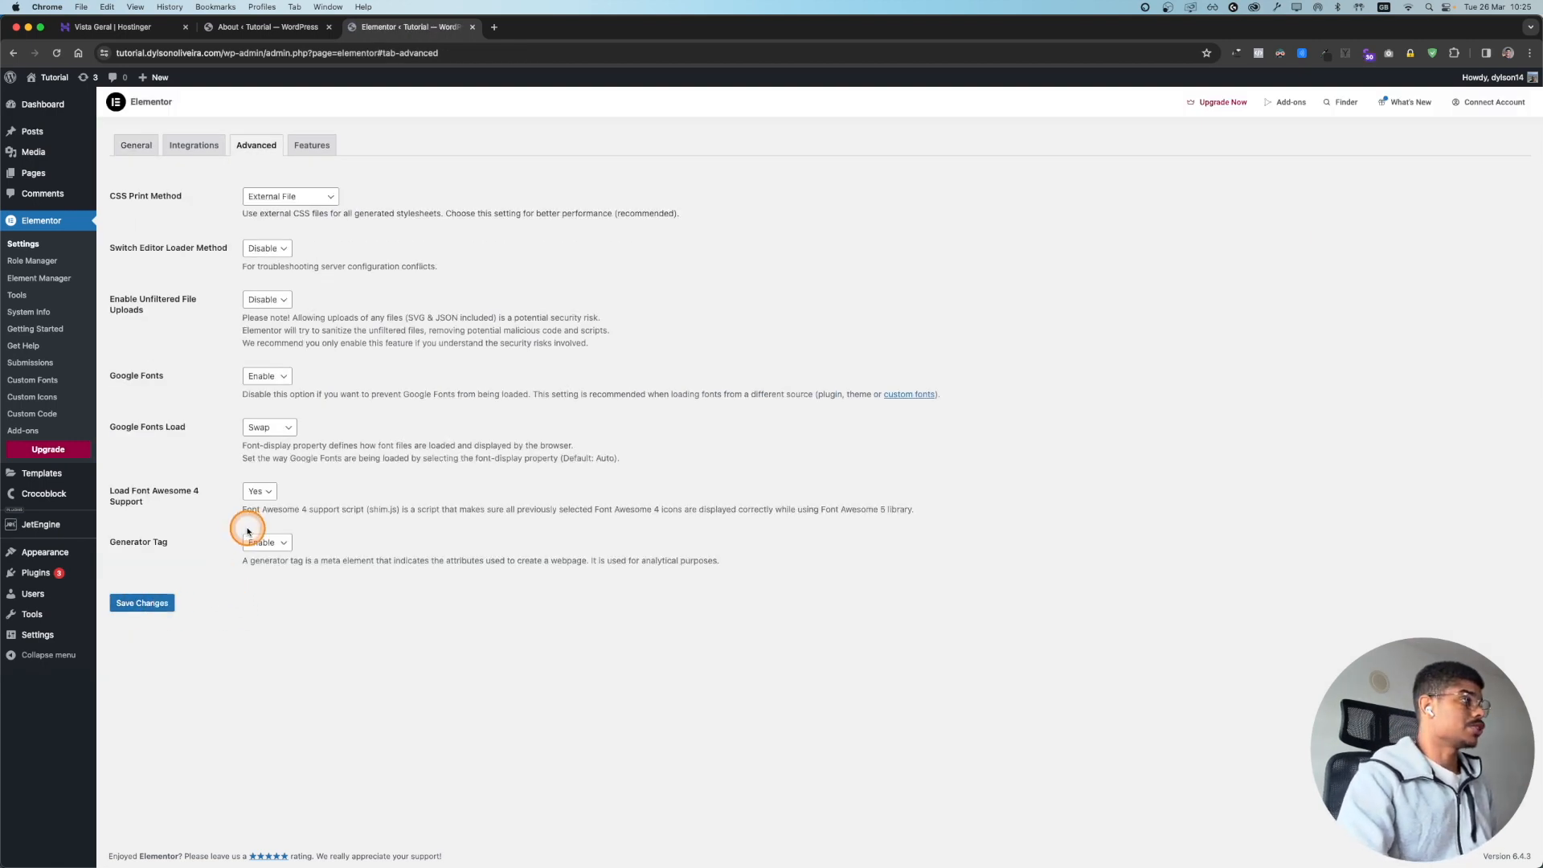
pyautogui.moveTo(47, 77)
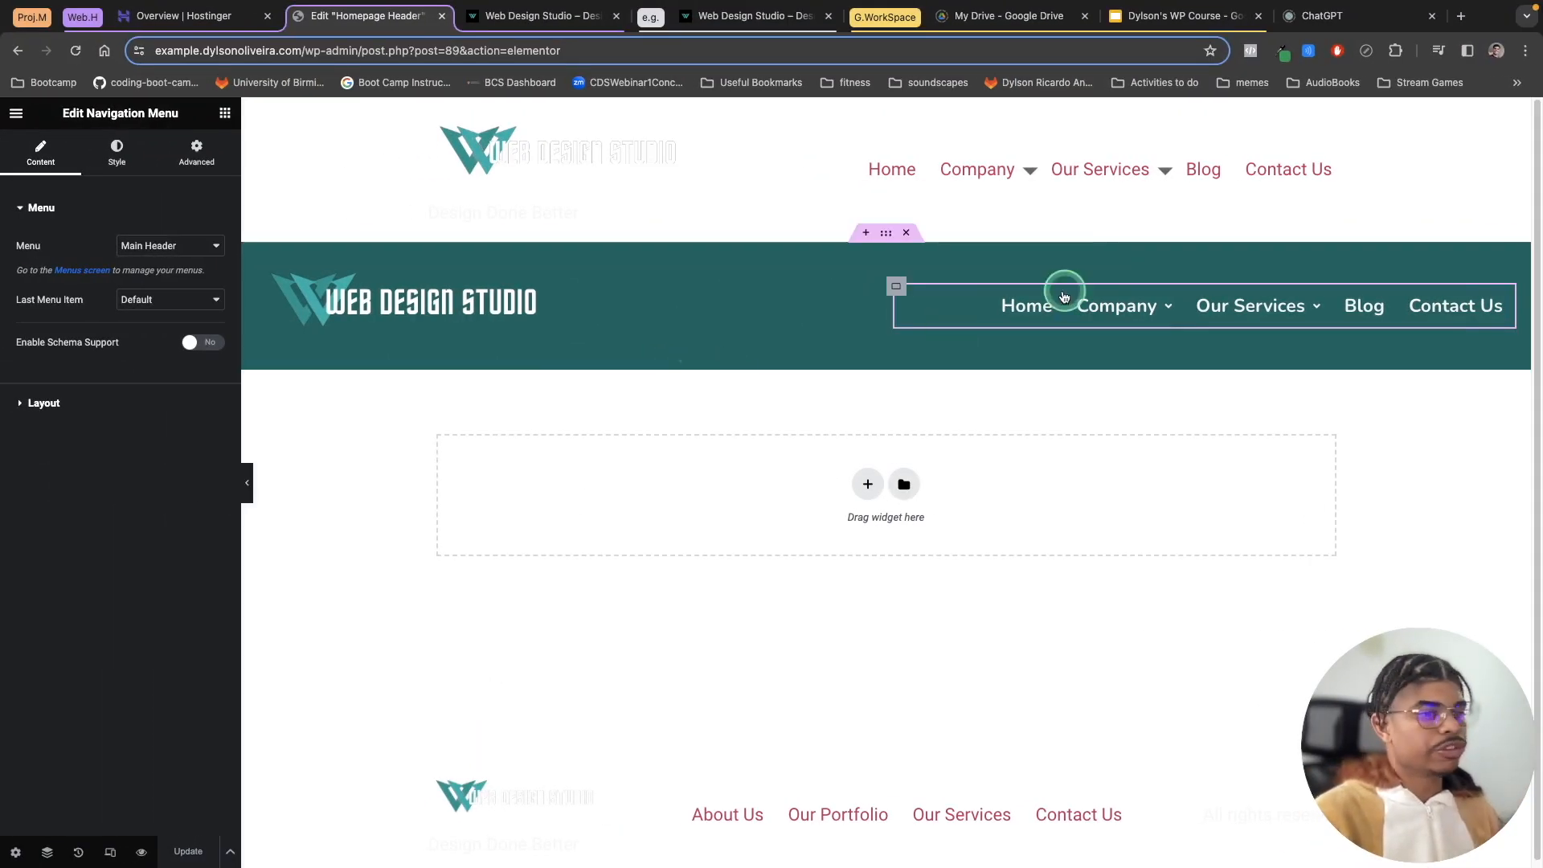
pyautogui.moveTo(1133, 292)
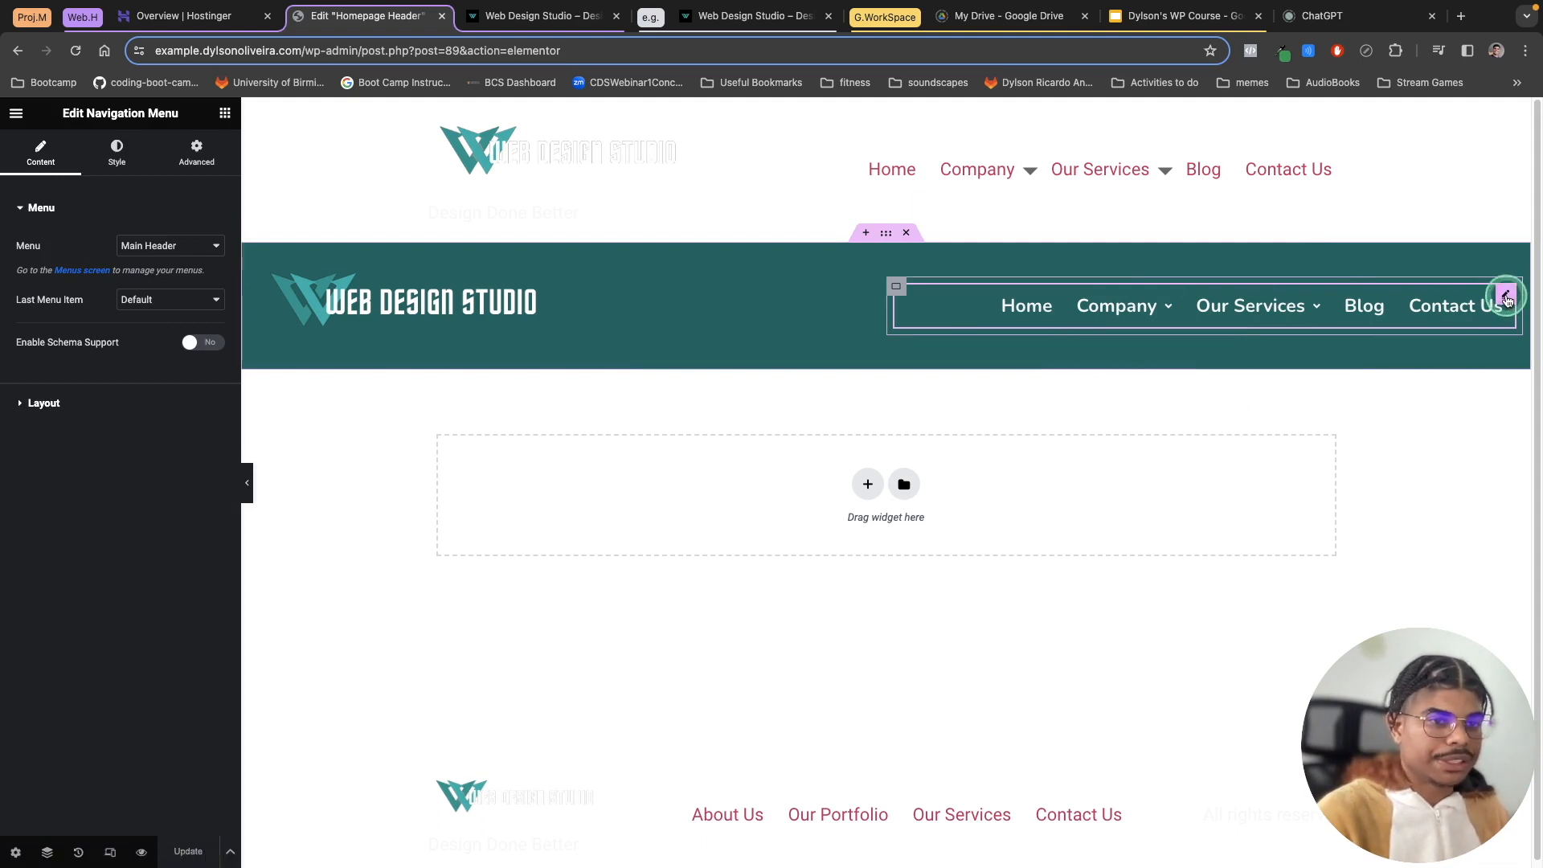
# Step: Review the navigation menu's Dropdown style options, then return to its content settings
pyautogui.click(124, 152)
pyautogui.click(80, 652)
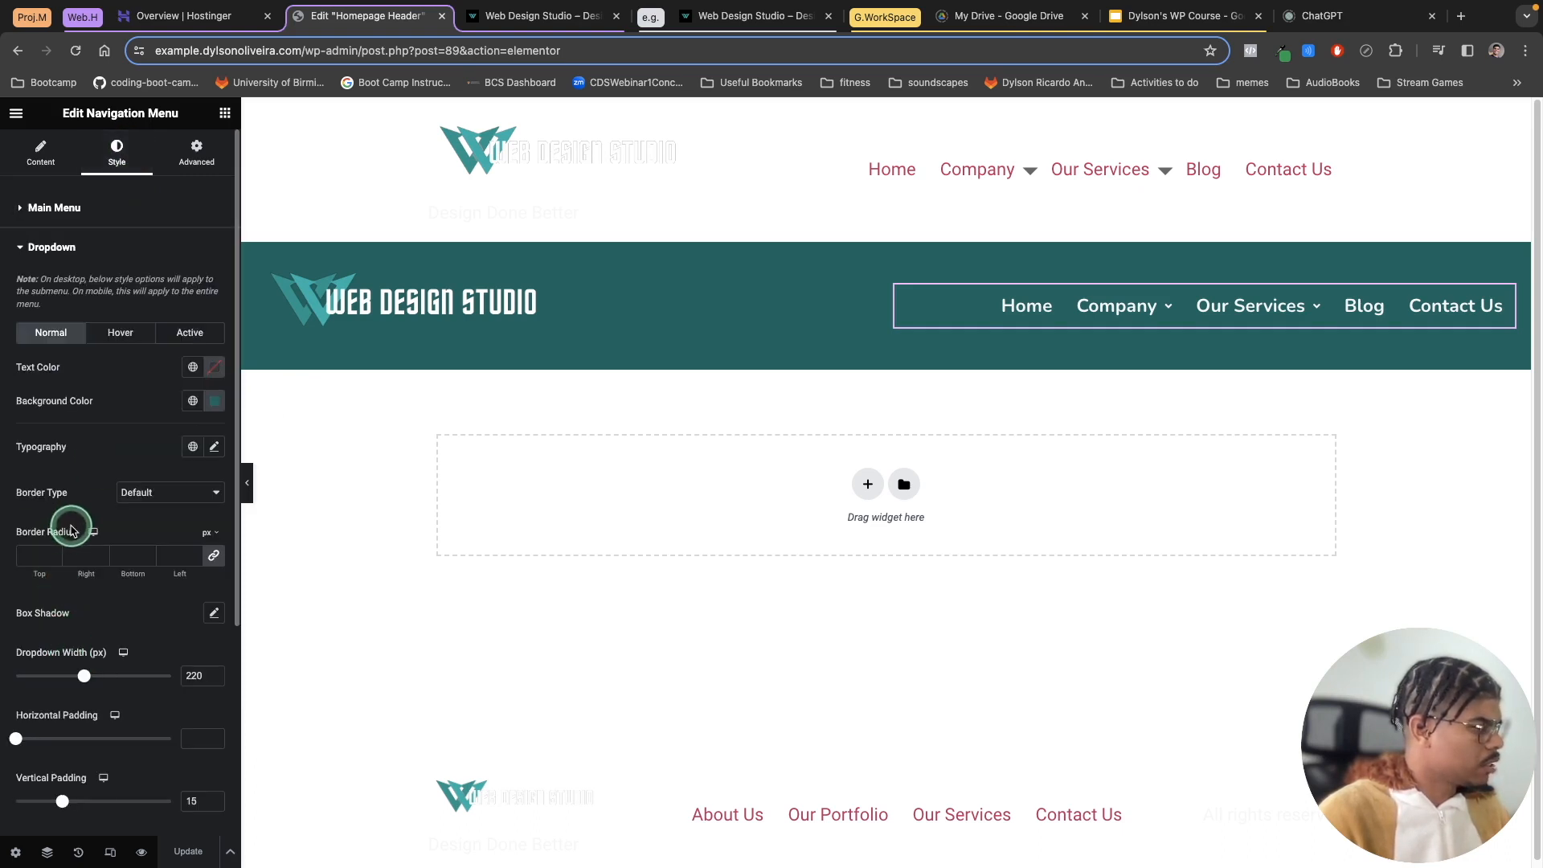
pyautogui.scroll(-4, 72, 531)
pyautogui.scroll(4, 71, 233)
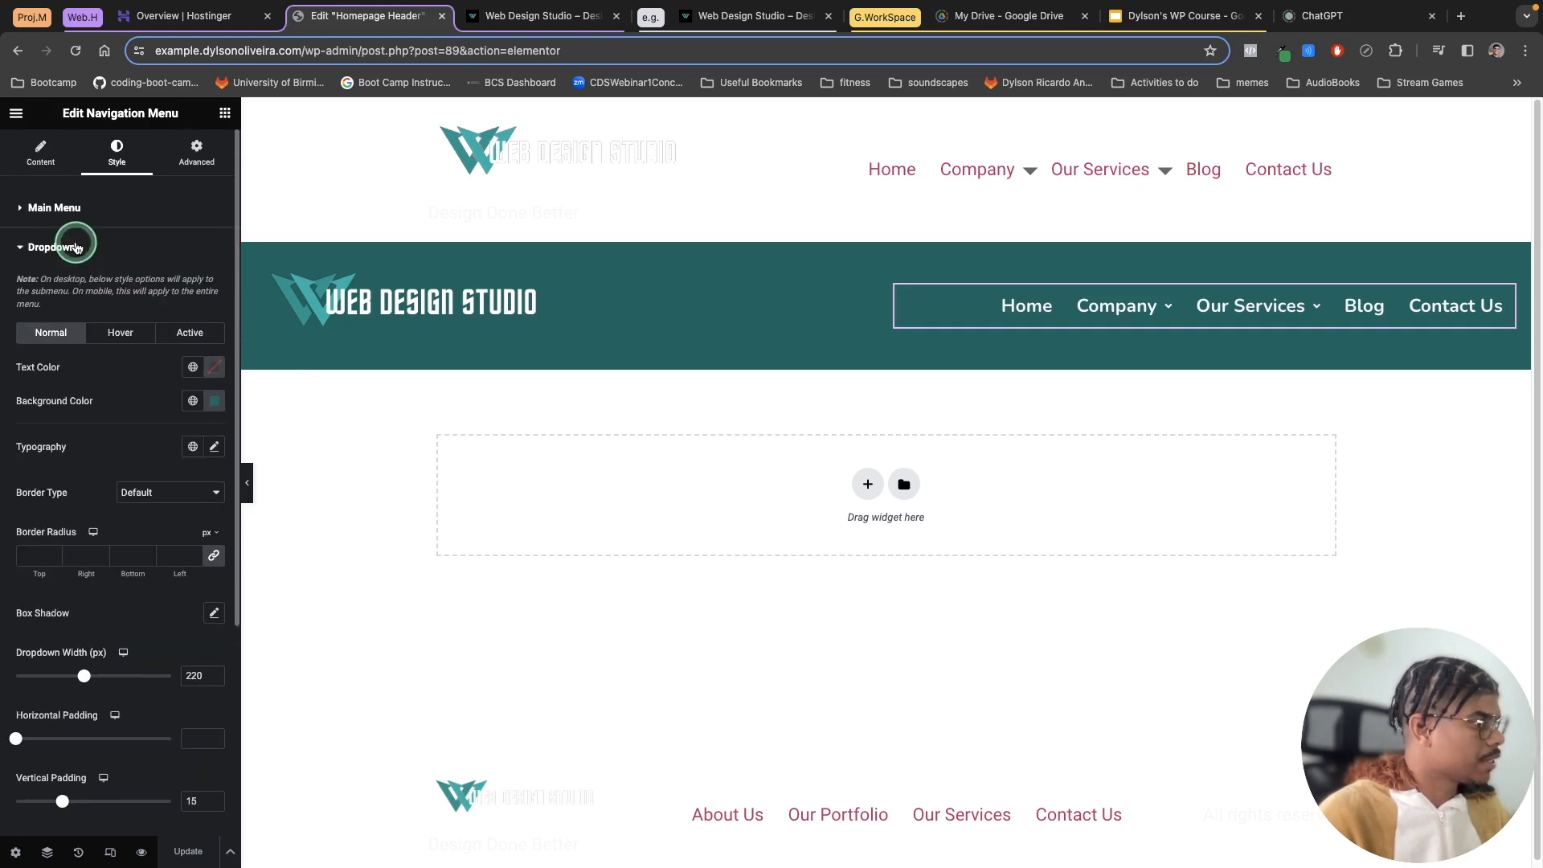
pyautogui.click(41, 154)
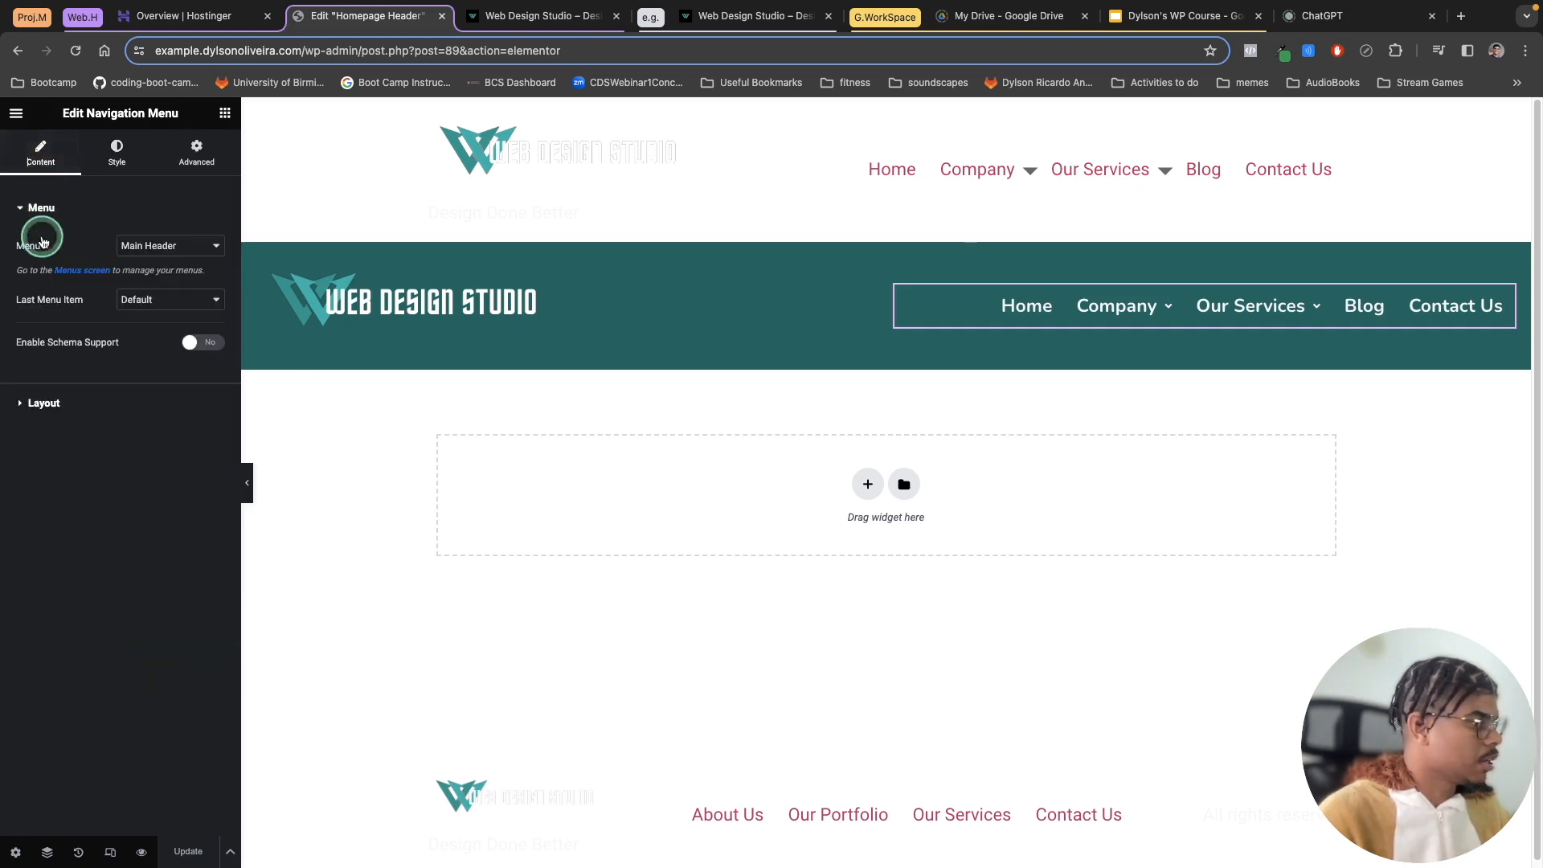
# Step: Change the navigation menu's submenu icon to Plus Sign and update the template
pyautogui.click(36, 402)
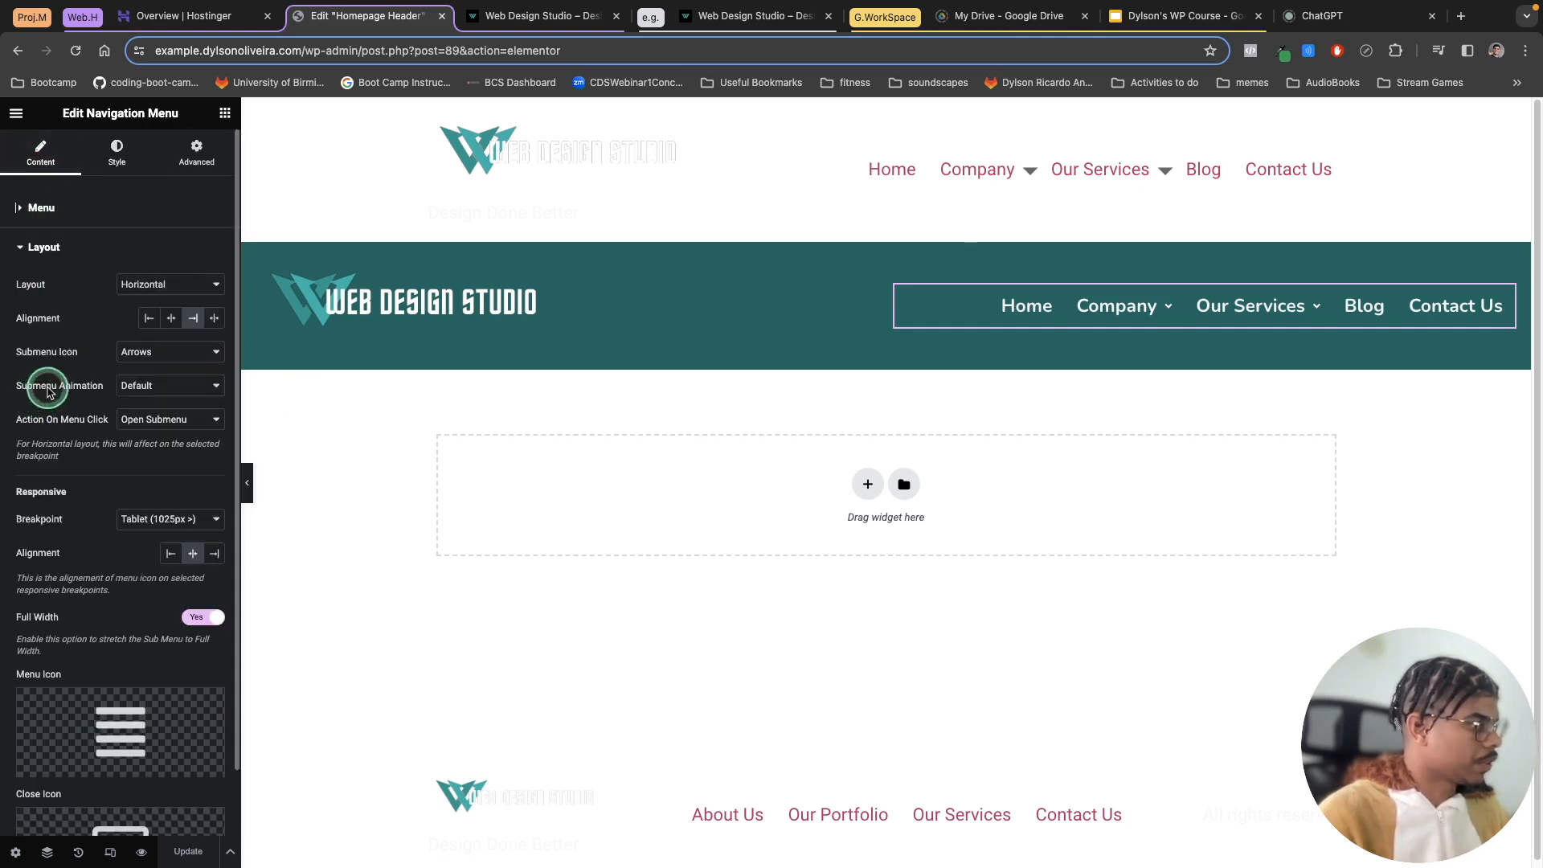
pyautogui.click(144, 351)
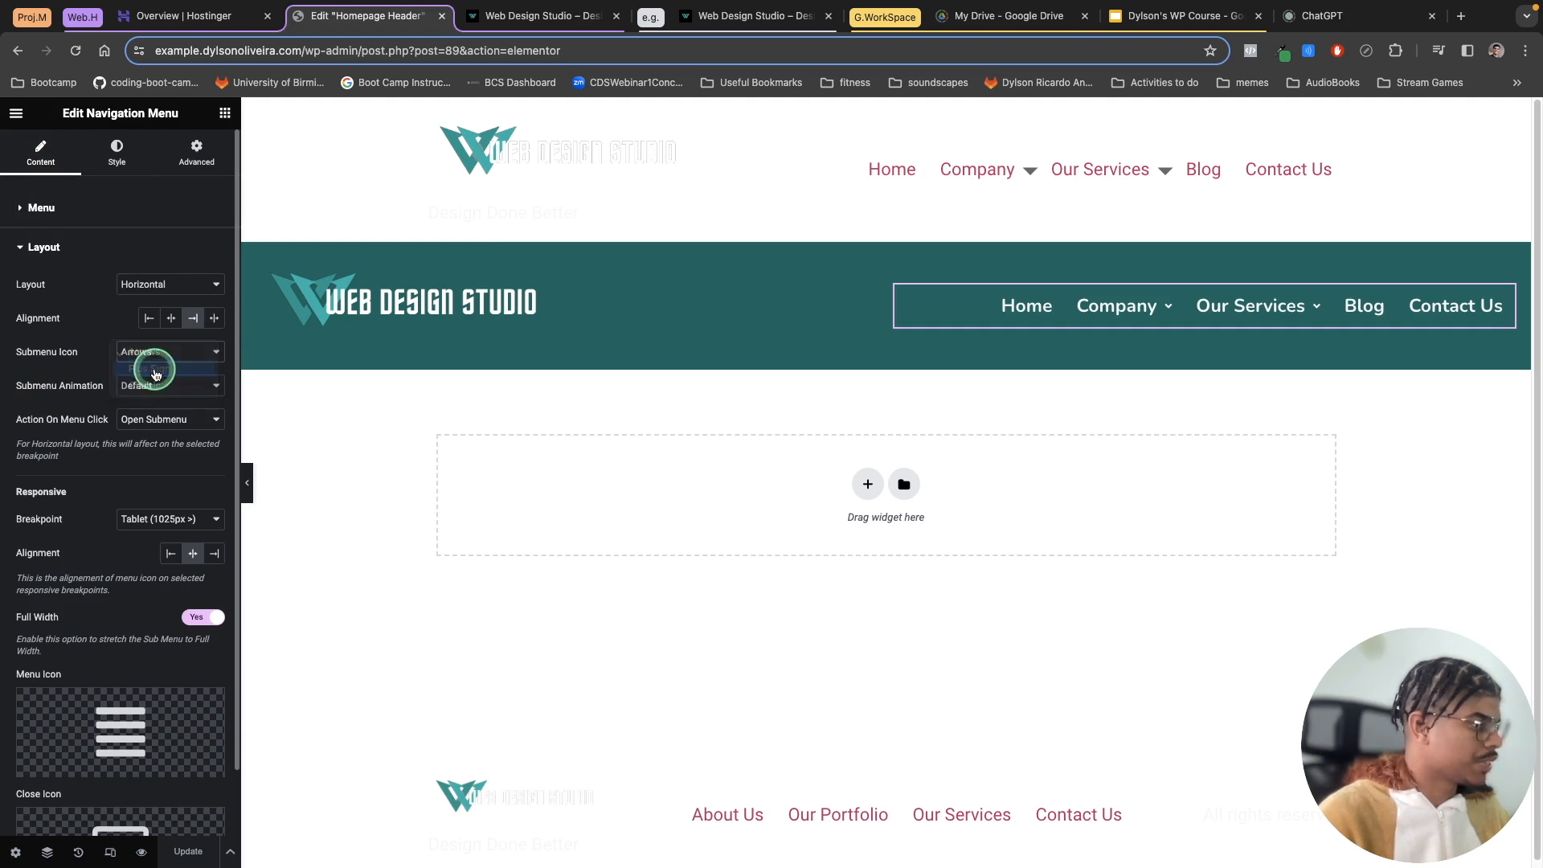
pyautogui.click(155, 371)
pyautogui.click(199, 859)
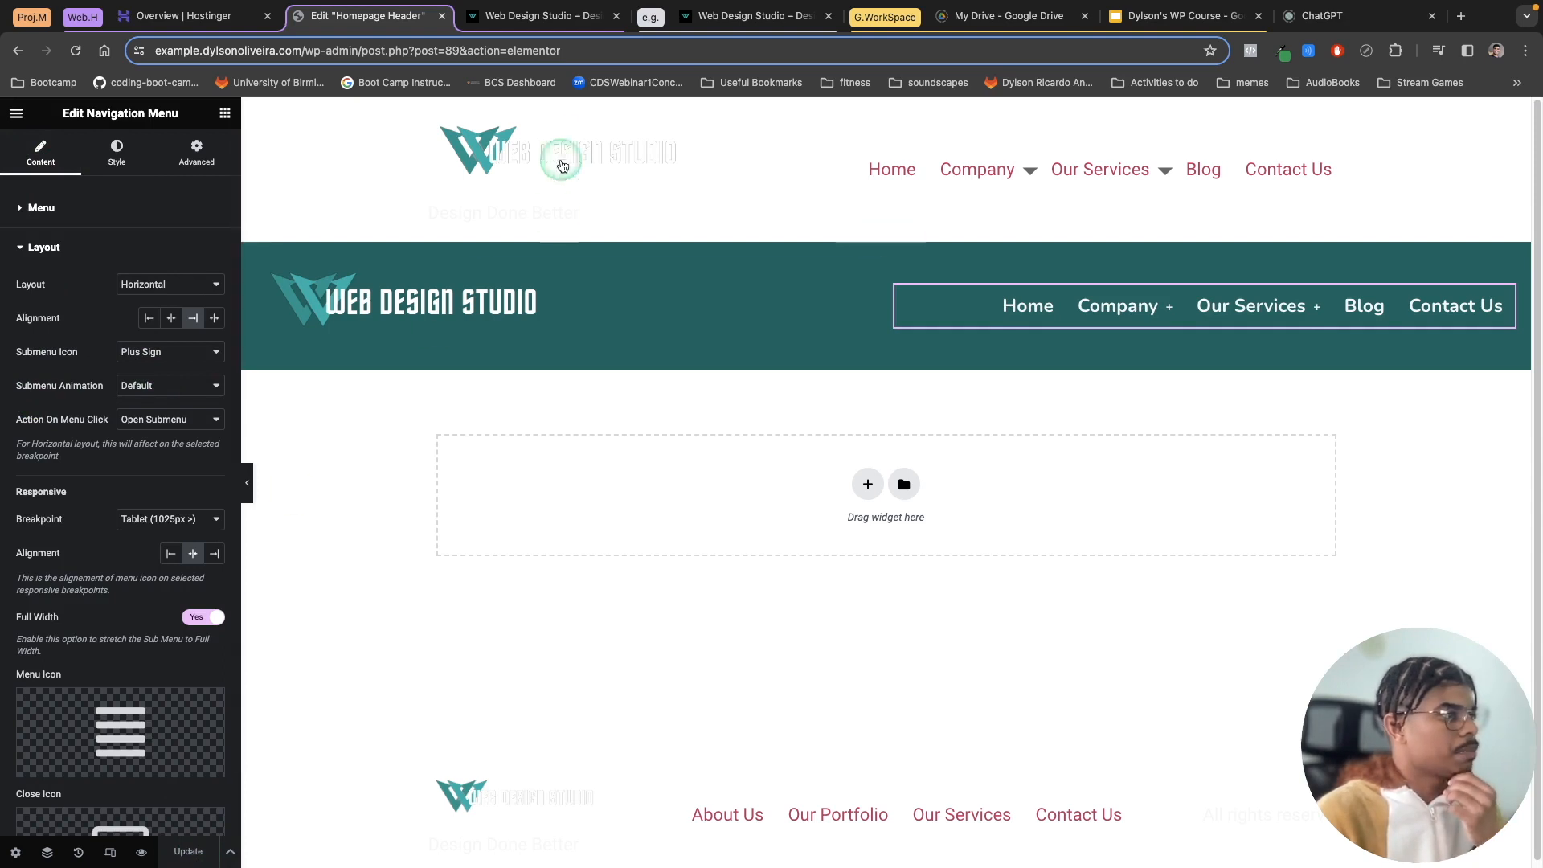
# Step: Switch to the live site and inspect the header menu's submenu icons and Company dropdown
pyautogui.click(521, 24)
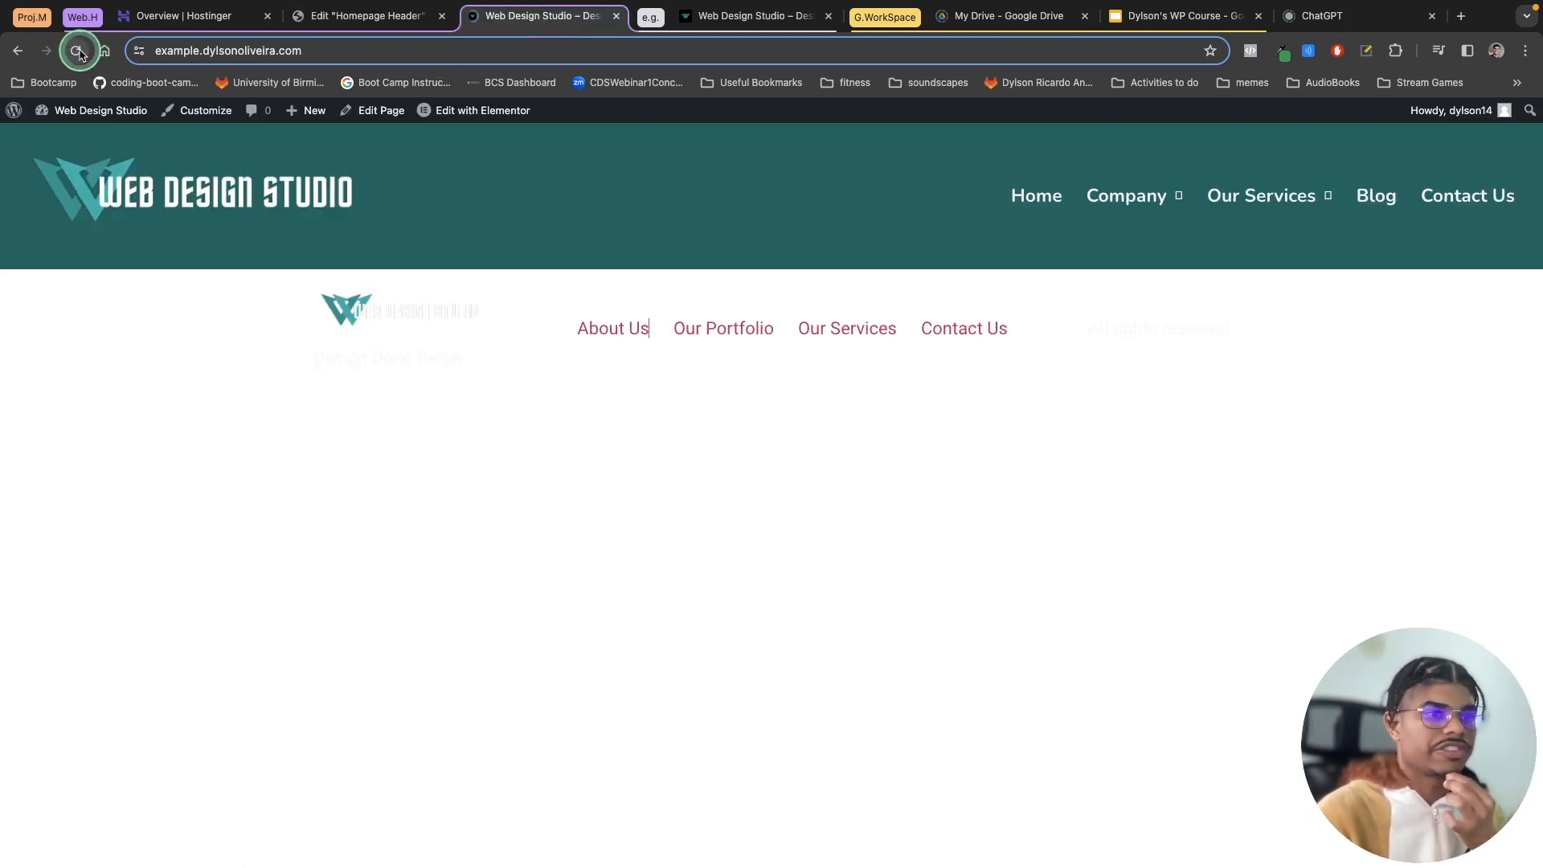
pyautogui.moveTo(1160, 196)
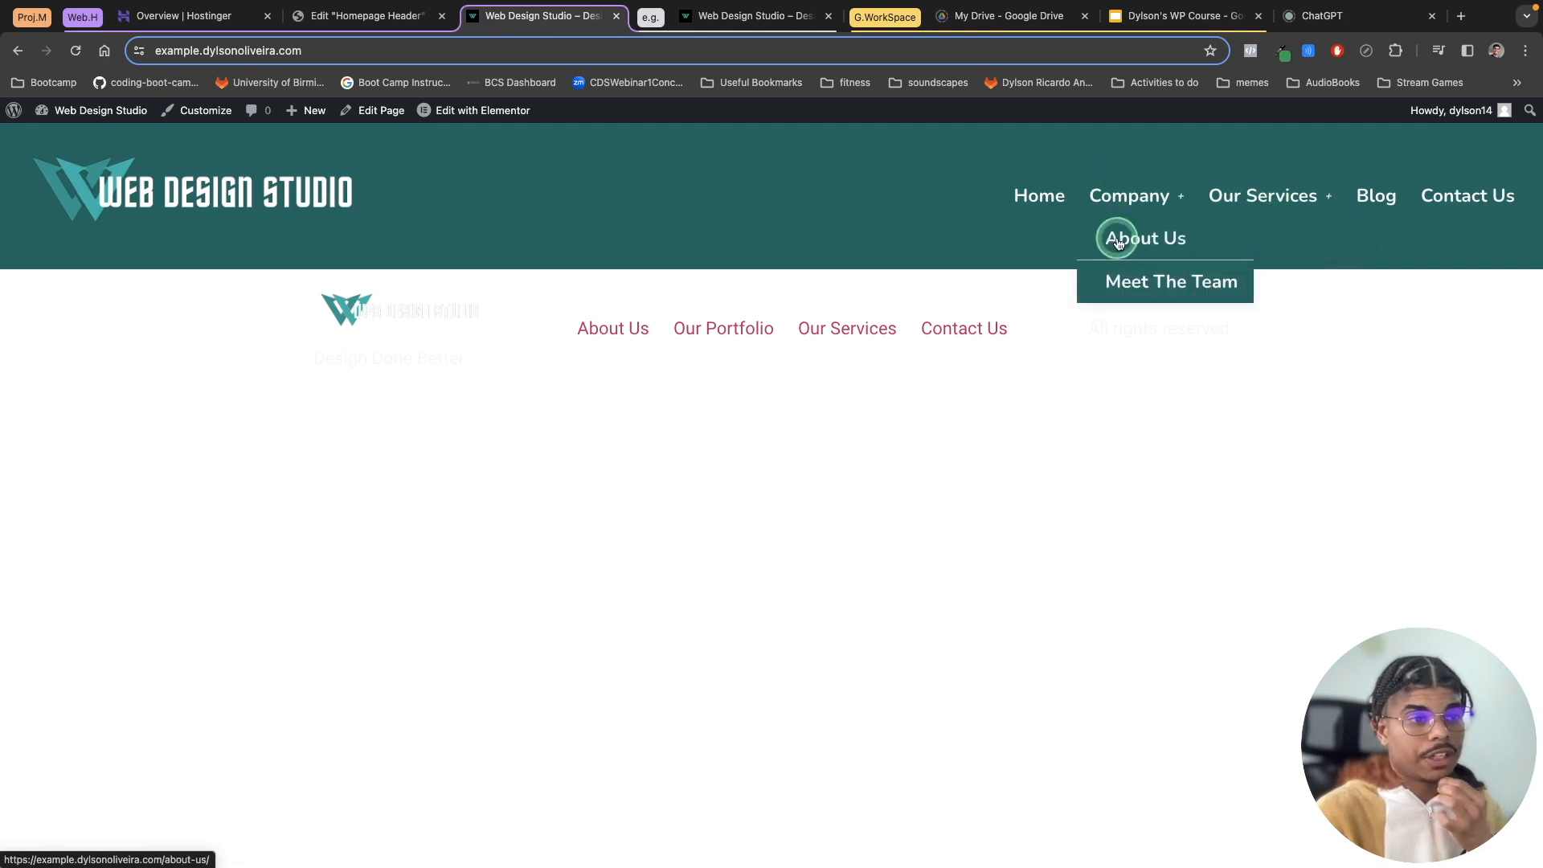
pyautogui.moveTo(1278, 204)
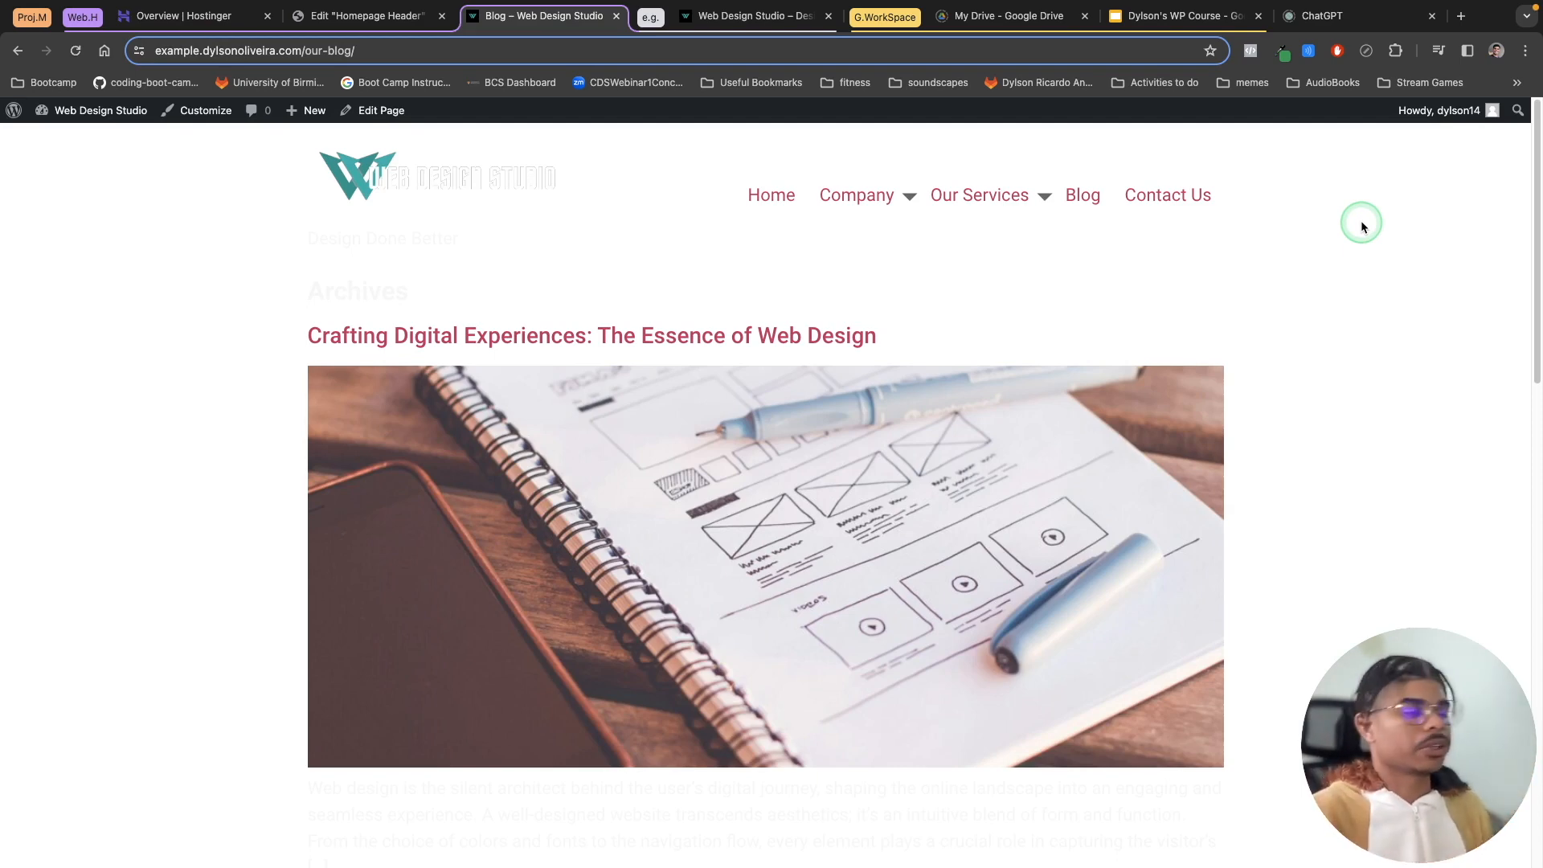
pyautogui.click(768, 197)
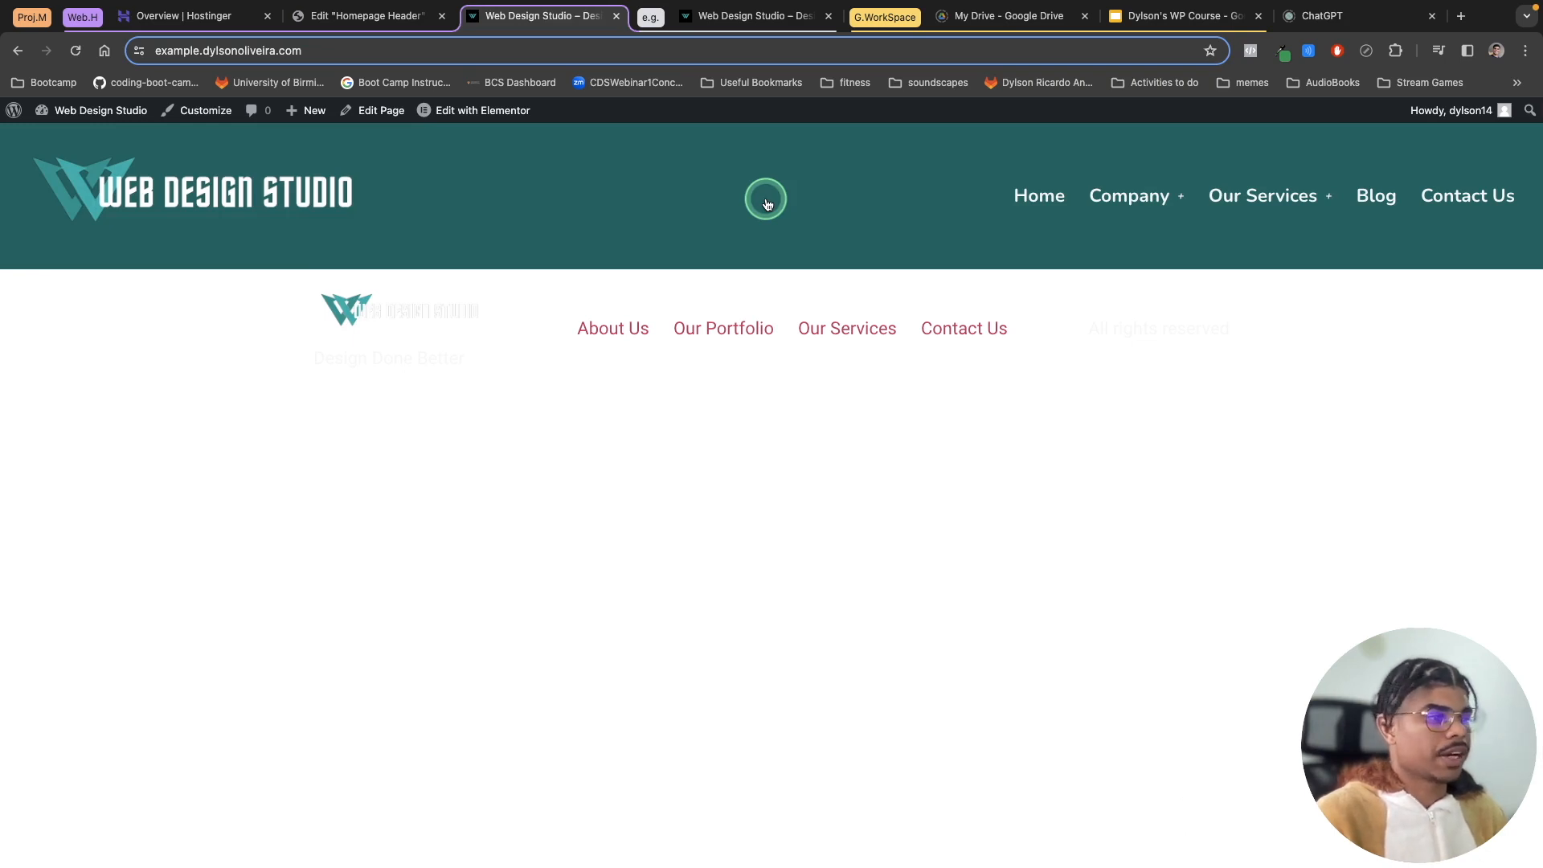
pyautogui.moveTo(1126, 196)
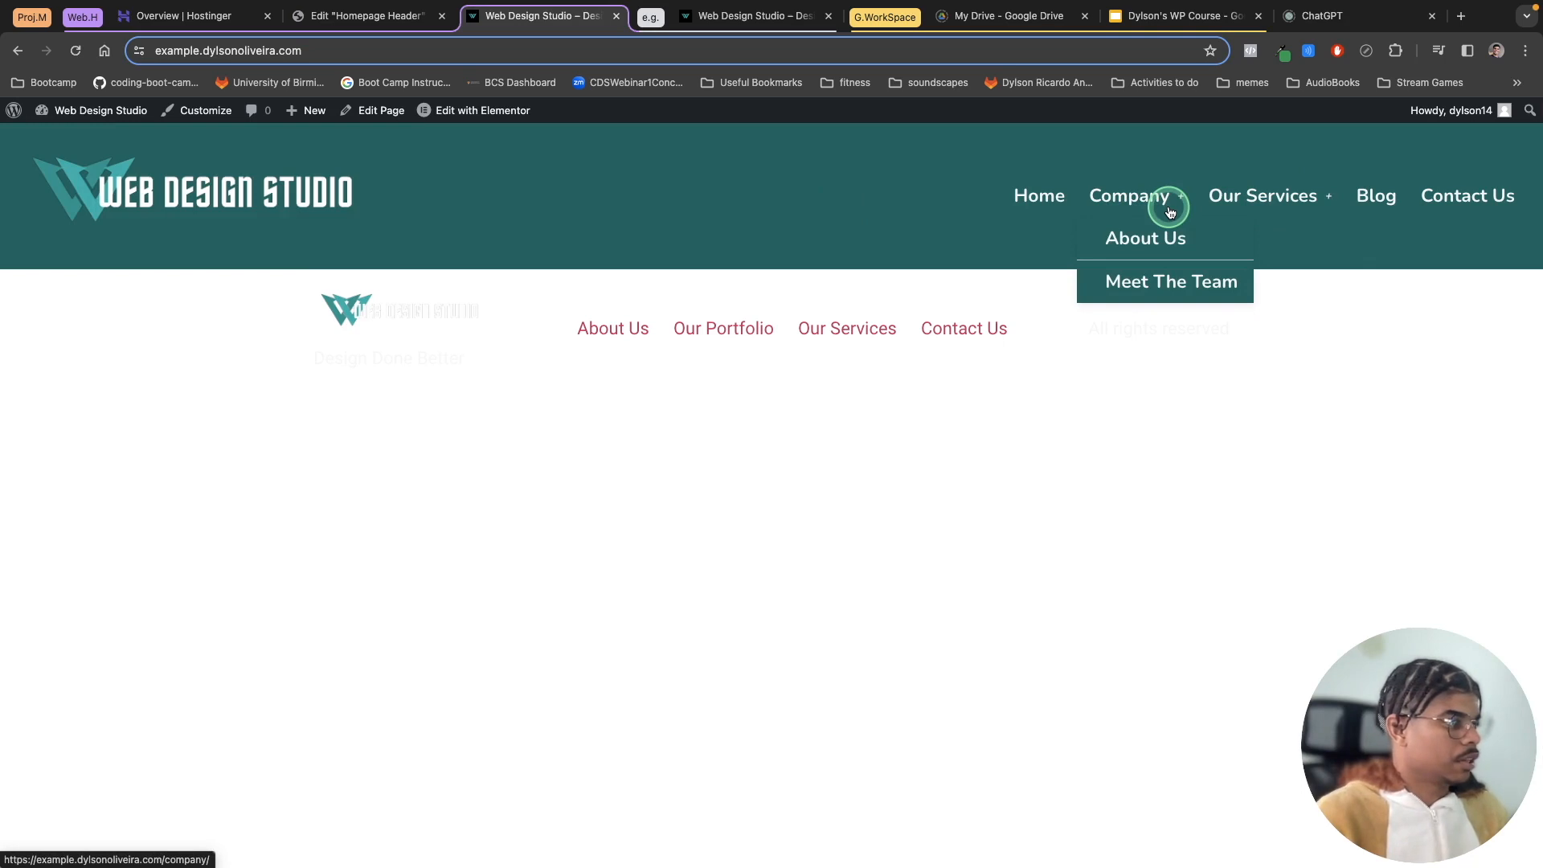
# Step: Set the navigation menu's main menu hover text color to #1EE196
pyautogui.click(320, 11)
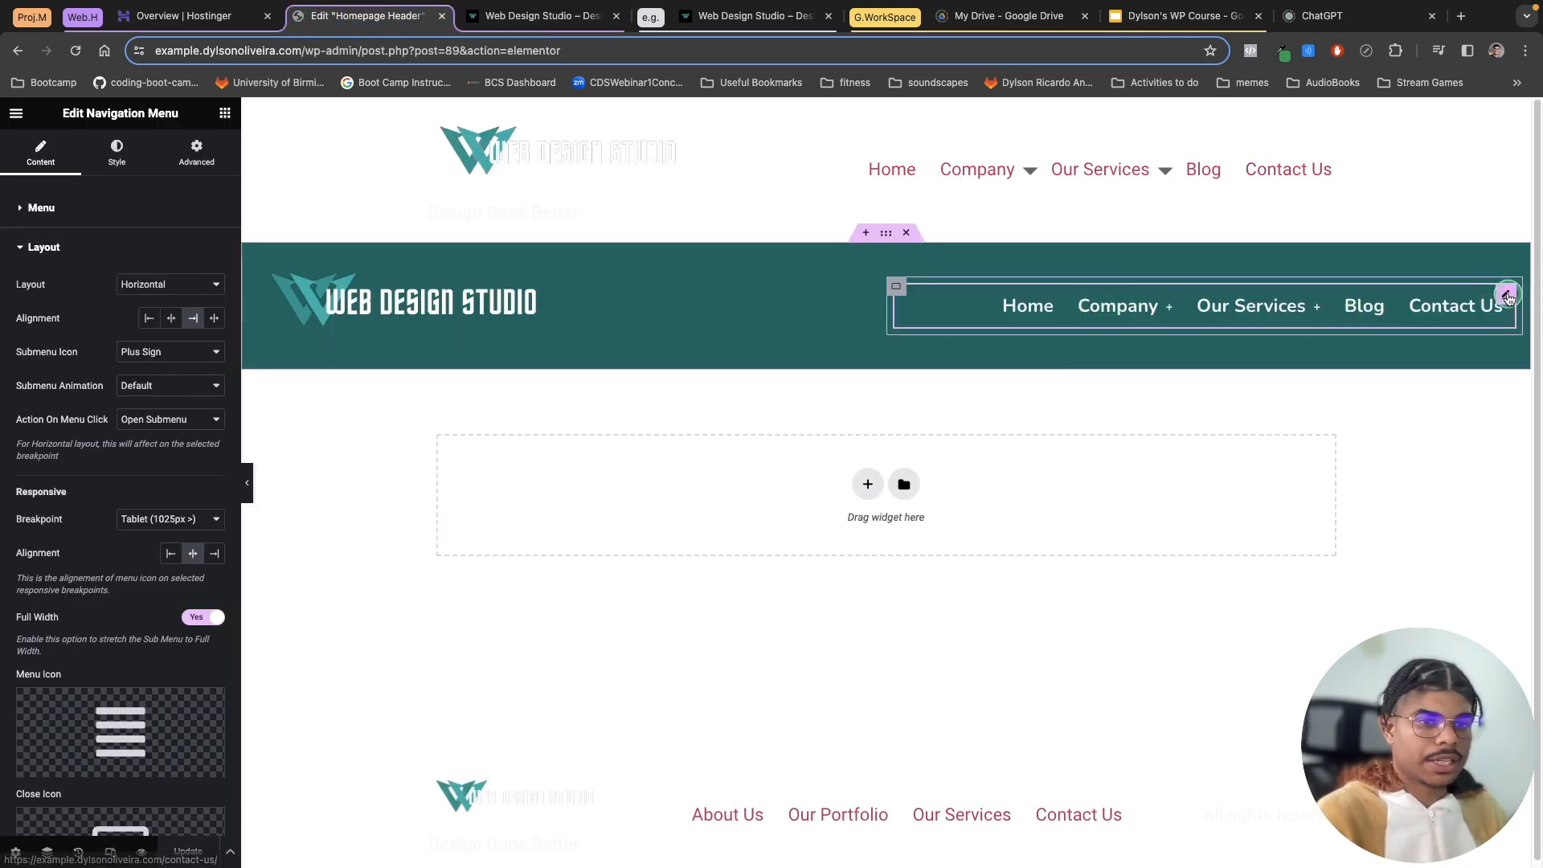
pyautogui.moveTo(1119, 312)
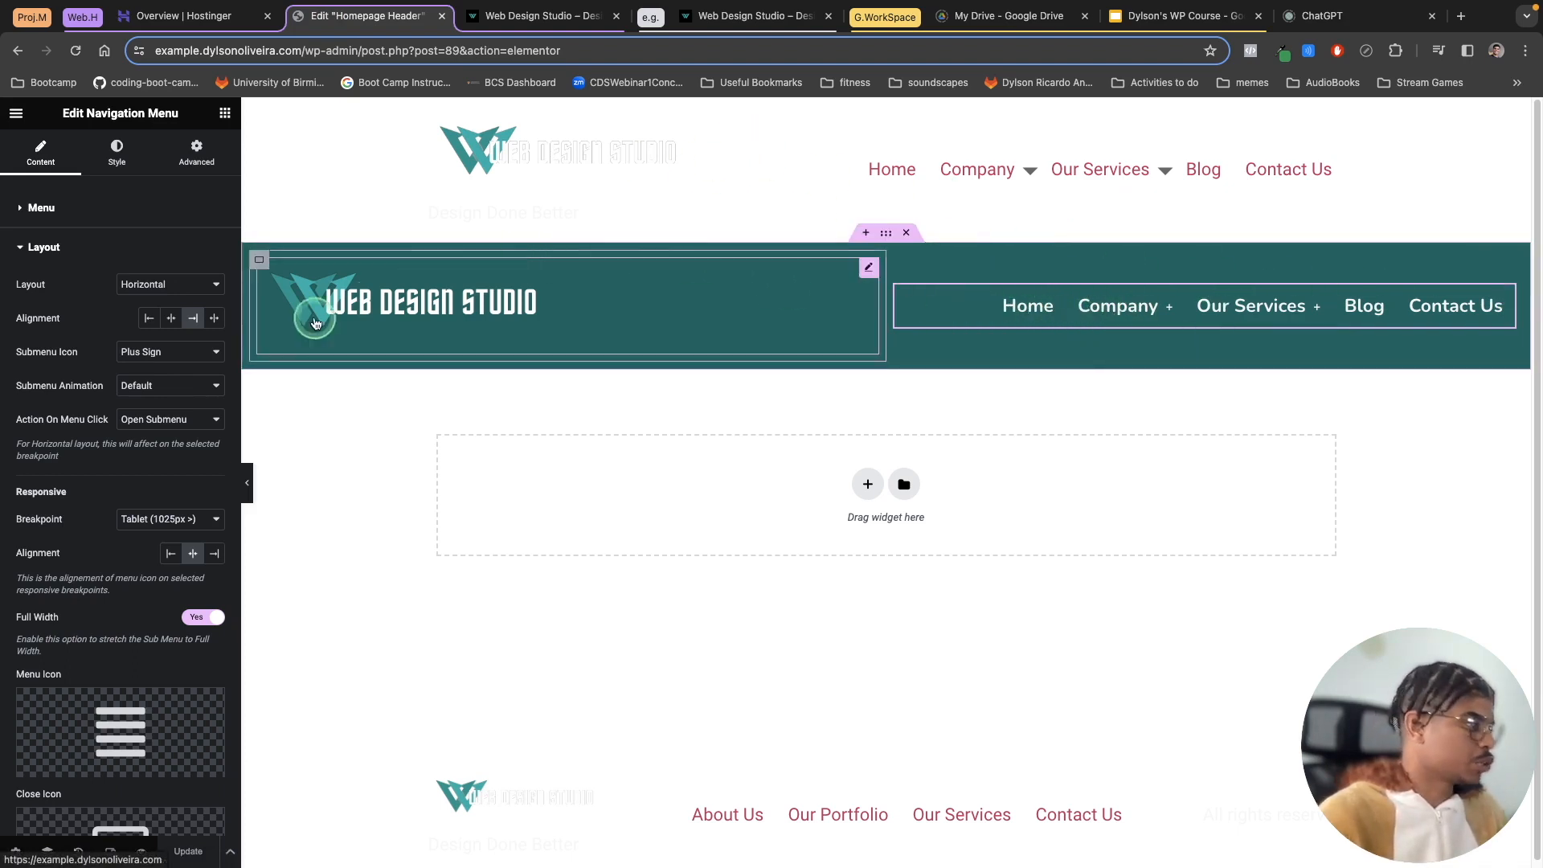
pyautogui.click(116, 153)
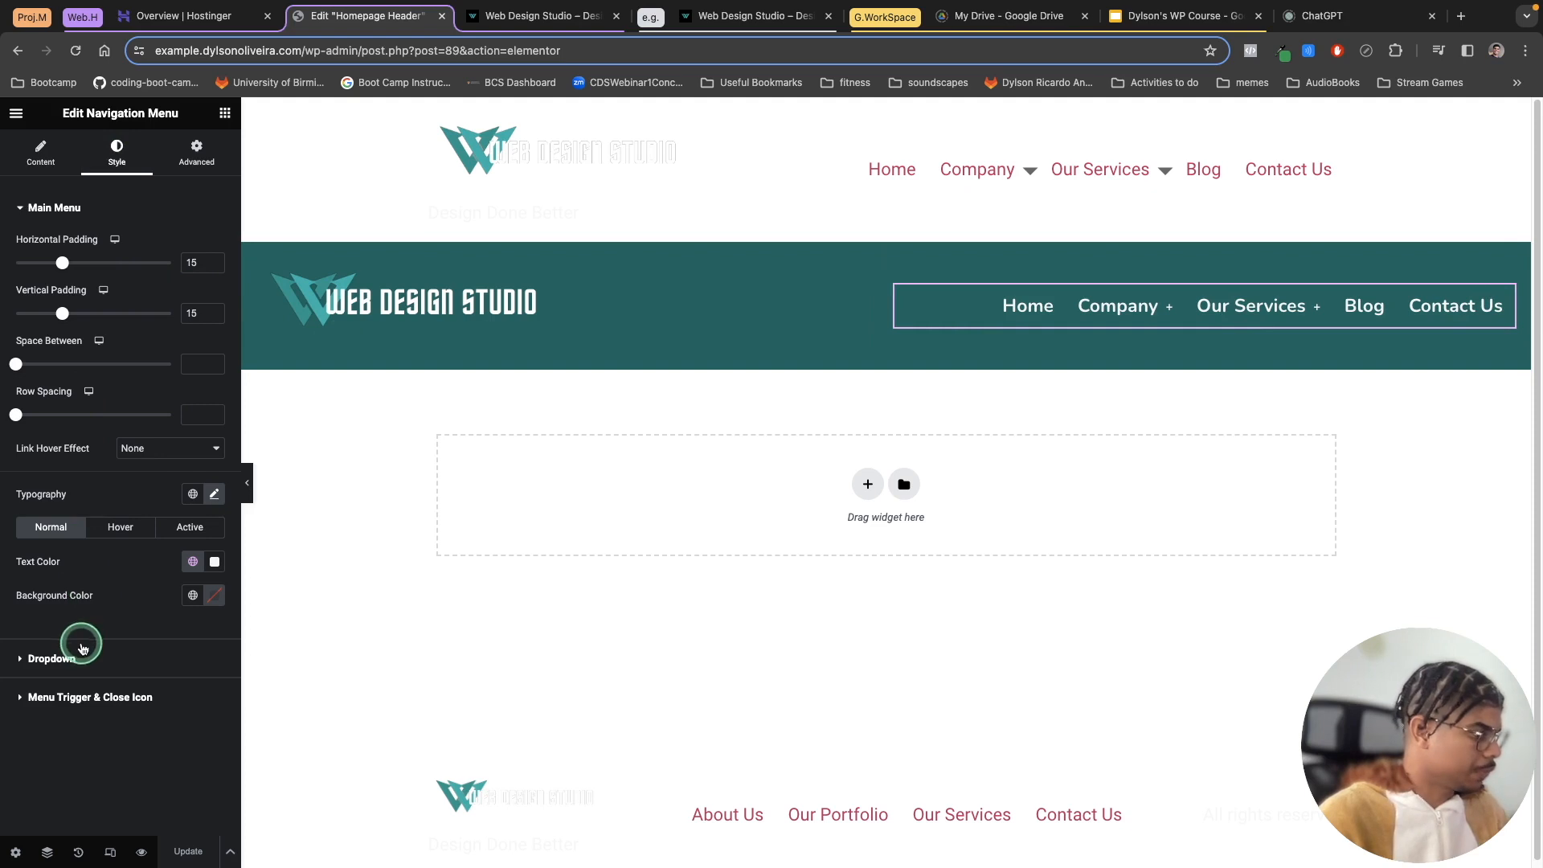
pyautogui.click(121, 530)
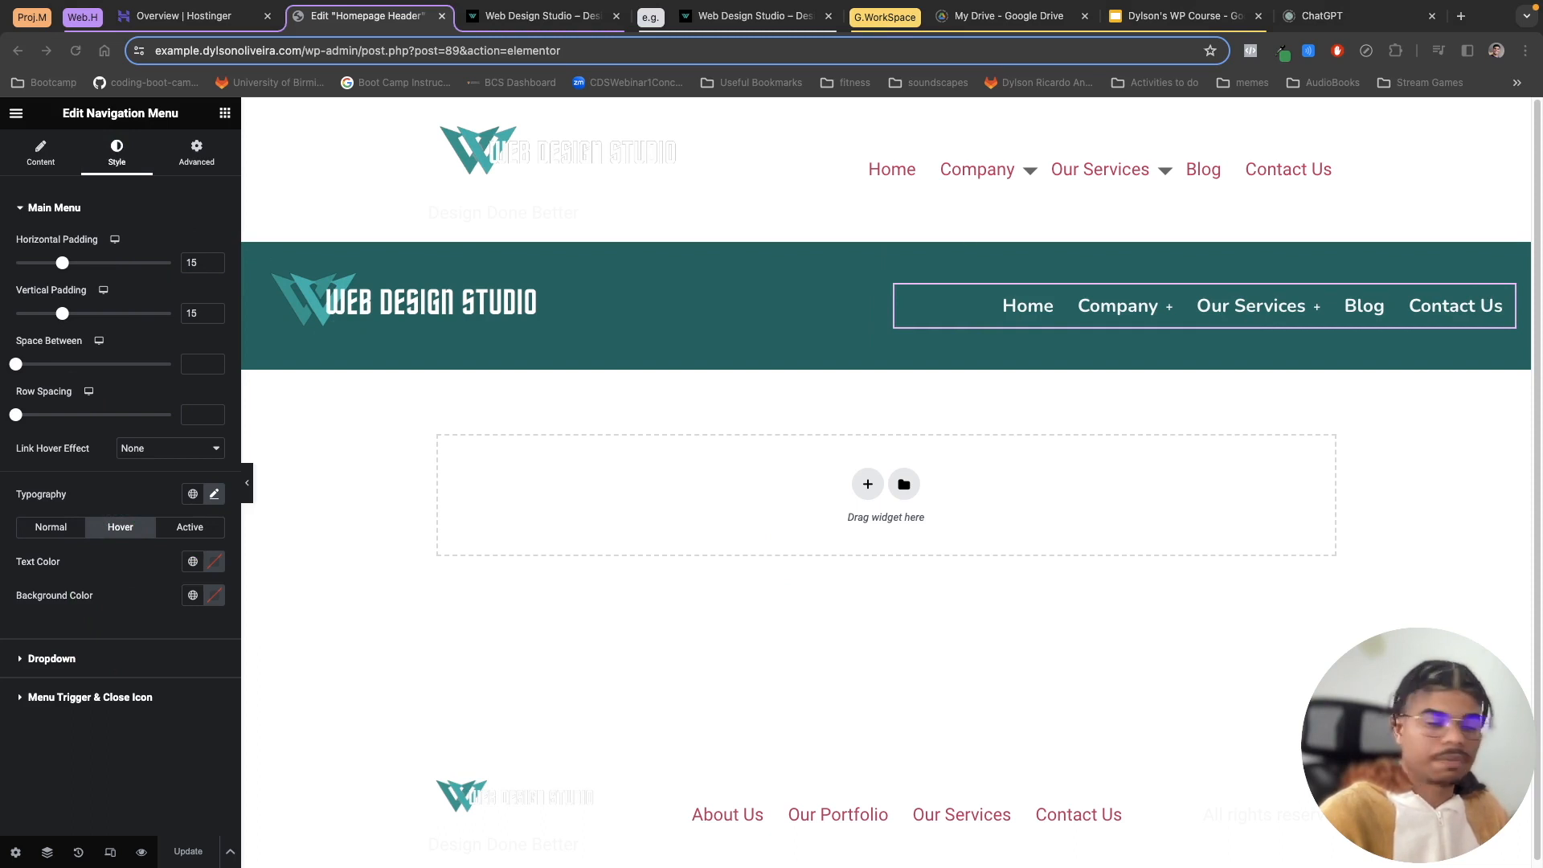
pyautogui.click(133, 520)
pyautogui.click(184, 571)
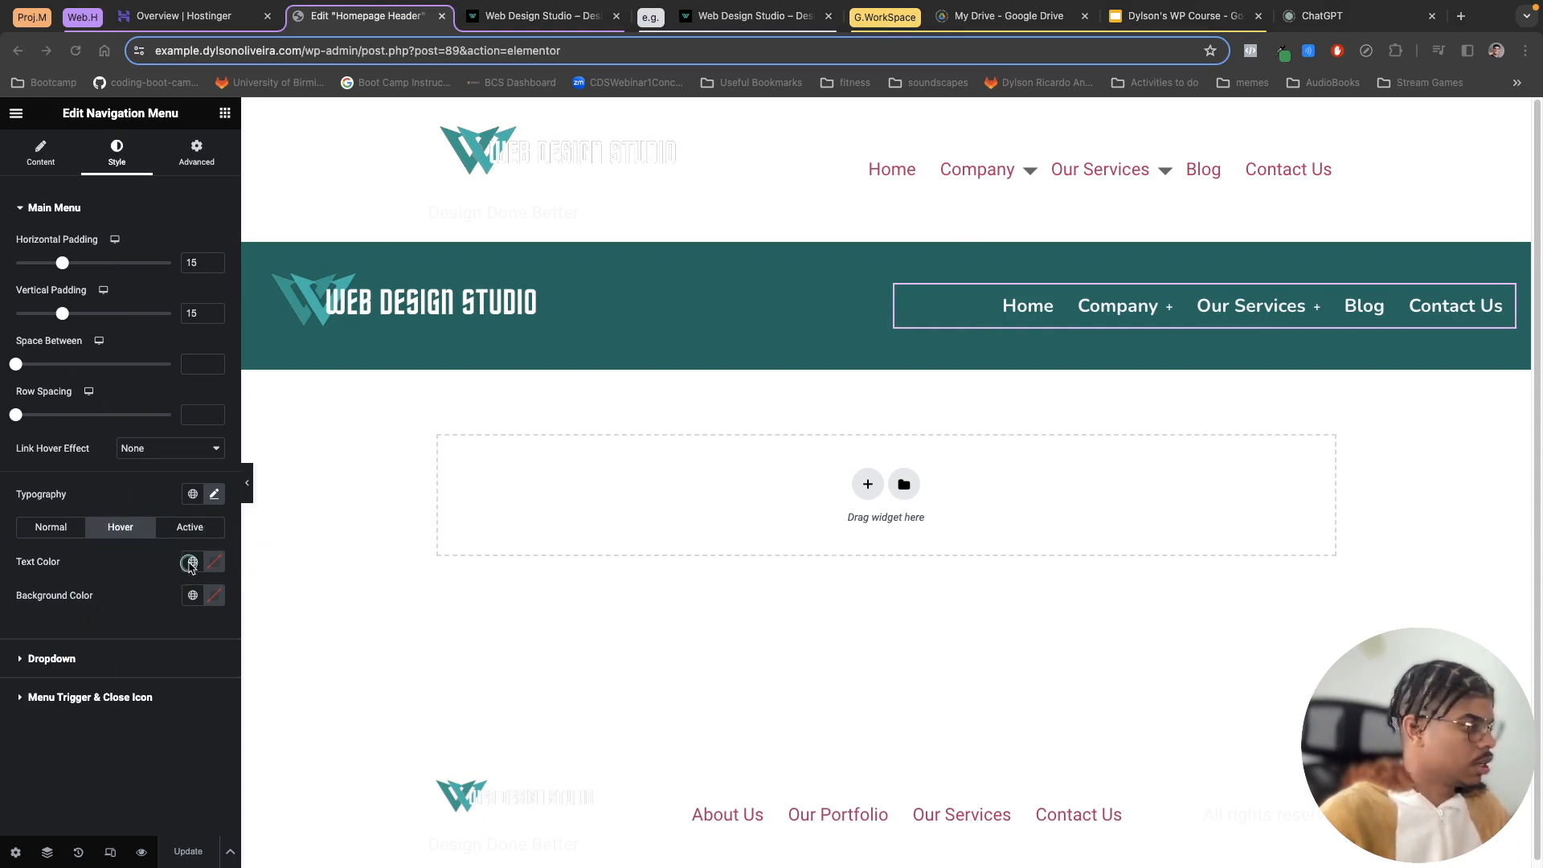
pyautogui.click(213, 562)
pyautogui.click(145, 792)
pyautogui.rightClick(145, 794)
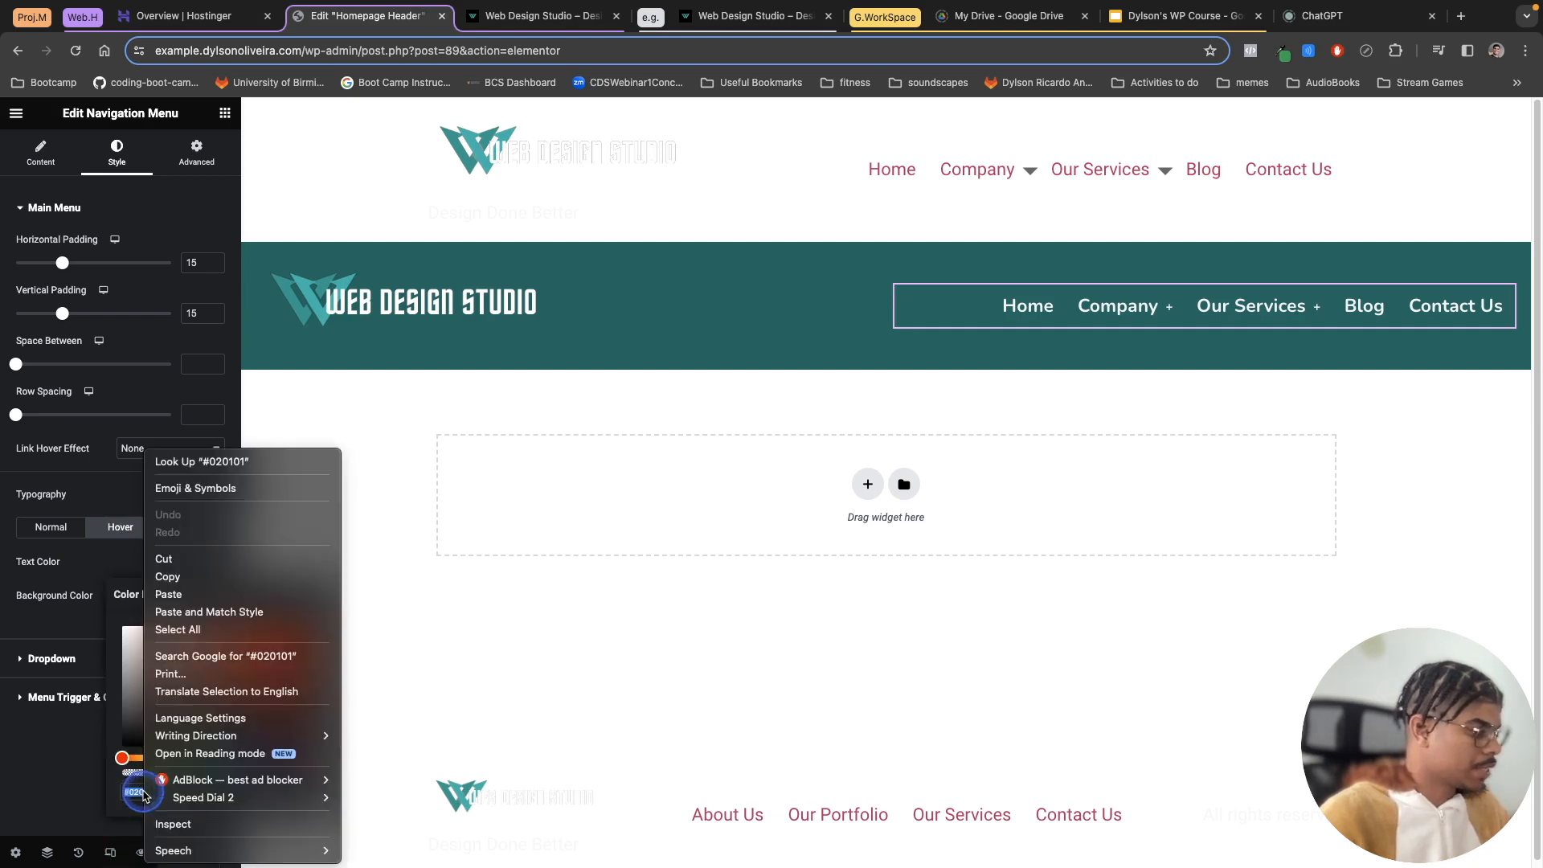
pyautogui.click(170, 594)
pyautogui.click(1049, 317)
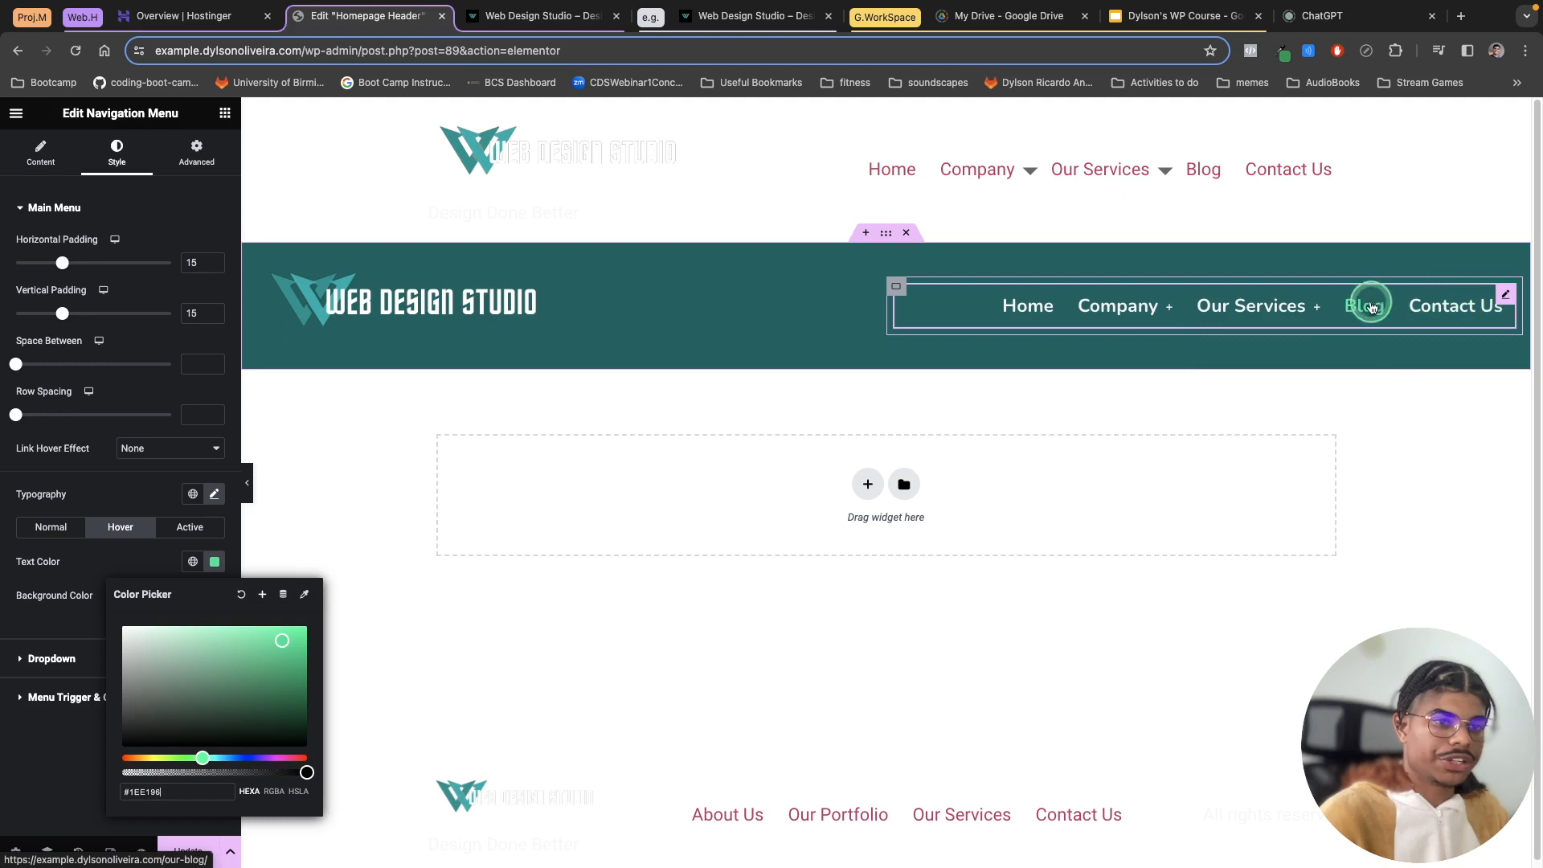
# Step: Set the main menu's active text color to #1EE196 and update the template
pyautogui.click(190, 526)
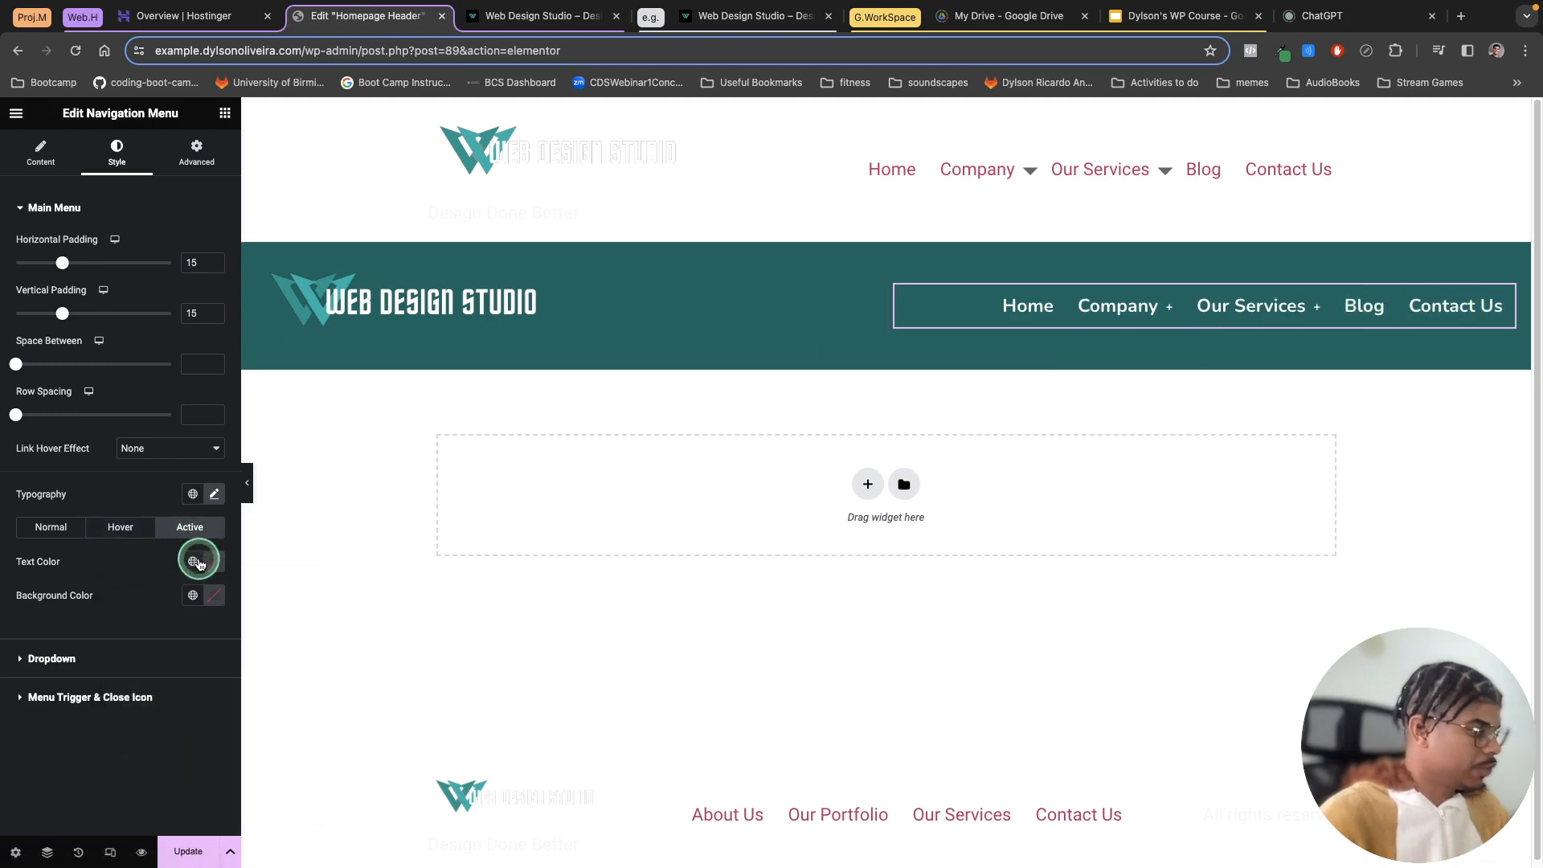
pyautogui.click(199, 562)
pyautogui.click(213, 560)
pyautogui.click(138, 804)
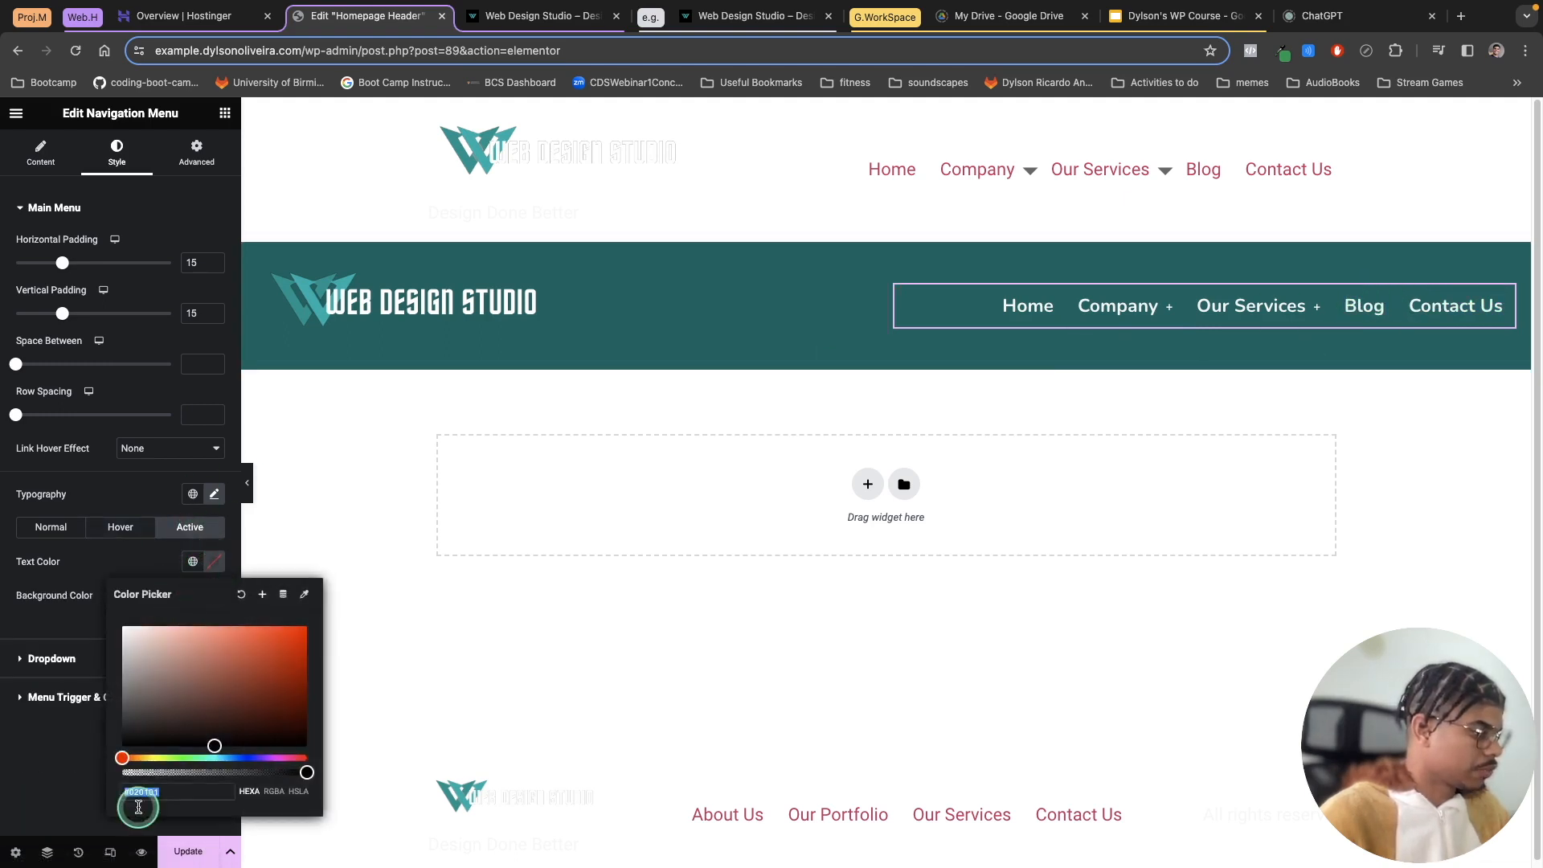
pyautogui.rightClick(142, 795)
pyautogui.click(169, 589)
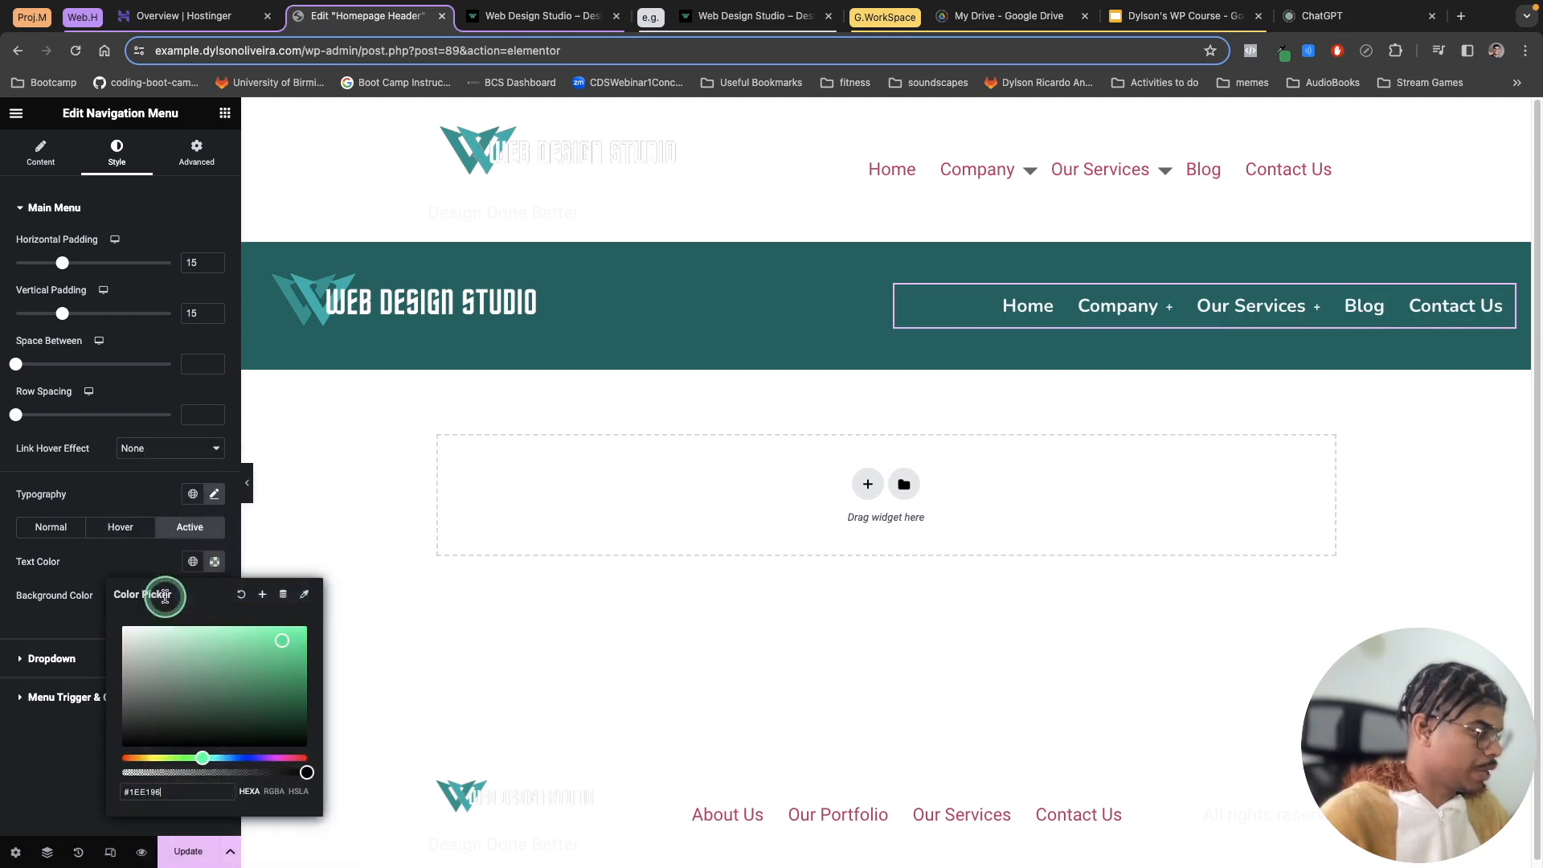
pyautogui.click(130, 575)
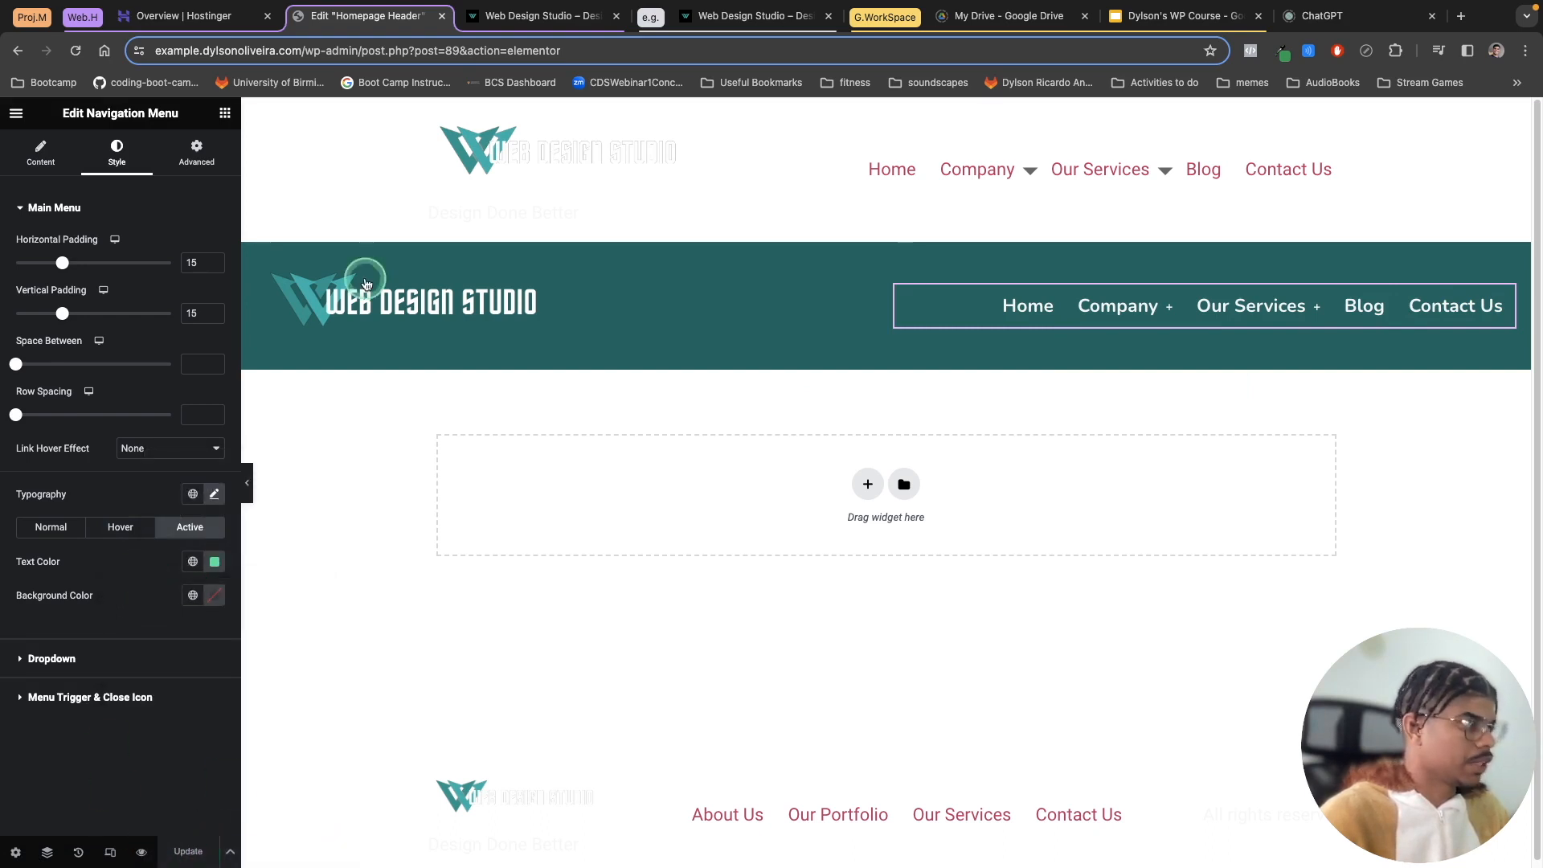
pyautogui.click(549, 137)
# Step: Reload the live site and check the menu's active and hover colors on the Home and Blog pages
pyautogui.click(516, 16)
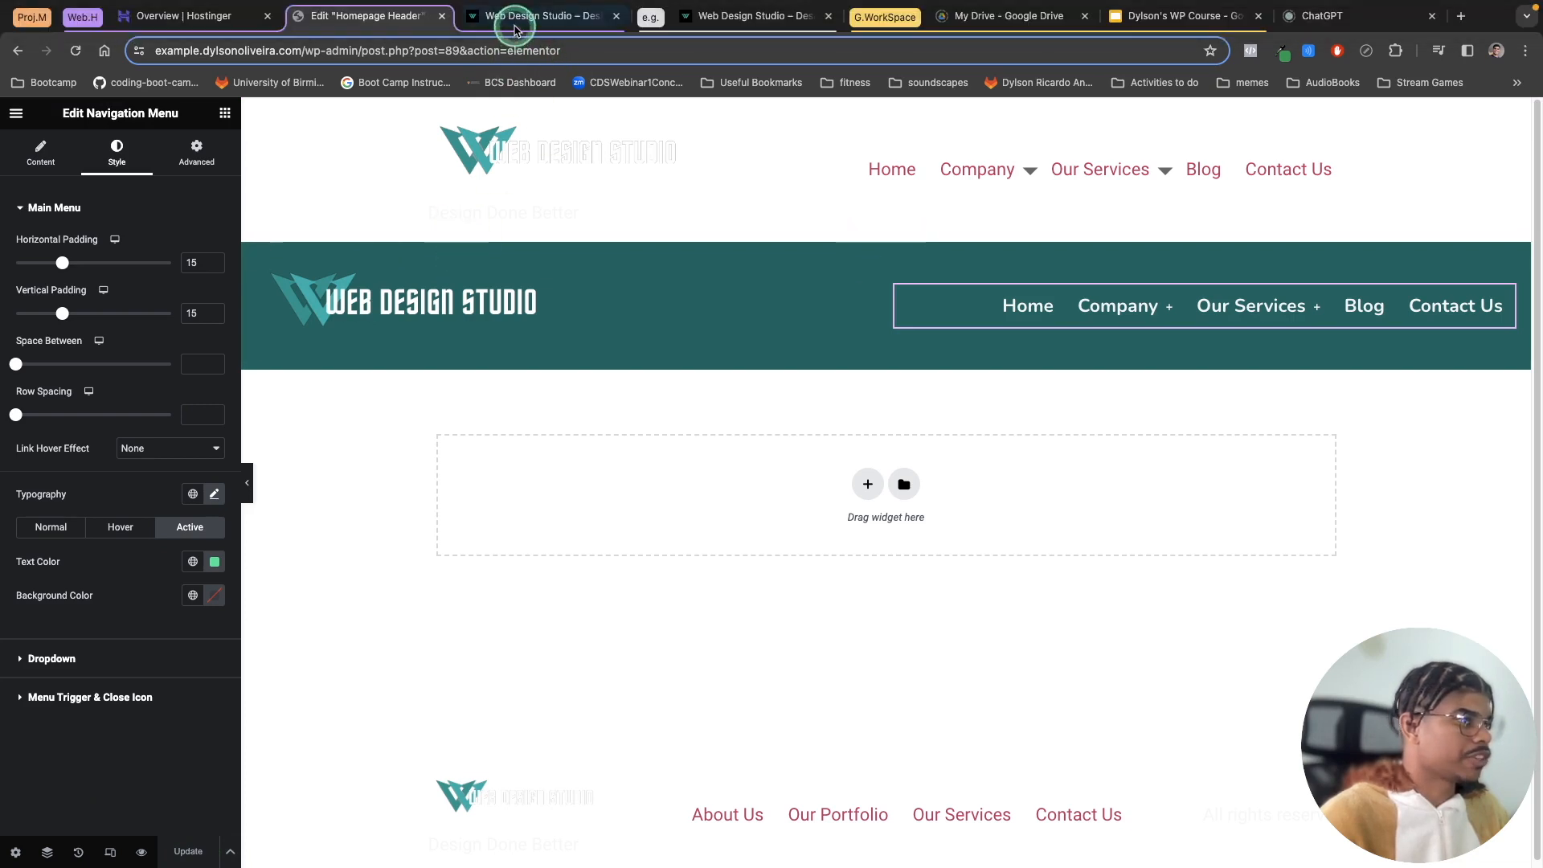
pyautogui.click(76, 52)
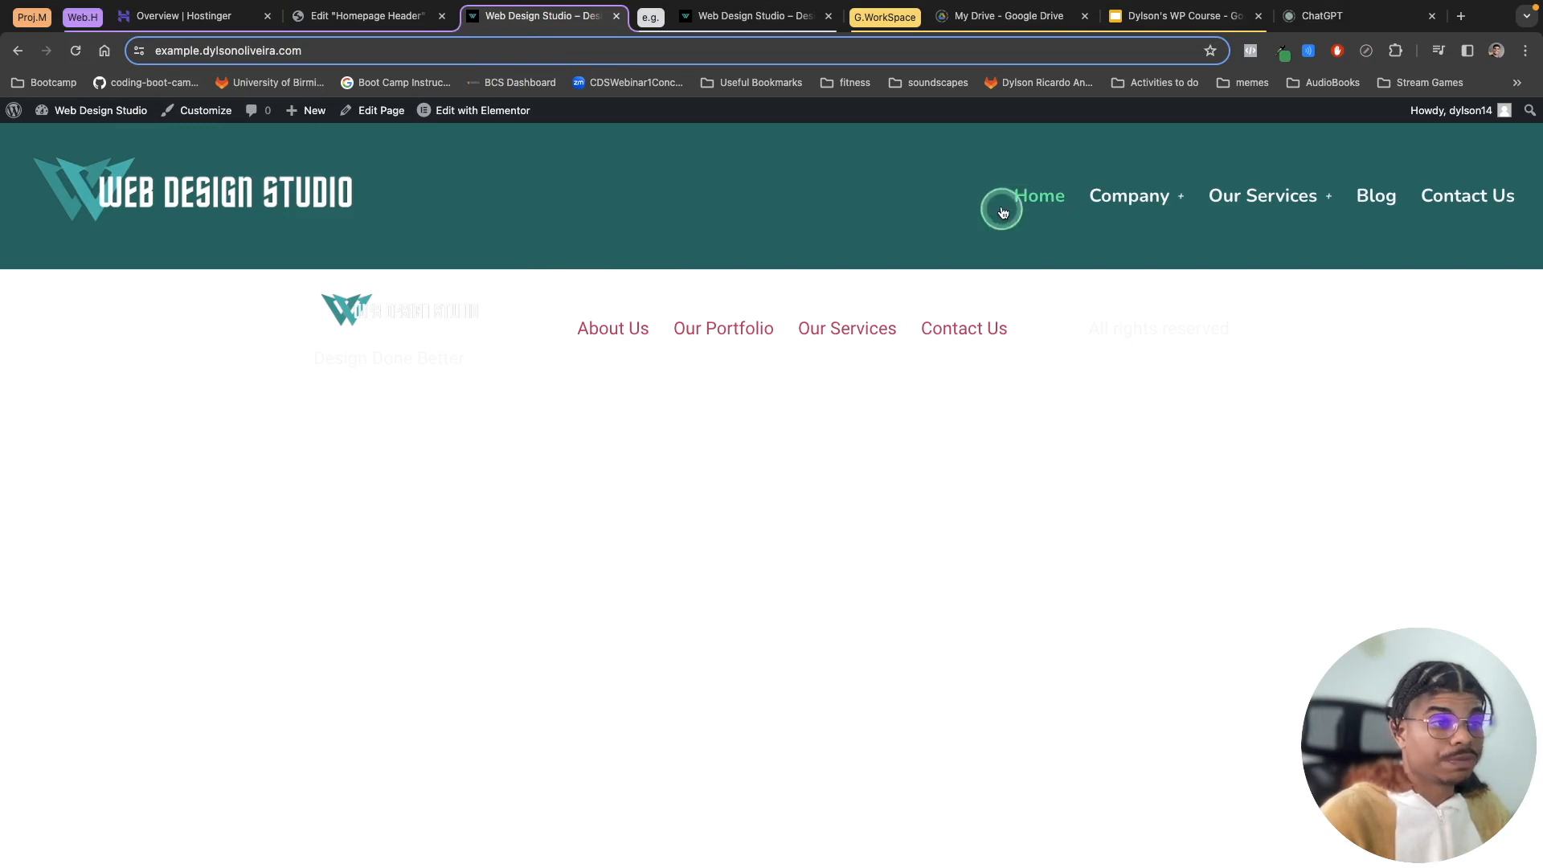
pyautogui.click(1379, 207)
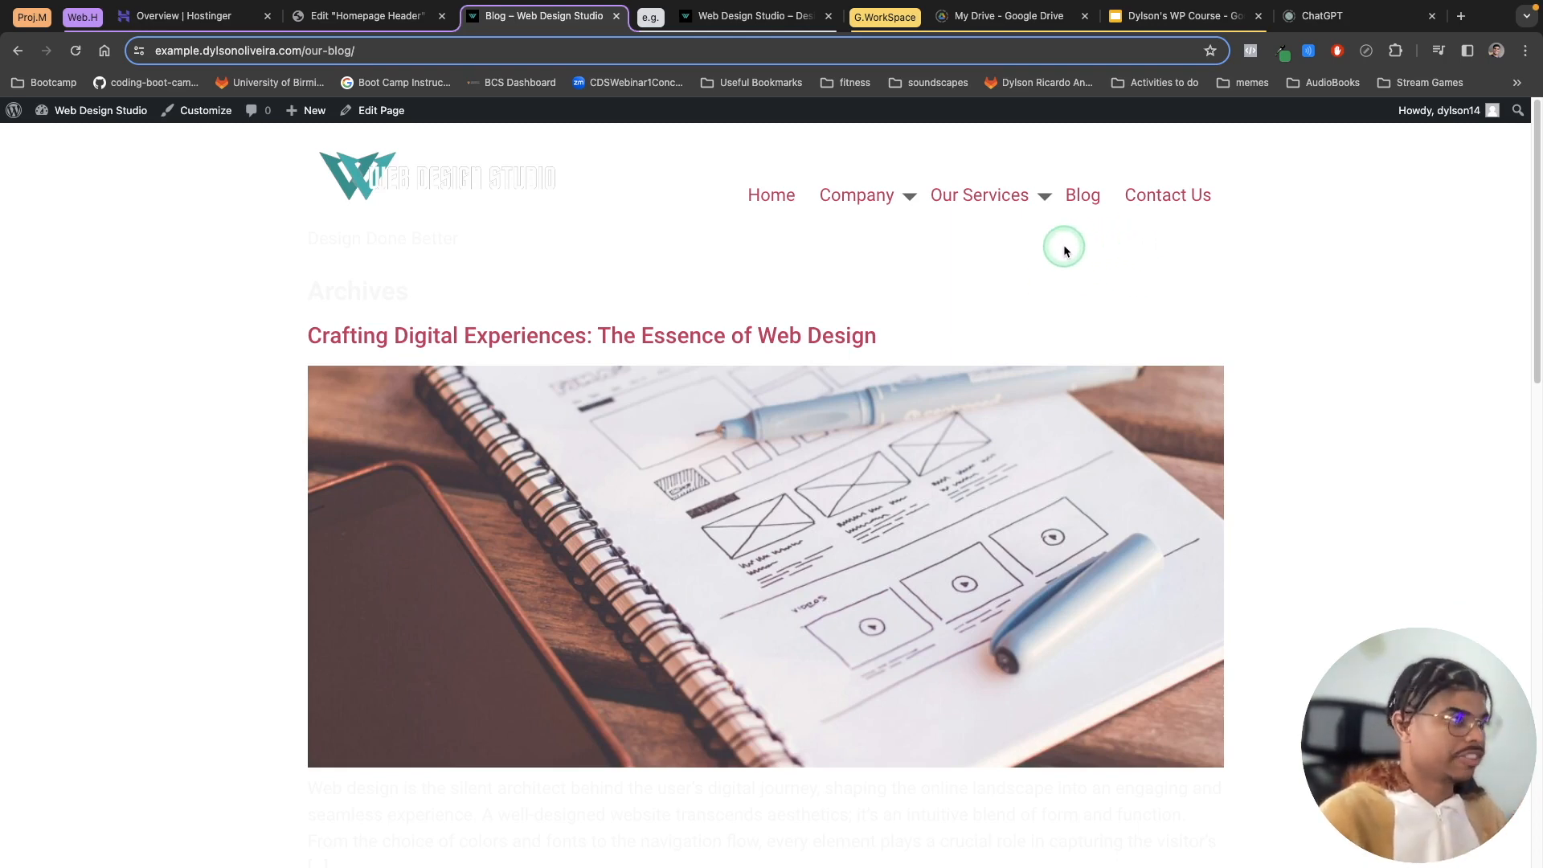
pyautogui.click(781, 200)
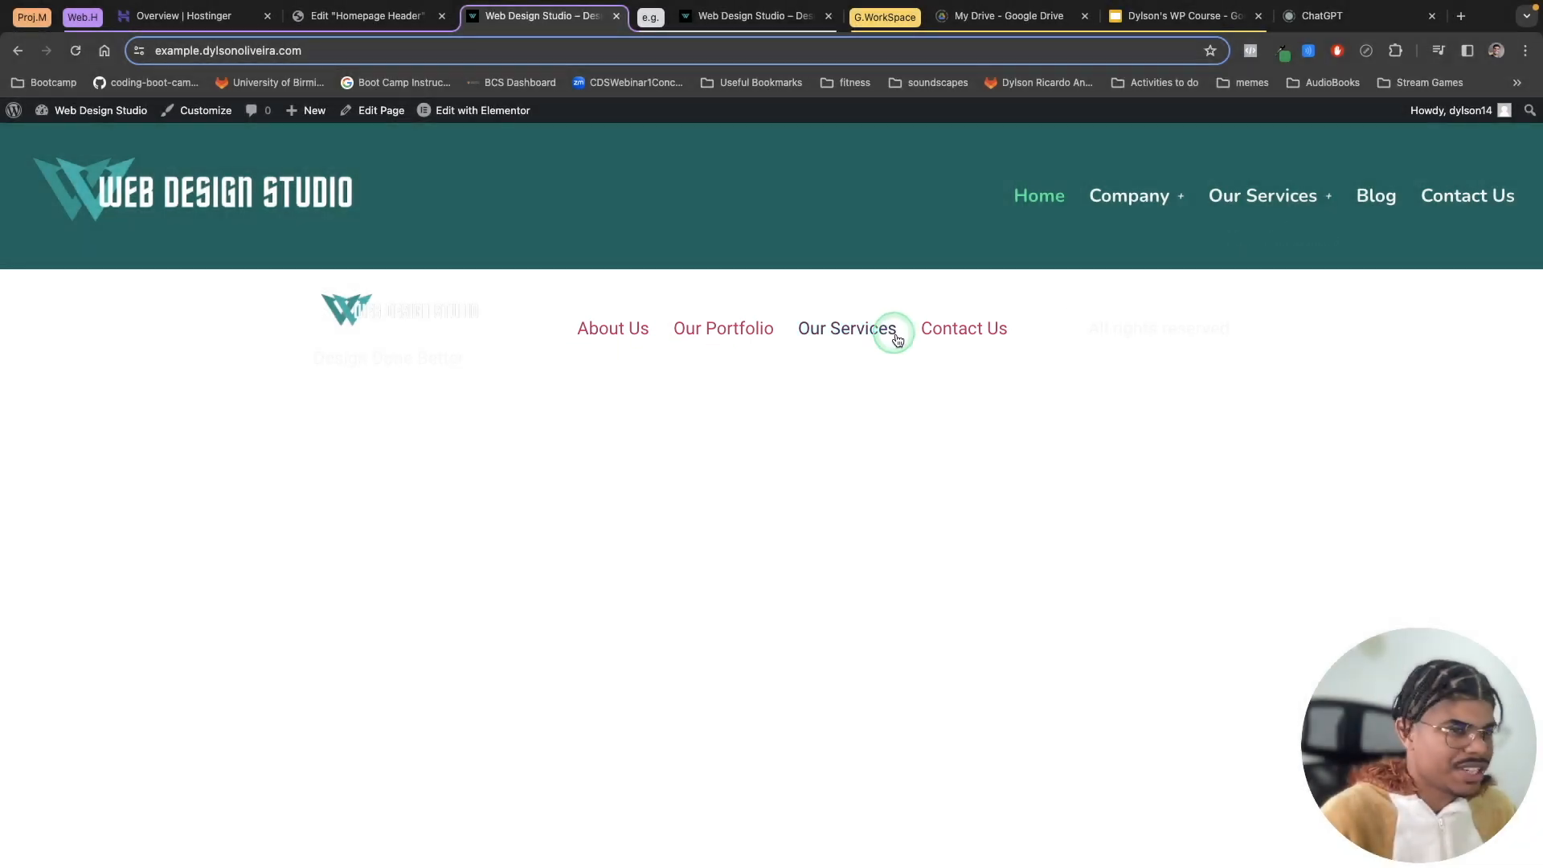
pyautogui.click(1376, 201)
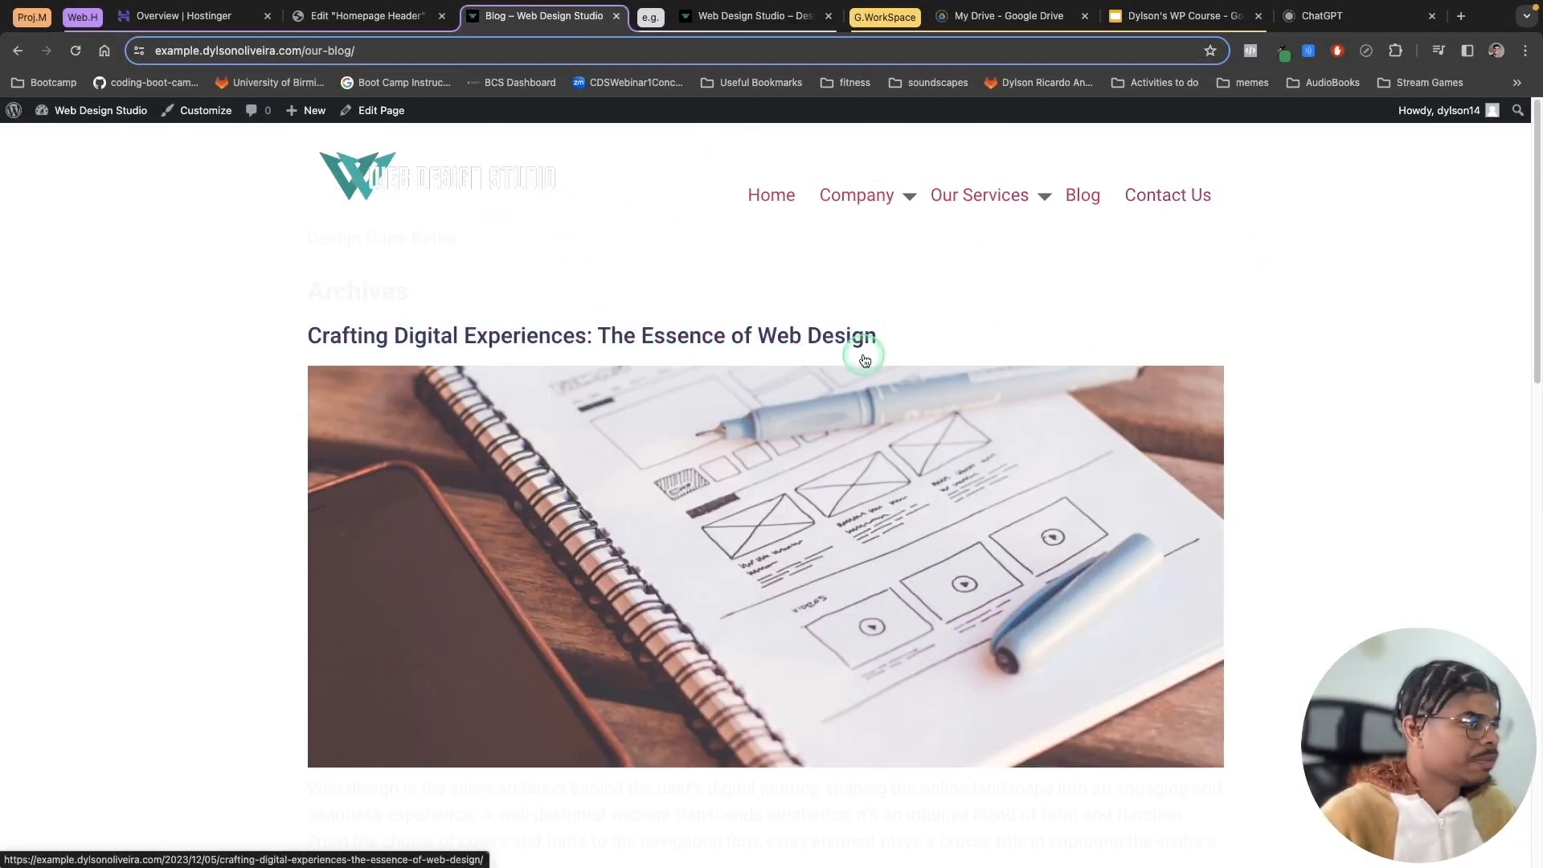
pyautogui.scroll(-15, 861, 355)
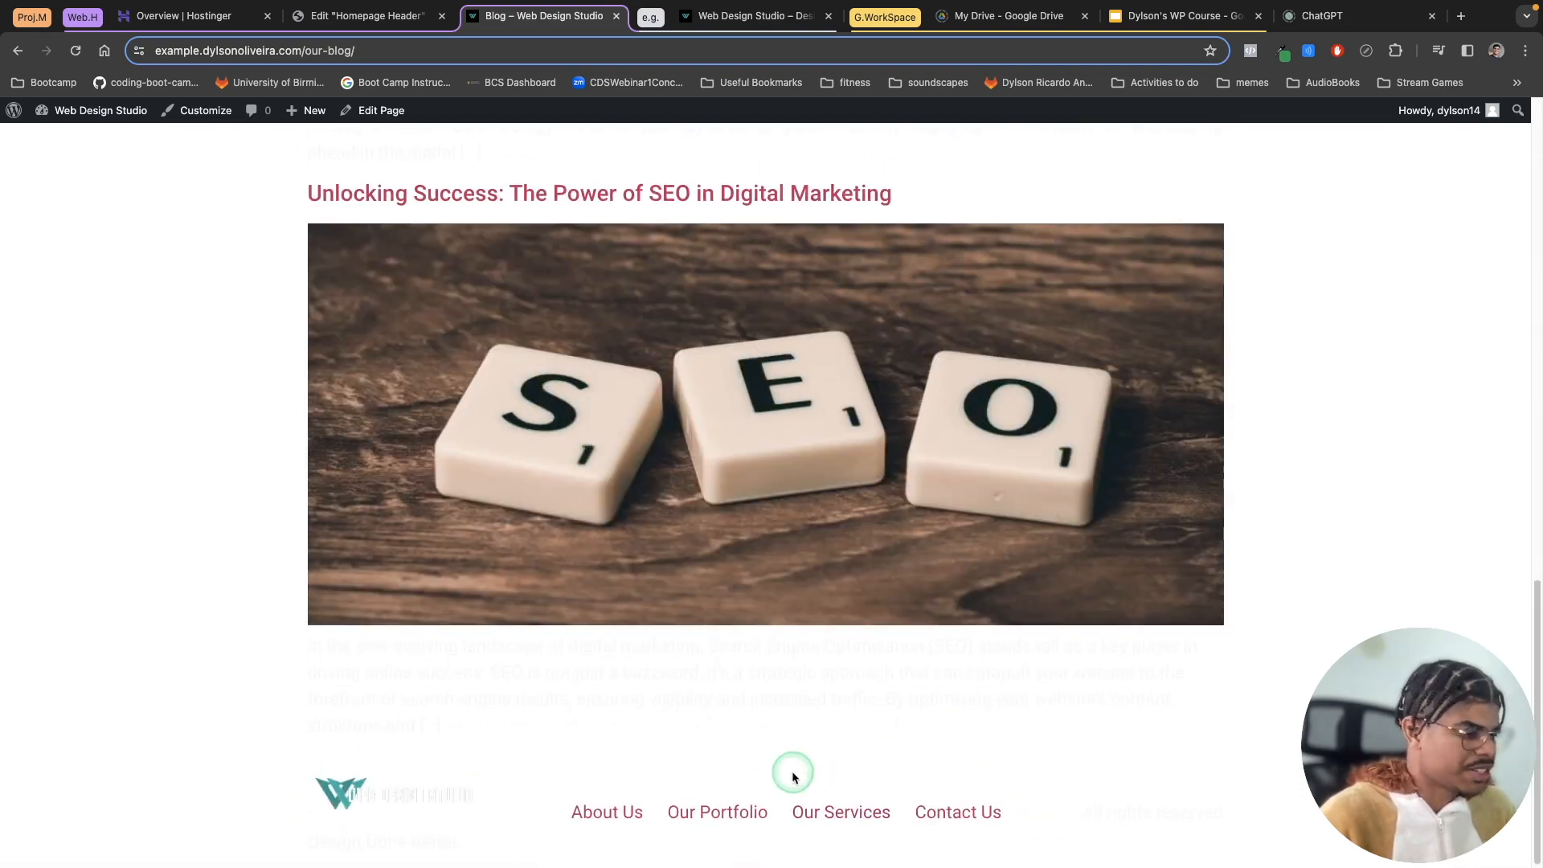
pyautogui.scroll(15, 792, 771)
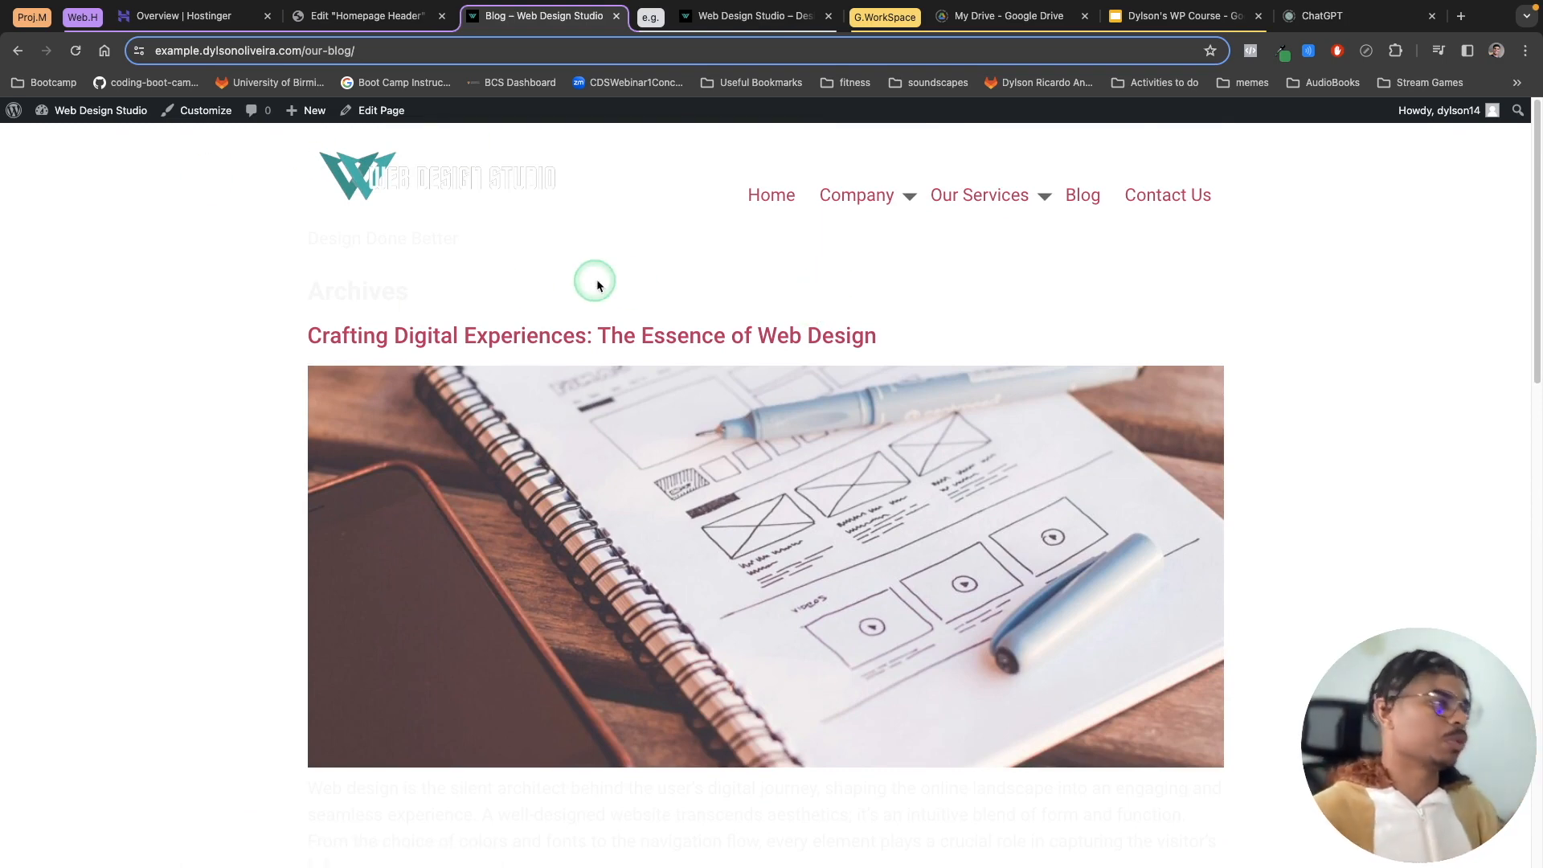
# Step: Exit the Elementor editor and open the WordPress Menus page under Appearance
pyautogui.click(351, 18)
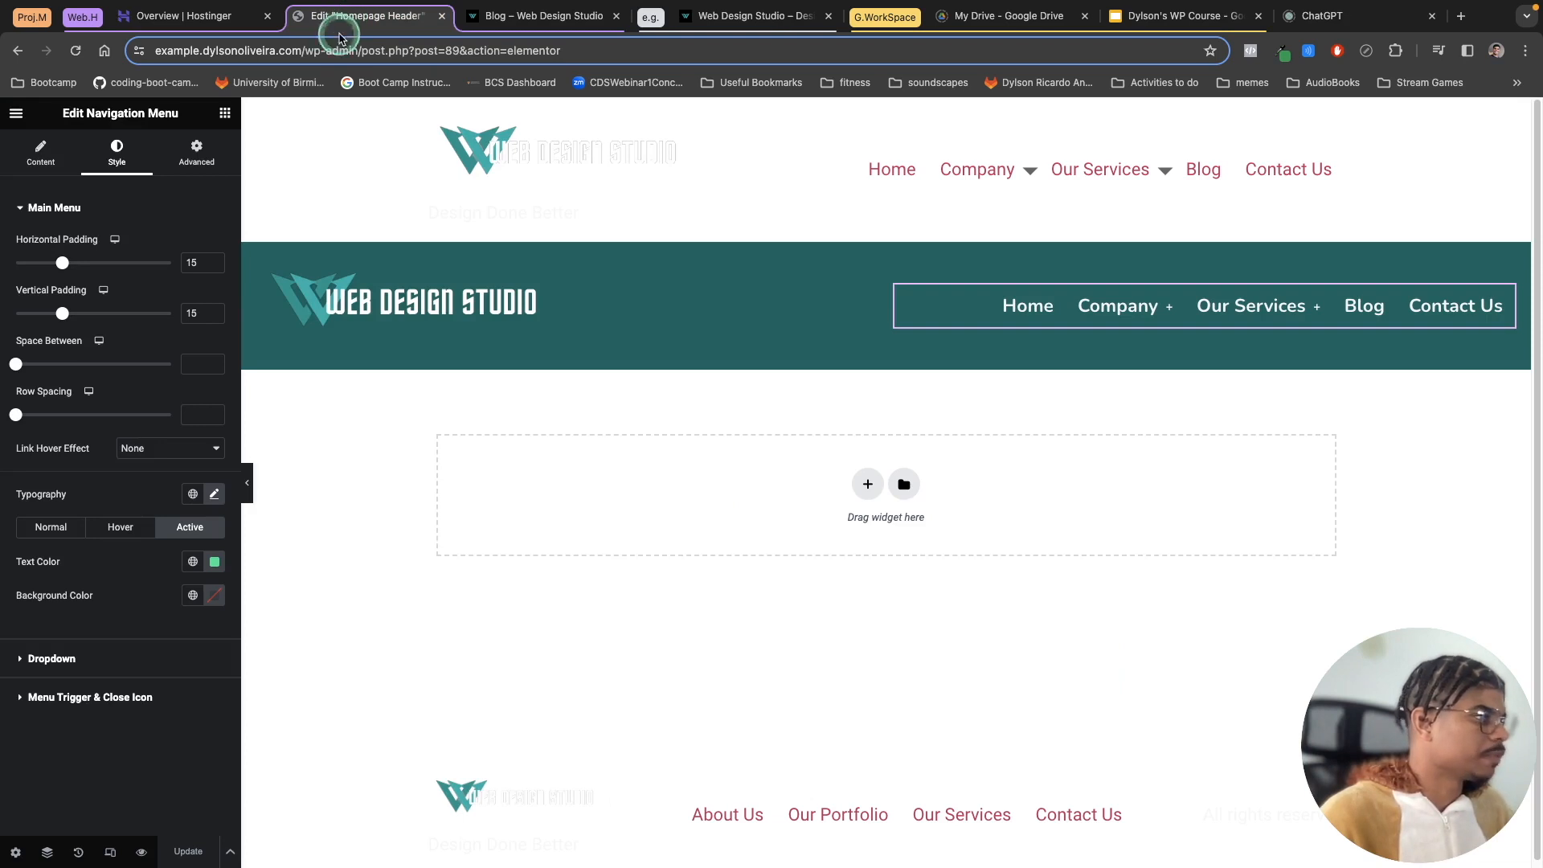
pyautogui.click(16, 113)
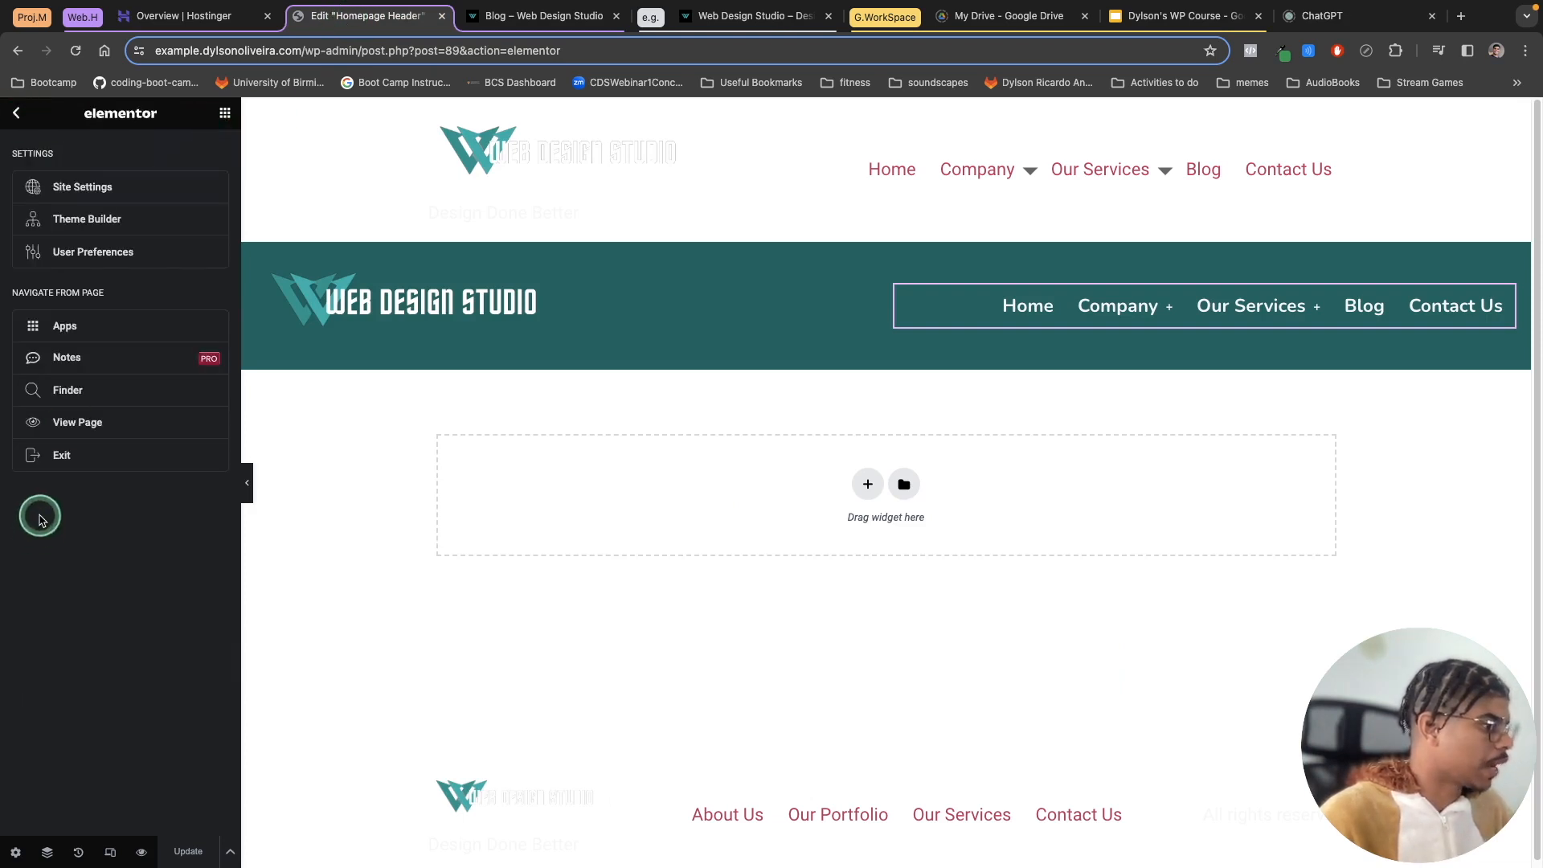
pyautogui.click(64, 456)
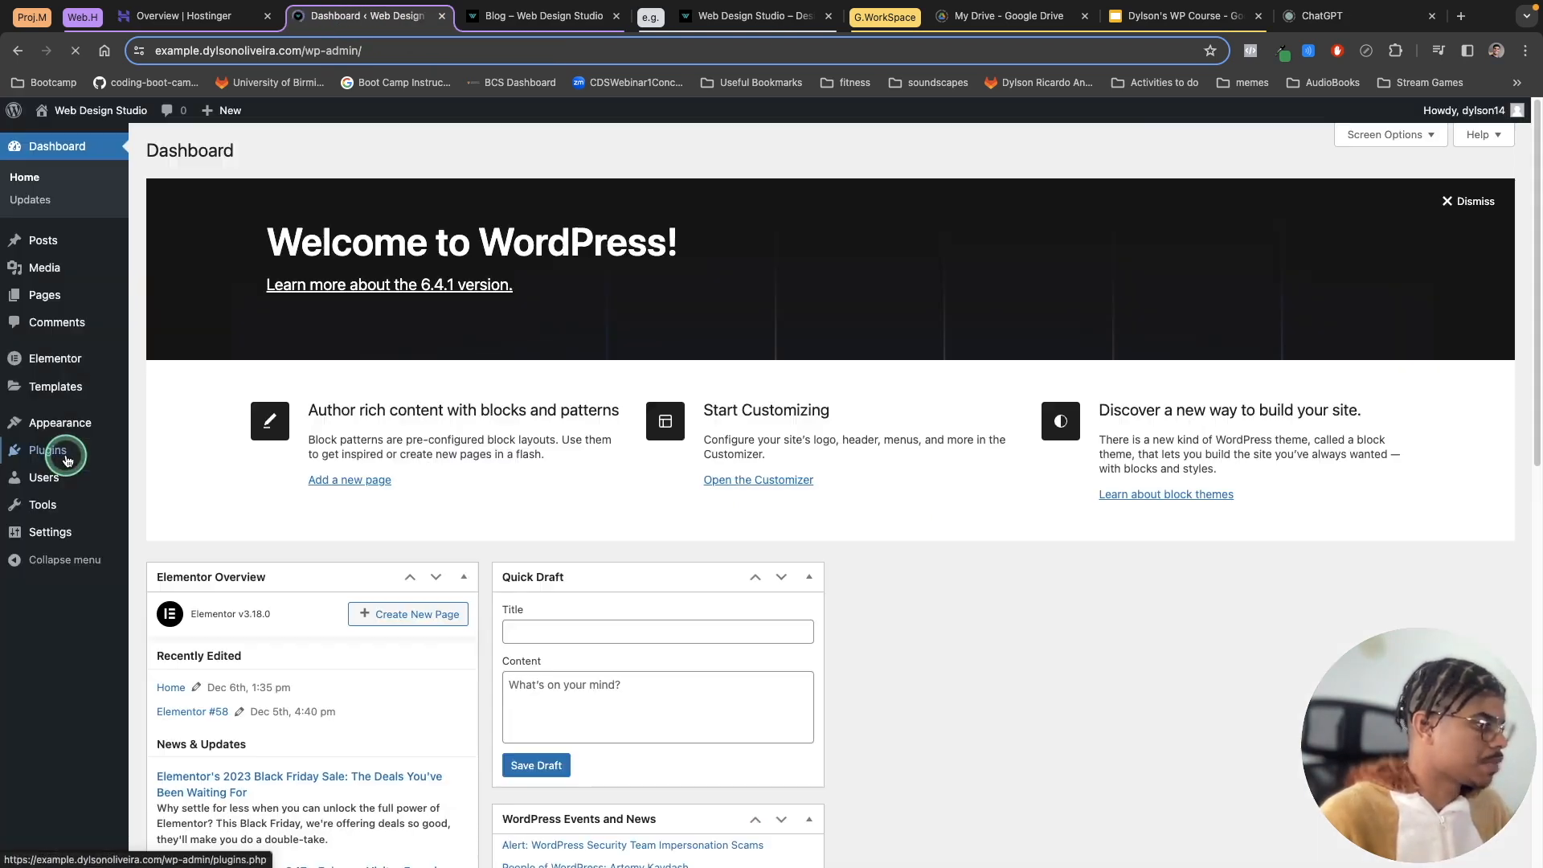
pyautogui.click(320, 549)
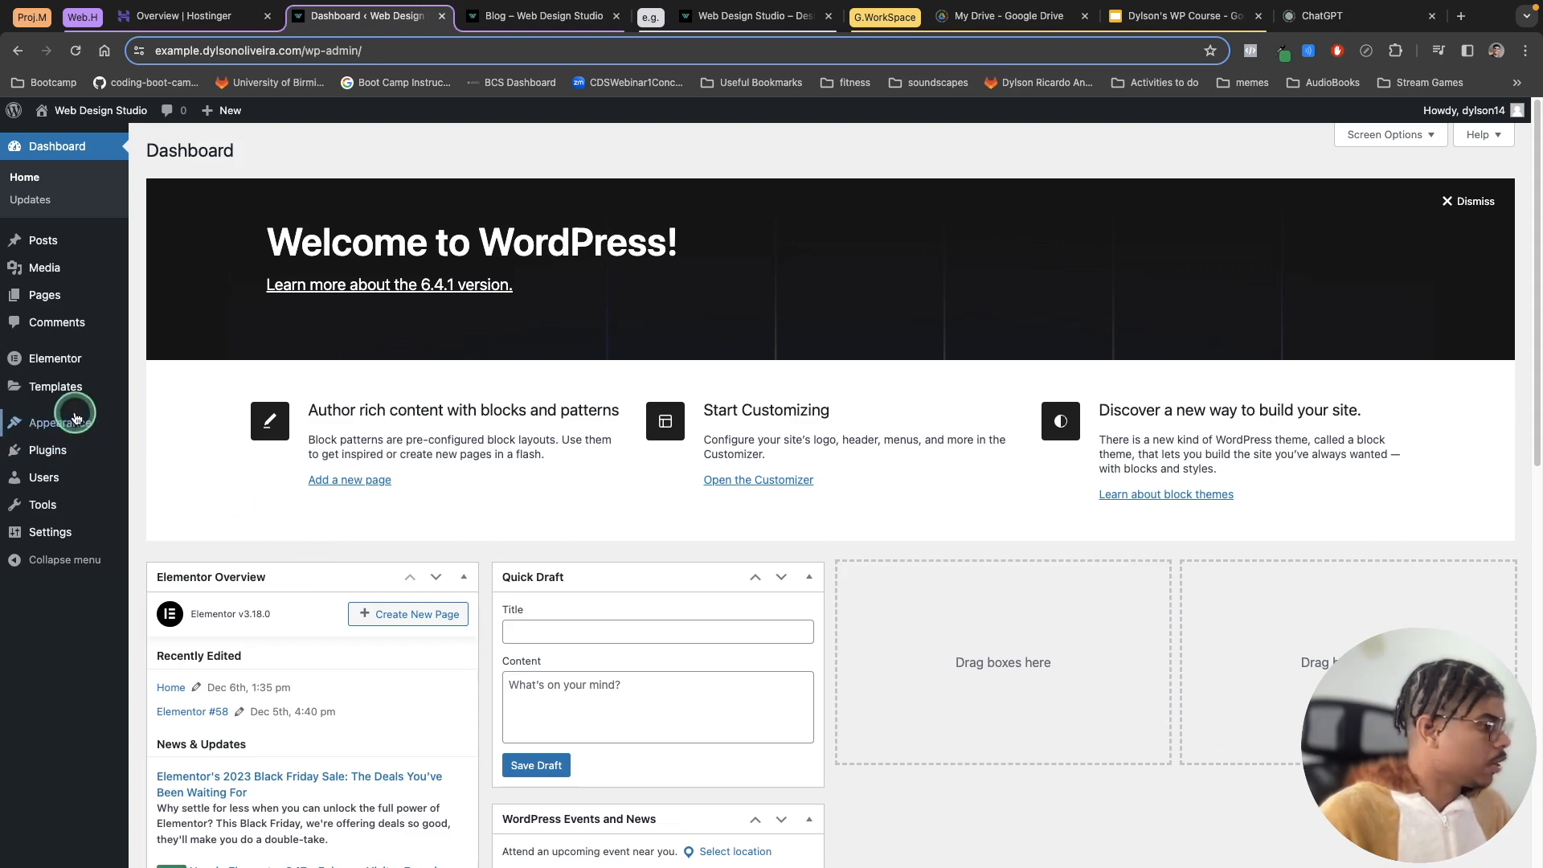
pyautogui.moveTo(32, 422)
pyautogui.click(164, 474)
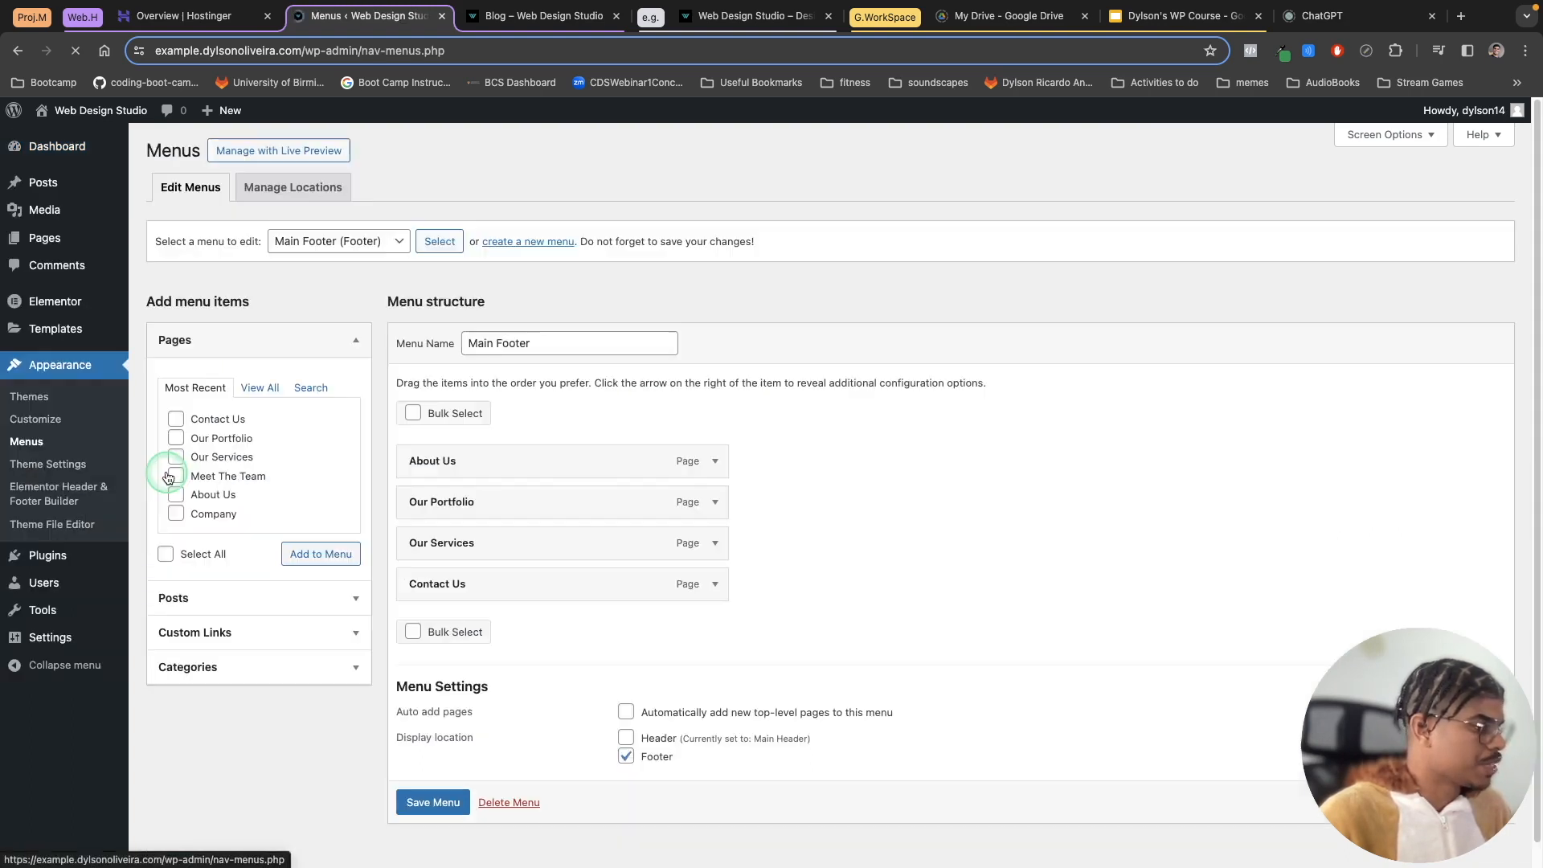
# Step: Clear the menus assigned to the theme's Header and Footer locations and save the changes
pyautogui.click(351, 567)
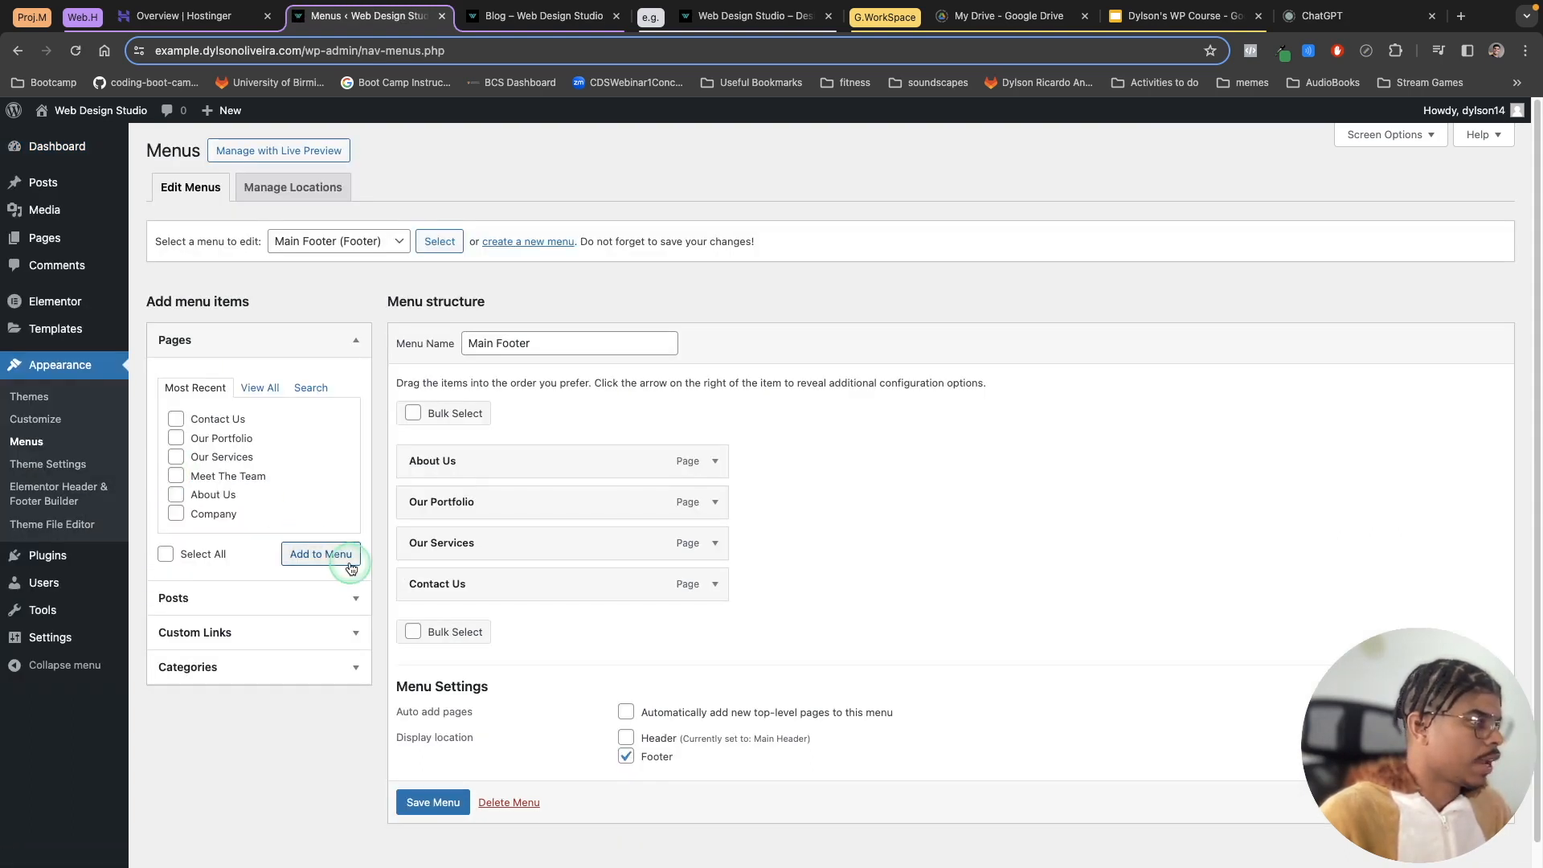
pyautogui.click(267, 195)
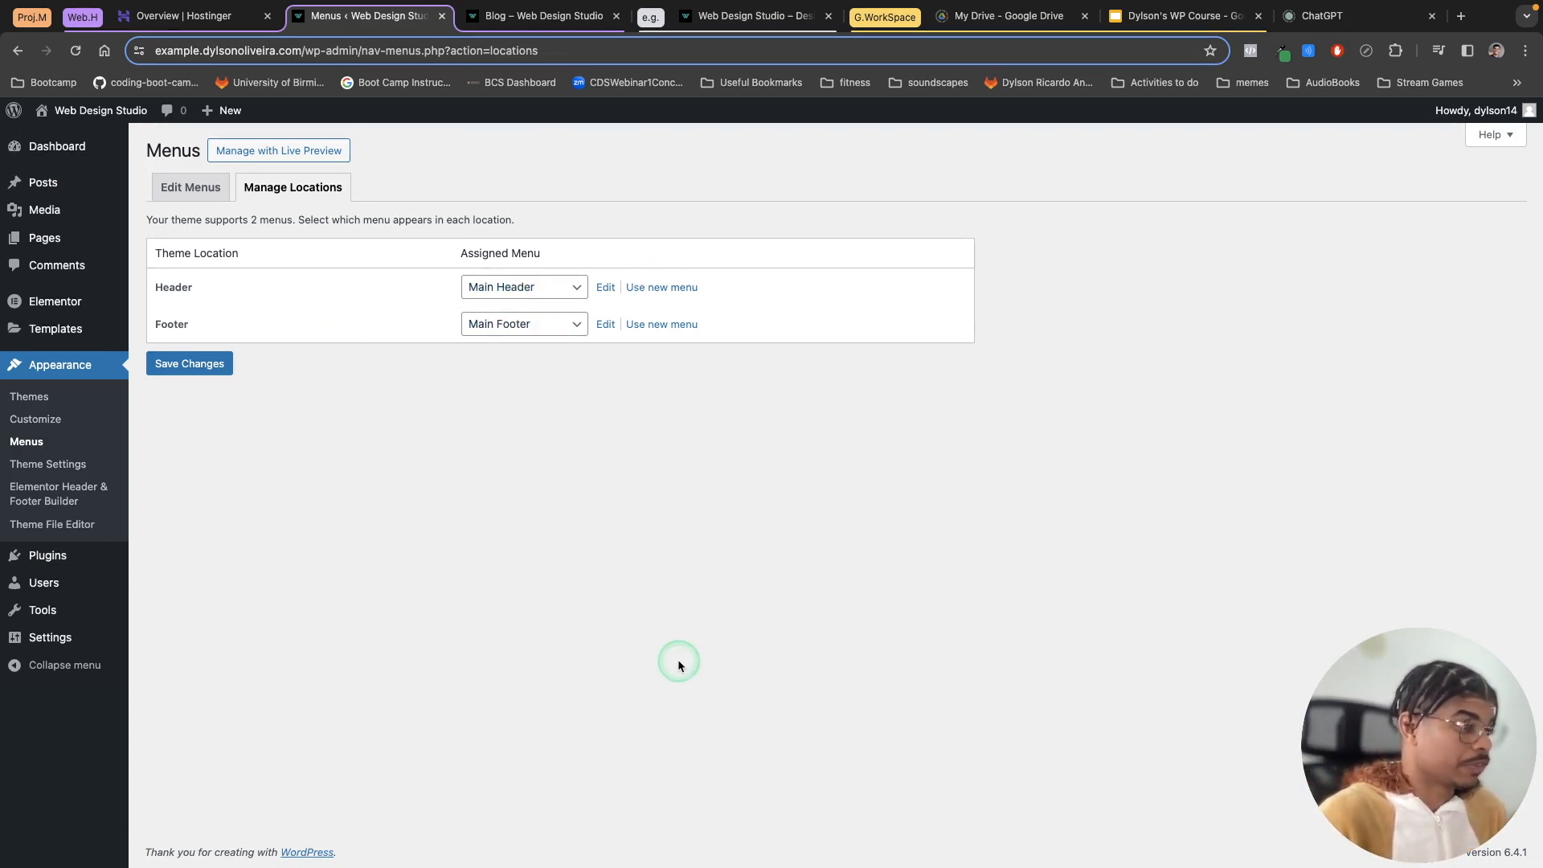
pyautogui.click(204, 198)
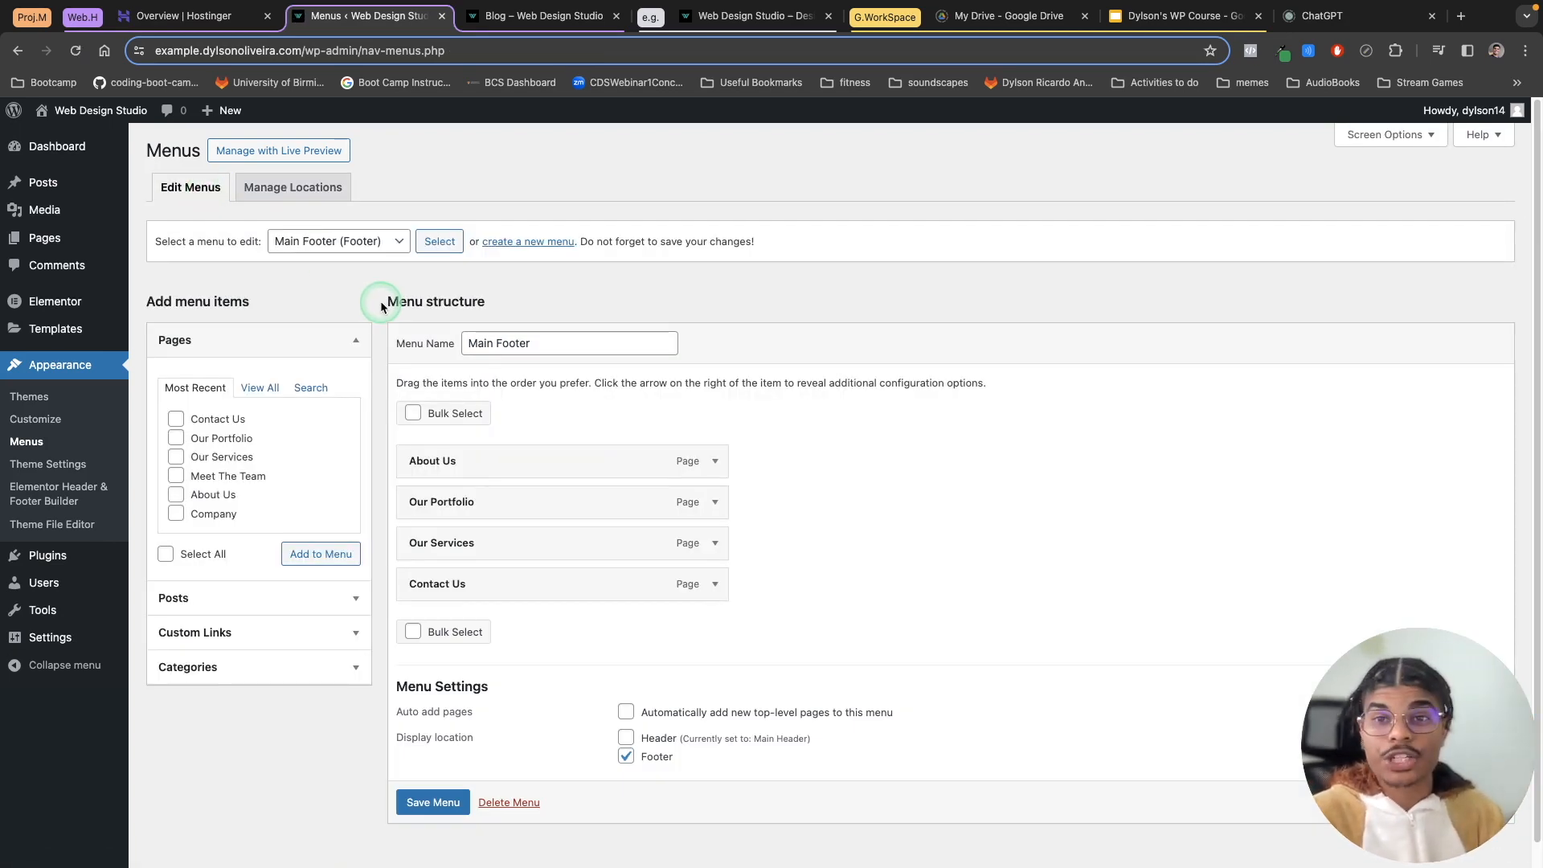
pyautogui.click(306, 190)
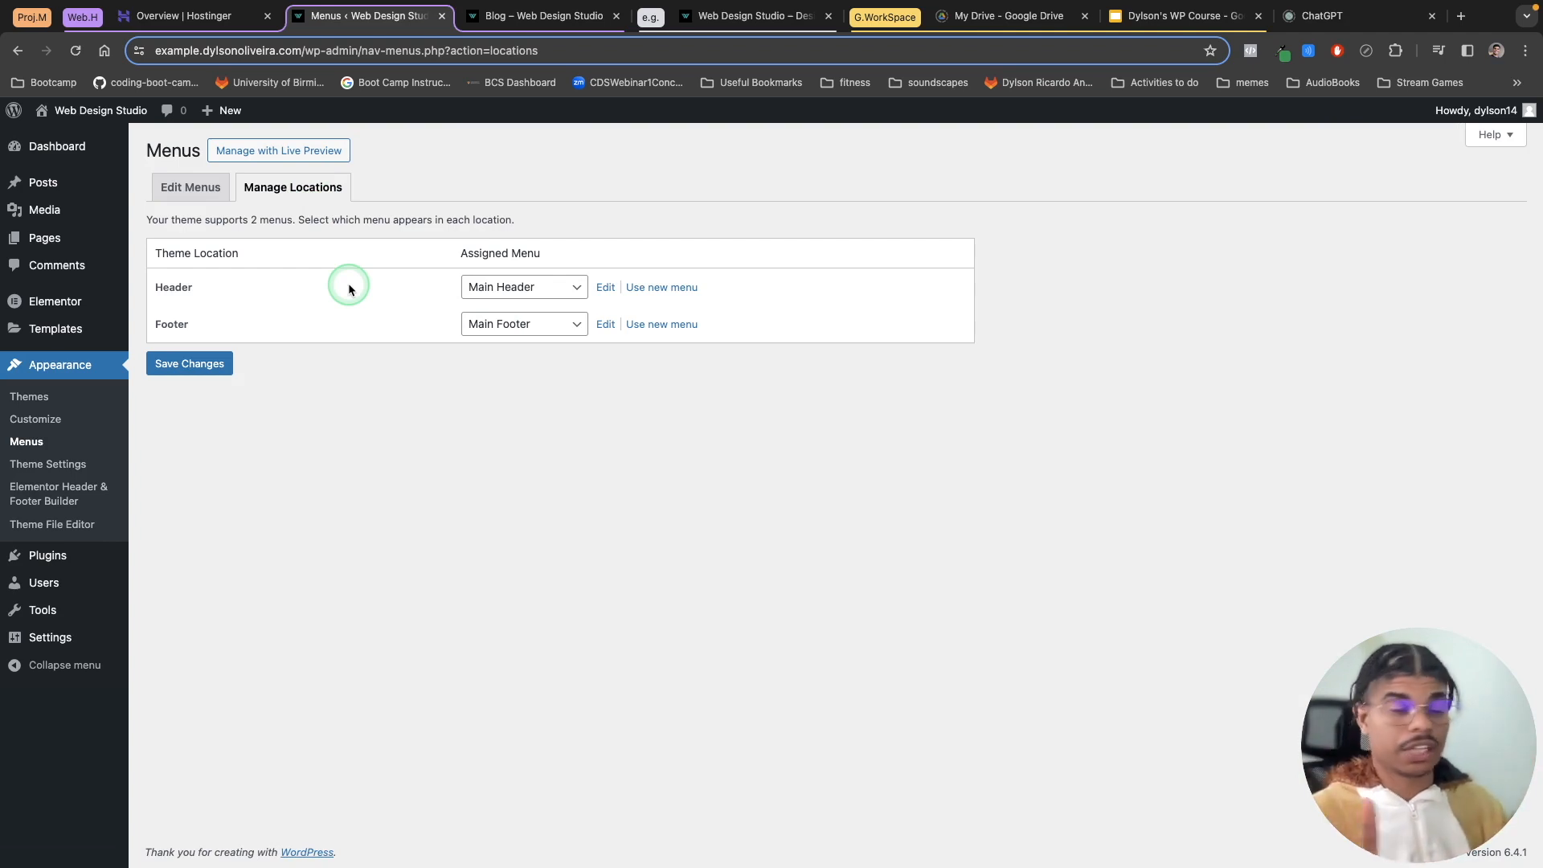
pyautogui.click(557, 294)
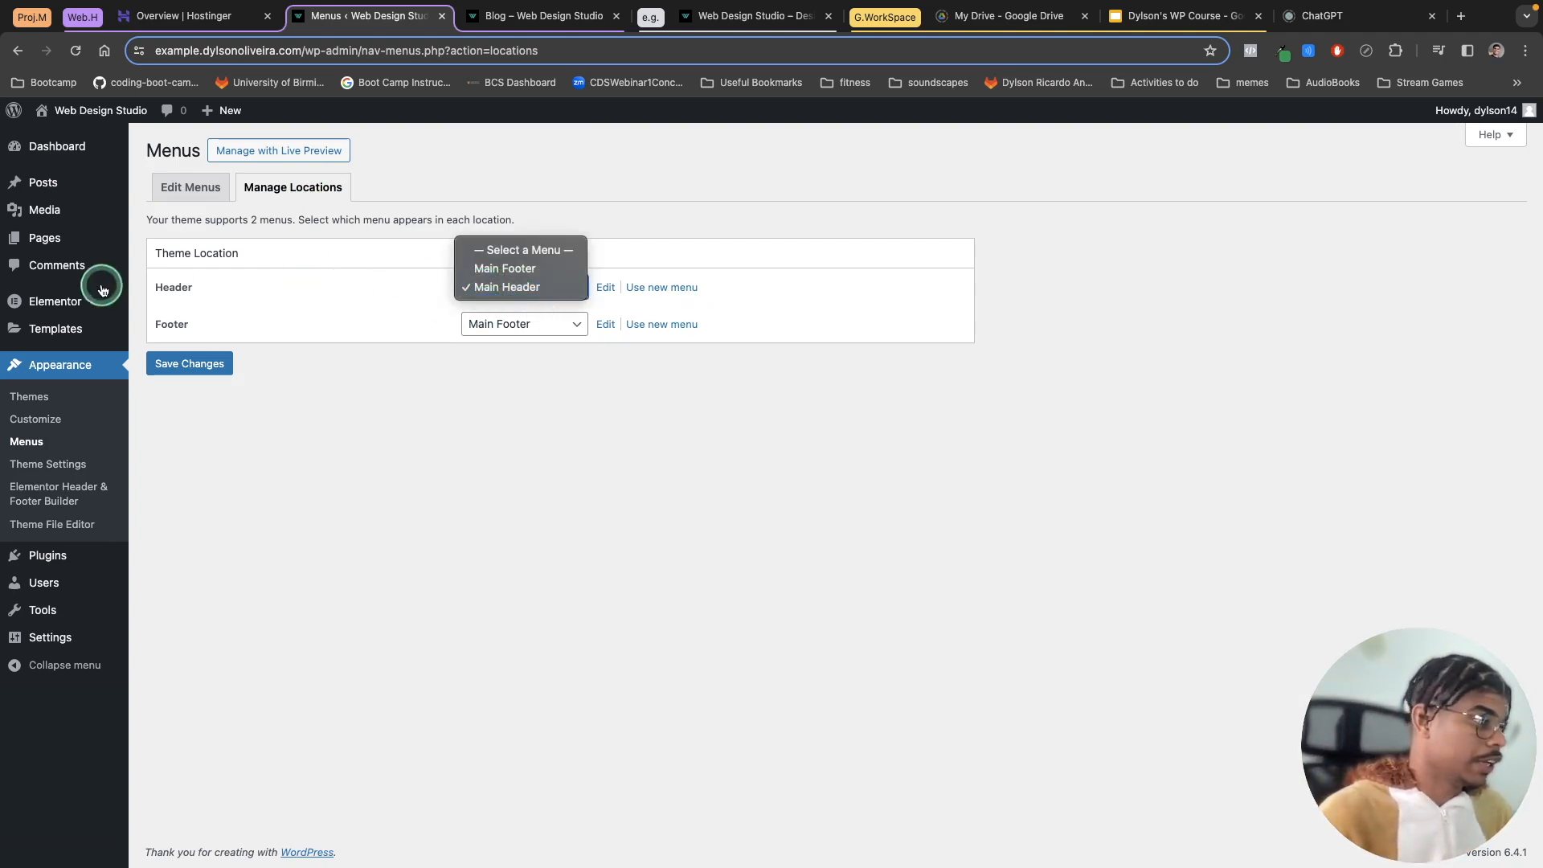
pyautogui.click(532, 246)
pyautogui.click(533, 320)
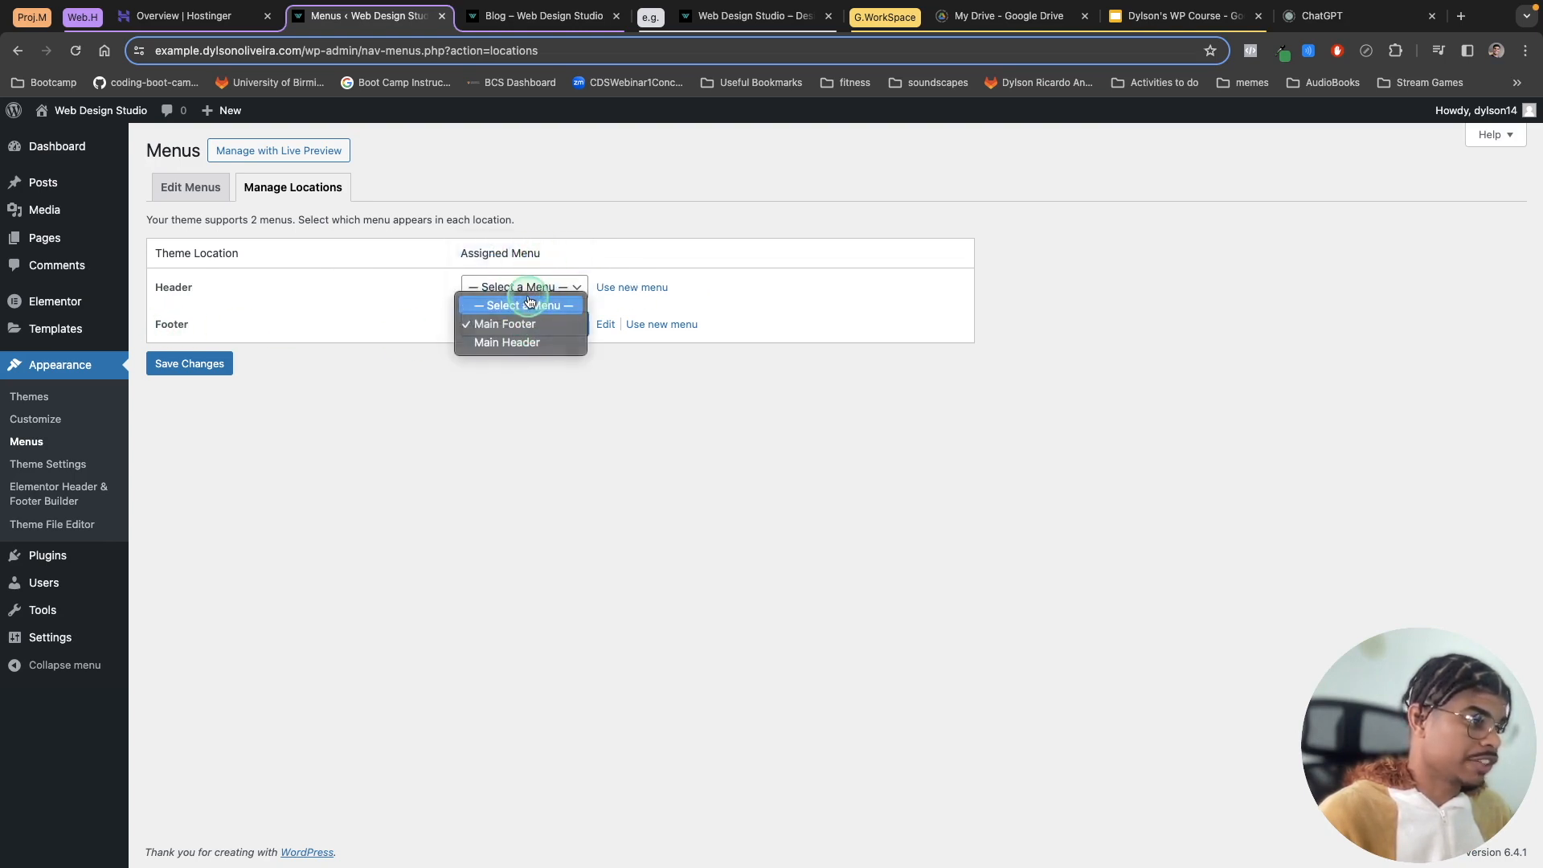
pyautogui.click(524, 306)
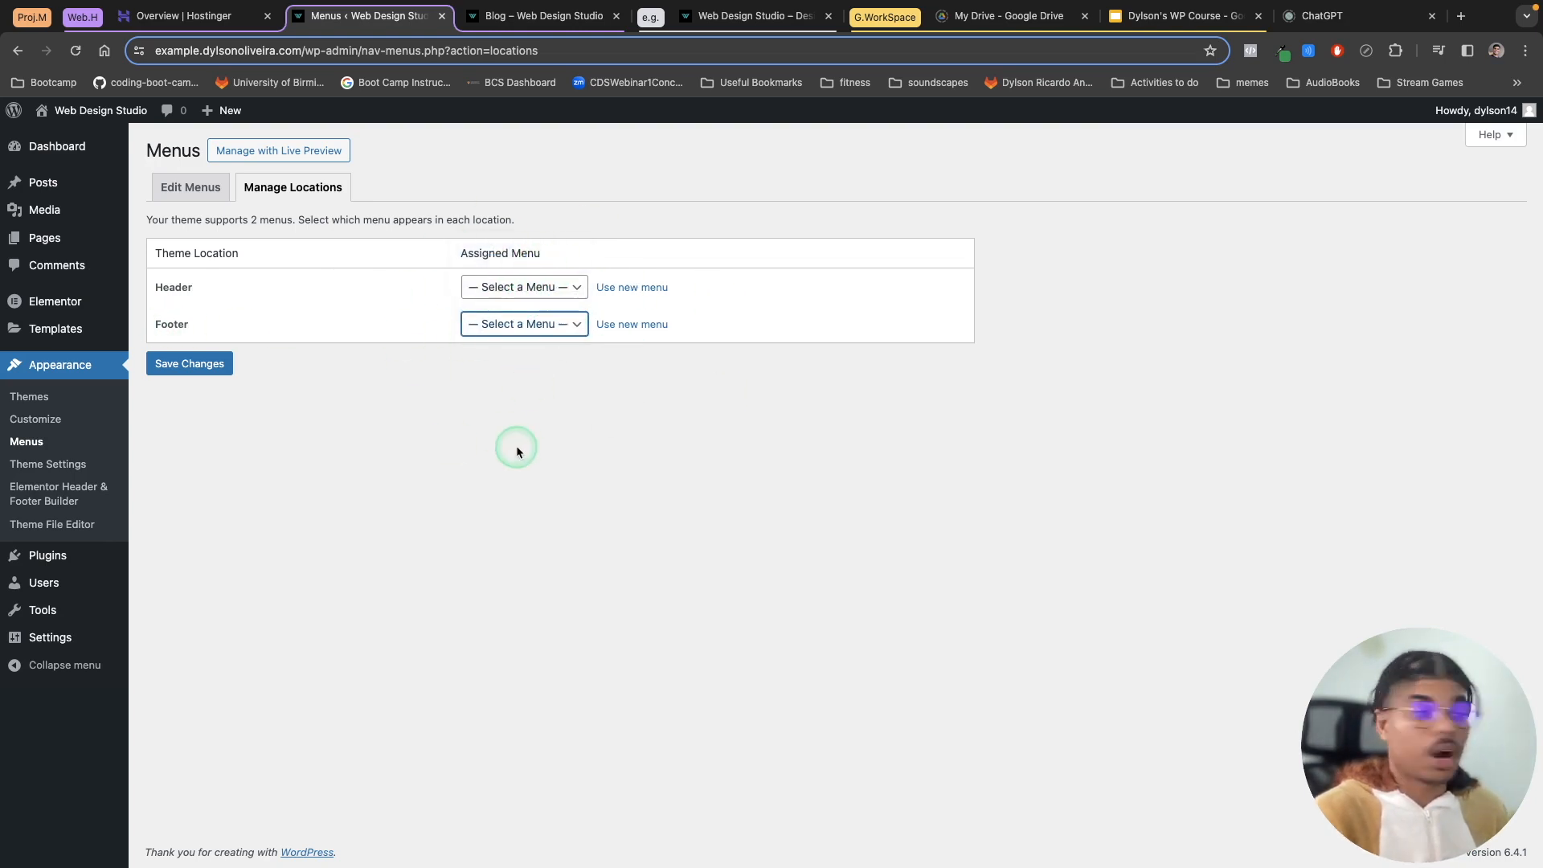
pyautogui.click(170, 366)
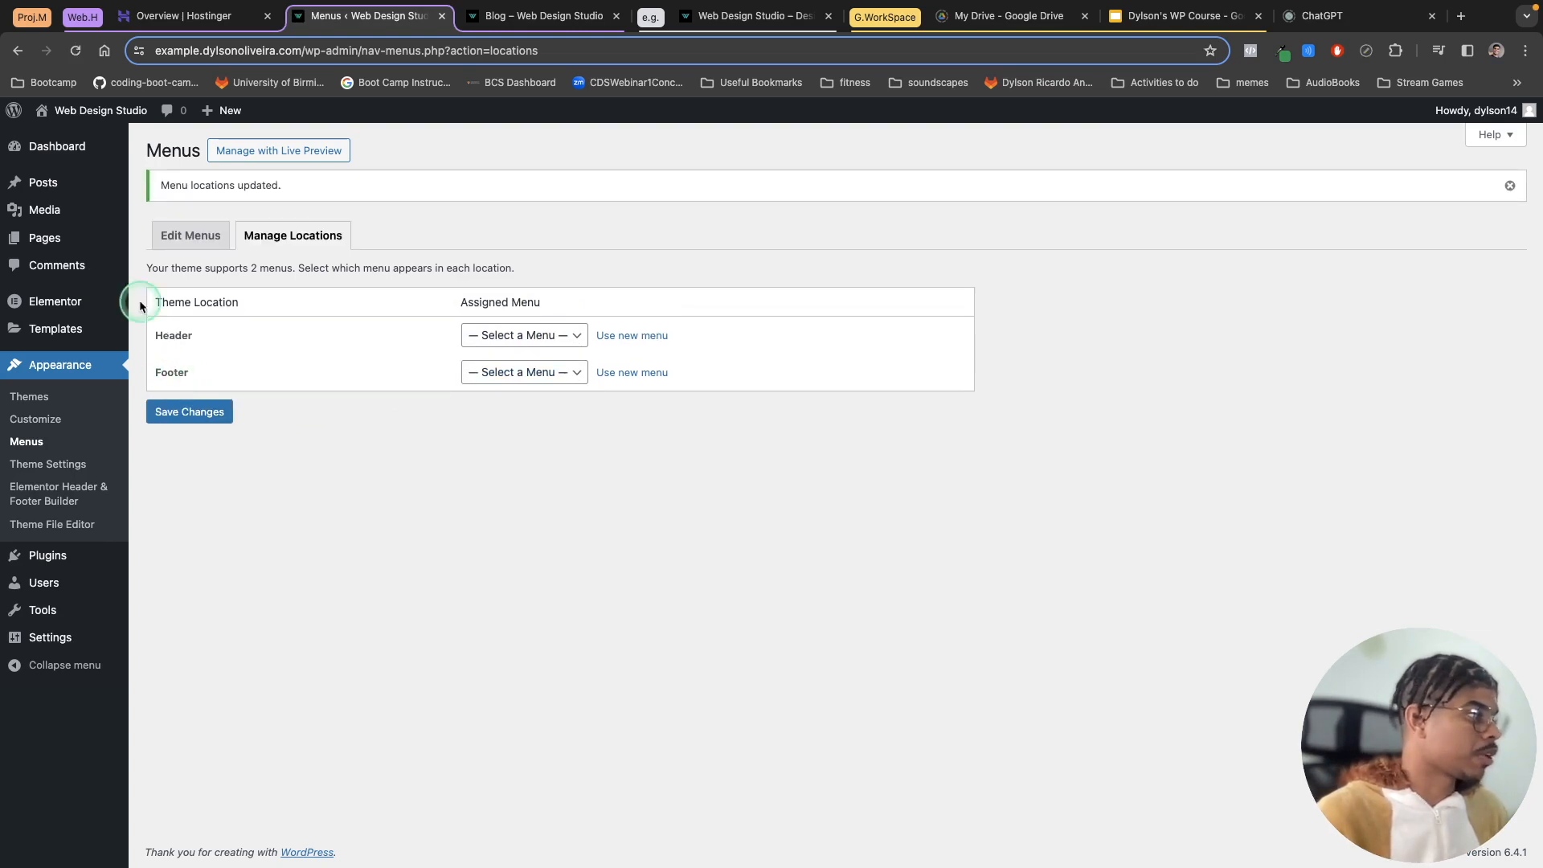
# Step: Check the live Home and Blog pages for the theme's default header menu
pyautogui.moveTo(76, 110)
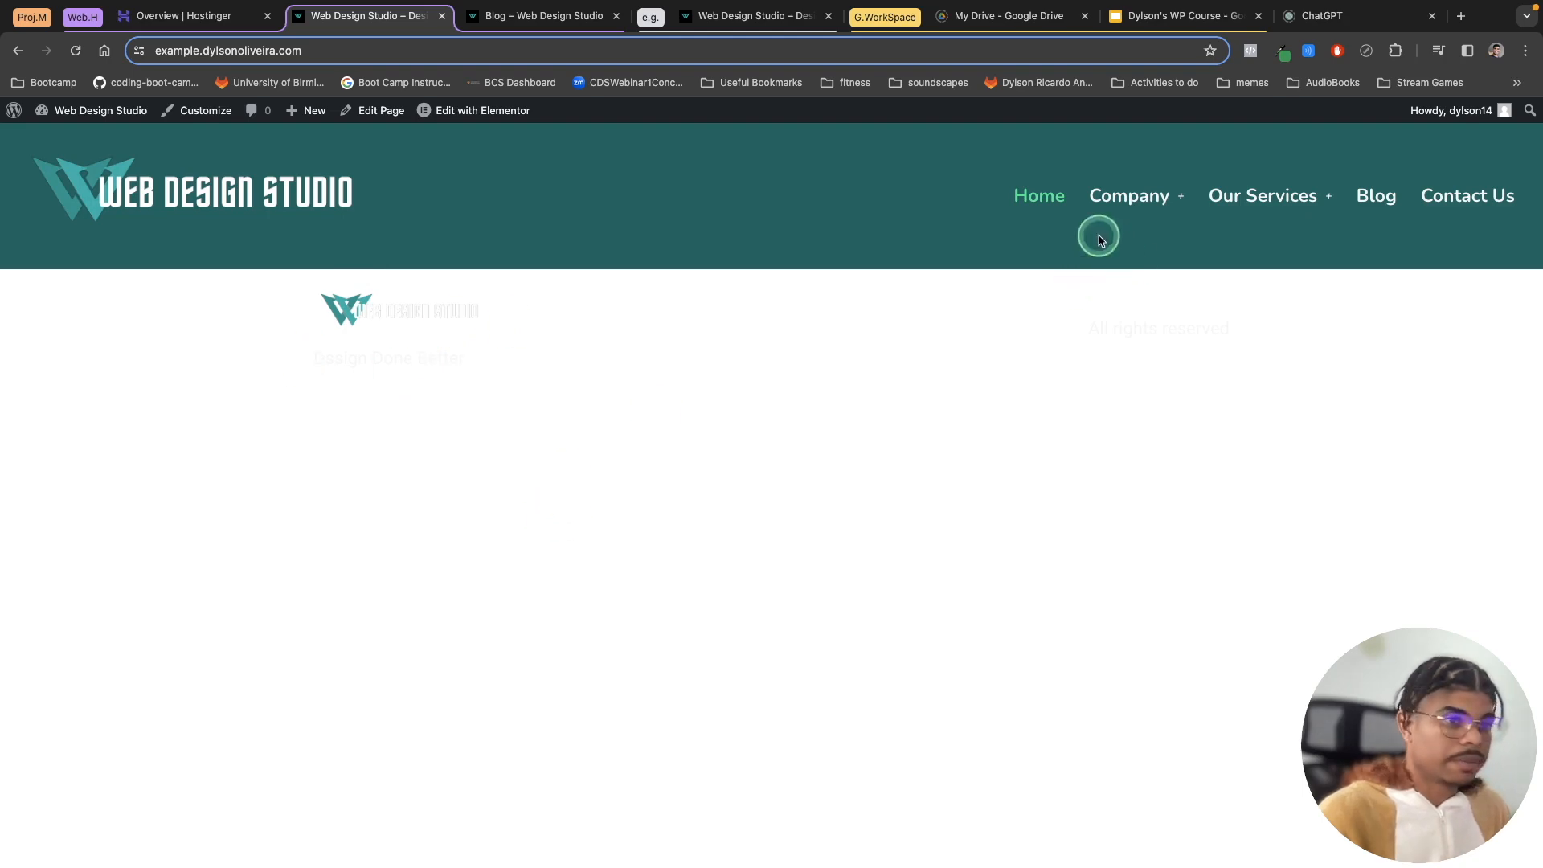
pyautogui.click(1376, 196)
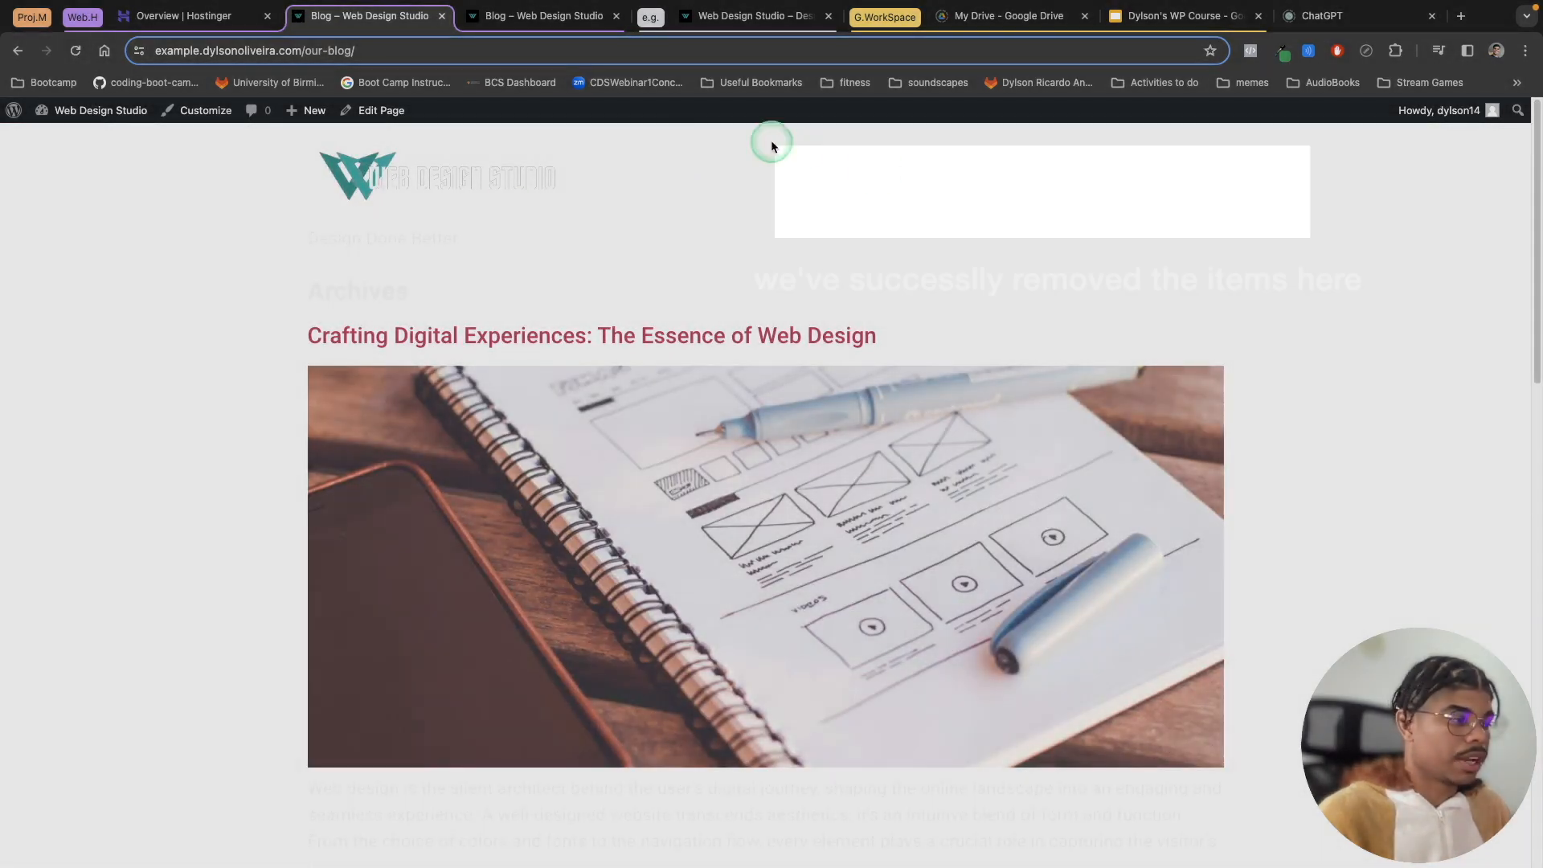
pyautogui.scroll(-15, 562, 321)
pyautogui.scroll(15, 455, 679)
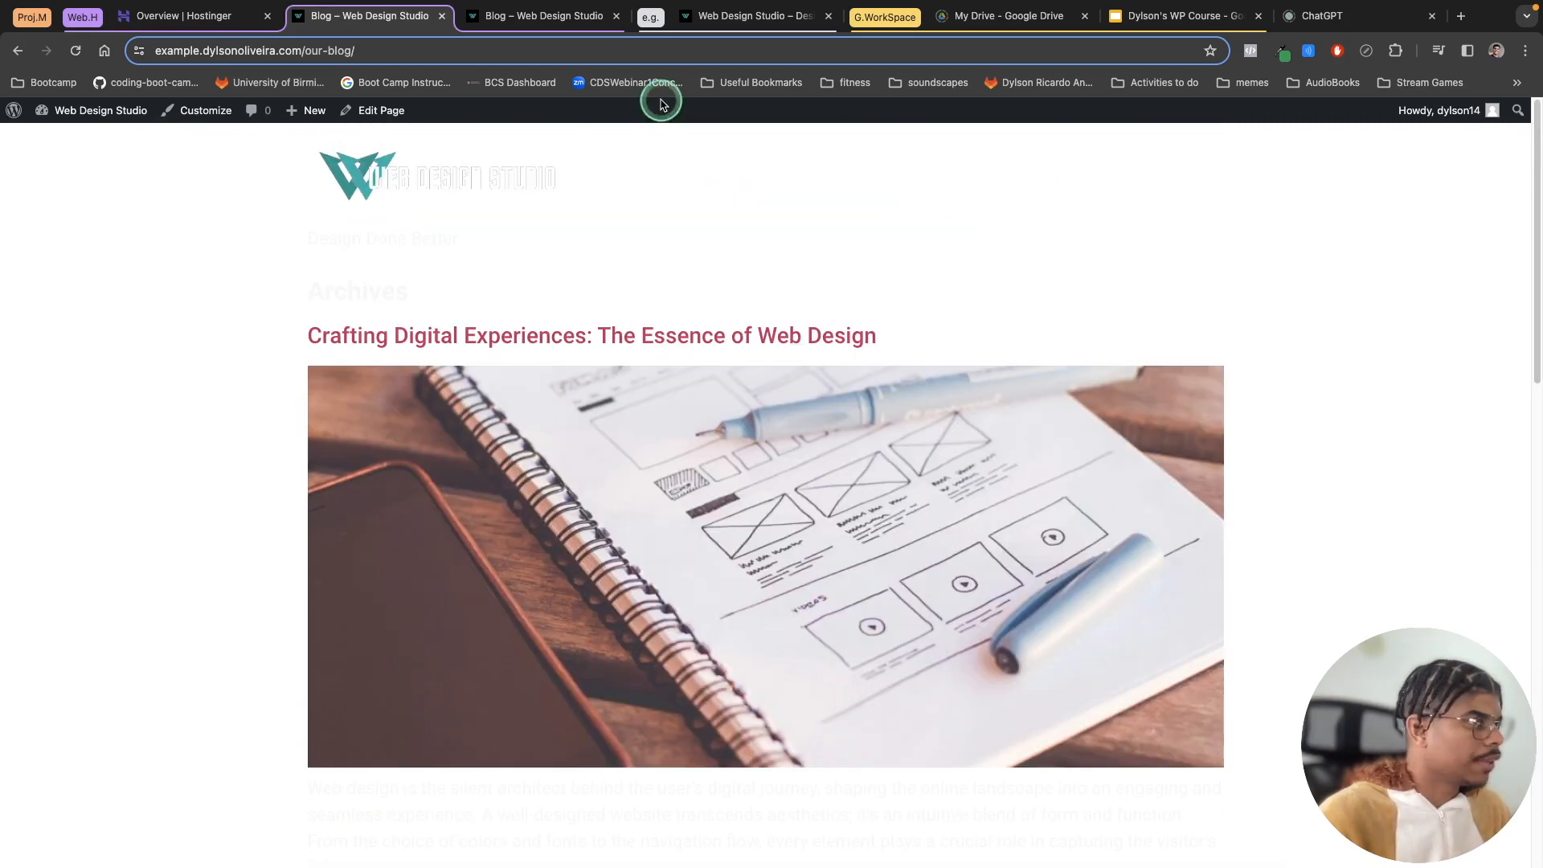
# Step: Search the Customizer and Elementor site settings for the theme's header options, then exit to the dashboard
pyautogui.click(12, 110)
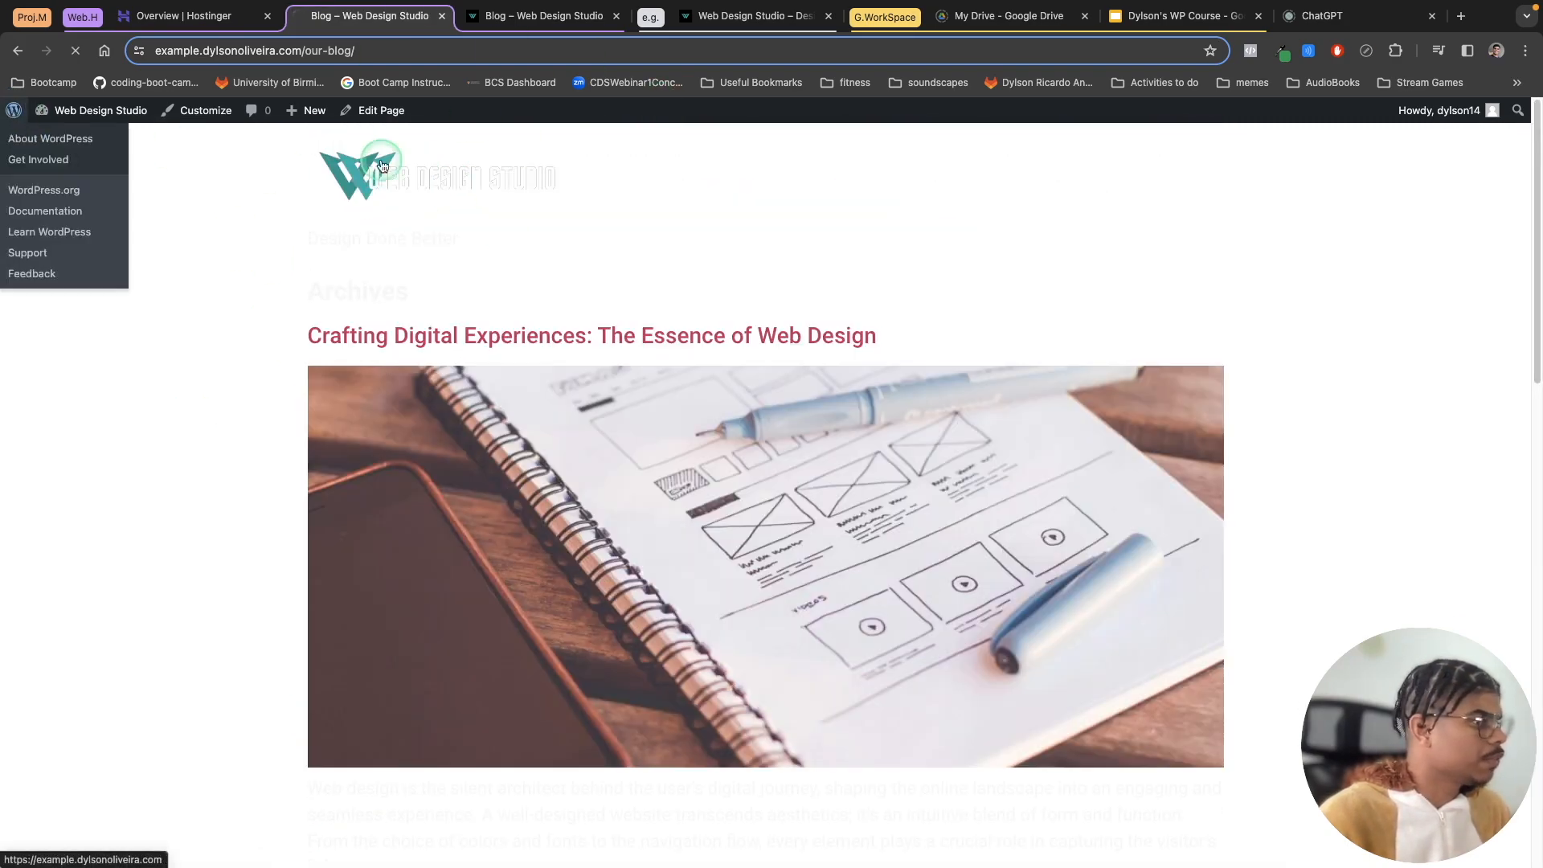
pyautogui.moveTo(93, 365)
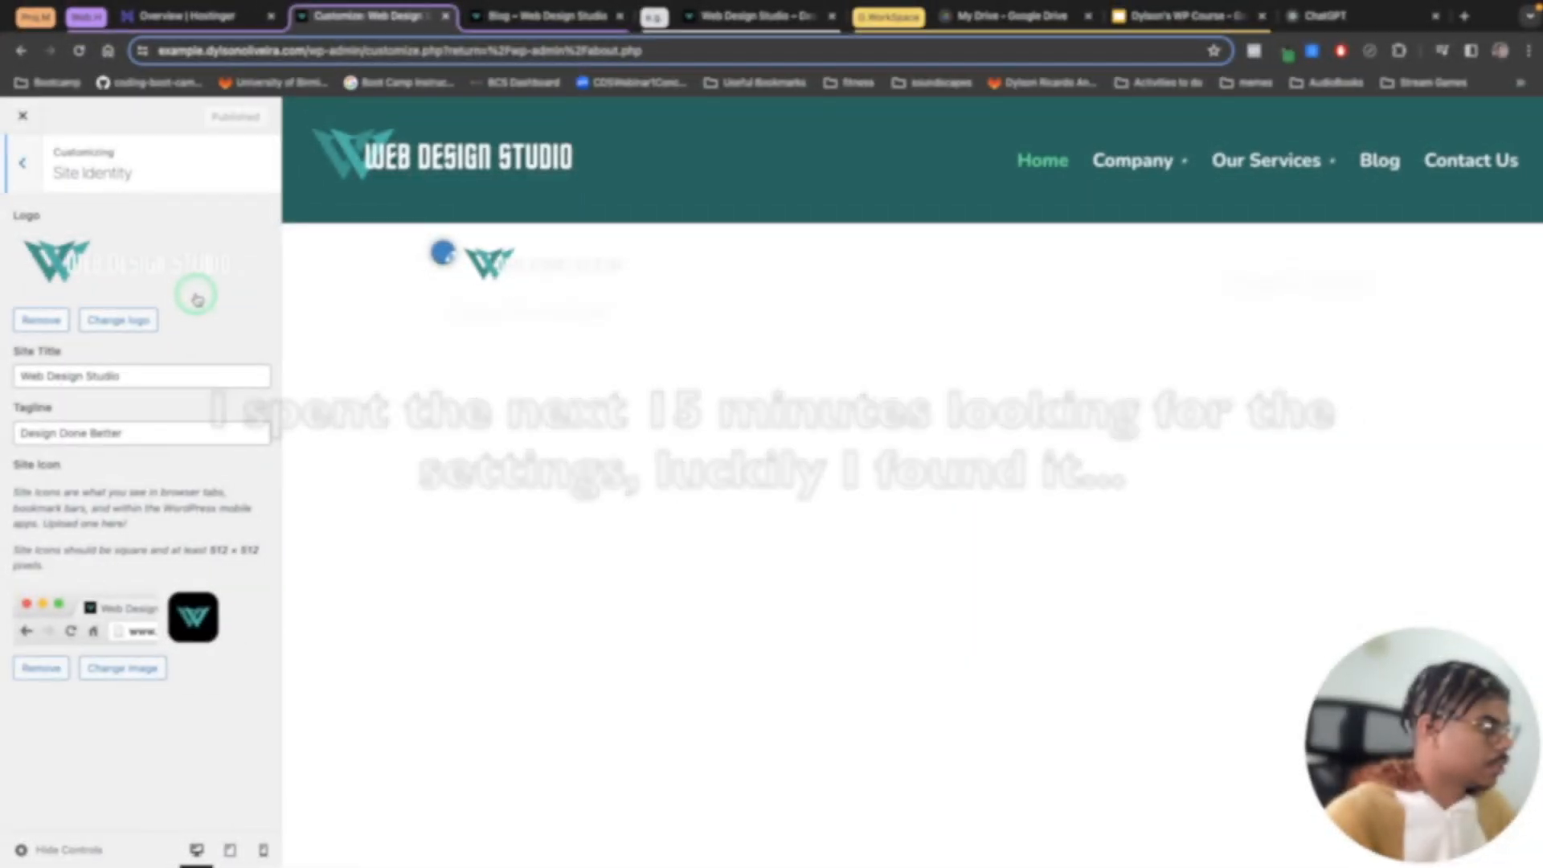
pyautogui.click(154, 290)
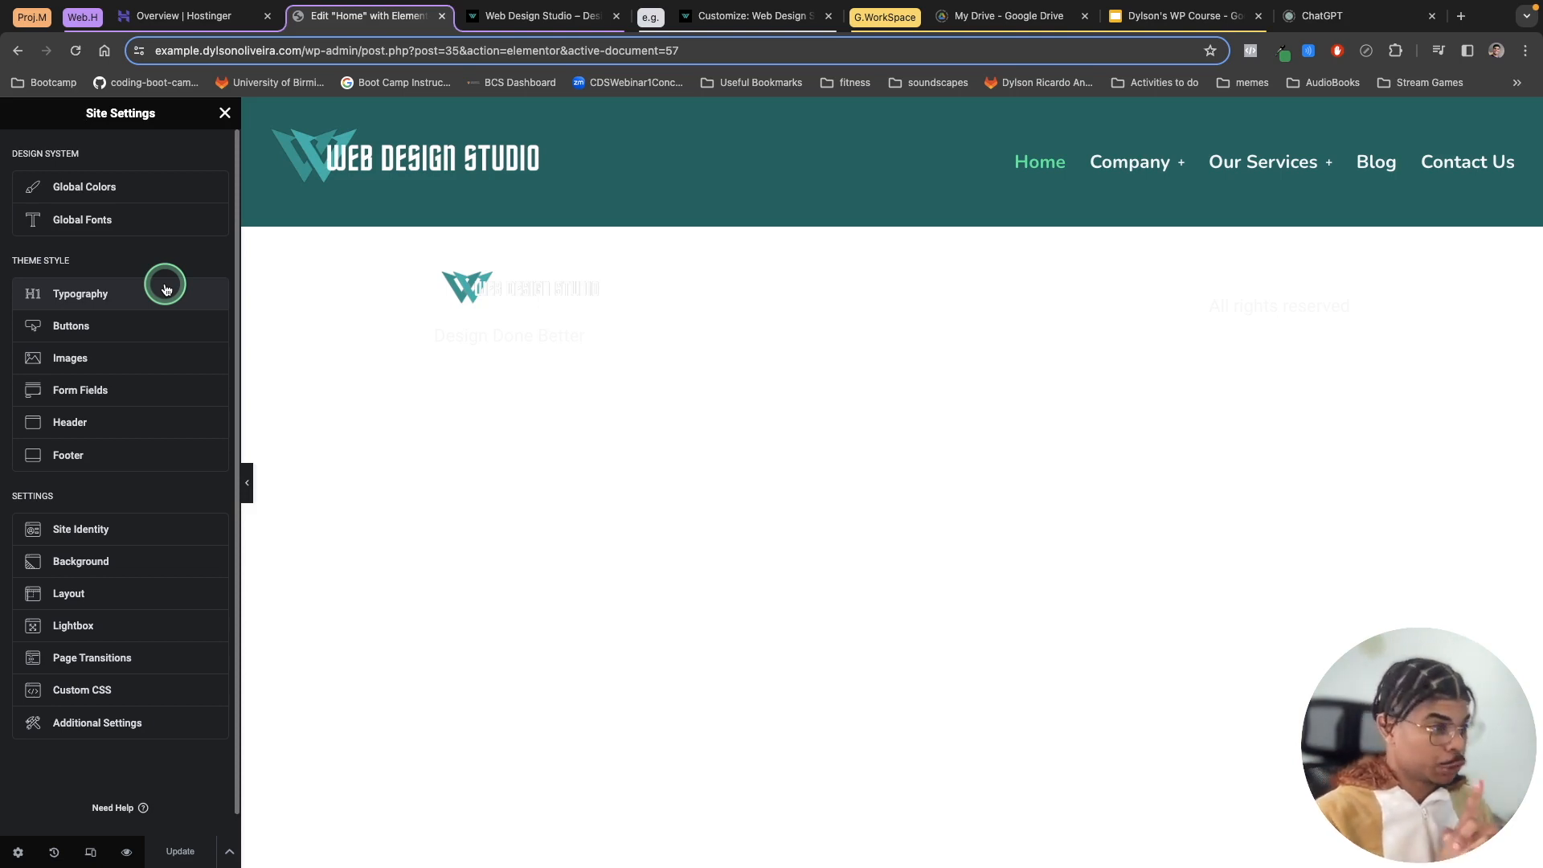
pyautogui.moveTo(597, 343); pyautogui.dragTo(1283, 332)
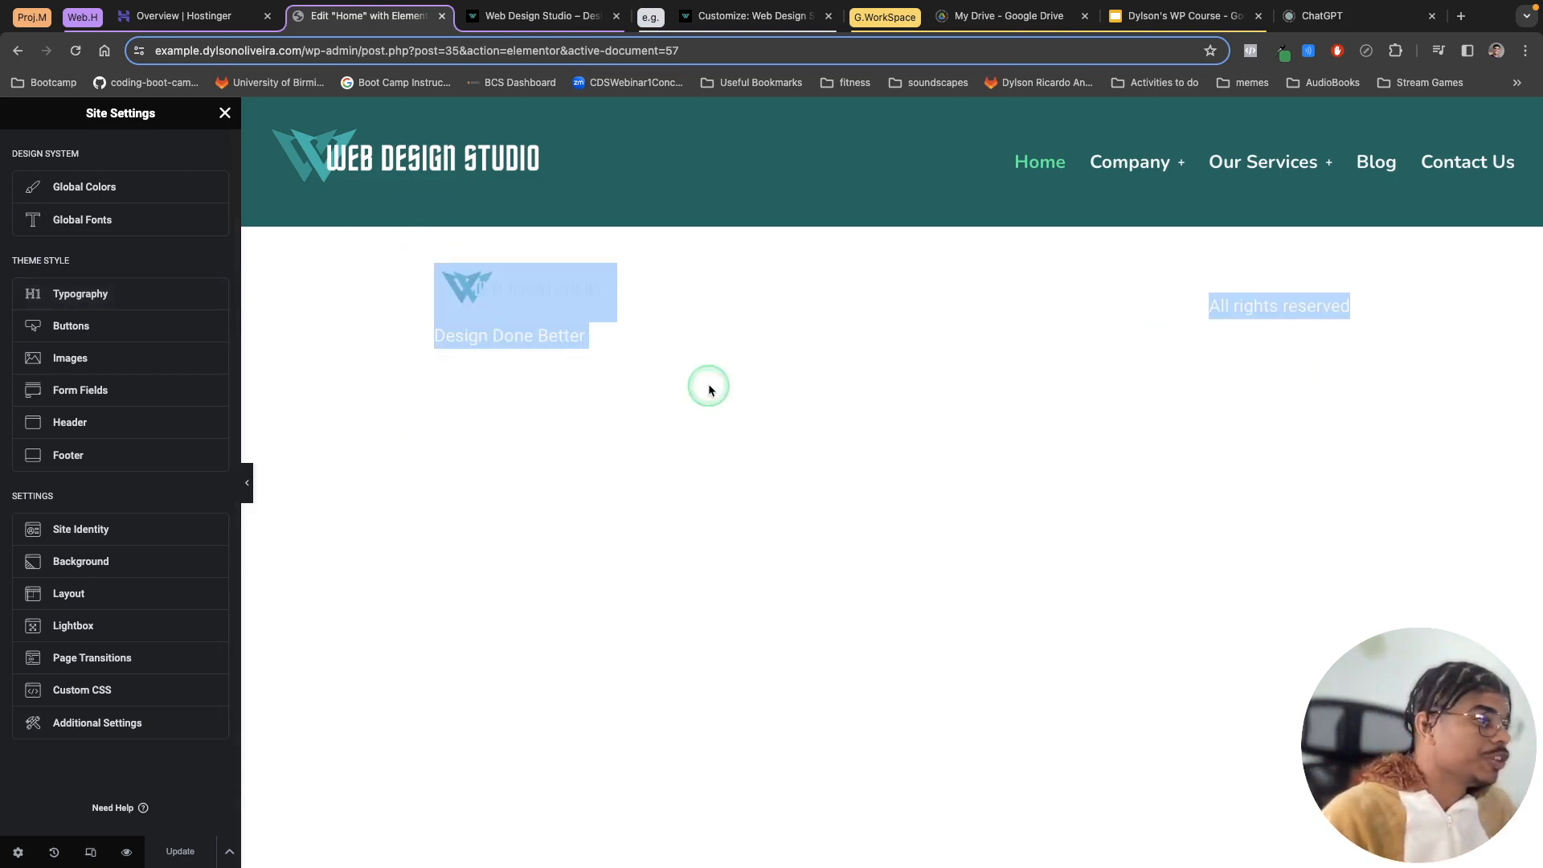
pyautogui.click(775, 593)
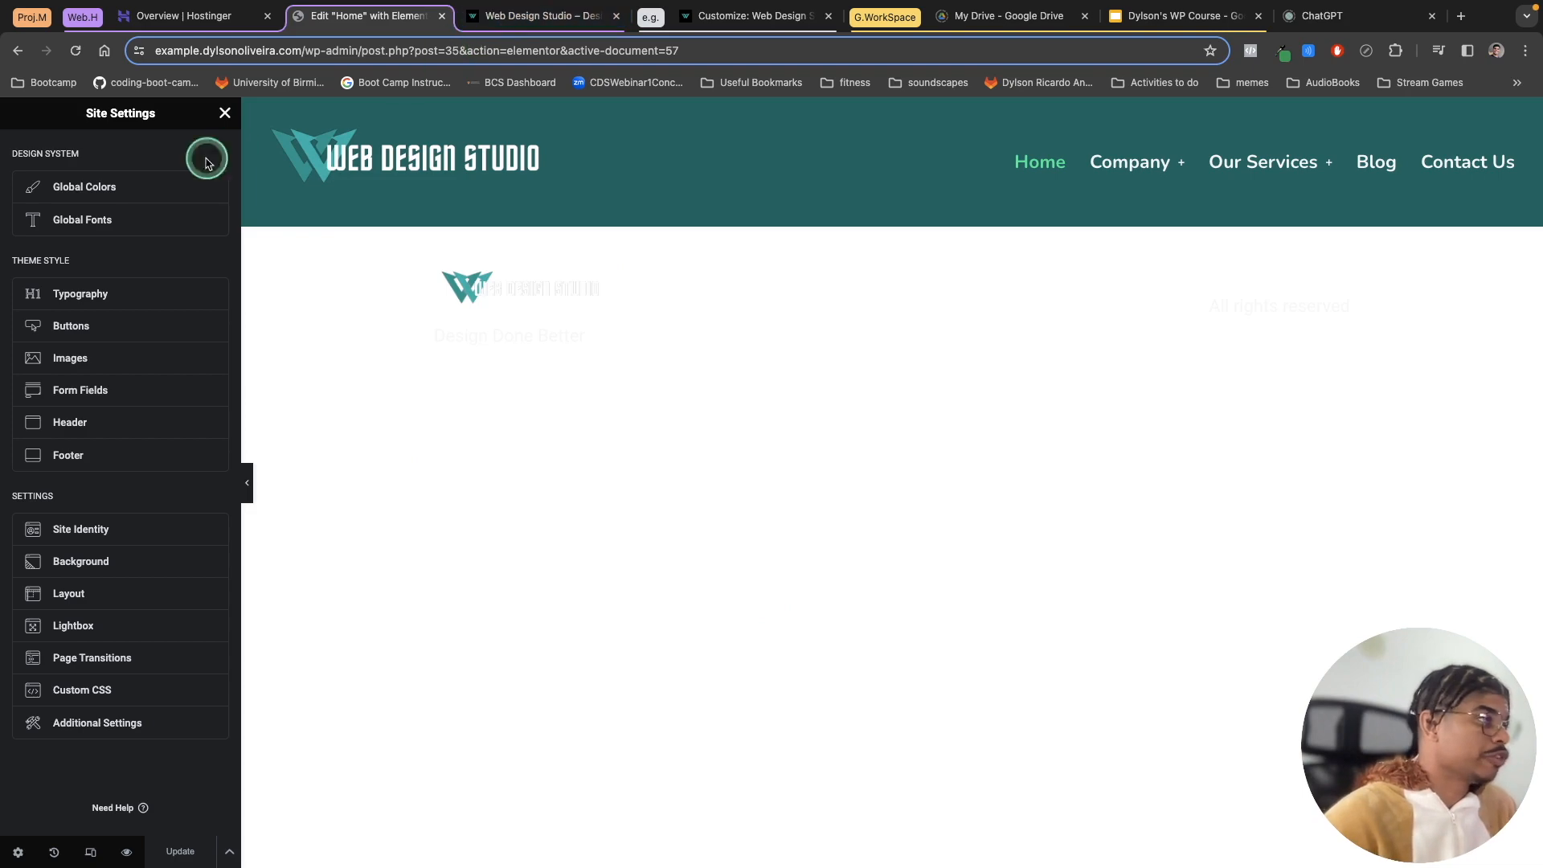
pyautogui.click(204, 116)
pyautogui.click(17, 112)
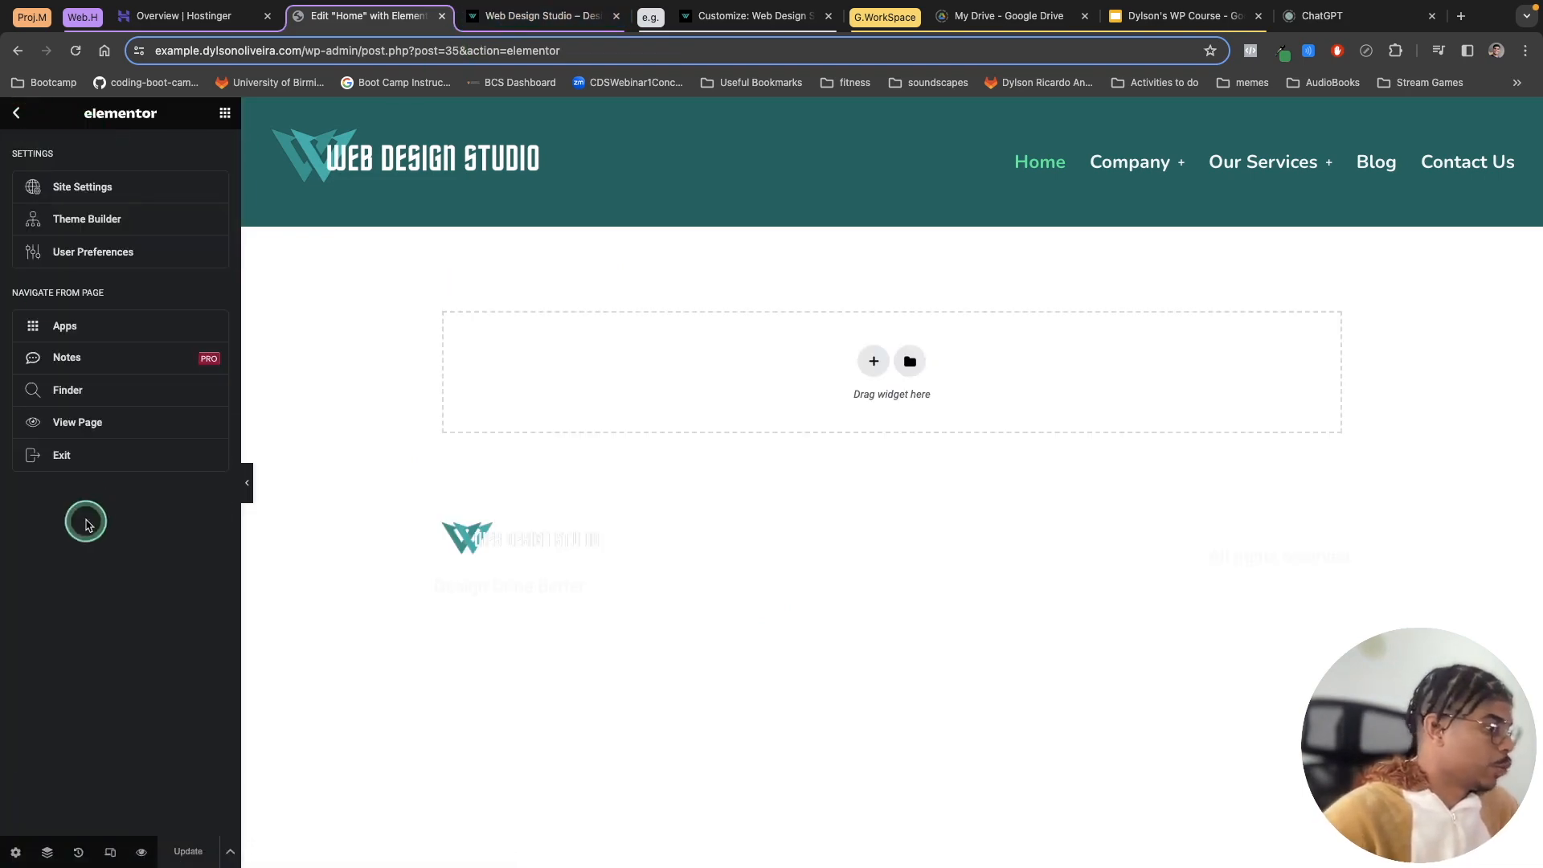
pyautogui.click(92, 465)
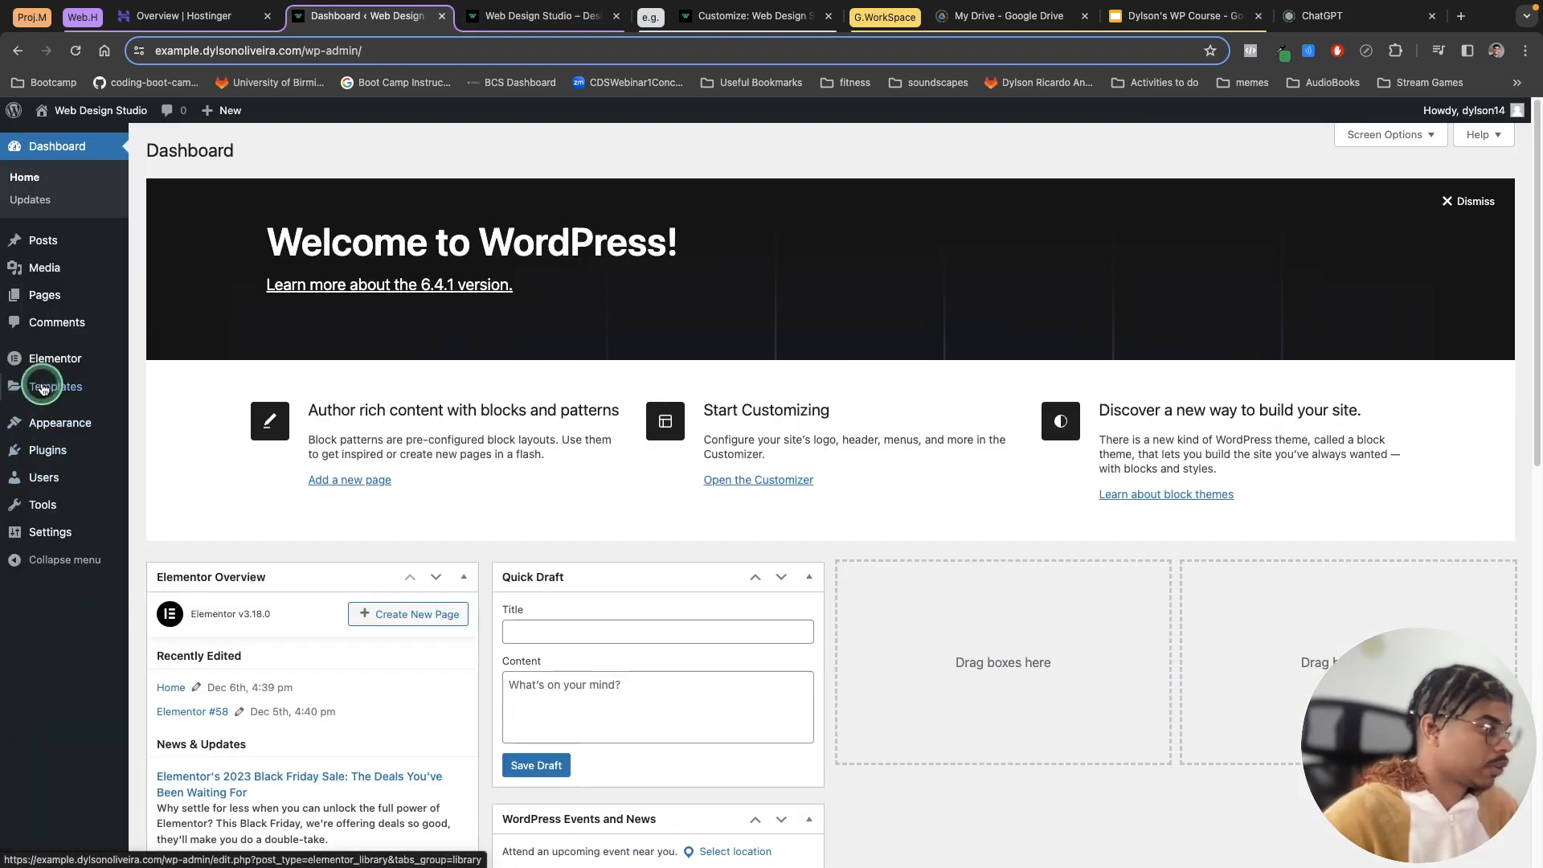
# Step: Reassign Main Header to the Header location and Main Footer to the Footer location, then save
pyautogui.moveTo(46, 432)
pyautogui.click(157, 470)
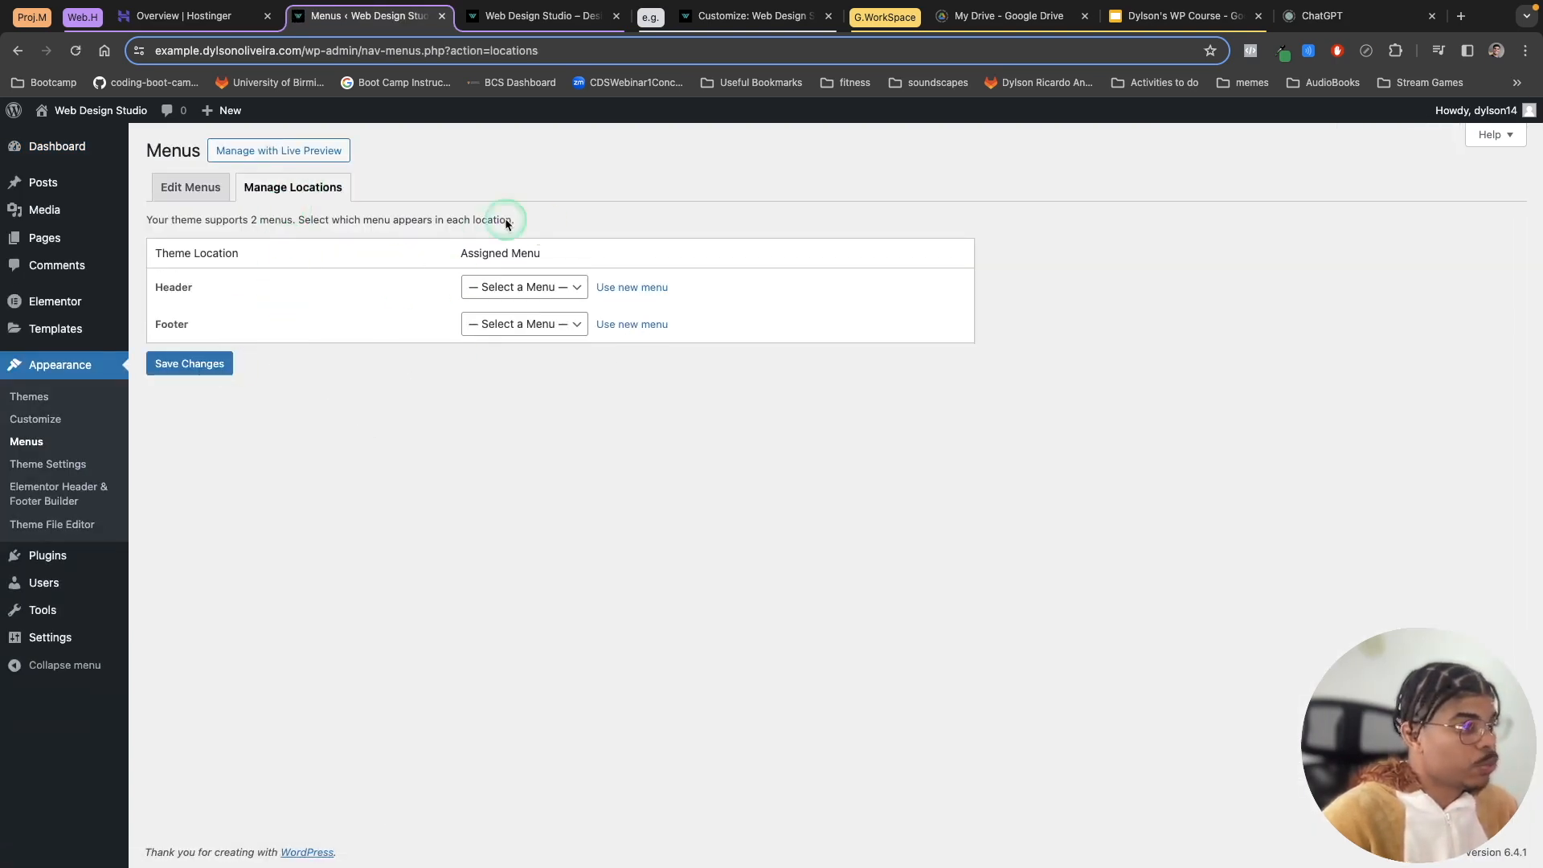
pyautogui.click(510, 289)
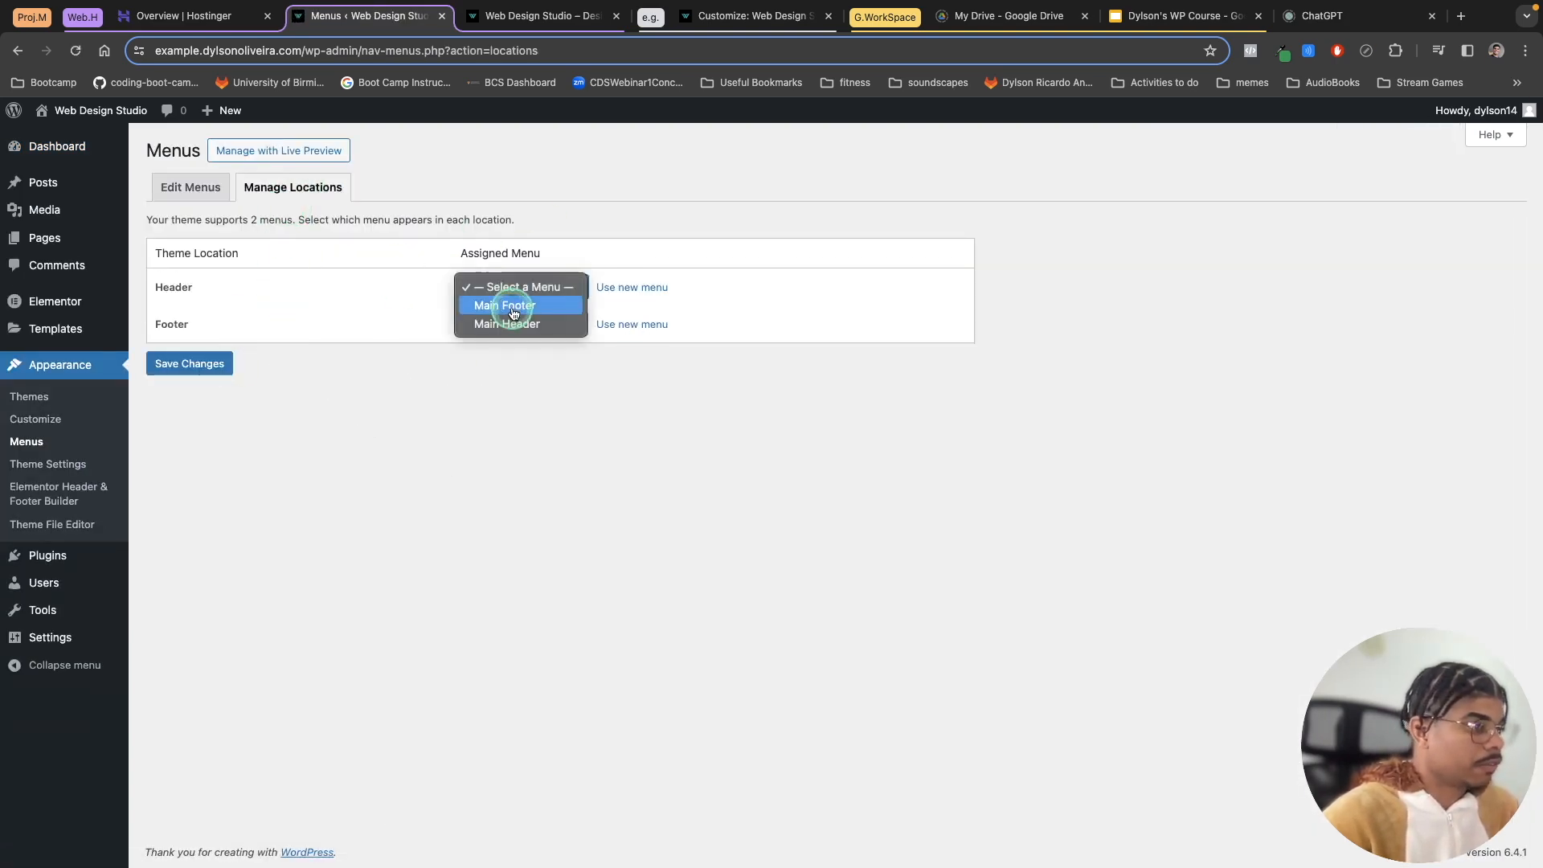
pyautogui.click(506, 304)
pyautogui.click(514, 288)
pyautogui.click(515, 307)
pyautogui.click(515, 324)
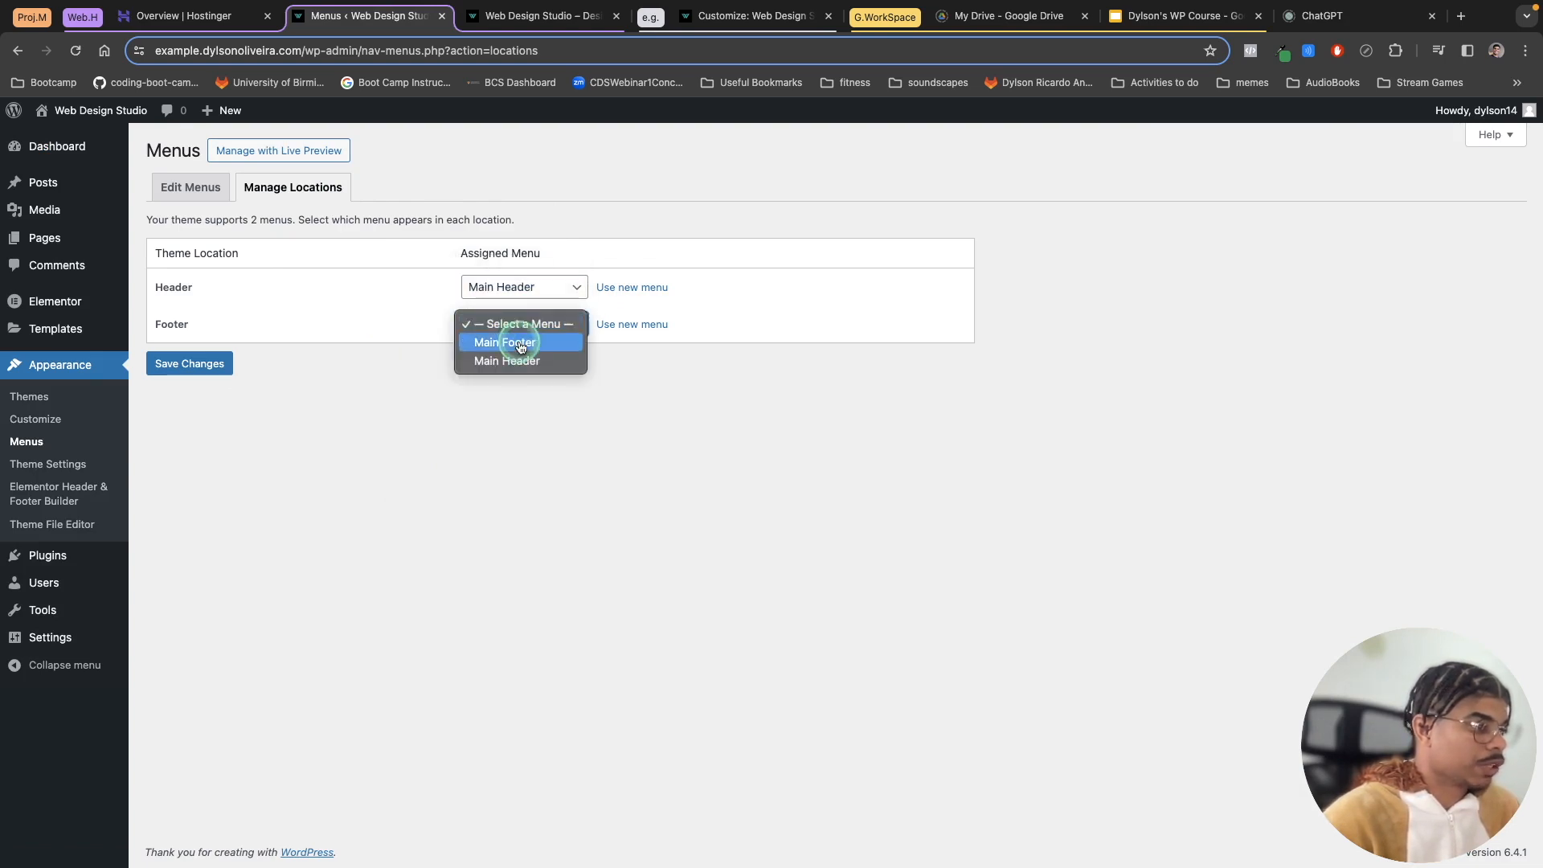
pyautogui.click(506, 342)
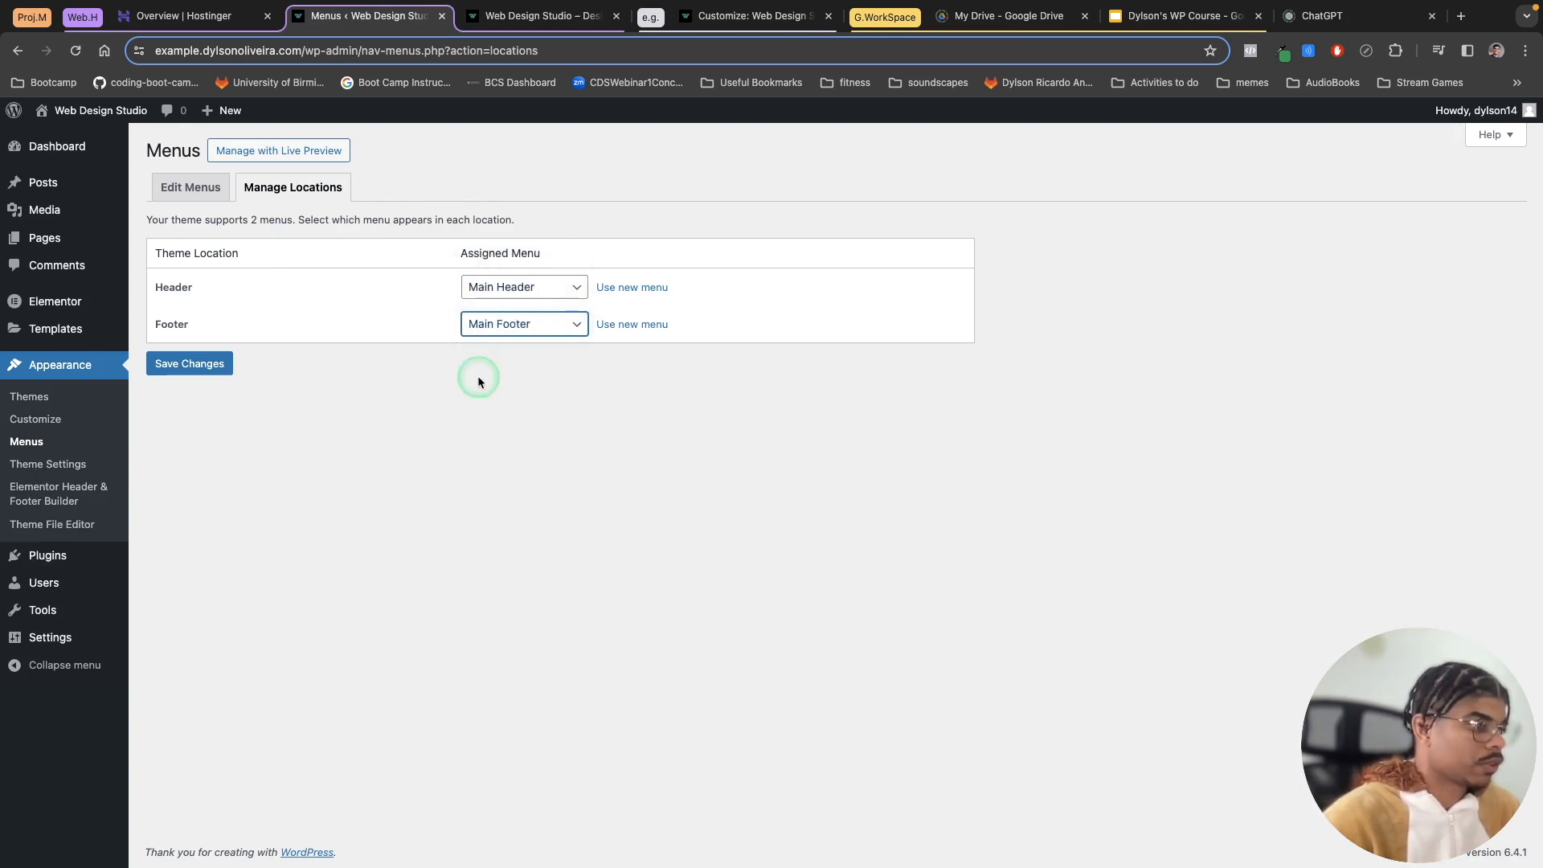
pyautogui.click(212, 368)
# Step: View the live home page to check the menu shown under the header
pyautogui.moveTo(69, 108)
pyautogui.click(65, 139)
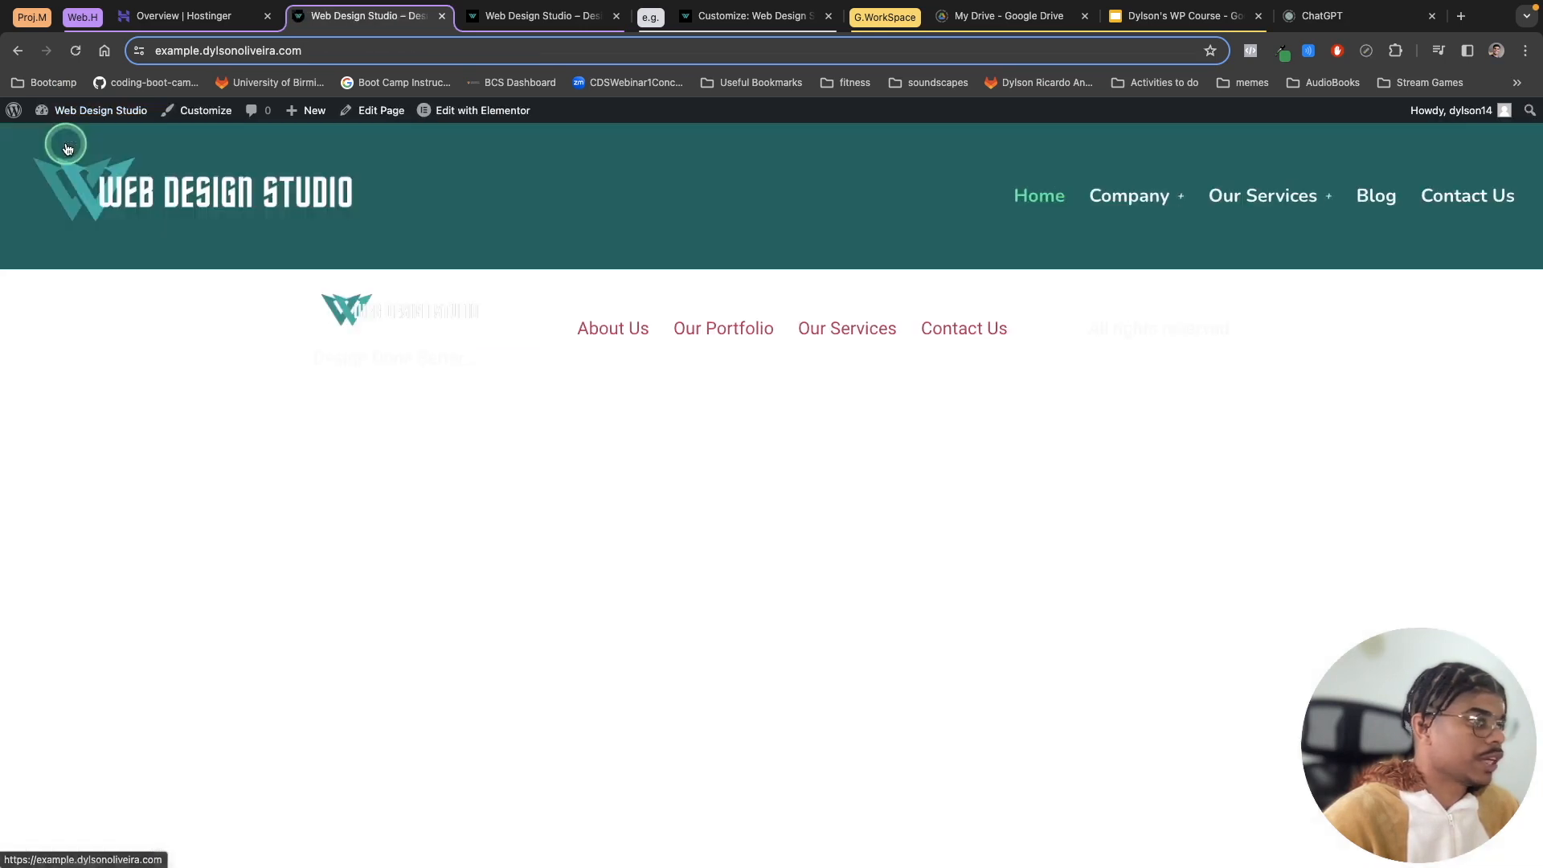
pyautogui.moveTo(801, 340); pyautogui.dragTo(353, 329)
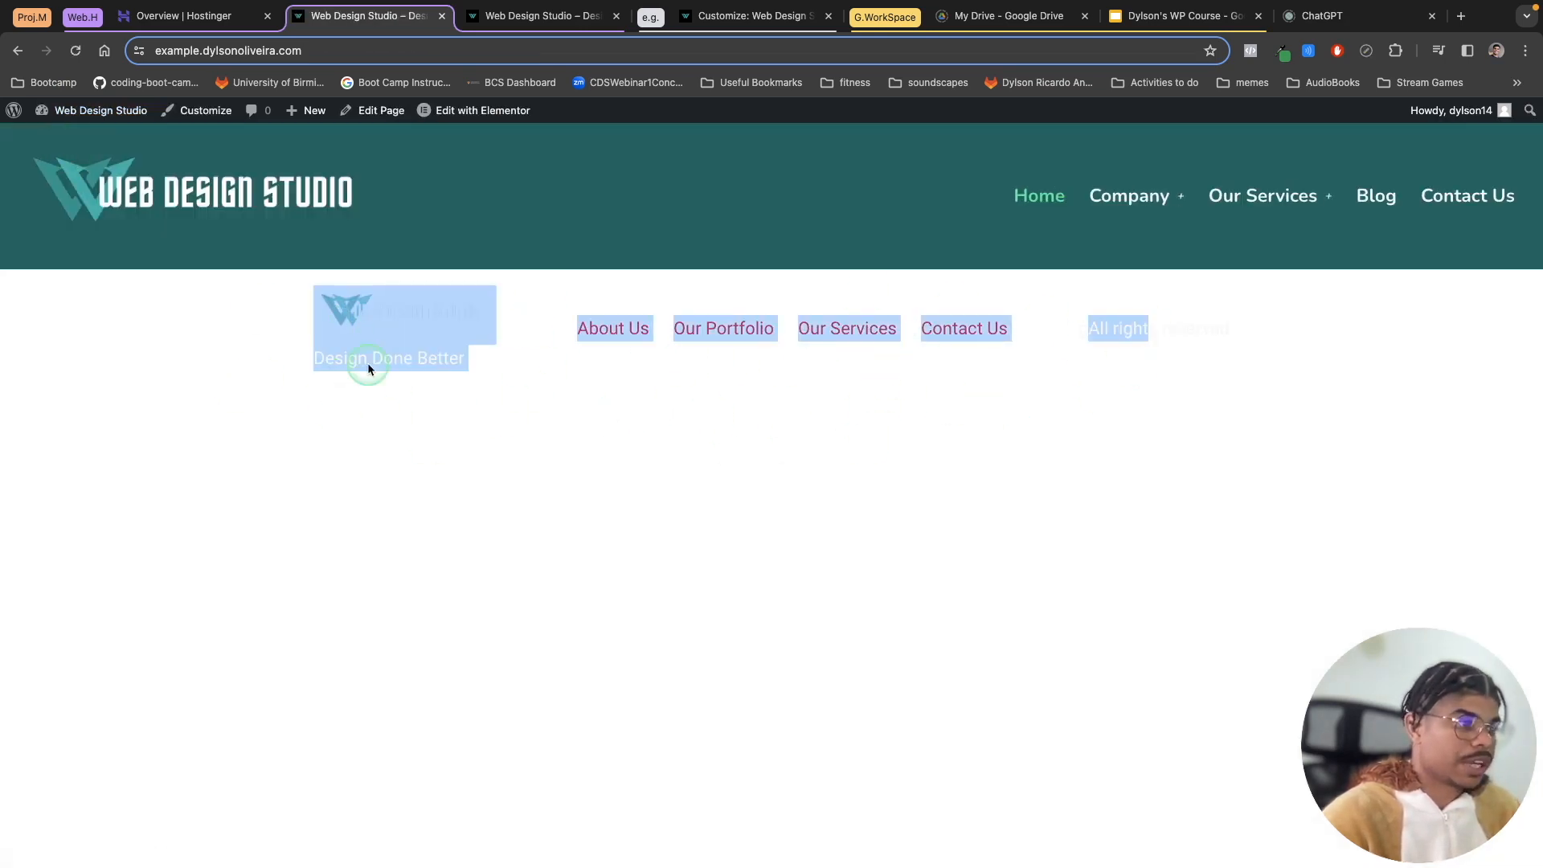
pyautogui.click(958, 464)
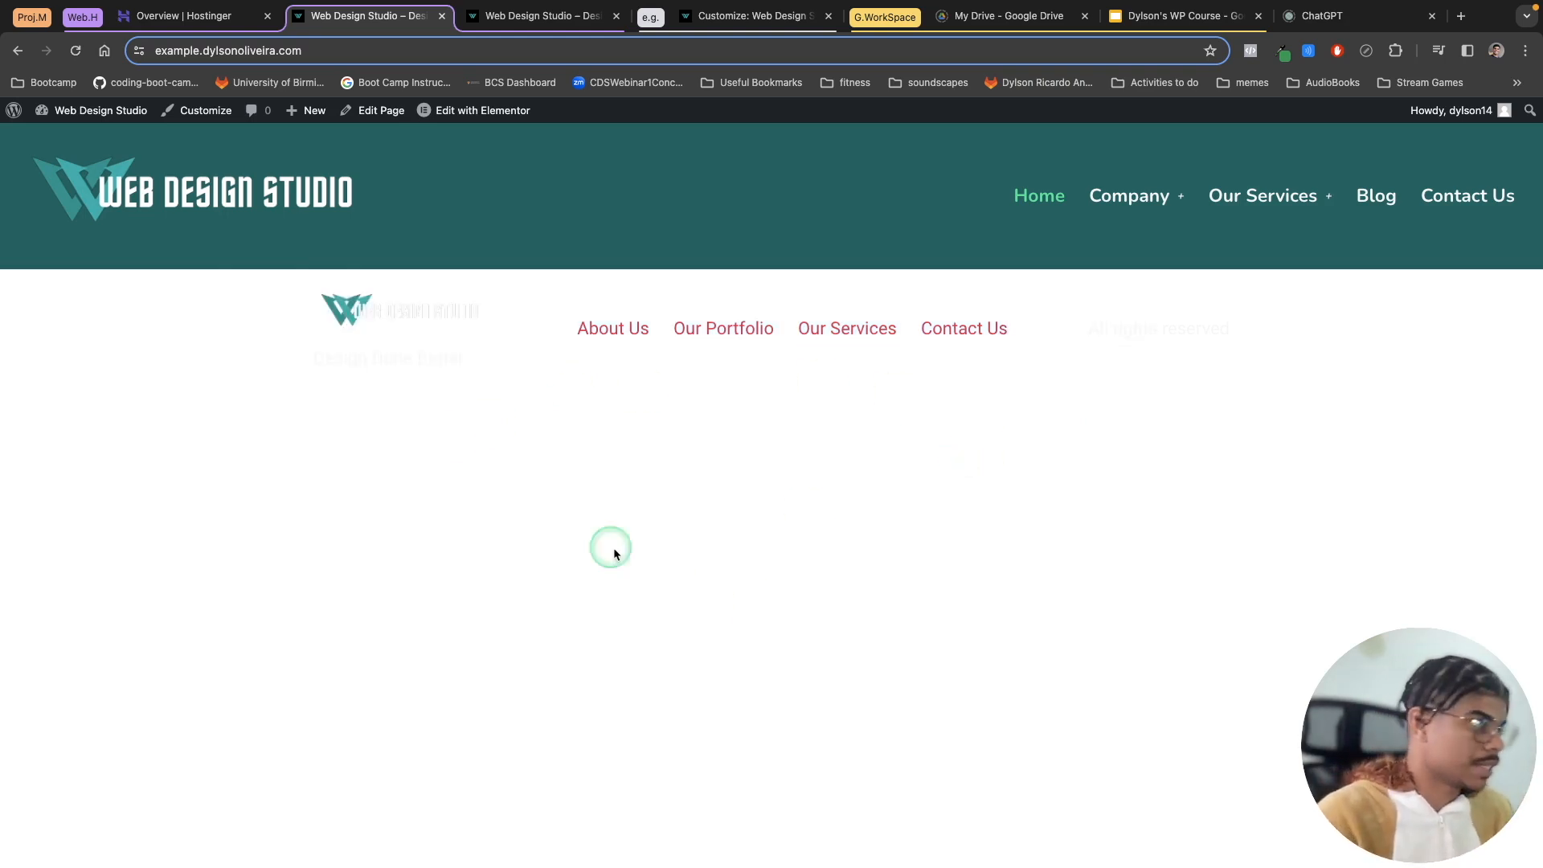
# Step: Return to menu locations, set both Header and Footer to no menu, and save the changes
pyautogui.click(15, 110)
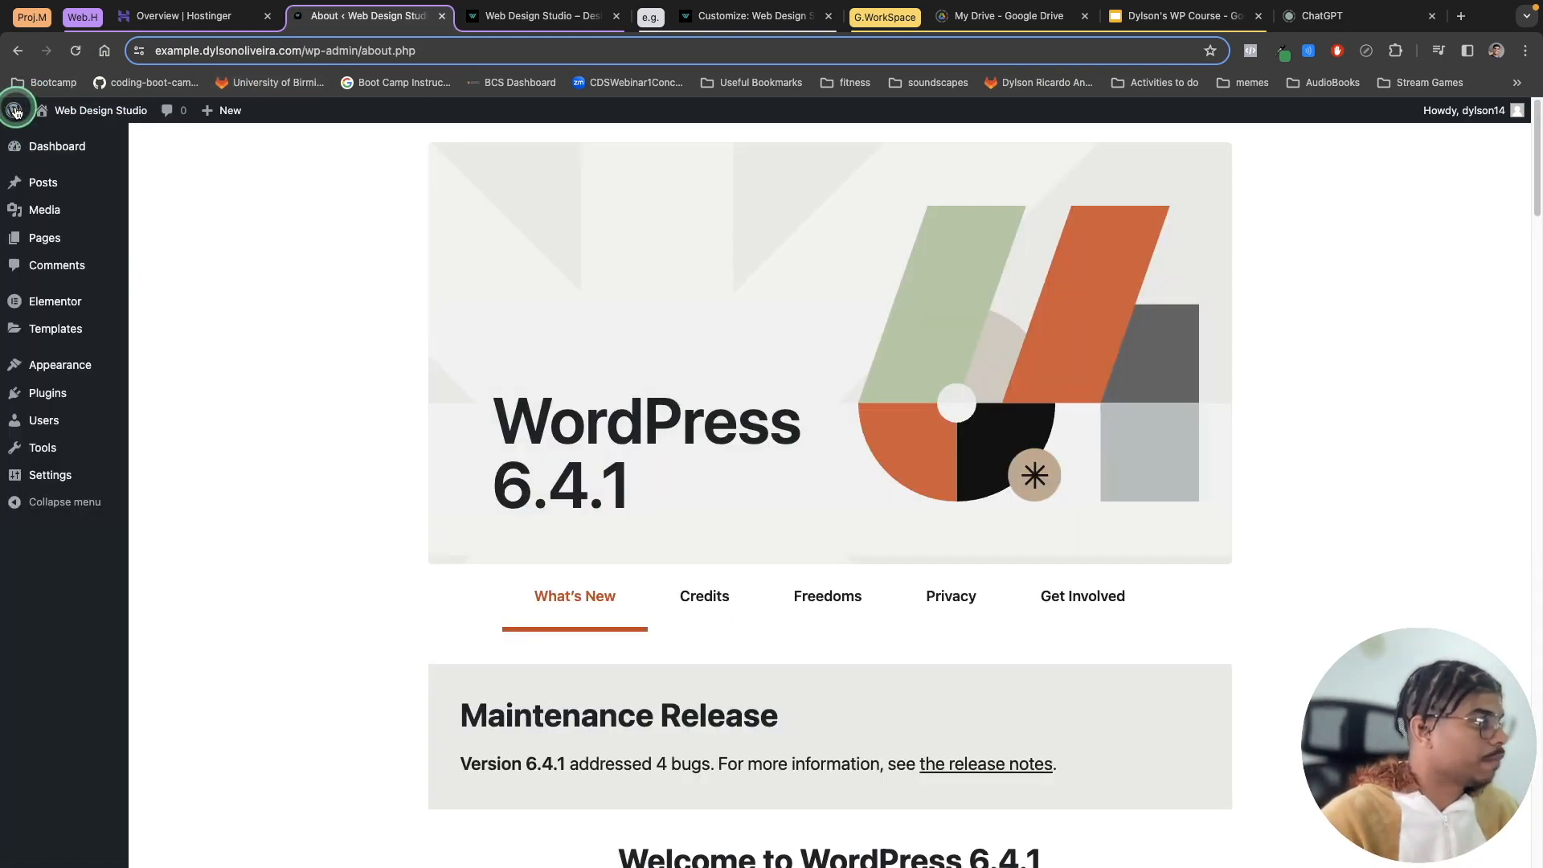
pyautogui.moveTo(71, 366)
pyautogui.click(160, 413)
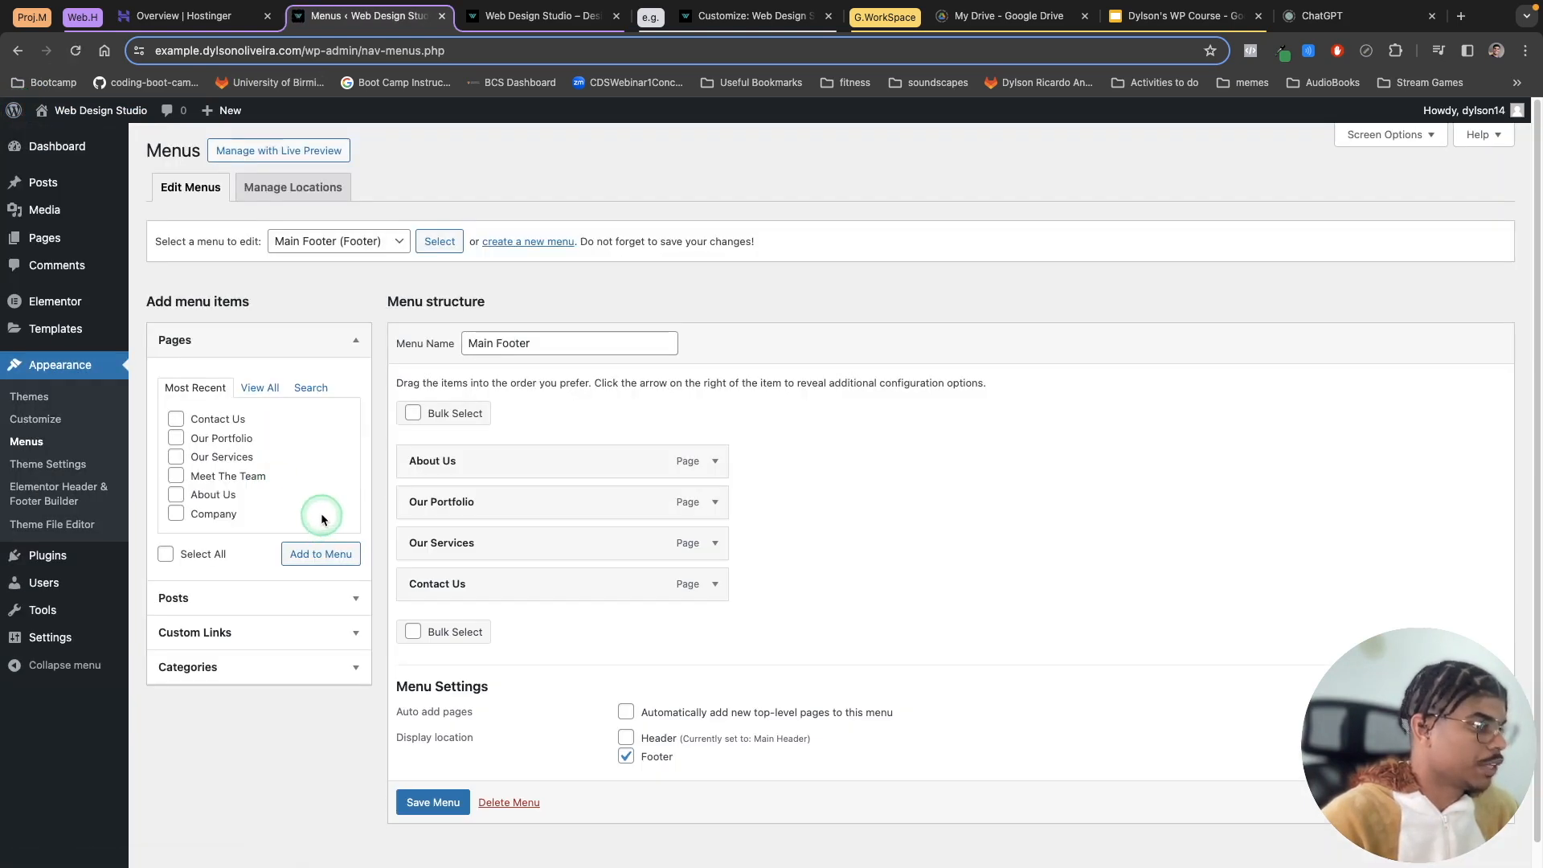
pyautogui.click(294, 188)
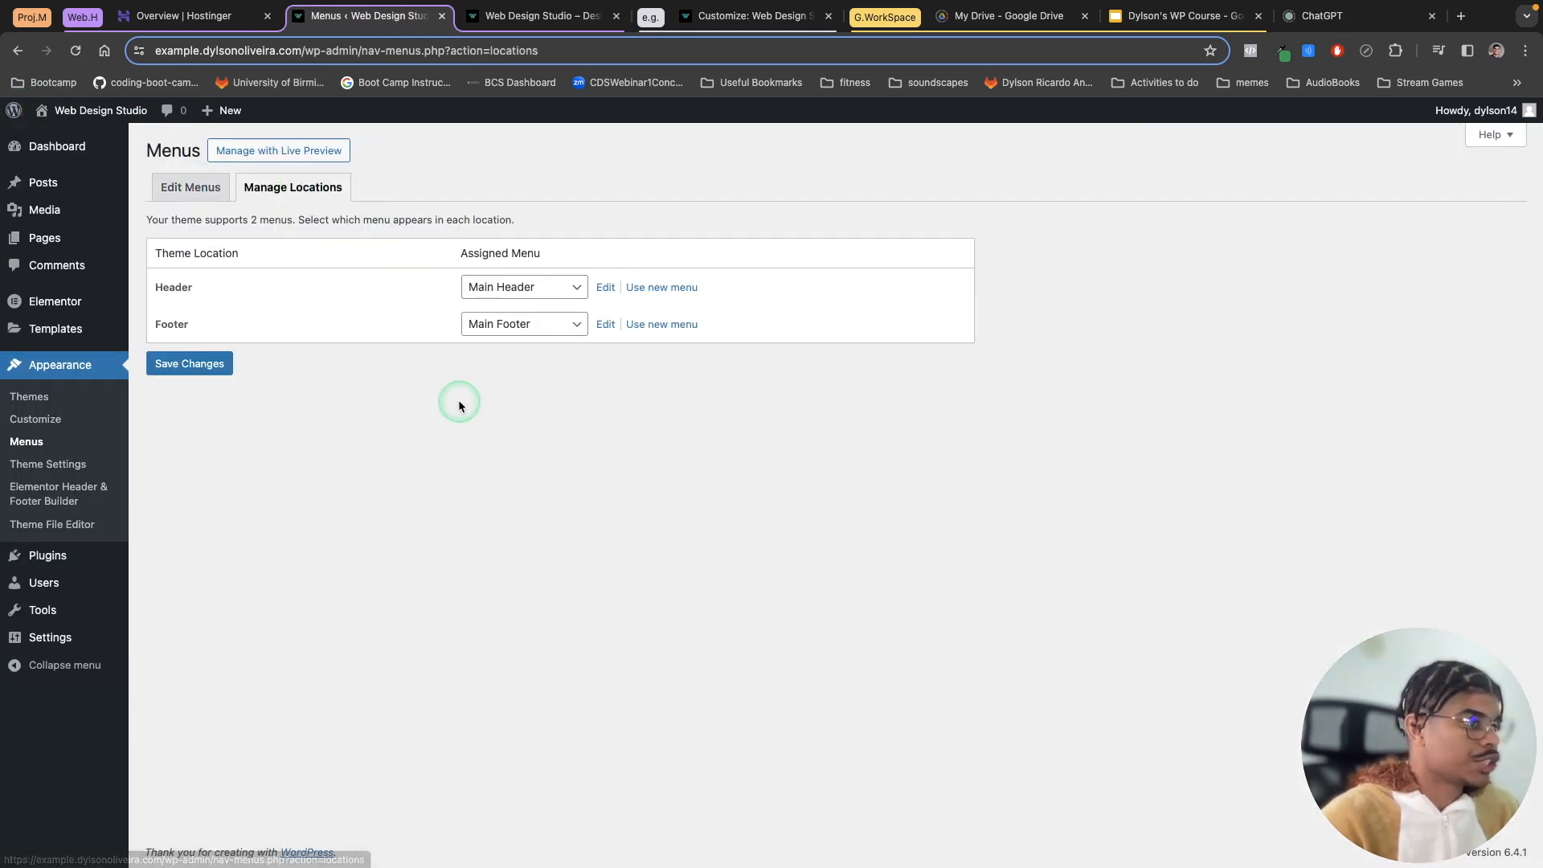
pyautogui.click(523, 296)
pyautogui.click(526, 250)
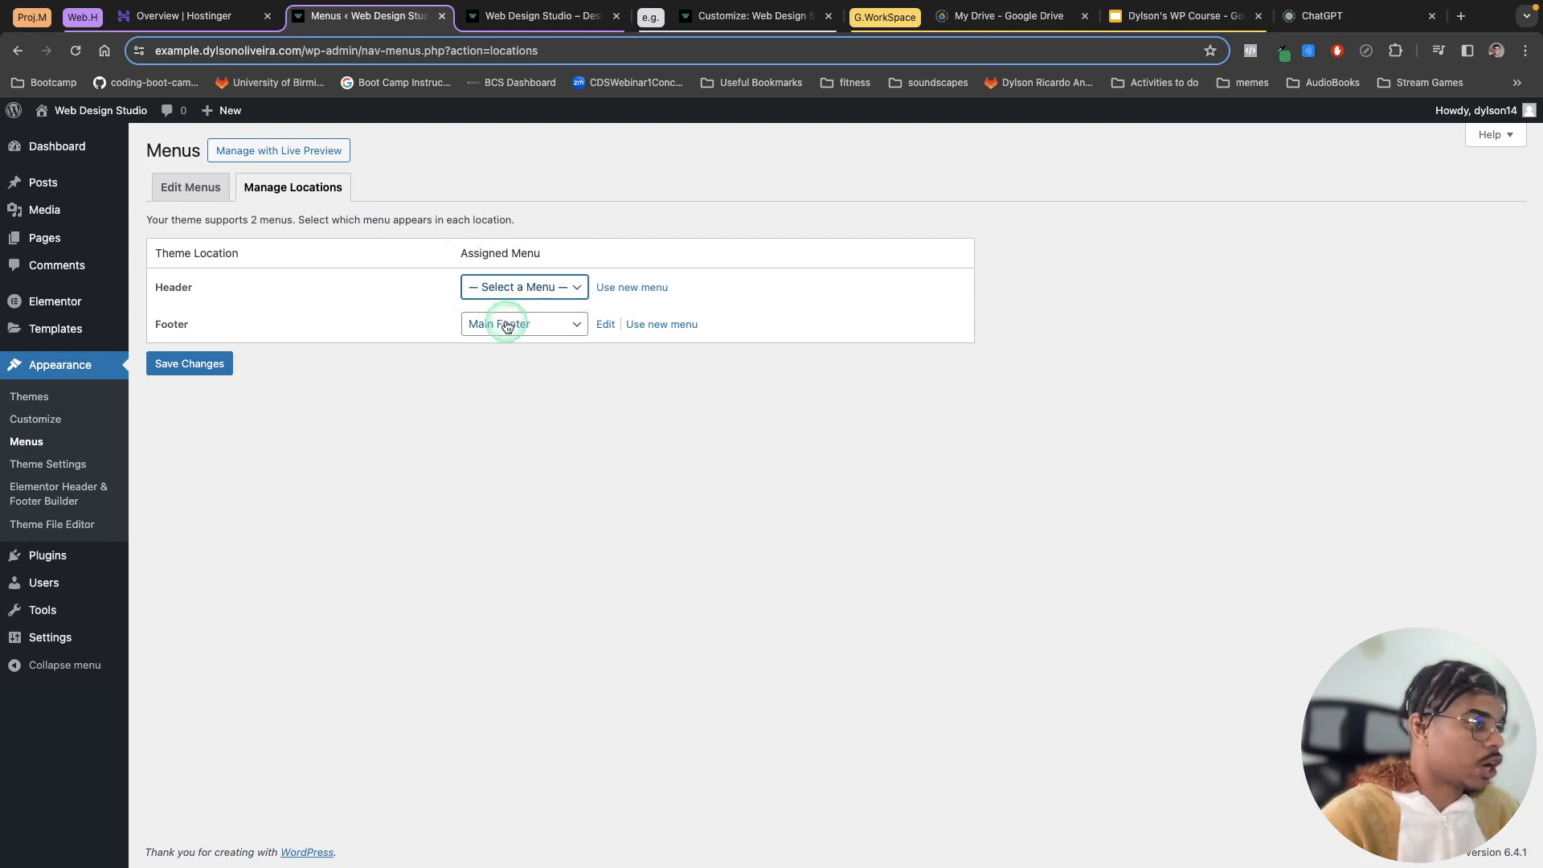
pyautogui.click(512, 322)
pyautogui.click(528, 344)
pyautogui.click(190, 364)
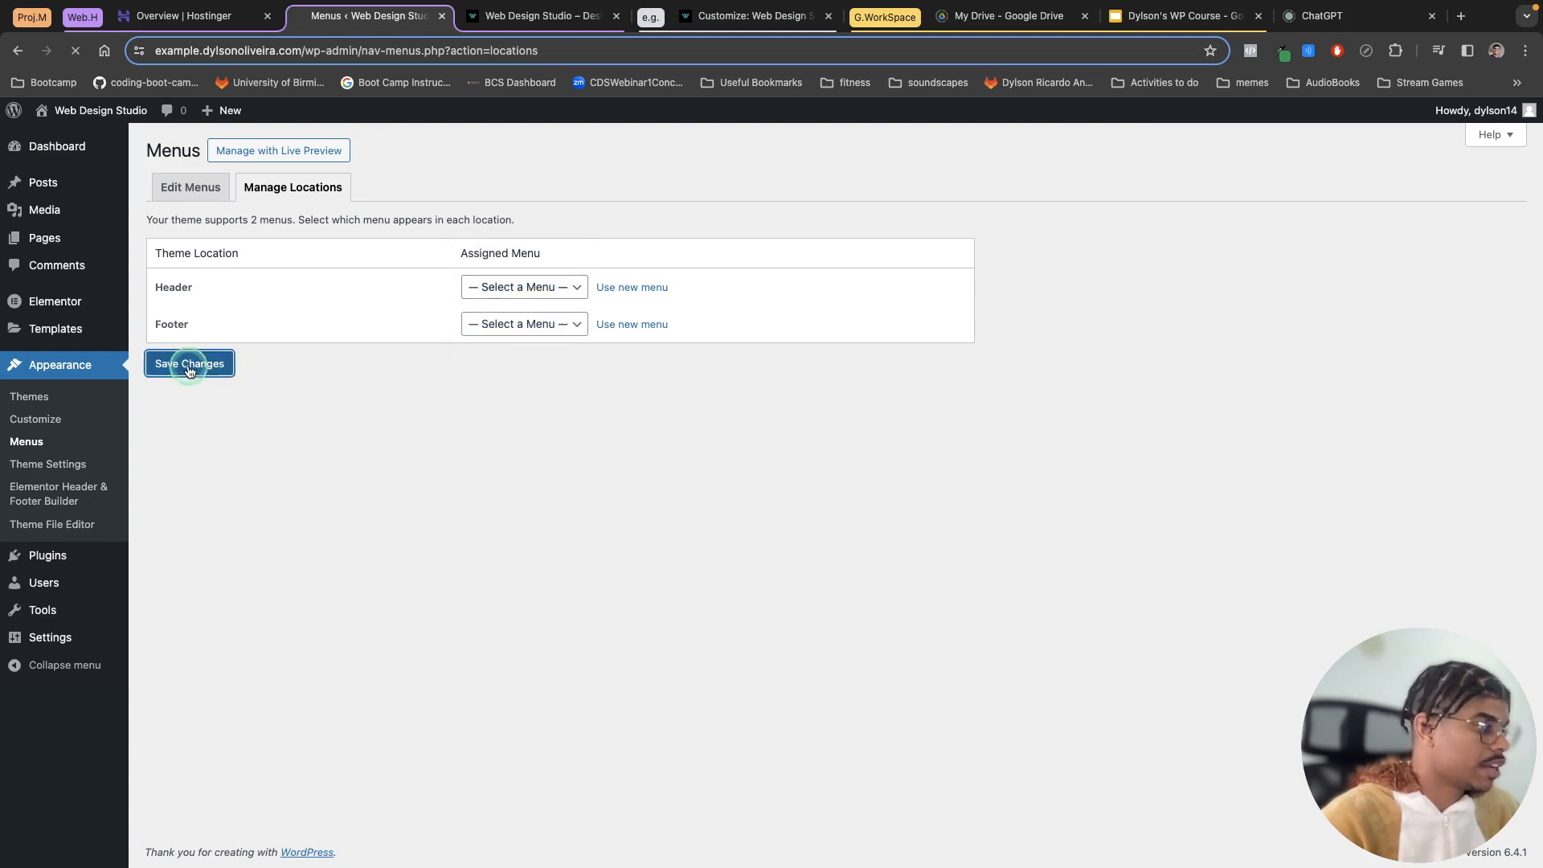
# Step: Check the live Home and Blog pages without the theme's default menus
pyautogui.moveTo(69, 129)
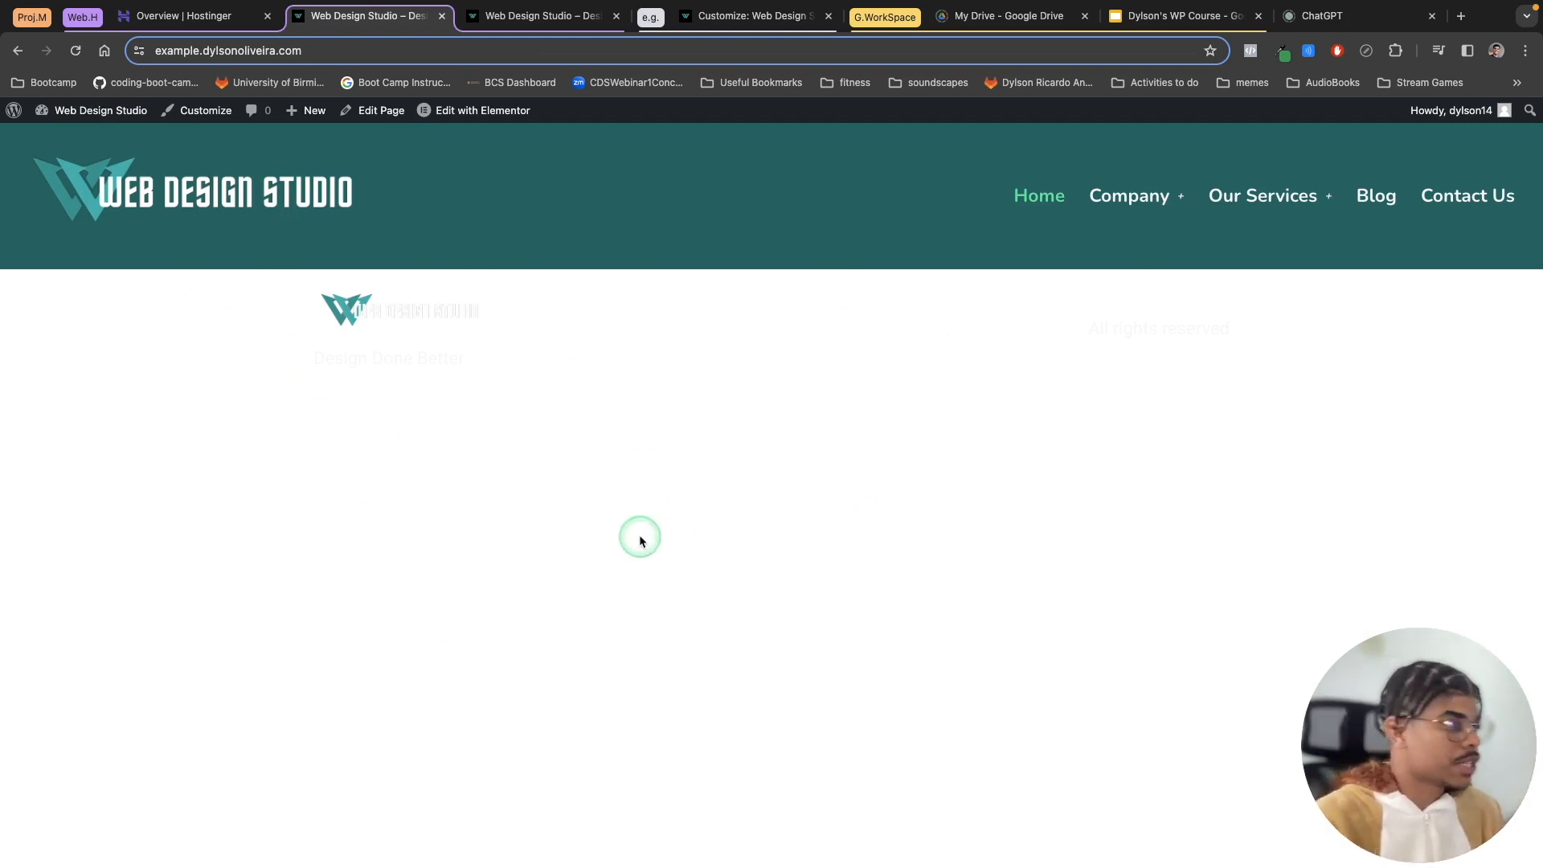
pyautogui.moveTo(277, 318); pyautogui.dragTo(1019, 386)
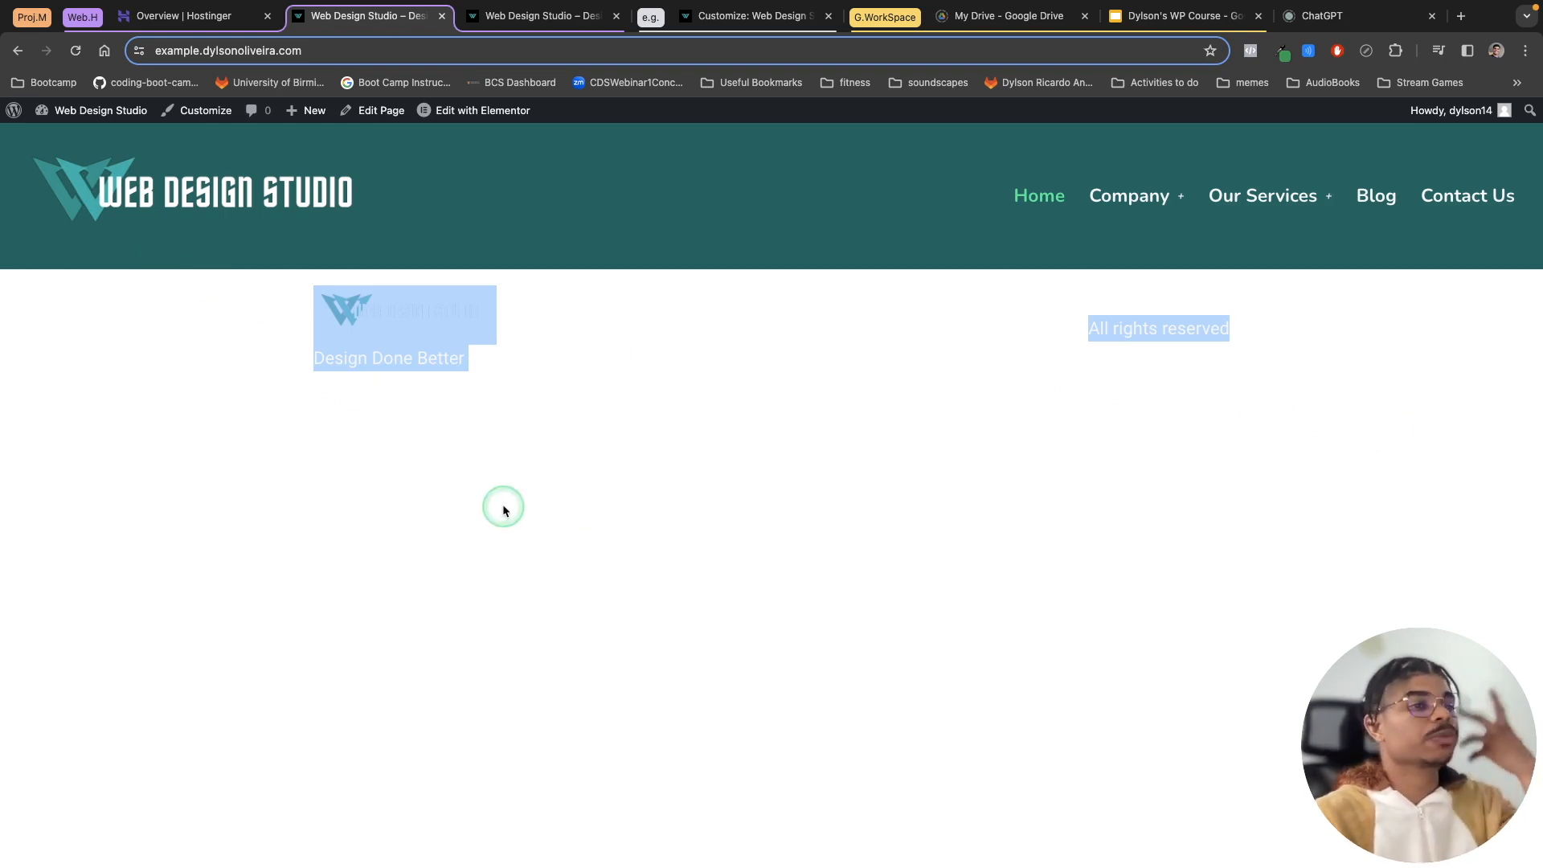
pyautogui.click(1377, 195)
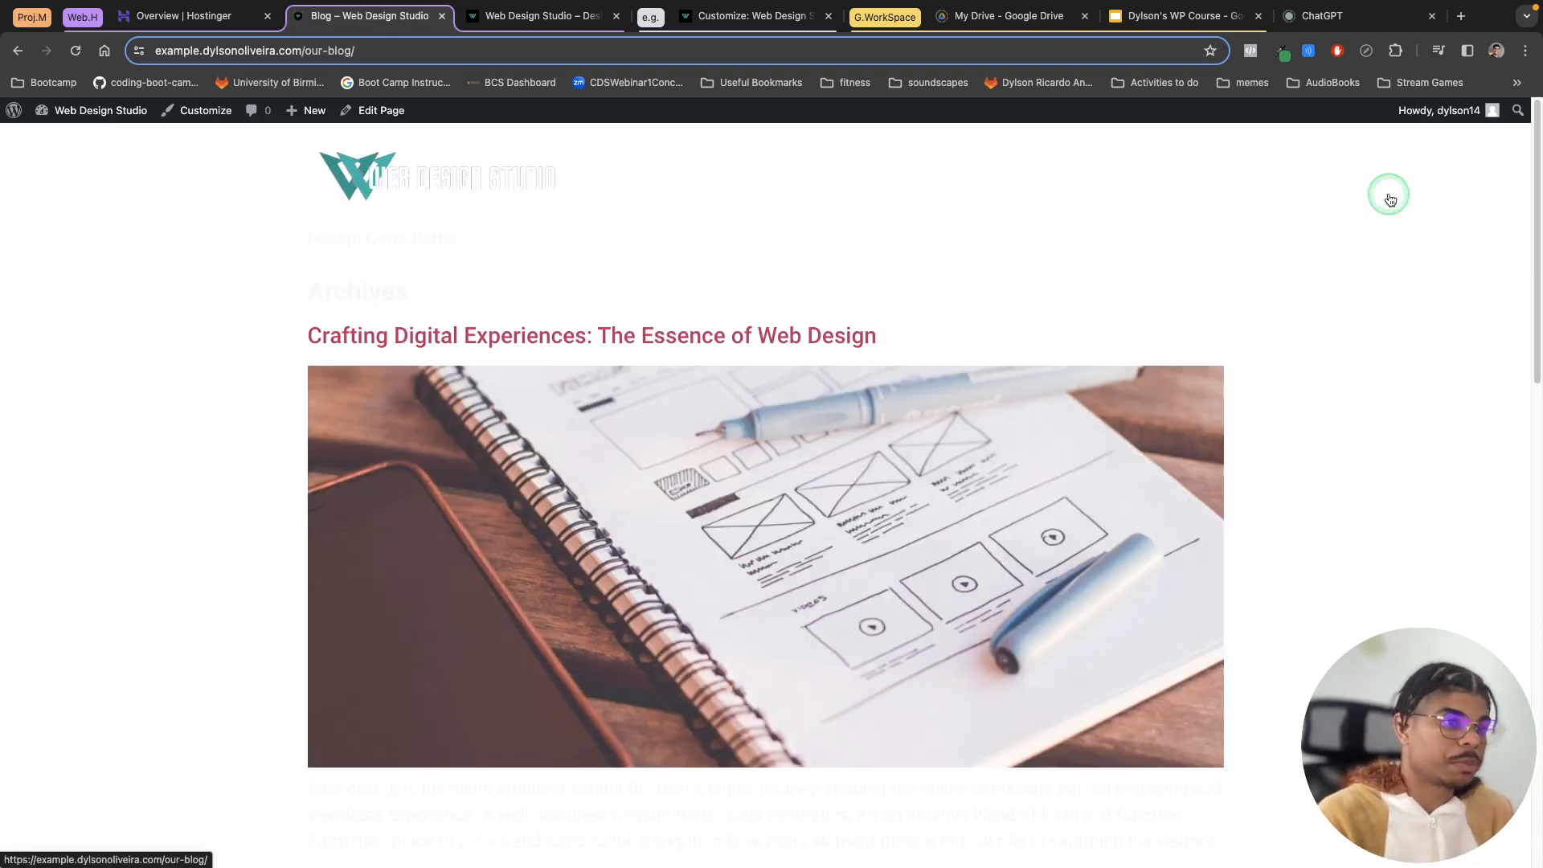
pyautogui.moveTo(309, 141); pyautogui.dragTo(967, 255)
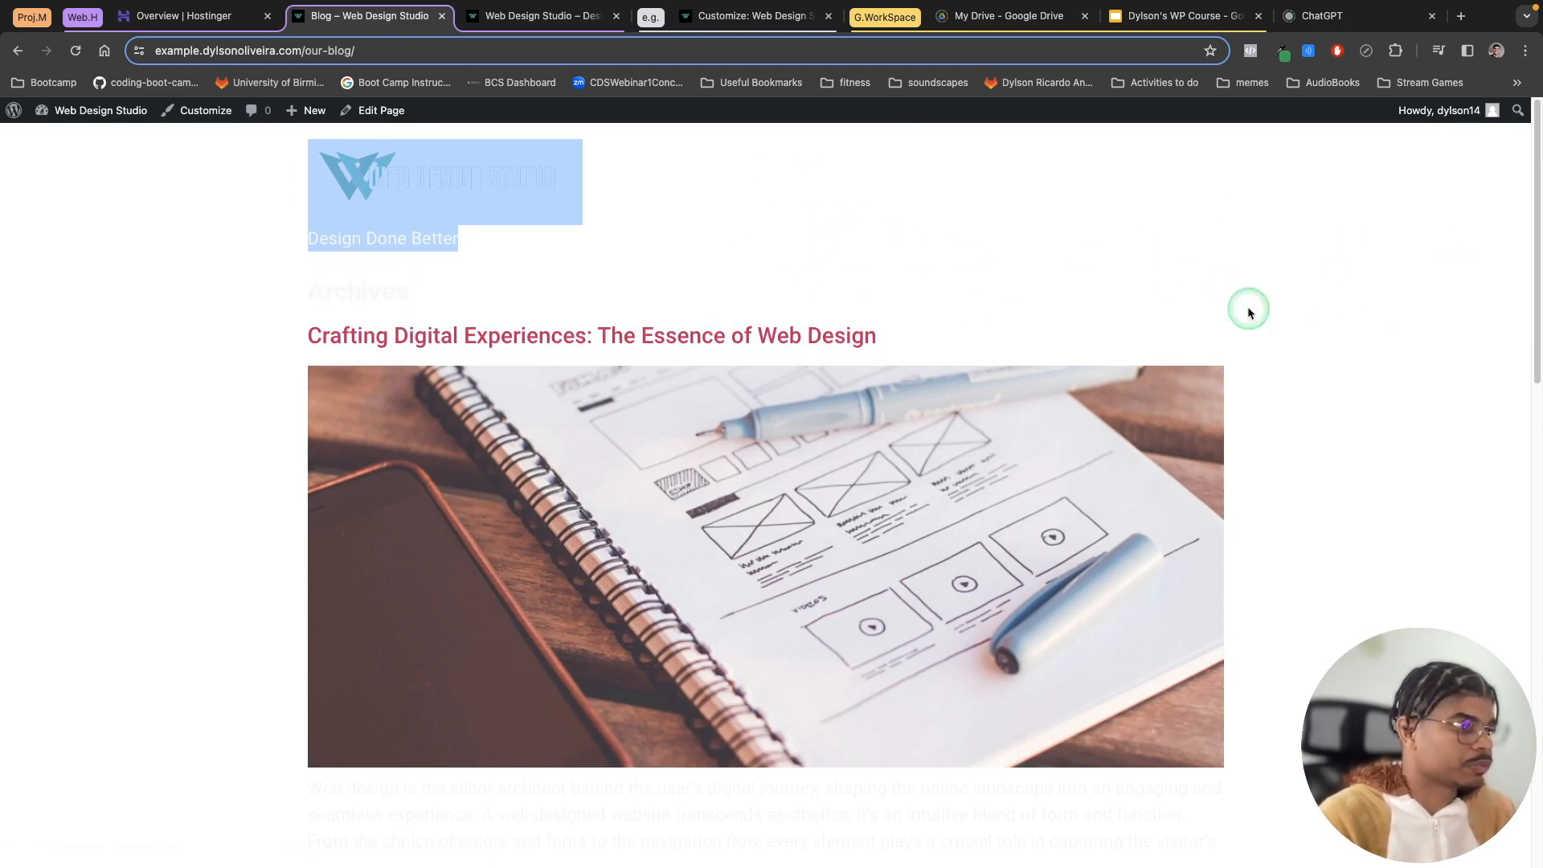
pyautogui.scroll(-10, 1285, 318)
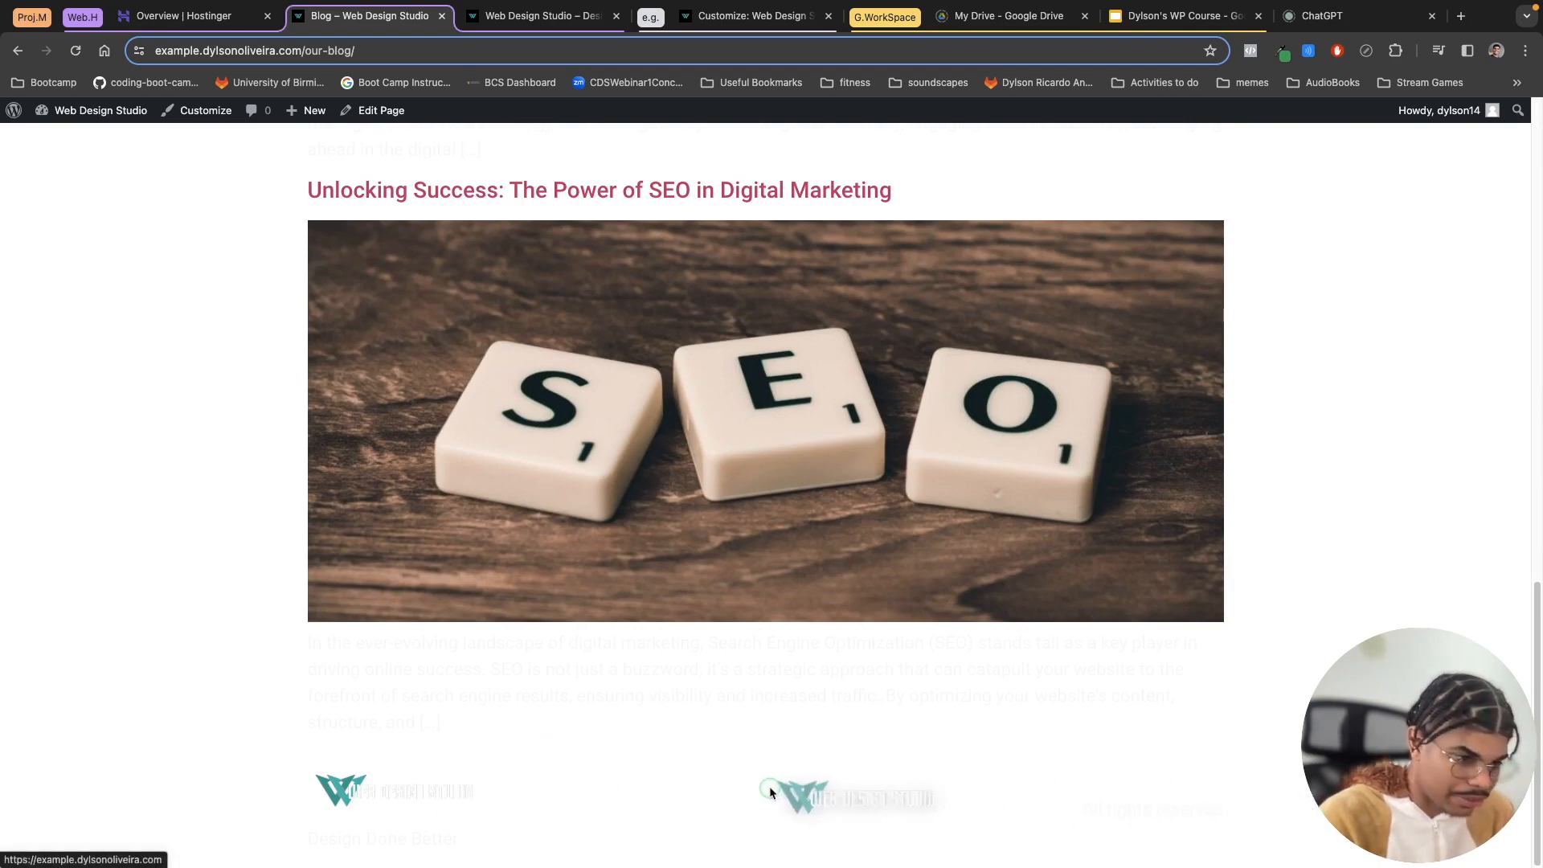
# Step: Open the Home page in the Elementor editor from the Pages list
pyautogui.moveTo(1223, 813); pyautogui.dragTo(248, 755)
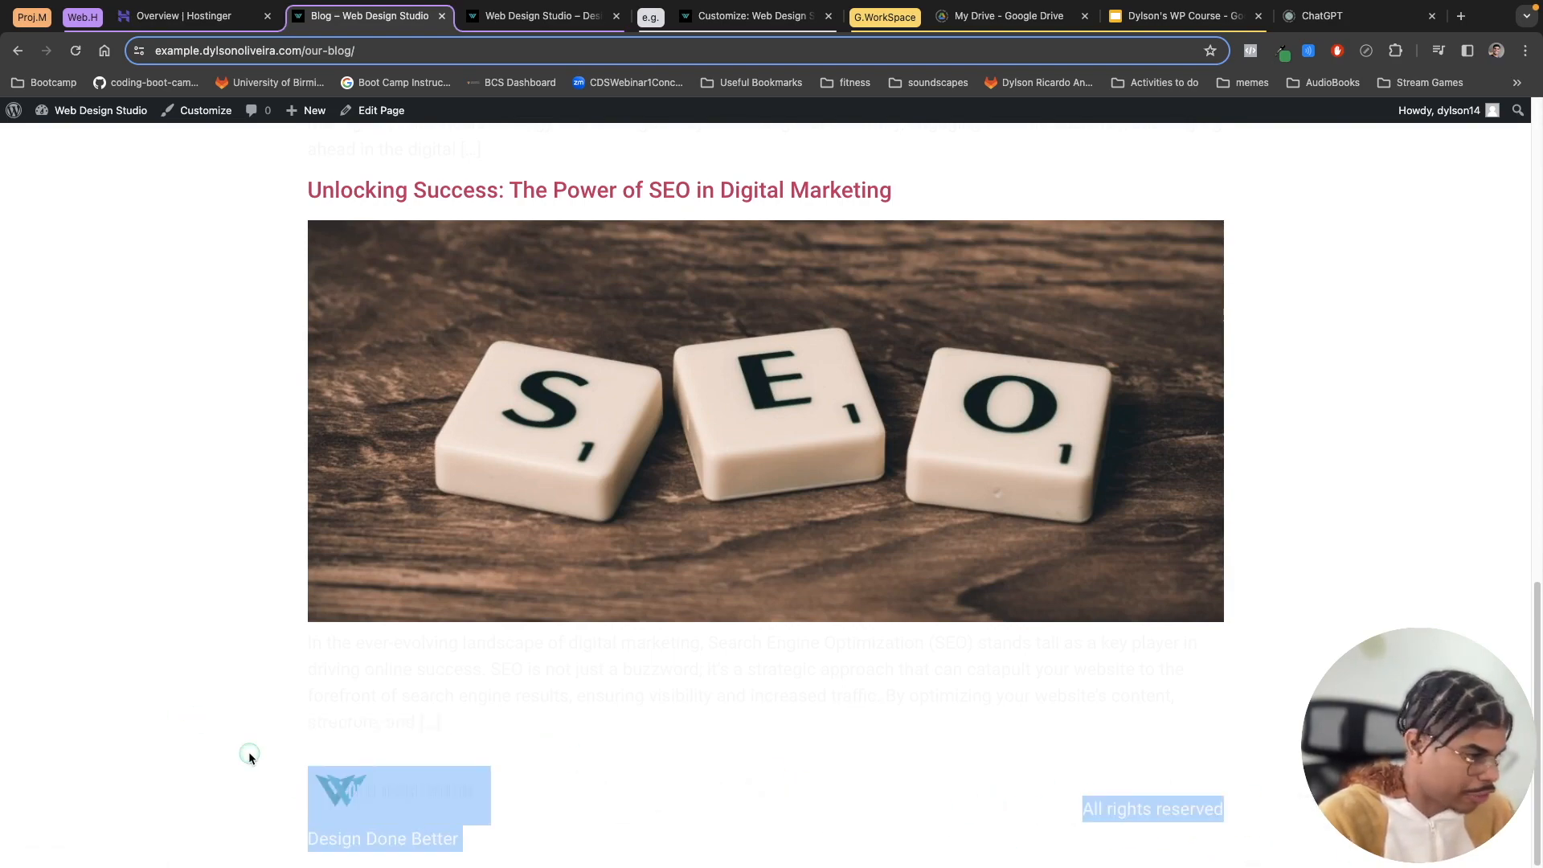
pyautogui.click(332, 796)
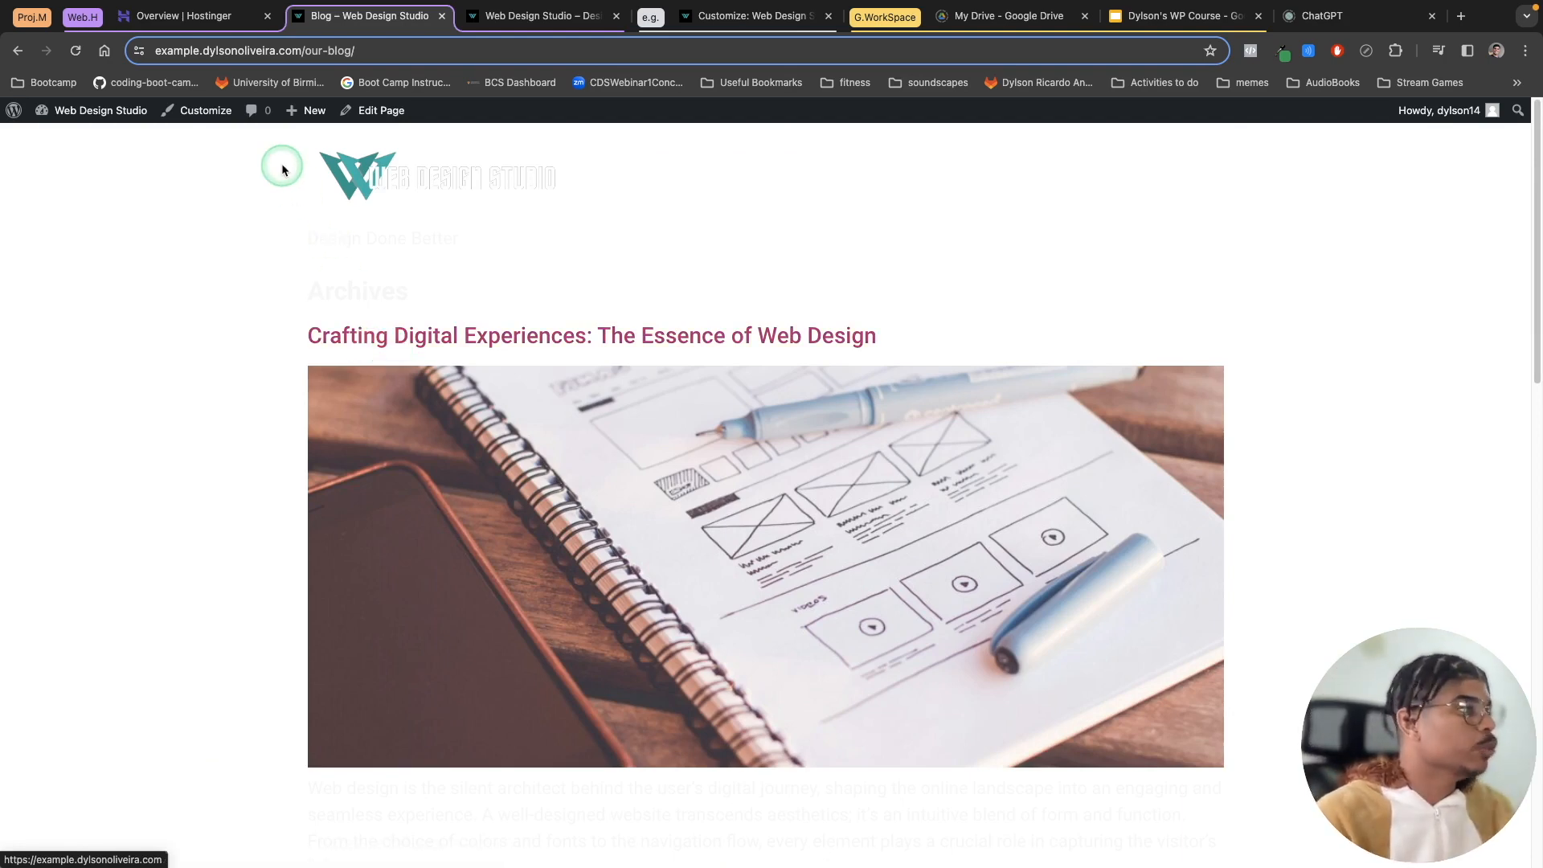
pyautogui.click(6, 113)
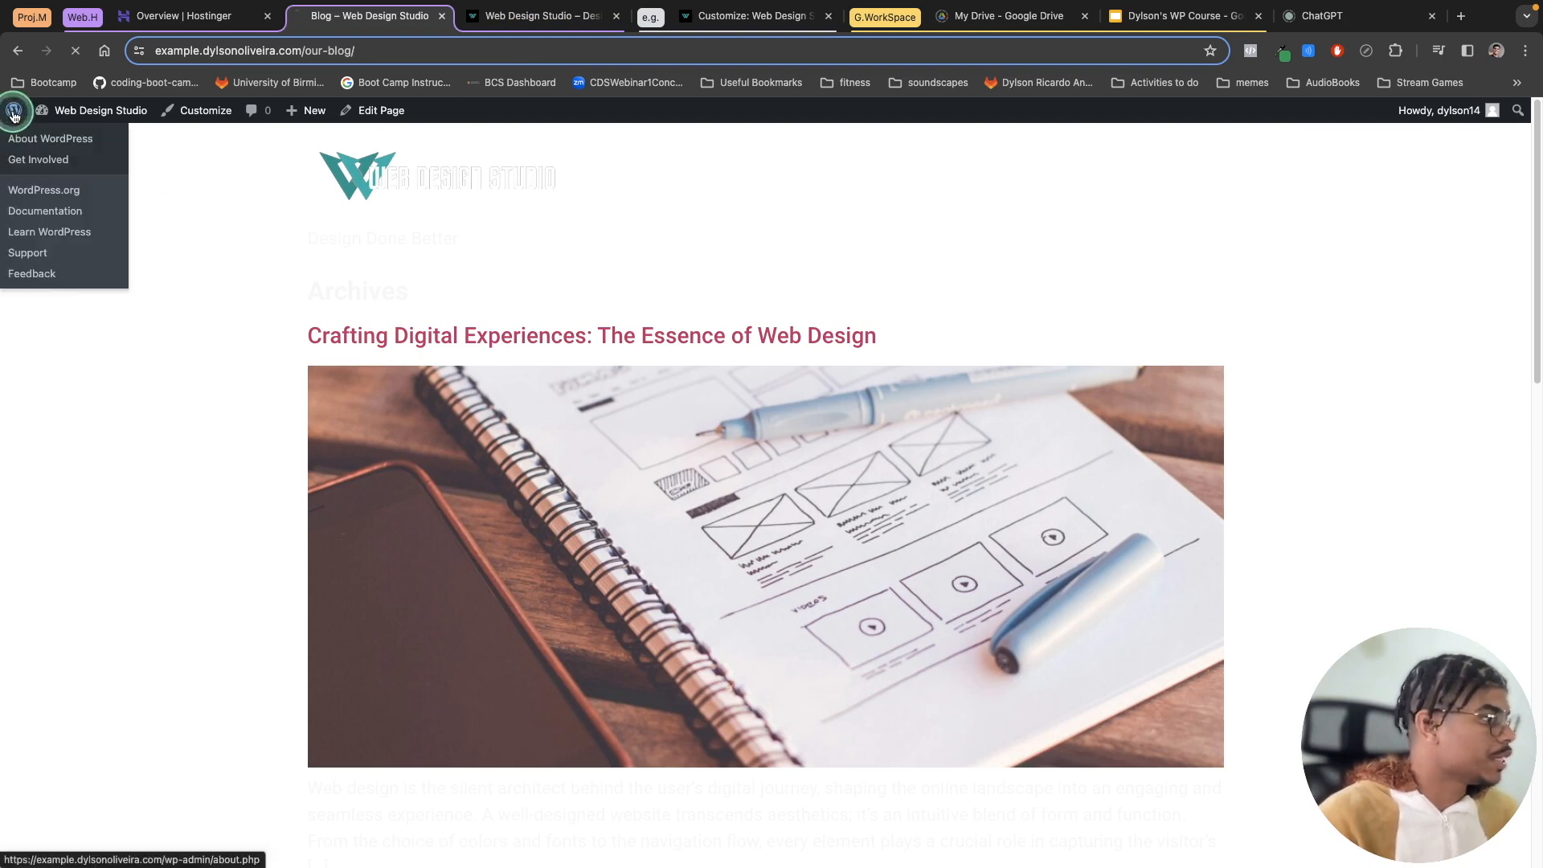
pyautogui.moveTo(125, 235)
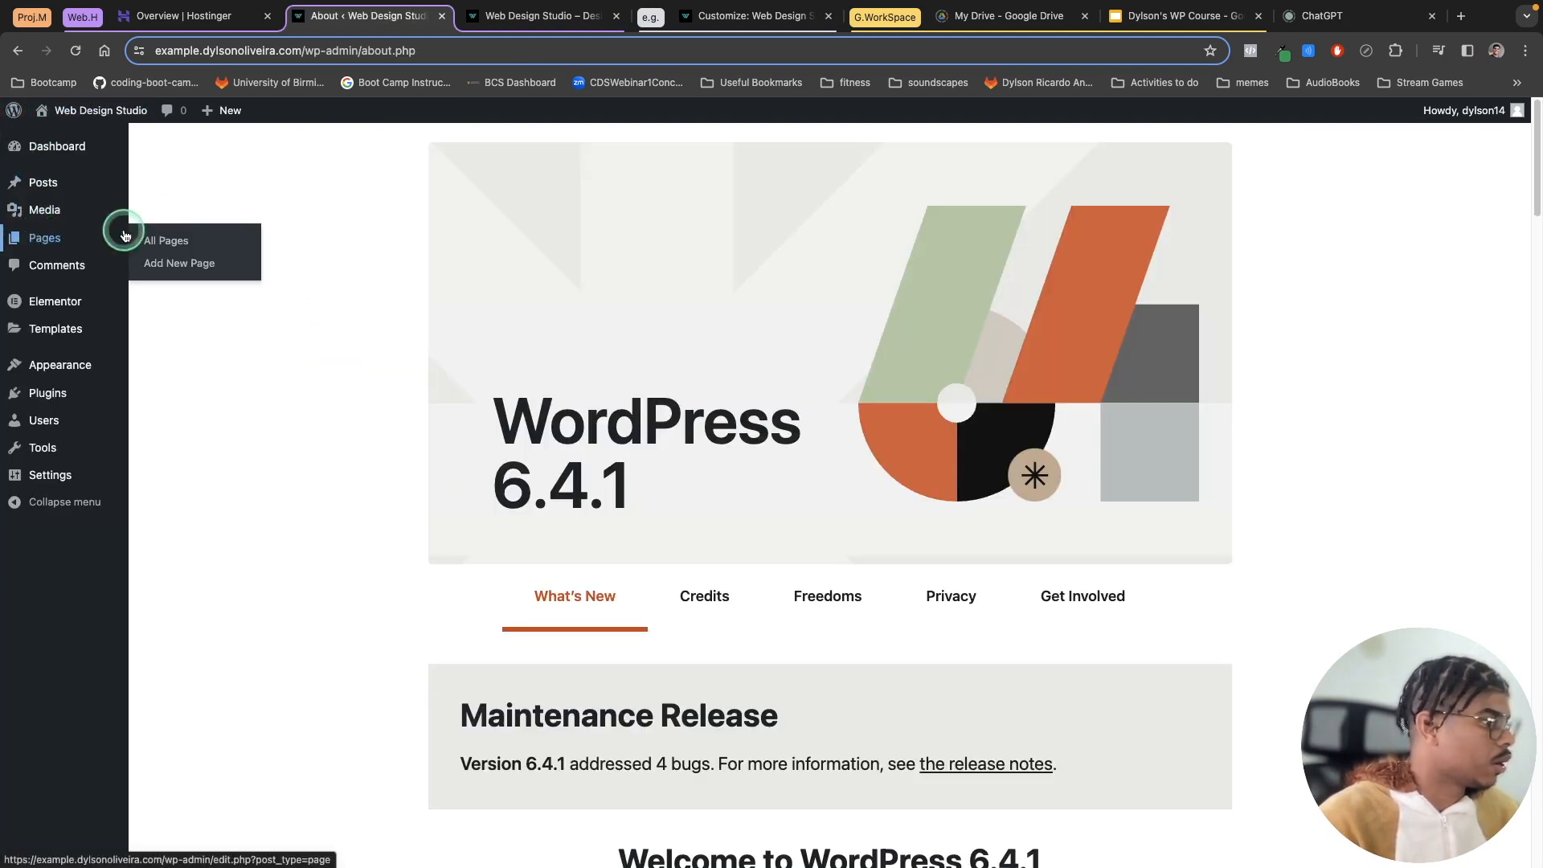
pyautogui.click(172, 244)
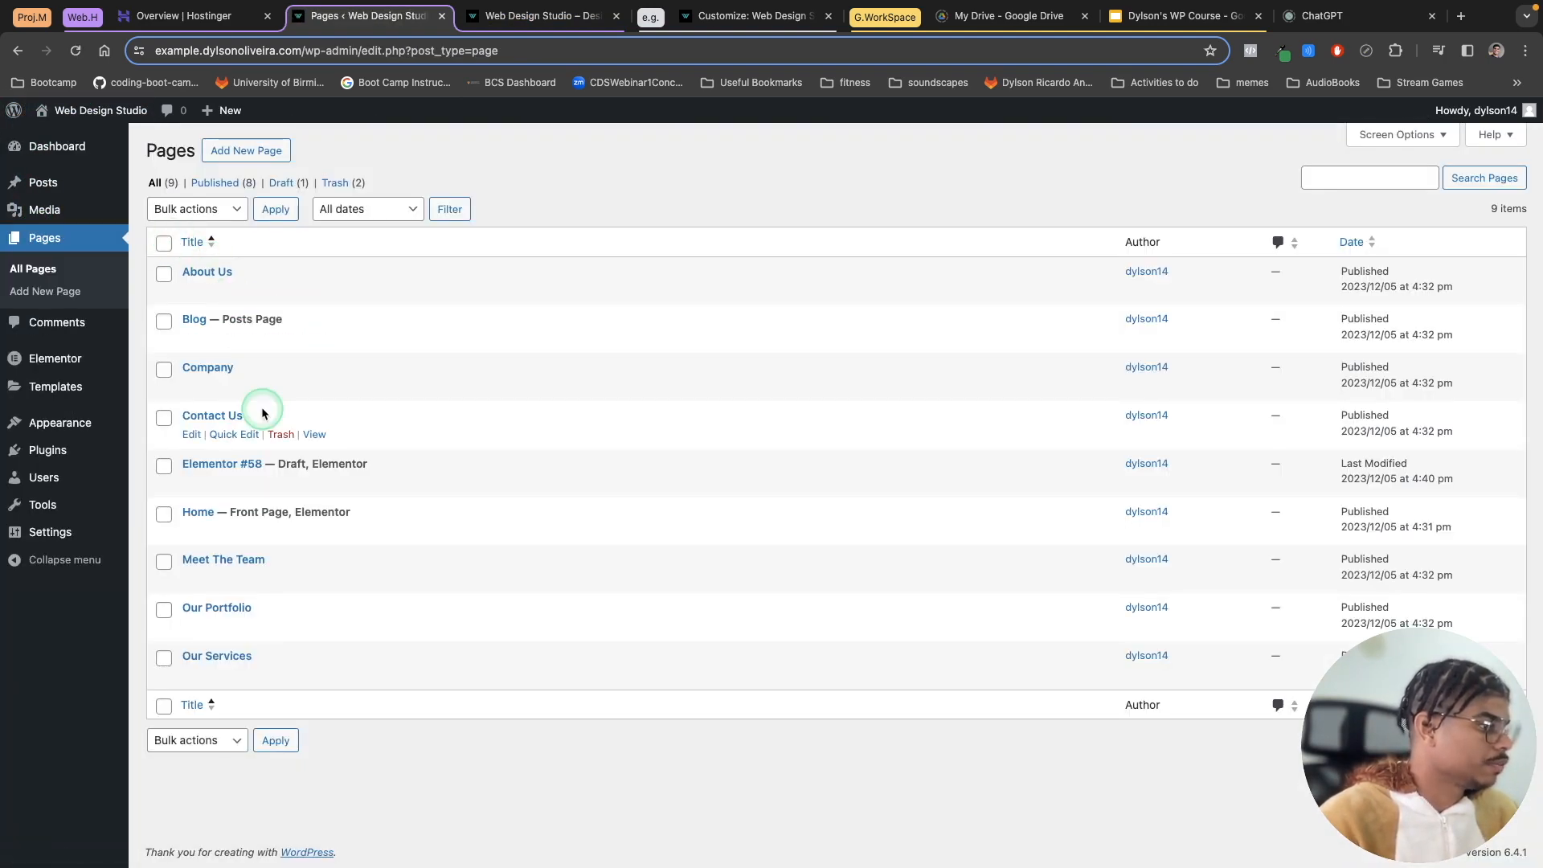
pyautogui.click(365, 532)
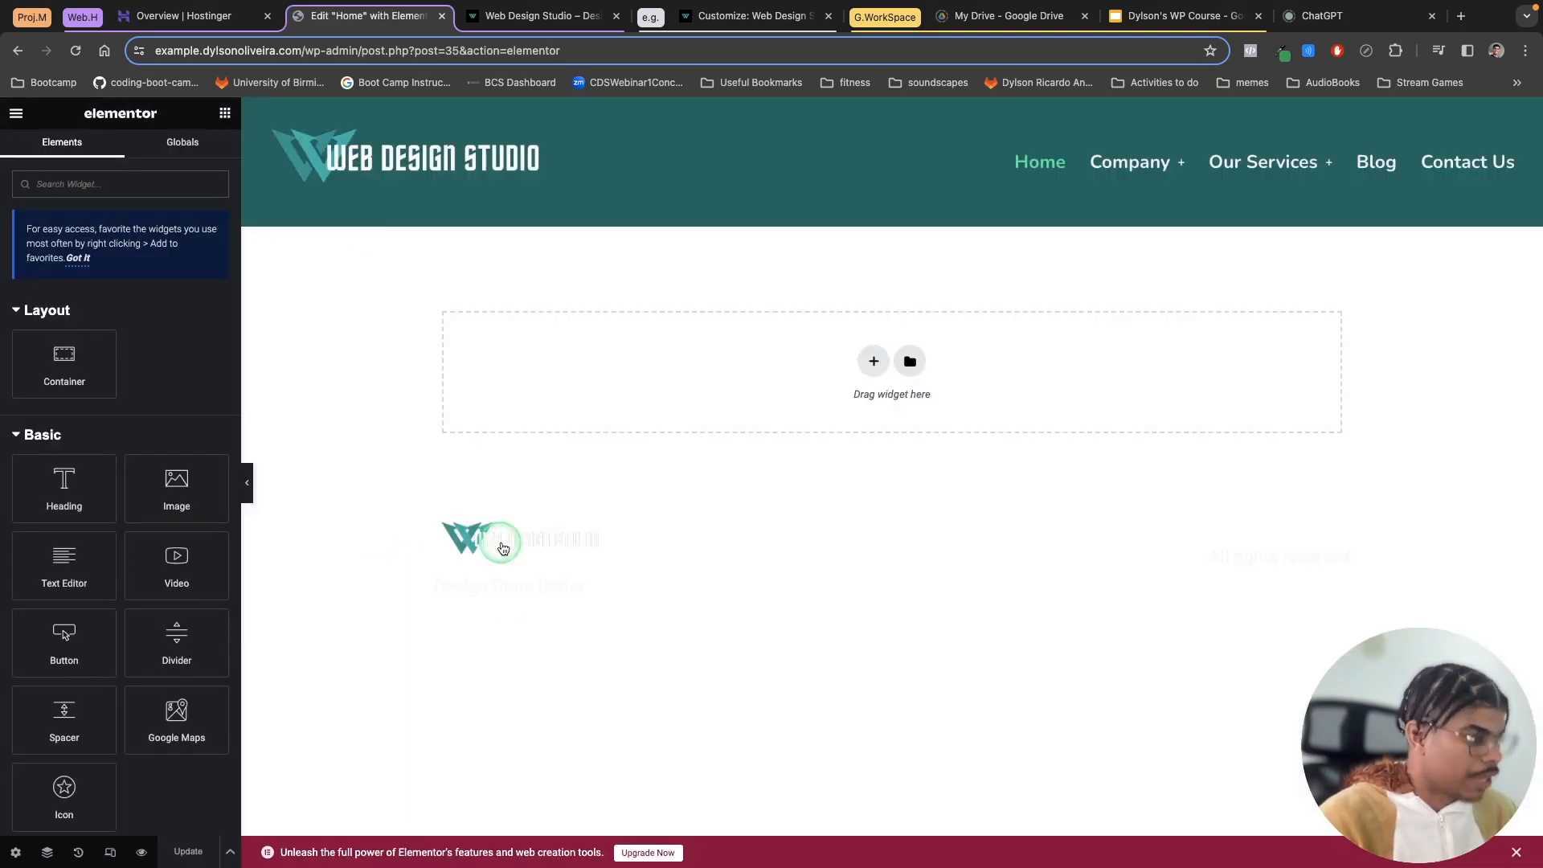
pyautogui.moveTo(401, 517); pyautogui.dragTo(1093, 635)
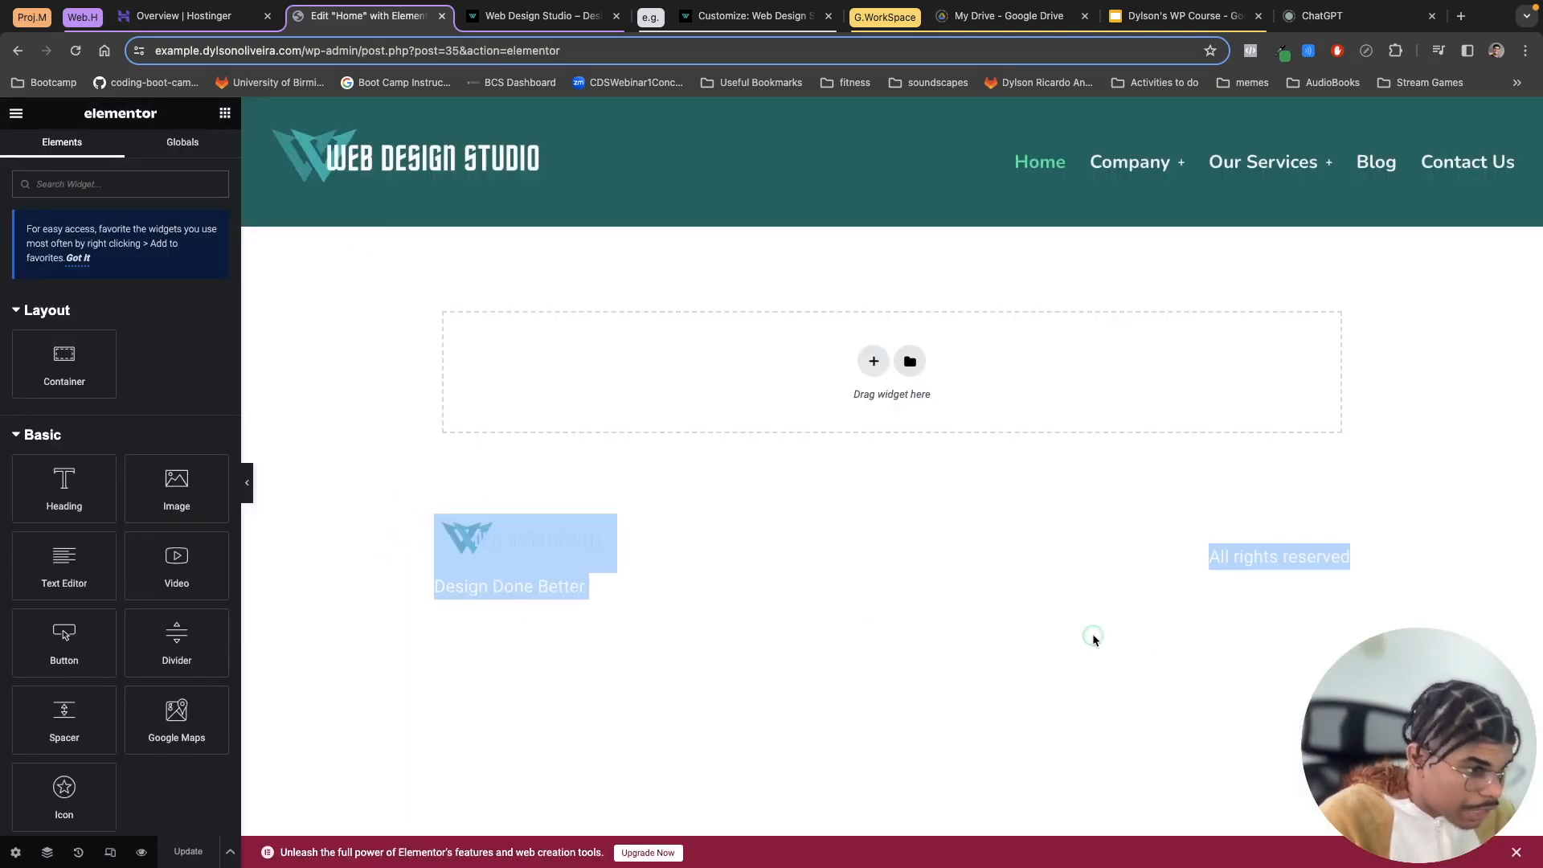
pyautogui.click(1517, 845)
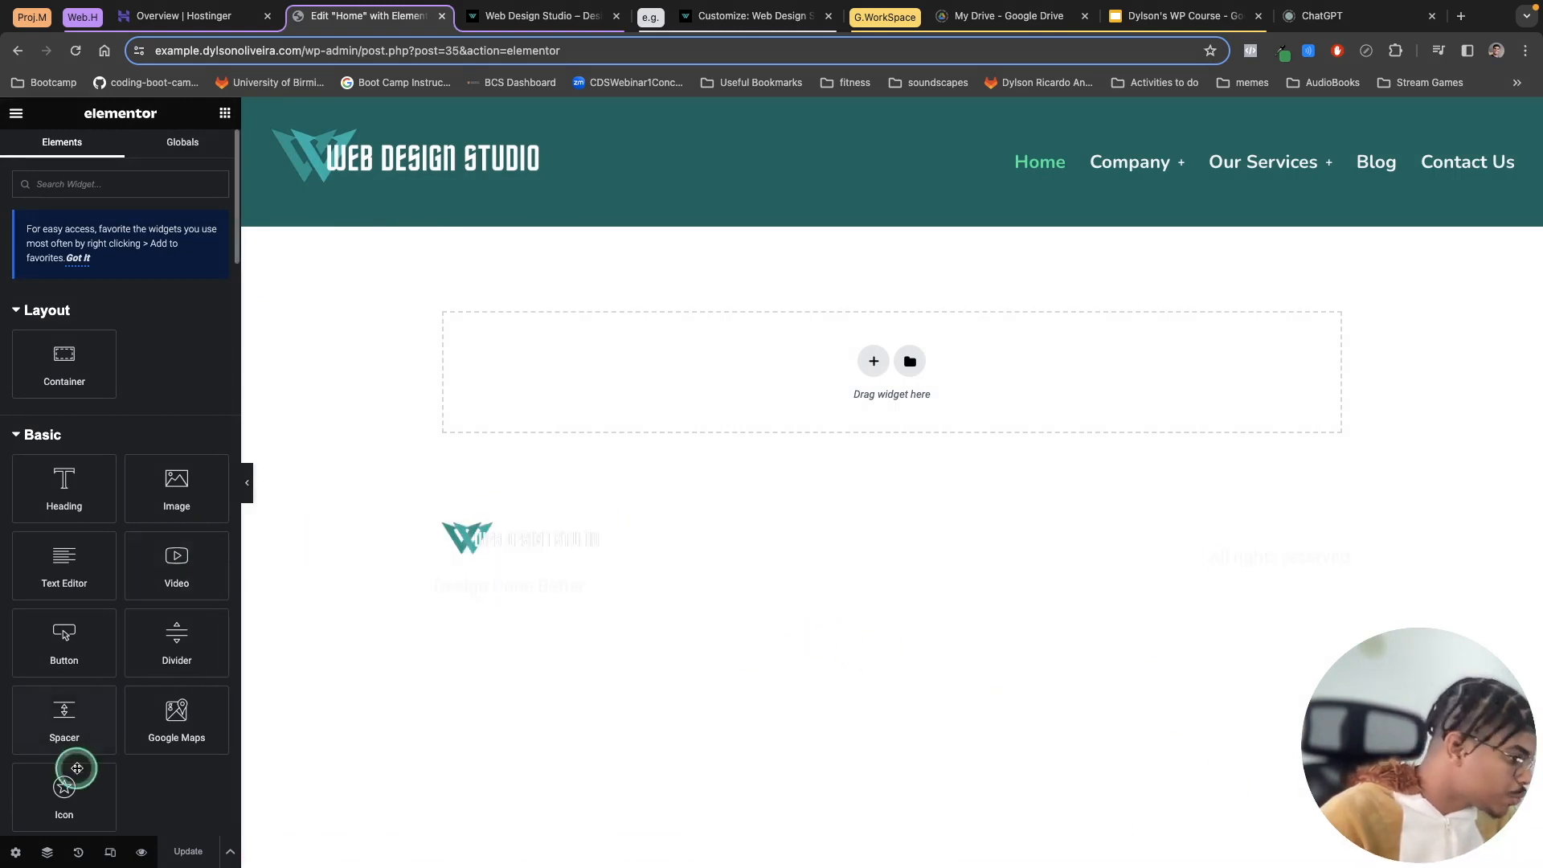
pyautogui.click(15, 853)
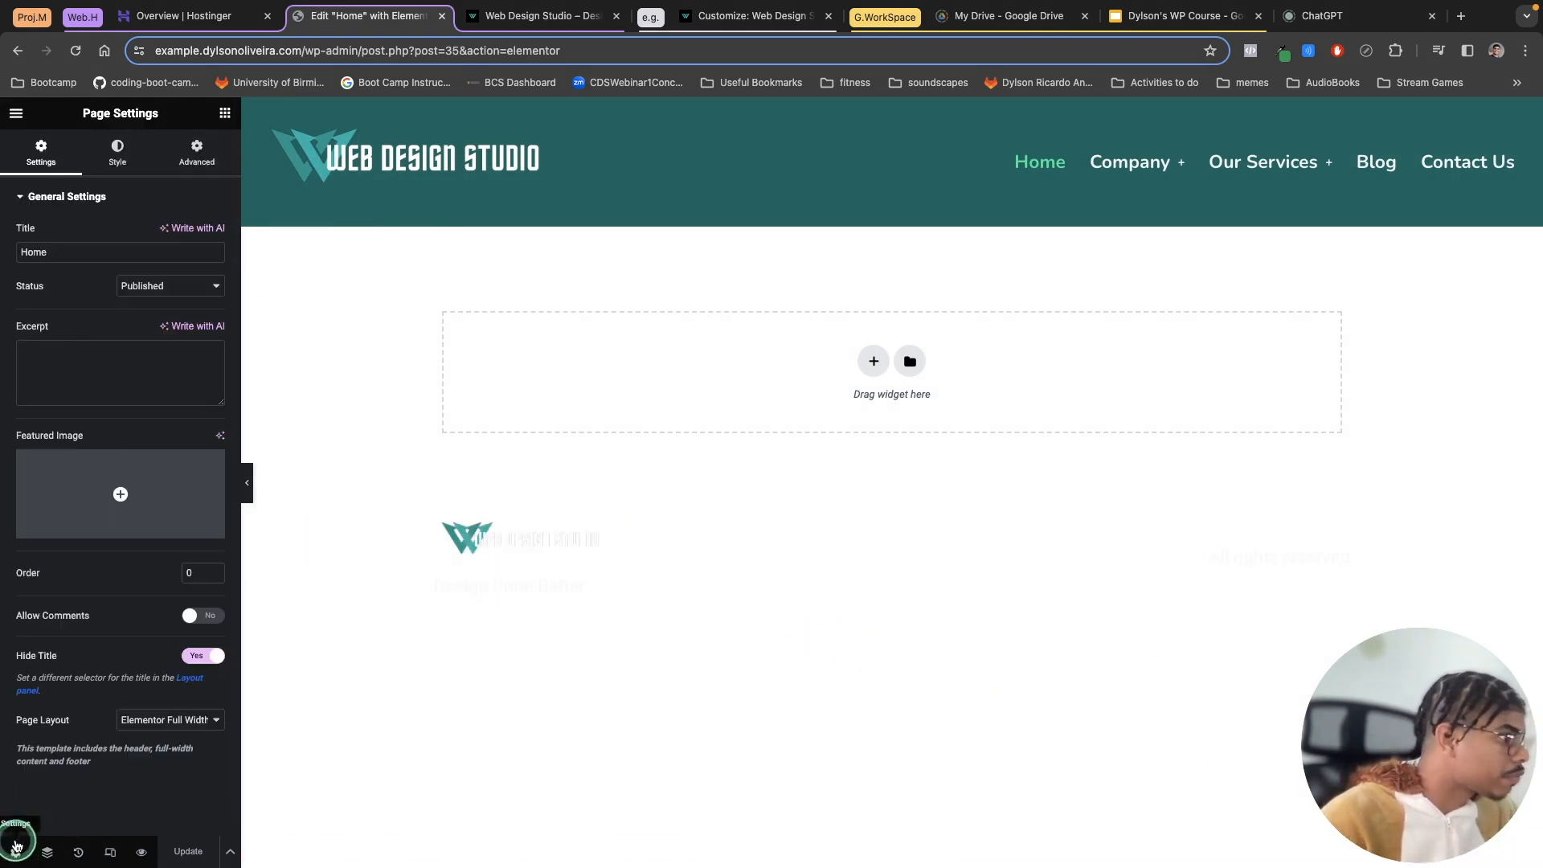
pyautogui.click(16, 114)
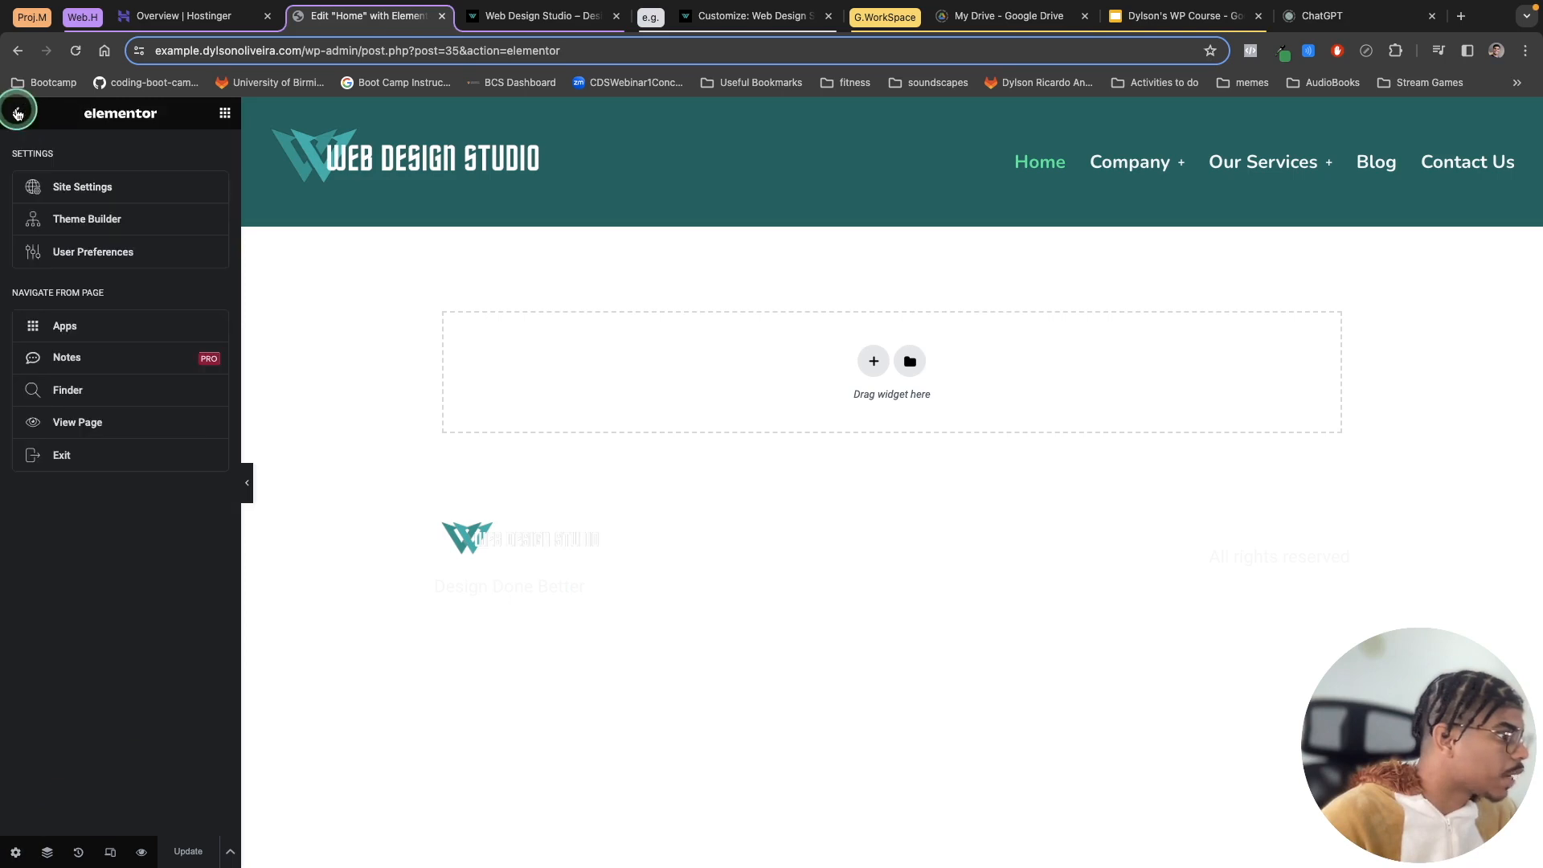
pyautogui.click(17, 113)
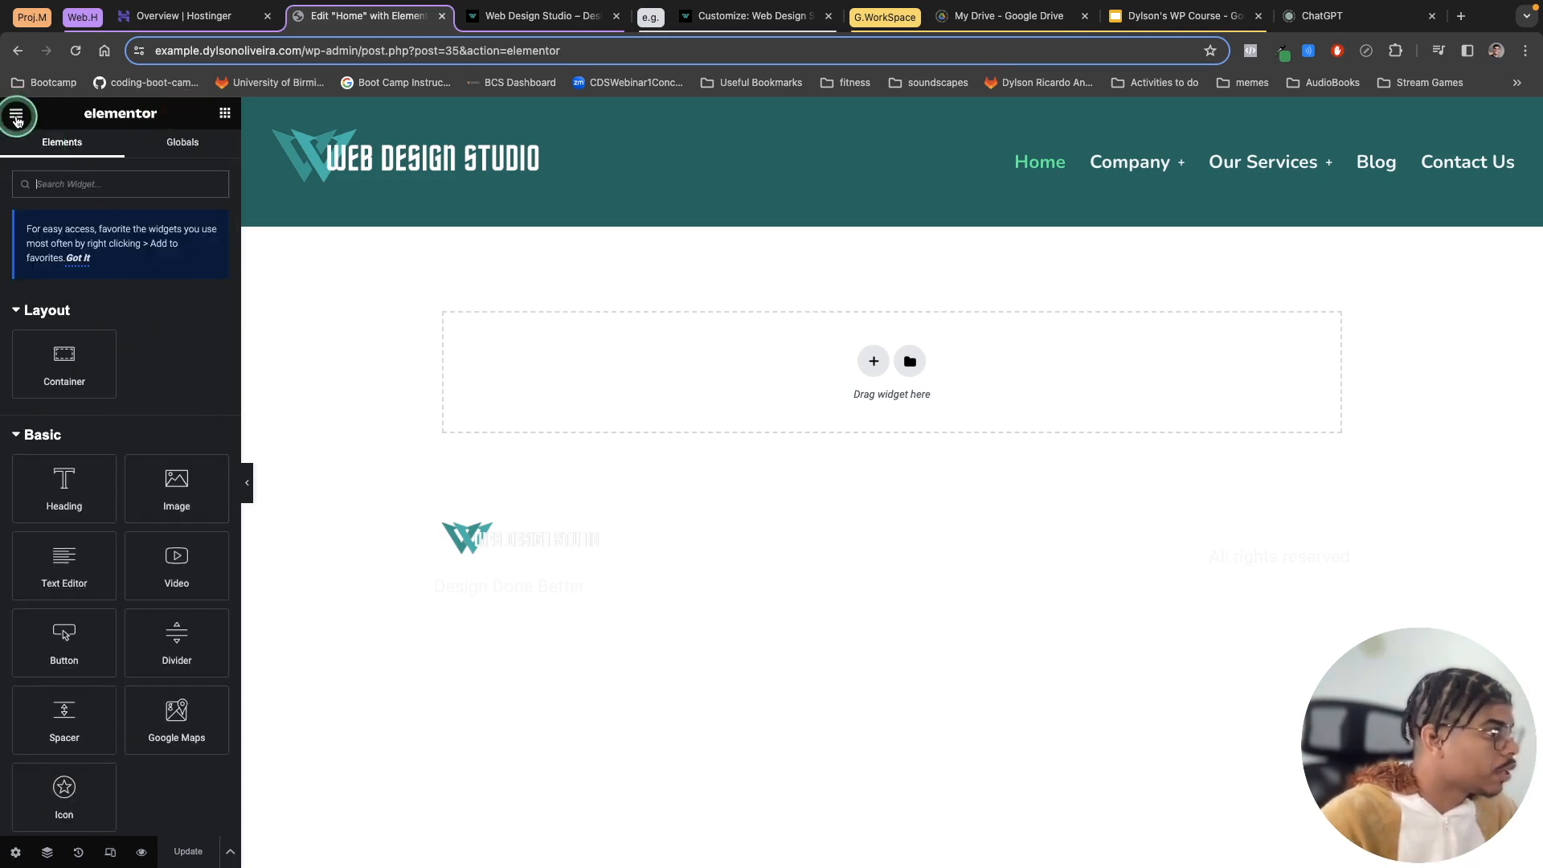
pyautogui.click(16, 117)
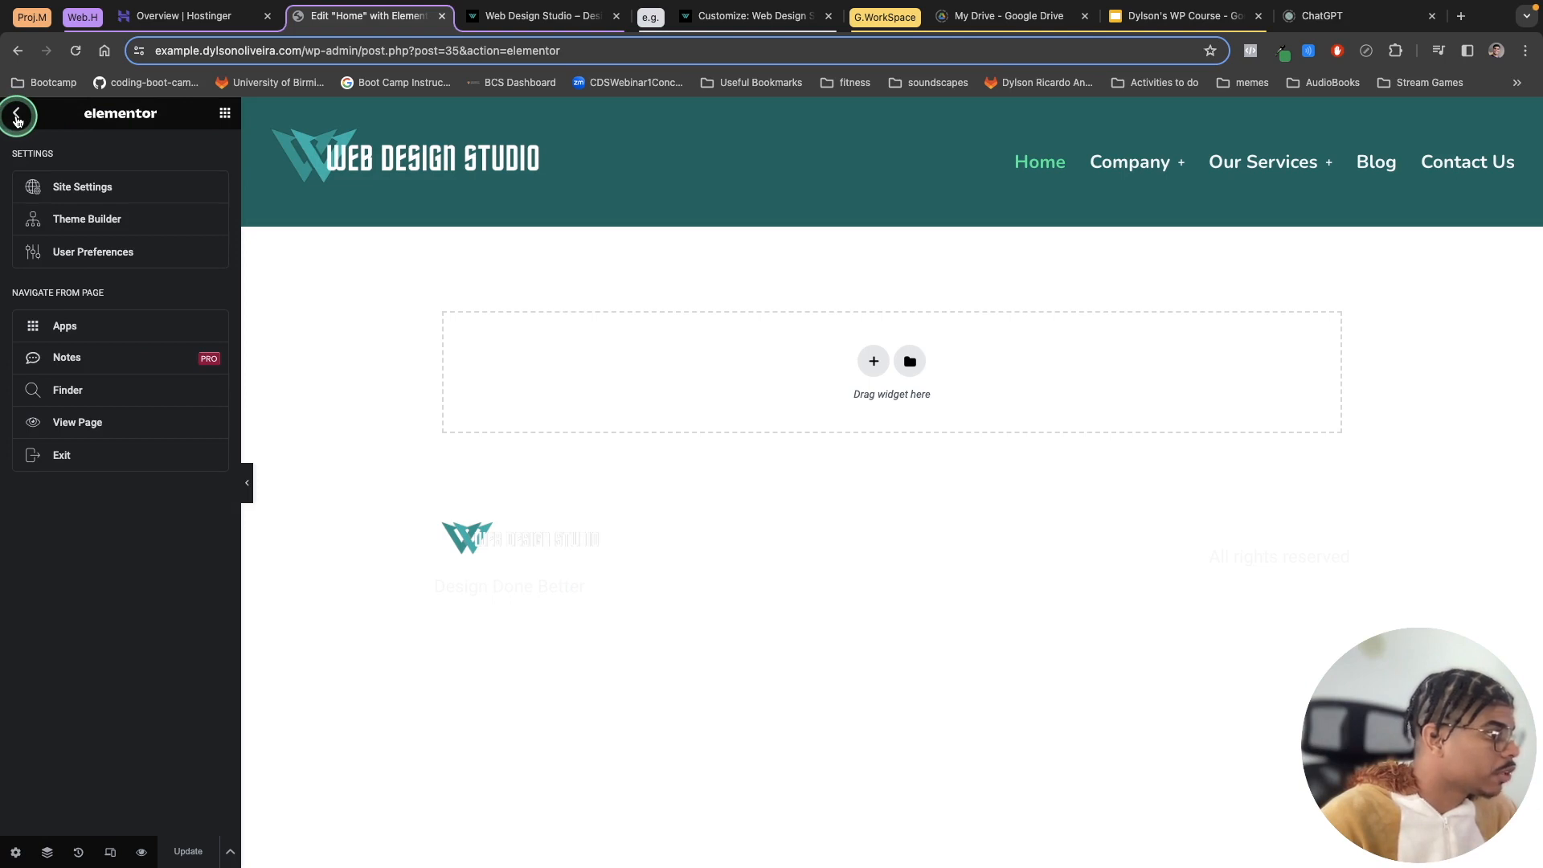
# Step: In Site Settings, hide the theme footer's site logo, tagline, menu and copyright, and update
pyautogui.click(107, 197)
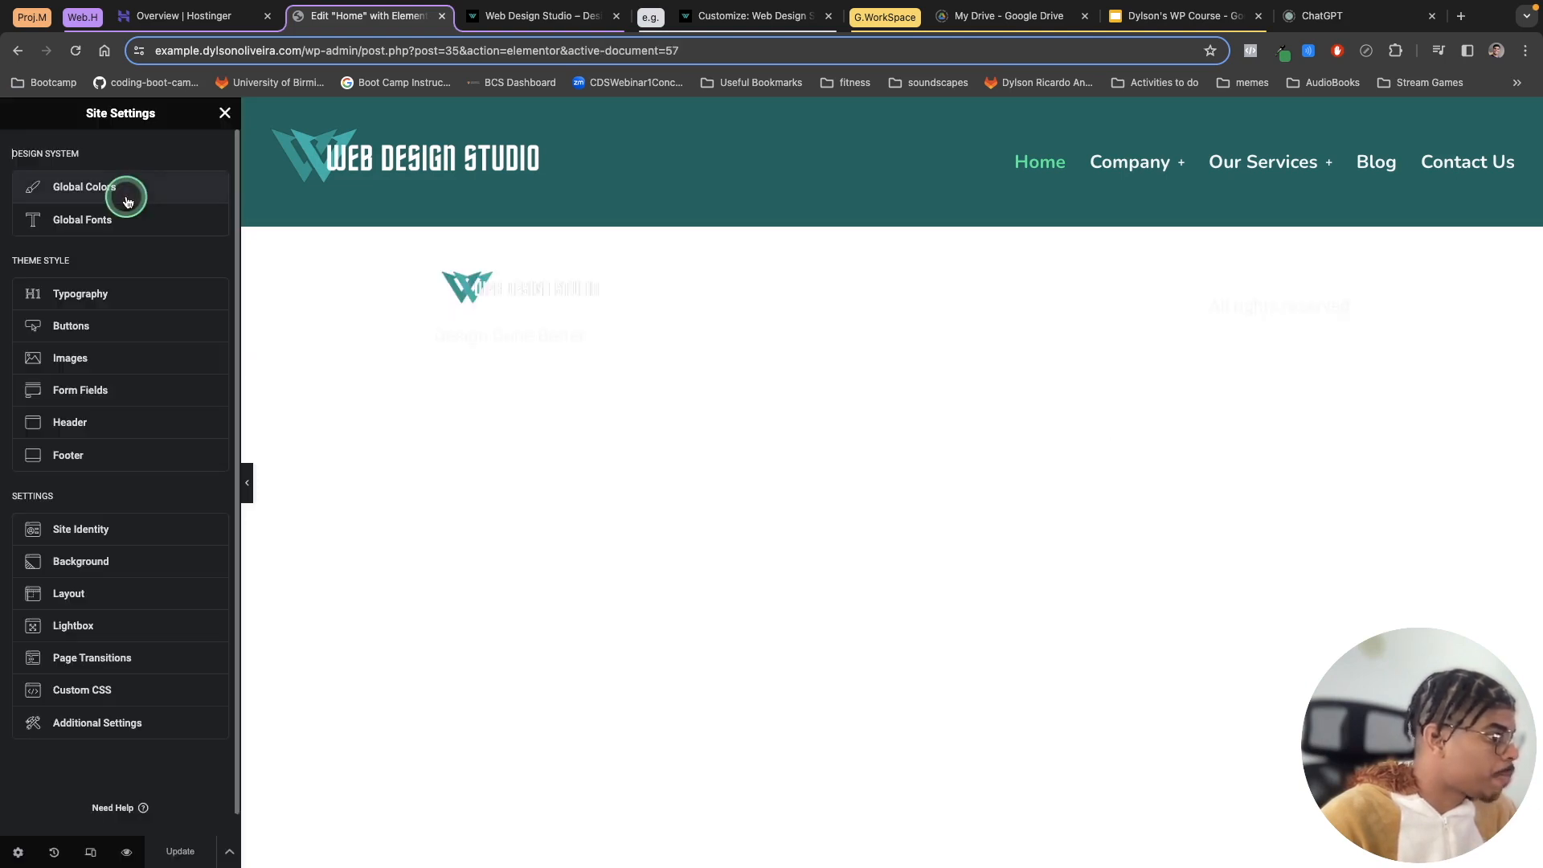
pyautogui.click(111, 455)
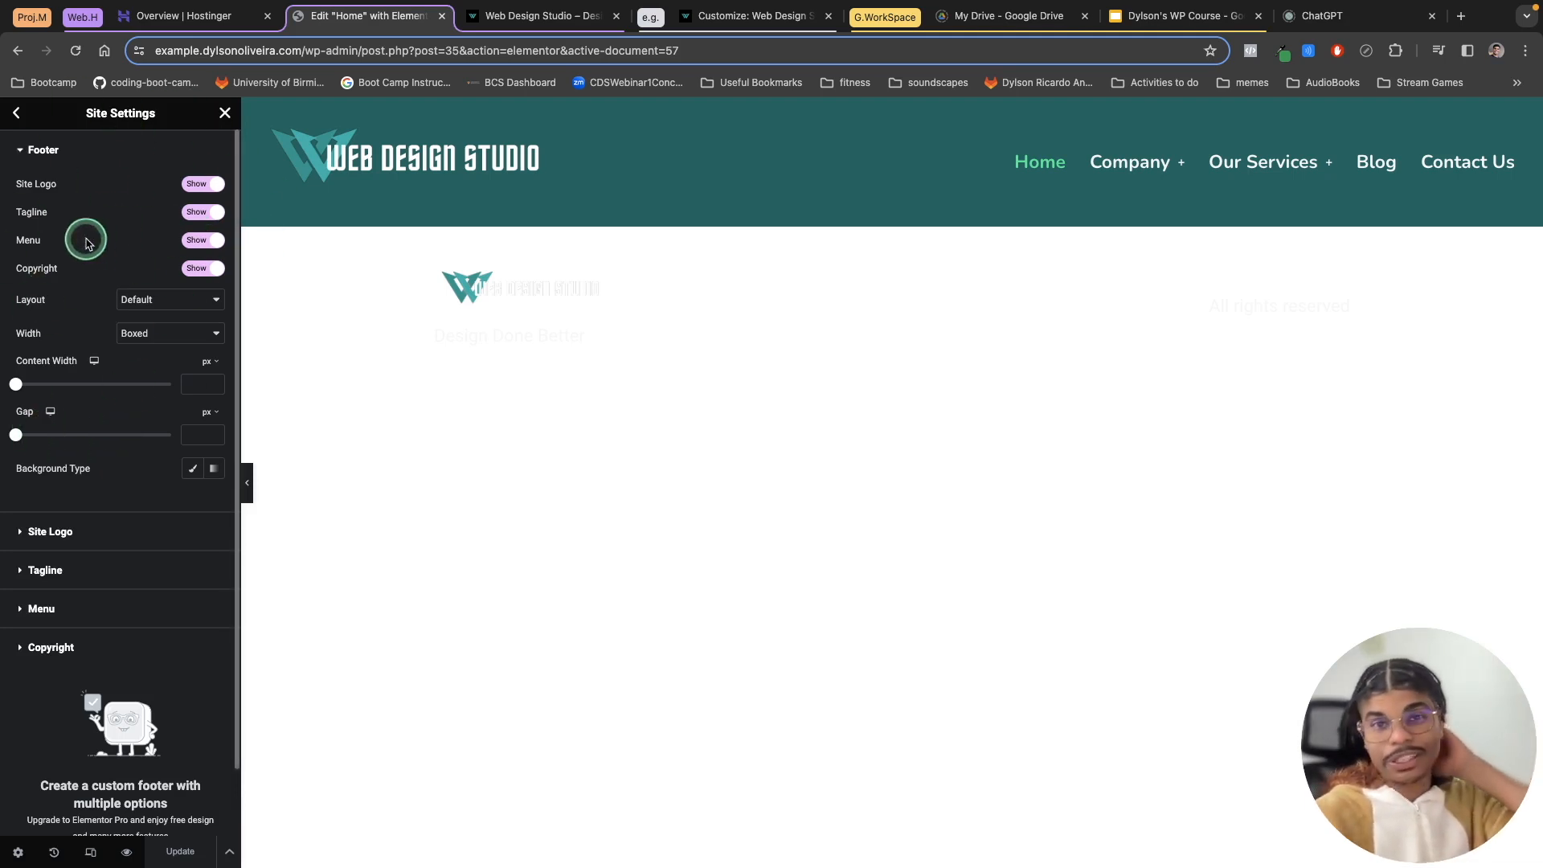
pyautogui.click(201, 187)
pyautogui.click(201, 213)
pyautogui.click(201, 242)
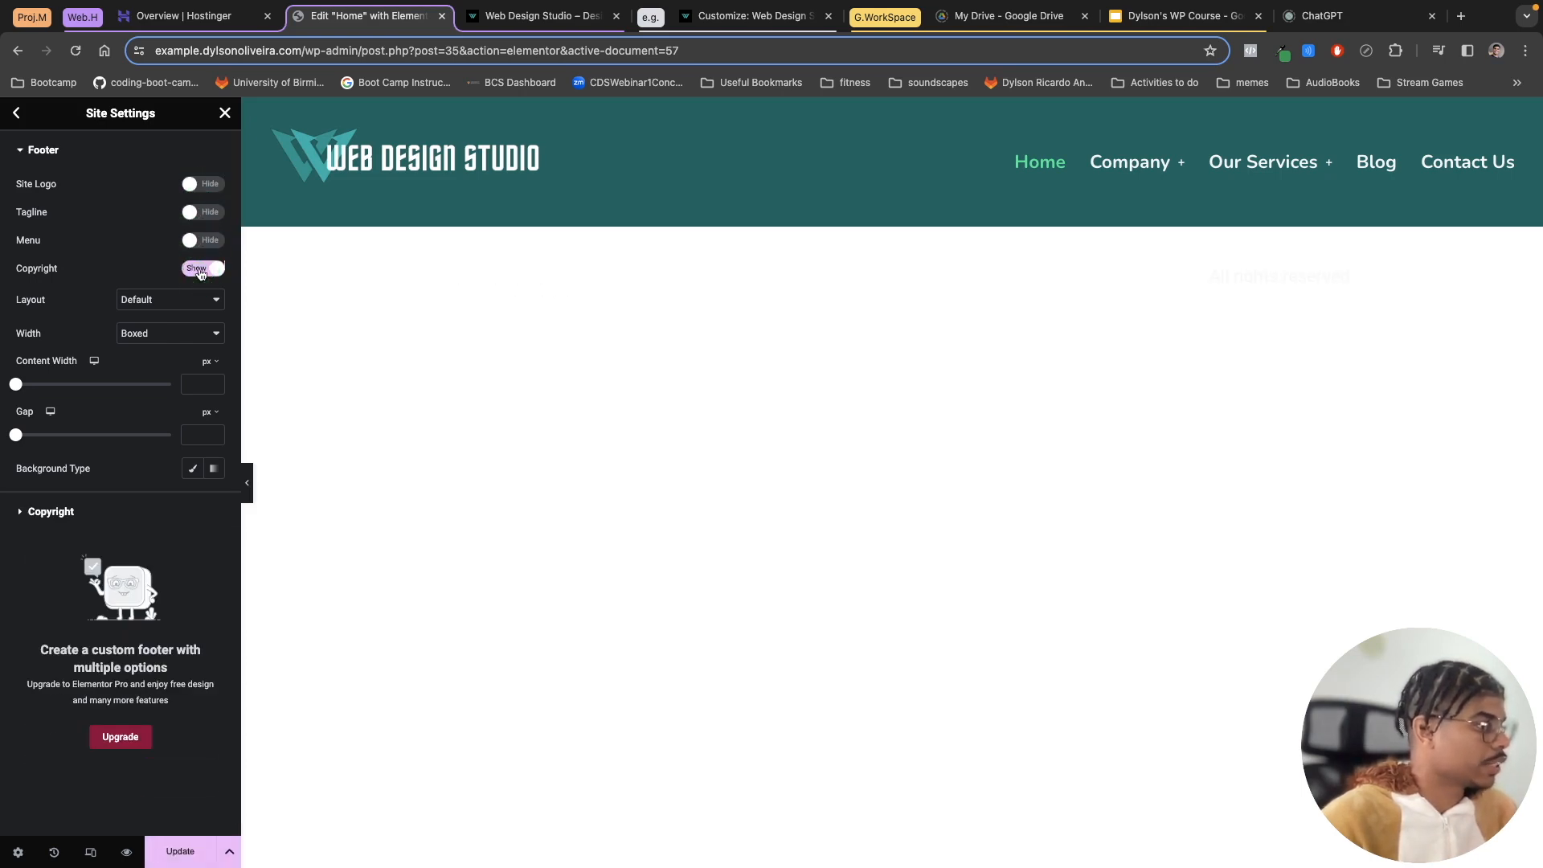
pyautogui.click(201, 270)
pyautogui.click(191, 848)
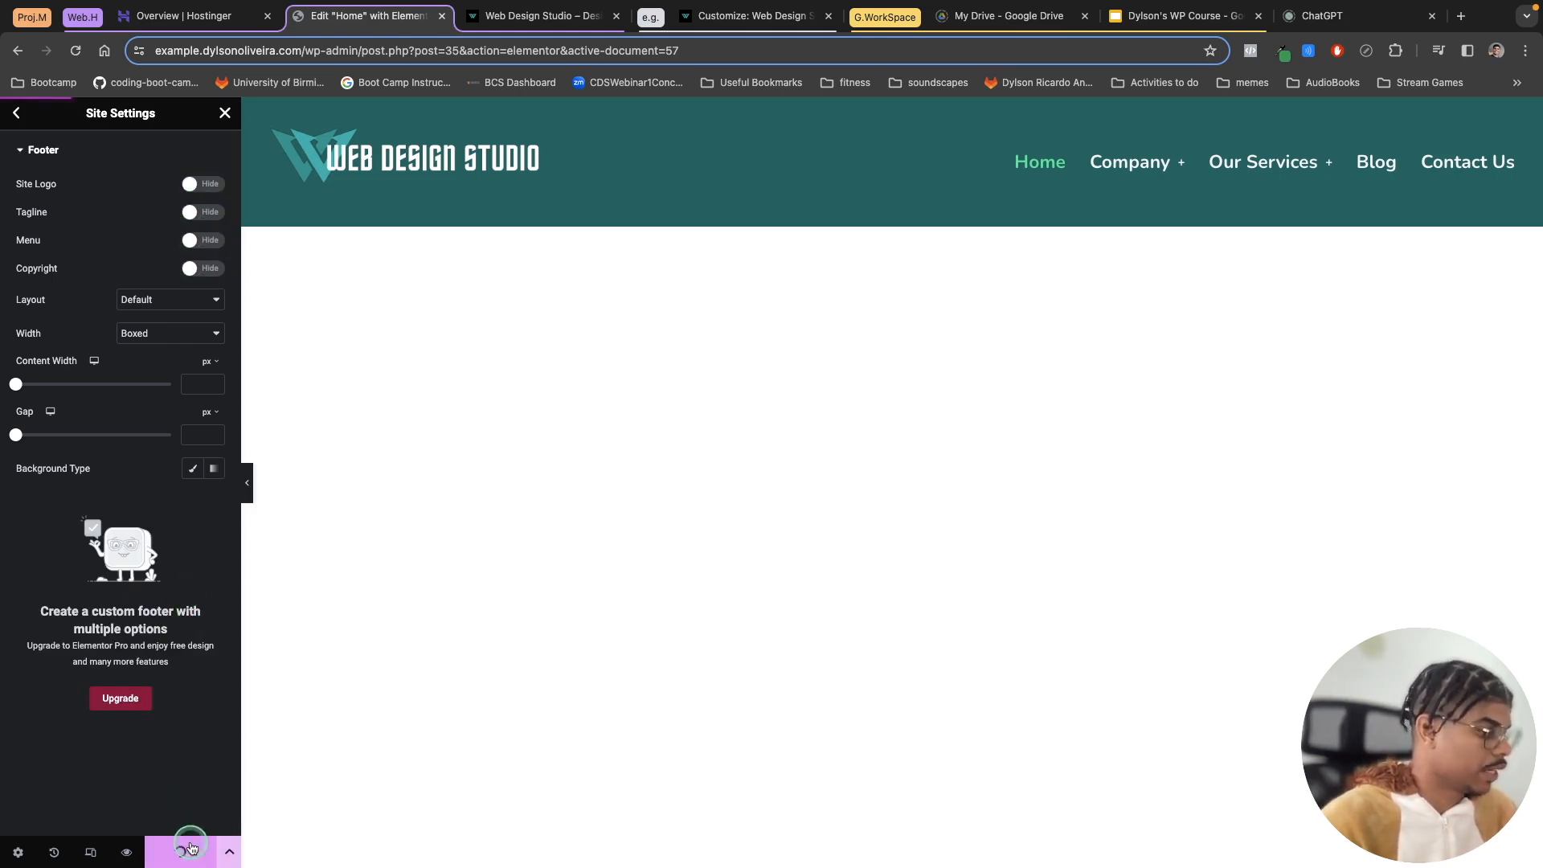
# Step: Hide the theme header's site logo, tagline and menu in Site Settings, and update
pyautogui.click(17, 113)
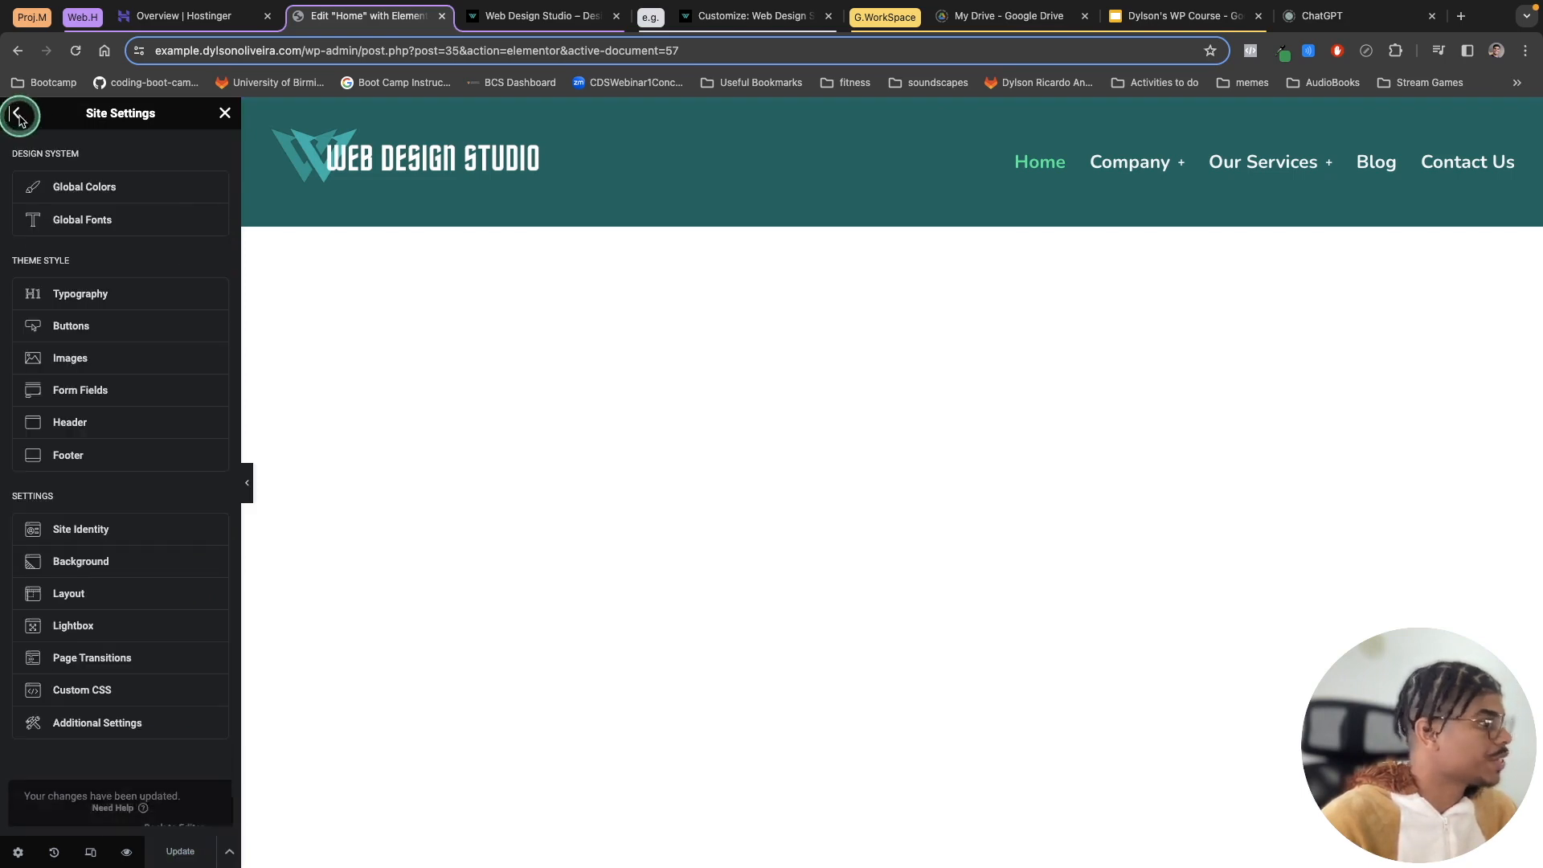
pyautogui.click(83, 426)
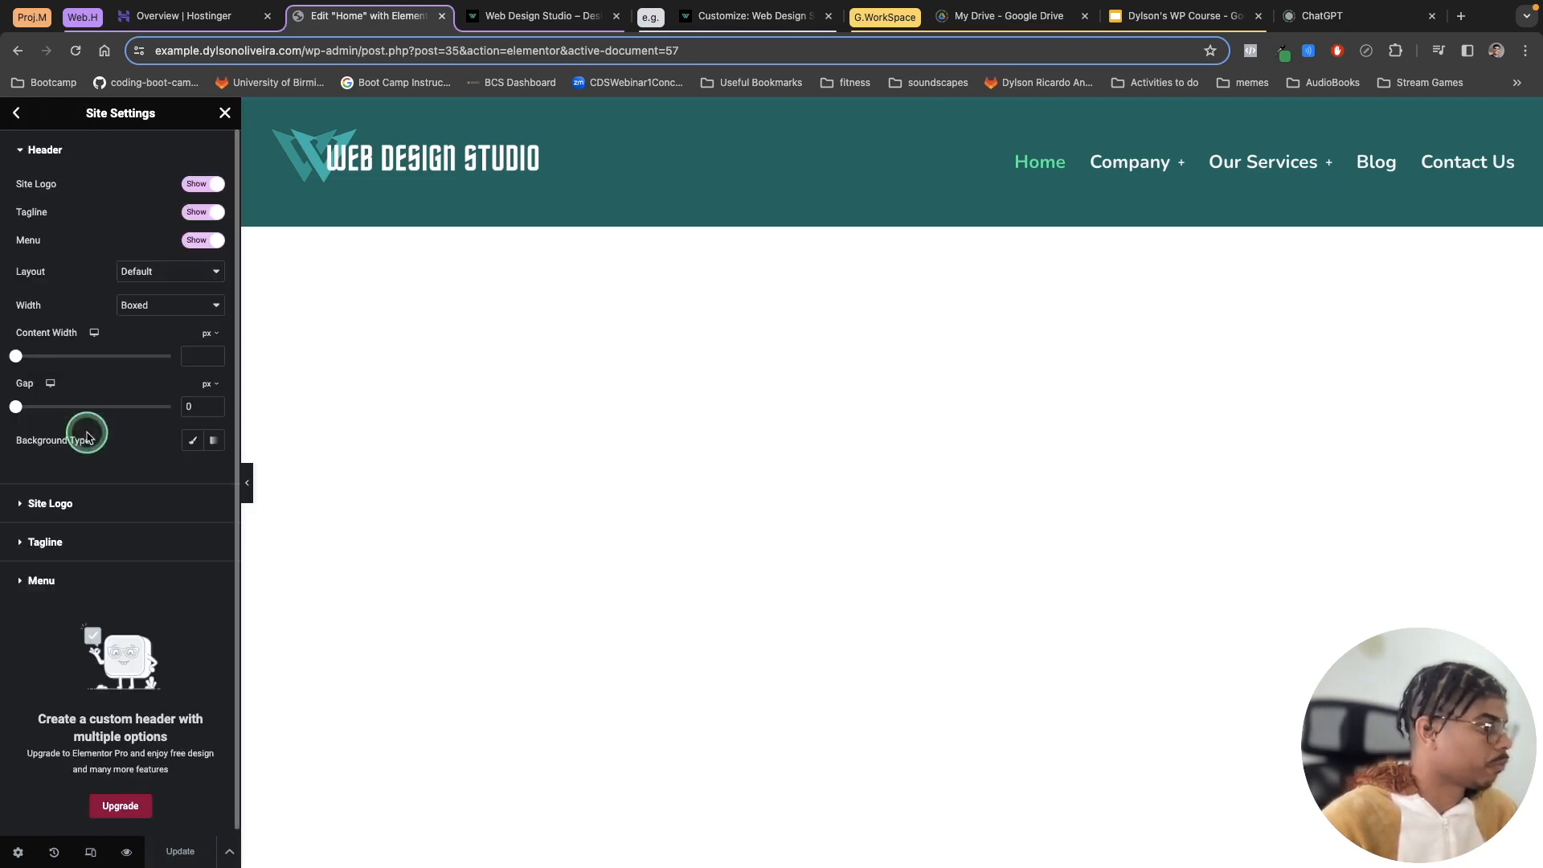
pyautogui.click(200, 187)
pyautogui.click(197, 214)
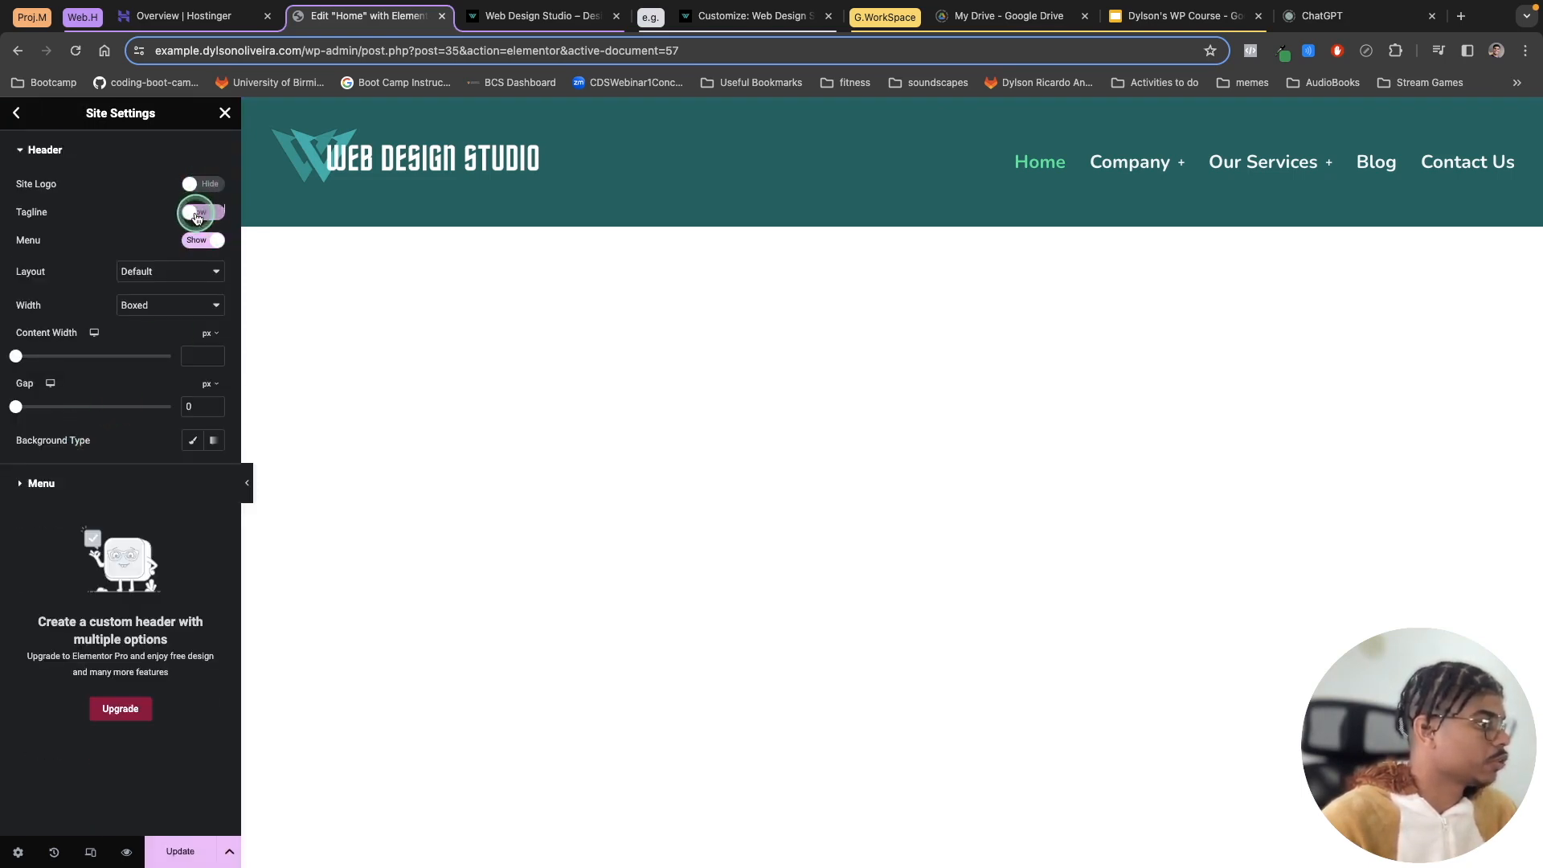
pyautogui.click(198, 246)
pyautogui.click(182, 864)
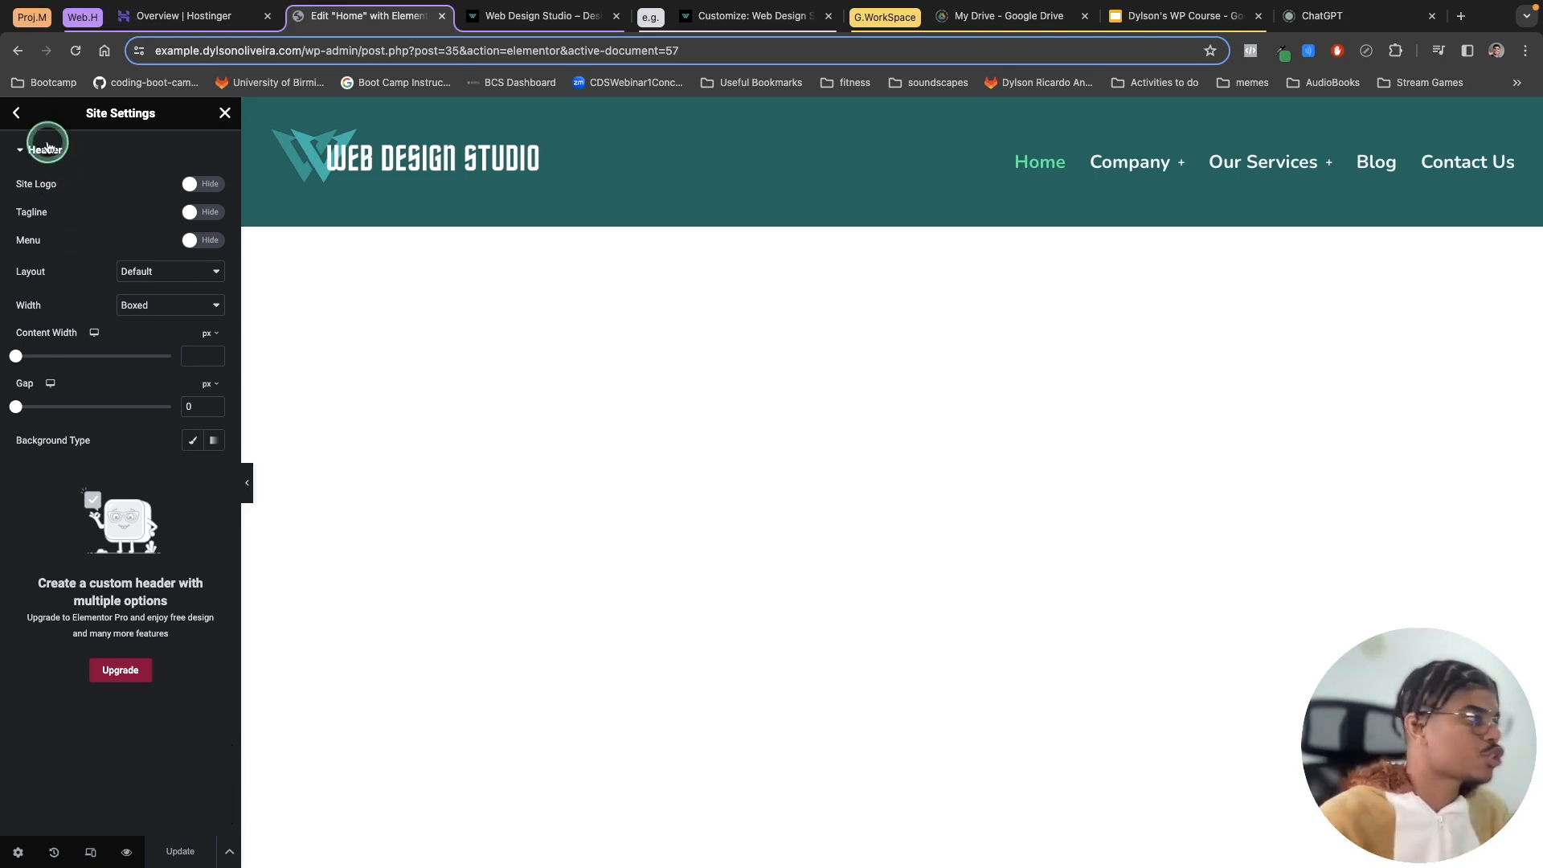
# Step: Preview the page and check the Blog page without the theme's default header and footer
pyautogui.click(19, 114)
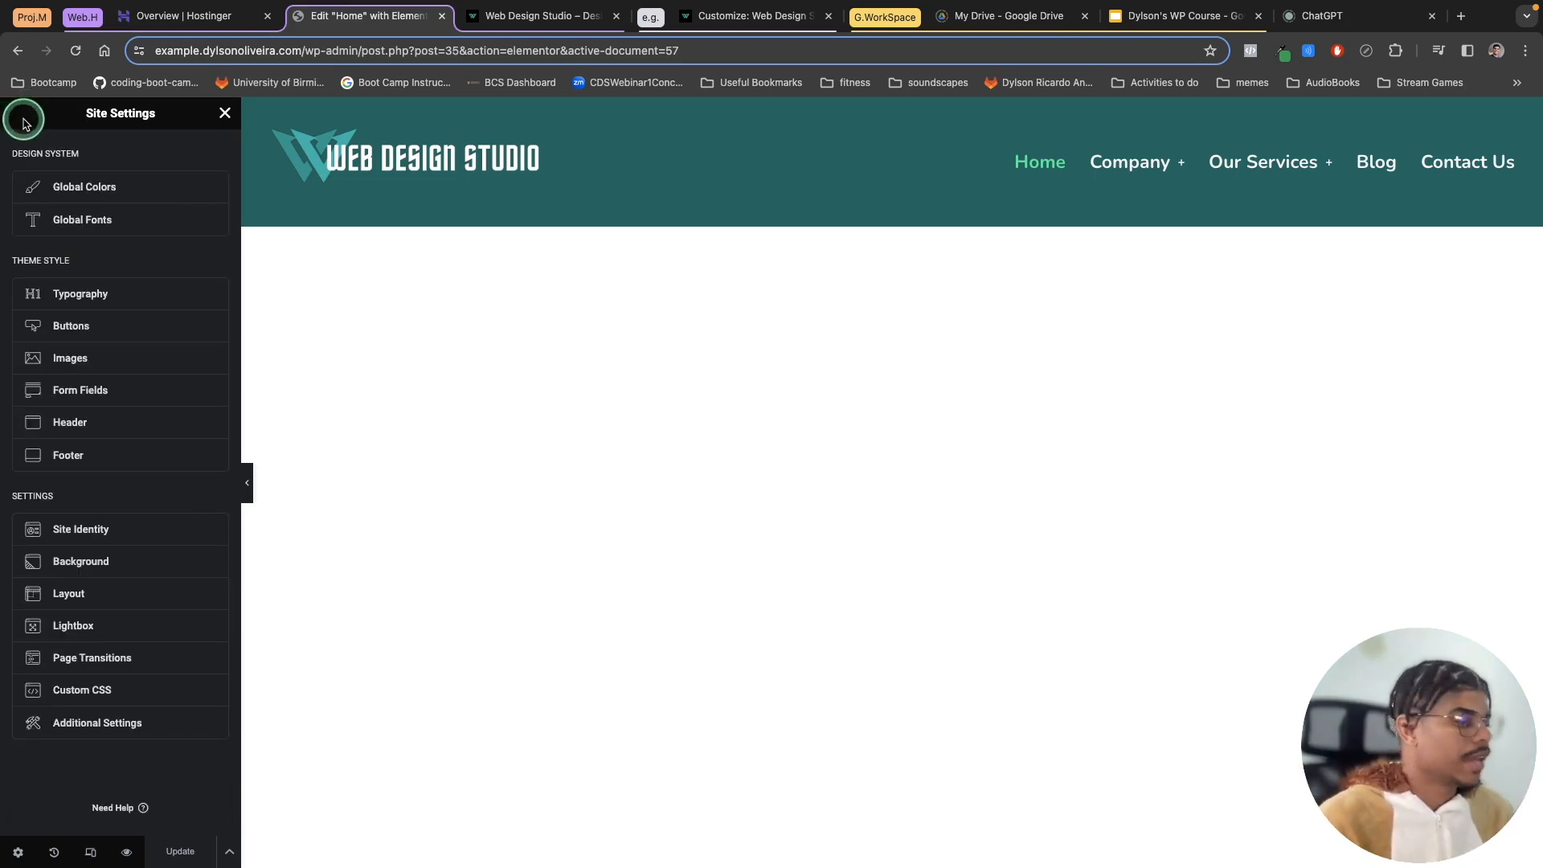
pyautogui.click(126, 851)
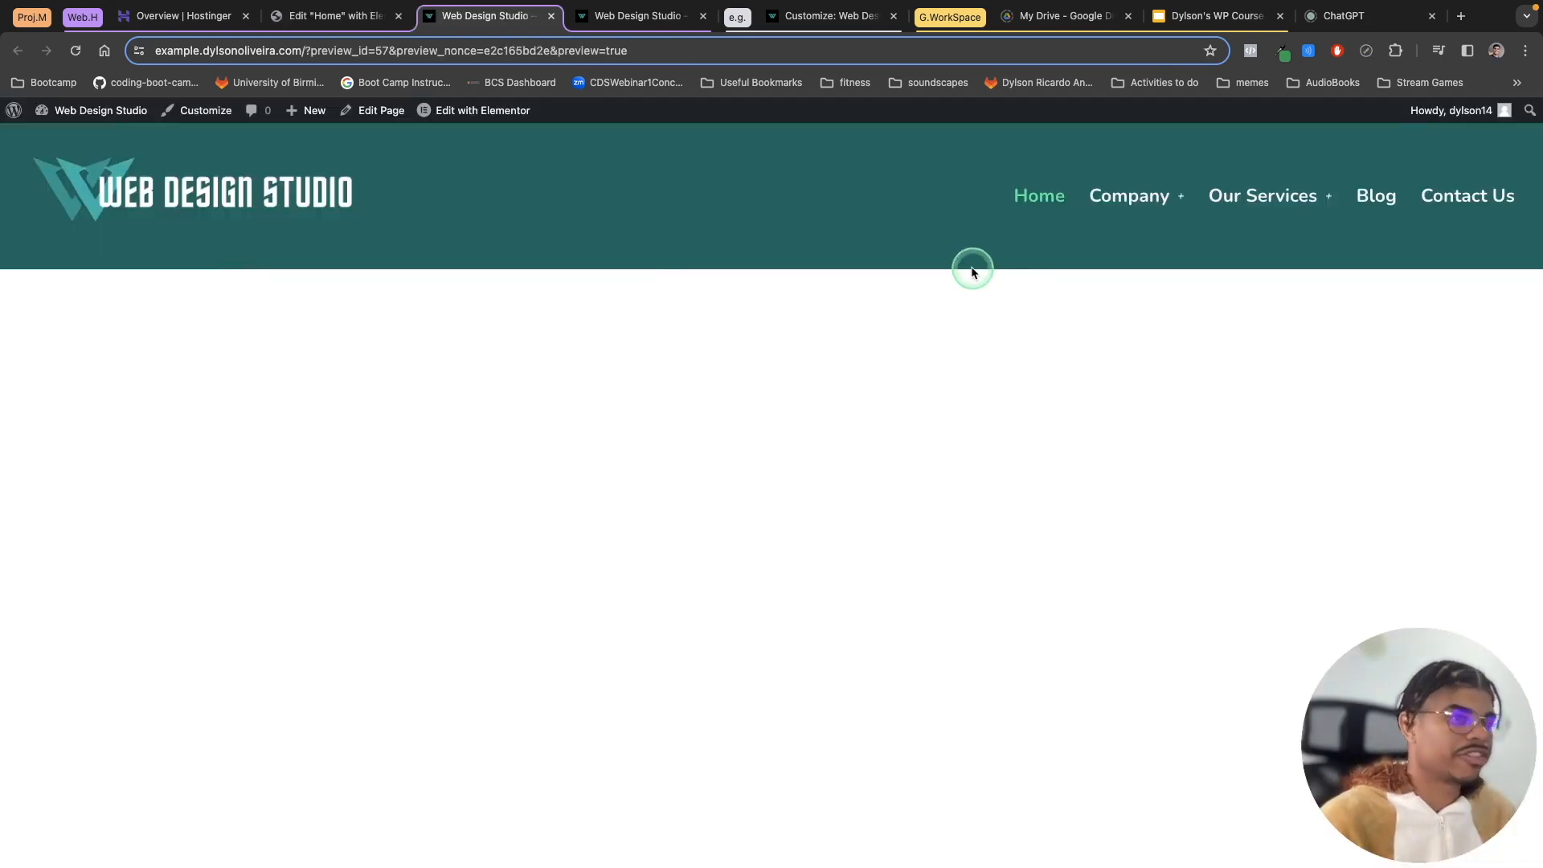
pyautogui.click(1370, 196)
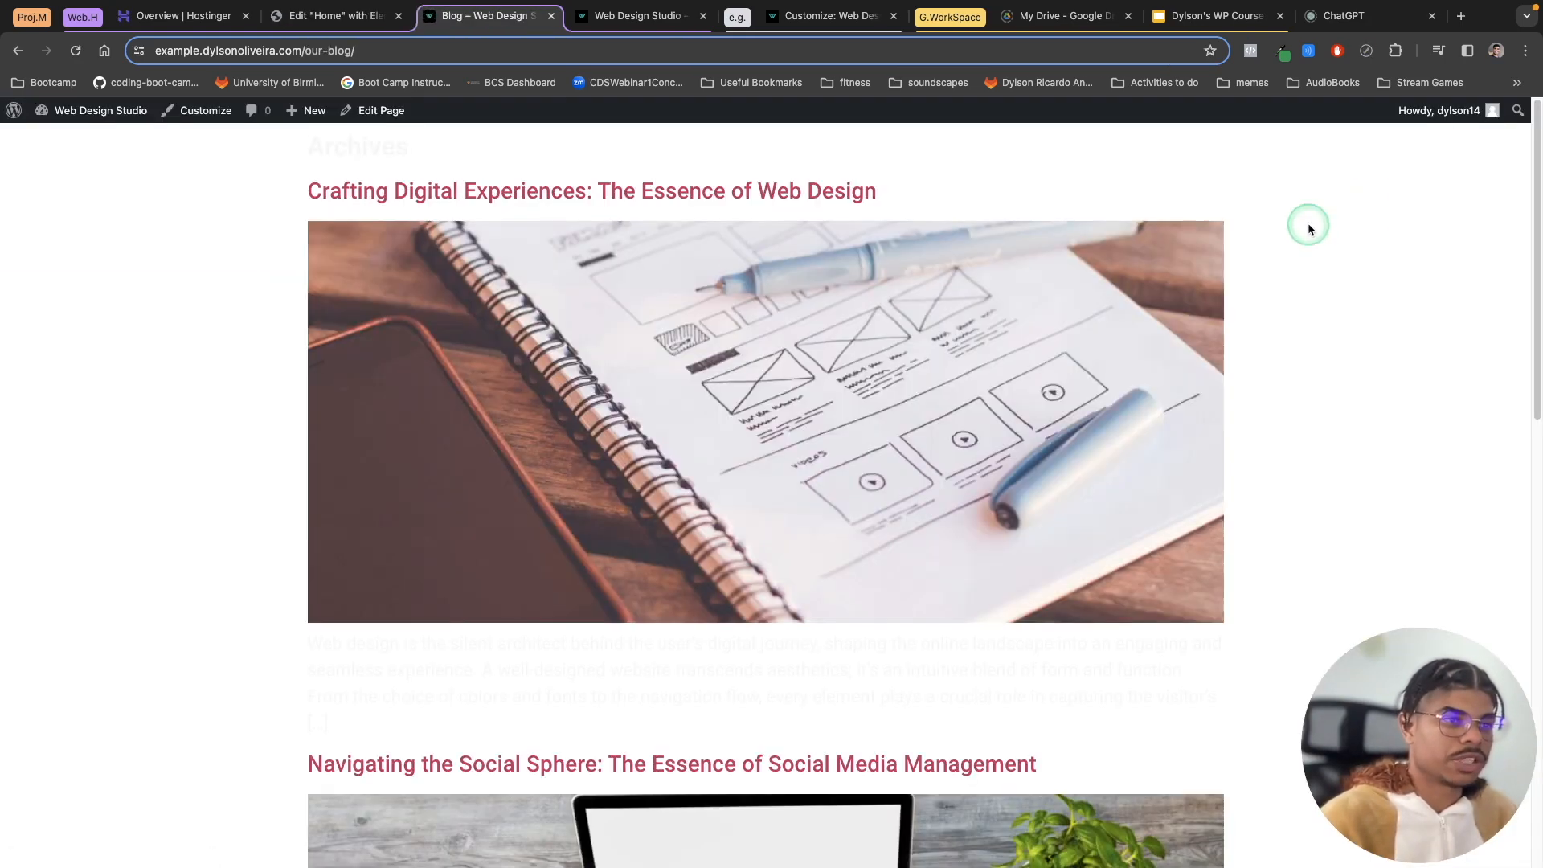
pyautogui.scroll(-10, 768, 579)
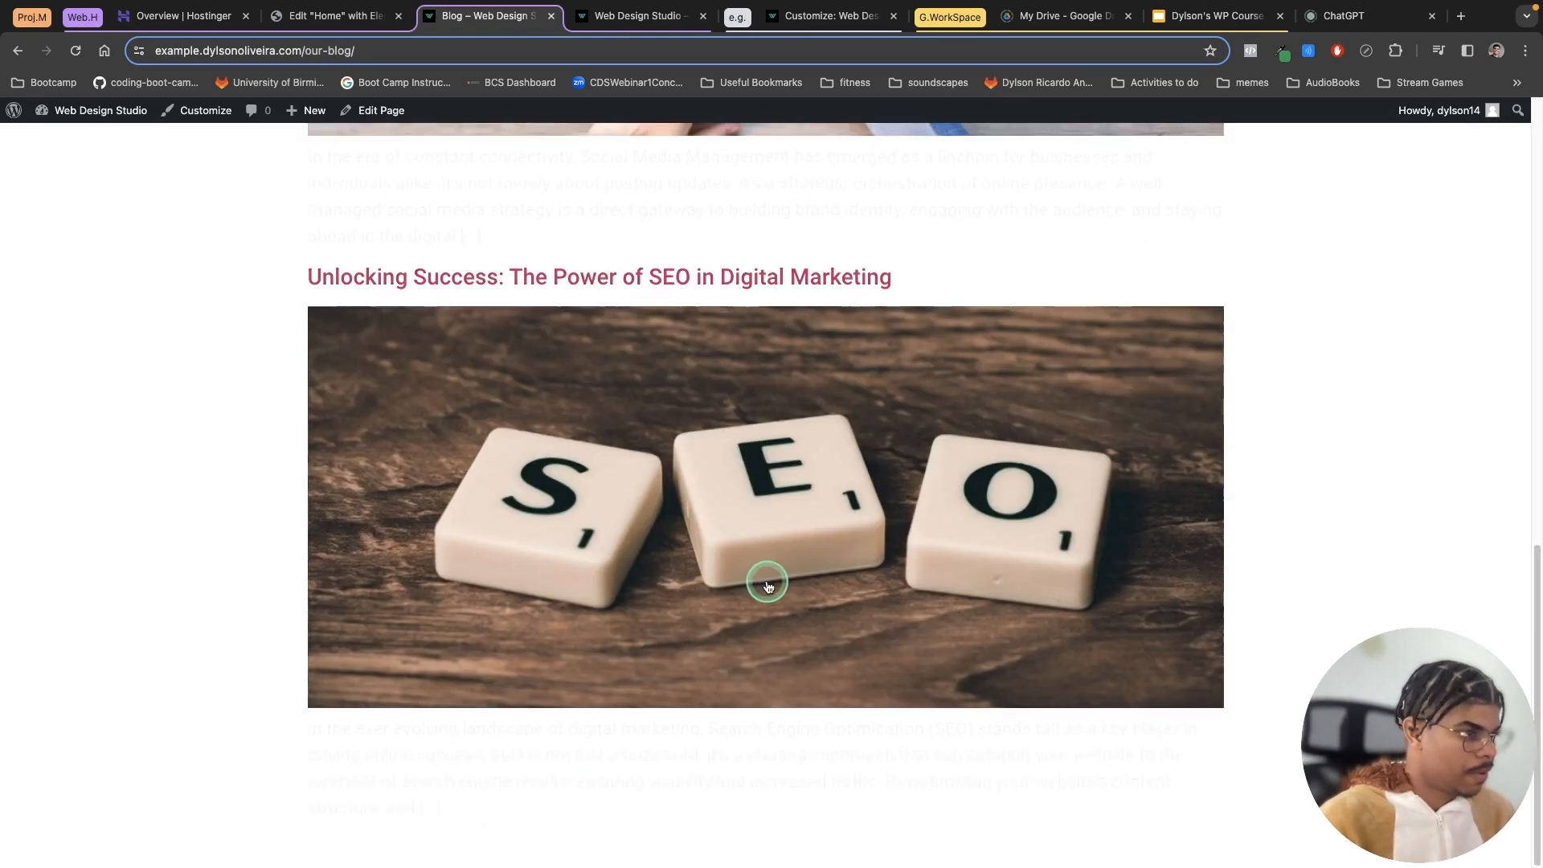
pyautogui.scroll(10, 967, 660)
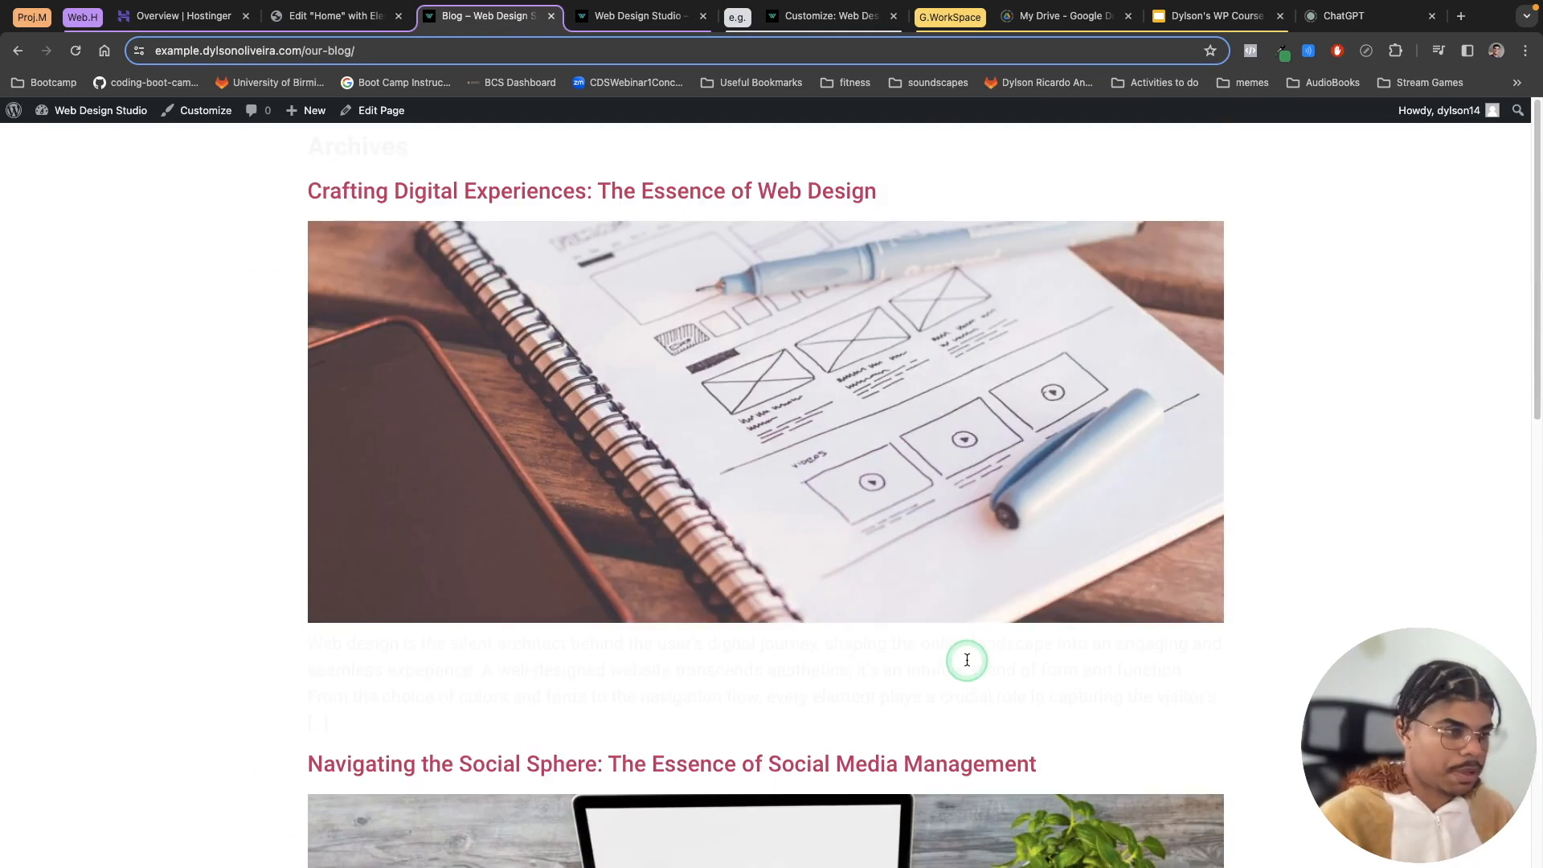
pyautogui.hotkey('alt', 'Left')
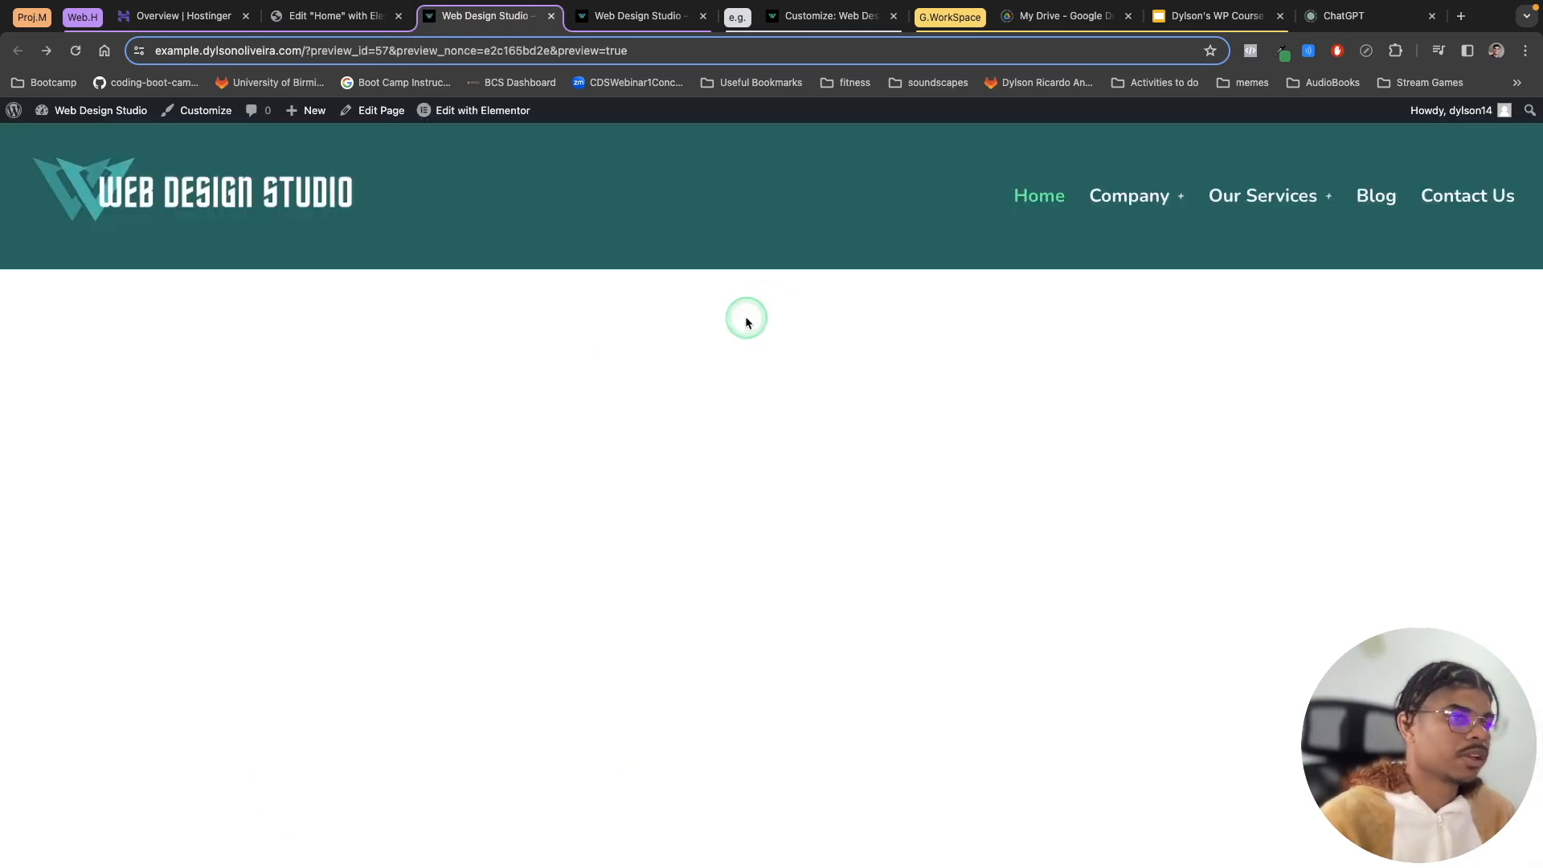
pyautogui.click(1395, 199)
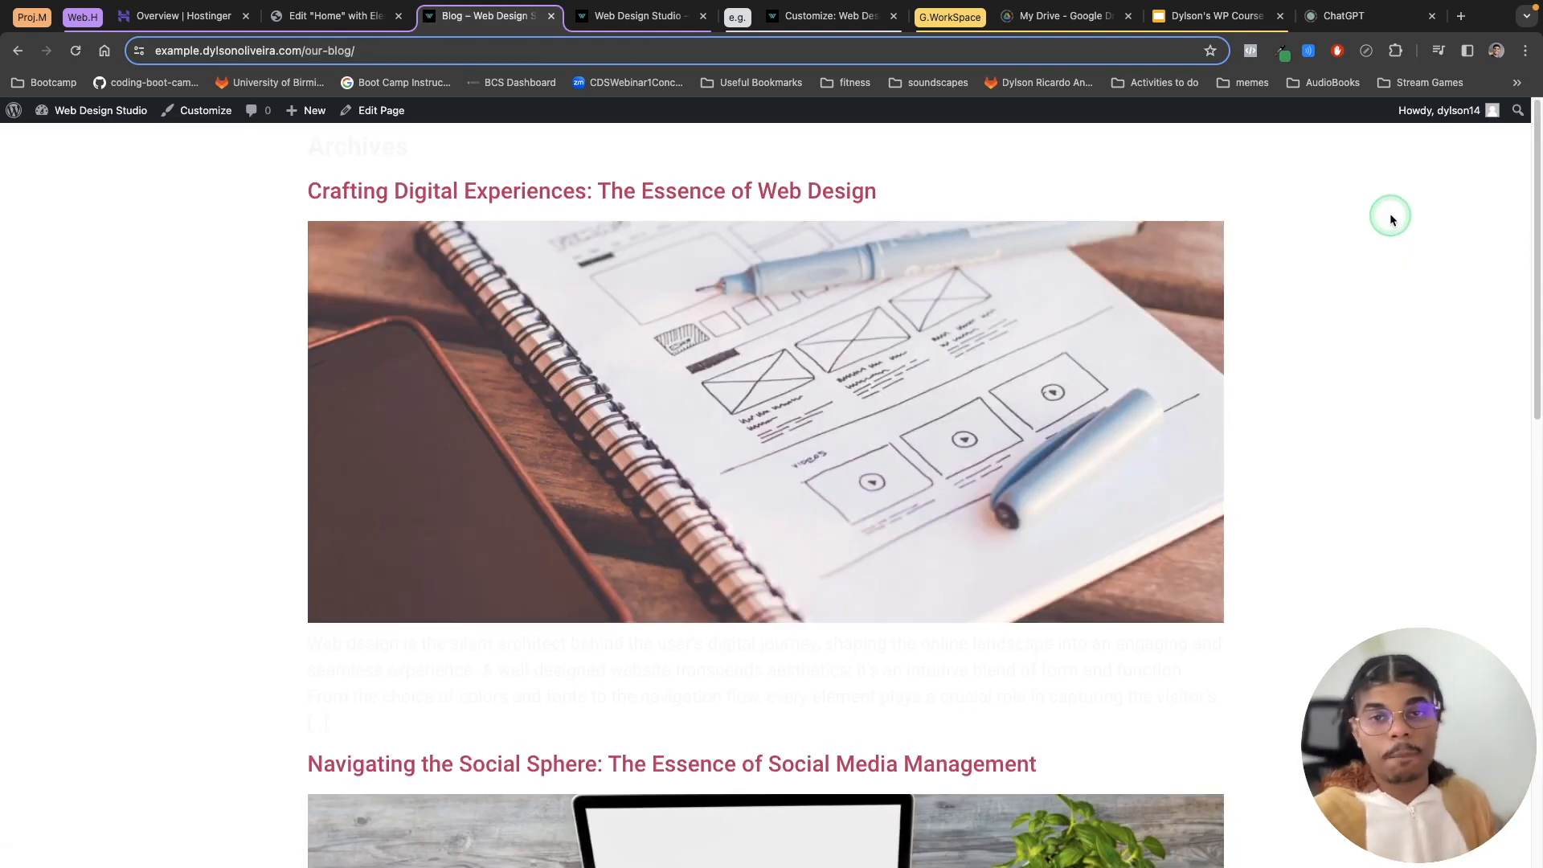
pyautogui.hotkey('alt', 'Left')
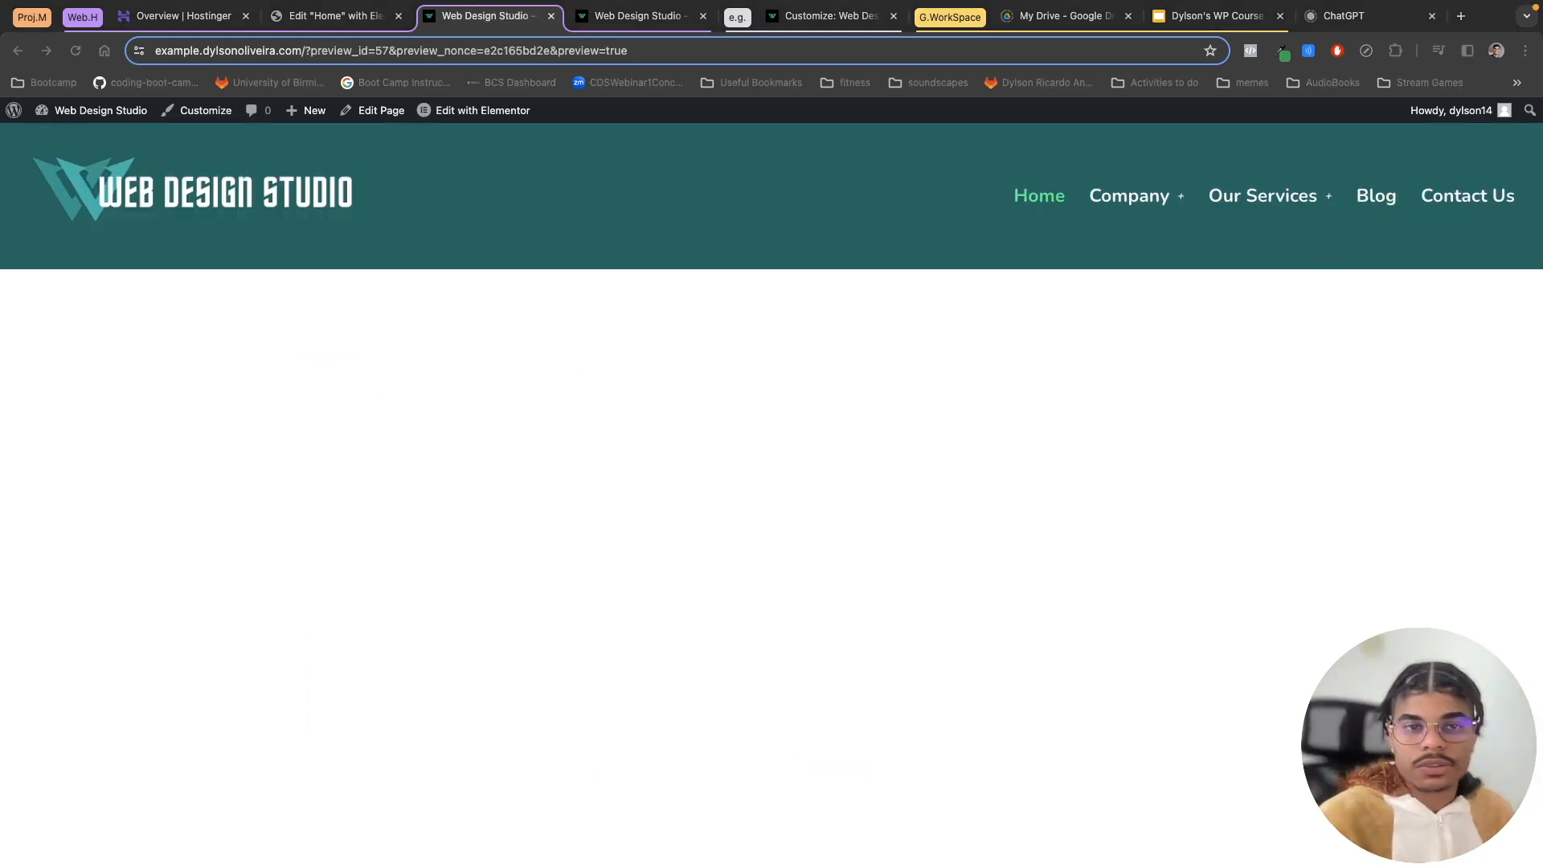
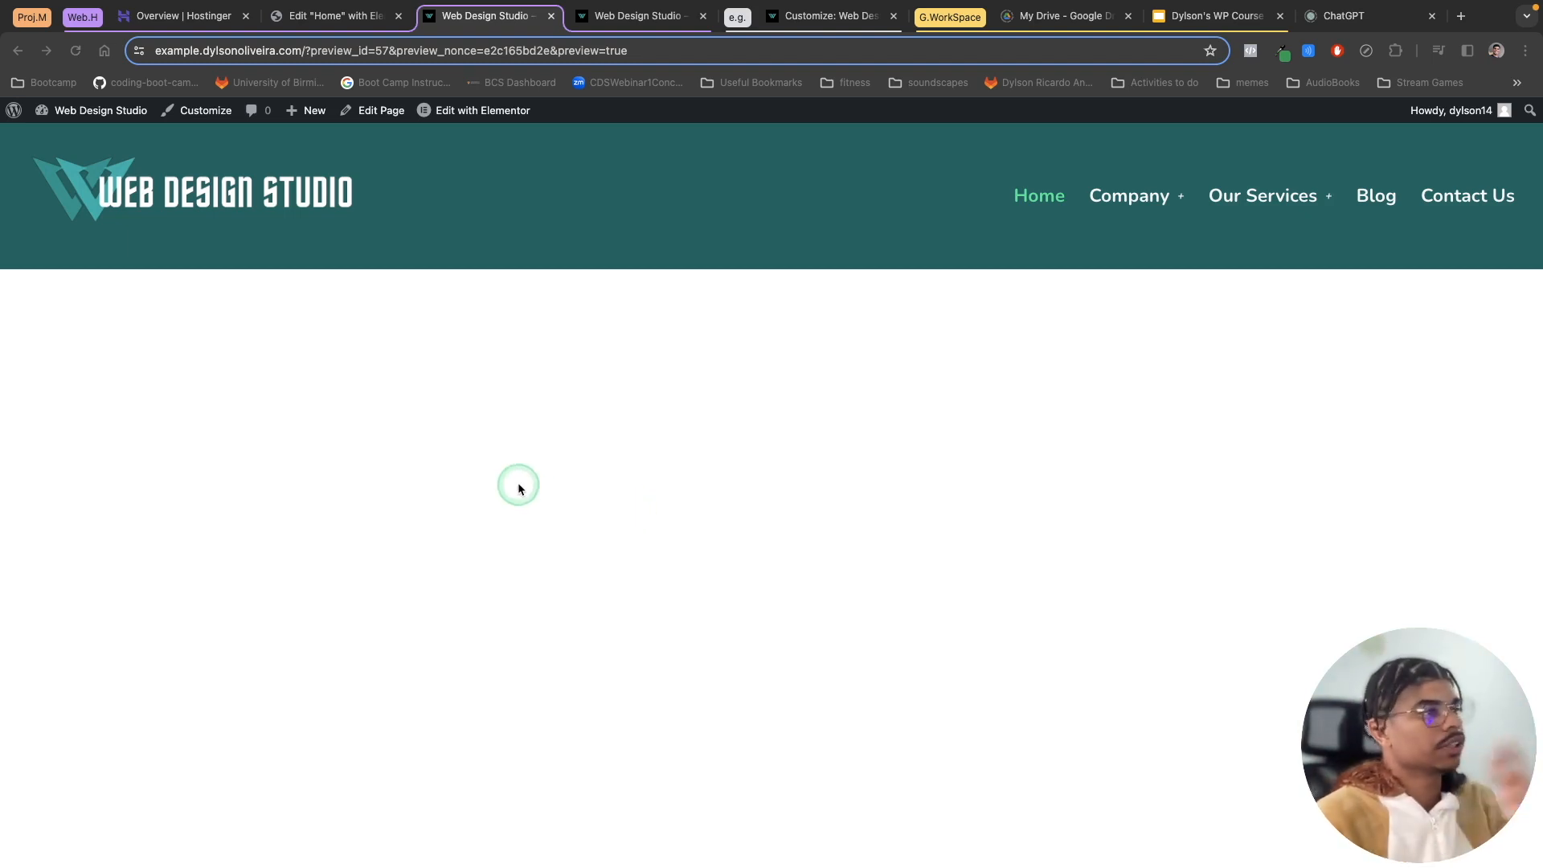
# Step: Go to the dashboard, open the Elementor Header & Footer Builder templates and start adding a new template
pyautogui.click(703, 16)
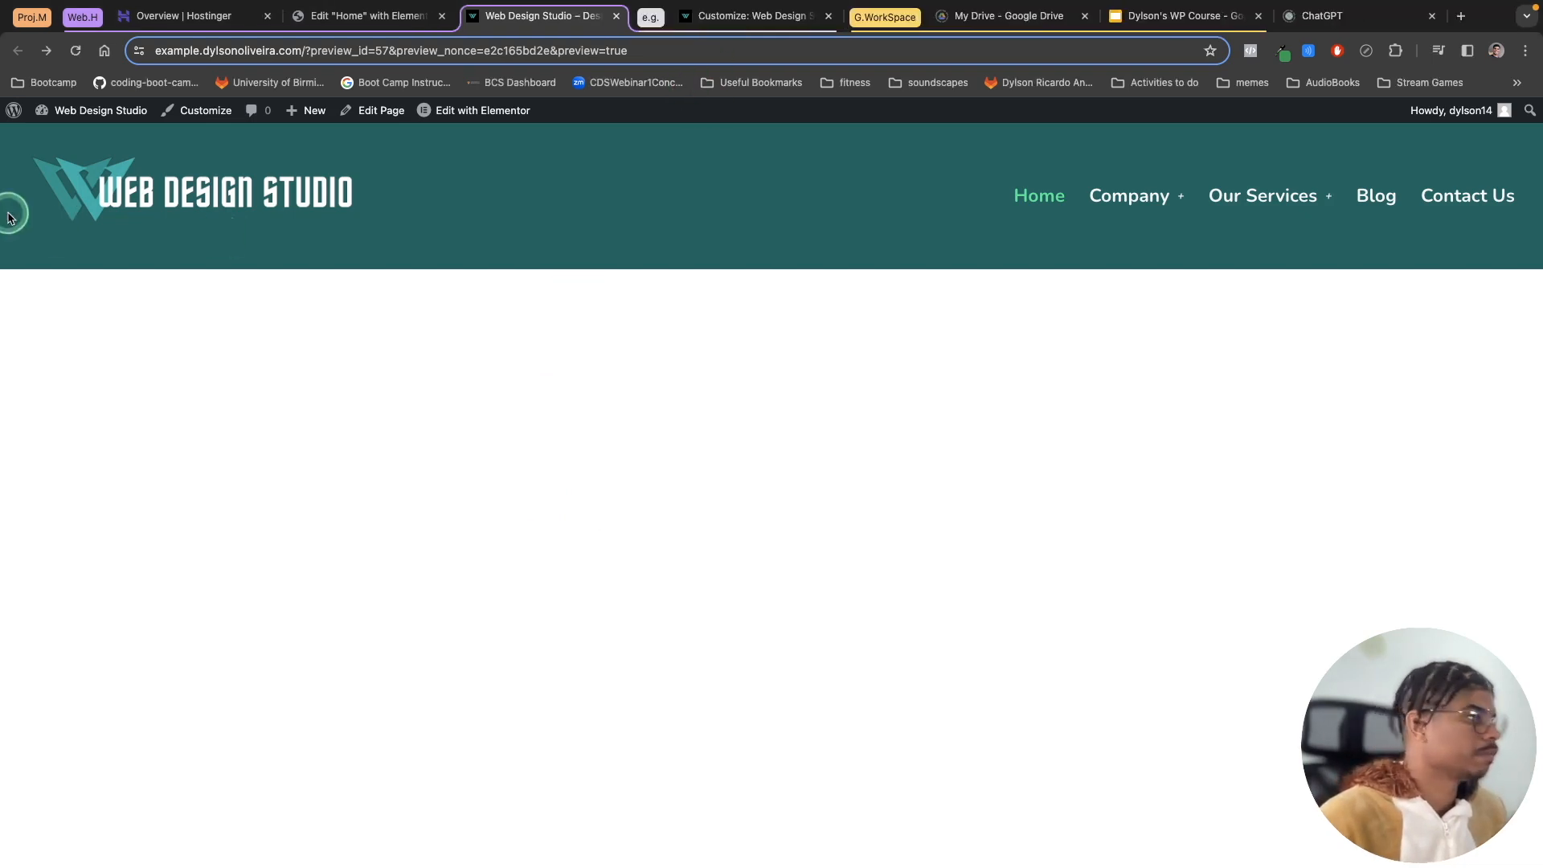
pyautogui.click(14, 112)
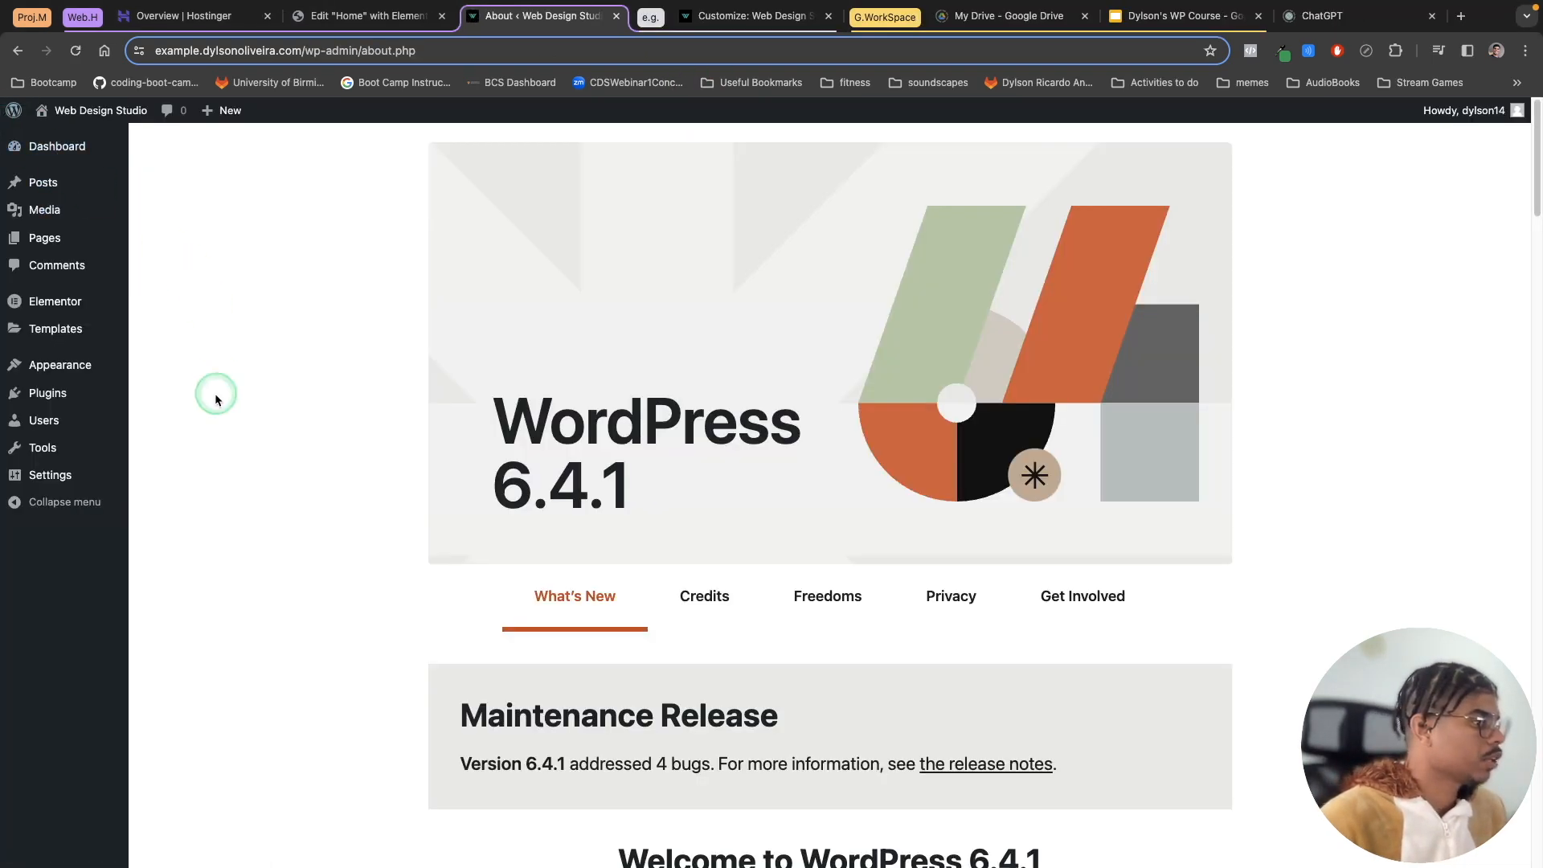
pyautogui.moveTo(59, 365)
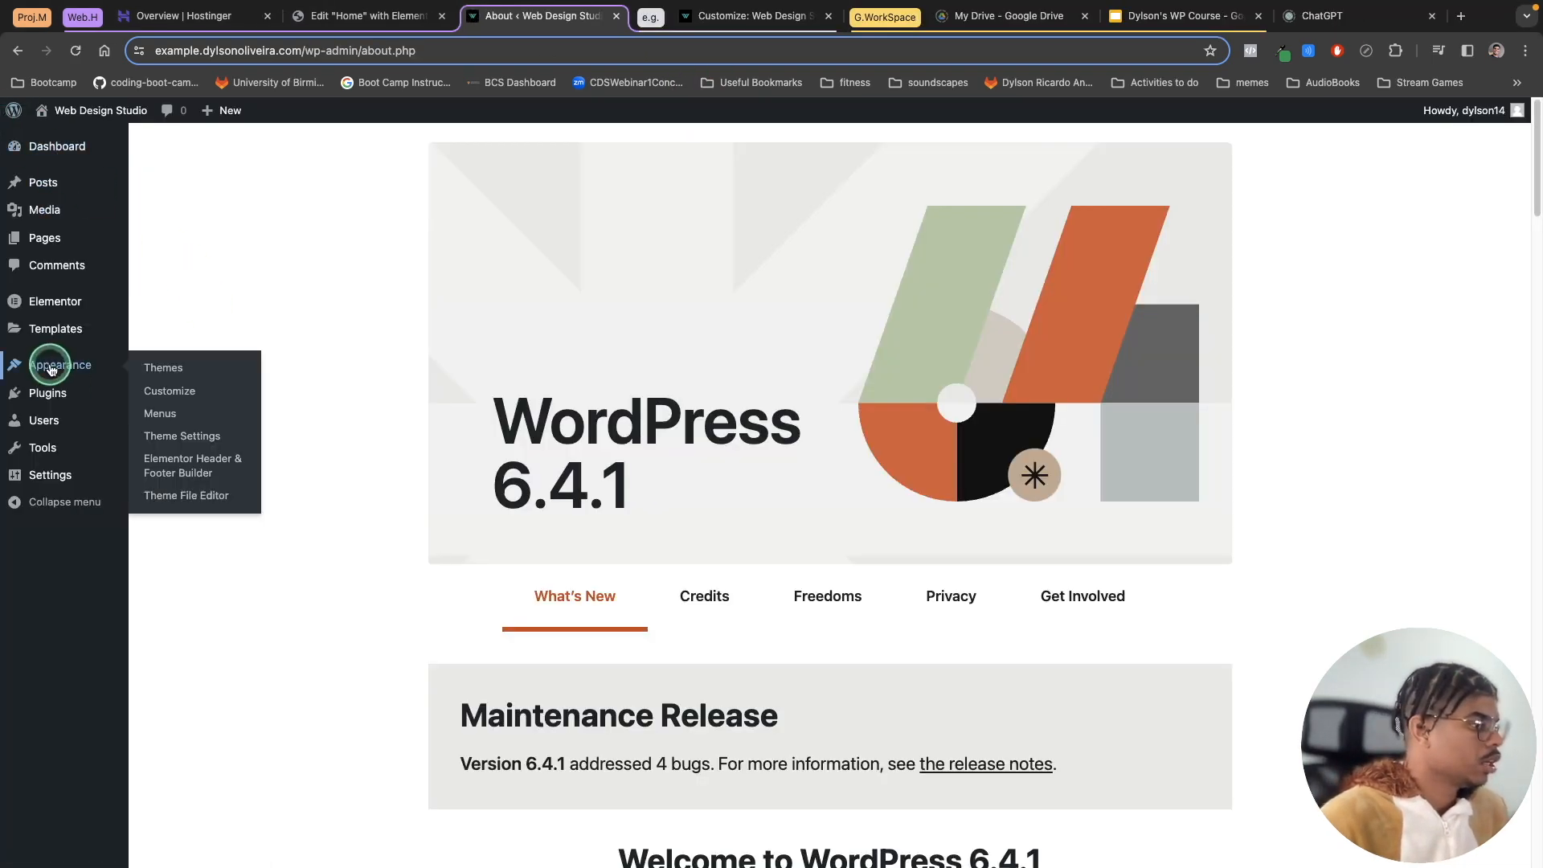
pyautogui.click(208, 468)
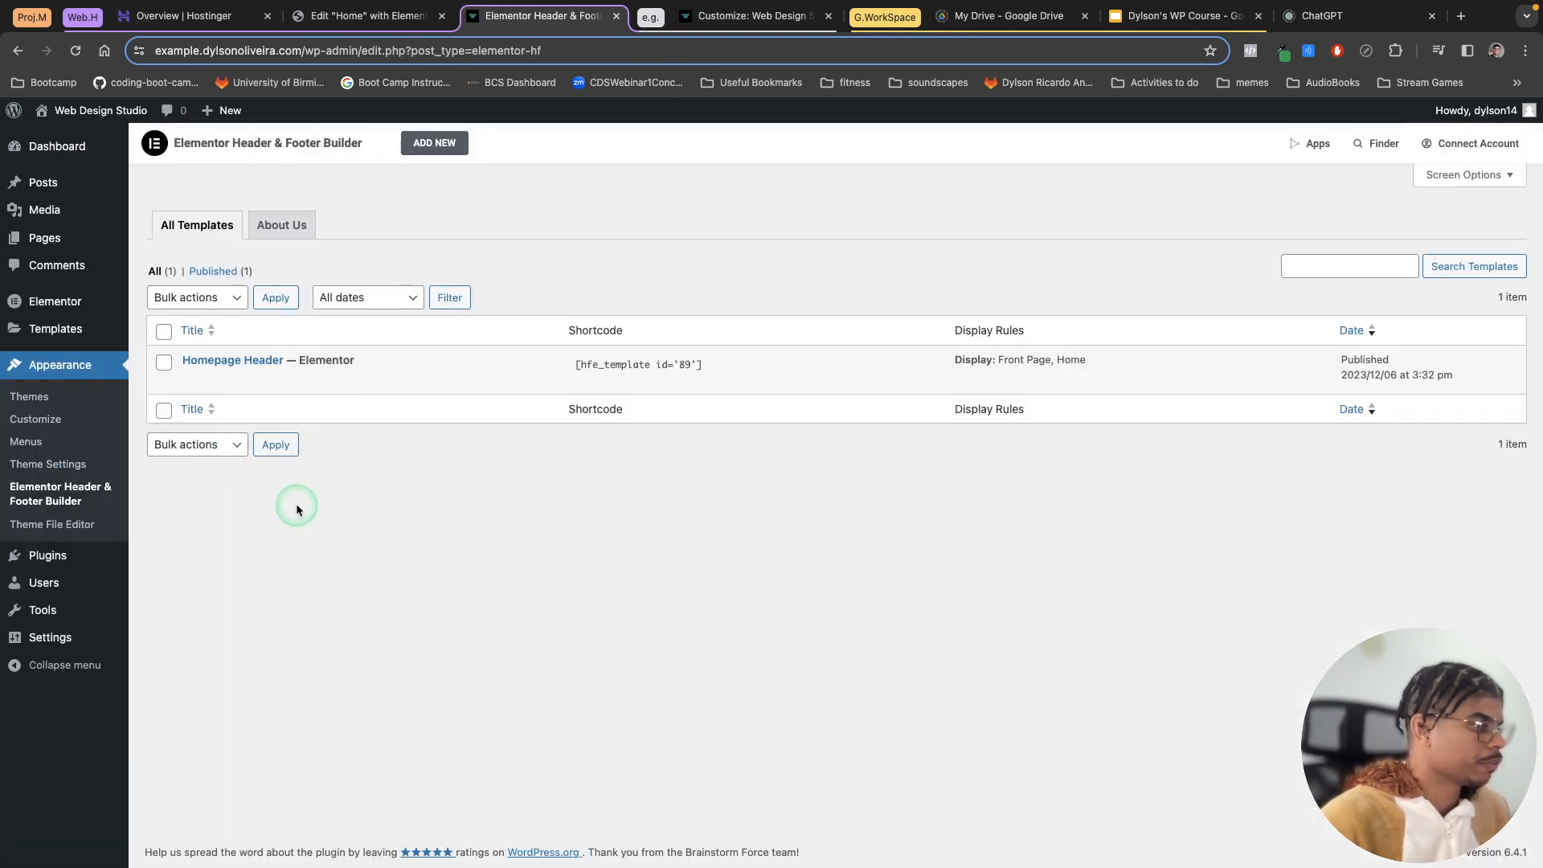
pyautogui.click(433, 142)
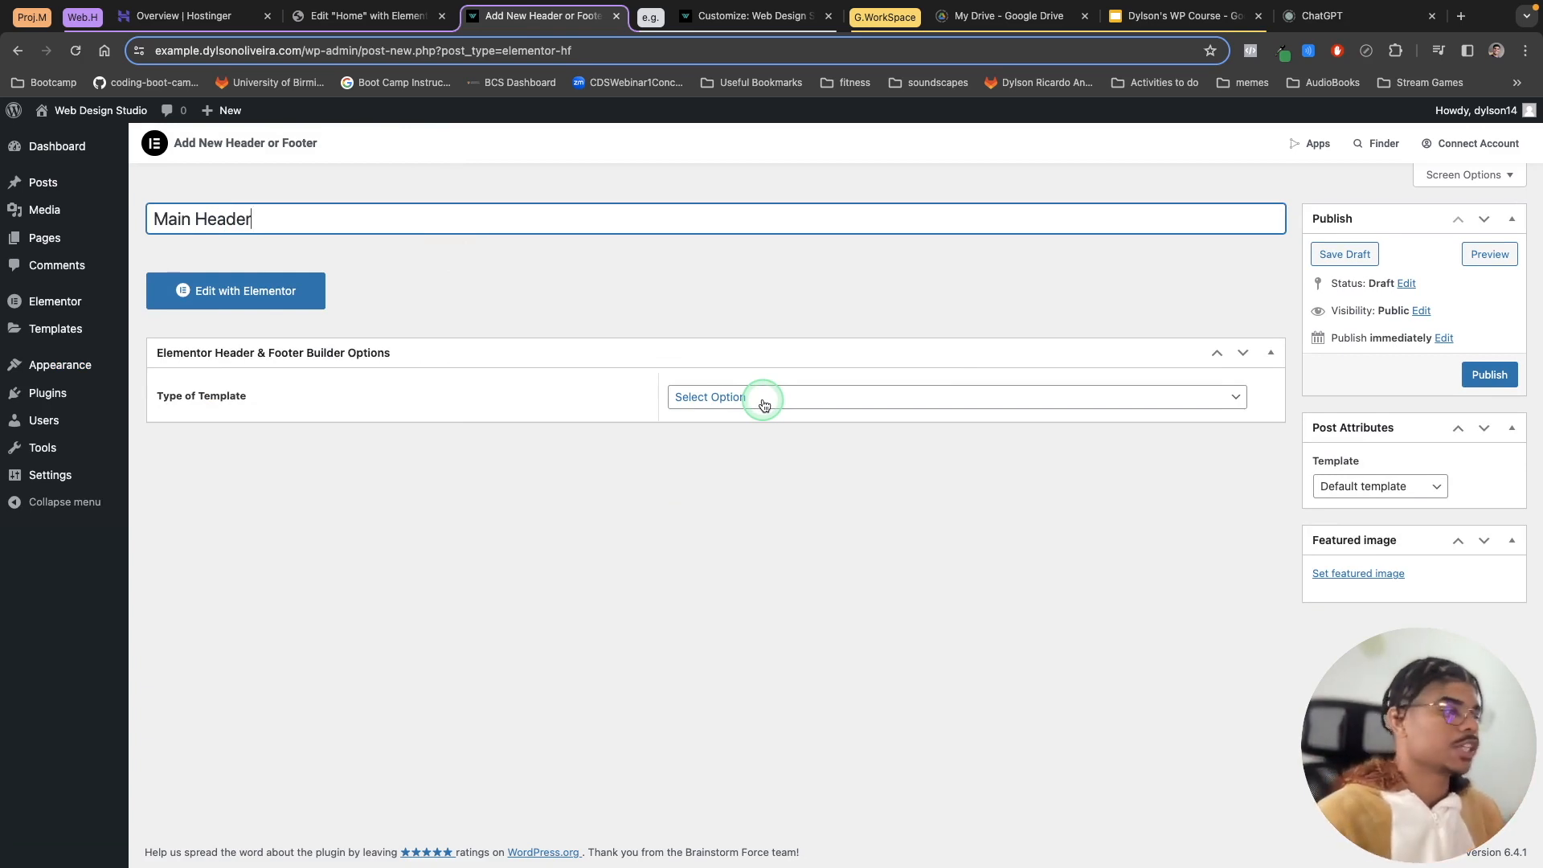
# Step: Set the Main Header template's type to Header and its display rule to Entire Website
pyautogui.click(839, 411)
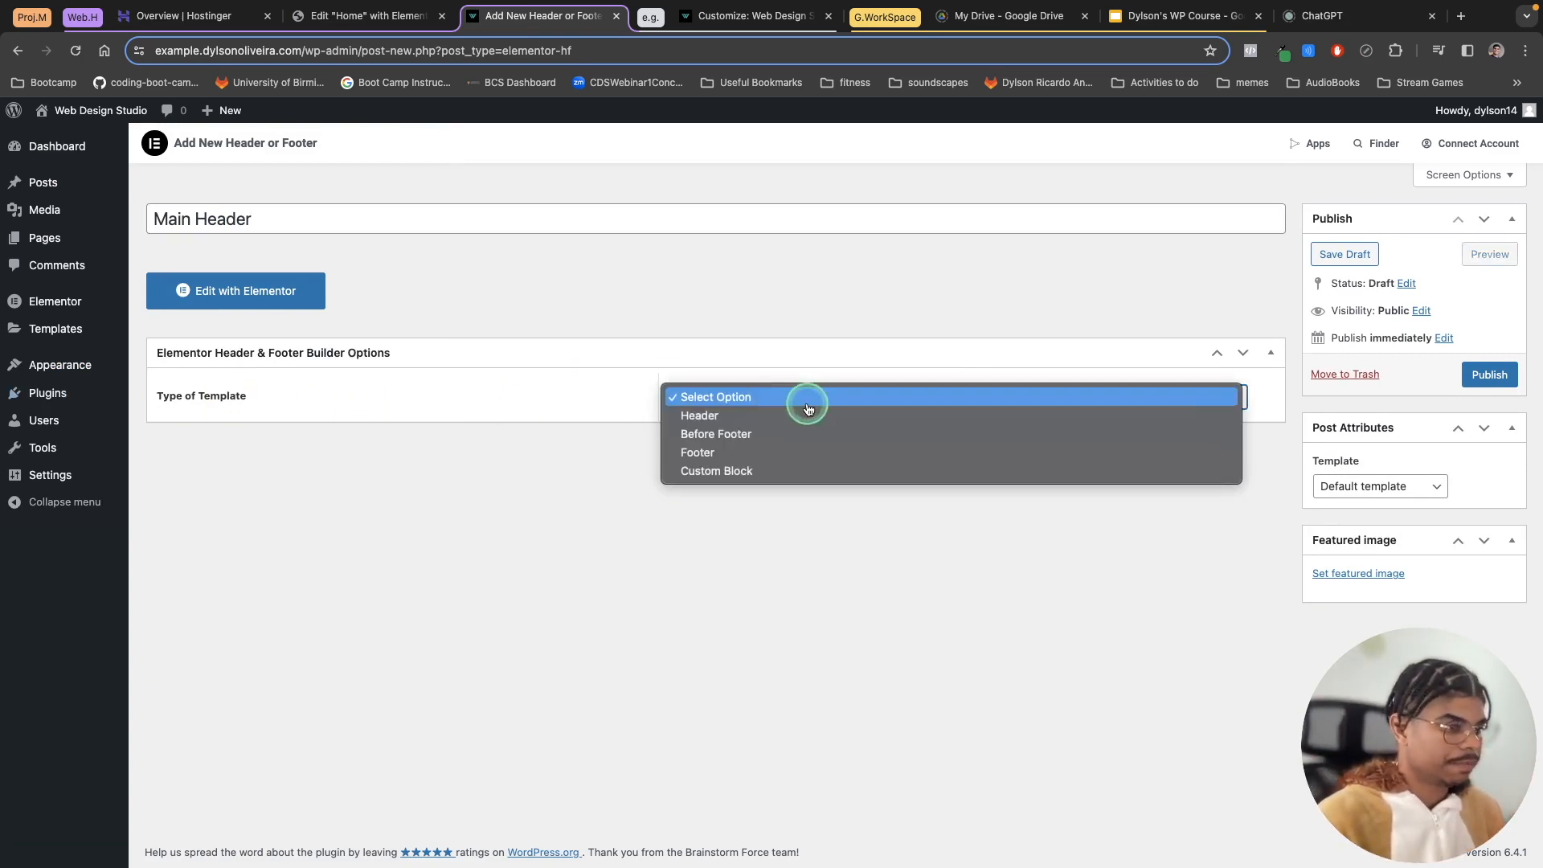
pyautogui.click(765, 419)
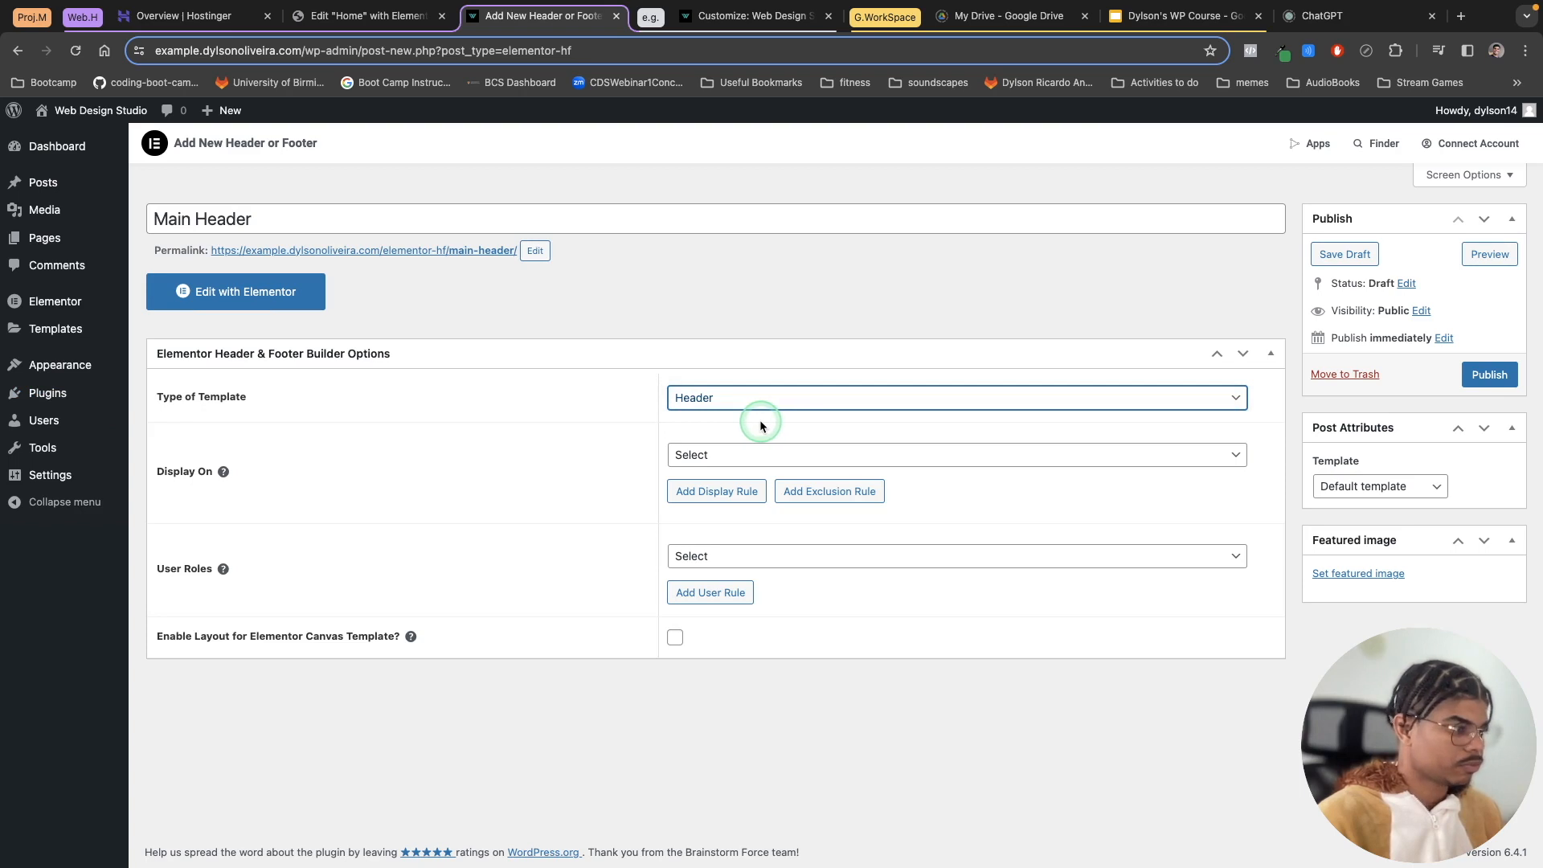
pyautogui.click(723, 454)
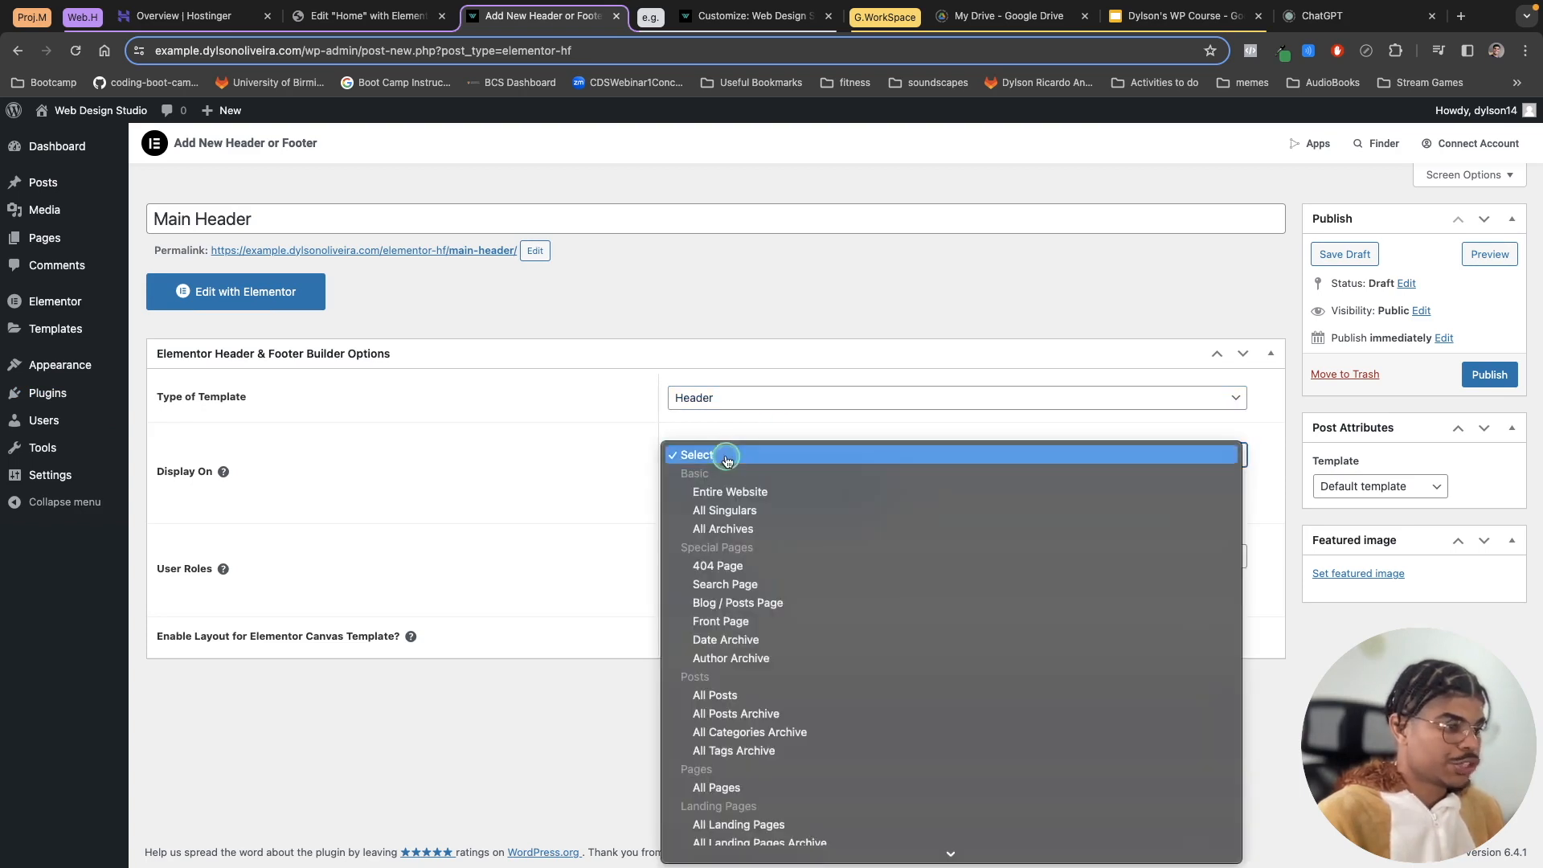
pyautogui.click(757, 492)
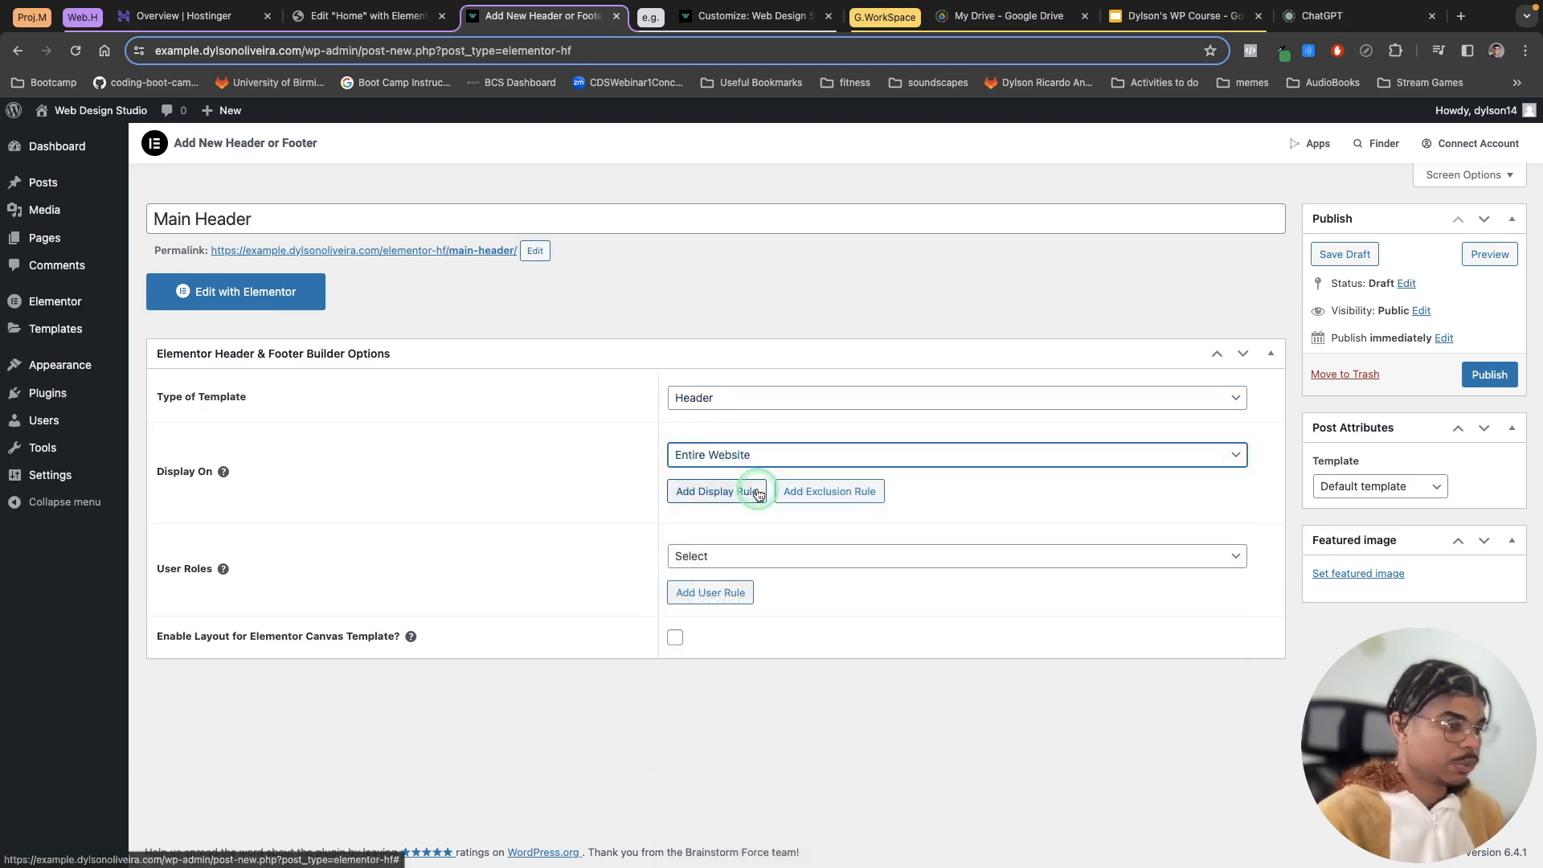
# Step: Add exclusion rules so the header does not display on the Front Page or the specific Home page
pyautogui.click(873, 495)
pyautogui.click(692, 556)
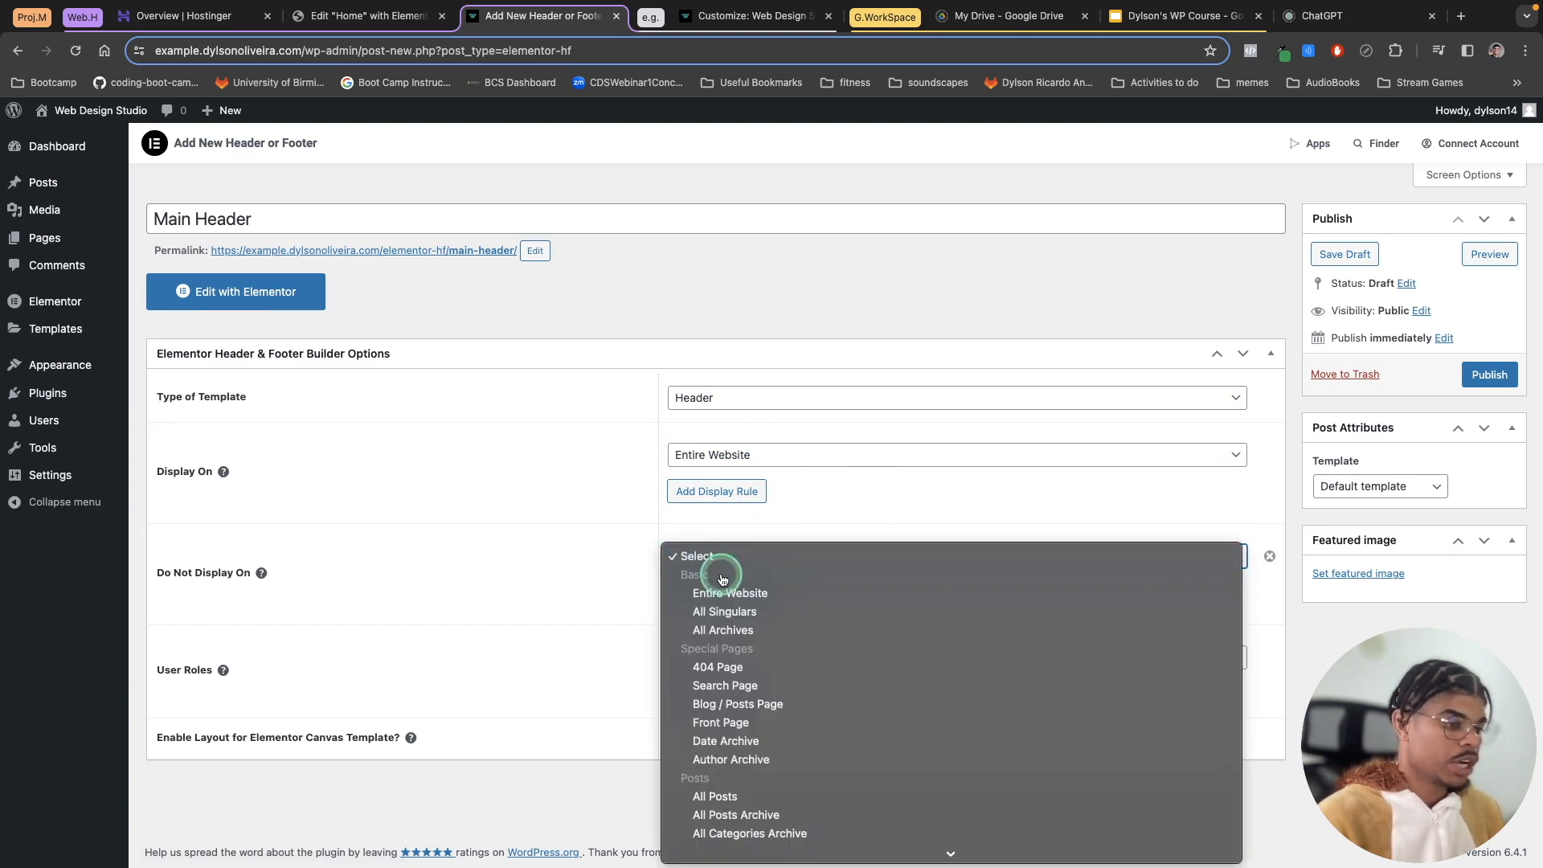
pyautogui.click(762, 721)
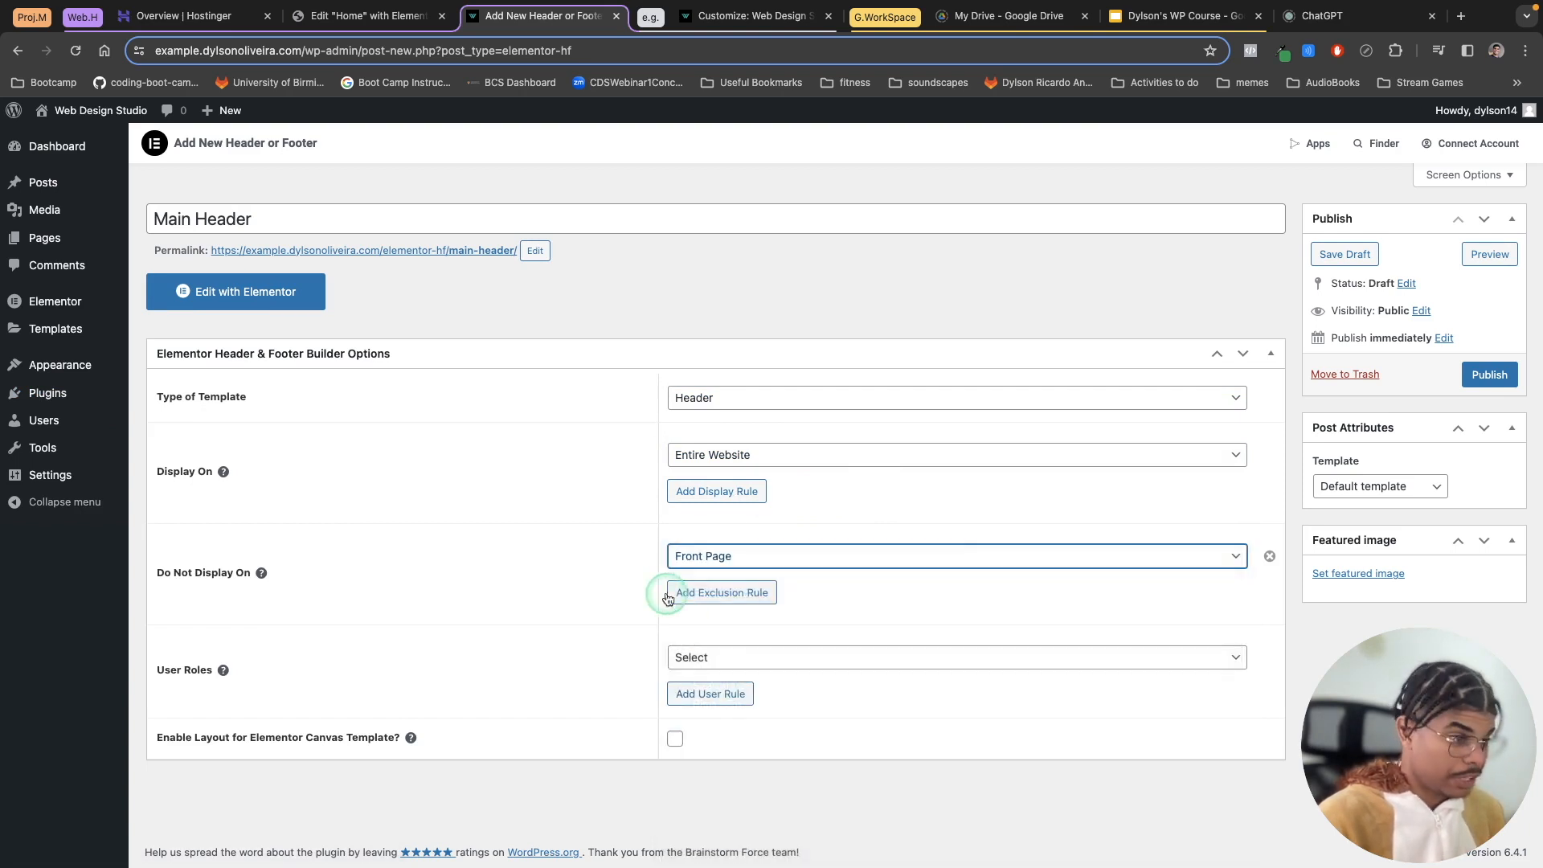
pyautogui.click(721, 592)
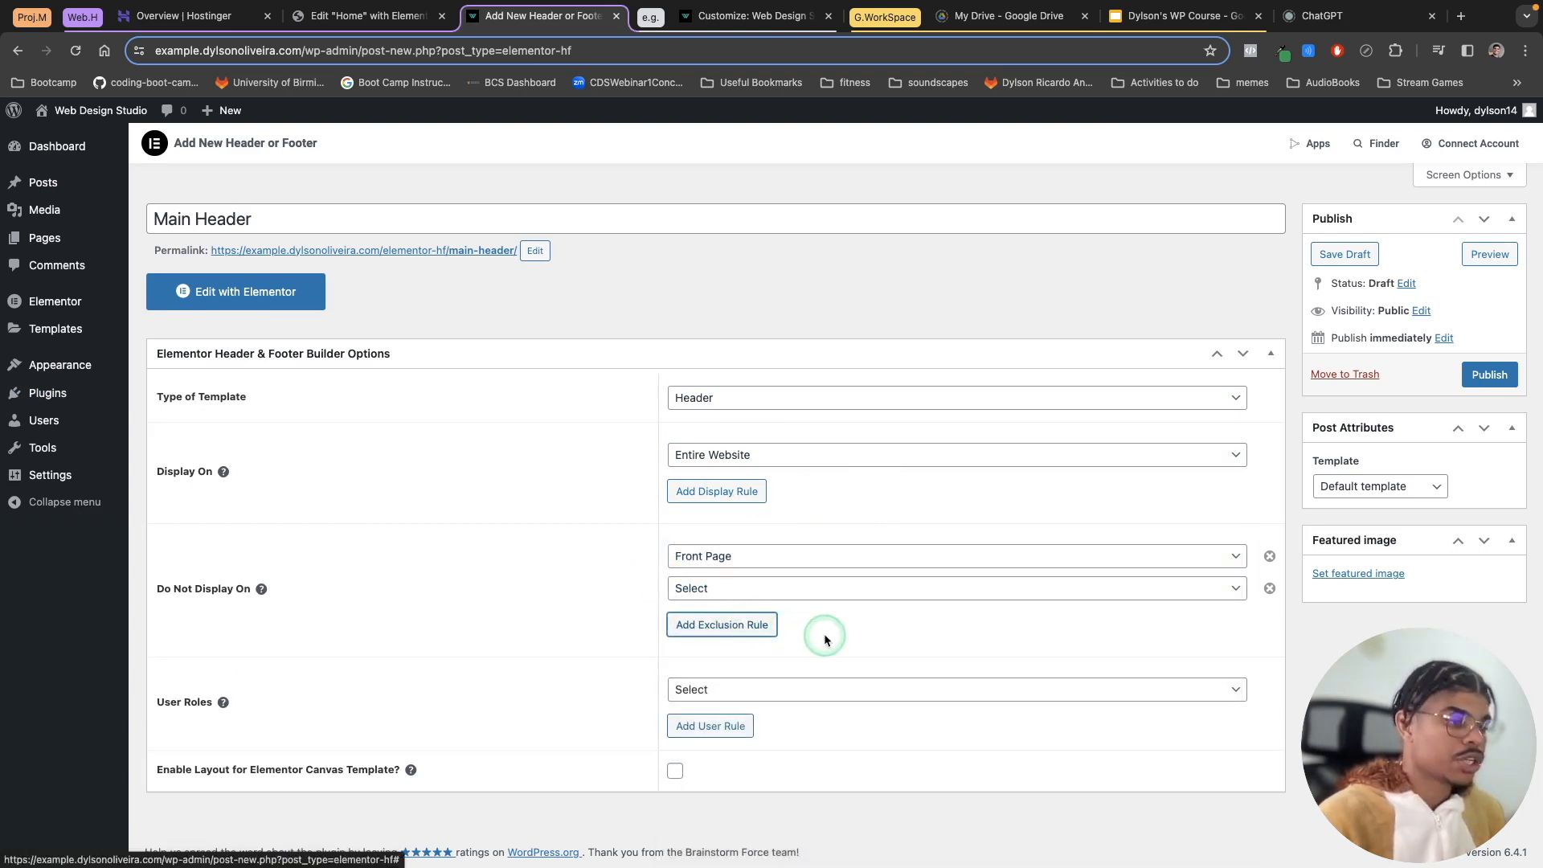
pyautogui.click(792, 589)
pyautogui.scroll(-5, 823, 665)
pyautogui.click(792, 842)
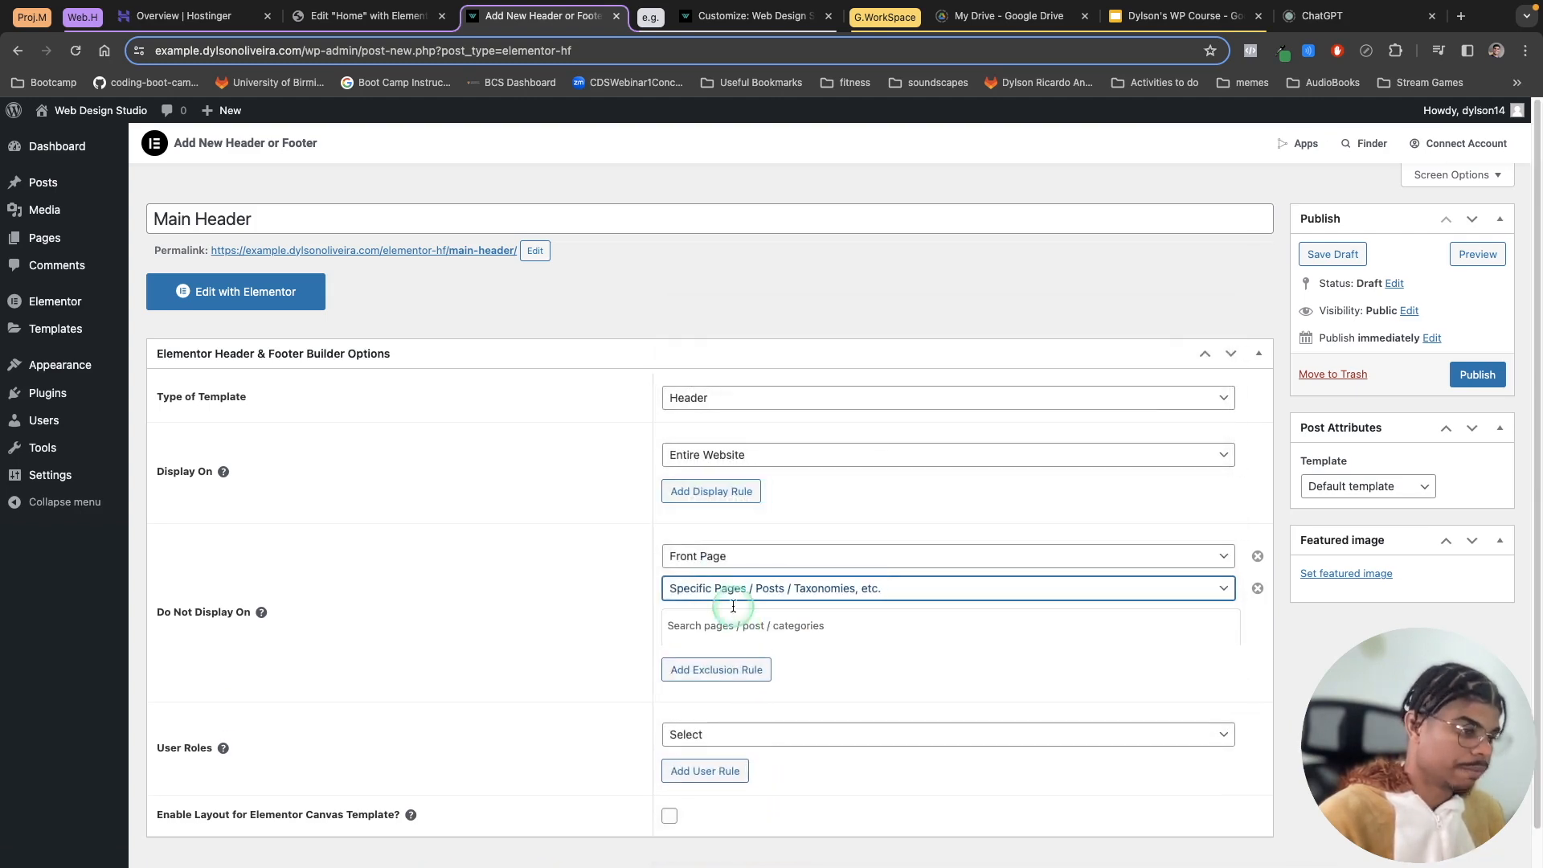
pyautogui.click(709, 623)
pyautogui.write('Home')
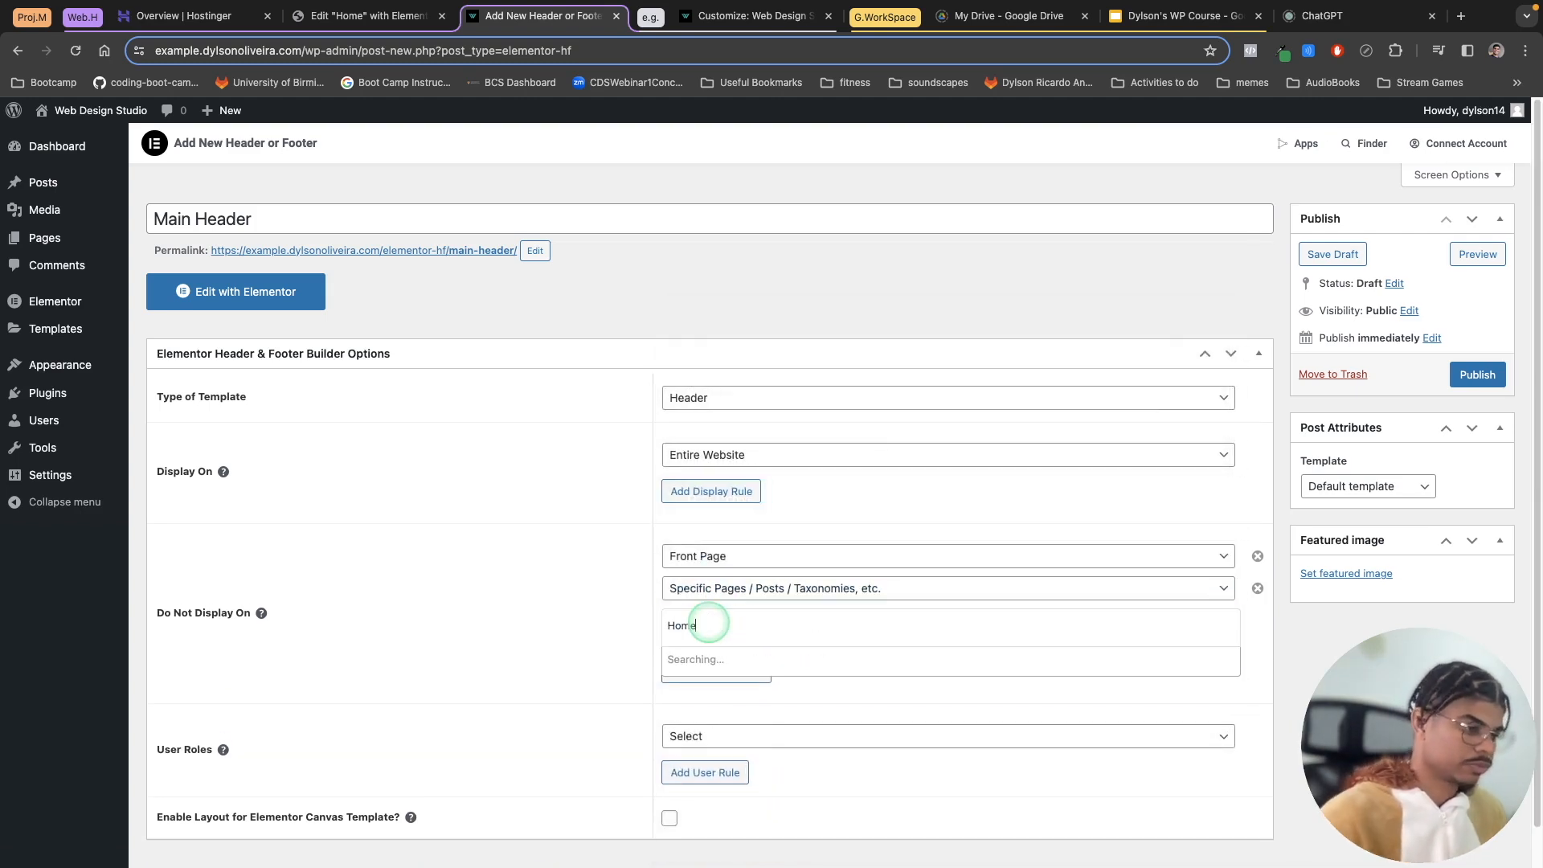
pyautogui.click(701, 688)
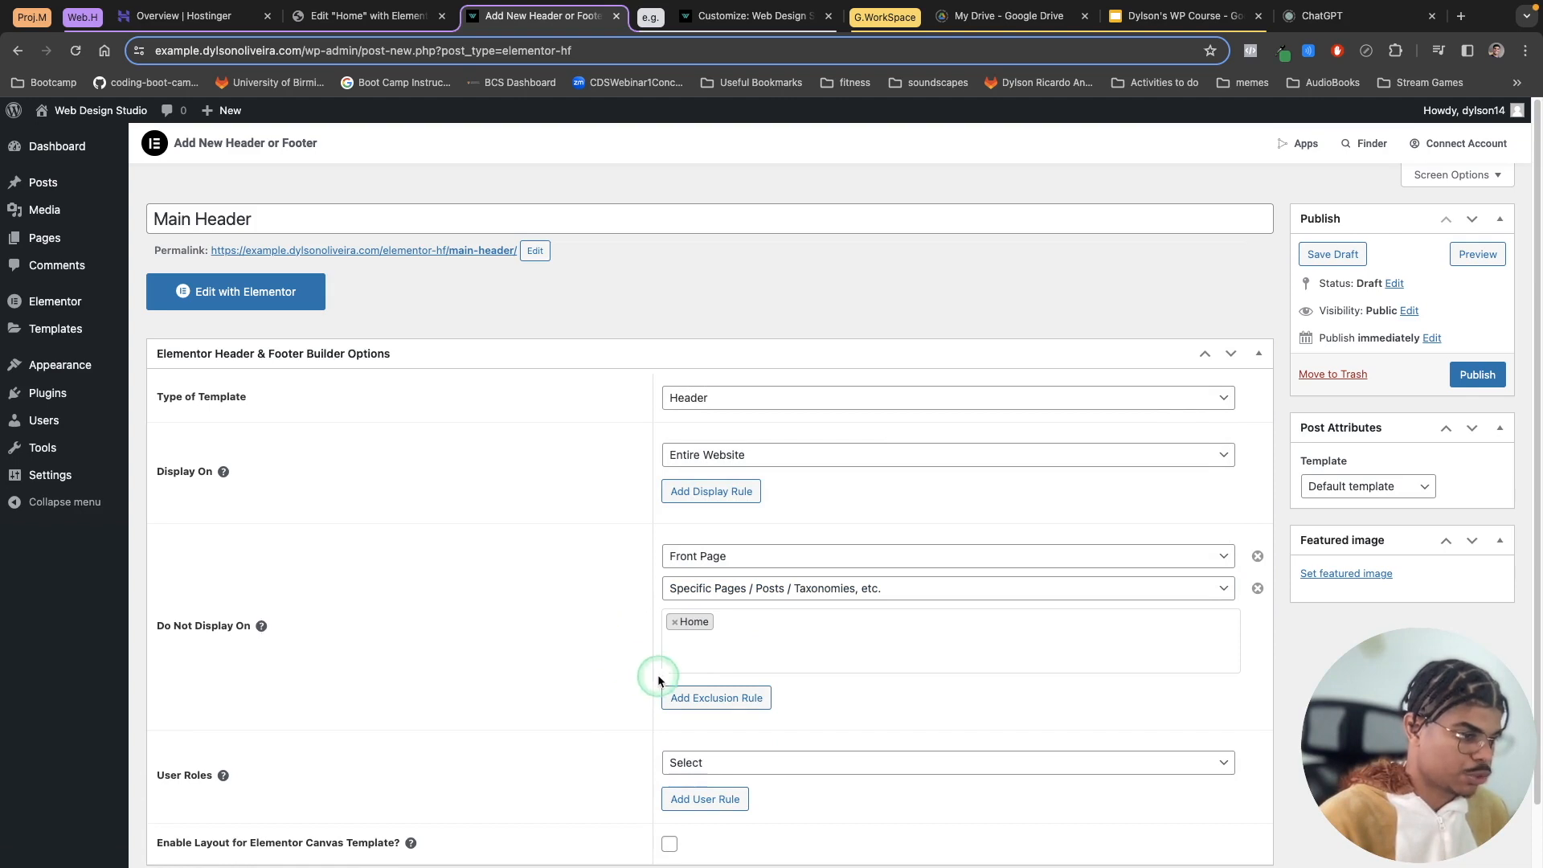
# Step: Enable the layout for Elementor Canvas template option
pyautogui.scroll(-1, 602, 667)
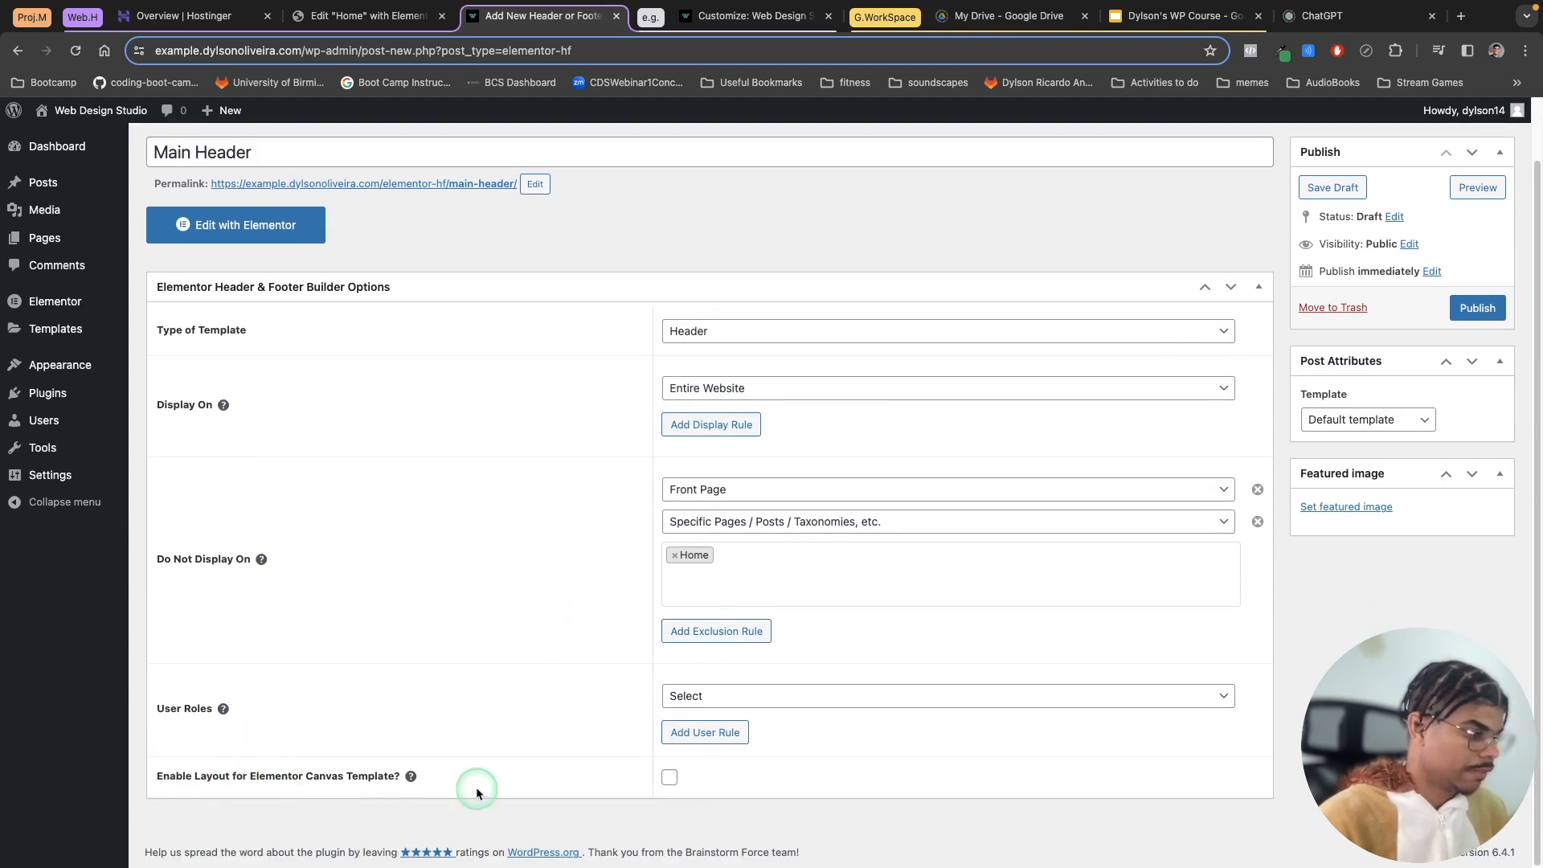
pyautogui.rightClick(1301, 643)
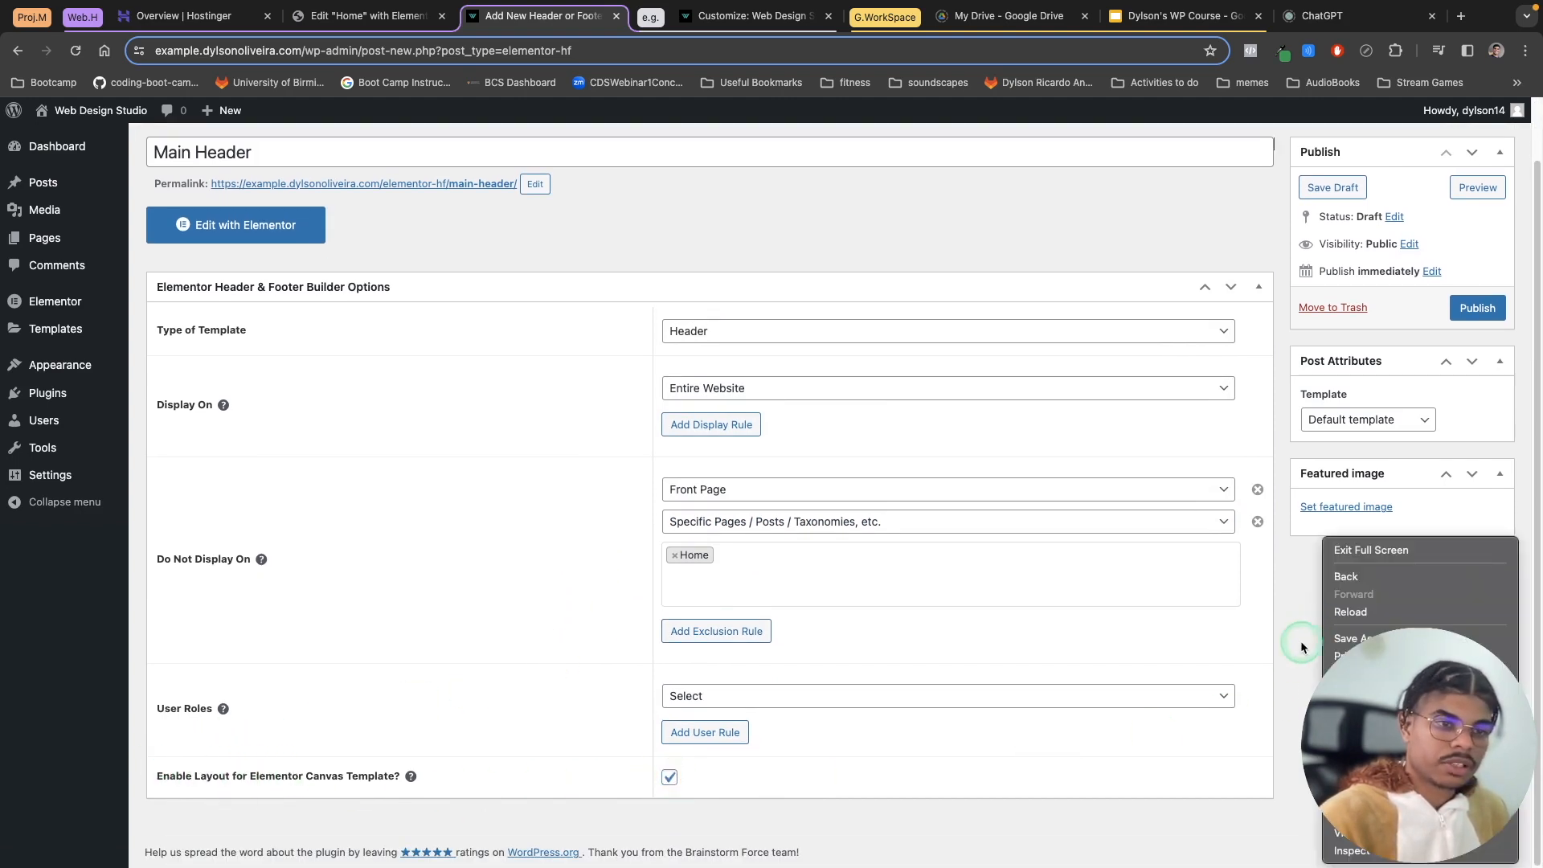
pyautogui.click(1297, 638)
# Step: Set the page template to Elementor Full Width and publish the header template
pyautogui.click(1382, 419)
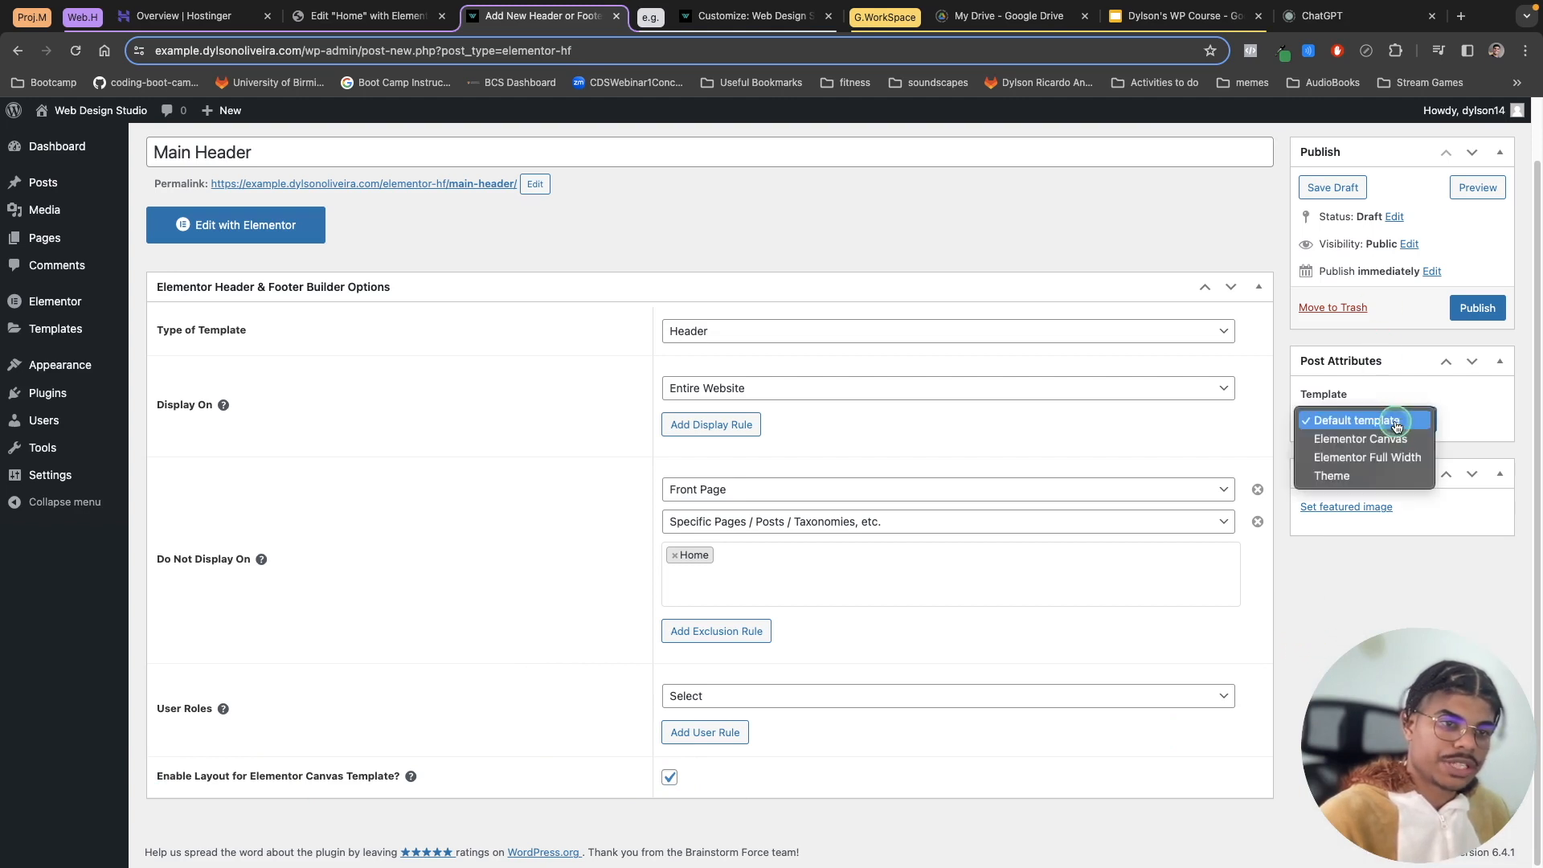
pyautogui.click(1398, 456)
pyautogui.click(1479, 308)
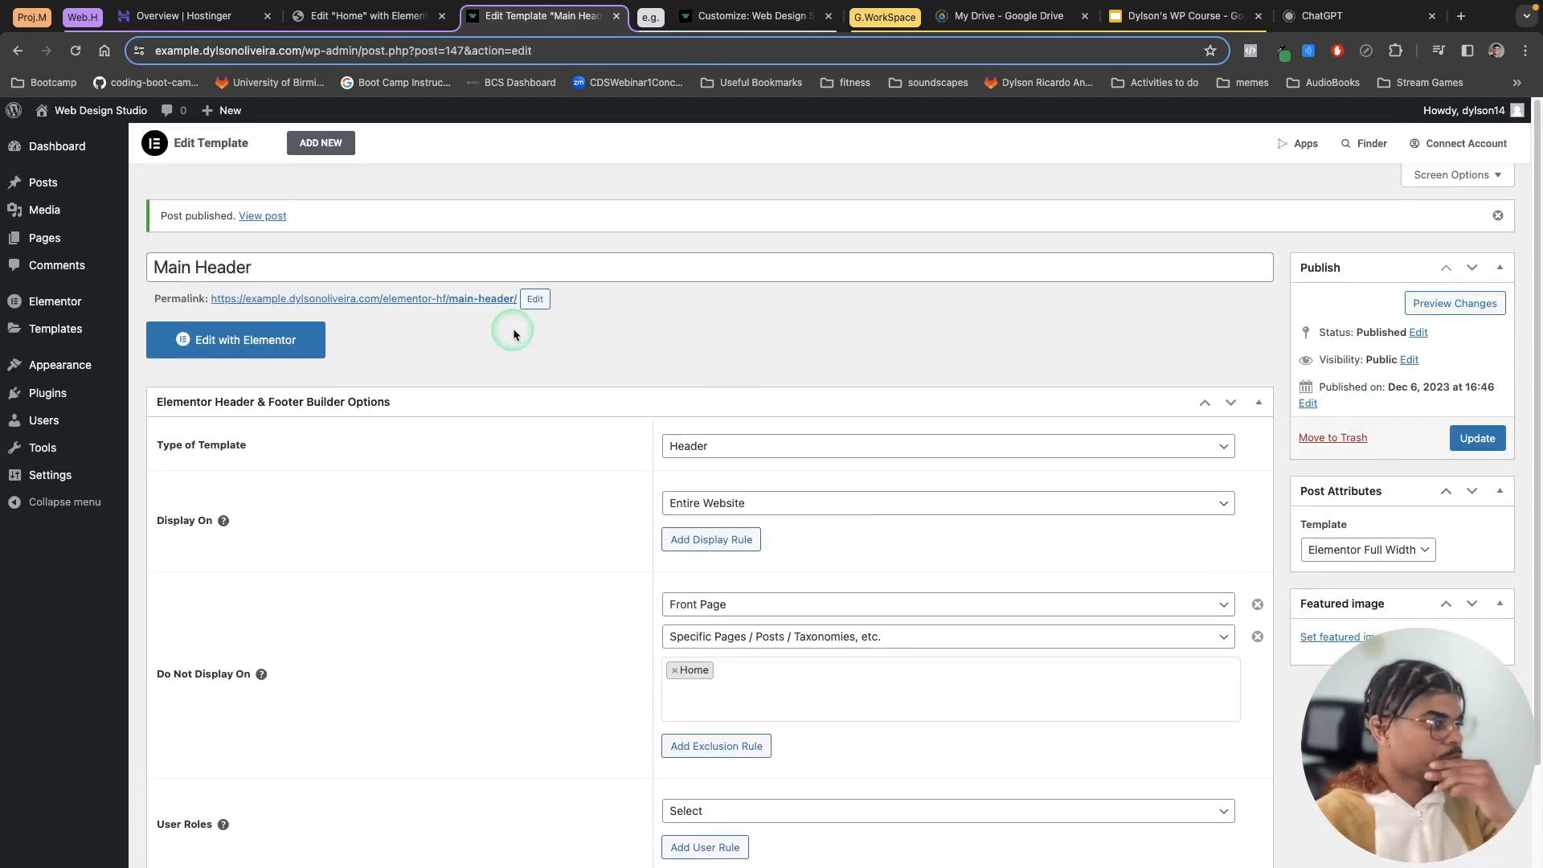
# Step: Open the template in Elementor and add a two-column container structure
pyautogui.click(268, 344)
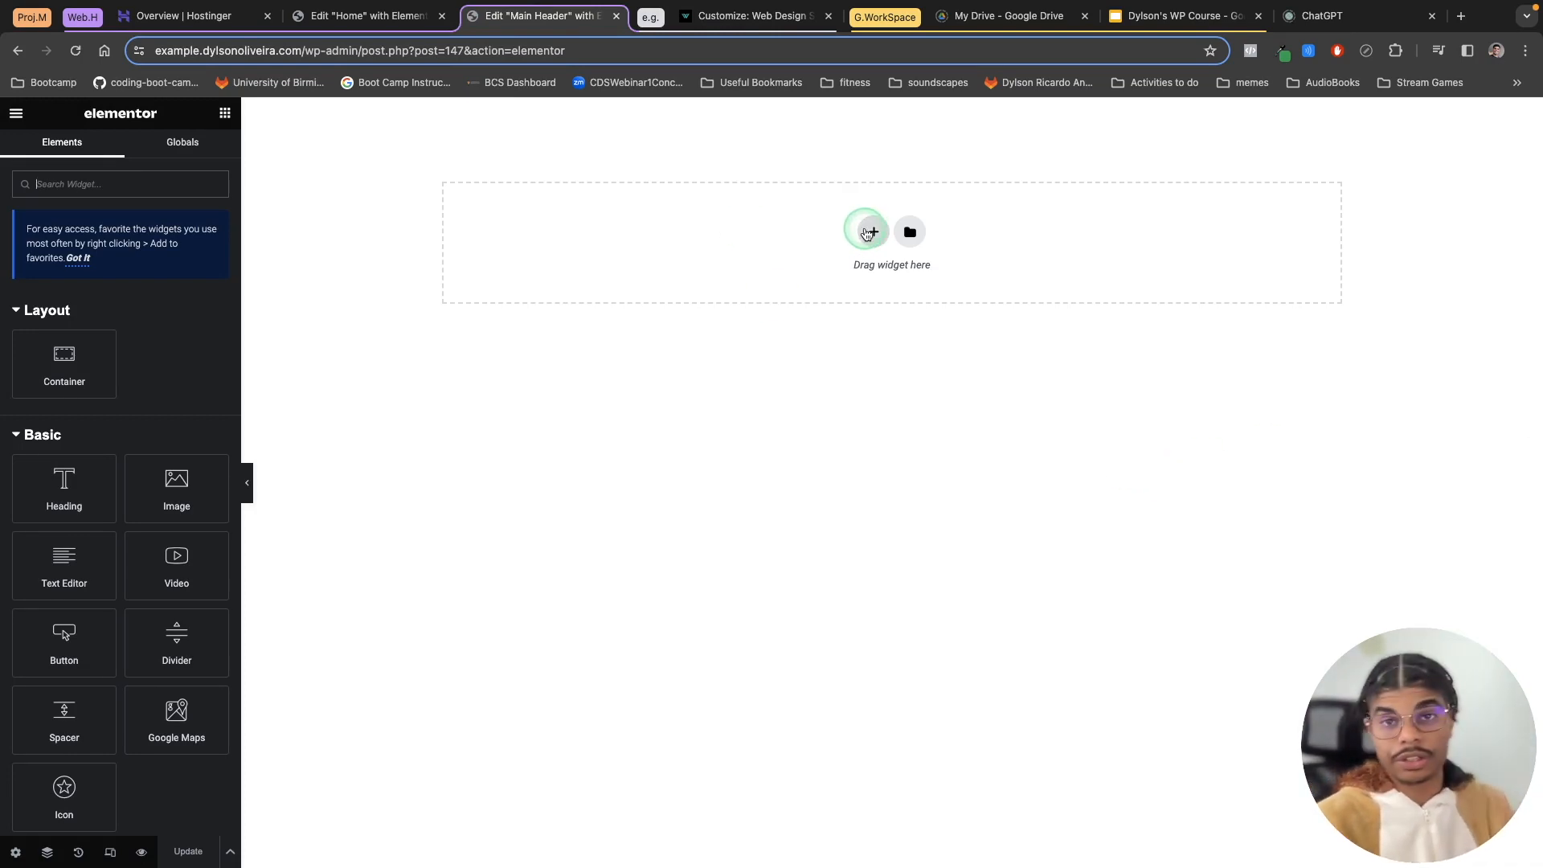
pyautogui.click(873, 237)
pyautogui.click(873, 236)
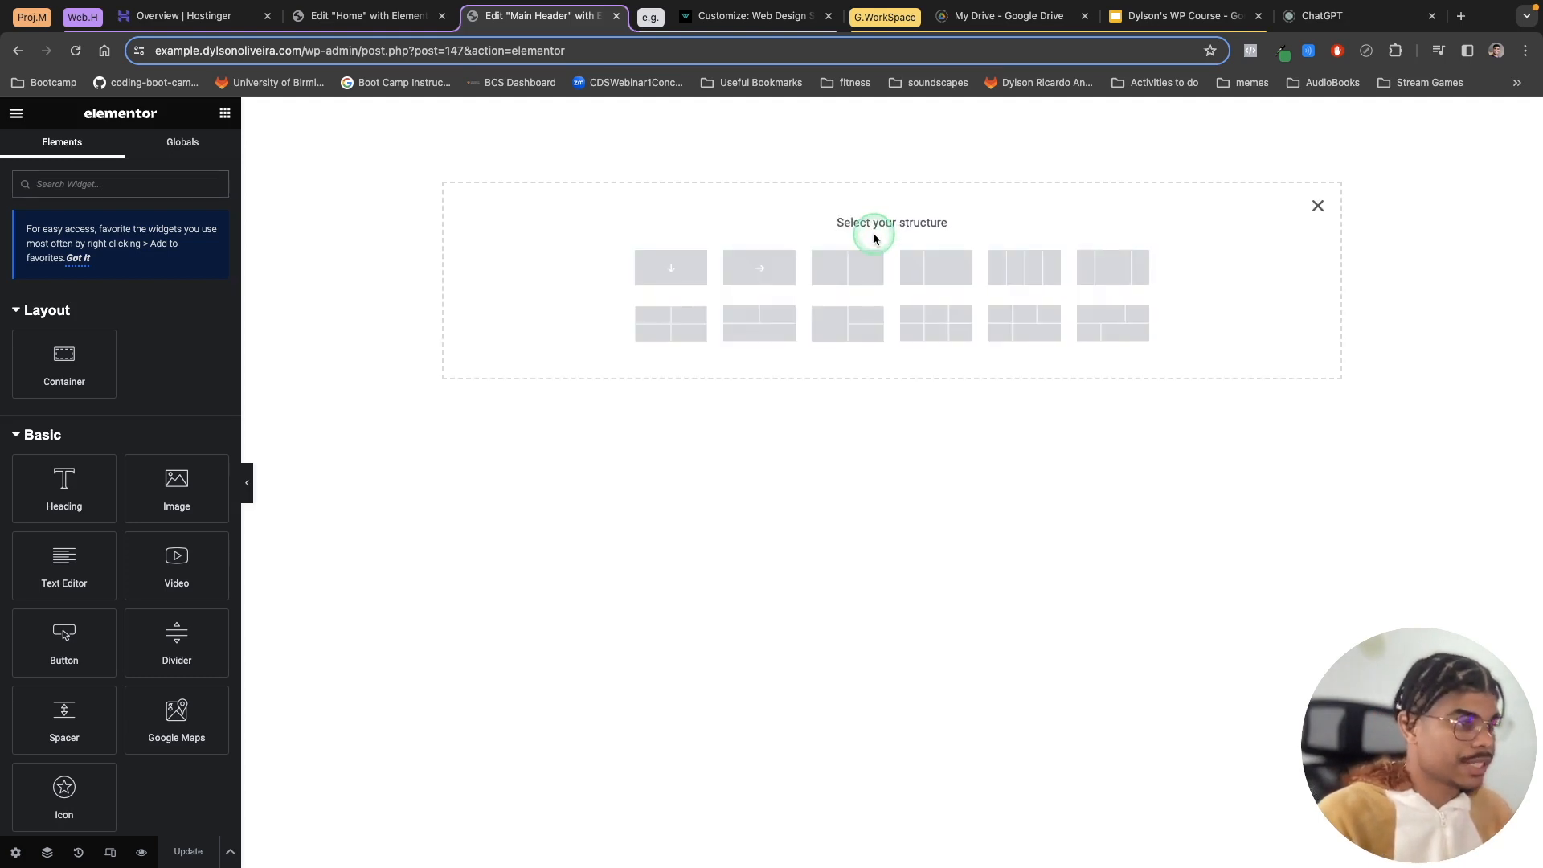
pyautogui.click(857, 277)
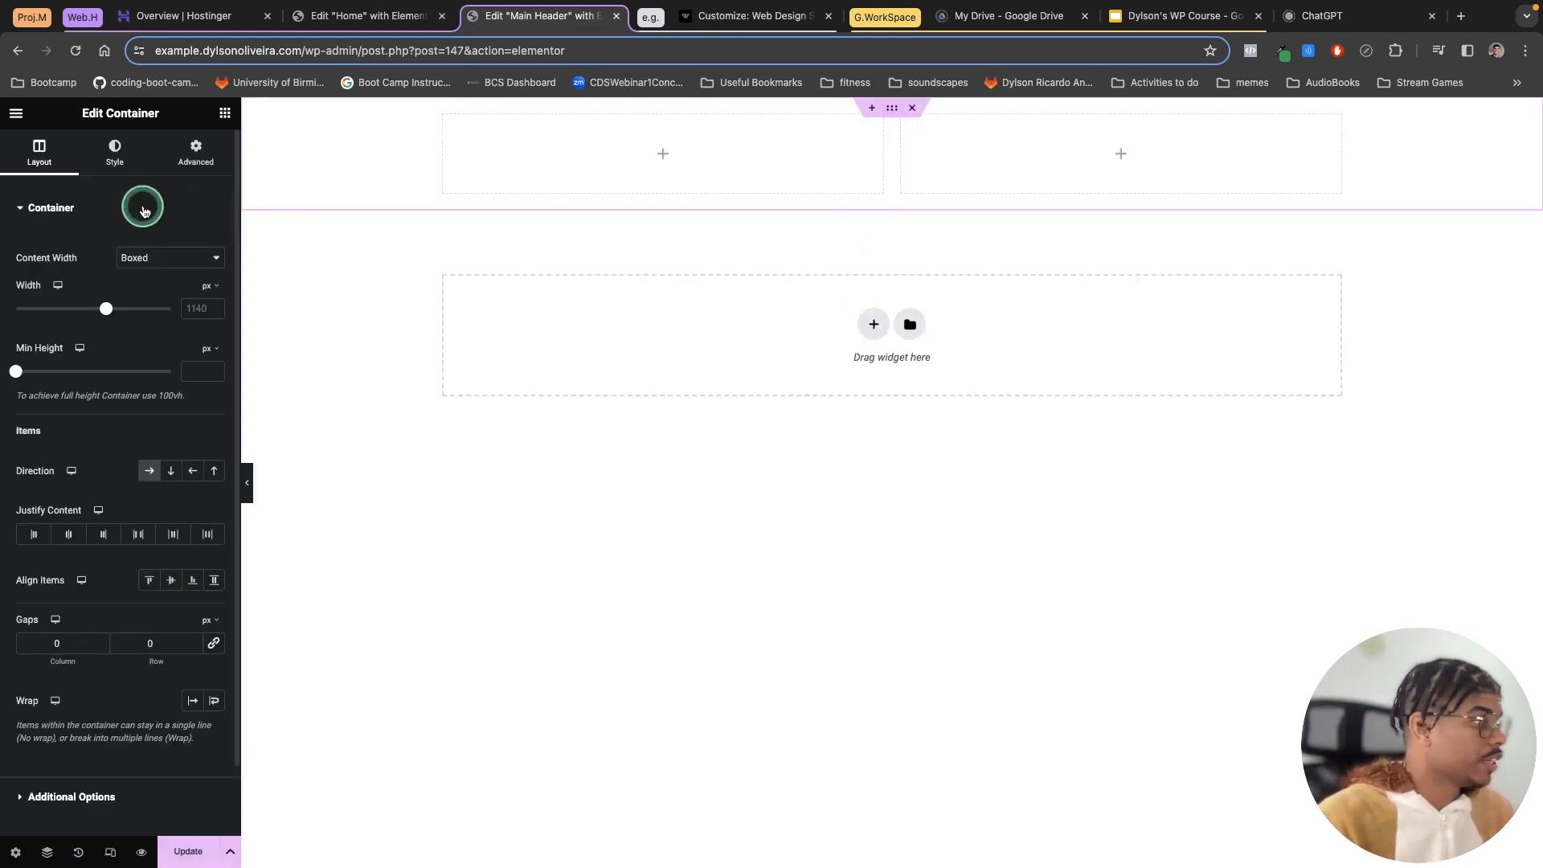
# Step: Give the container a classic background using the global BLACK colour
pyautogui.click(115, 153)
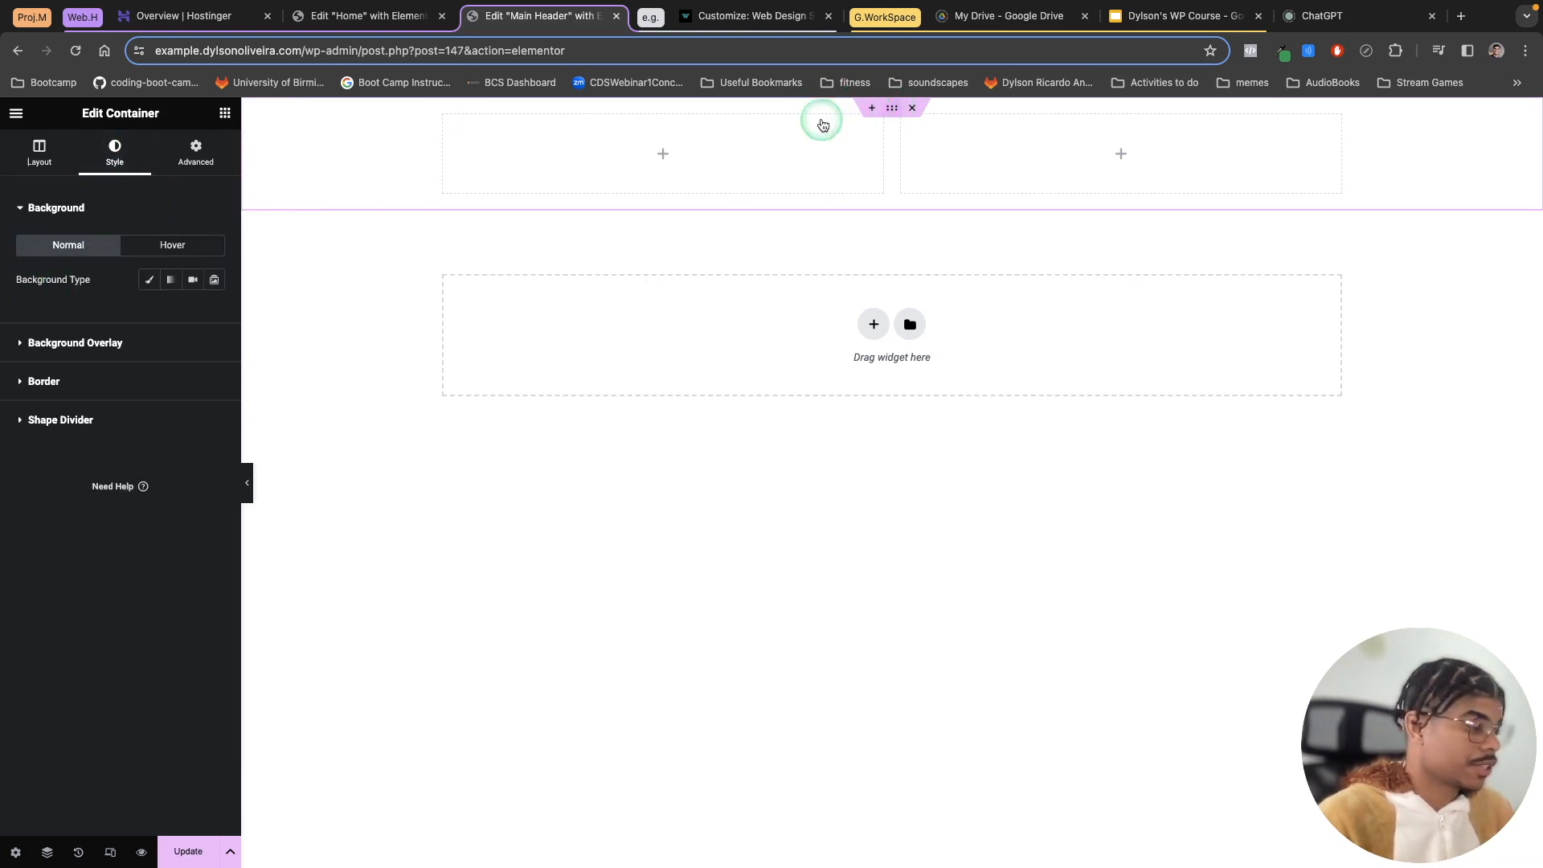
pyautogui.click(147, 288)
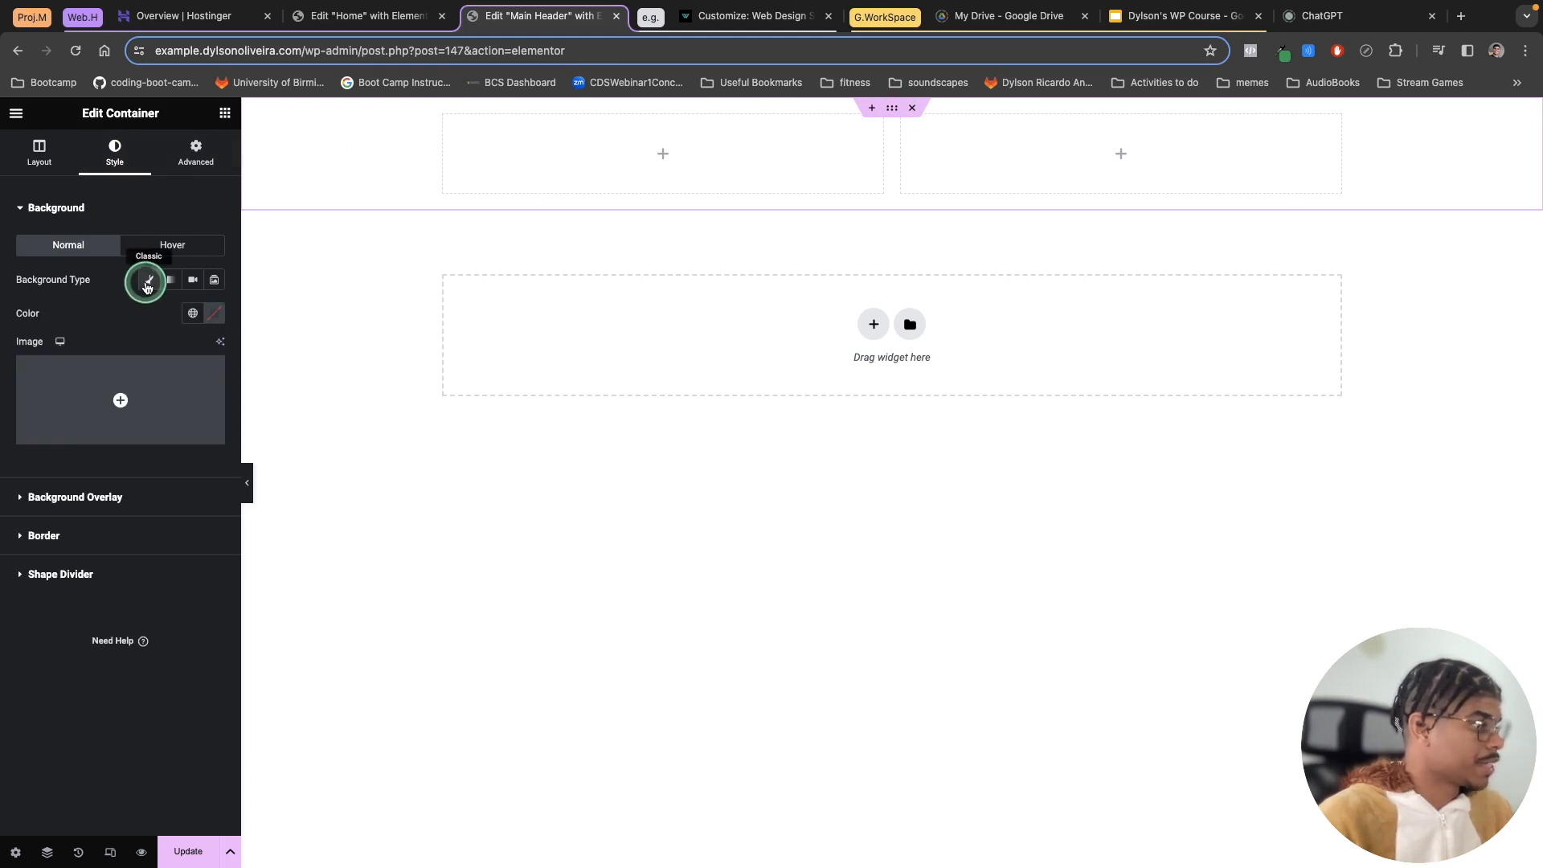
pyautogui.click(192, 313)
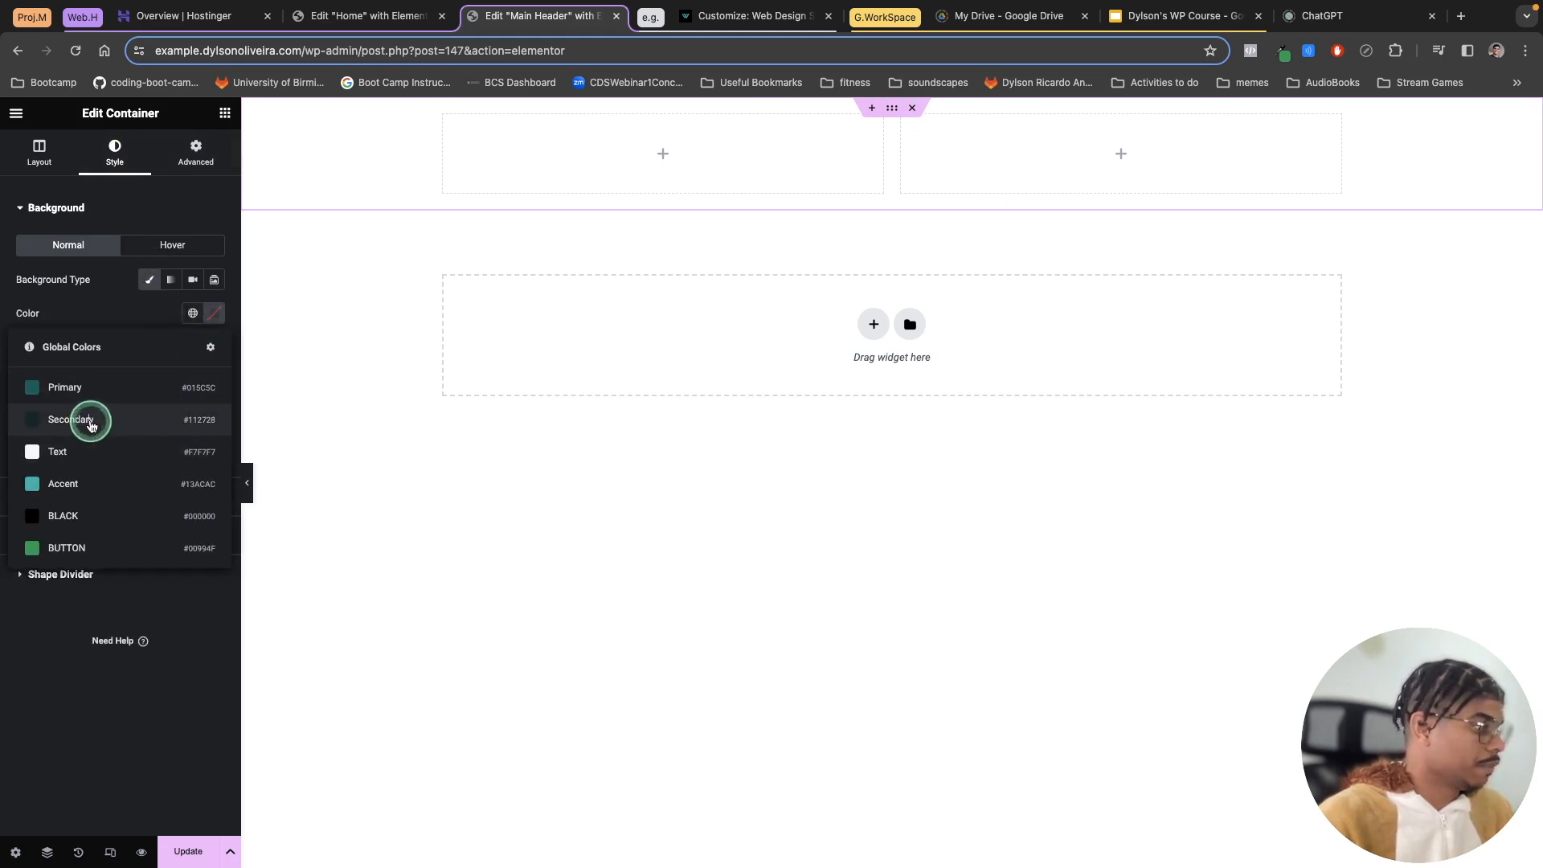
pyautogui.click(81, 516)
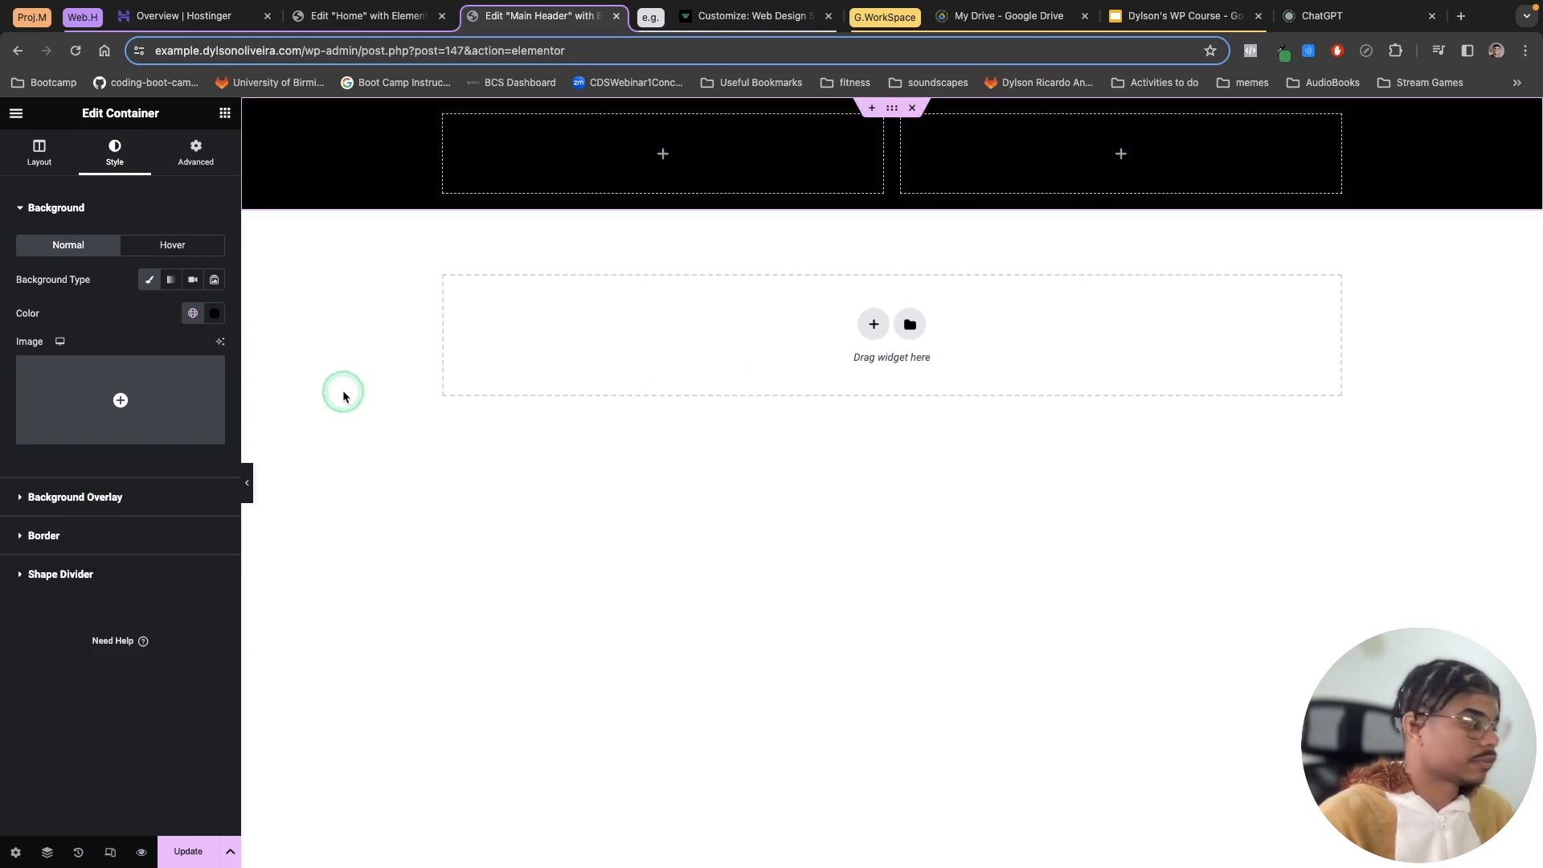
# Step: Search for the Site Logo widget and place it in the container's left column
pyautogui.click(226, 113)
pyautogui.click(71, 185)
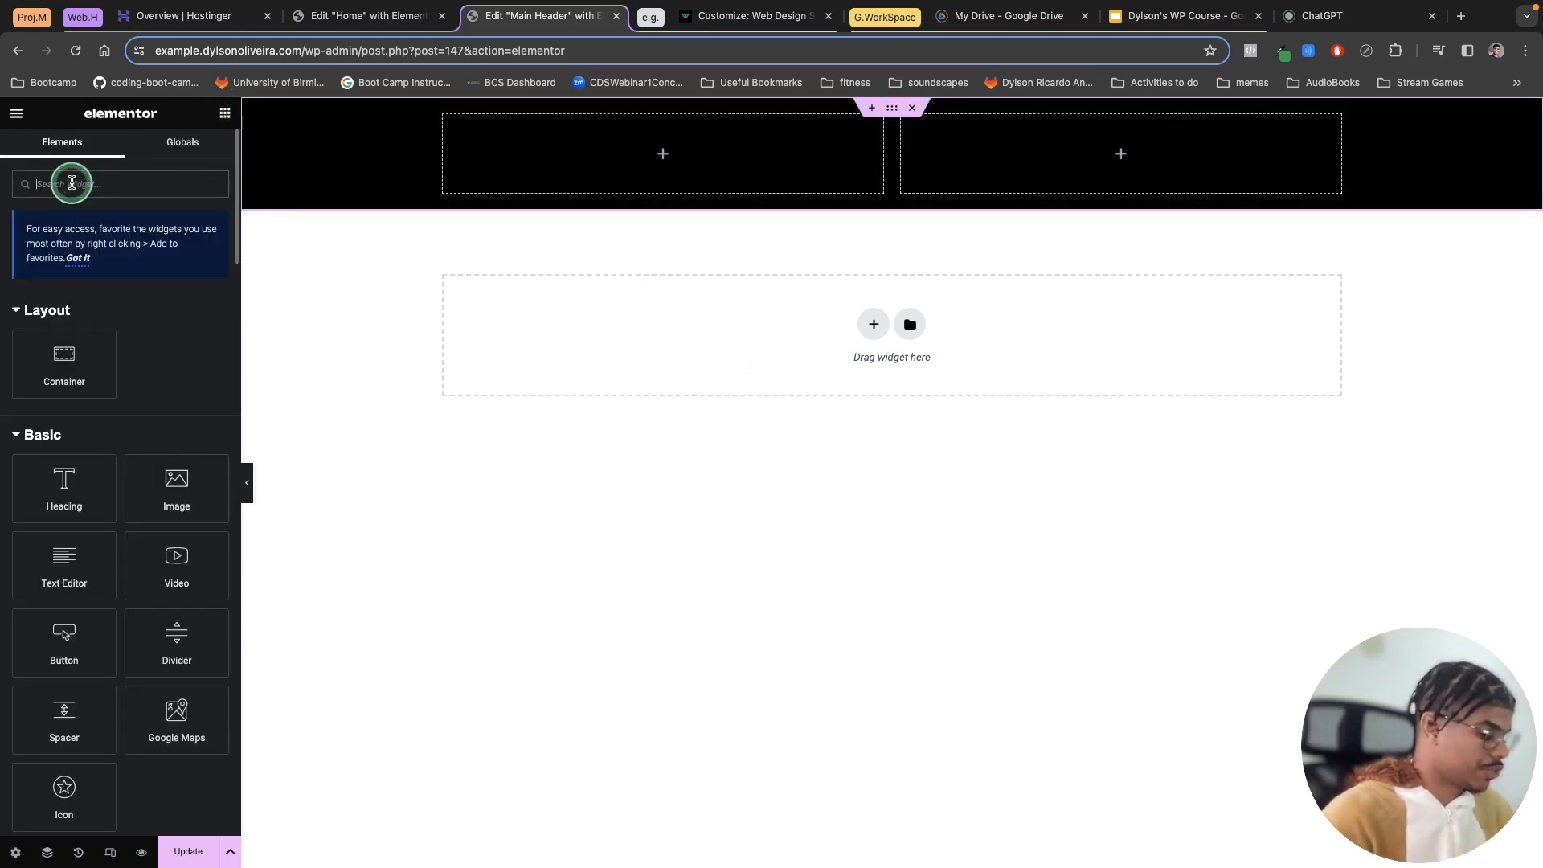
pyautogui.write('site l')
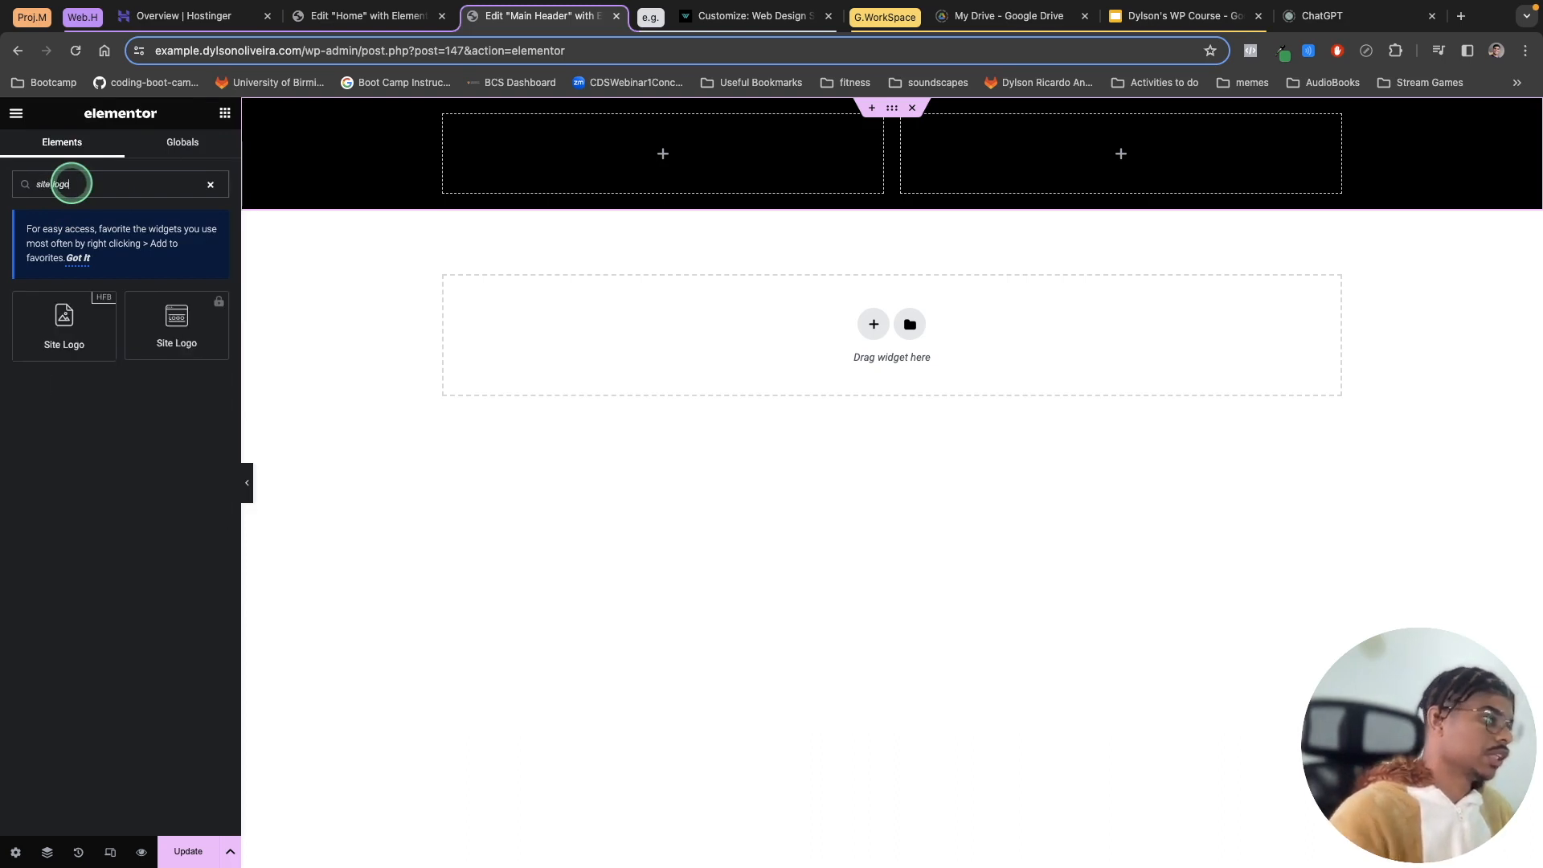
pyautogui.write('ogo')
pyautogui.moveTo(61, 321); pyautogui.dragTo(672, 161)
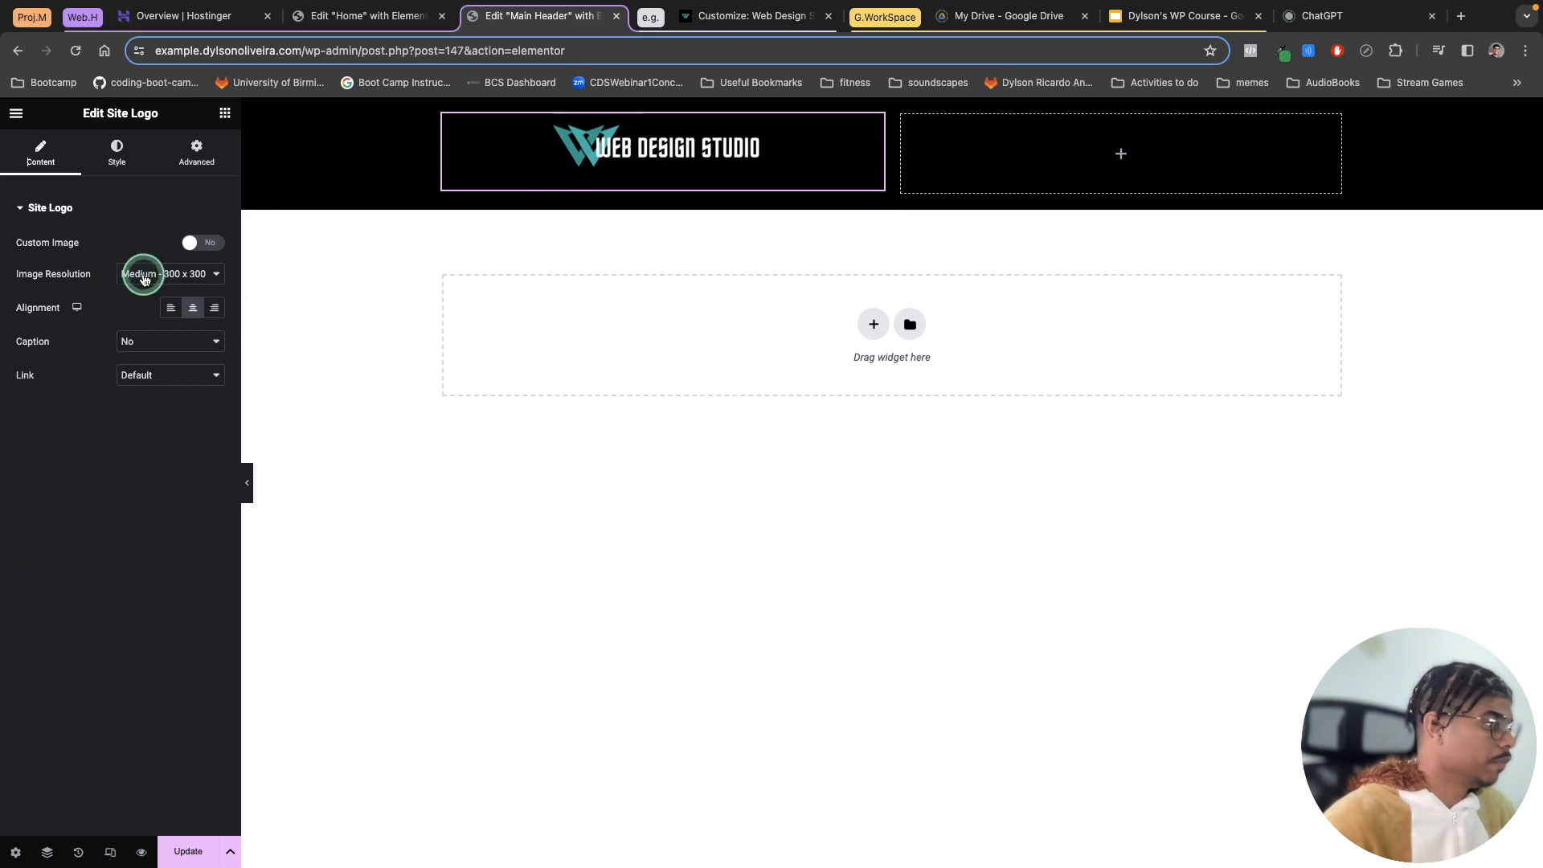
# Step: Set the logo's image resolution to Full and align it to the left
pyautogui.click(138, 273)
pyautogui.click(148, 356)
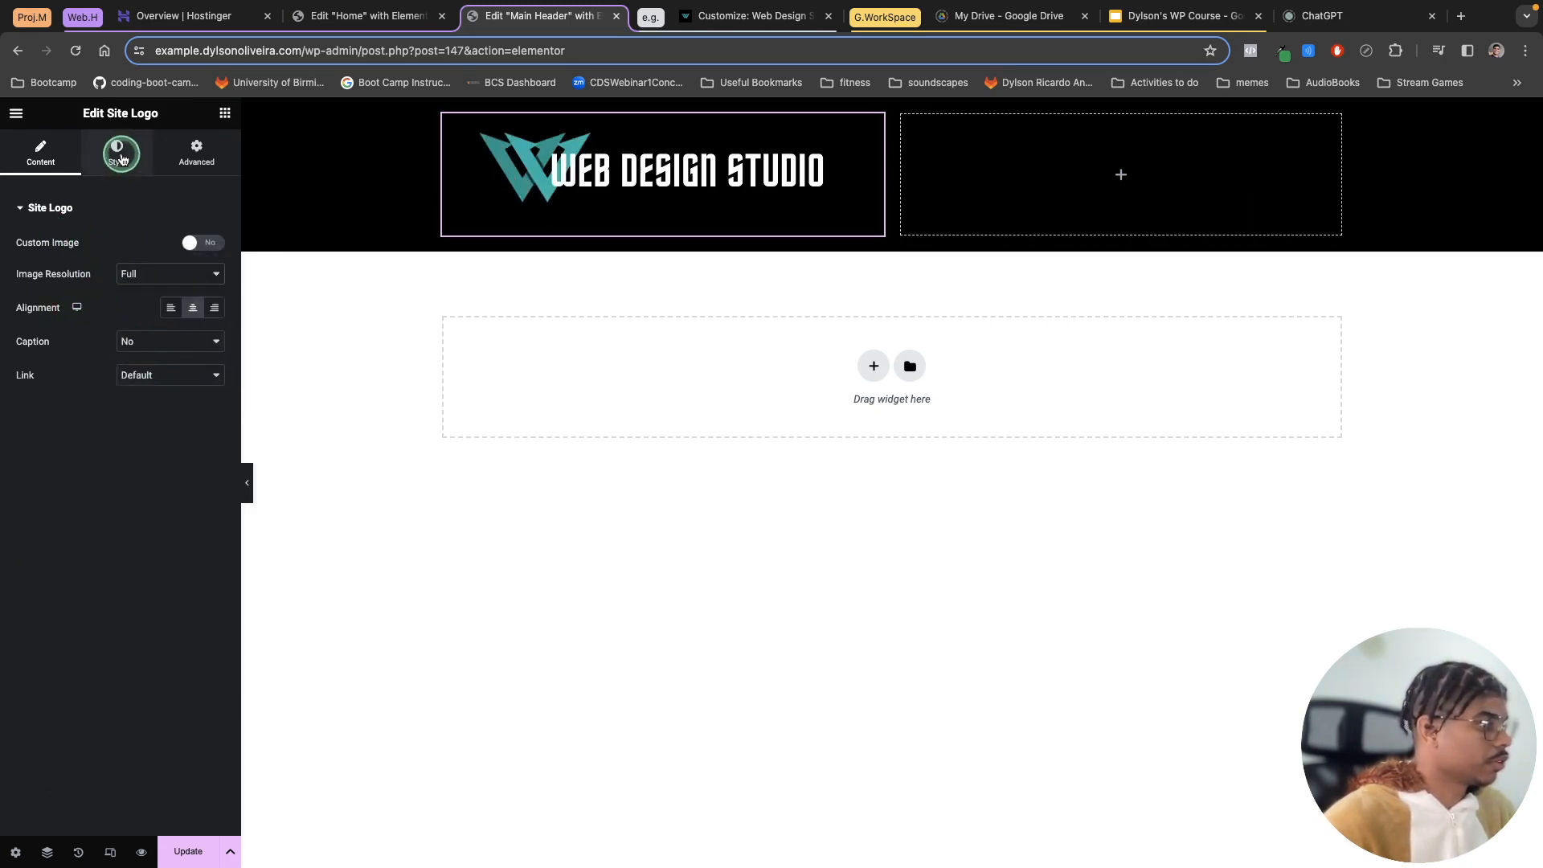
pyautogui.click(117, 153)
pyautogui.click(44, 157)
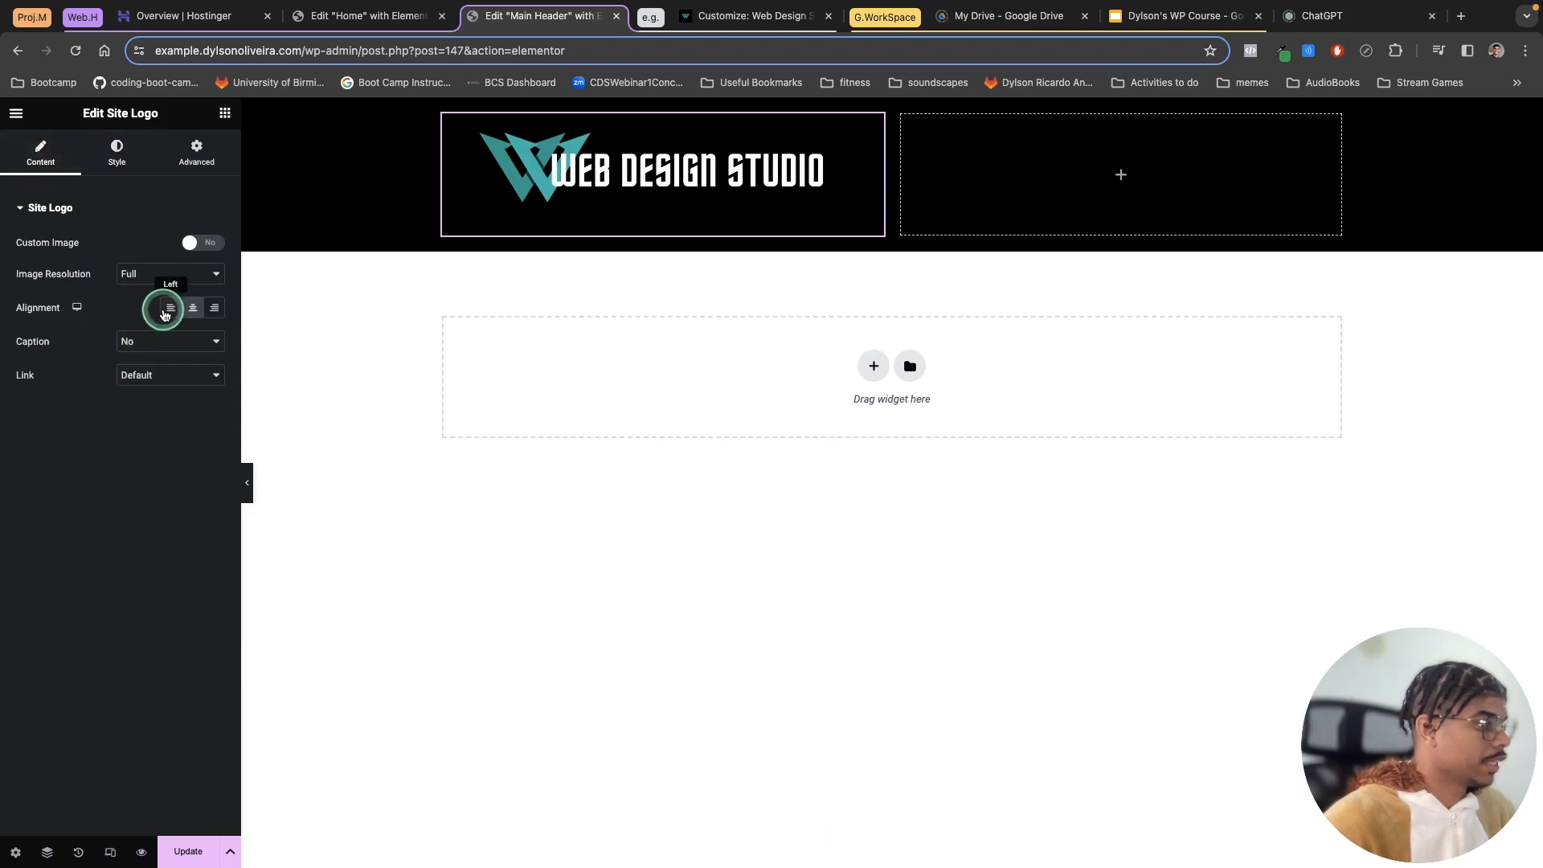
pyautogui.click(167, 310)
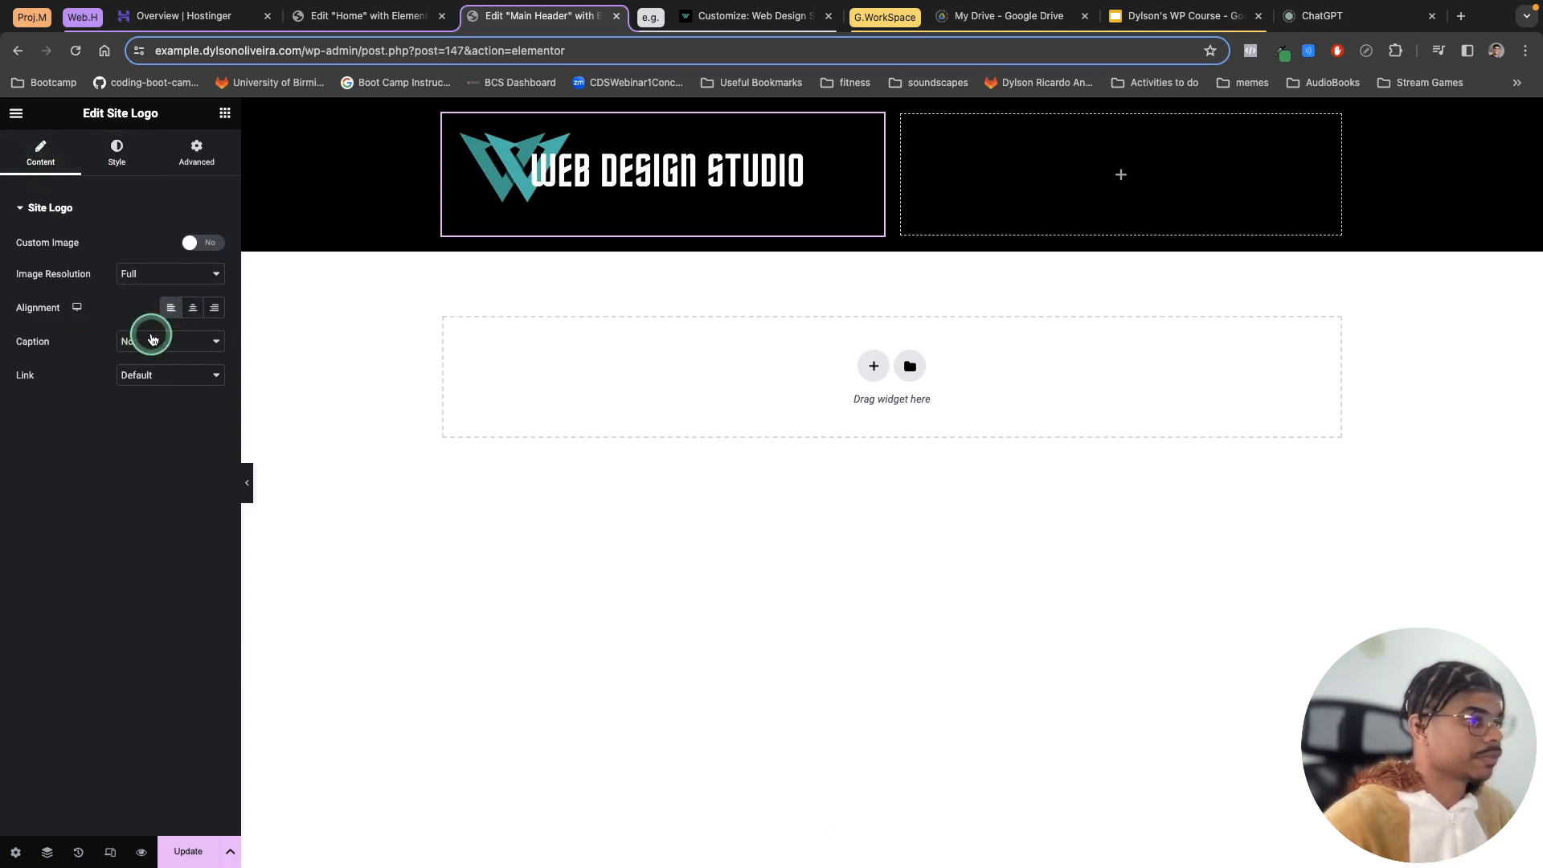
# Step: Set the site logo's max width to 50%
pyautogui.click(115, 154)
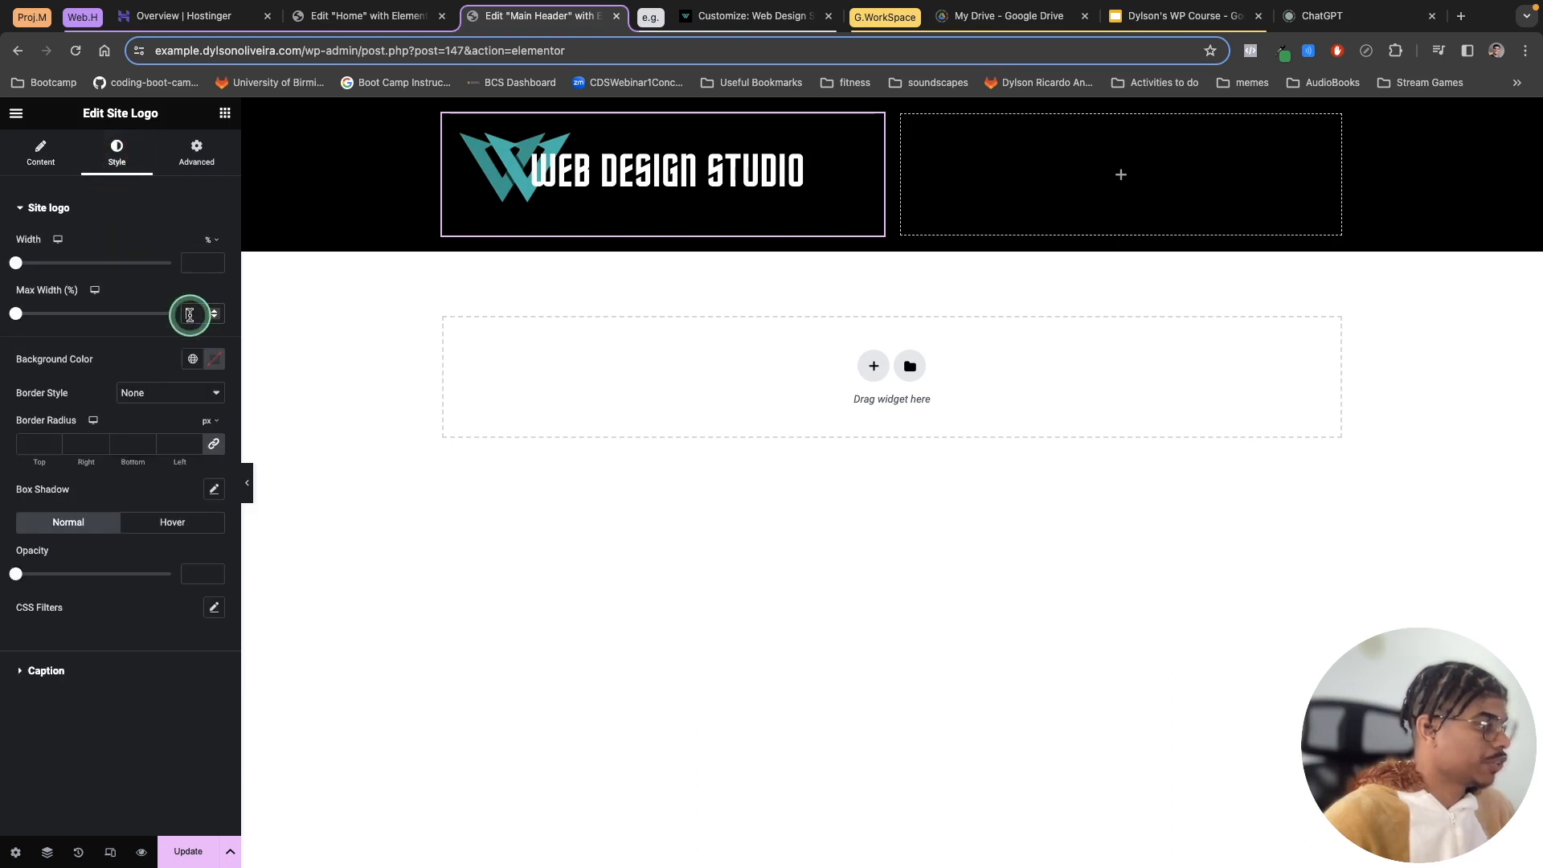
pyautogui.click(185, 306)
pyautogui.write('50')
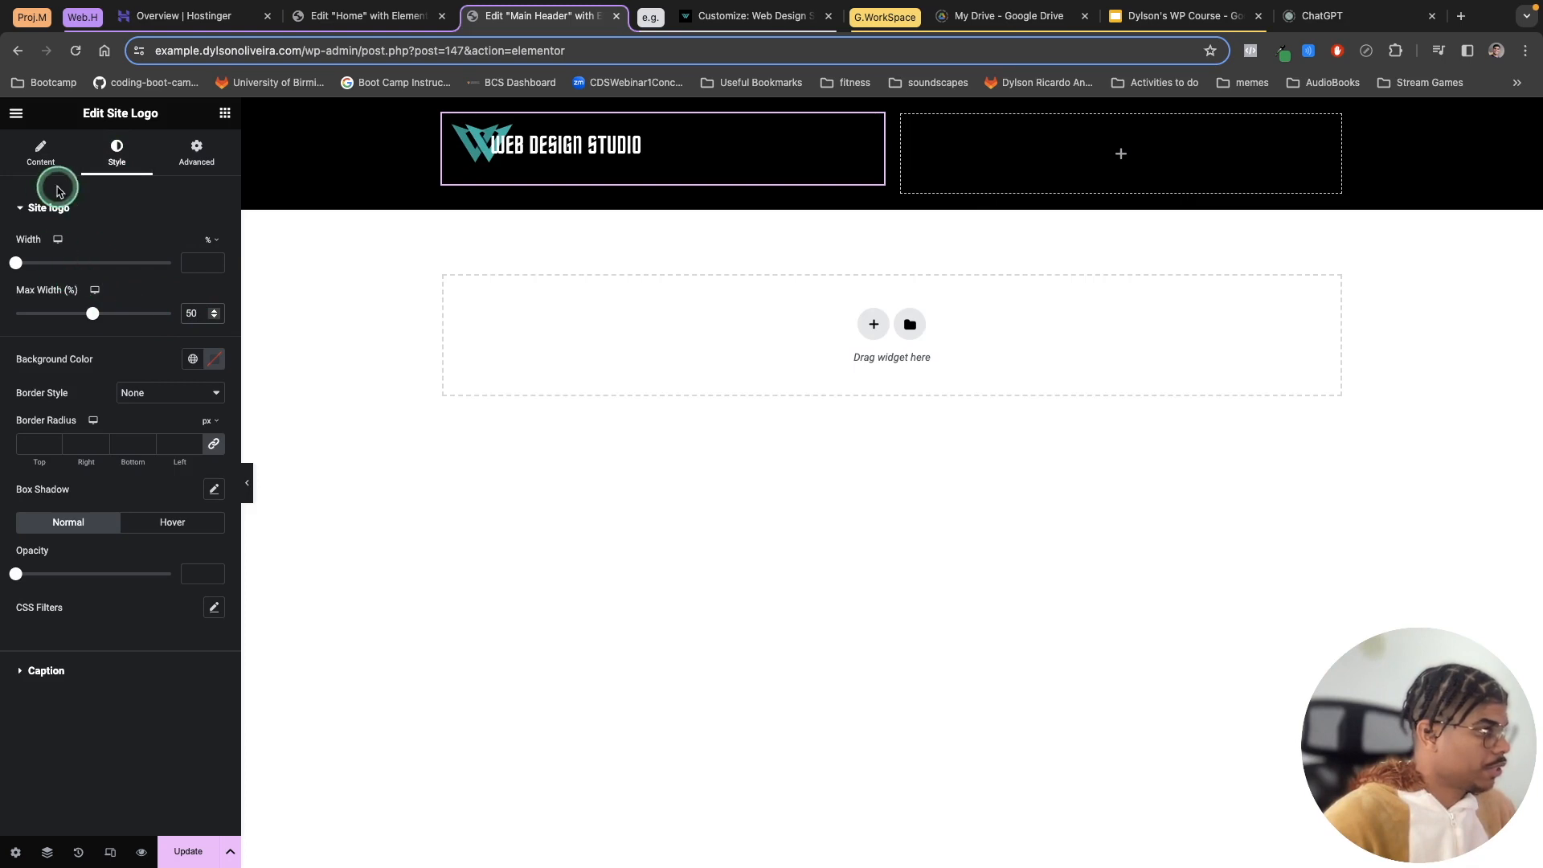
# Step: Review the site logo's content, style and advanced settings
pyautogui.click(40, 155)
pyautogui.click(112, 161)
pyautogui.click(201, 160)
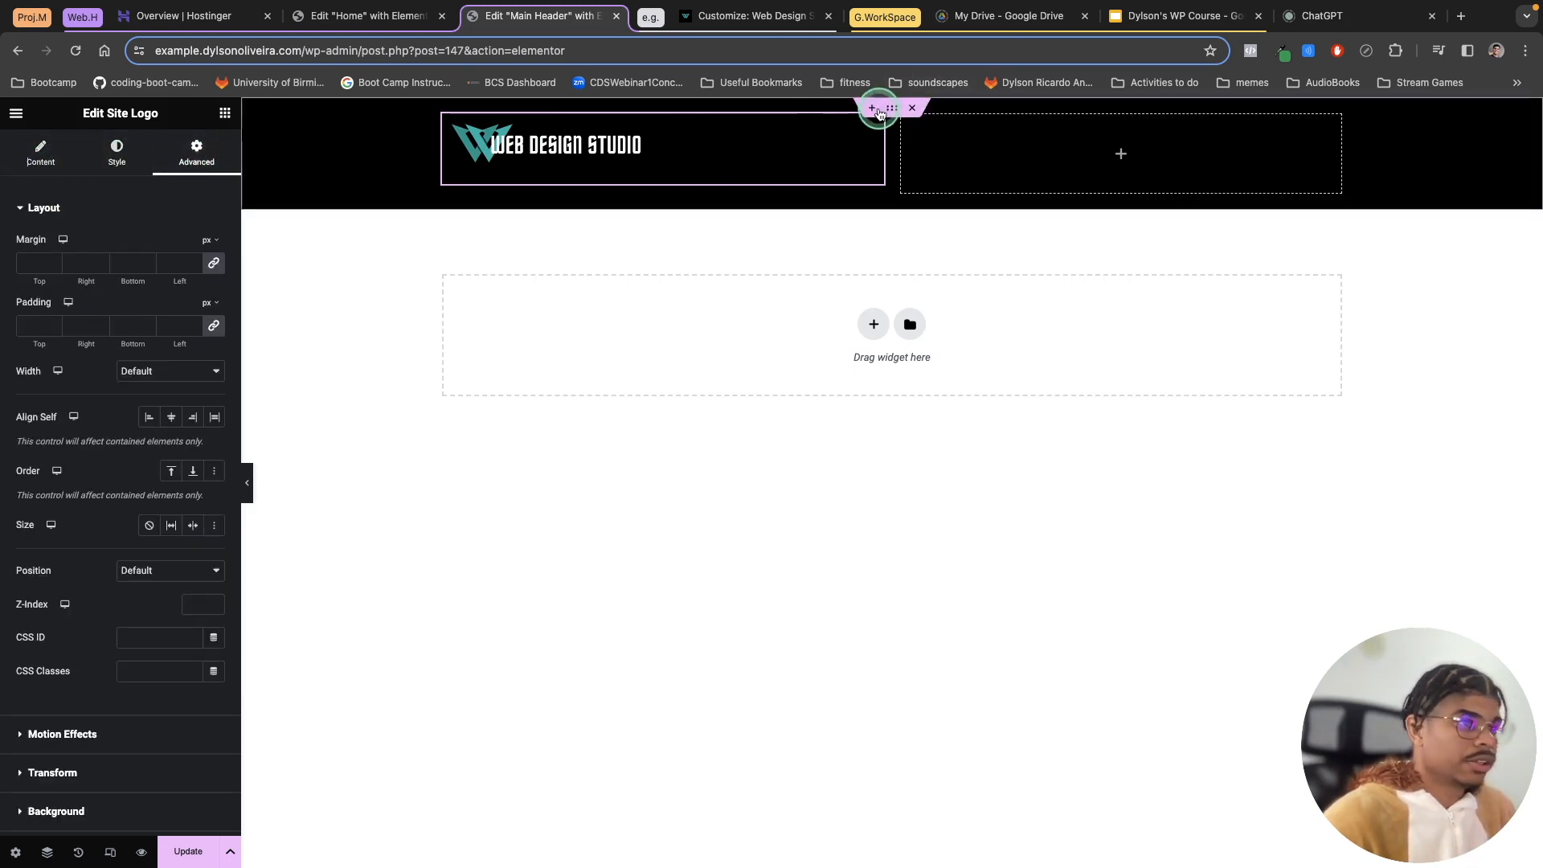
# Step: Add a Navigation Menu widget to the header's right column and set it to display the Main Header menu
pyautogui.click(892, 111)
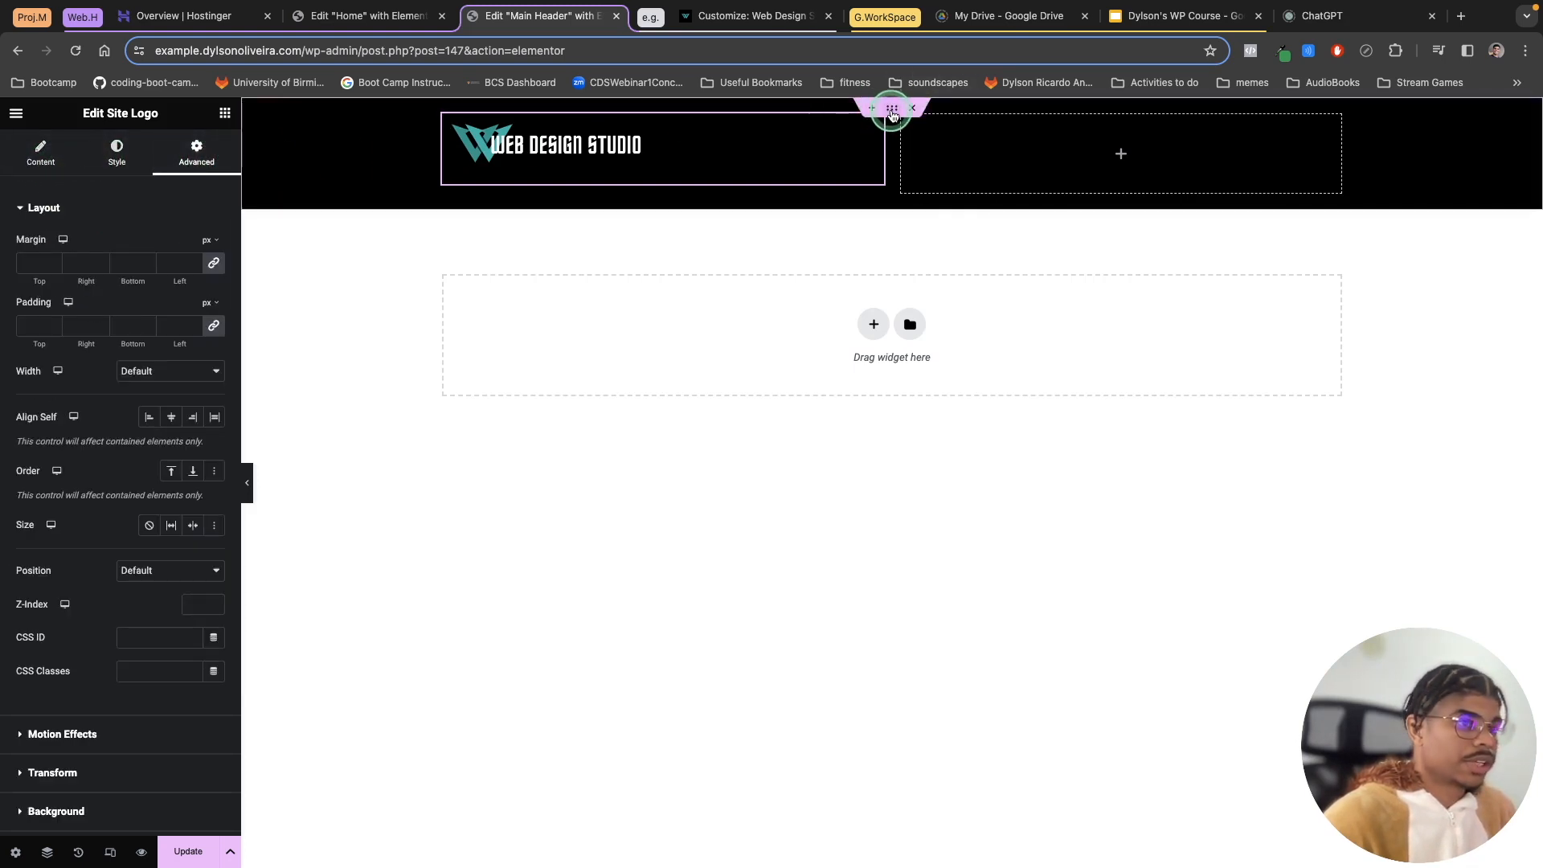
pyautogui.click(225, 114)
pyautogui.click(58, 190)
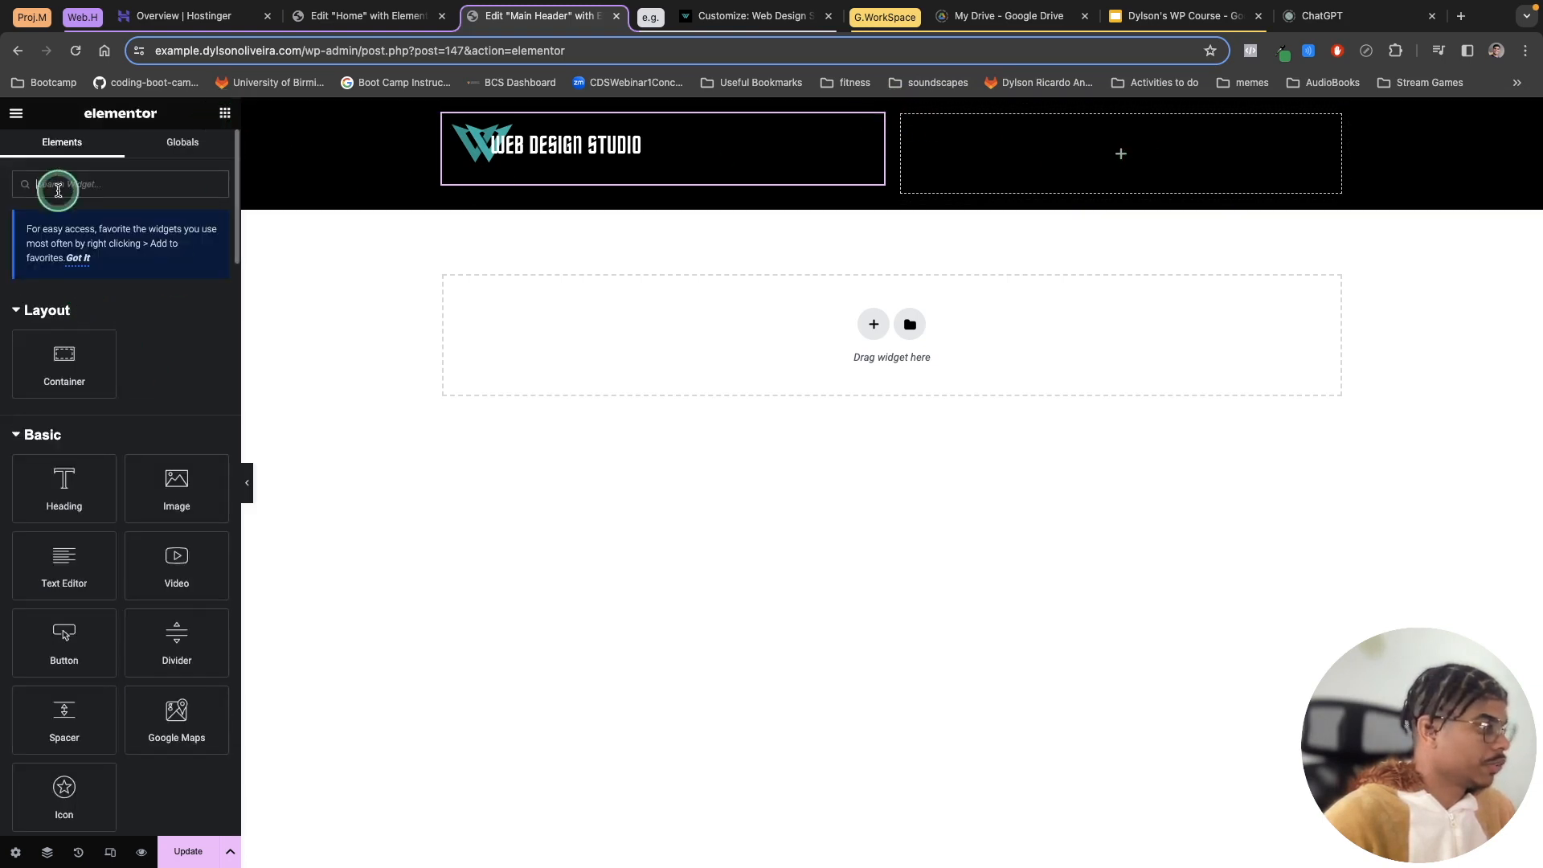
pyautogui.write('nav')
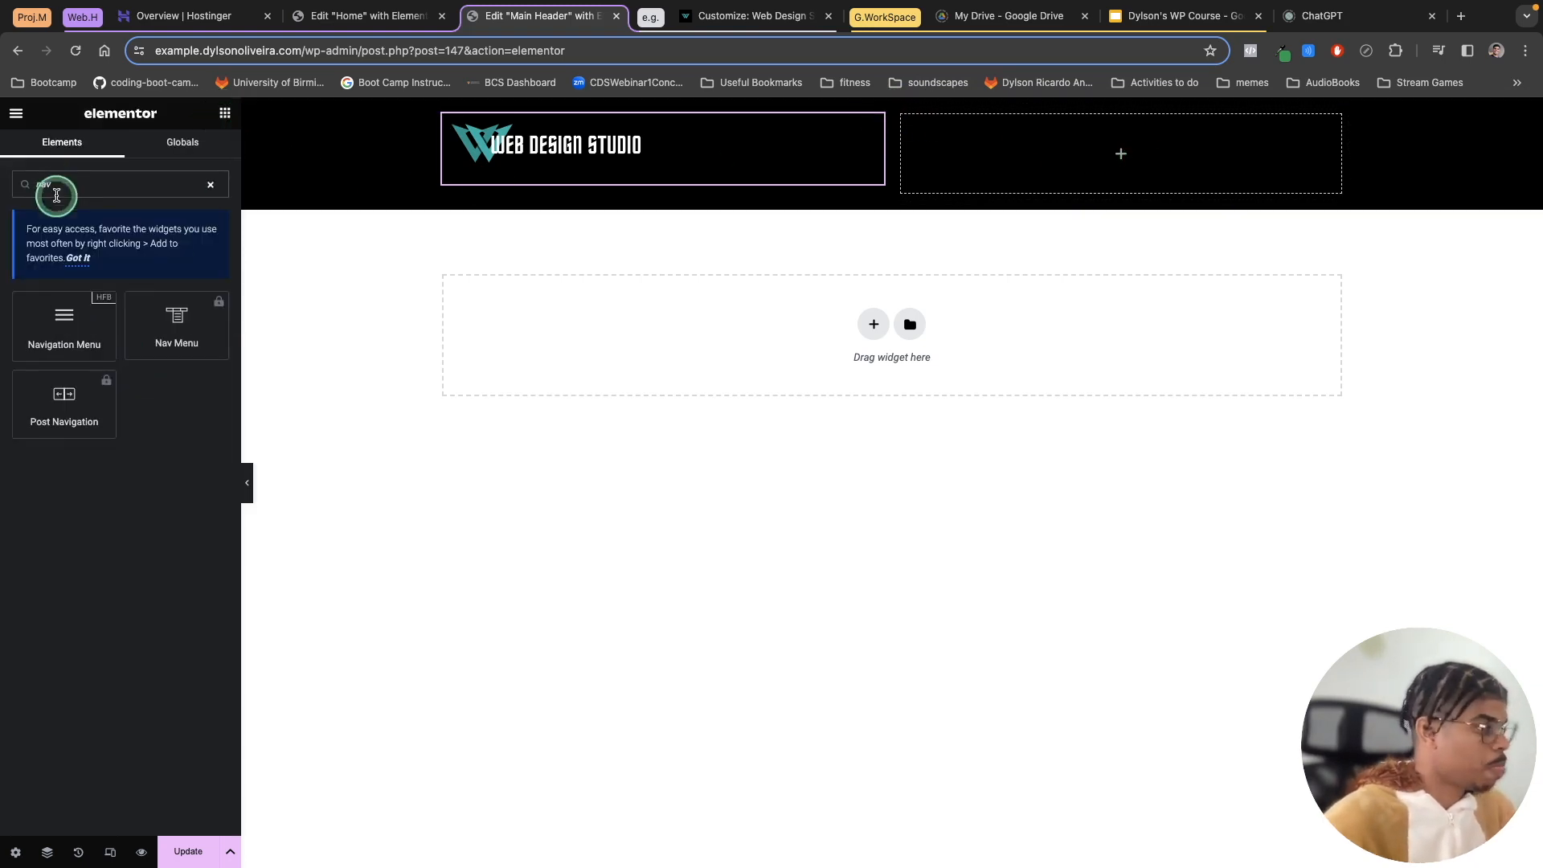
pyautogui.moveTo(64, 321); pyautogui.dragTo(1088, 172)
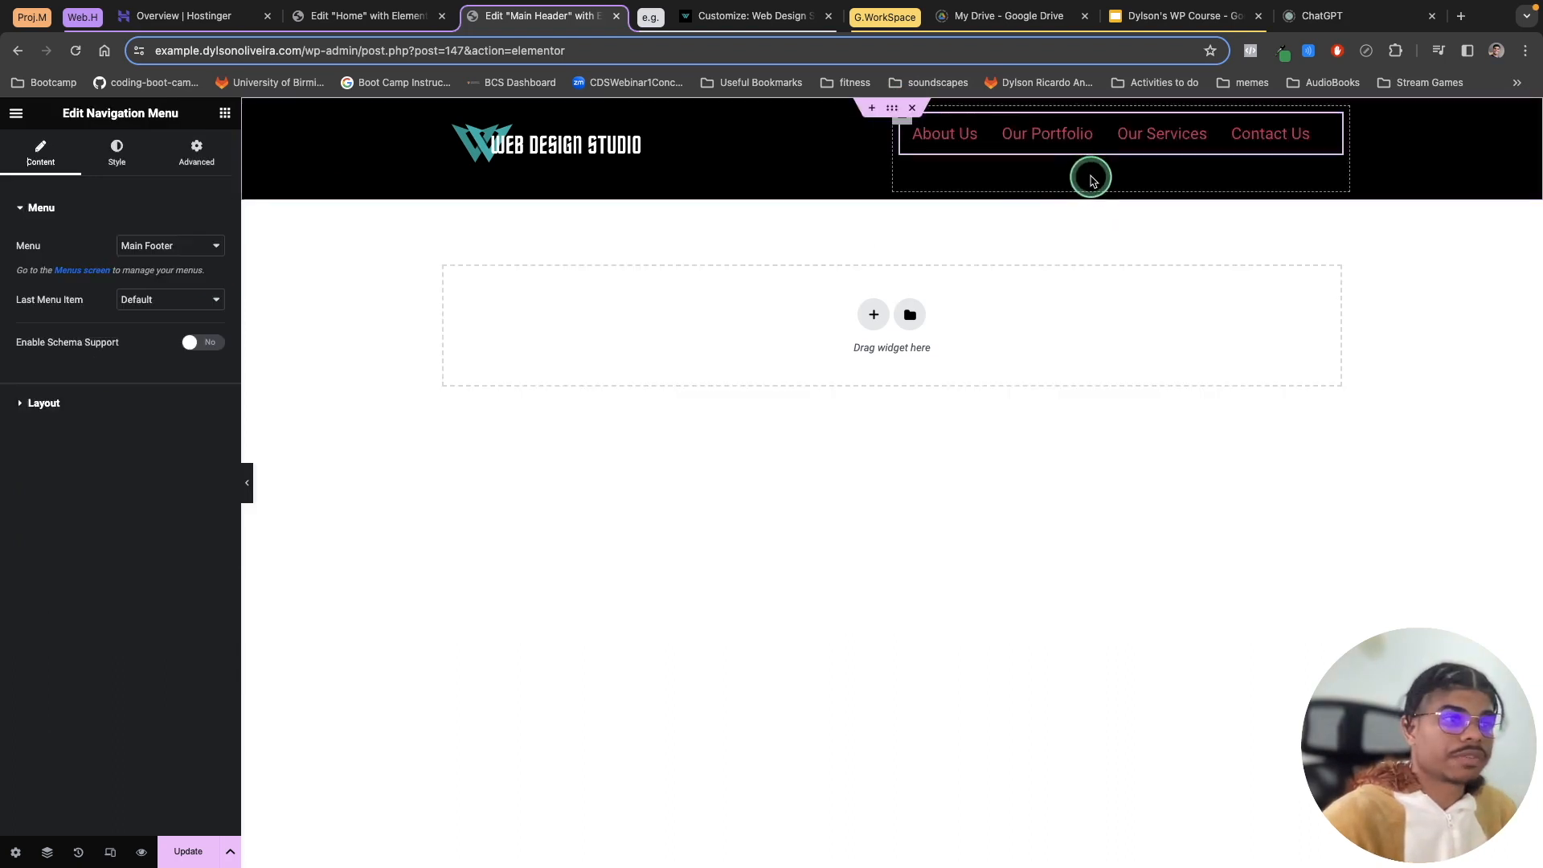
pyautogui.click(179, 249)
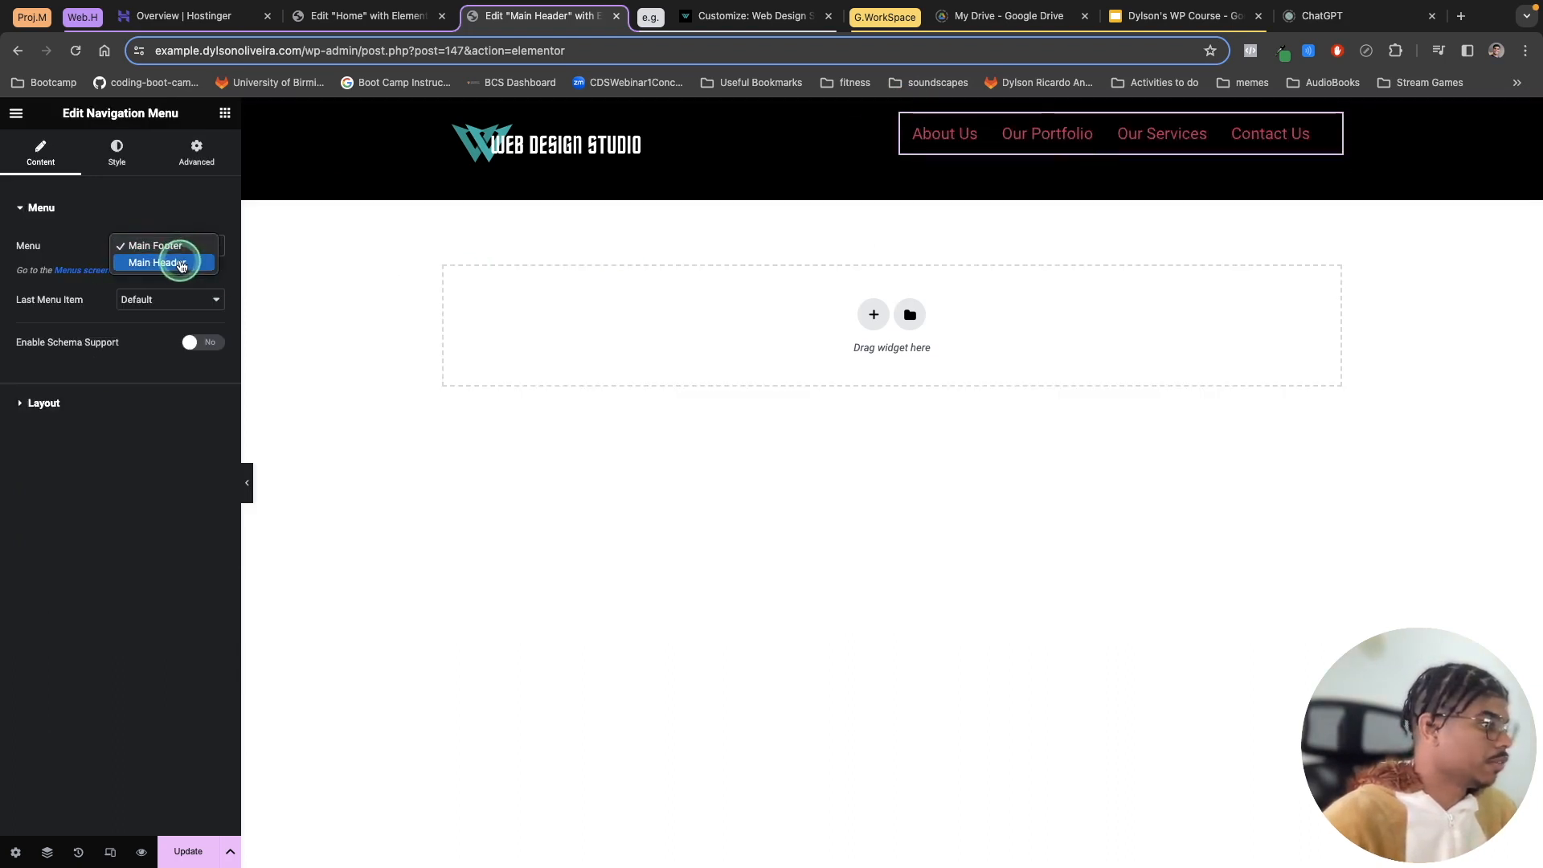
pyautogui.click(180, 262)
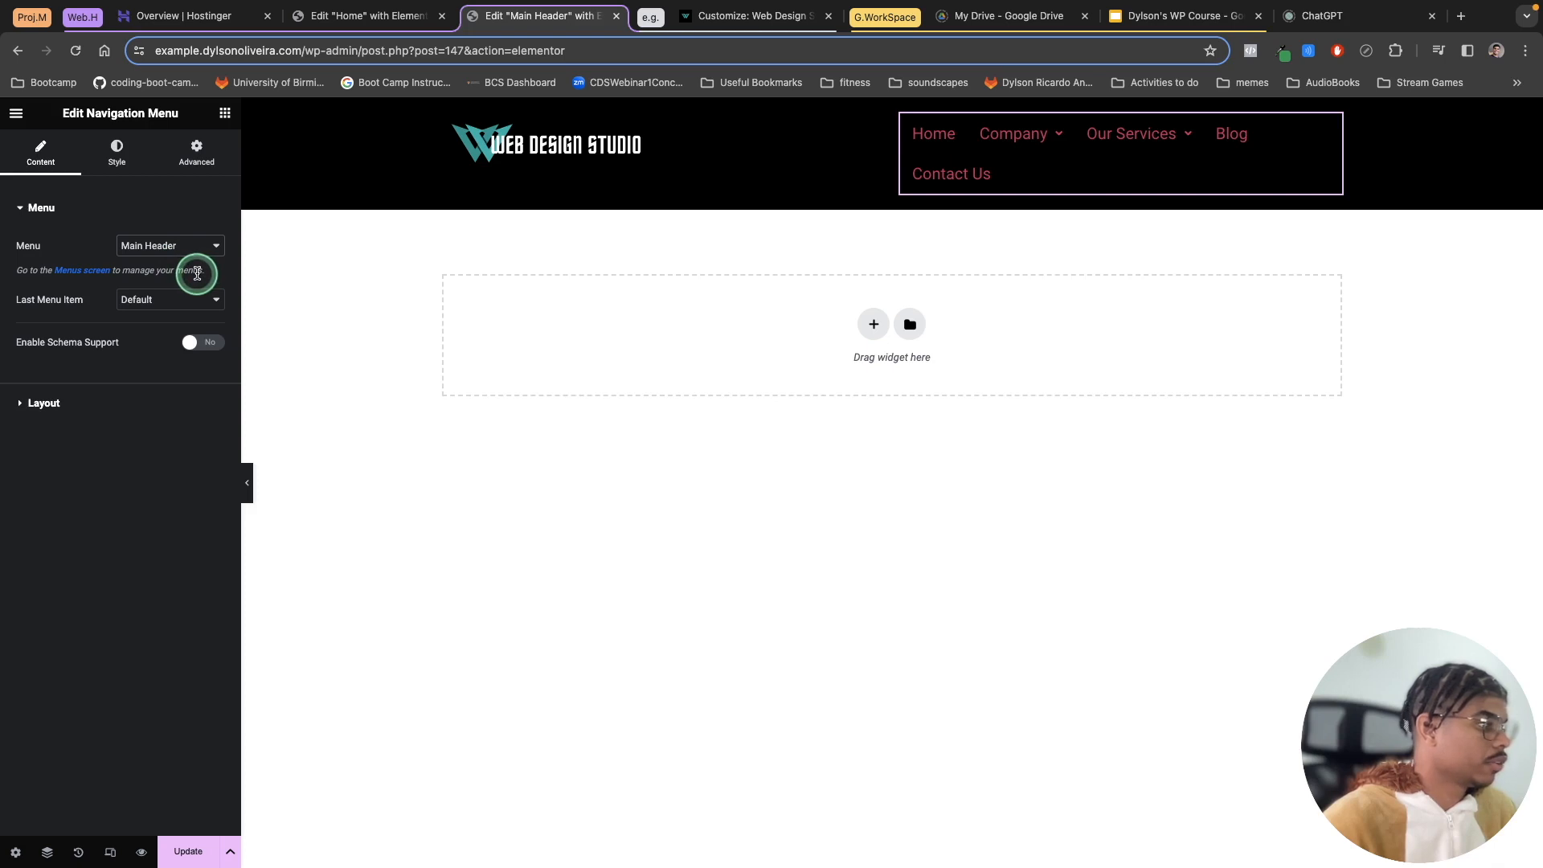
# Step: Align the navigation menu to the right and set its submenu icon to Plus Sign
pyautogui.click(44, 402)
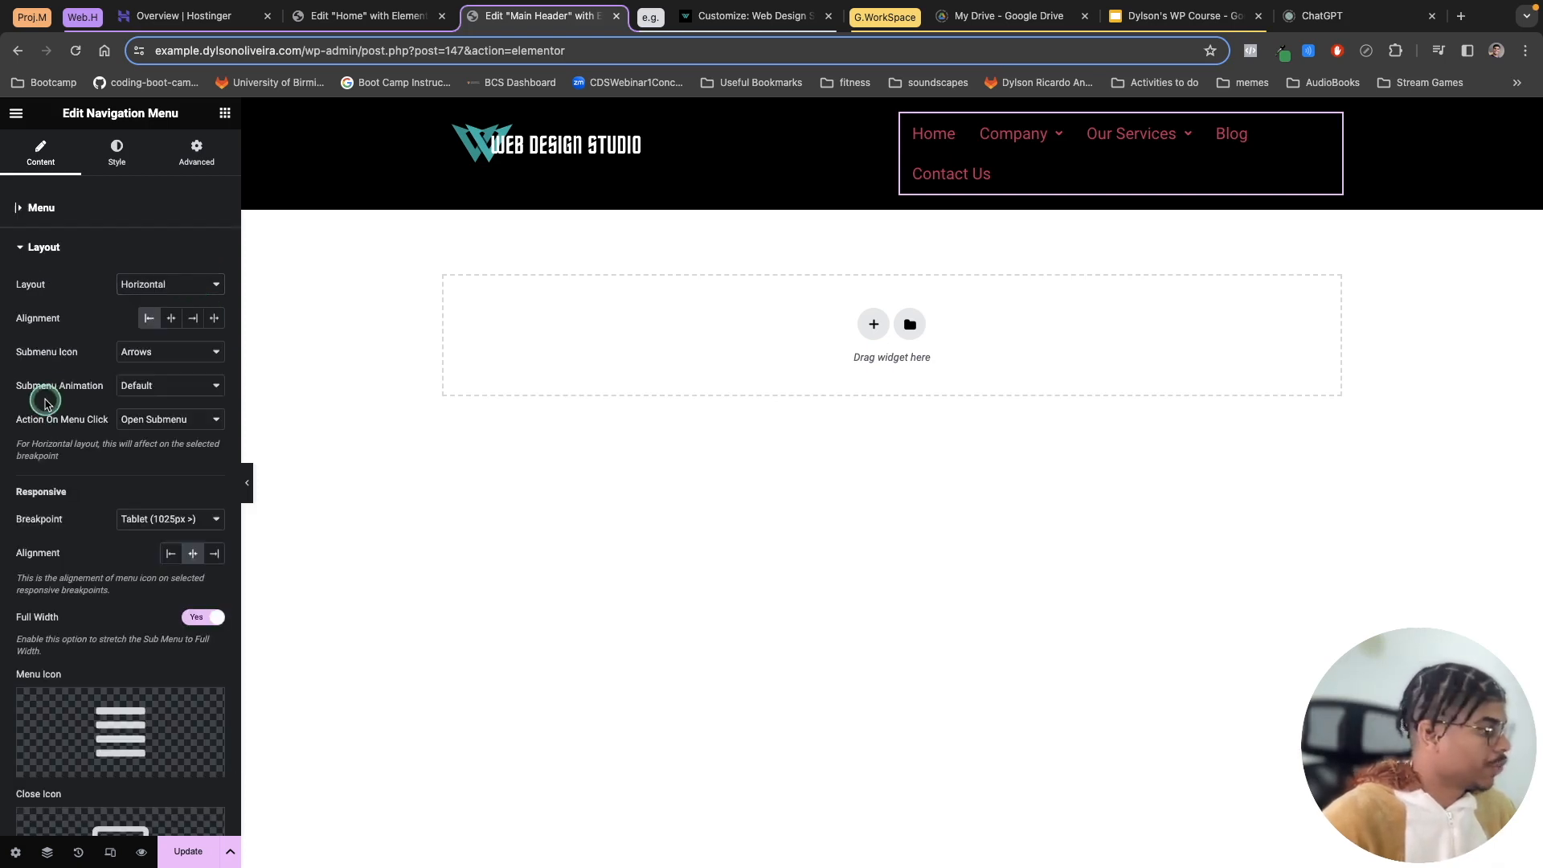
pyautogui.click(195, 320)
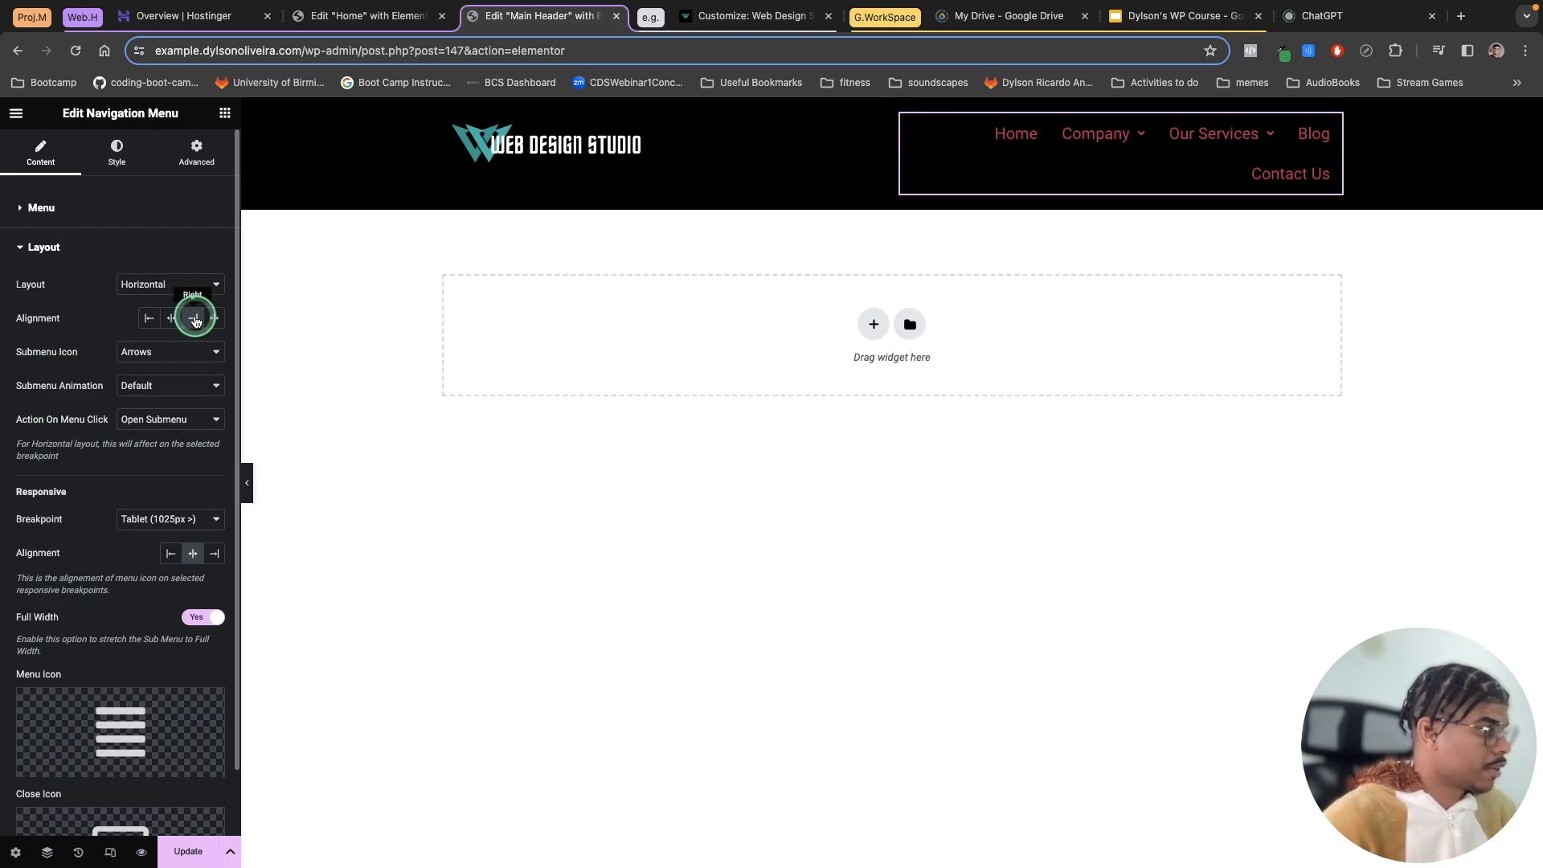
pyautogui.click(181, 356)
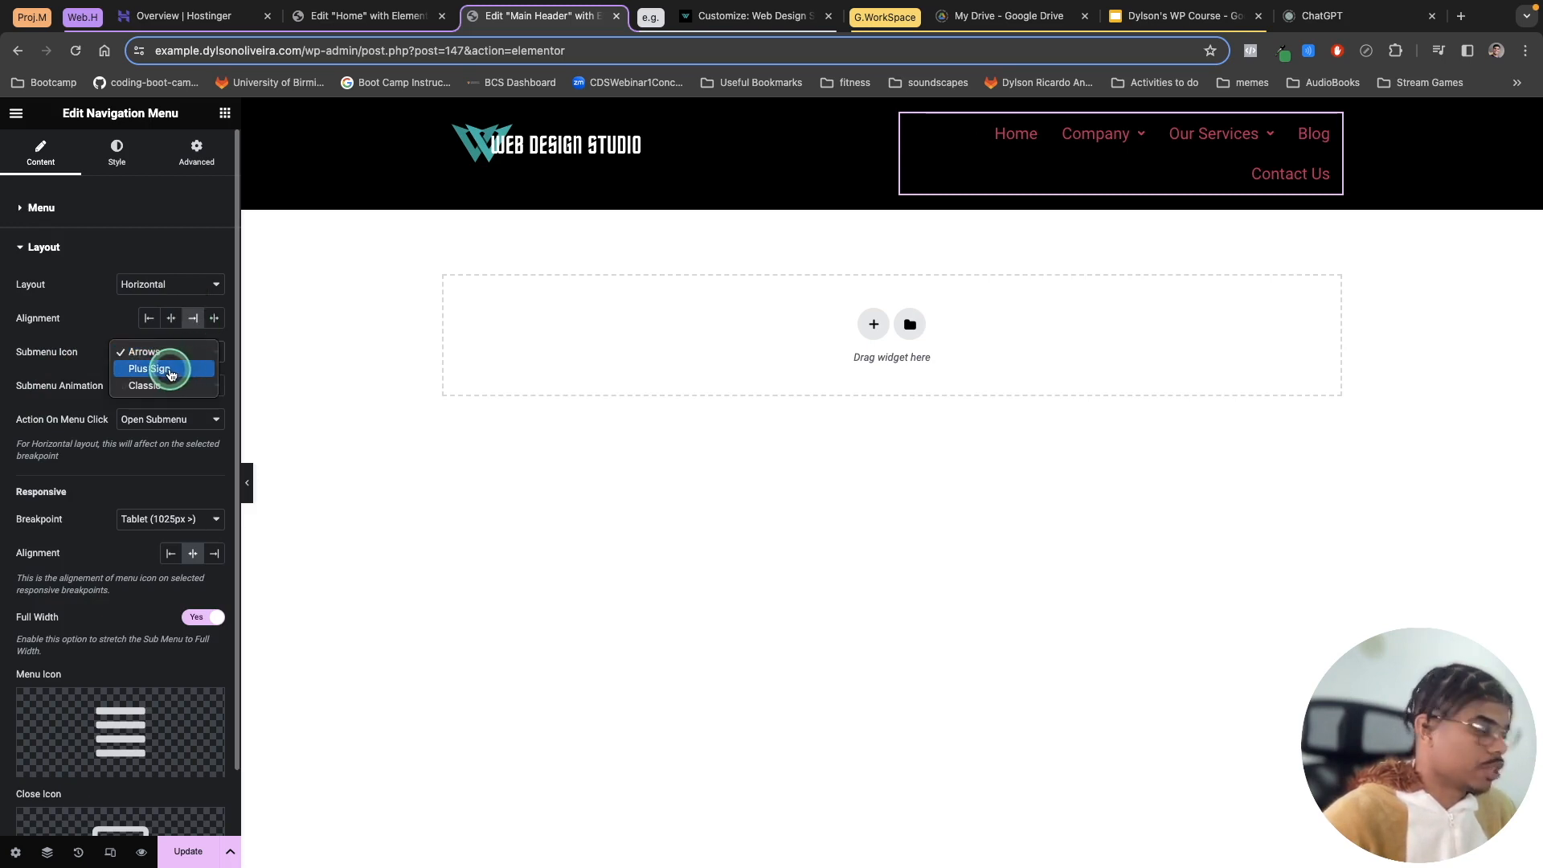
pyautogui.click(150, 369)
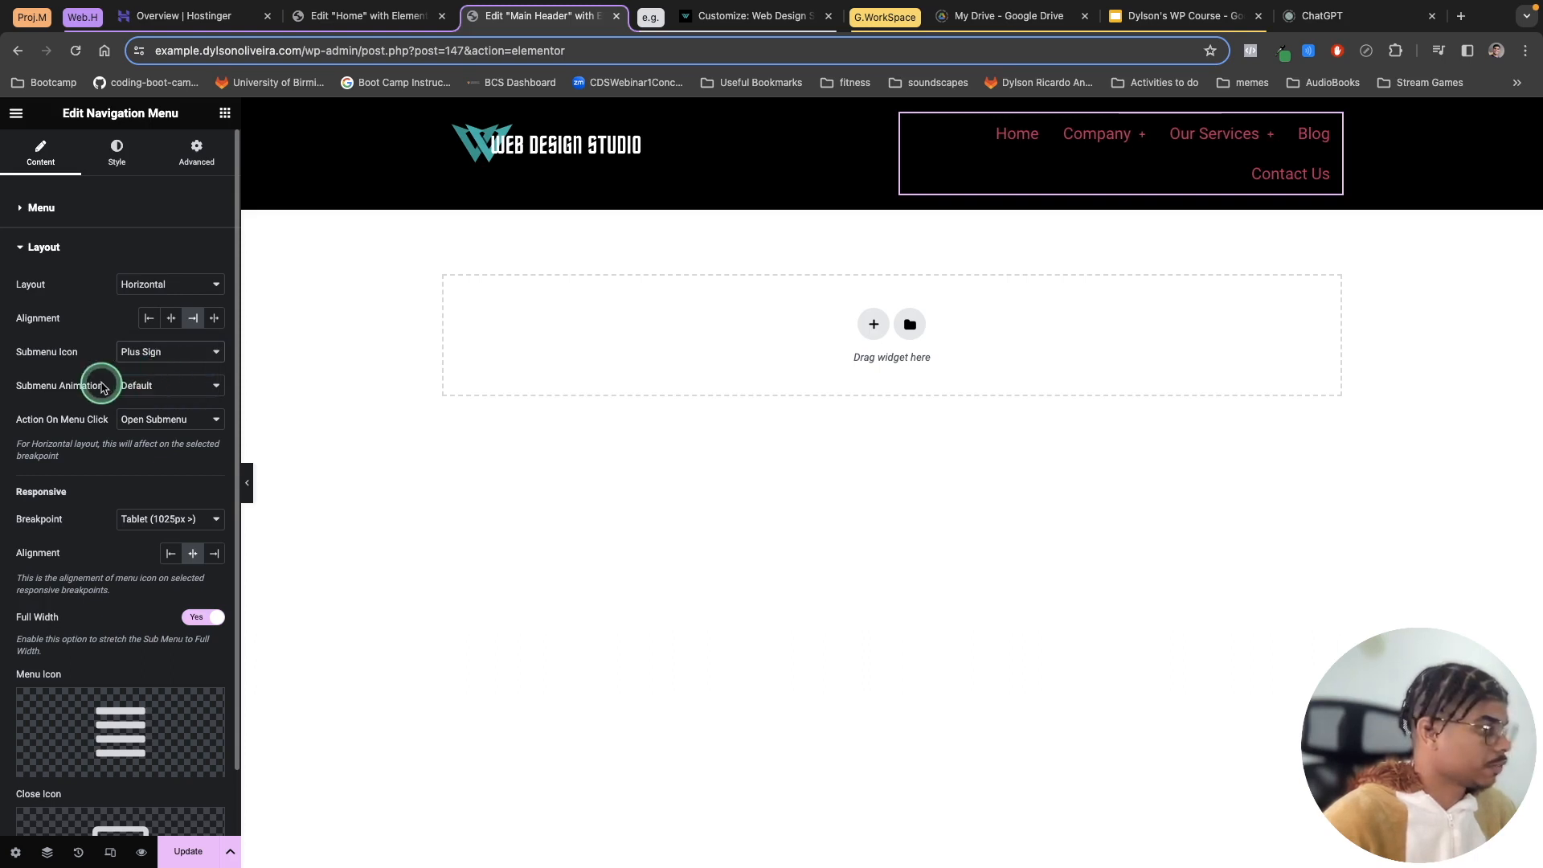
# Step: Set the main menu's normal text colour to the white global colour
pyautogui.click(115, 162)
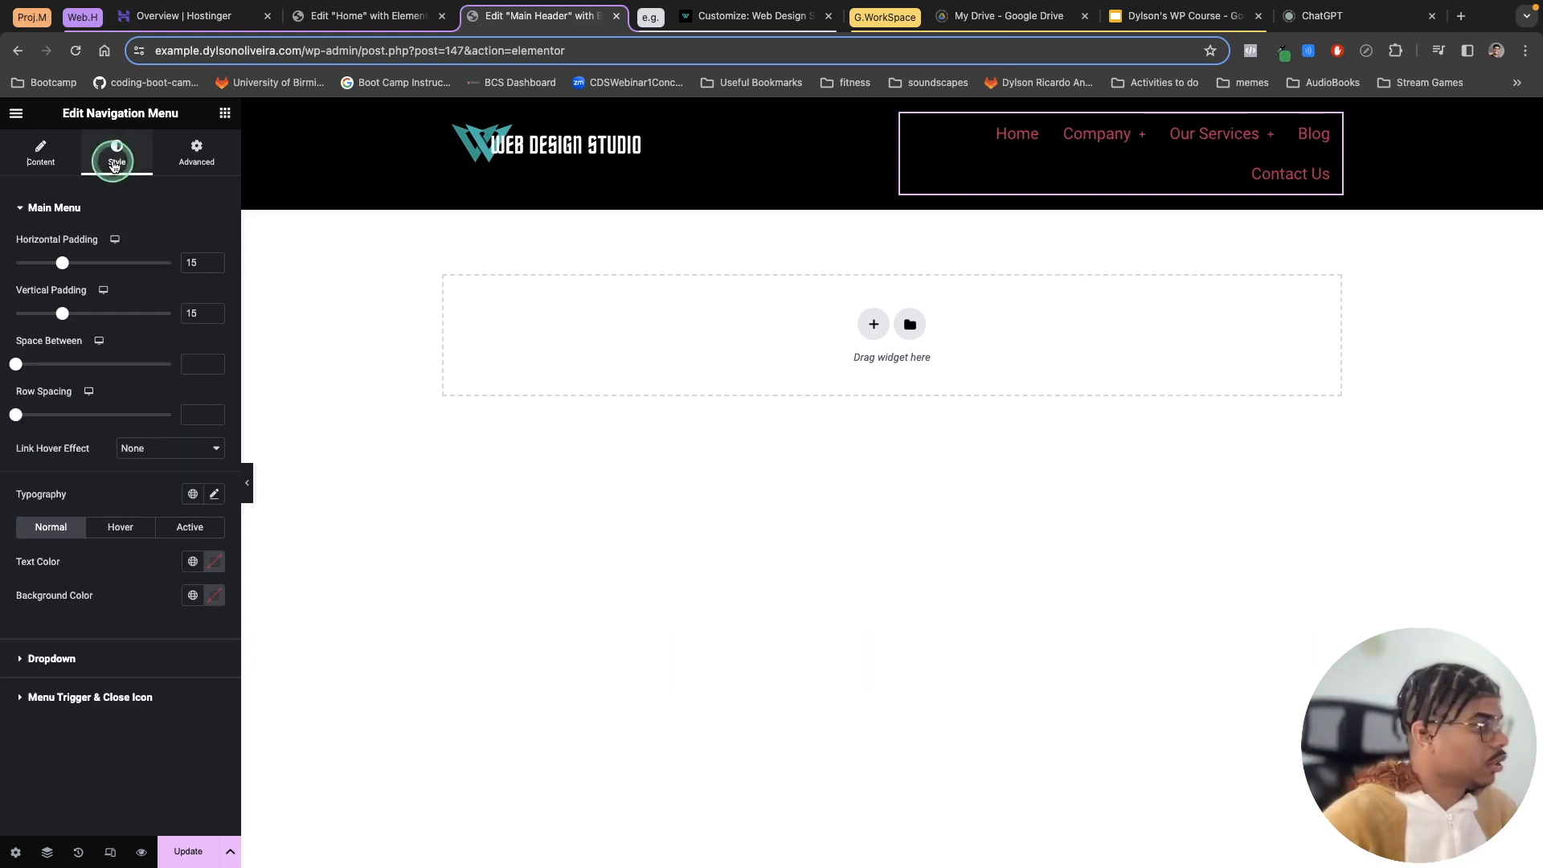
pyautogui.click(192, 564)
pyautogui.click(86, 700)
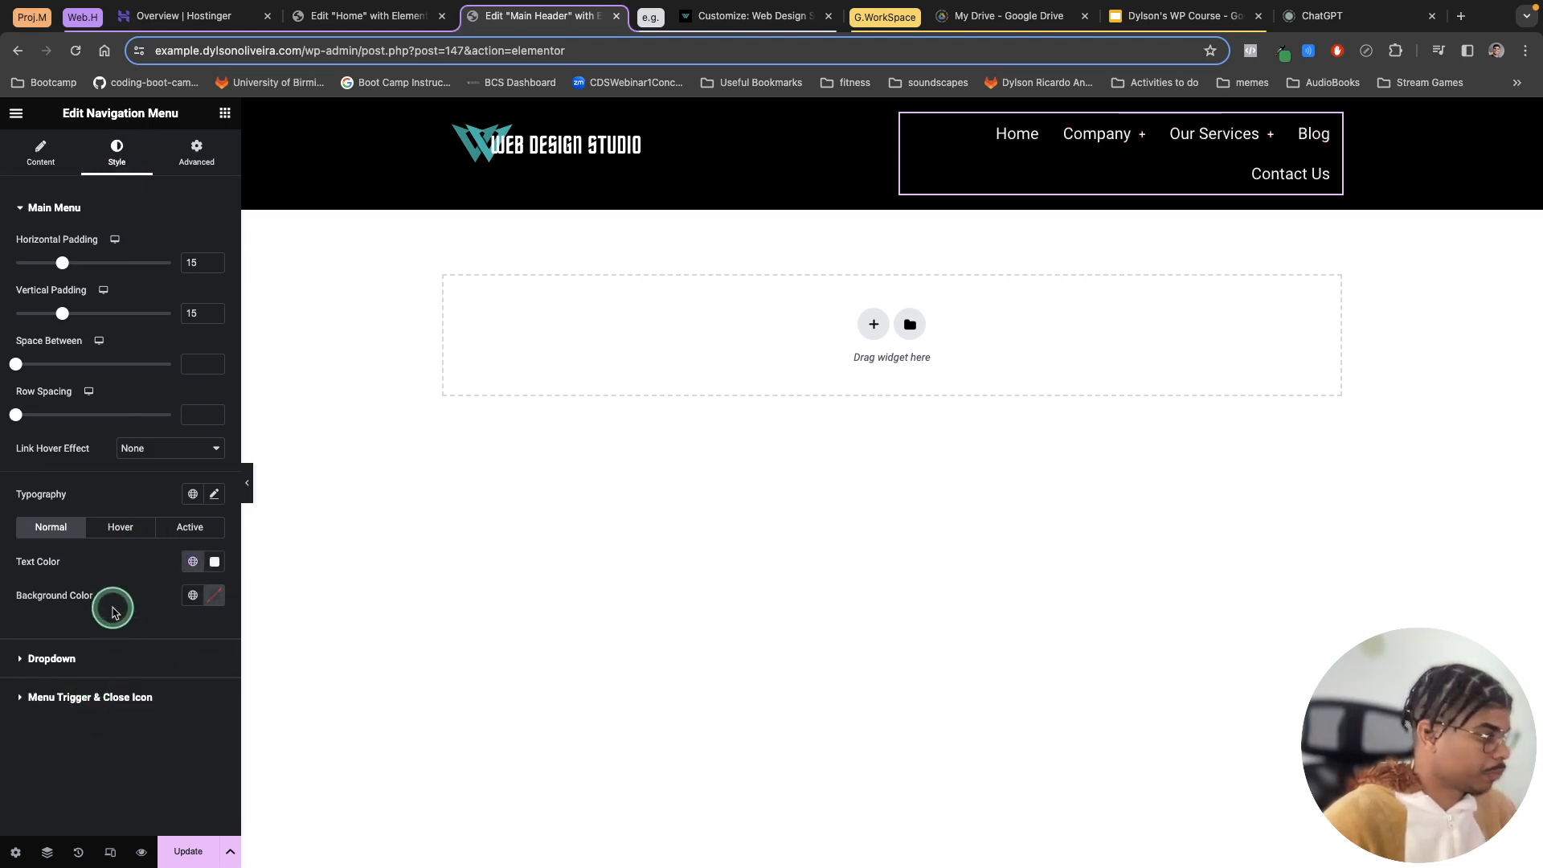
# Step: Apply the global Text font to the main menu typography
pyautogui.click(213, 496)
pyautogui.click(193, 496)
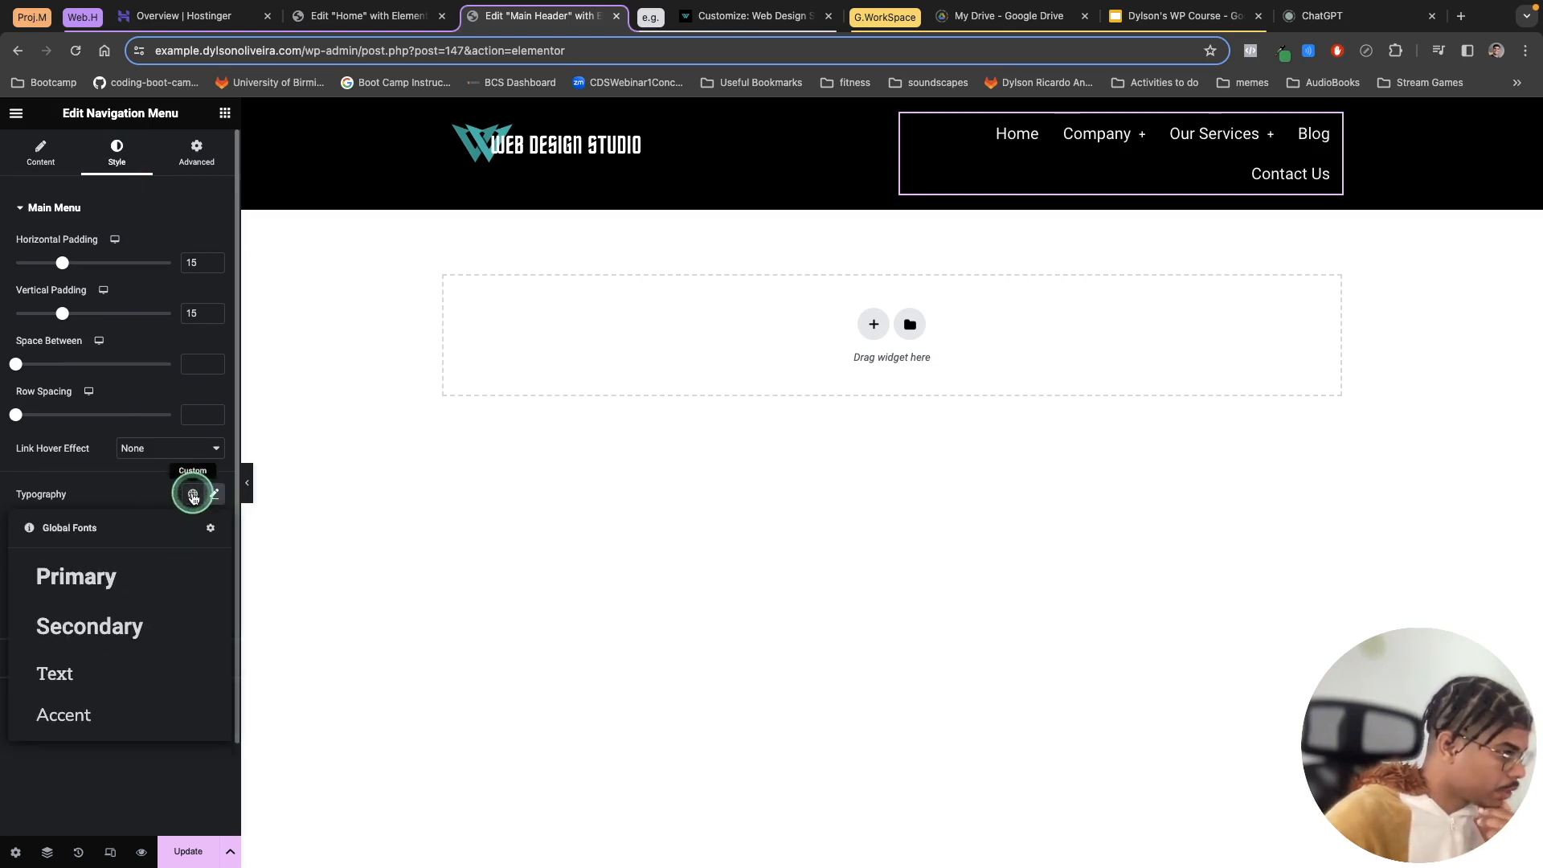
pyautogui.click(133, 673)
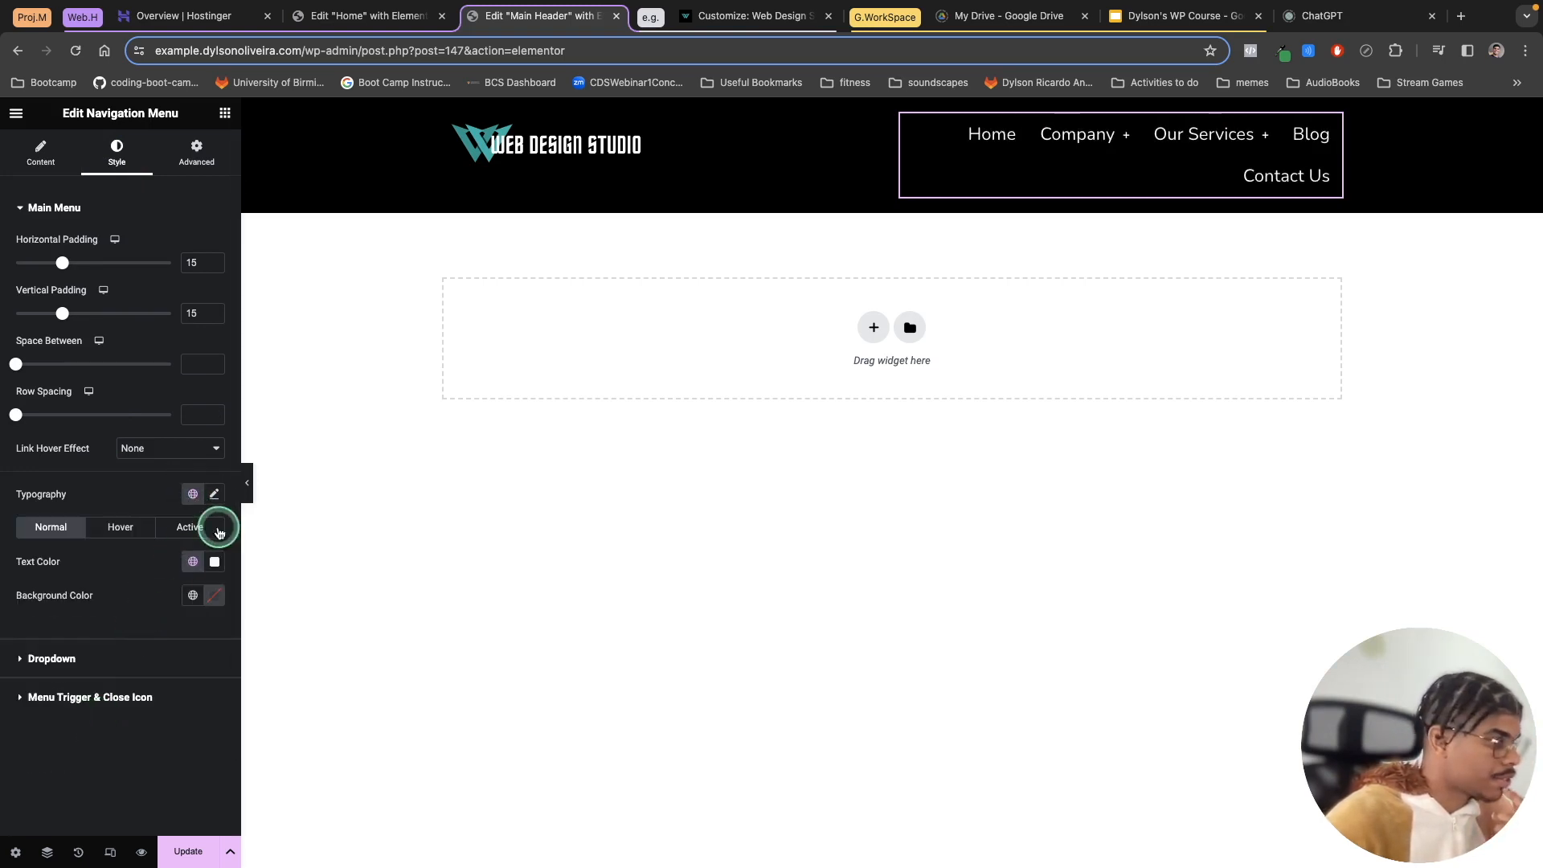
# Step: Set the menu typography weight to 700 (Bold) and size to 23 px, and update the template
pyautogui.click(213, 494)
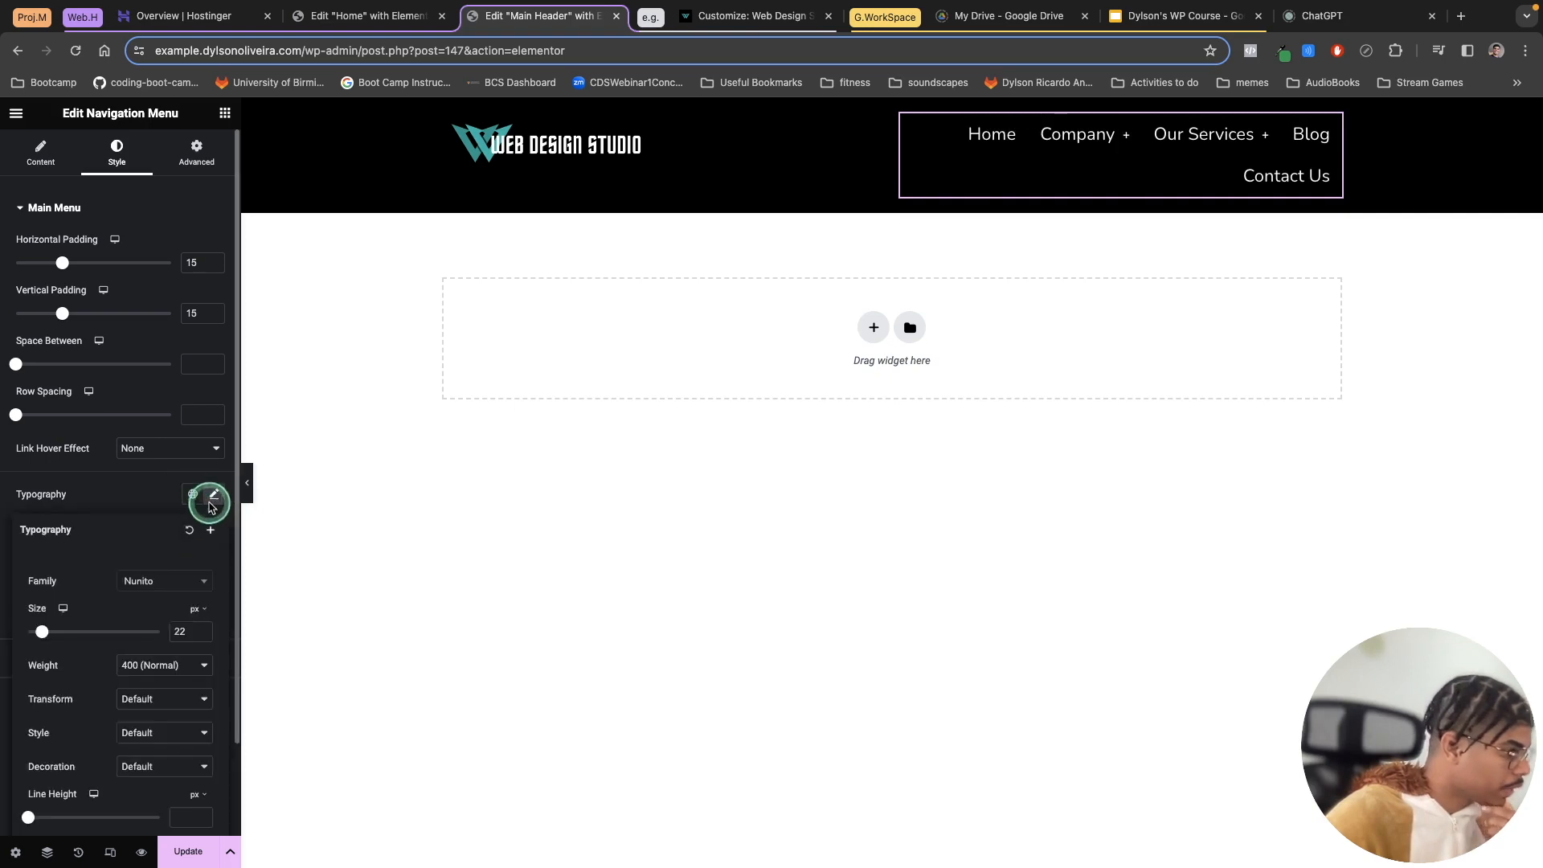
pyautogui.click(161, 667)
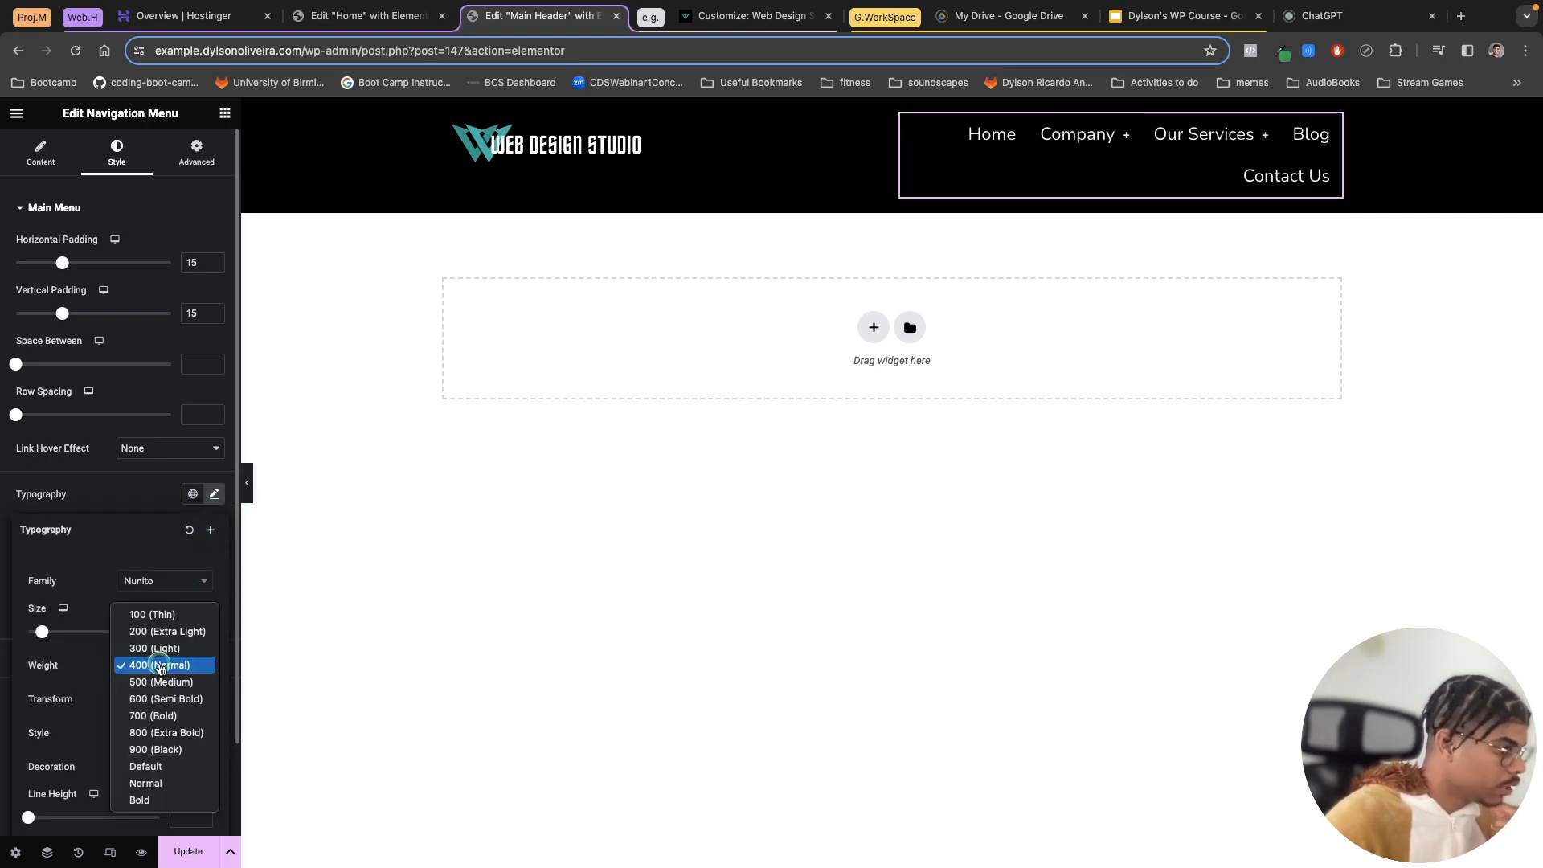
pyautogui.click(157, 716)
pyautogui.click(181, 634)
pyautogui.click(202, 630)
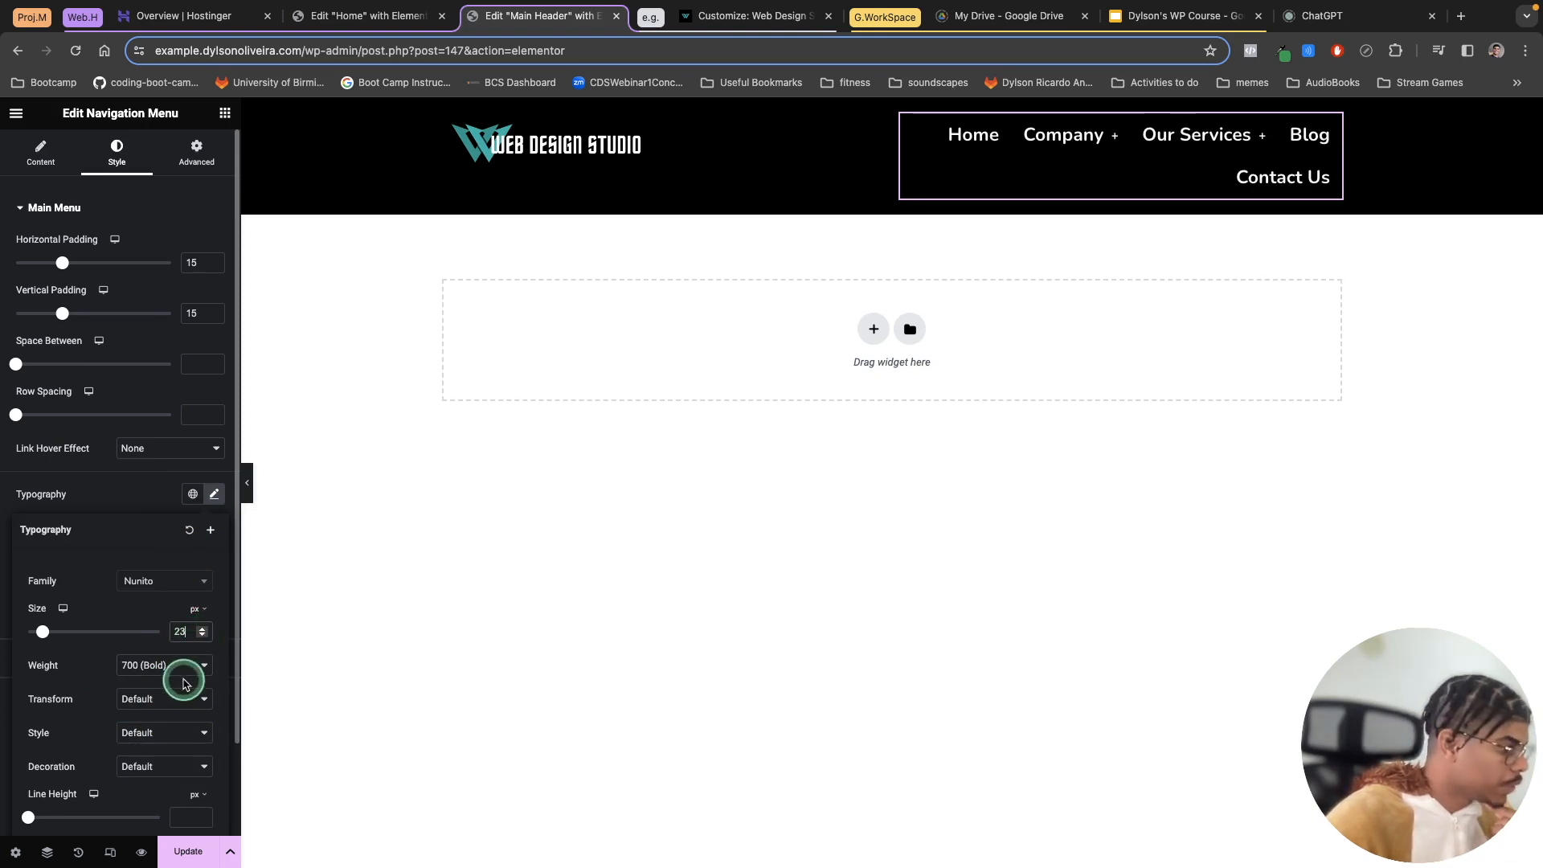
pyautogui.click(189, 853)
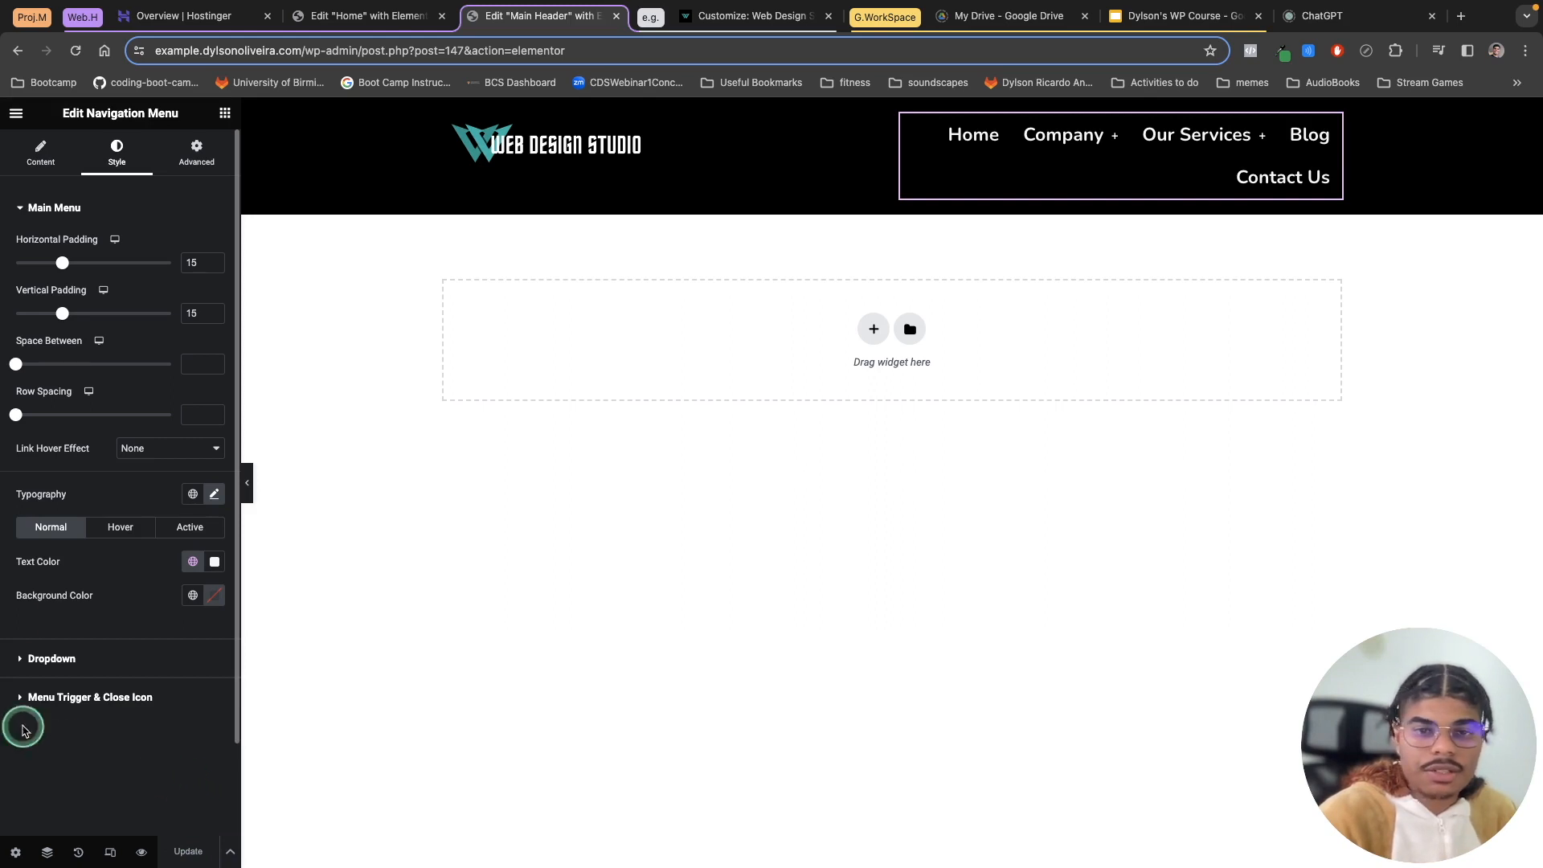
# Step: Centre the header container's items vertically and update the template
pyautogui.moveTo(819, 143)
pyautogui.click(892, 113)
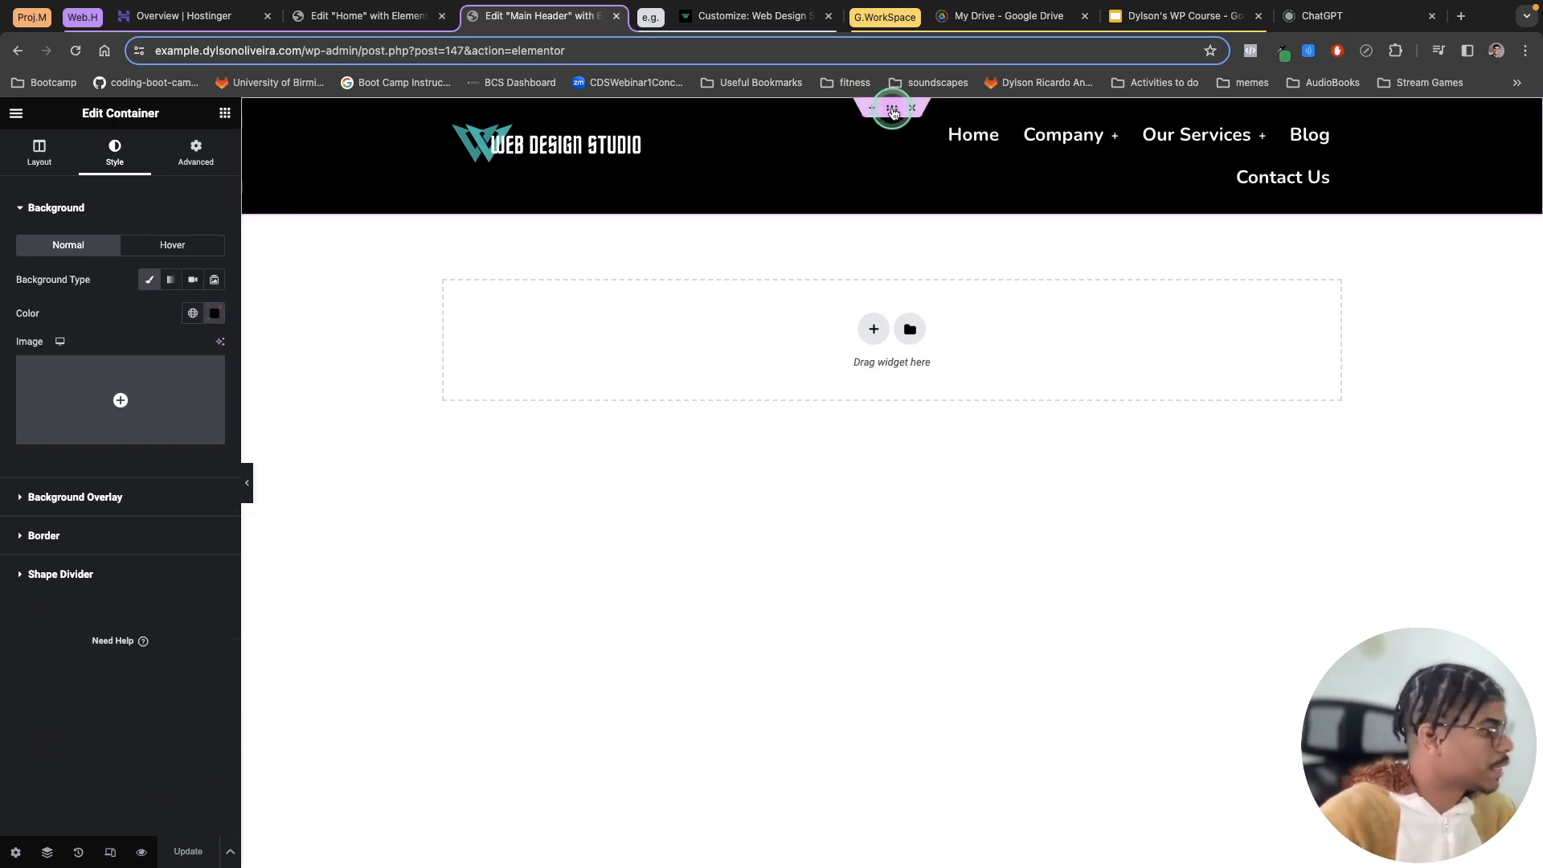
pyautogui.click(64, 169)
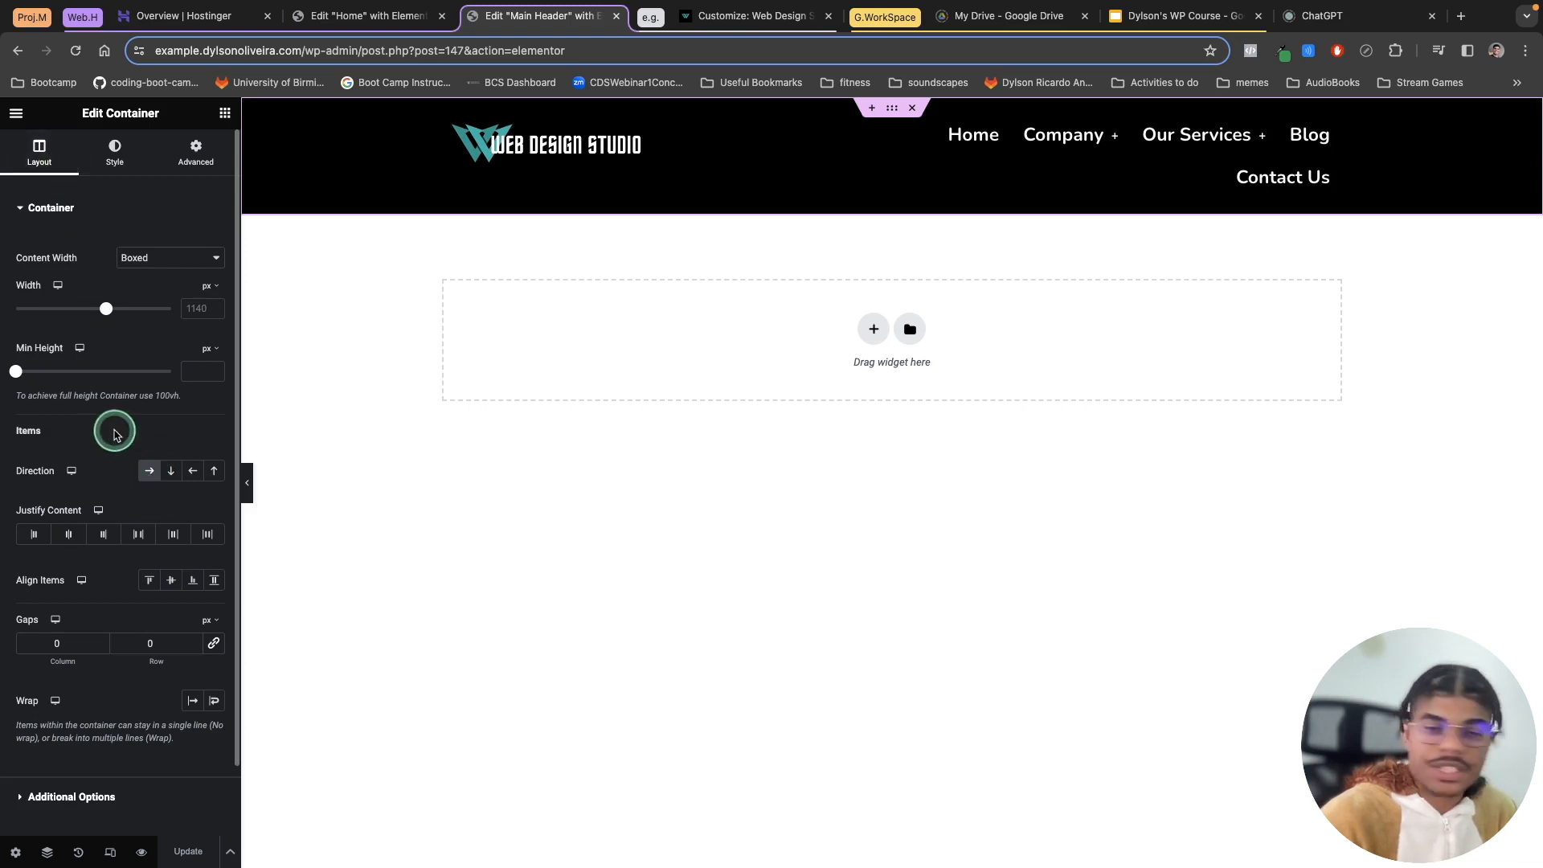
pyautogui.click(171, 580)
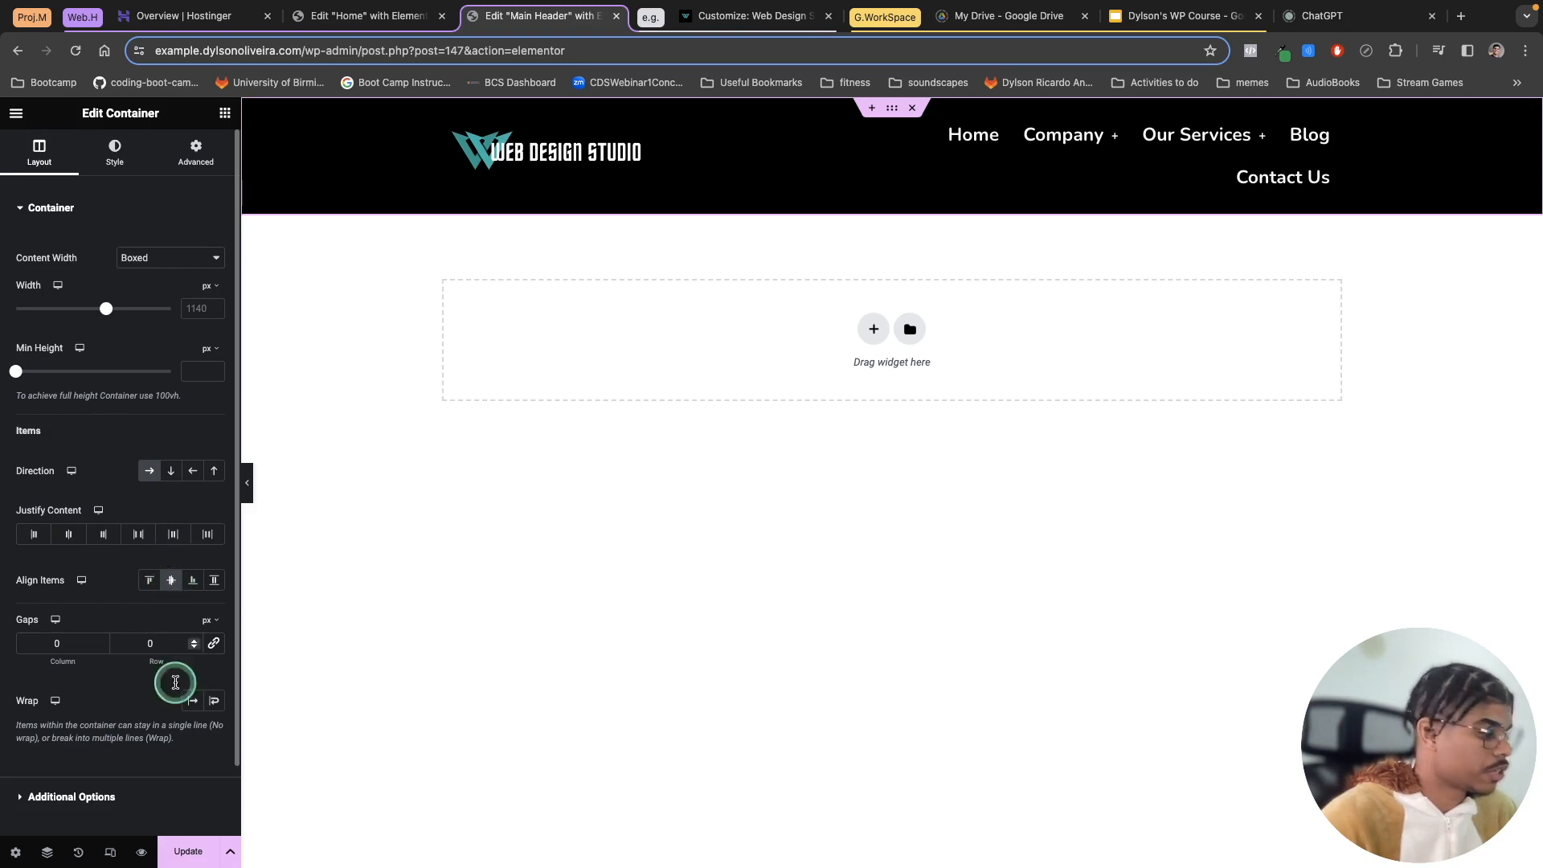
pyautogui.click(190, 856)
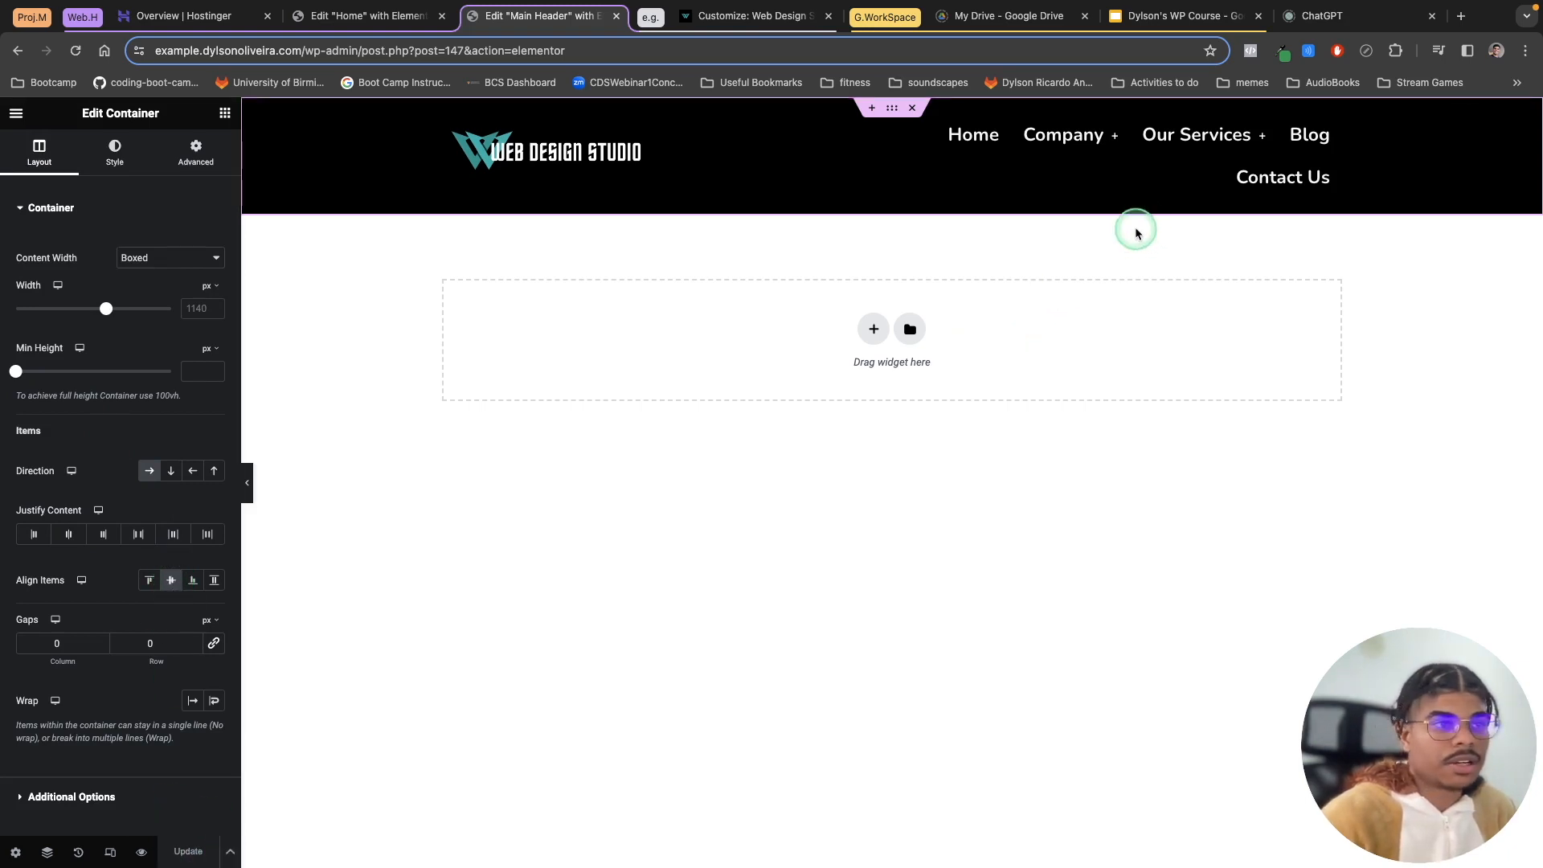
# Step: Review the menu typography and the site logo's content and style settings
pyautogui.click(1331, 126)
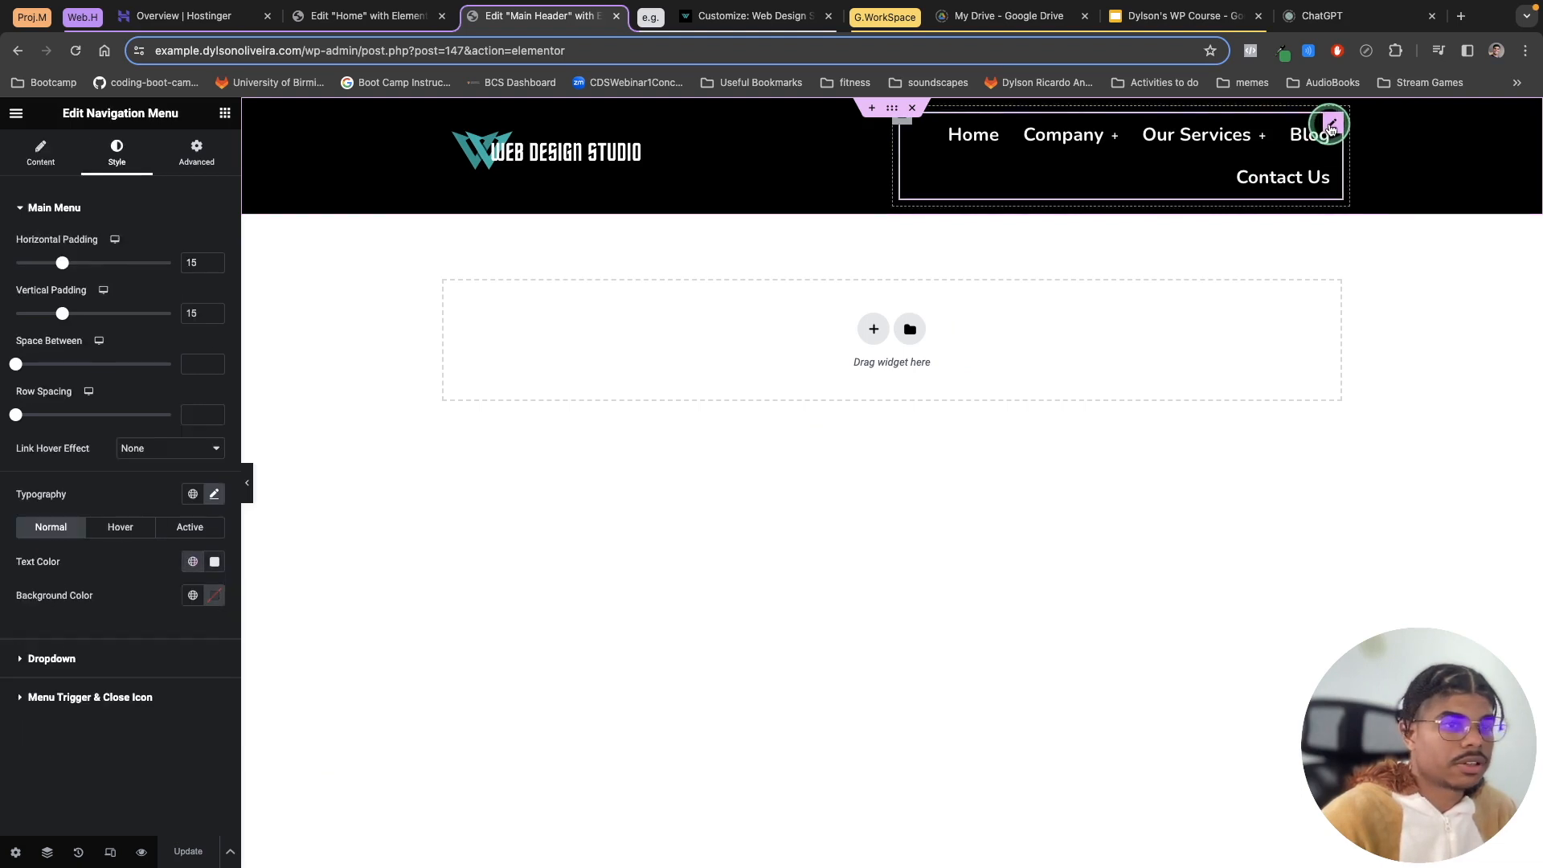
pyautogui.click(213, 496)
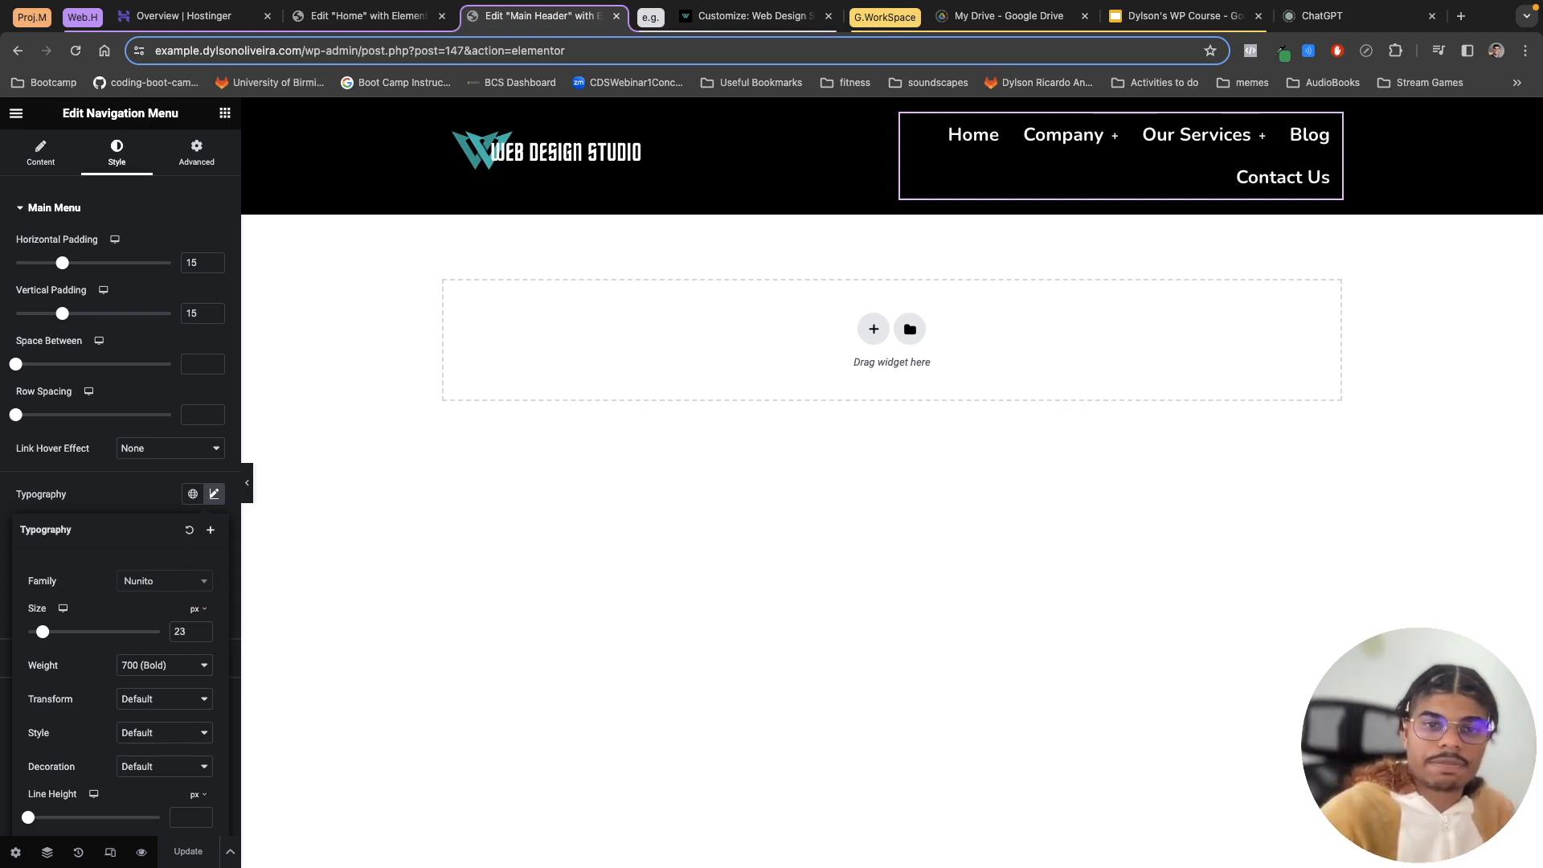
pyautogui.click(361, 148)
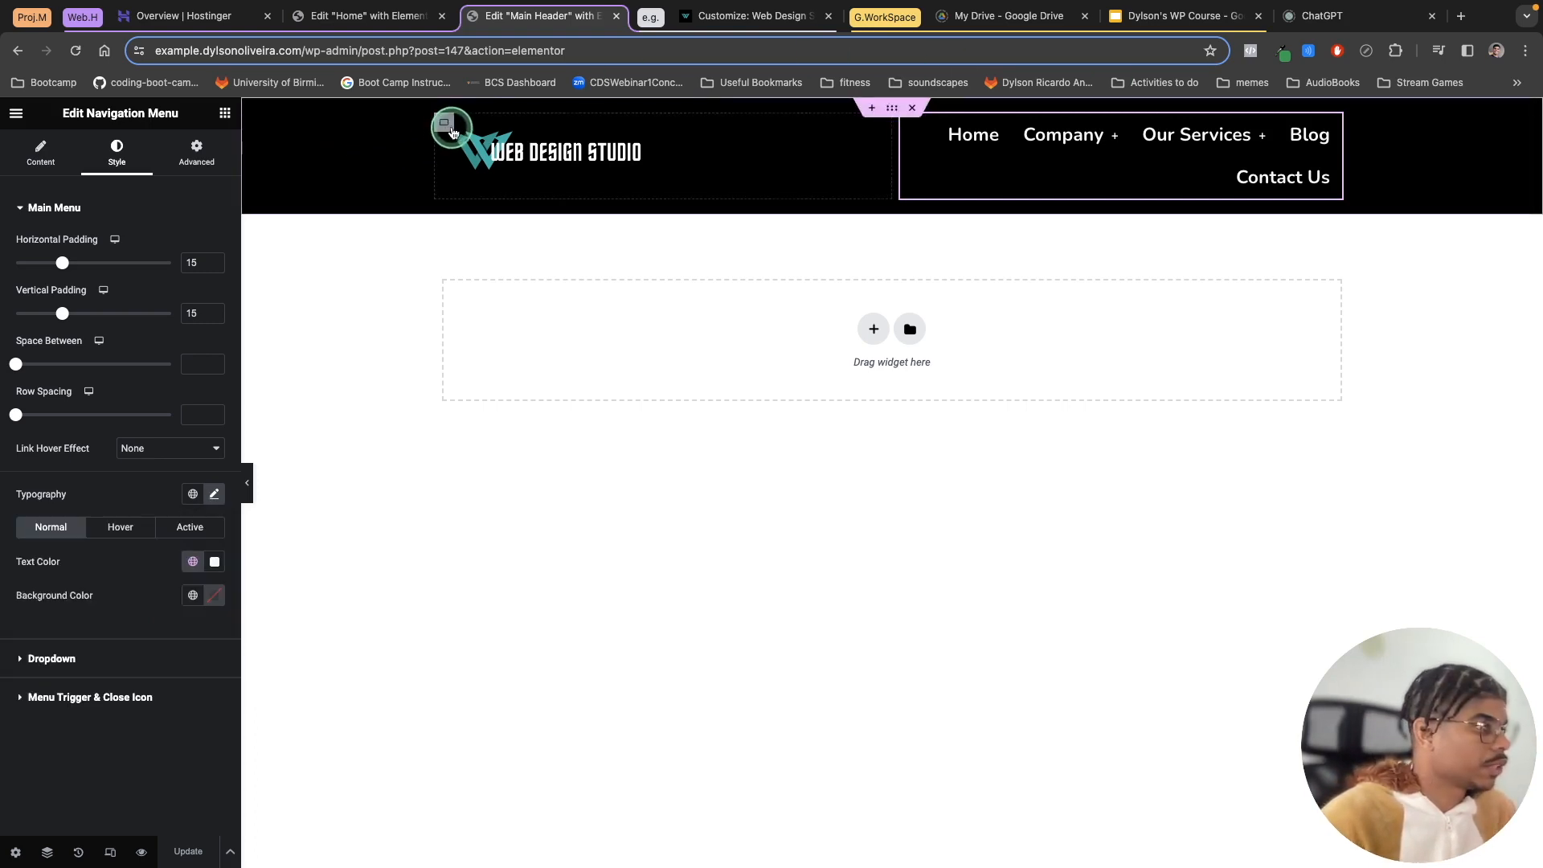
pyautogui.click(446, 128)
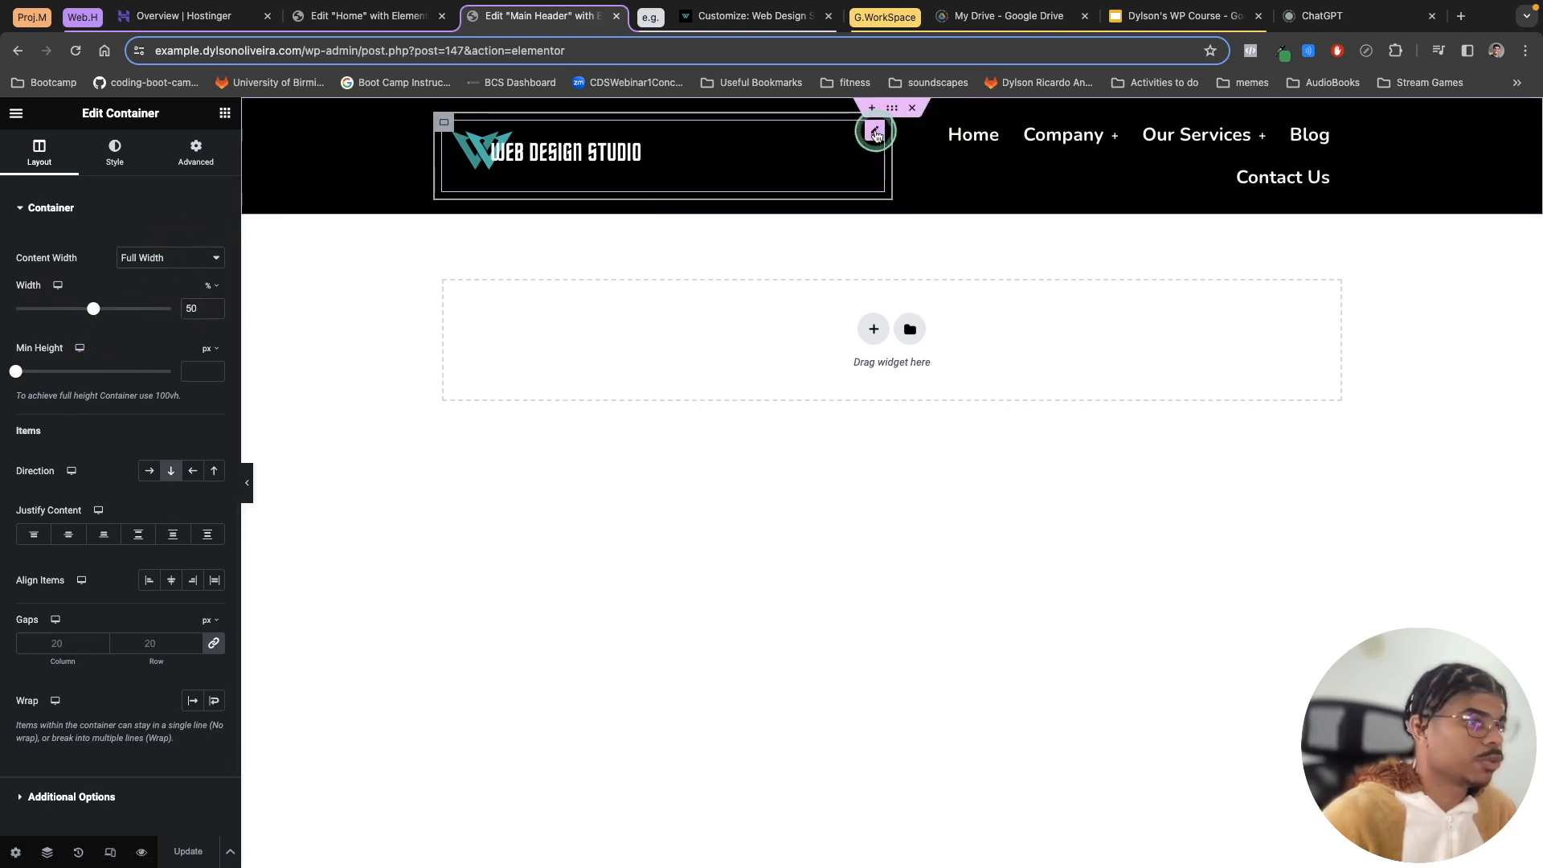
pyautogui.click(875, 128)
pyautogui.click(44, 153)
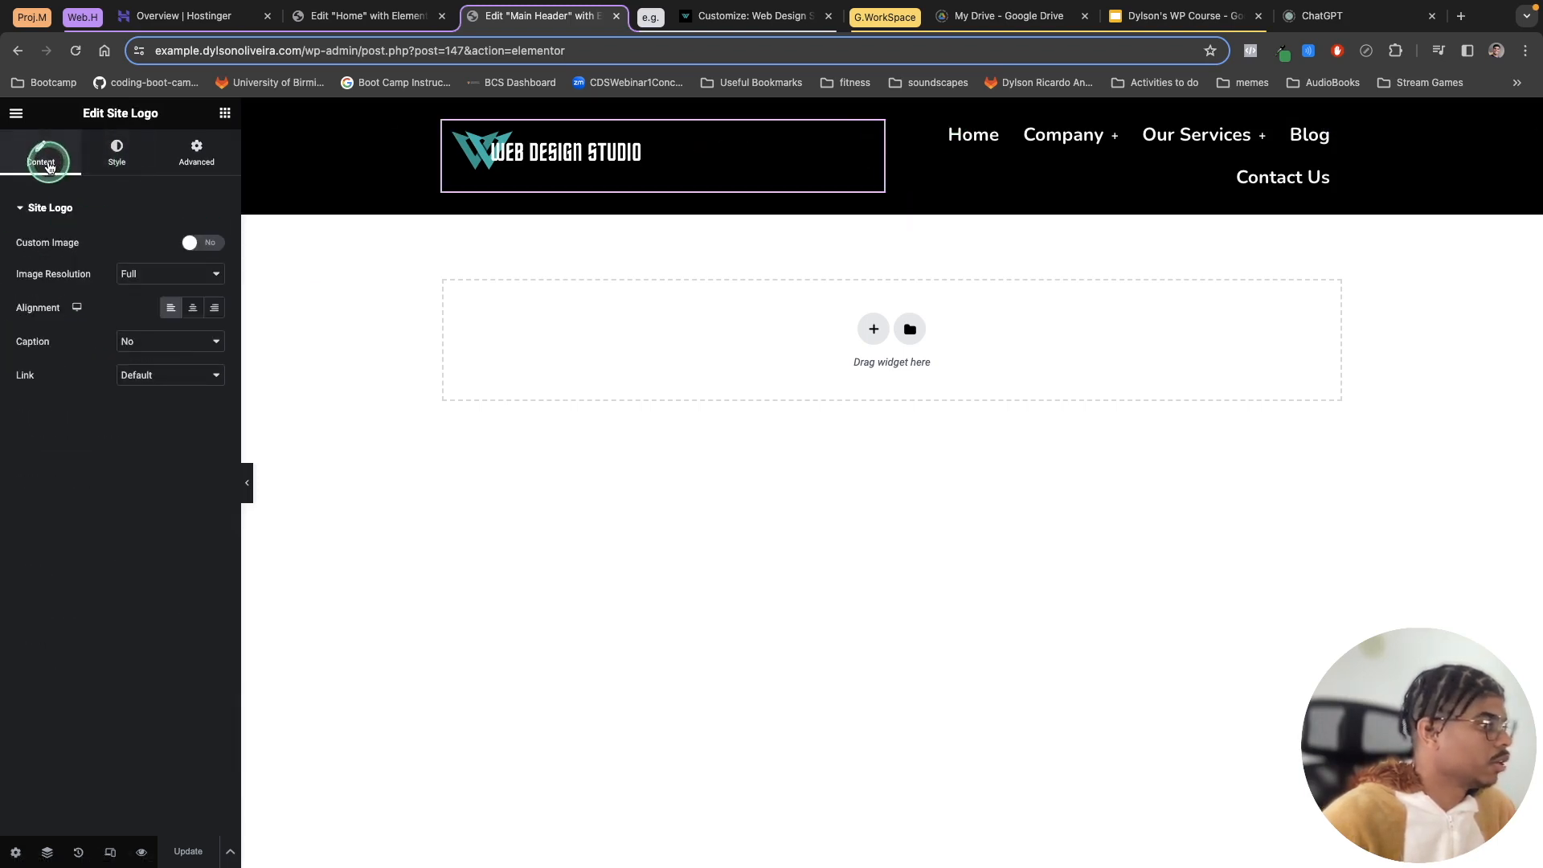
pyautogui.click(100, 161)
pyautogui.click(176, 319)
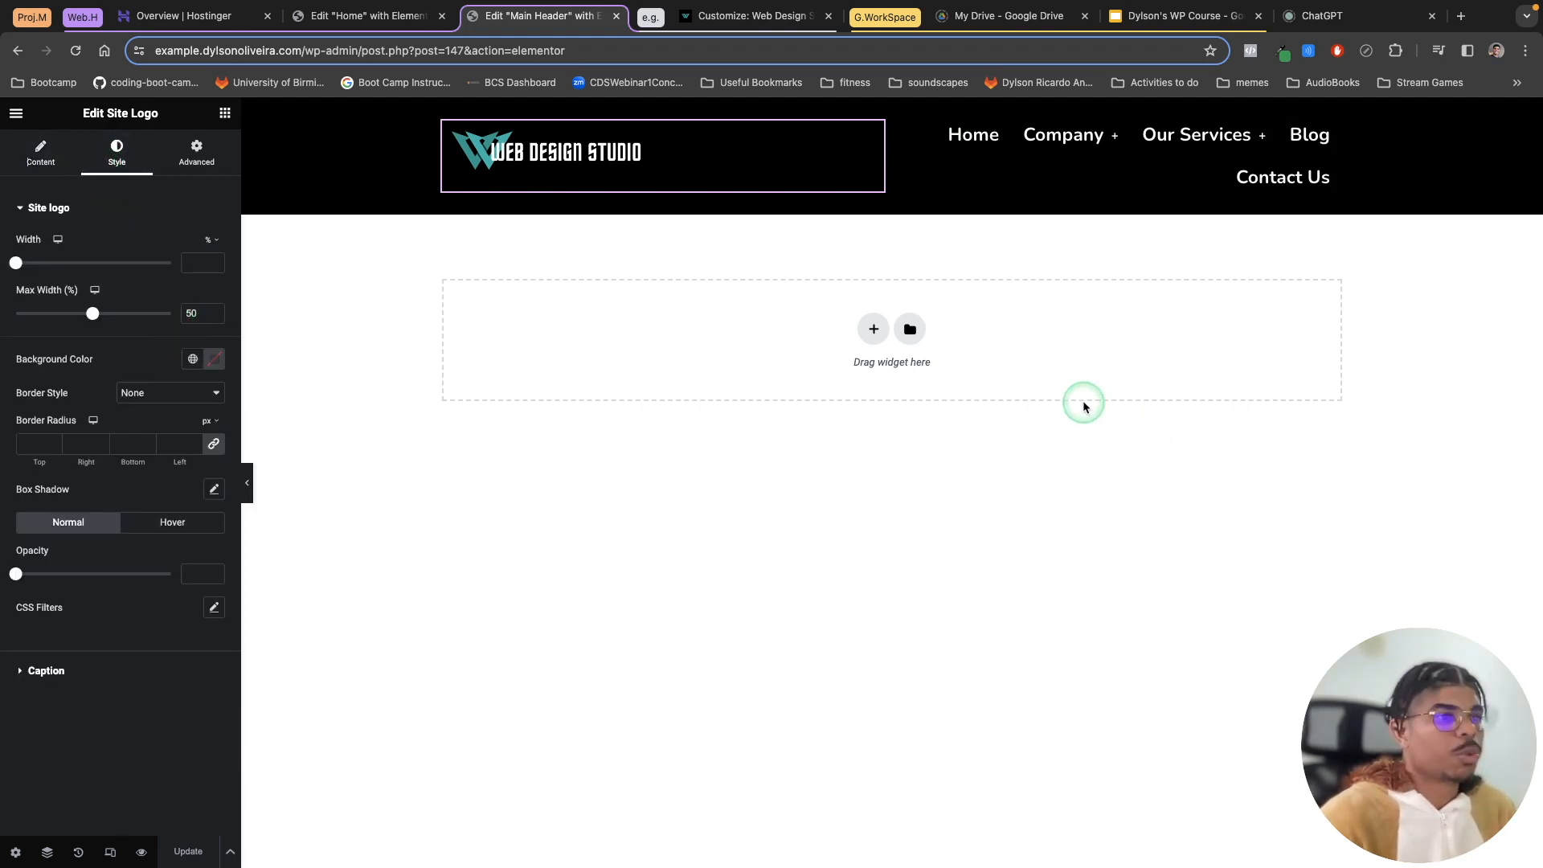
pyautogui.moveTo(1050, 129)
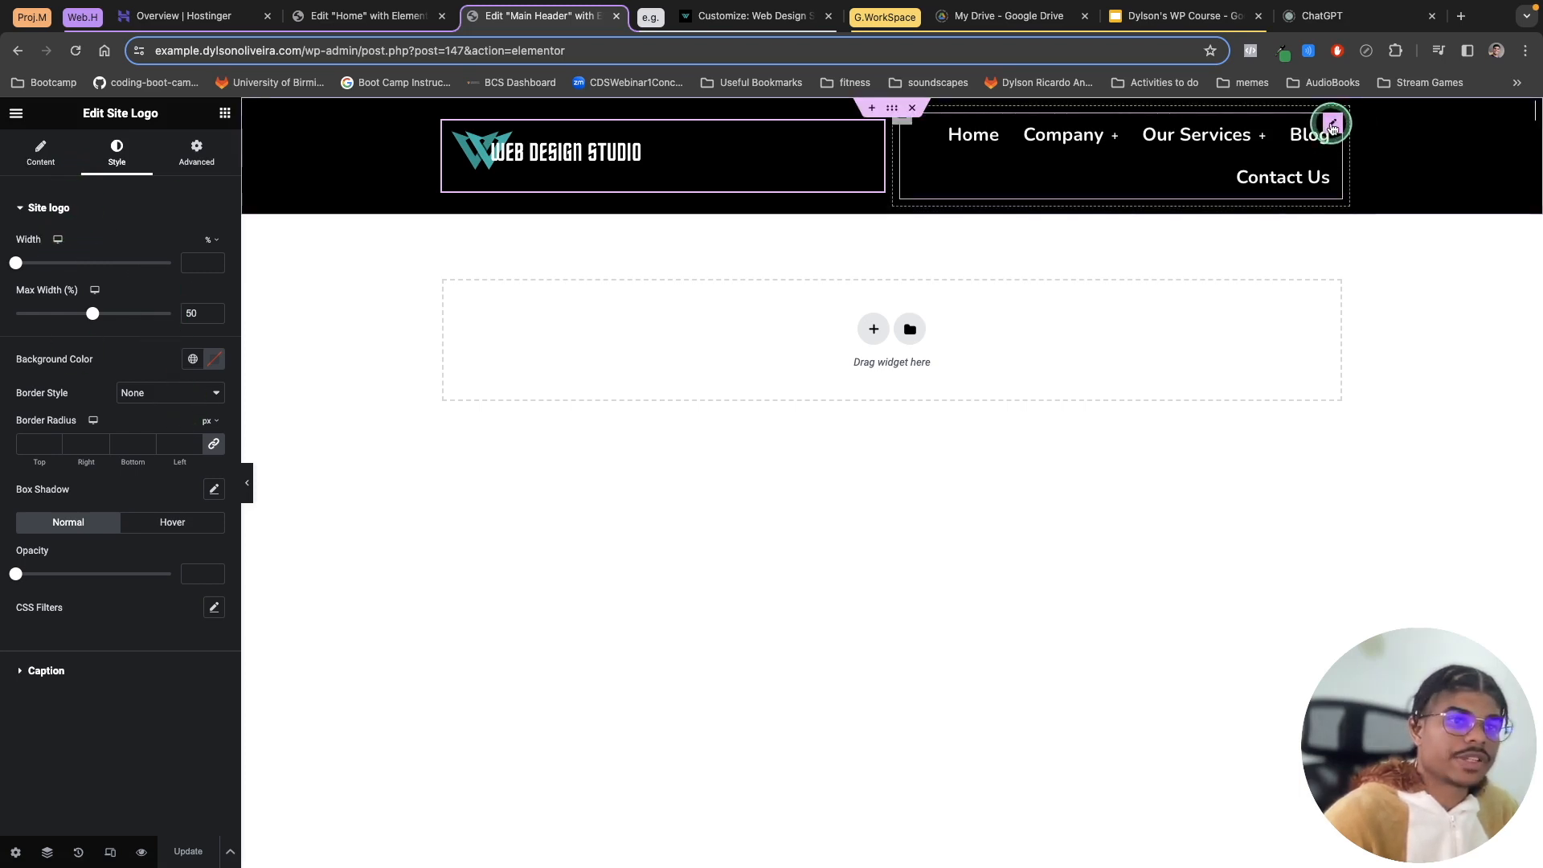
# Step: Set the menu dropdown's normal background colour to the global BLACK colour
pyautogui.click(1332, 126)
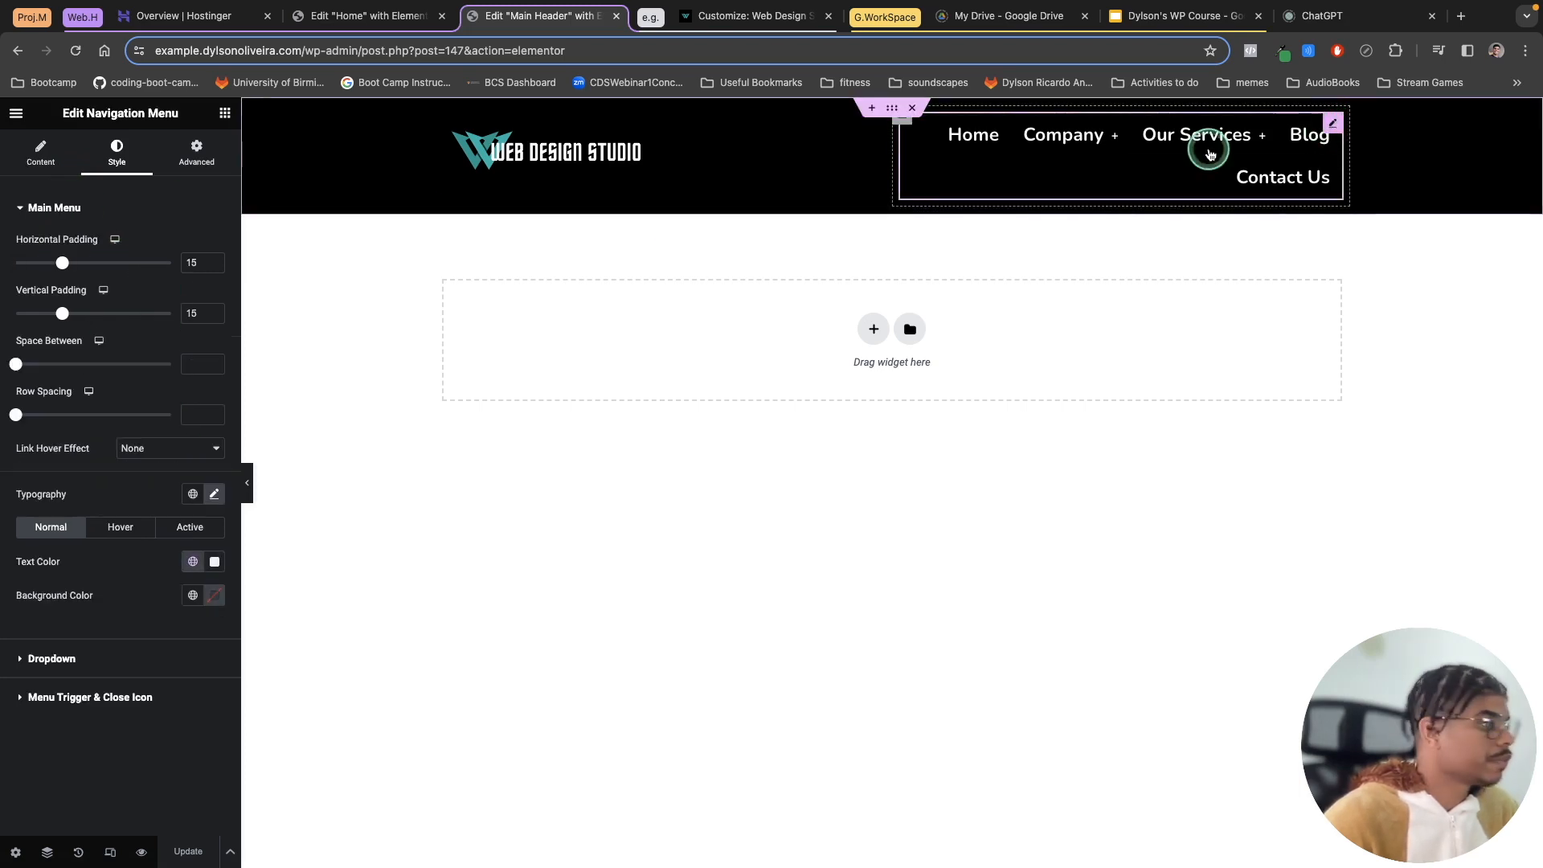
pyautogui.click(52, 660)
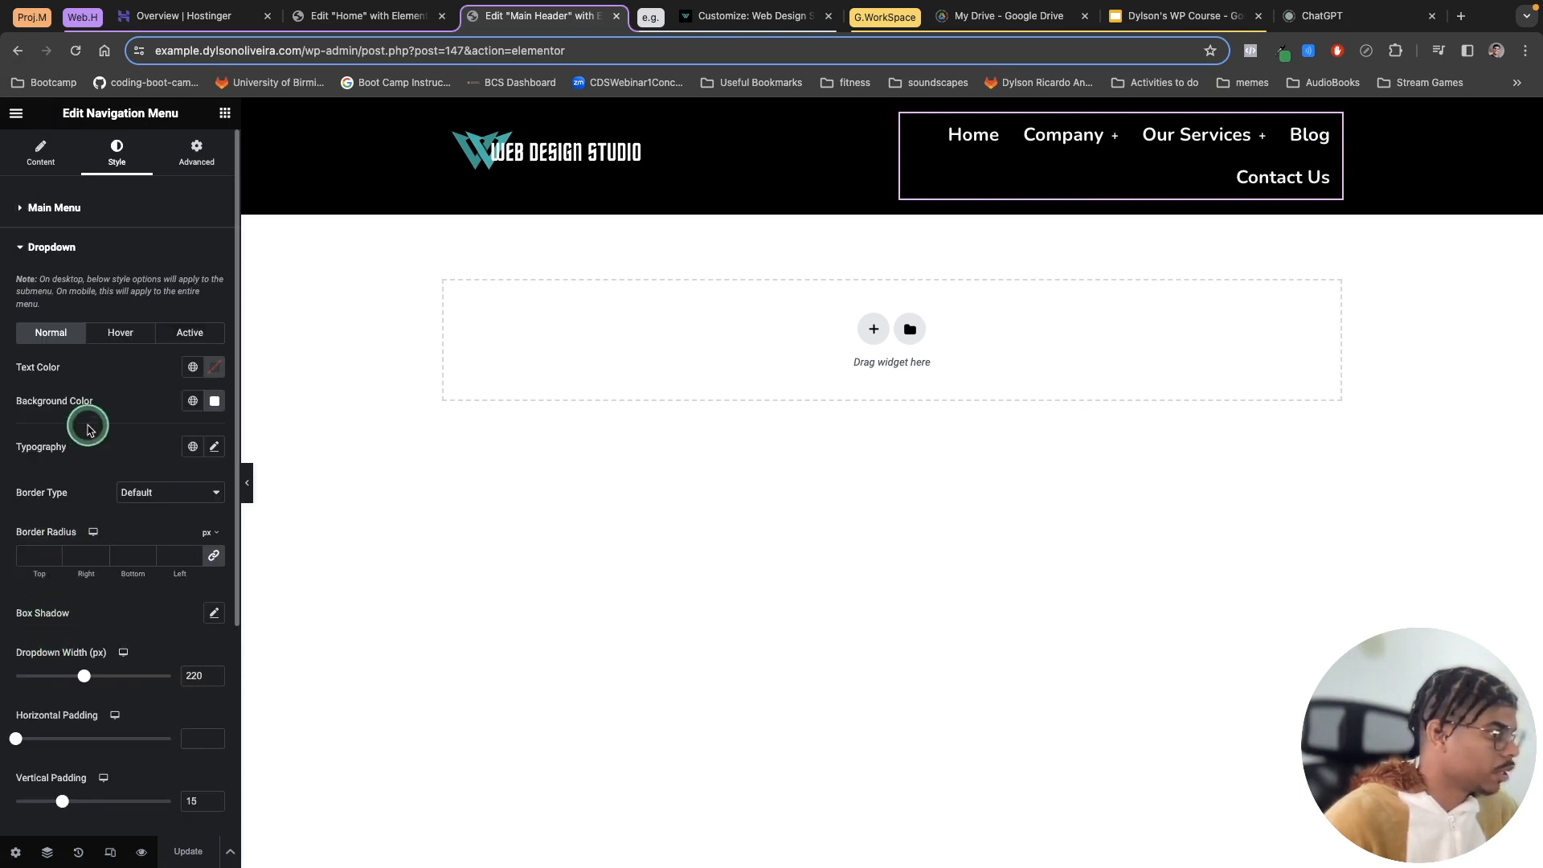
pyautogui.click(195, 402)
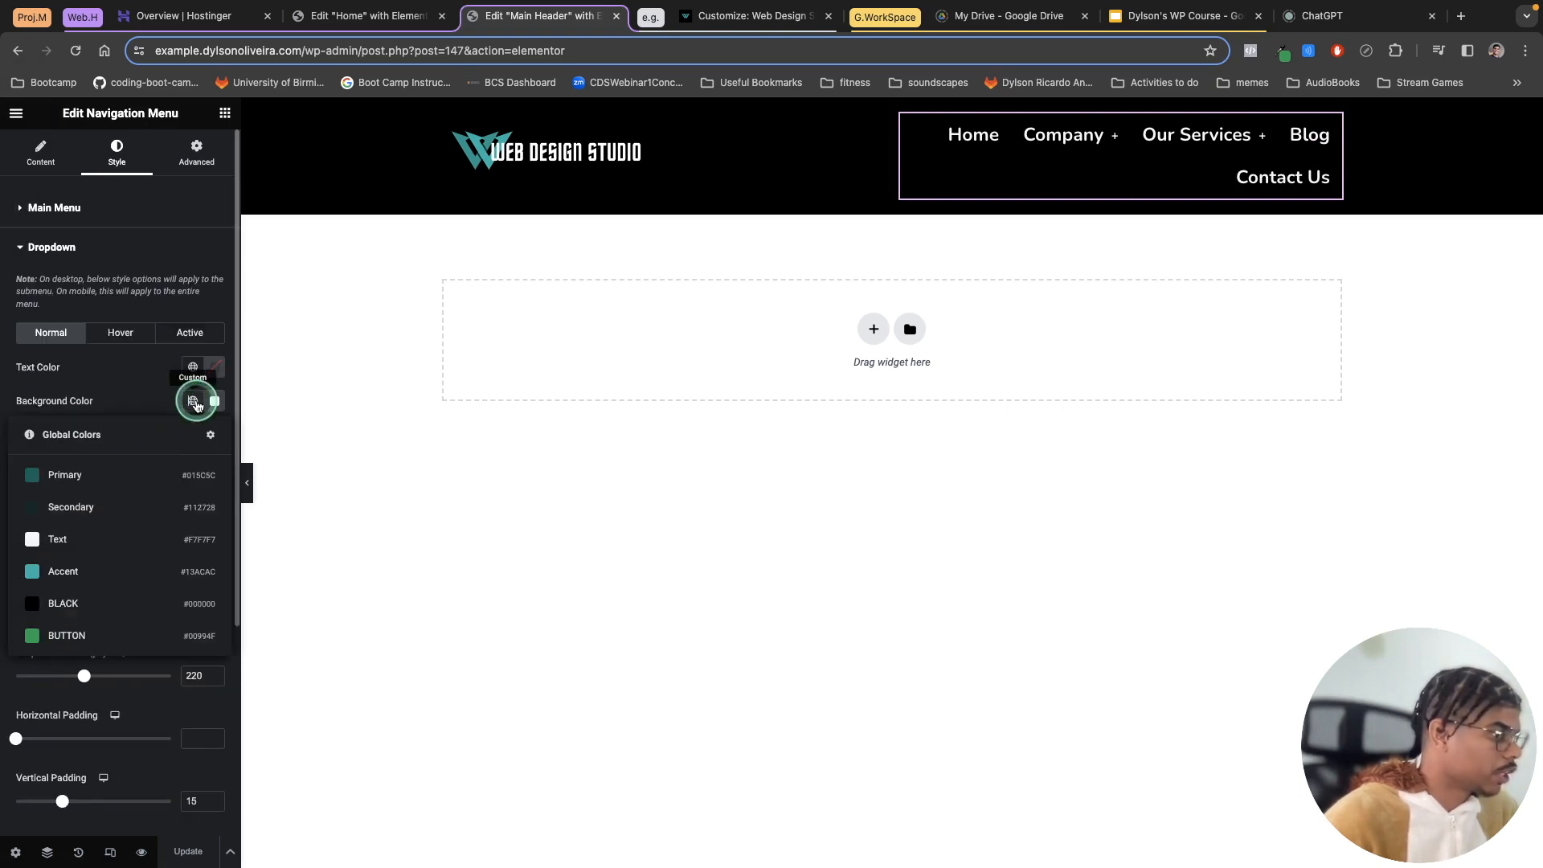
pyautogui.click(78, 615)
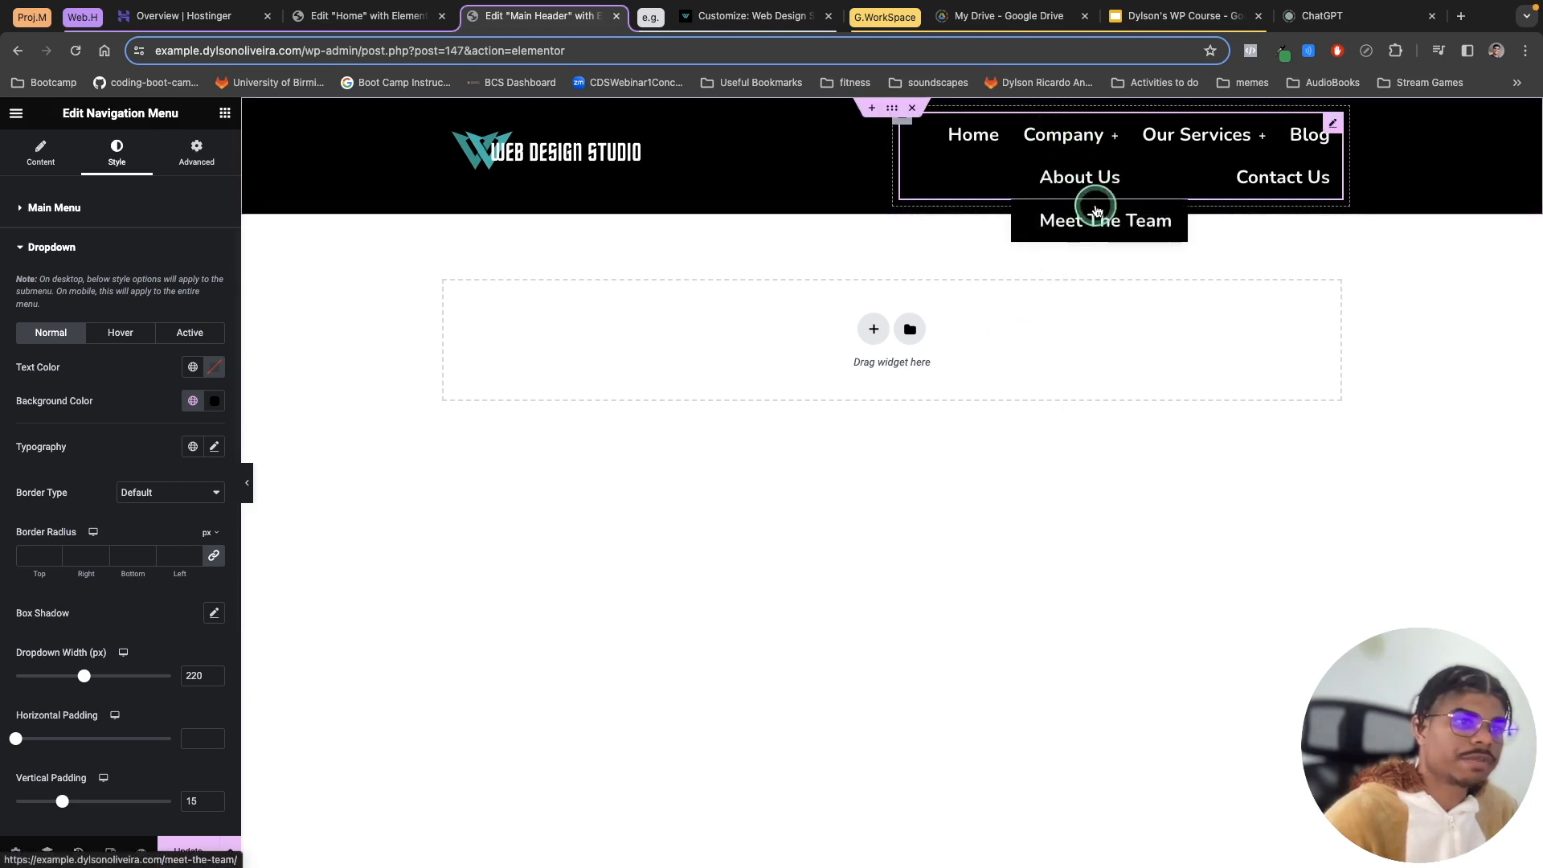
# Step: Set the navigation dropdown's hover text colour to #1EE196
pyautogui.click(120, 334)
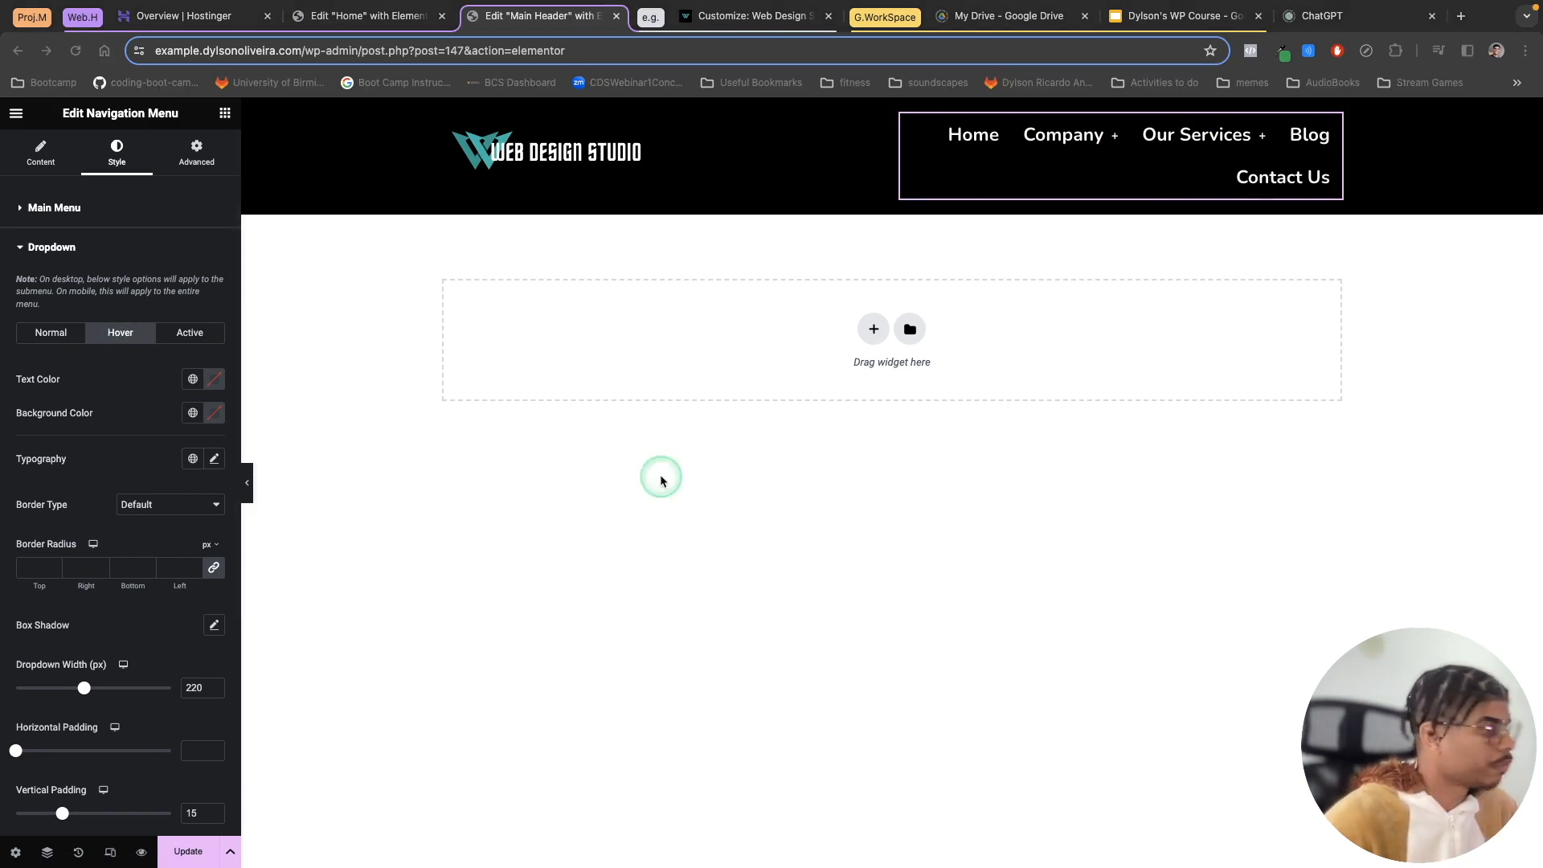
pyautogui.click(193, 378)
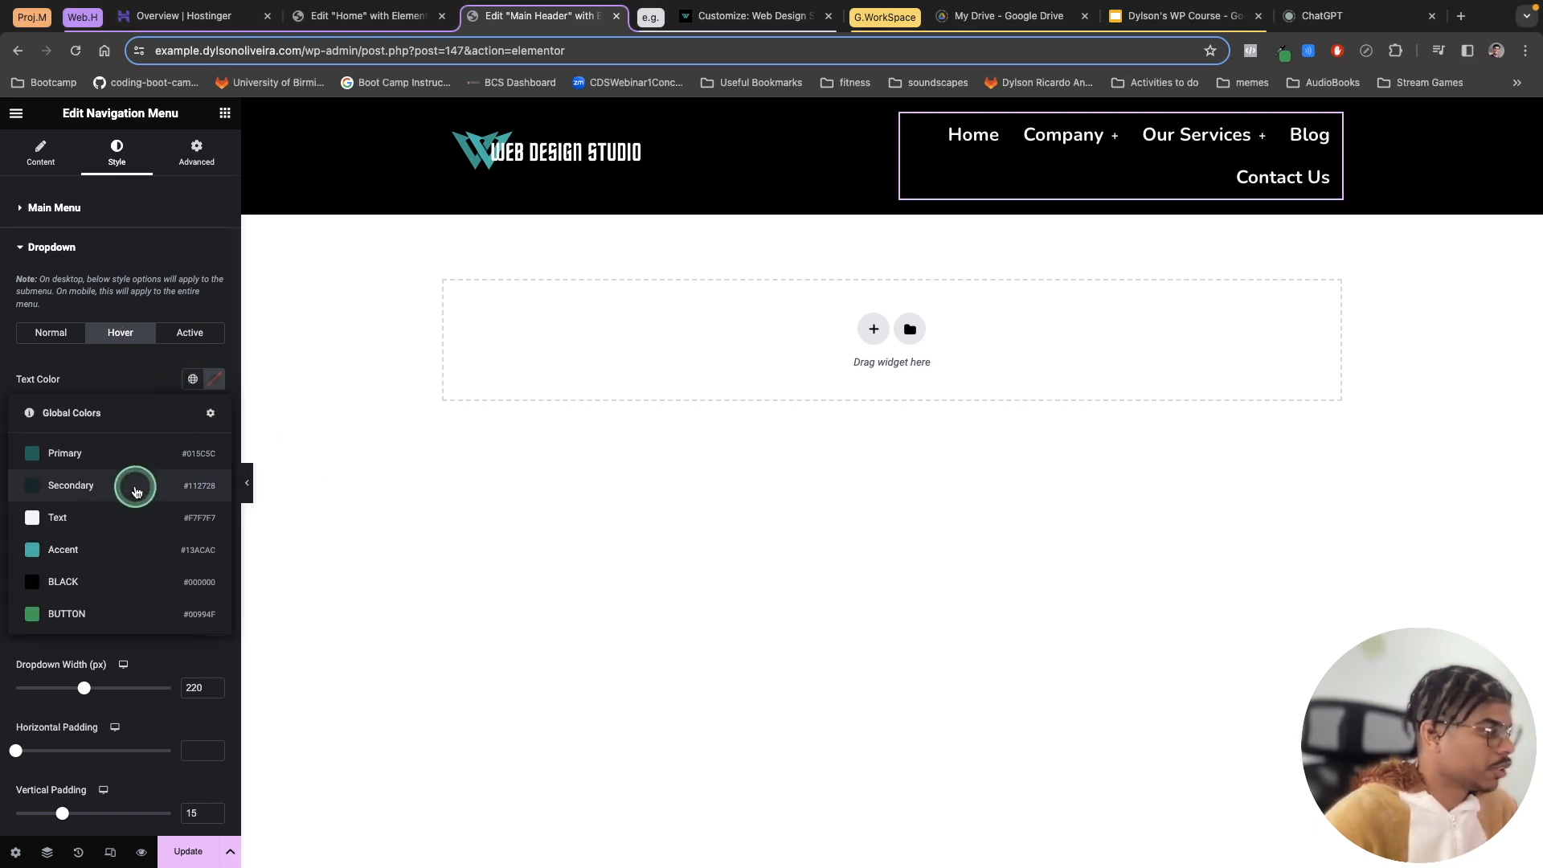
pyautogui.click(121, 367)
pyautogui.click(192, 377)
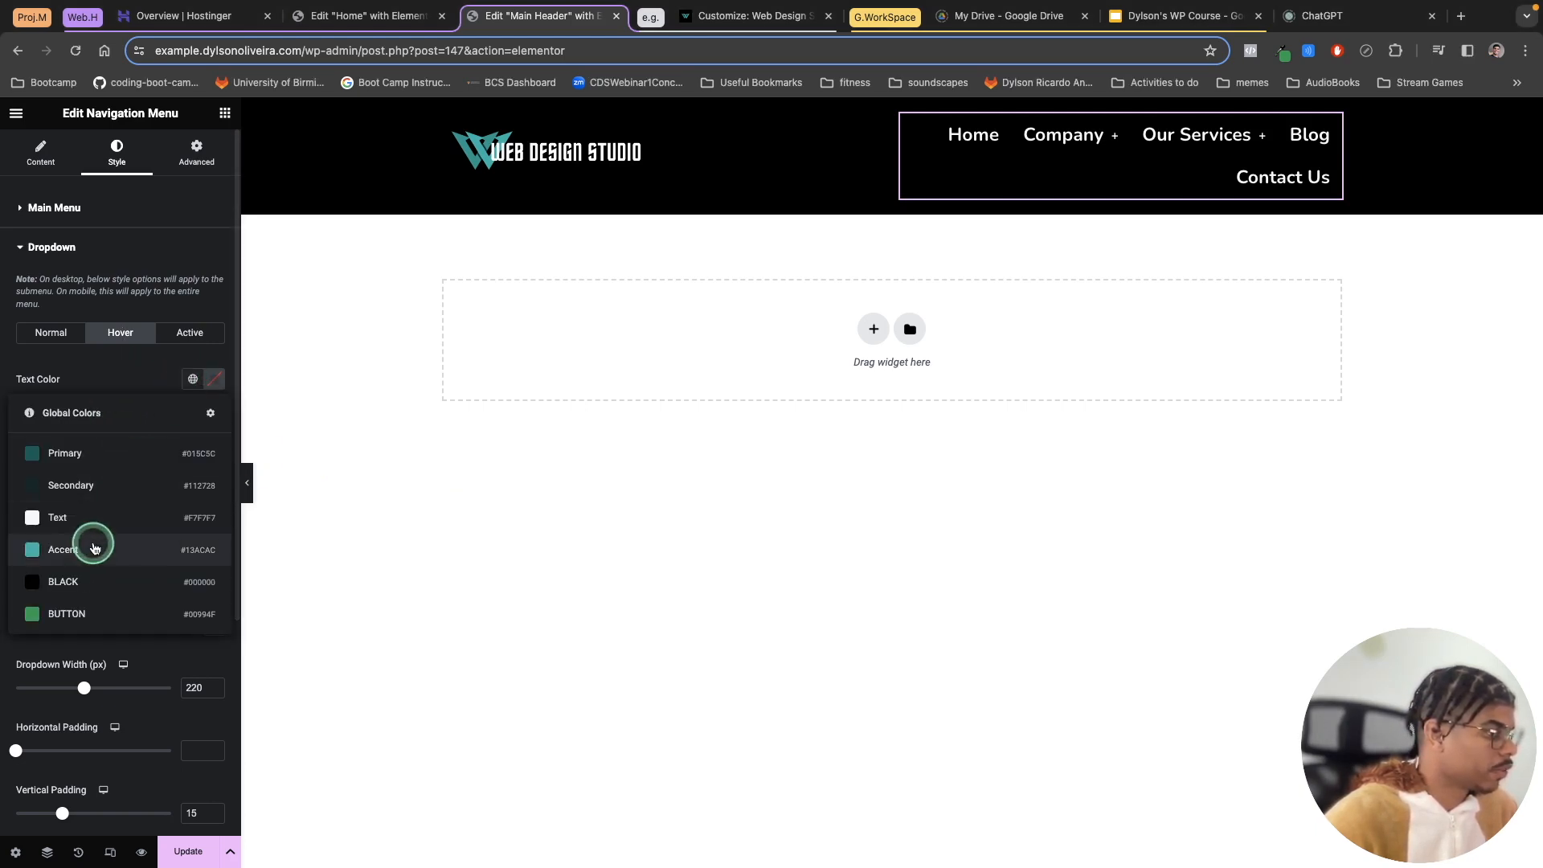
pyautogui.click(215, 379)
pyautogui.click(164, 608)
pyautogui.rightClick(152, 611)
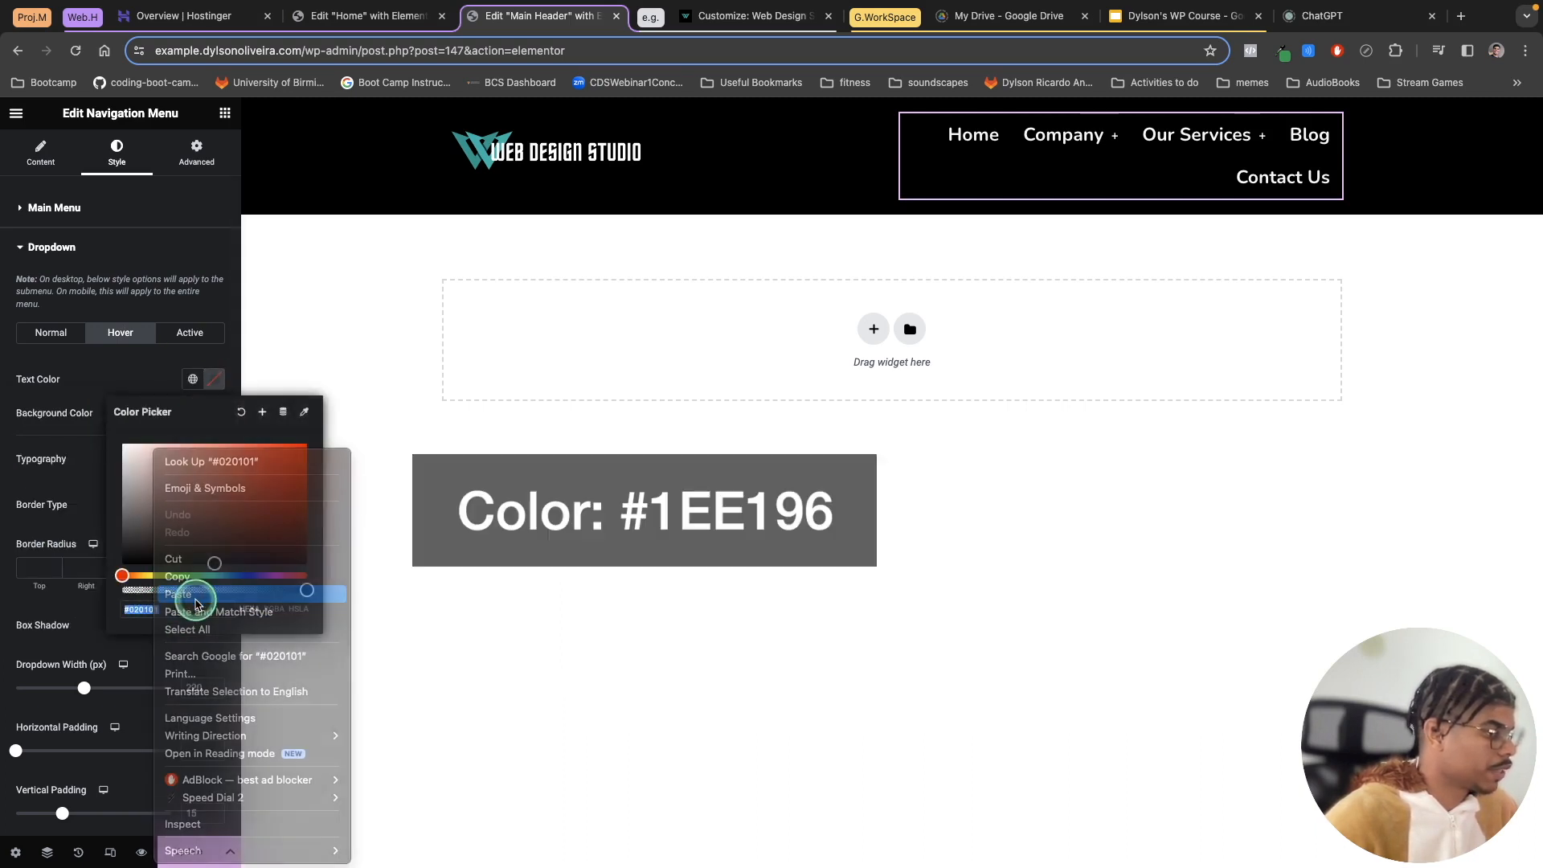
pyautogui.click(201, 592)
pyautogui.click(193, 380)
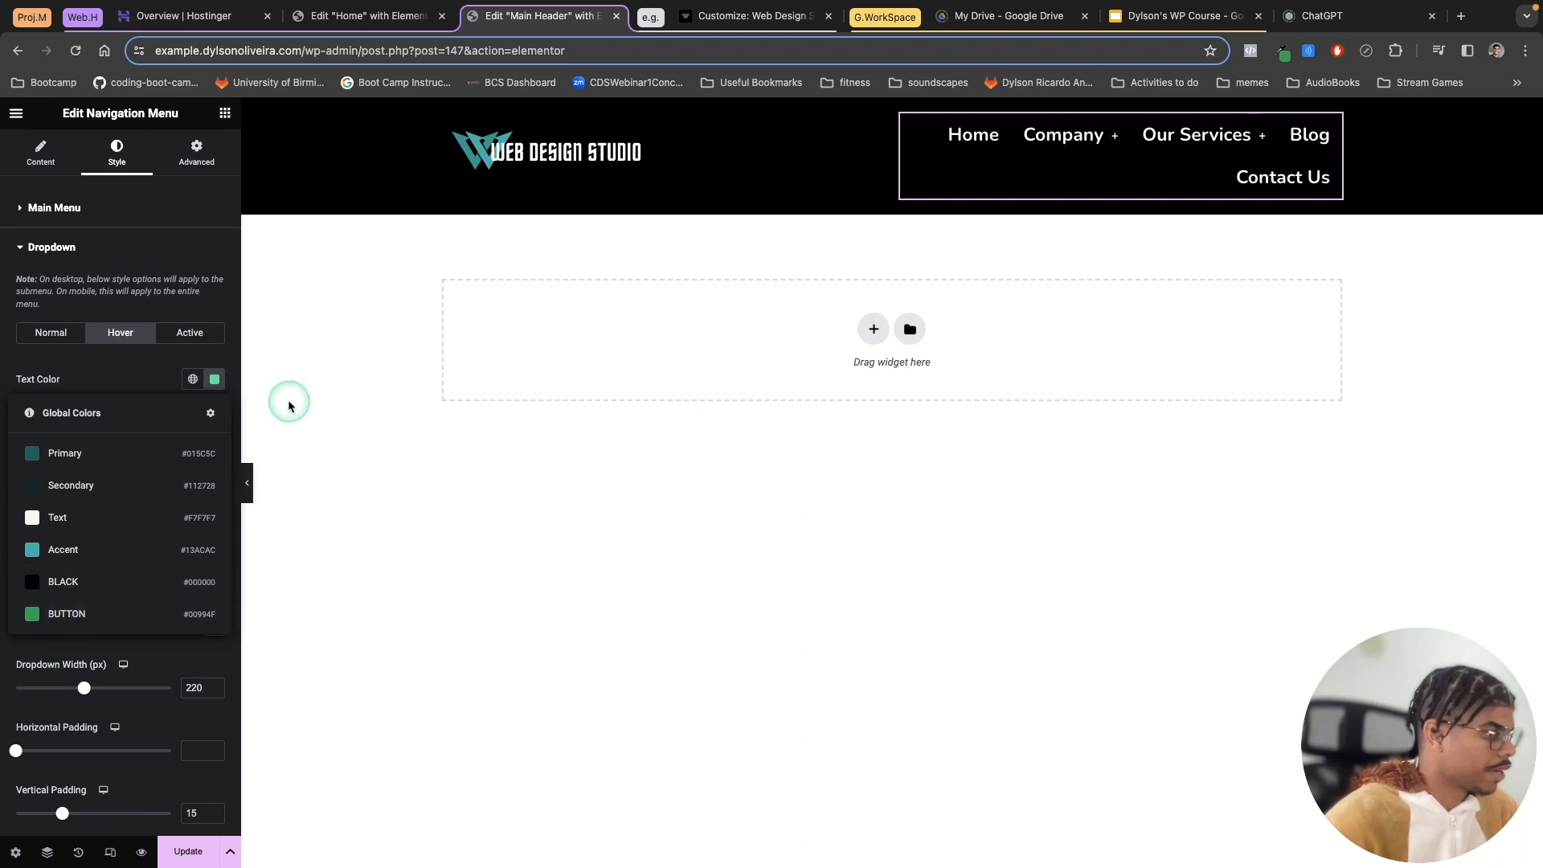
pyautogui.click(1041, 187)
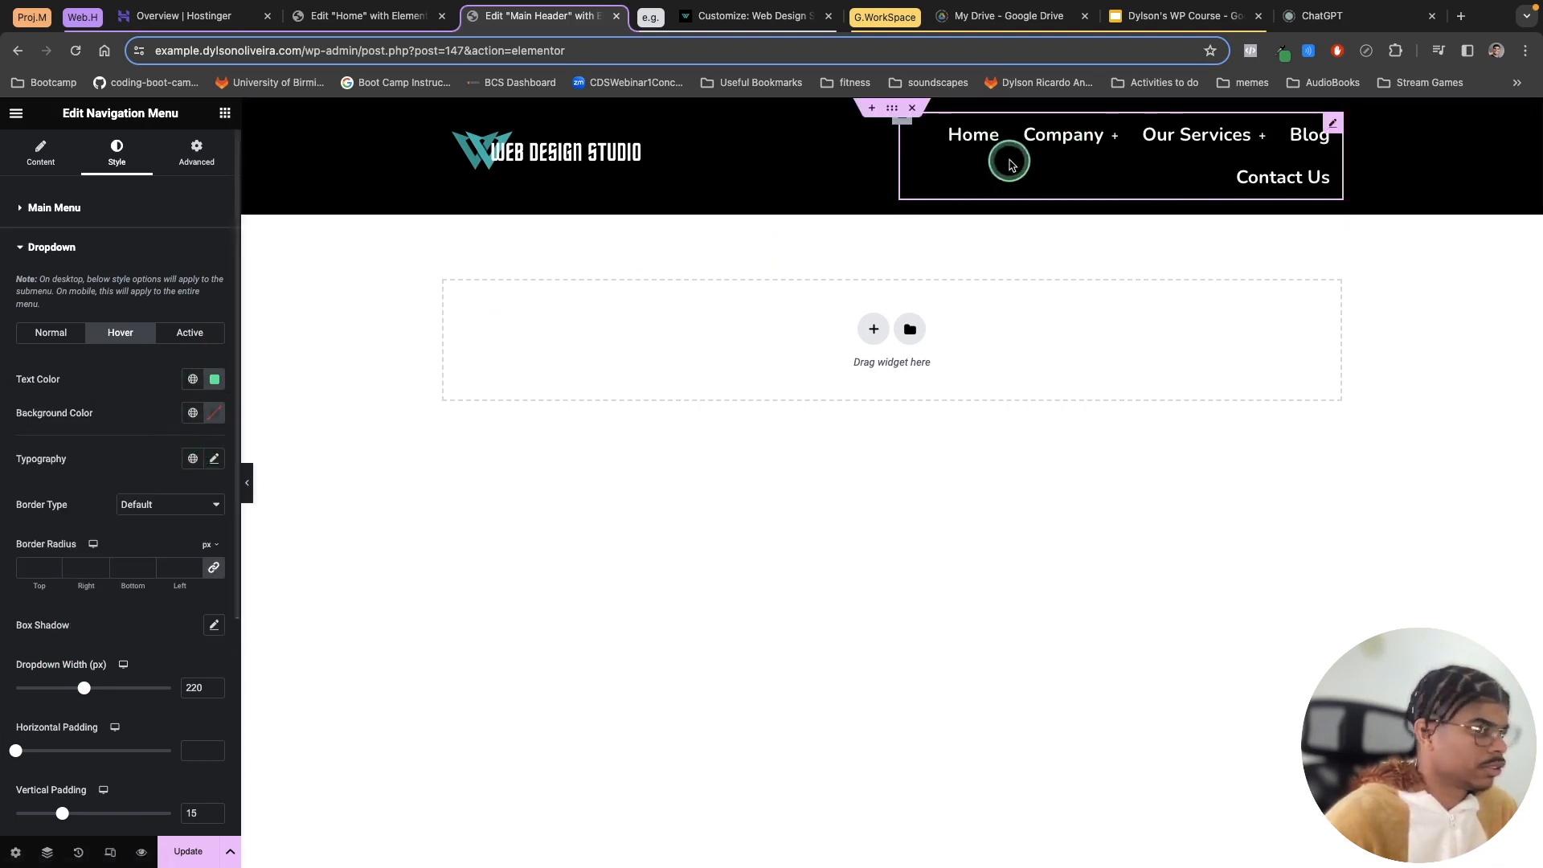
# Step: Set the main menu's hover text colour to #1EE196 and update the template
pyautogui.moveTo(1061, 172)
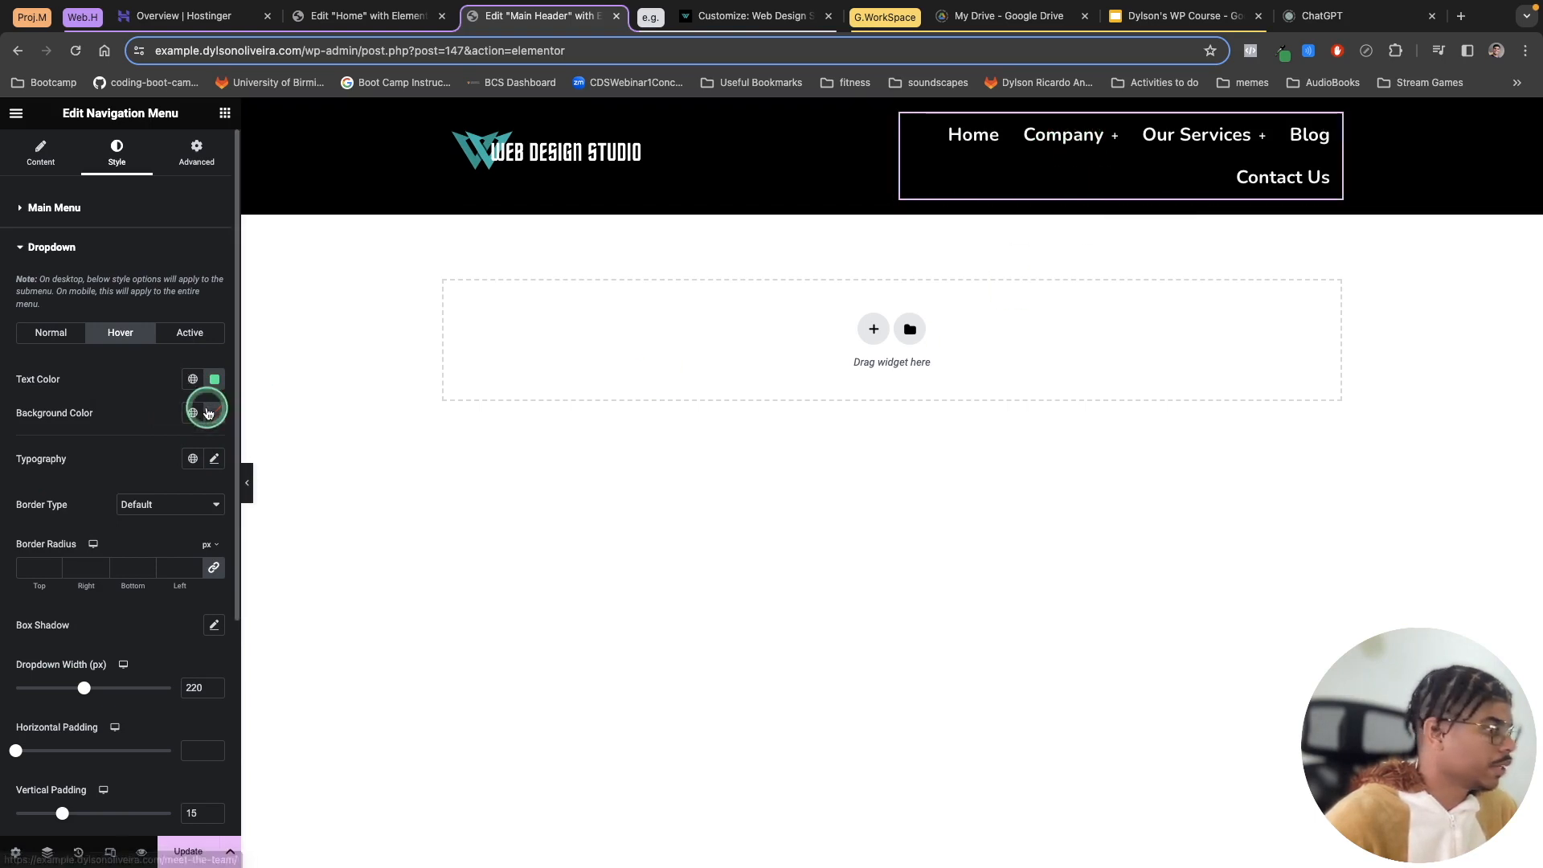
pyautogui.click(50, 206)
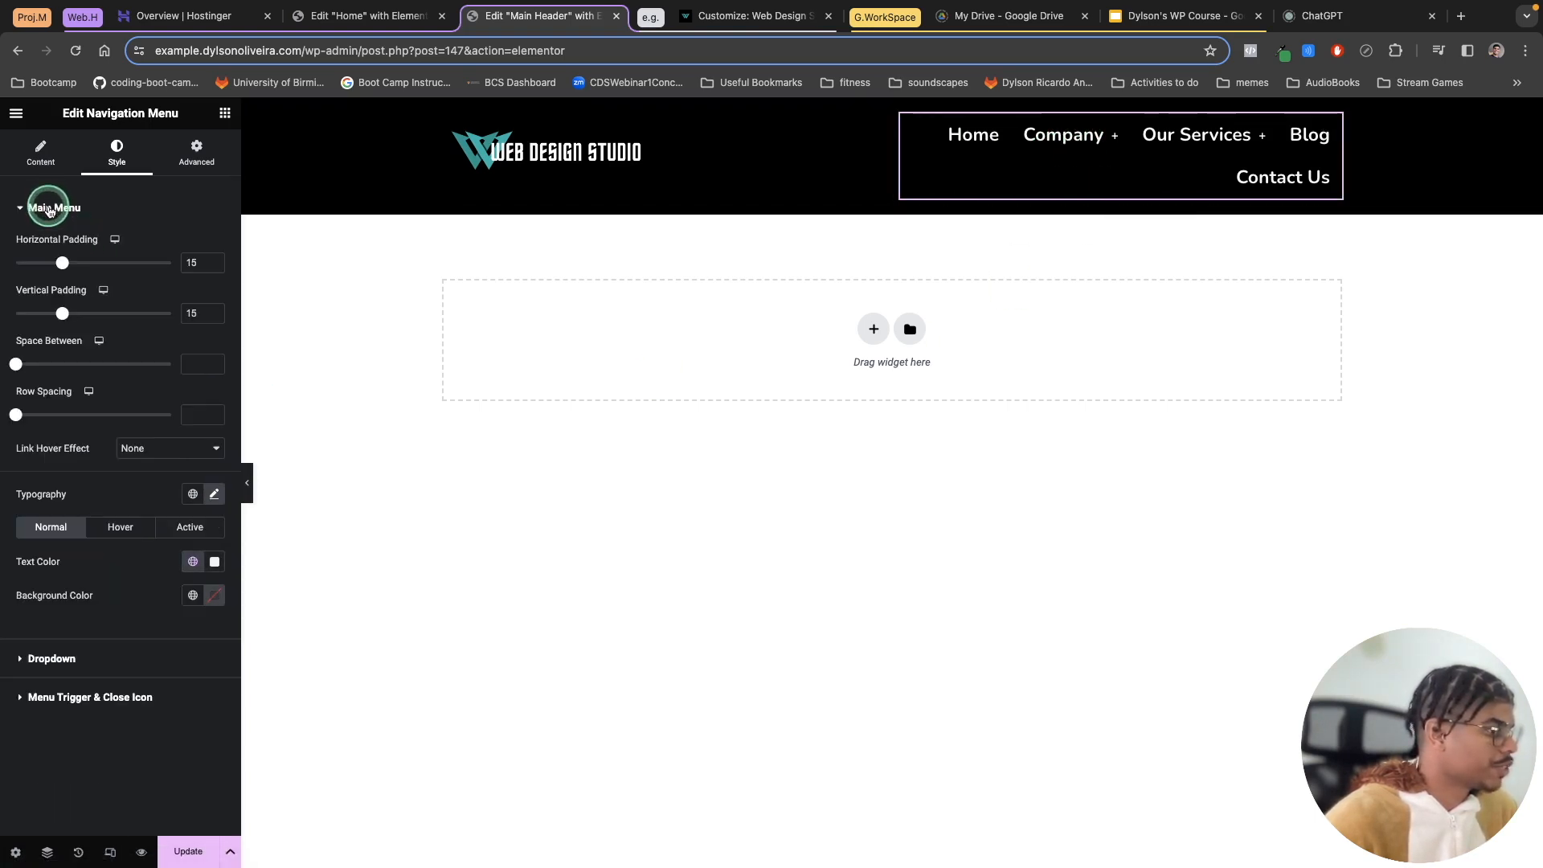
pyautogui.click(122, 531)
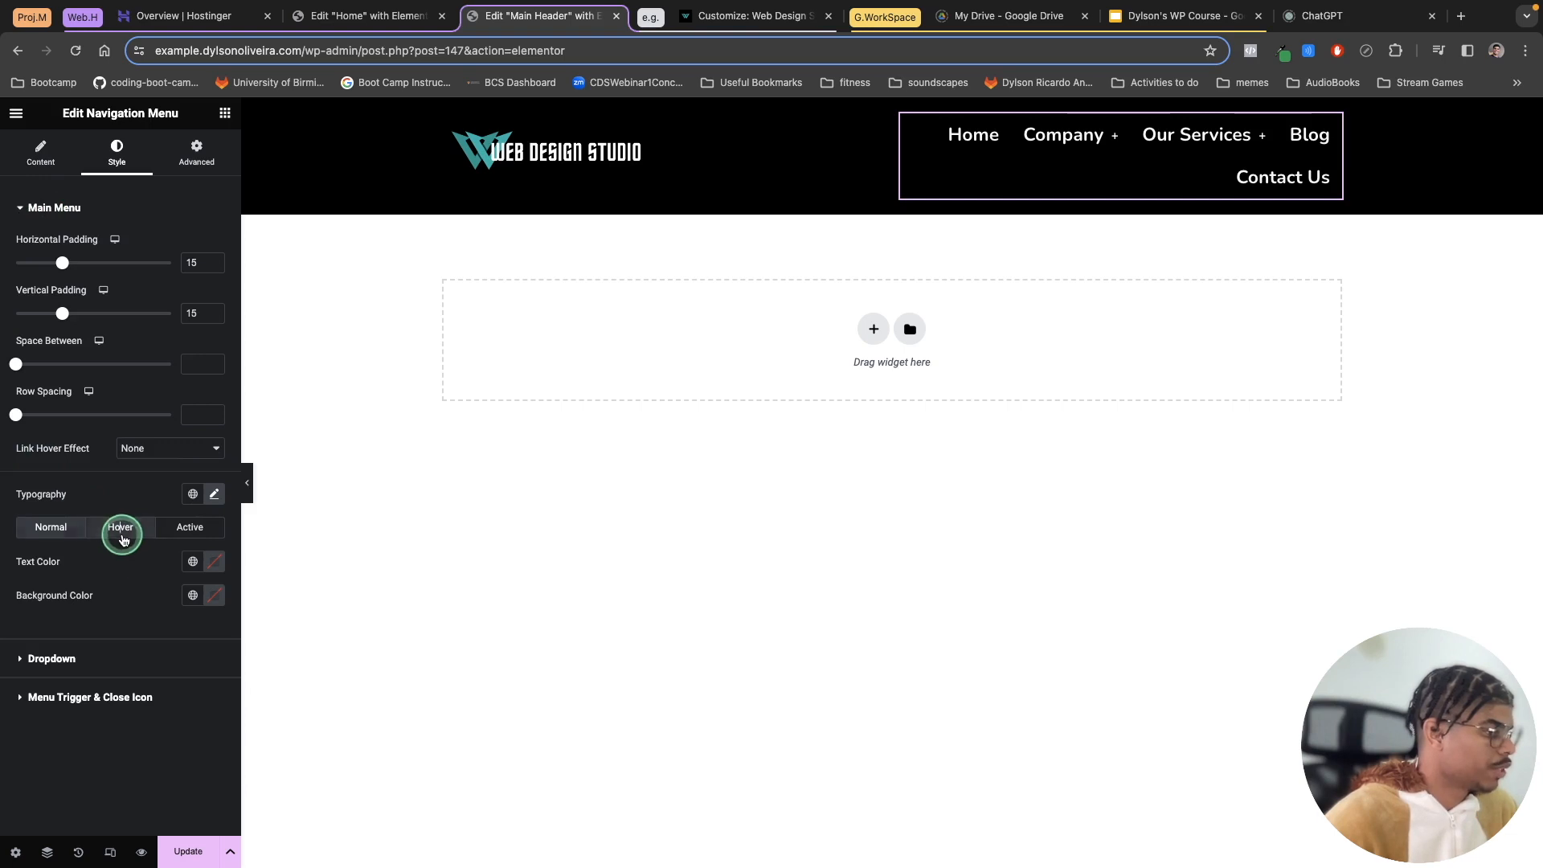
pyautogui.click(204, 563)
pyautogui.click(195, 561)
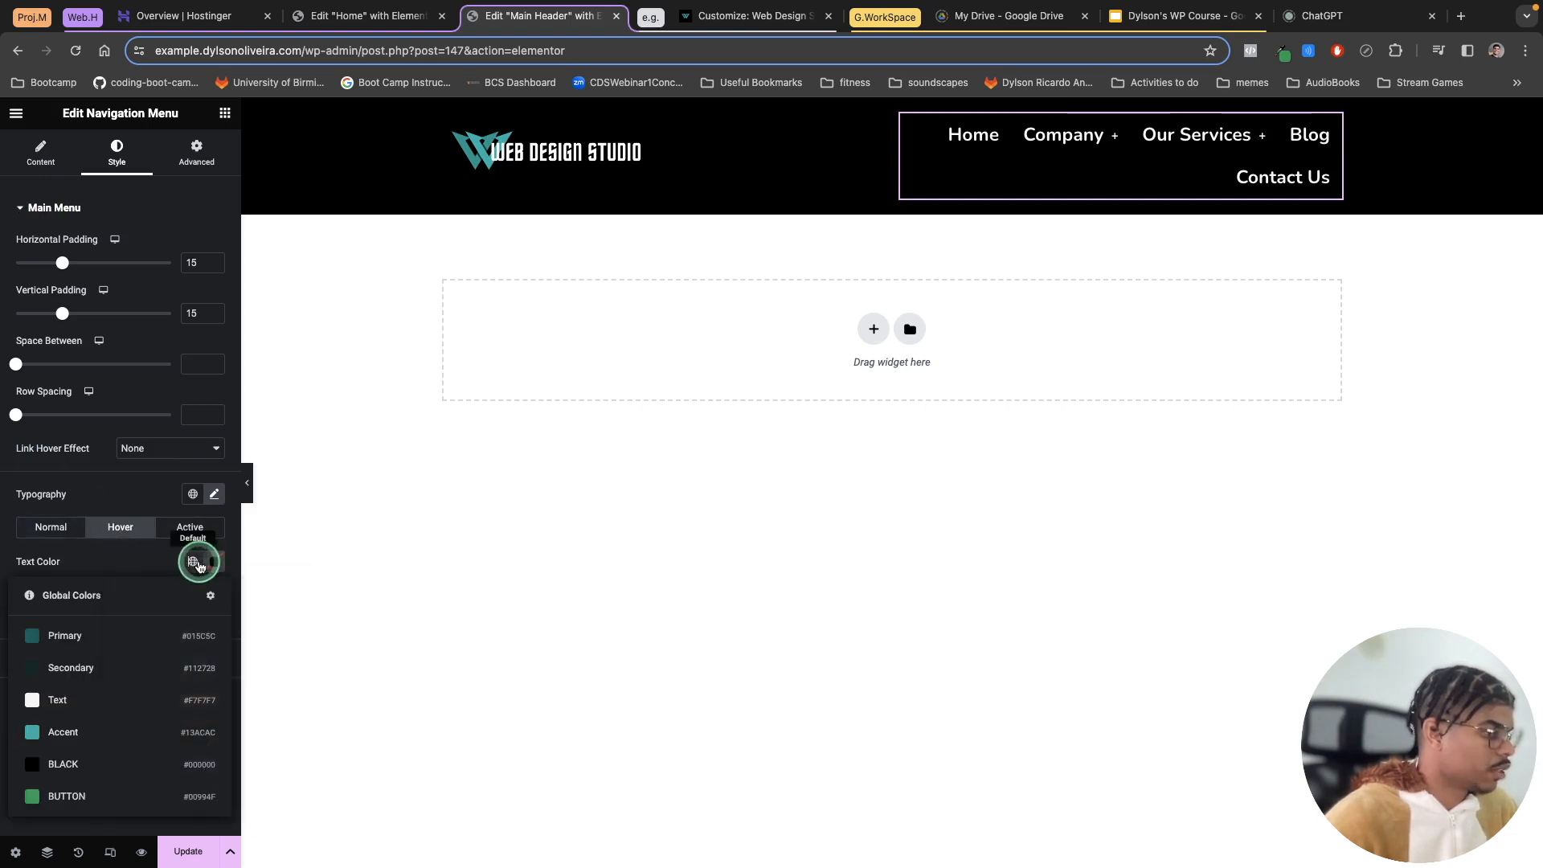
pyautogui.click(222, 561)
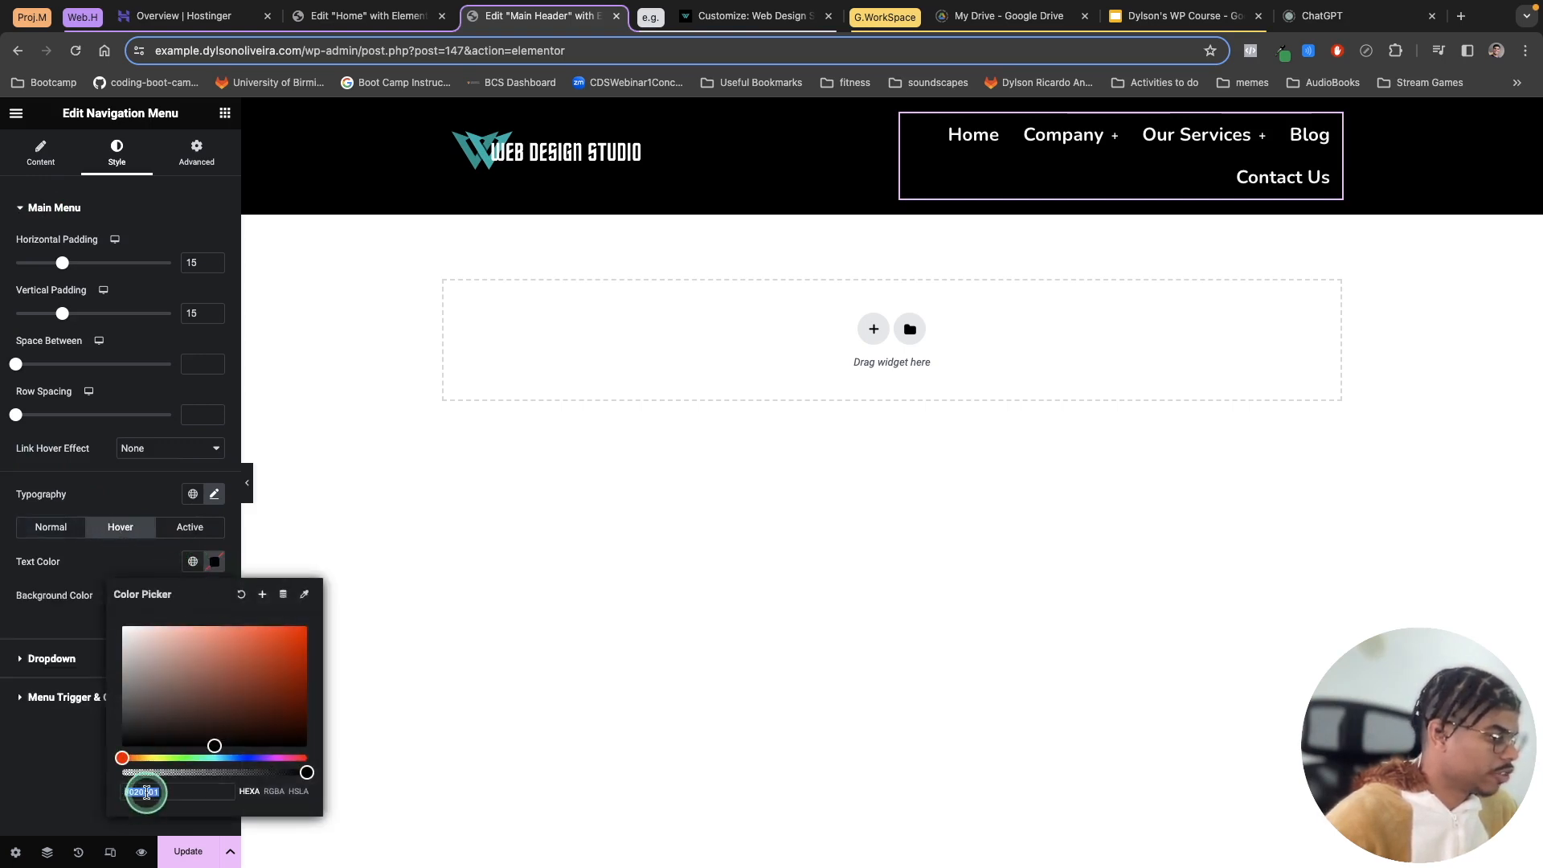
pyautogui.rightClick(144, 792)
pyautogui.click(181, 599)
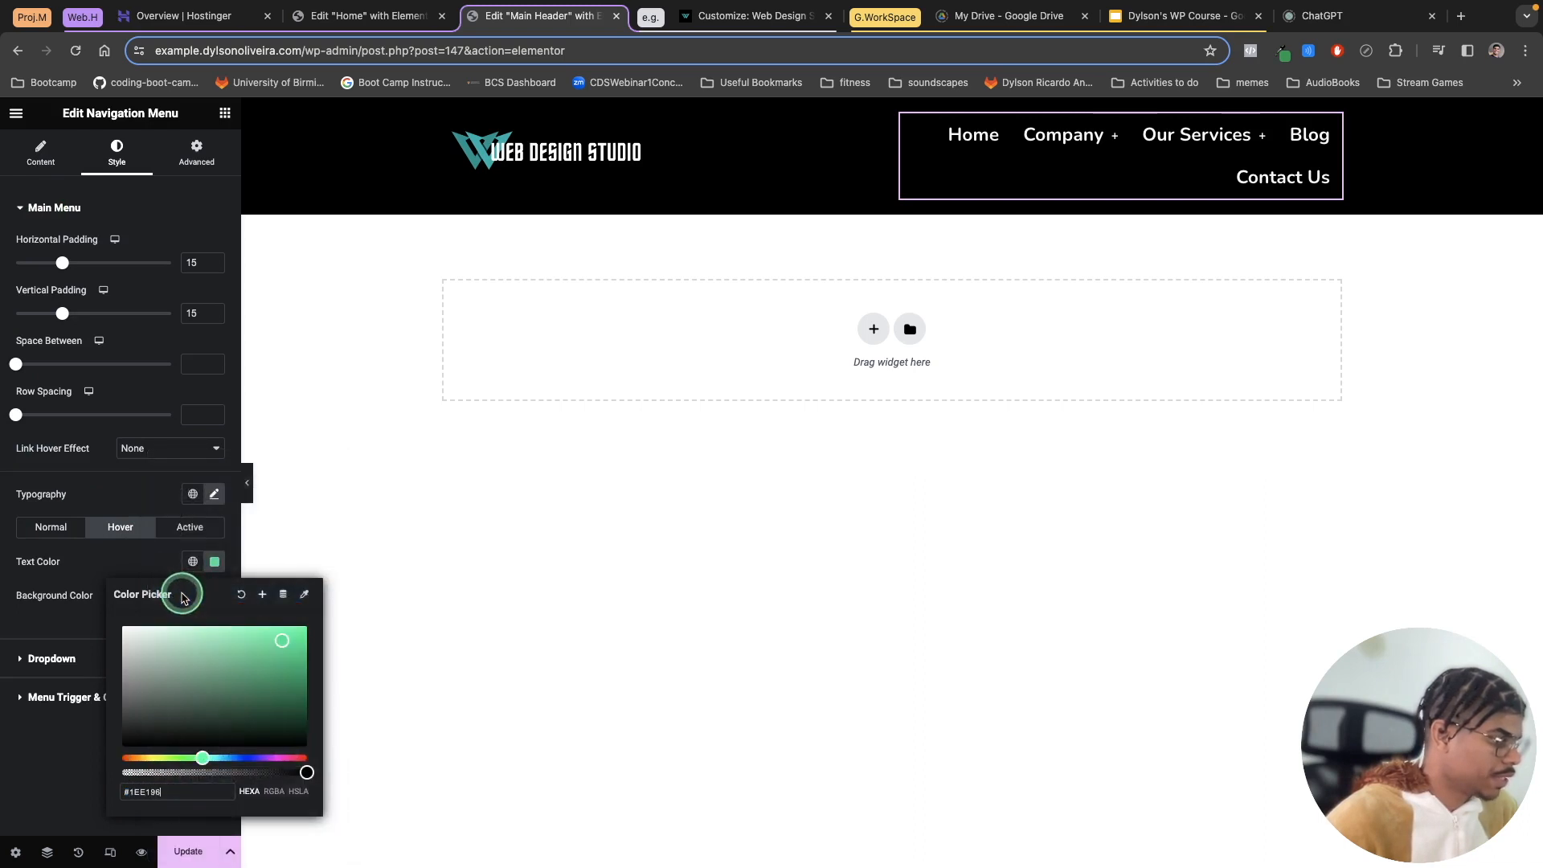
pyautogui.click(106, 490)
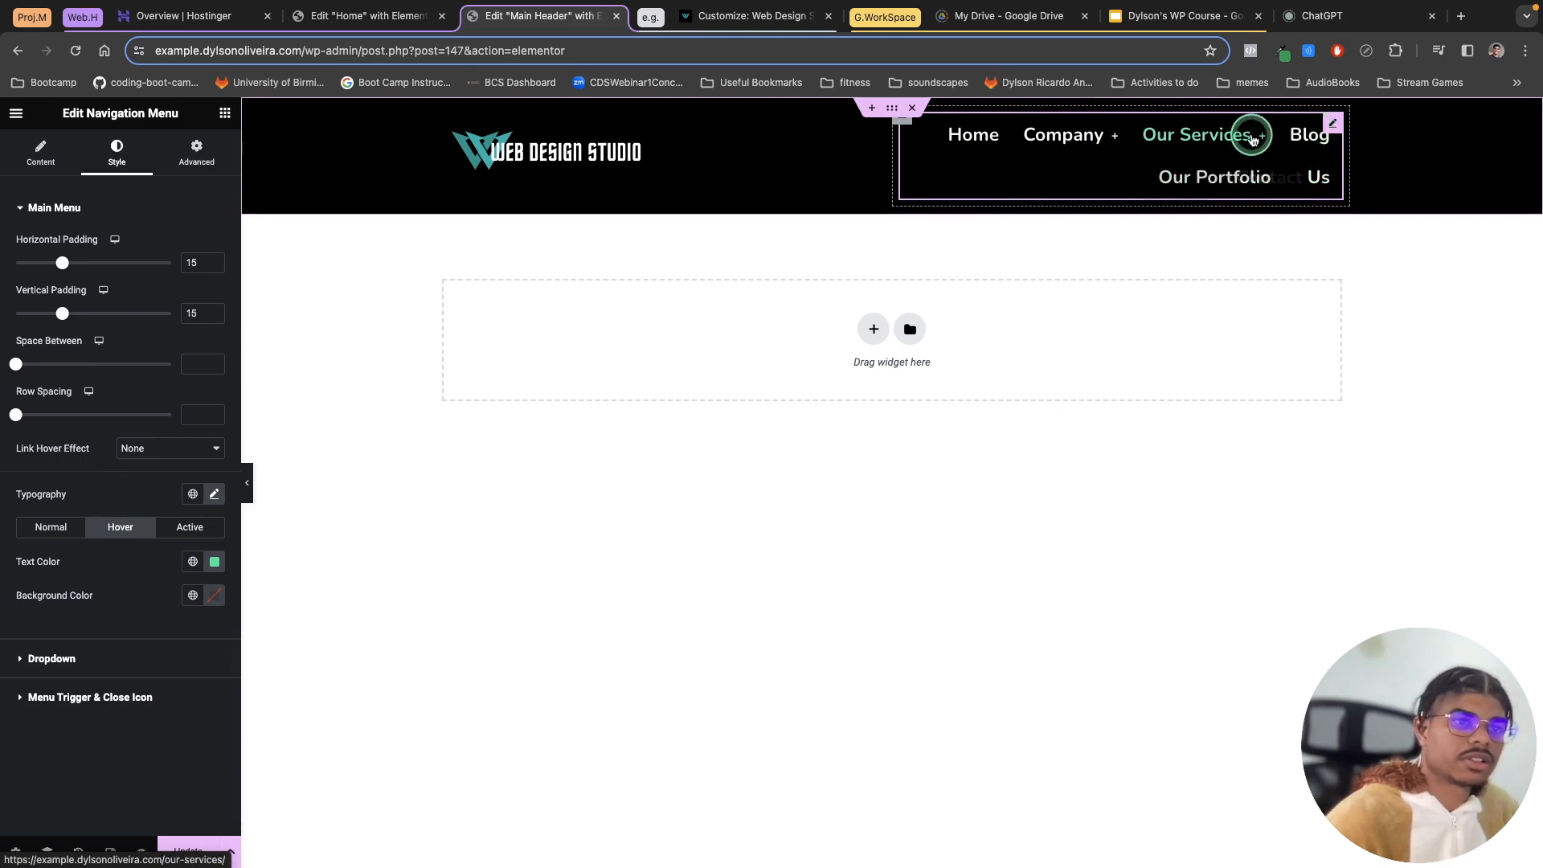
pyautogui.click(189, 850)
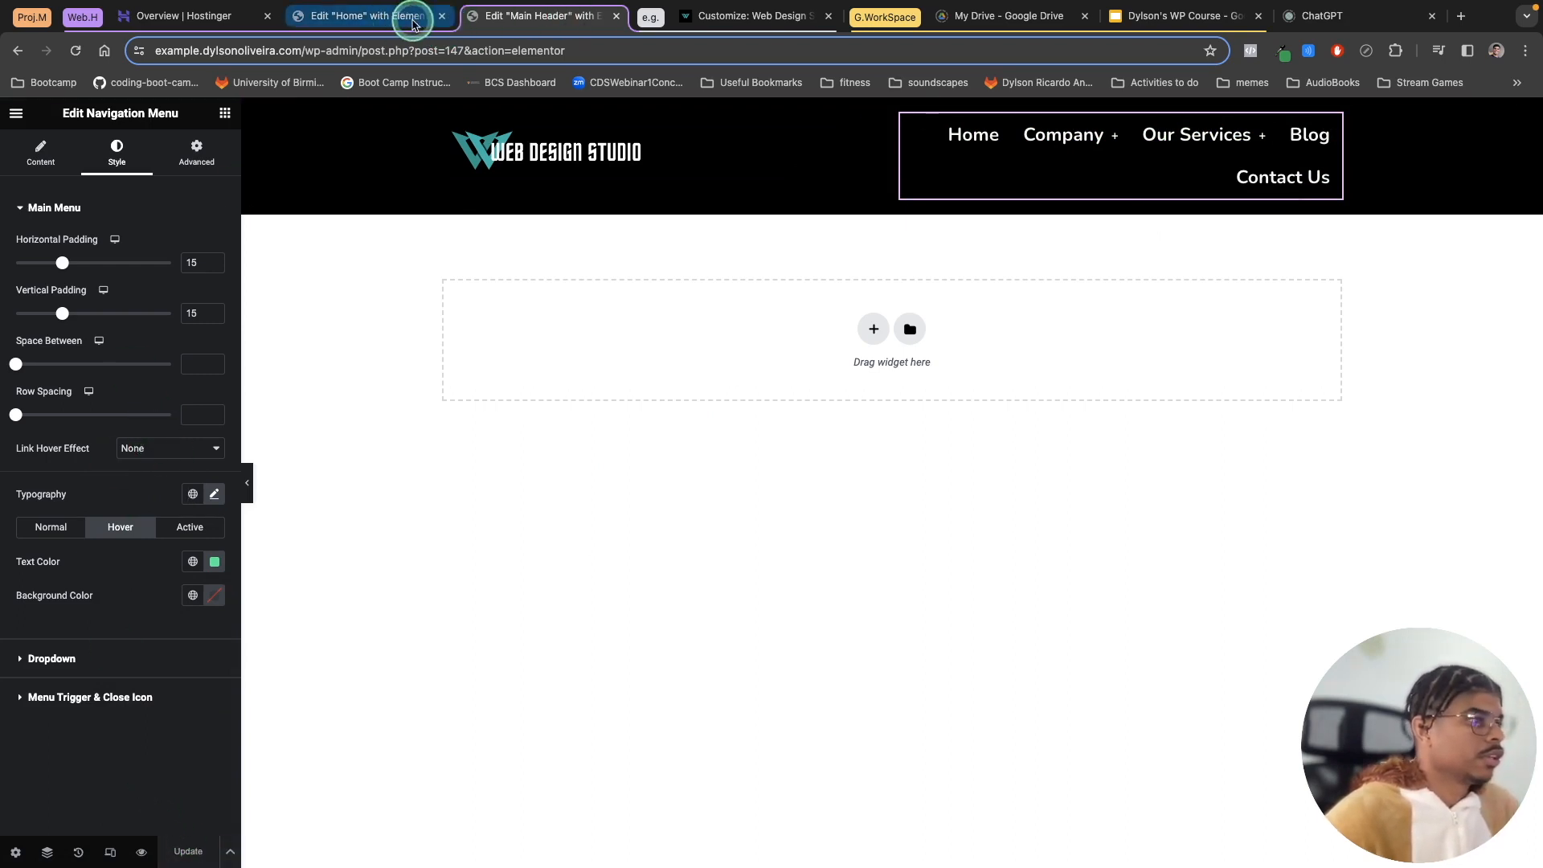
# Step: Close the Home editor tab and duplicate the Main Header editor tab
pyautogui.click(445, 16)
pyautogui.rightClick(376, 16)
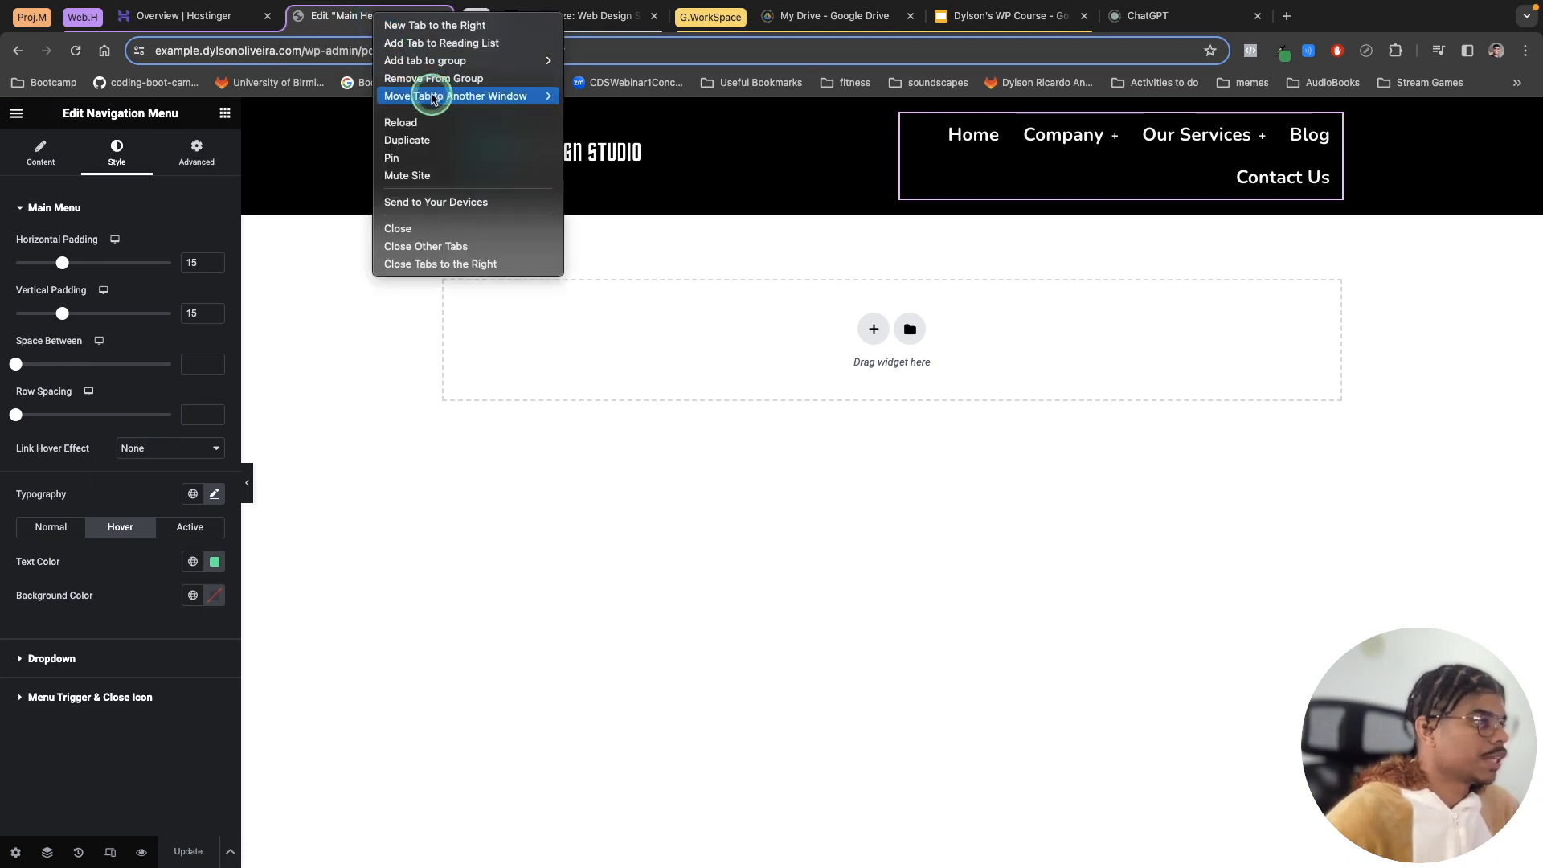
pyautogui.click(432, 141)
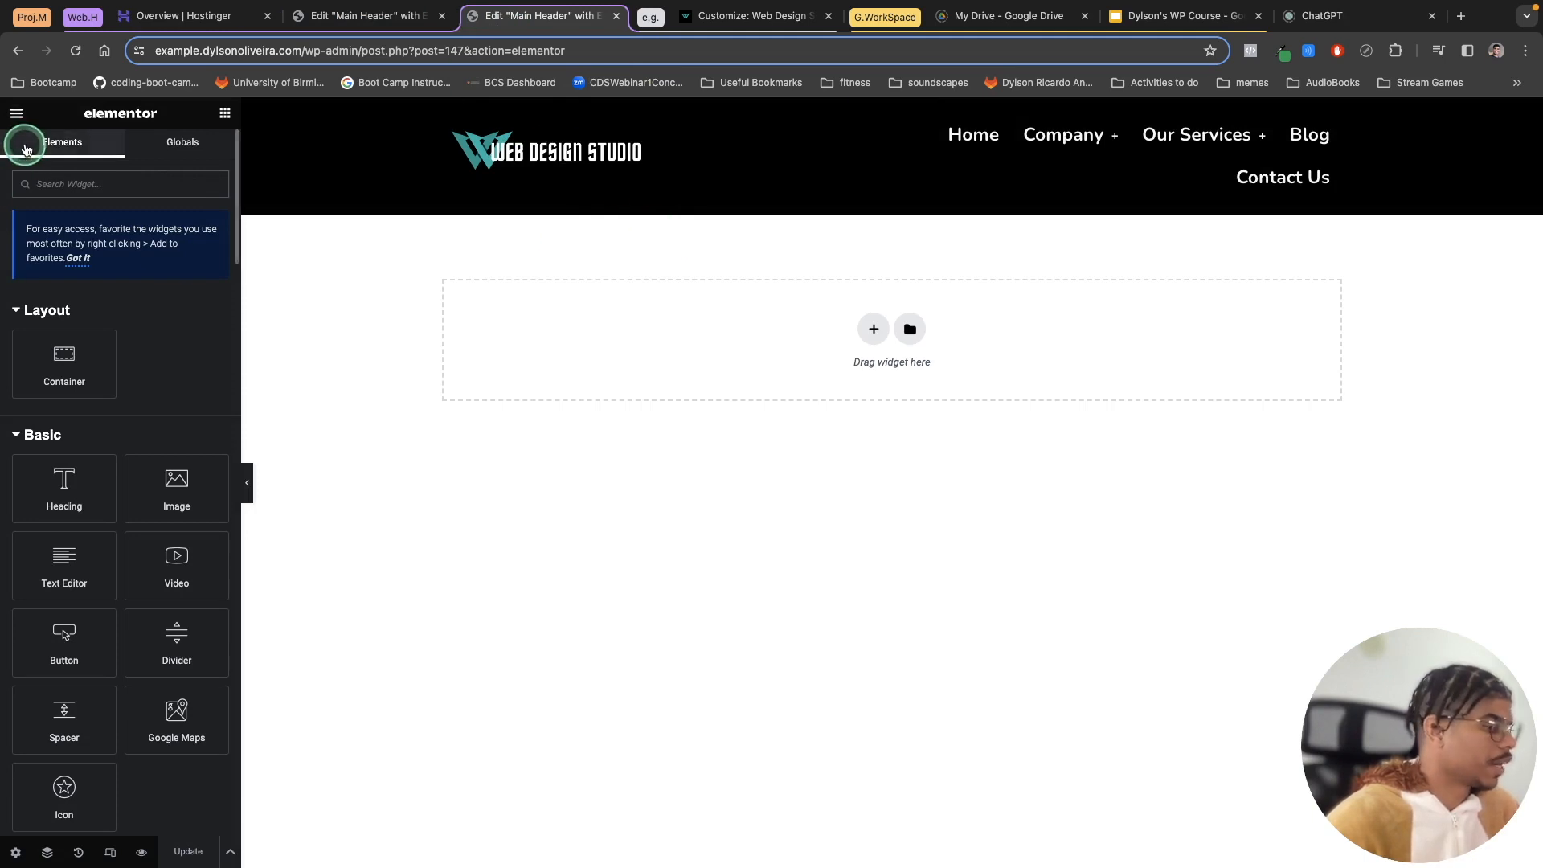
# Step: Exit the editor in the duplicate tab and view the live site's home and blog pages
pyautogui.click(17, 116)
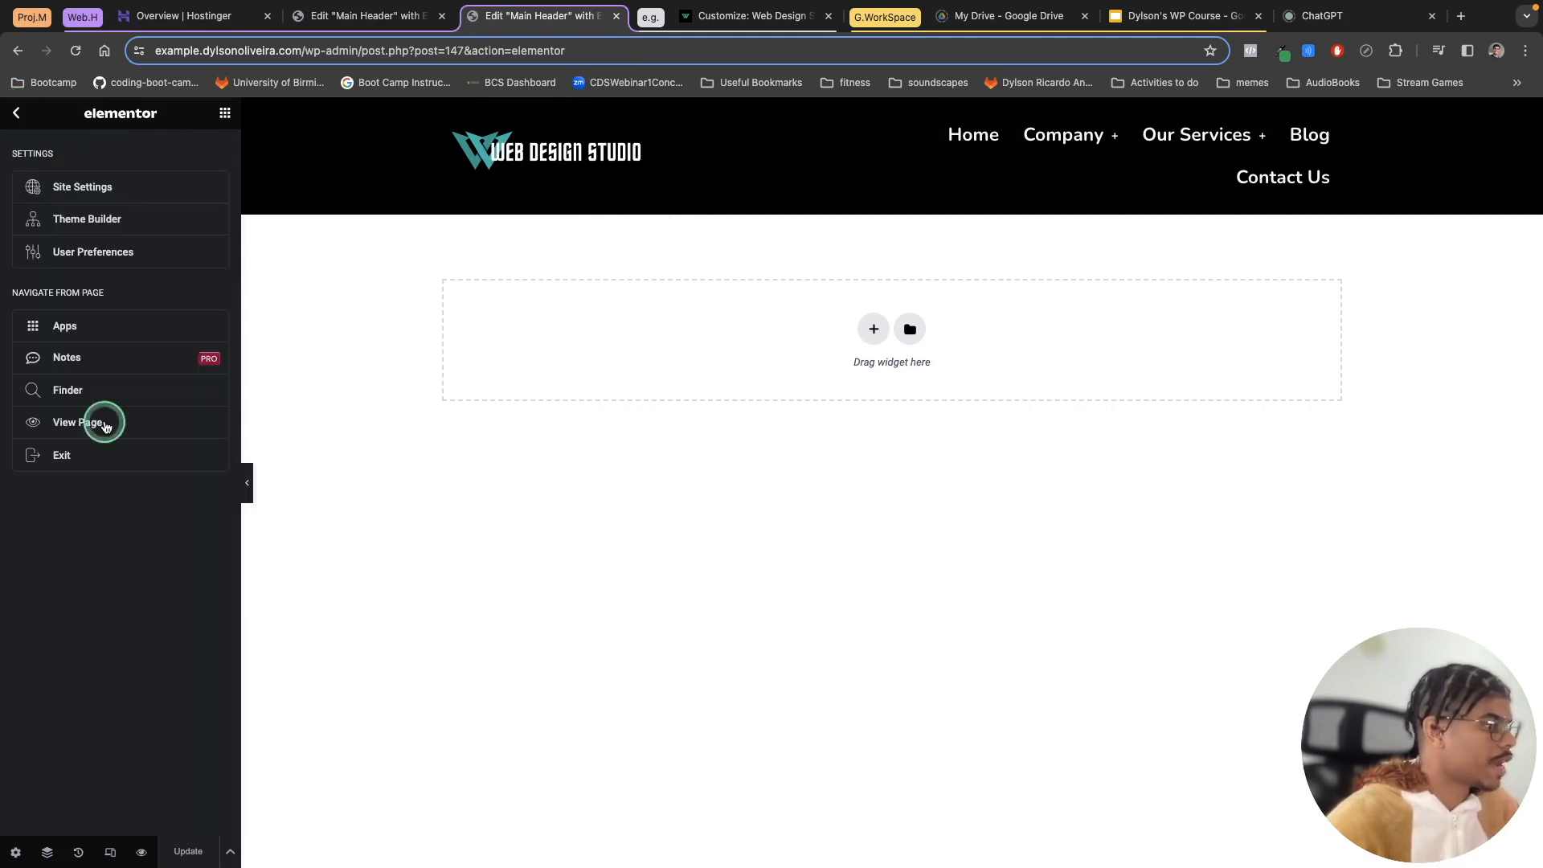
pyautogui.click(68, 455)
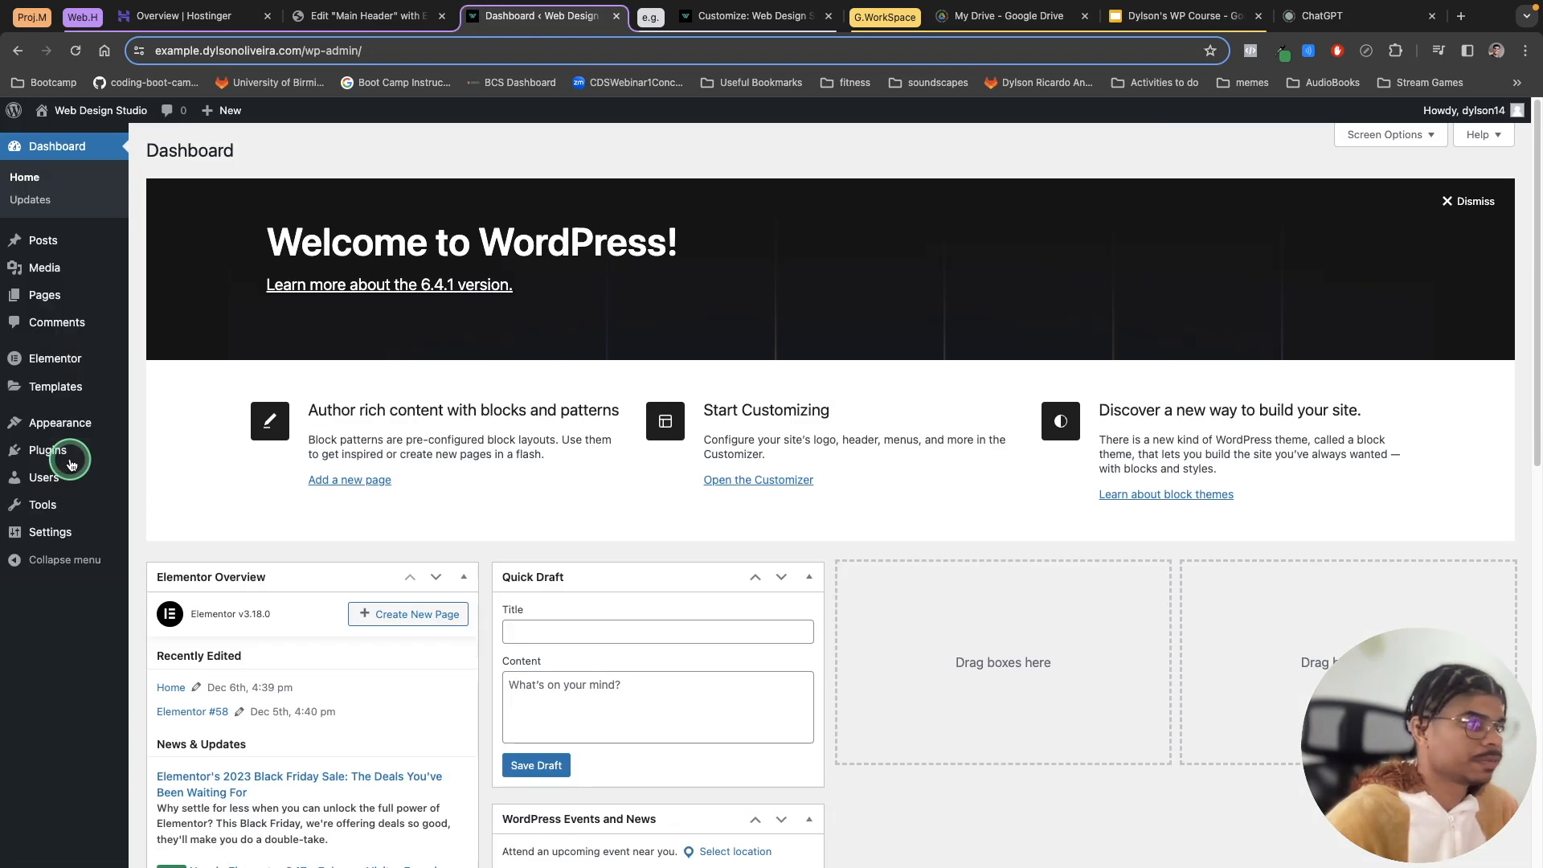
pyautogui.moveTo(93, 110)
pyautogui.click(69, 139)
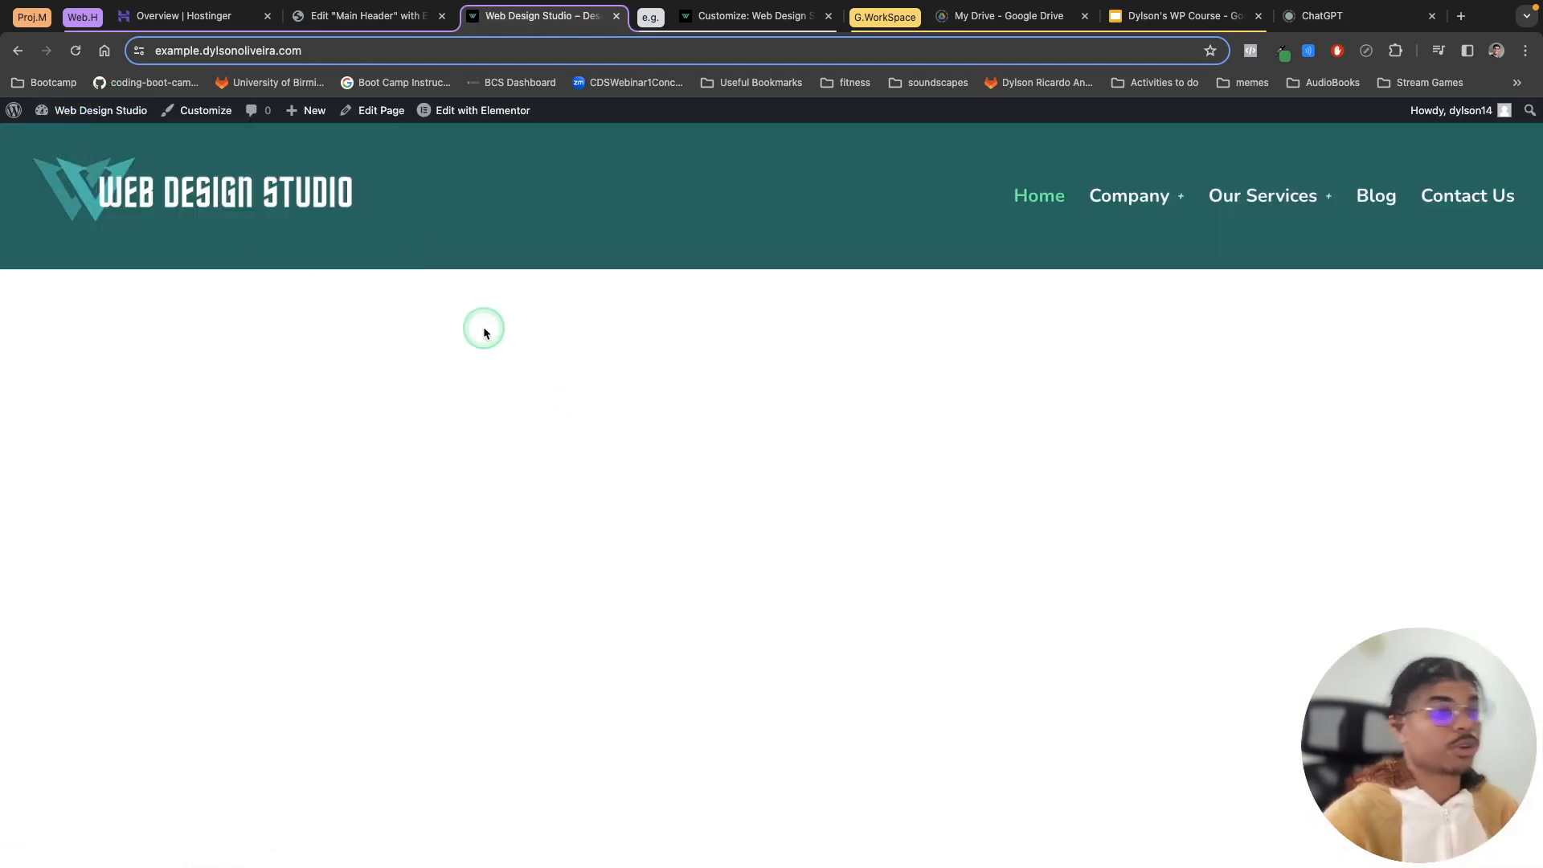
pyautogui.click(1376, 197)
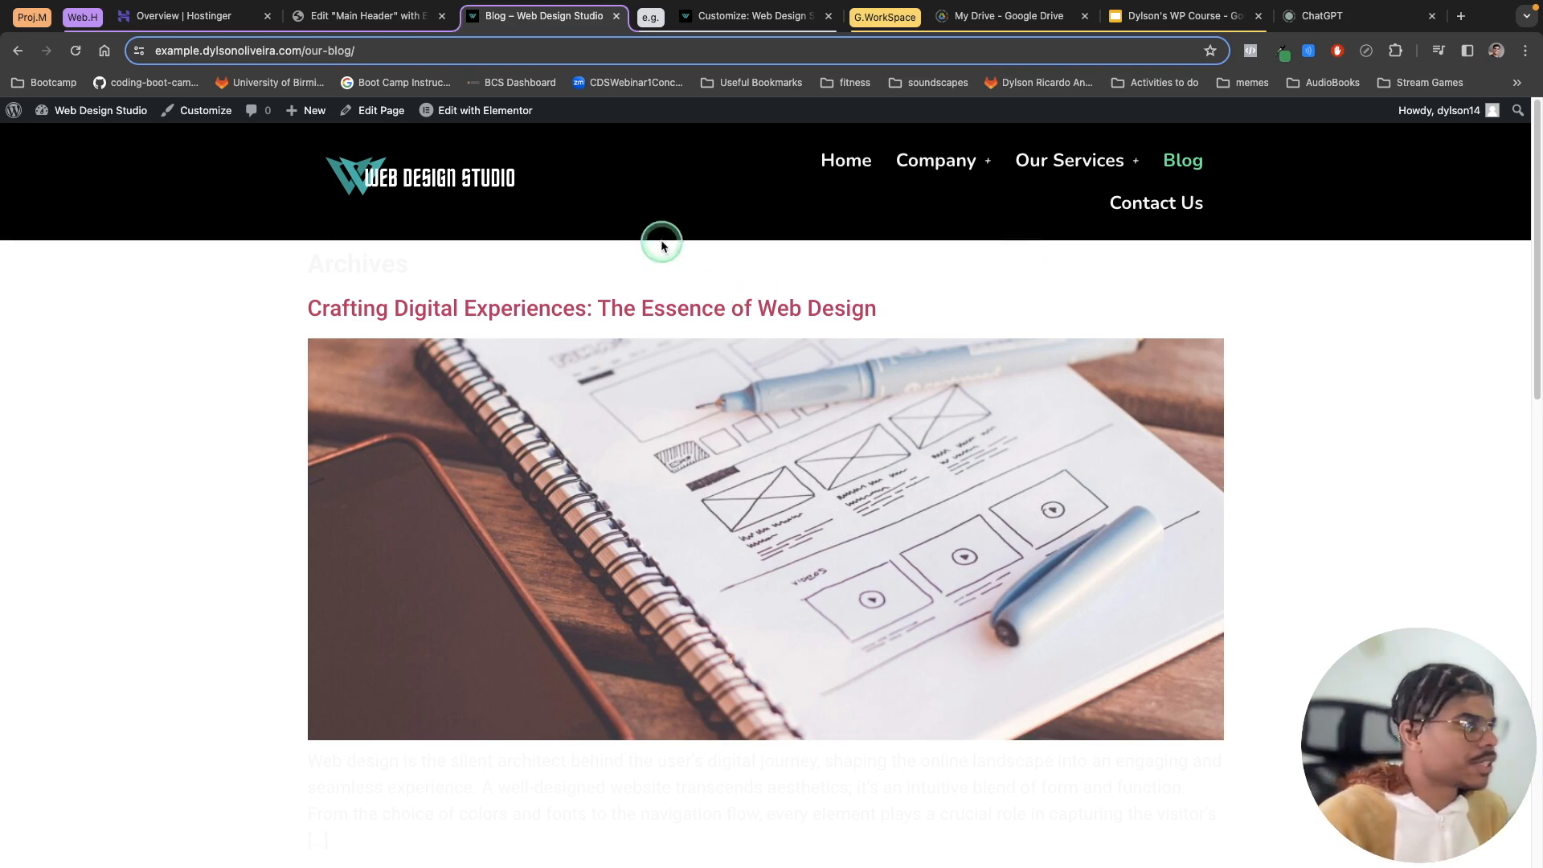
# Step: Open the blog page in a new tab and compare its header and header template with the homepage's
pyautogui.rightClick(424, 184)
pyautogui.click(441, 195)
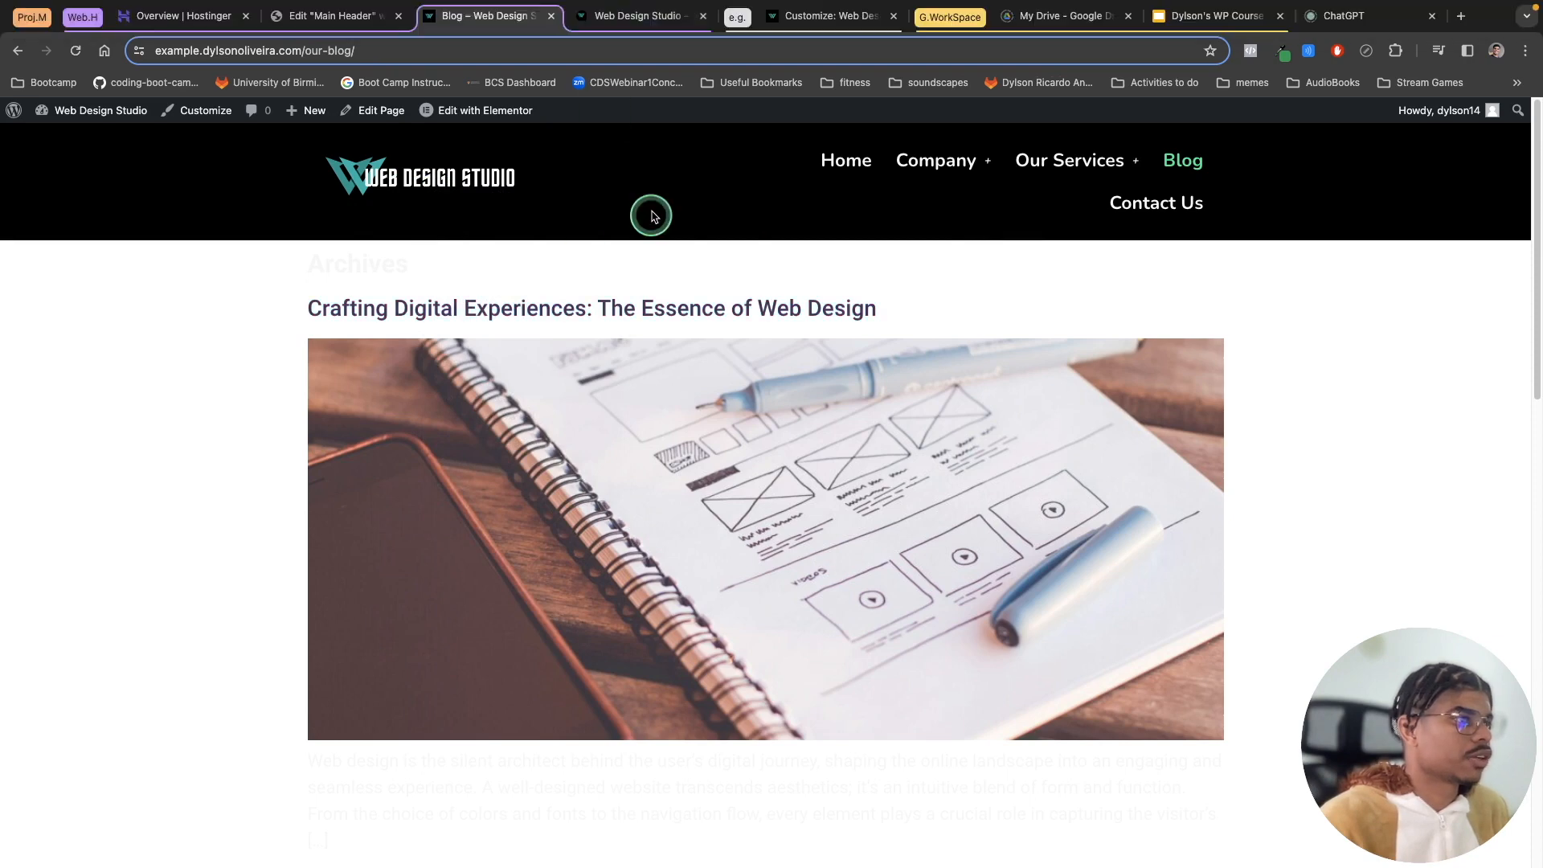
pyautogui.moveTo(628, 26); pyautogui.dragTo(494, 23)
pyautogui.click(637, 27)
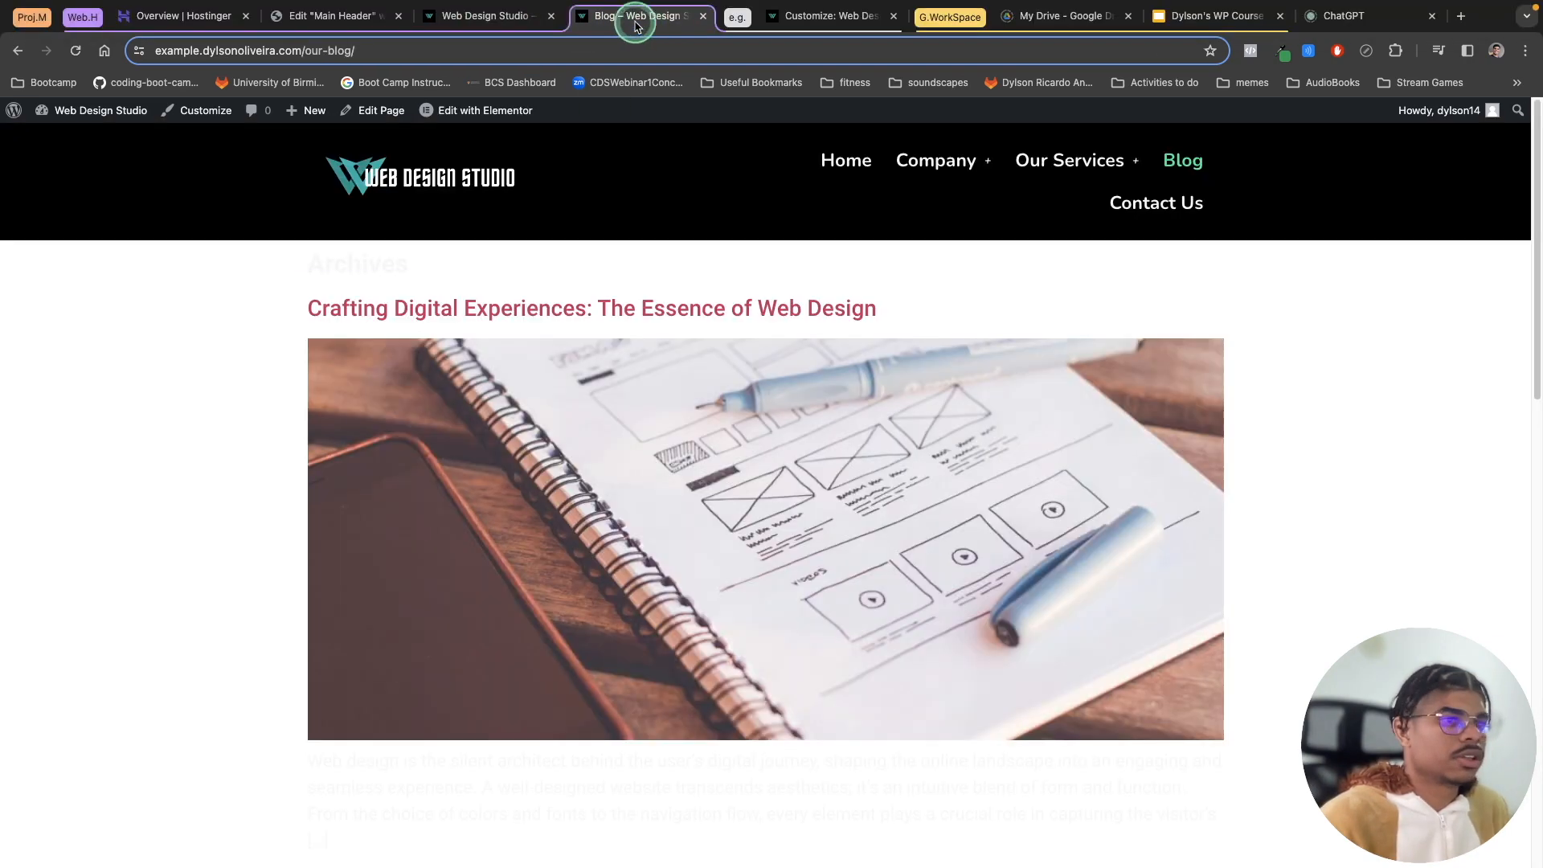
pyautogui.click(543, 26)
pyautogui.click(625, 22)
pyautogui.click(514, 22)
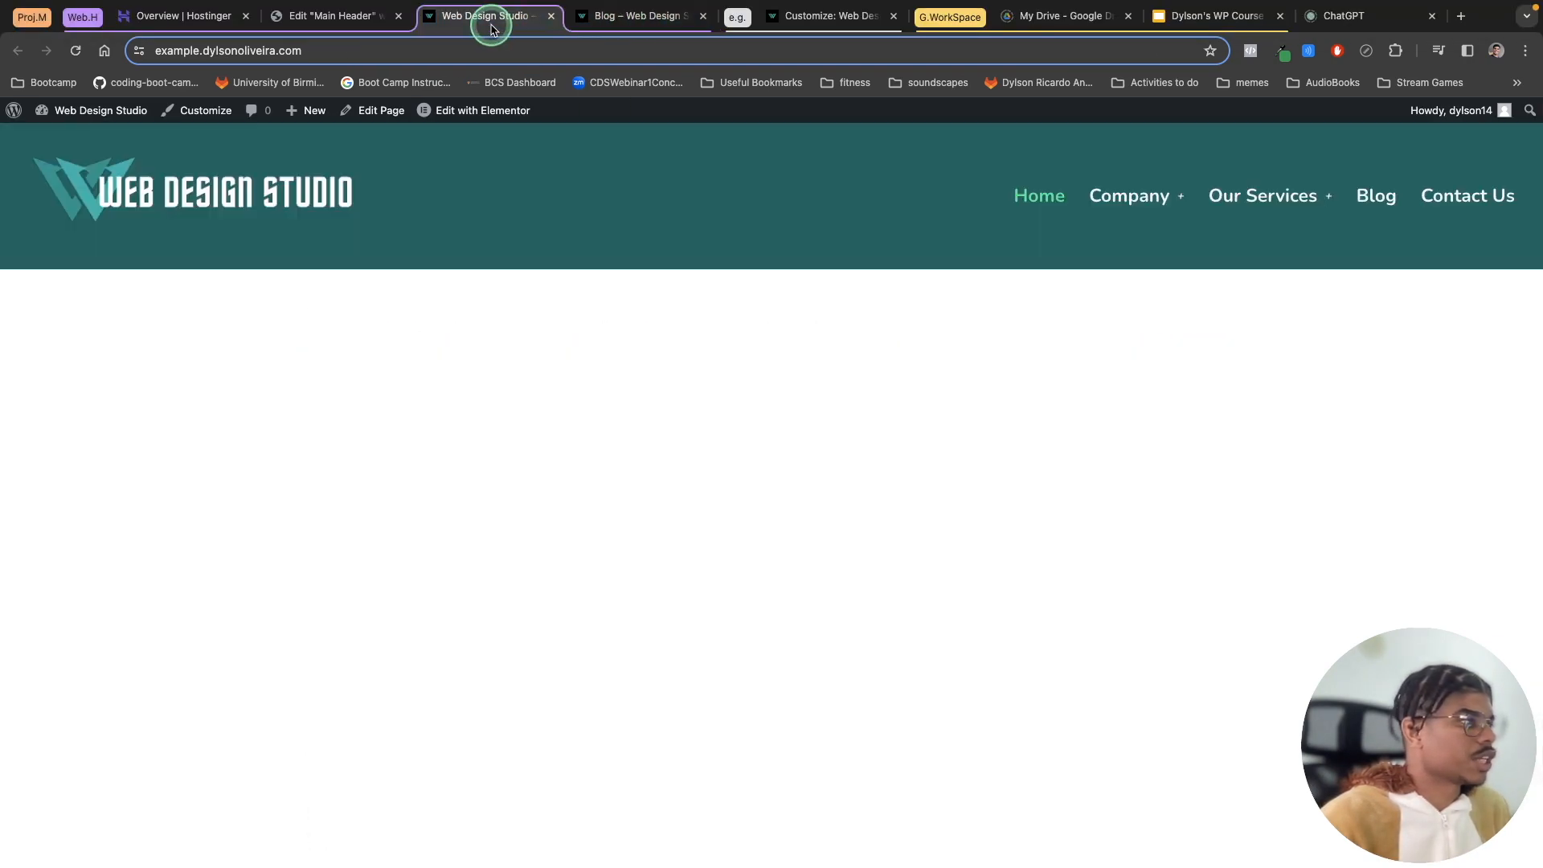
pyautogui.click(606, 24)
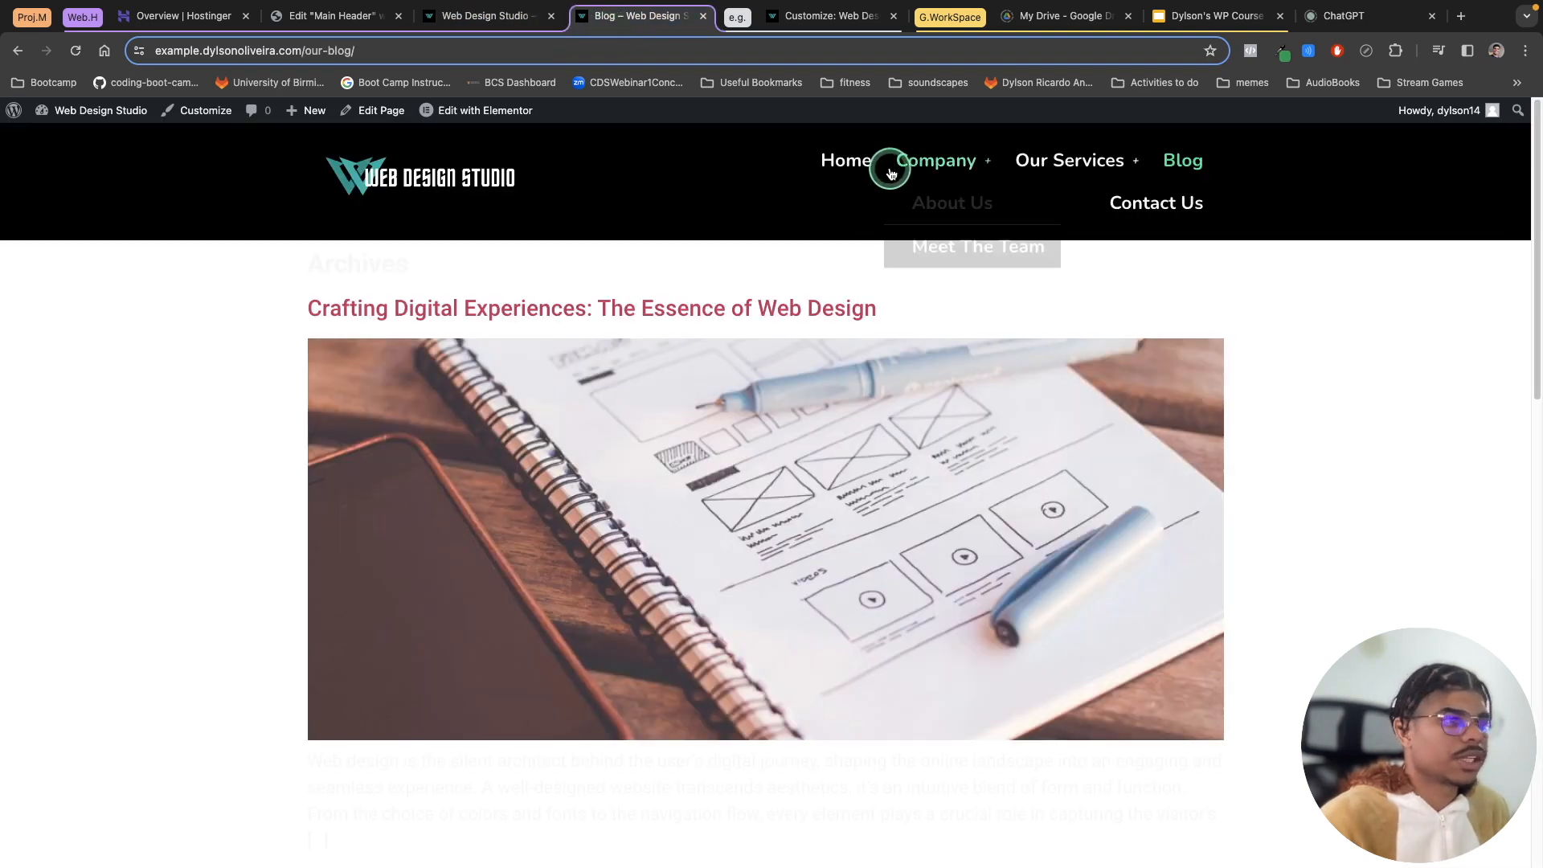
pyautogui.click(500, 23)
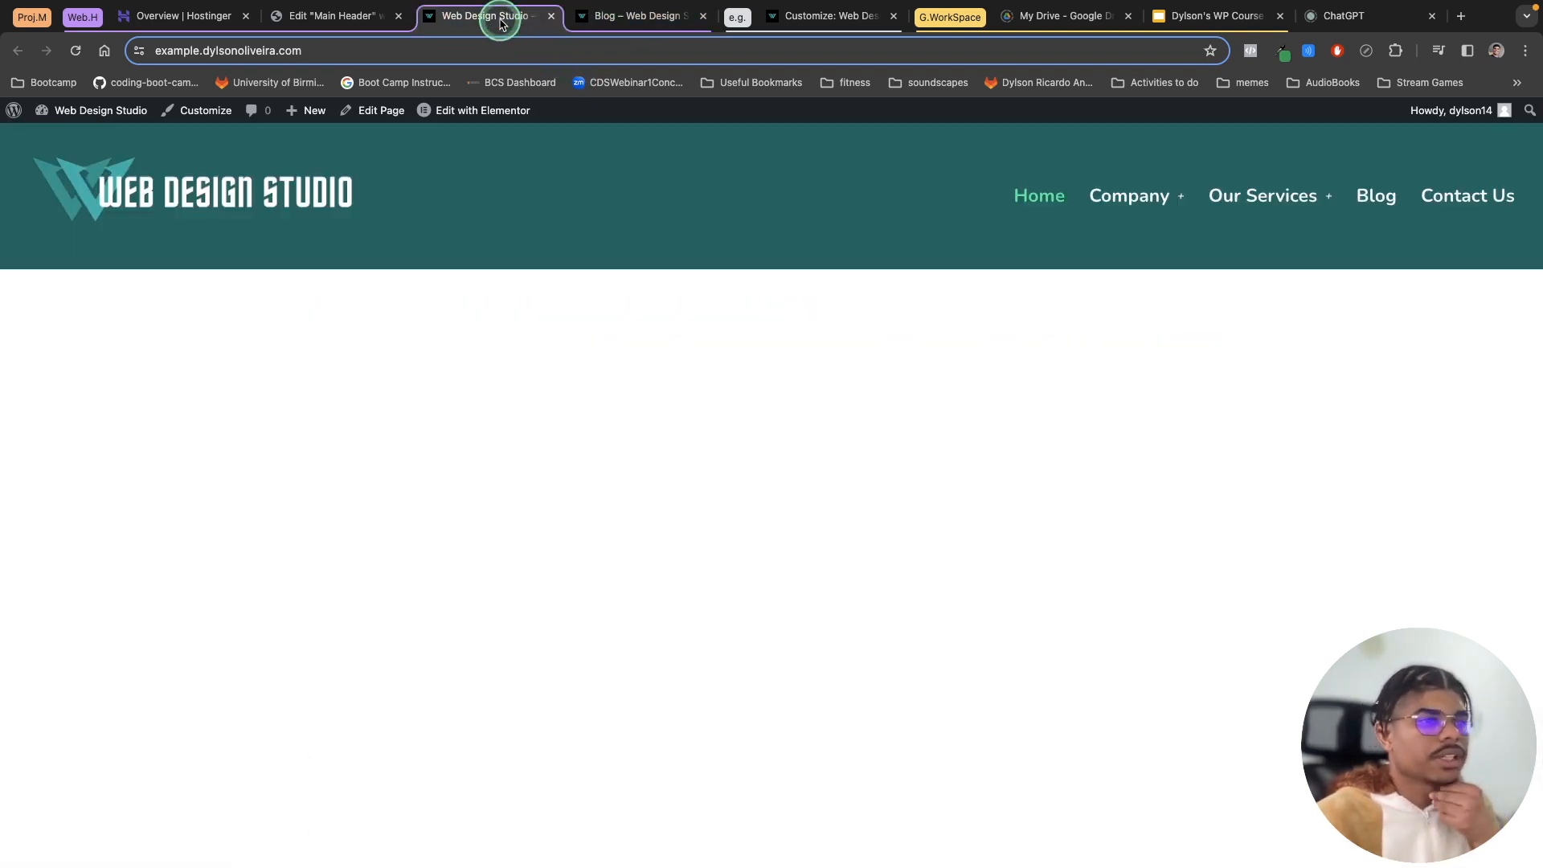
pyautogui.moveTo(483, 112)
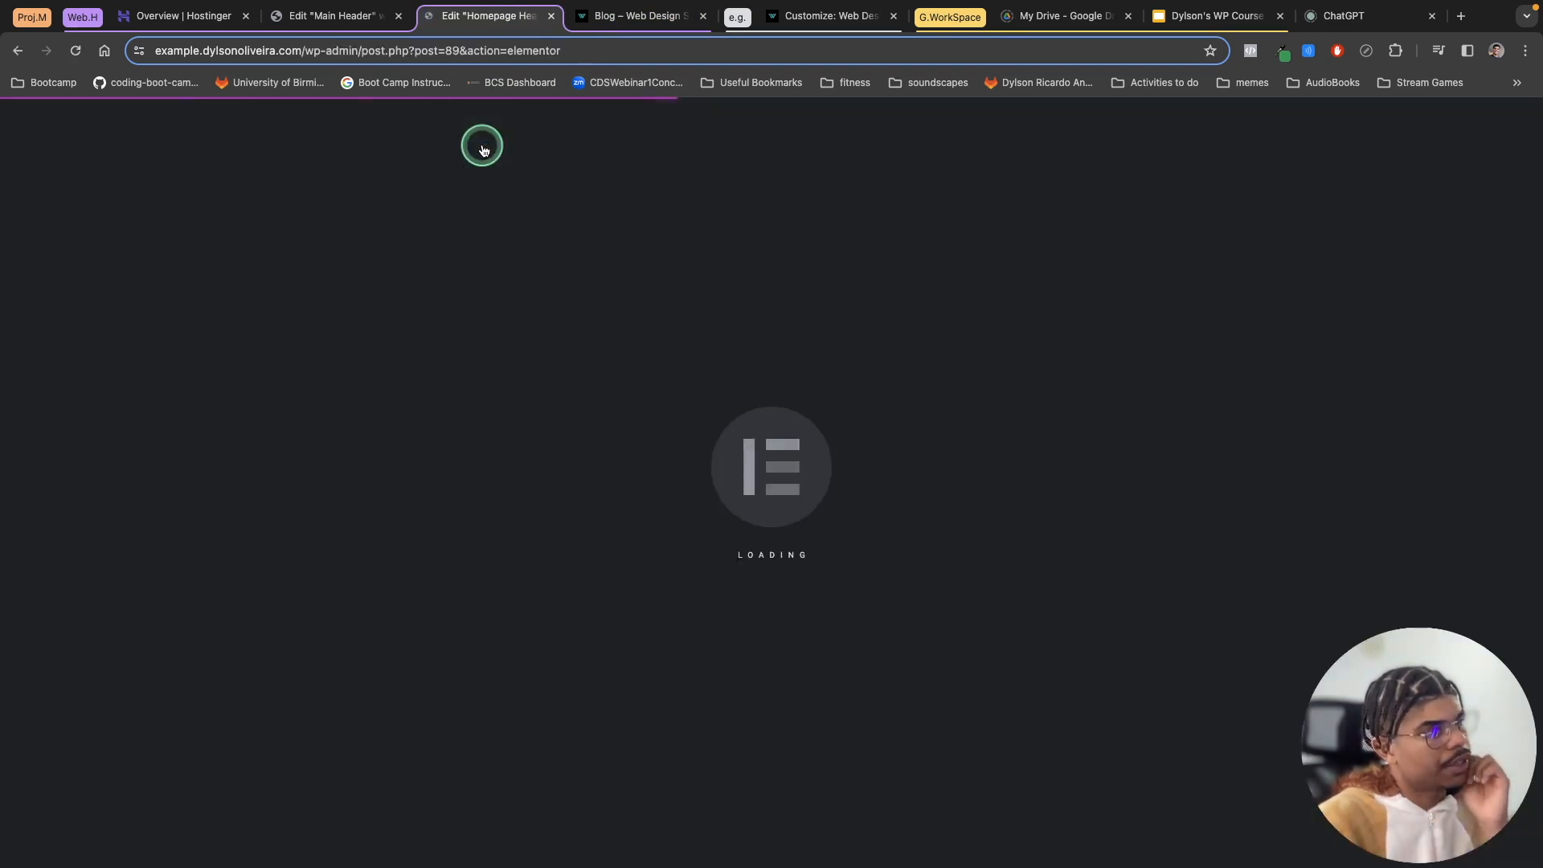
pyautogui.click(603, 21)
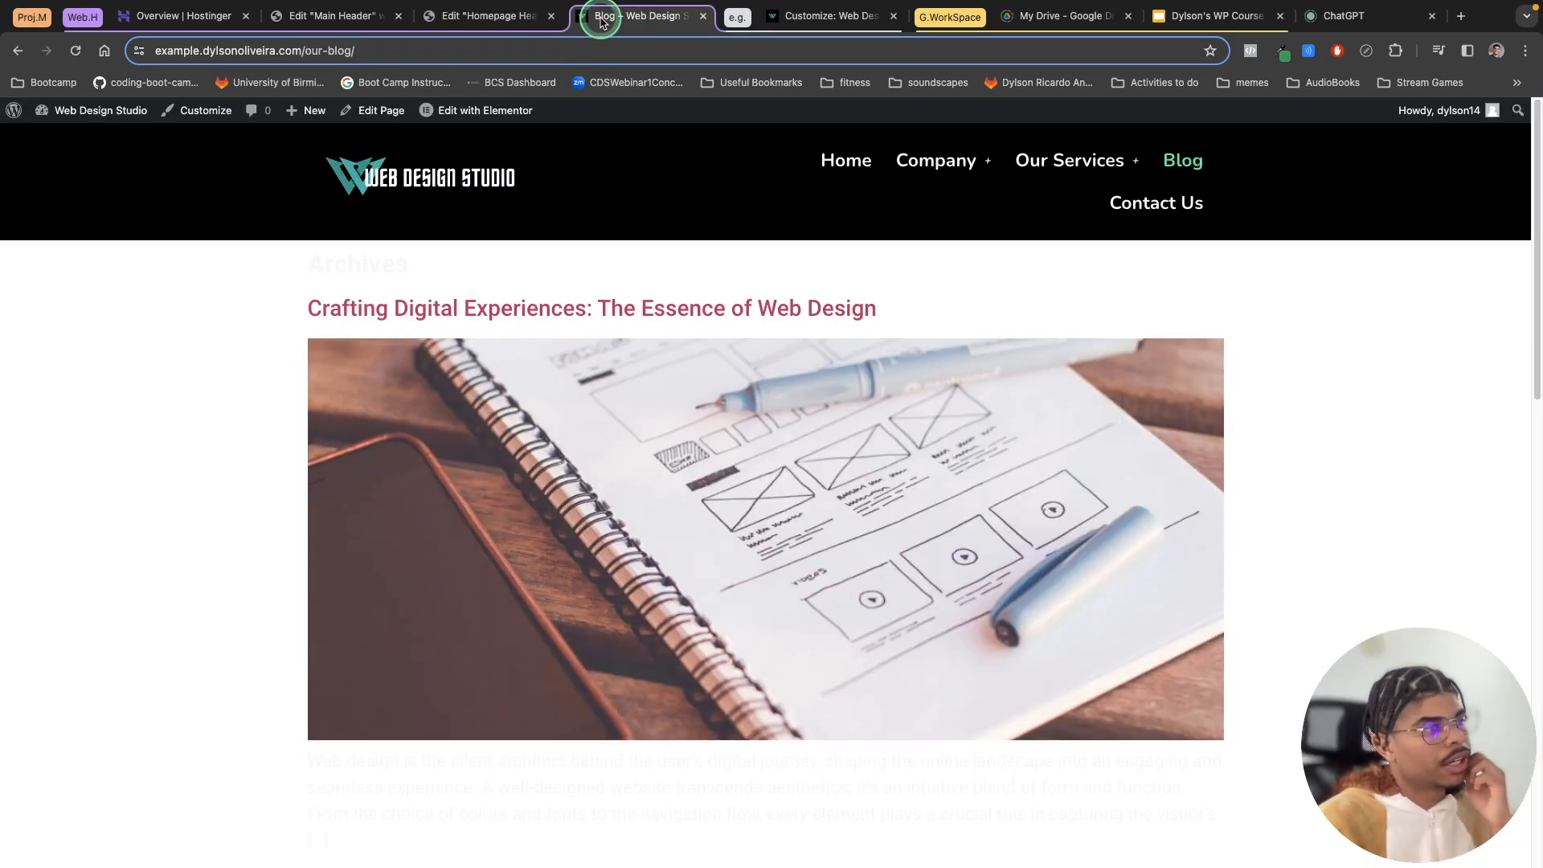
pyautogui.moveTo(474, 111)
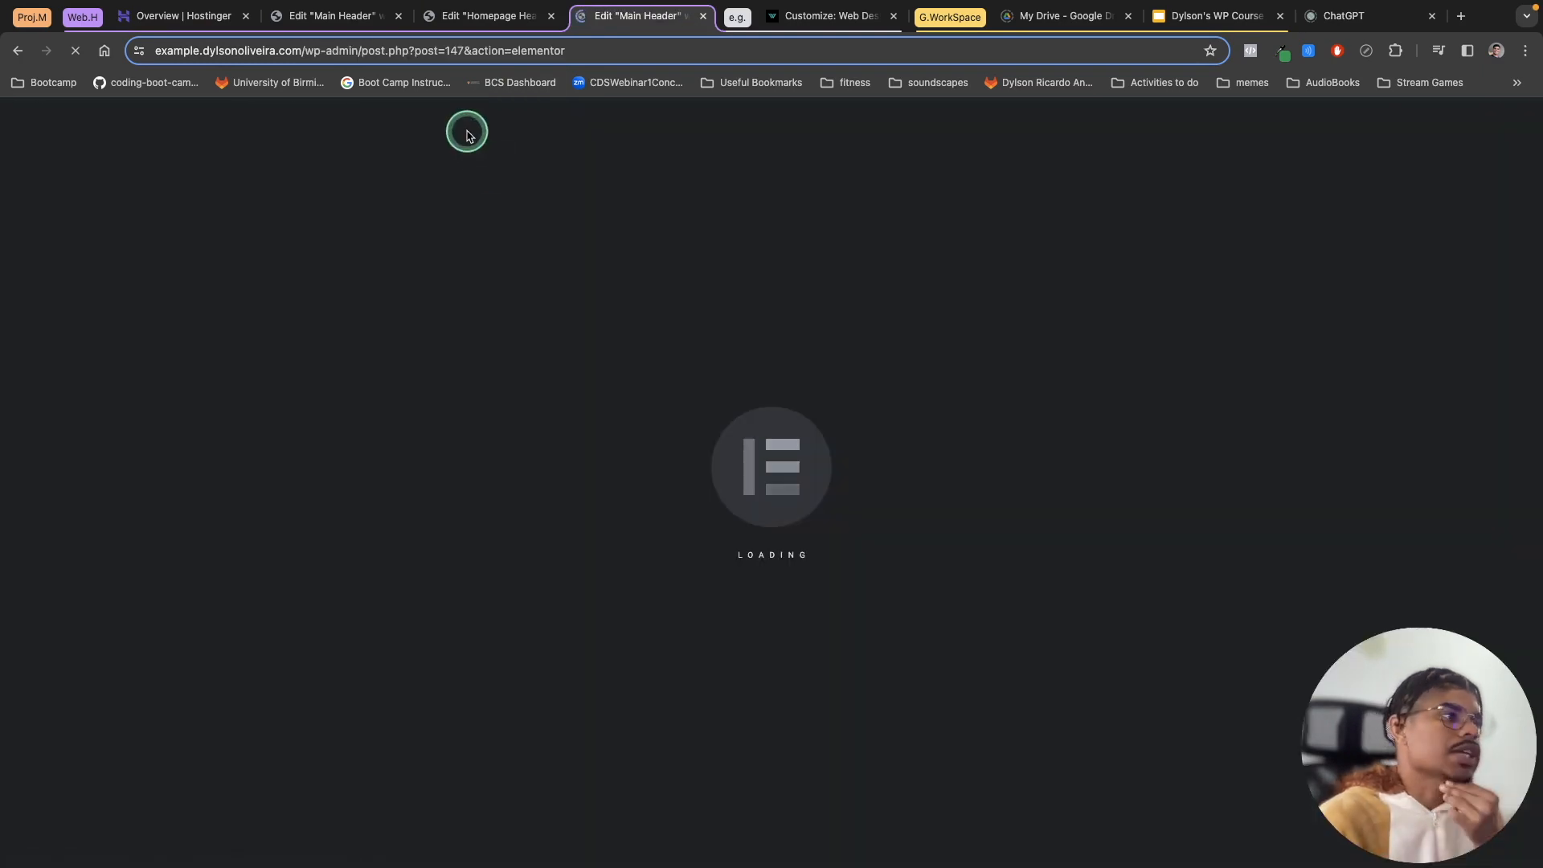
# Step: Set the Main Header container's content width to Full Width, update the template and preview it
pyautogui.click(398, 16)
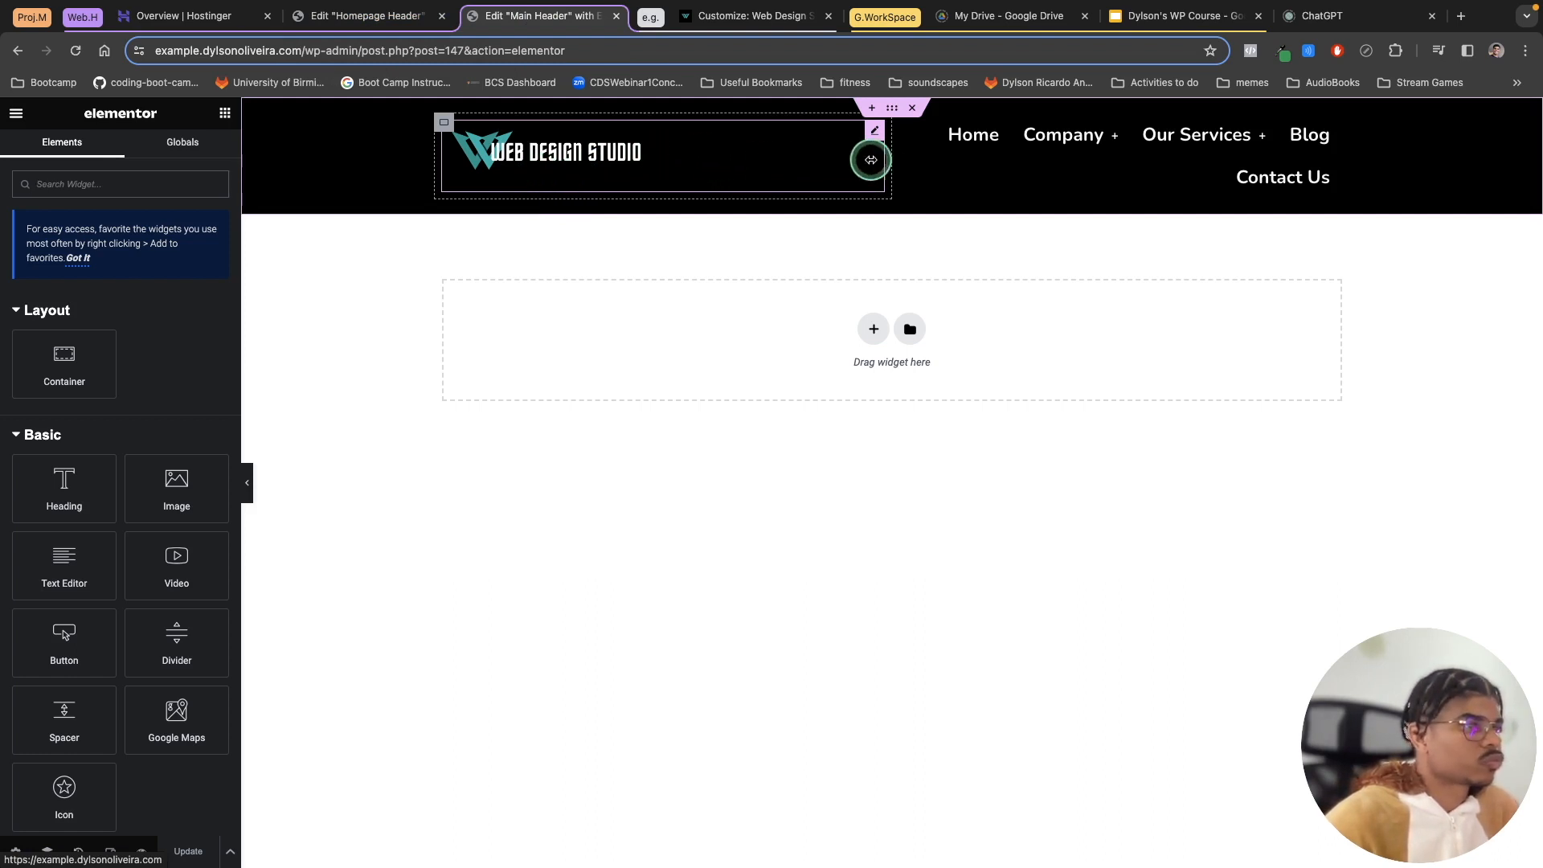
pyautogui.click(365, 17)
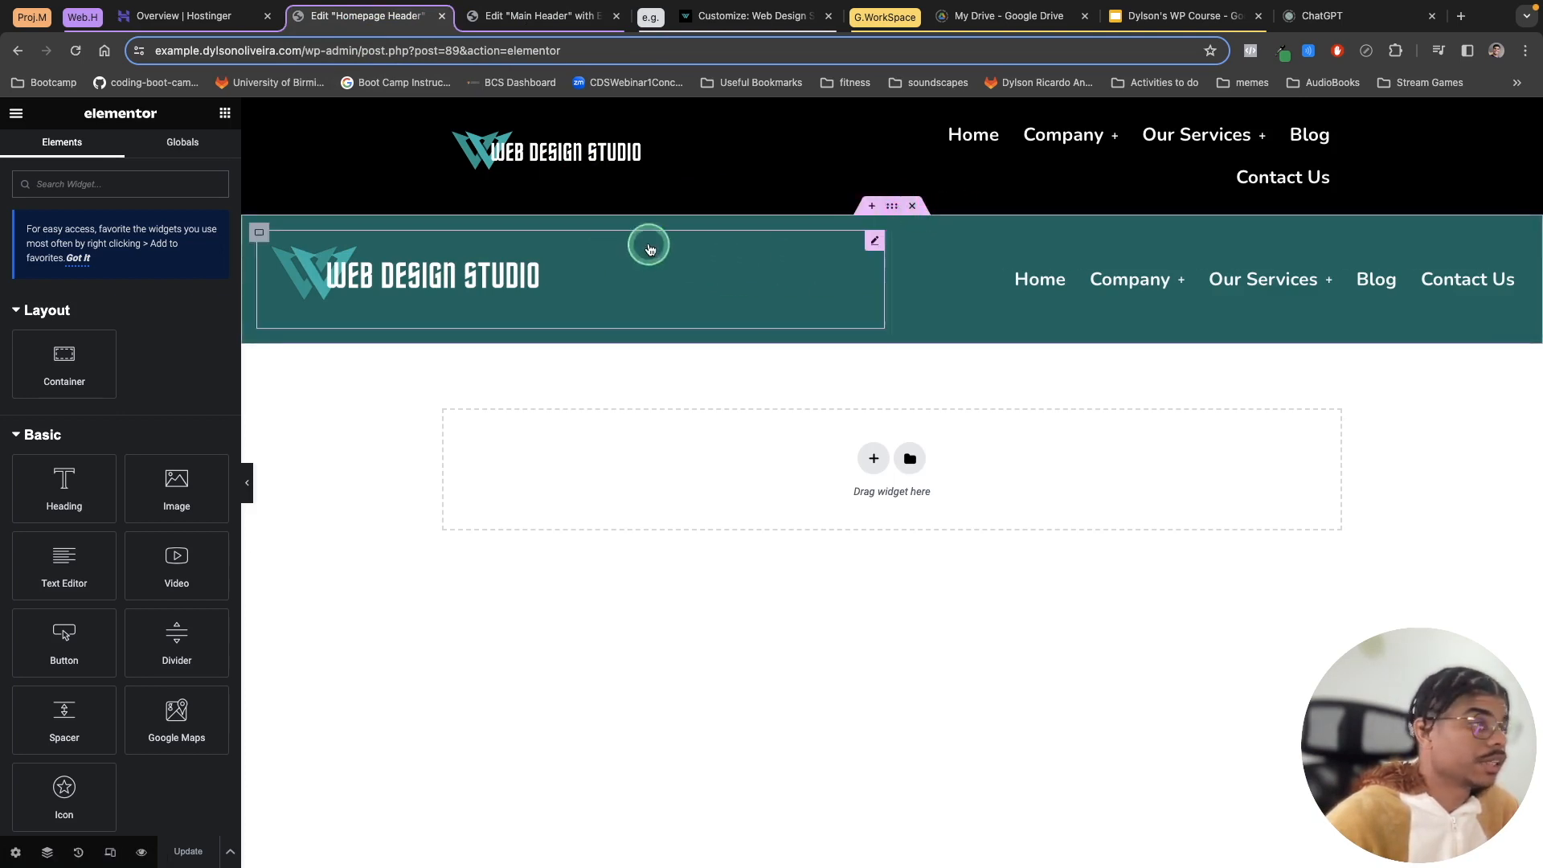
pyautogui.click(533, 24)
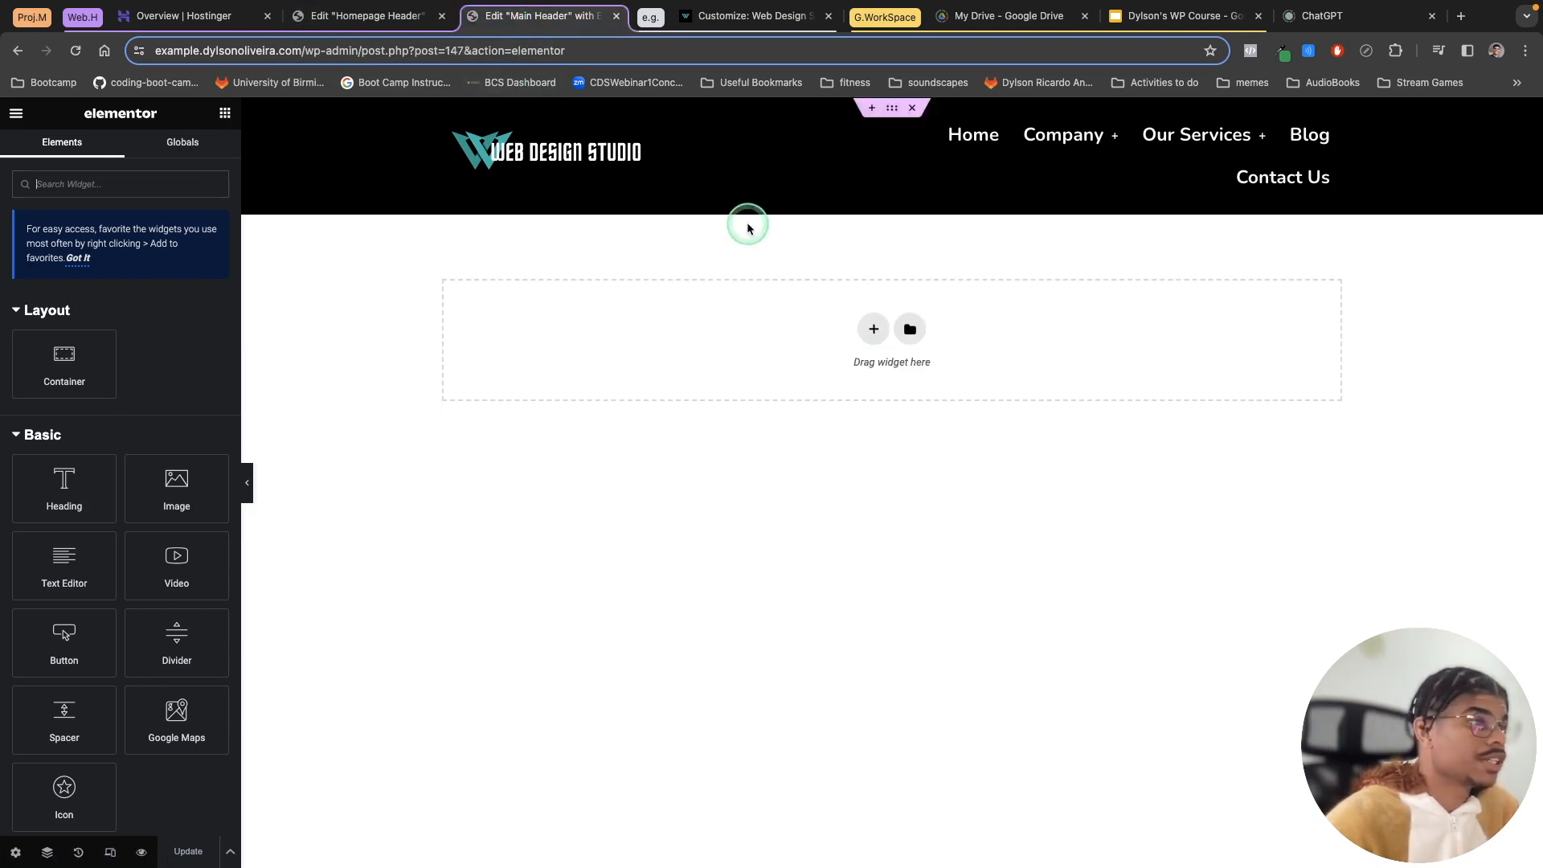
pyautogui.click(892, 110)
pyautogui.click(129, 259)
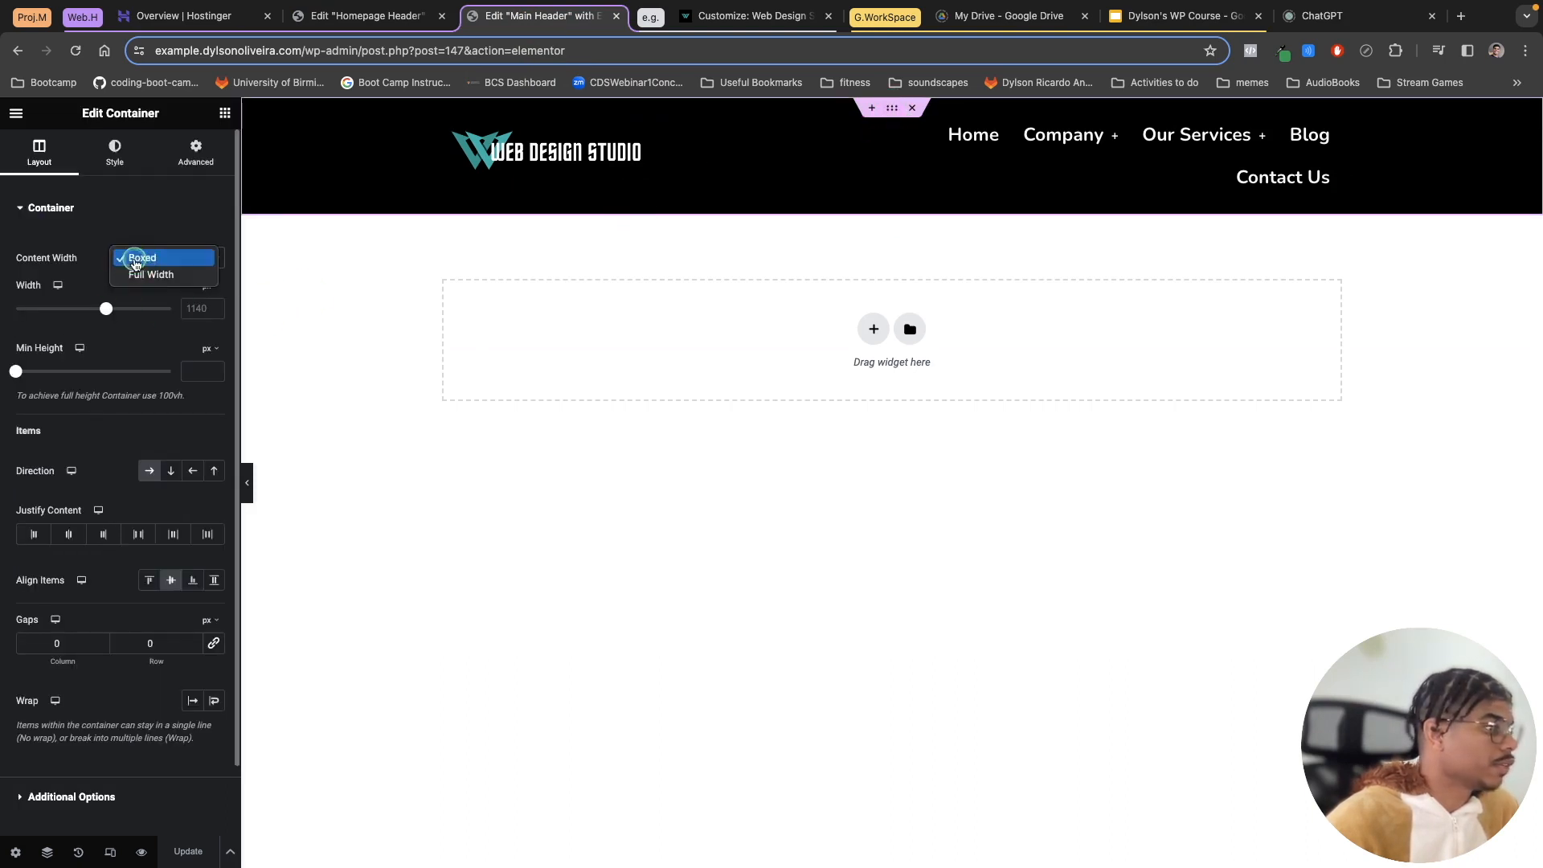
pyautogui.click(141, 275)
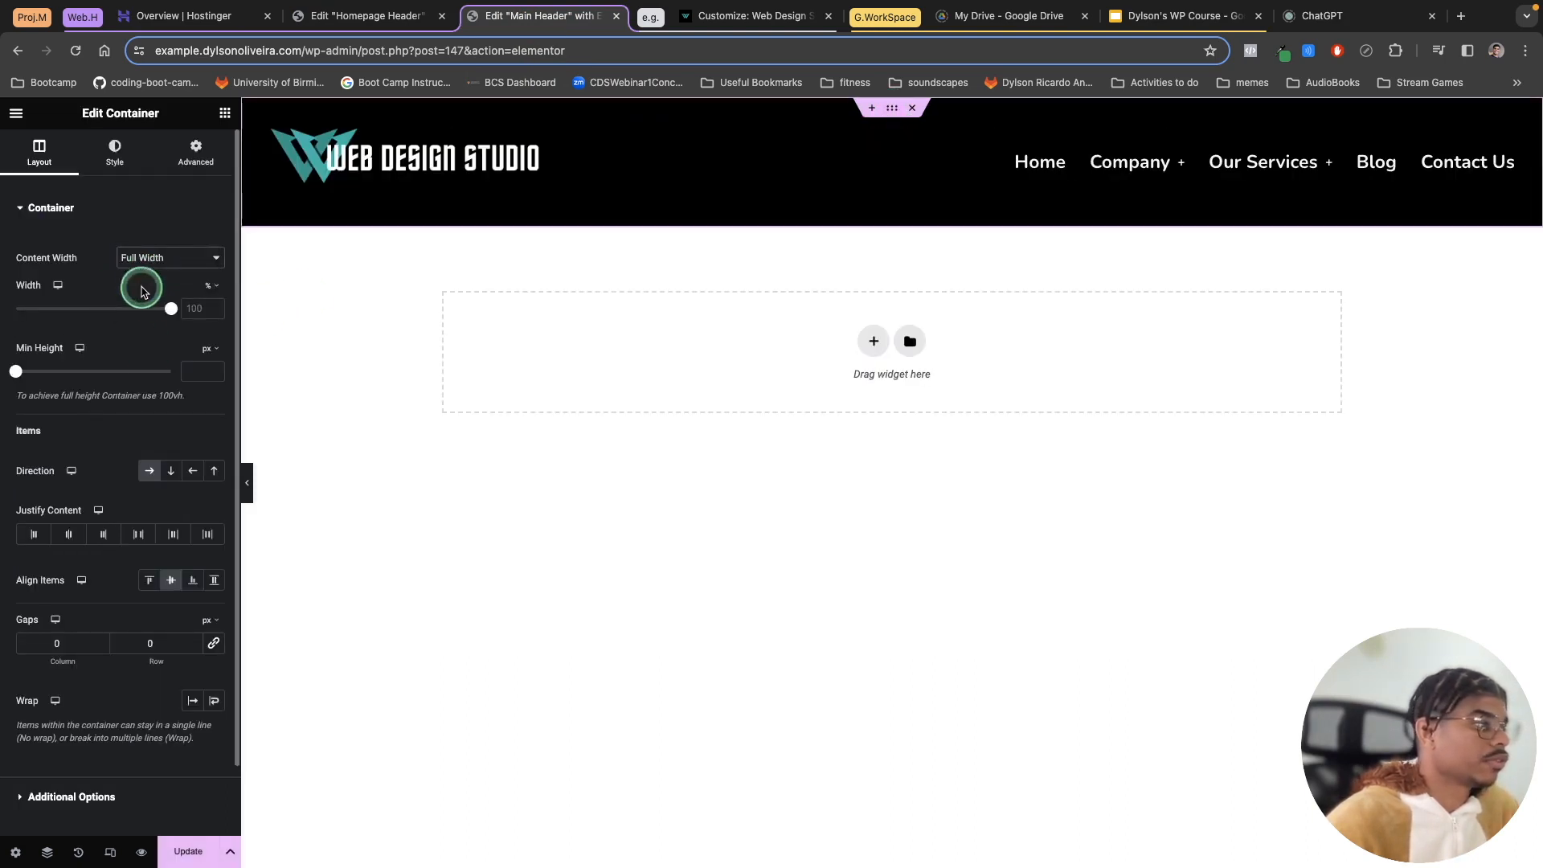
pyautogui.click(187, 853)
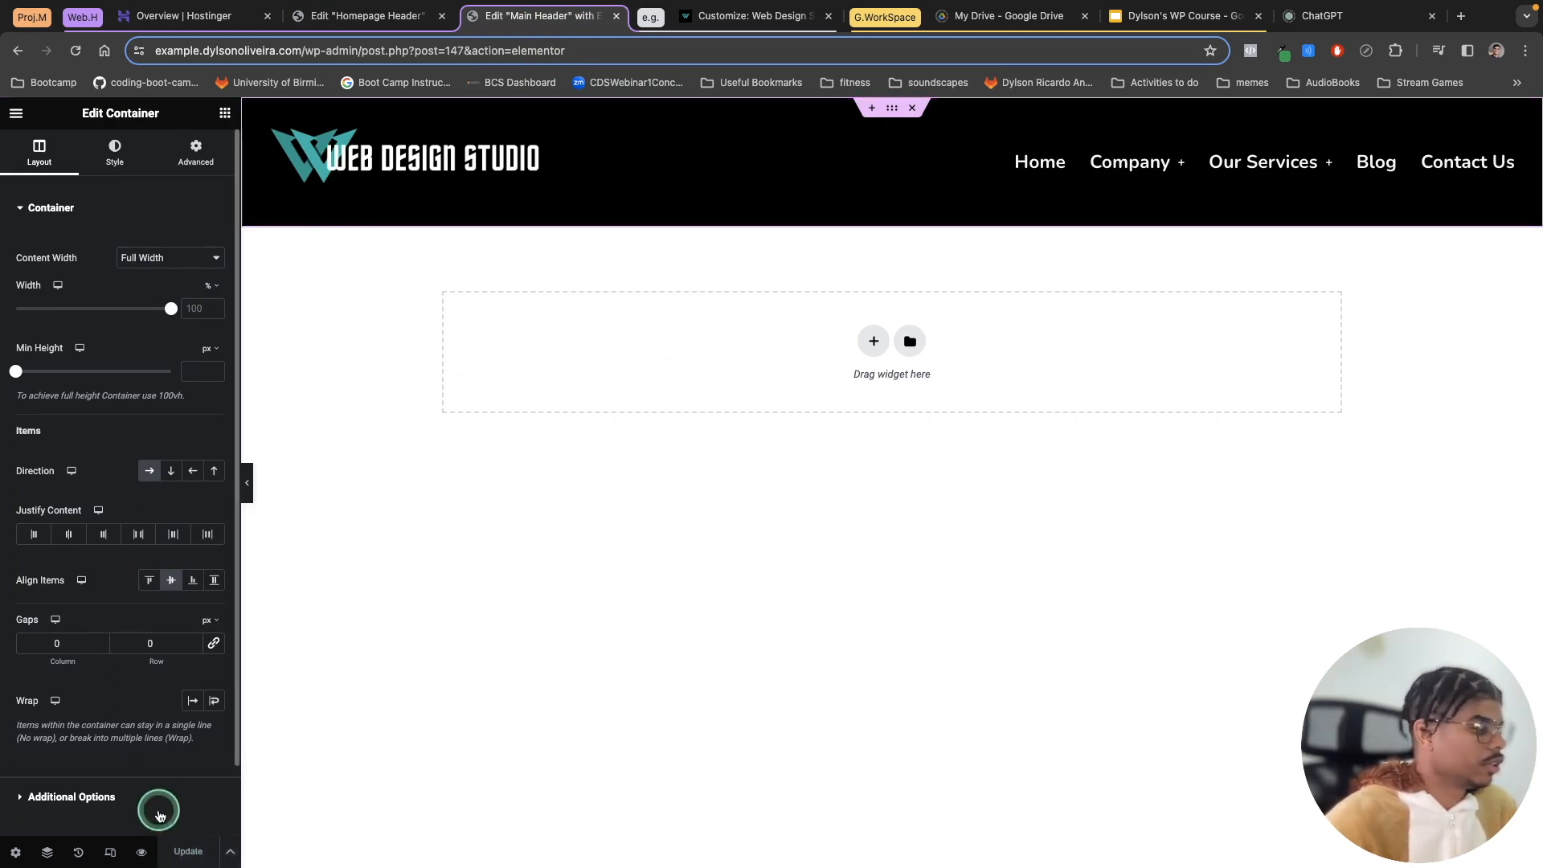
pyautogui.click(142, 854)
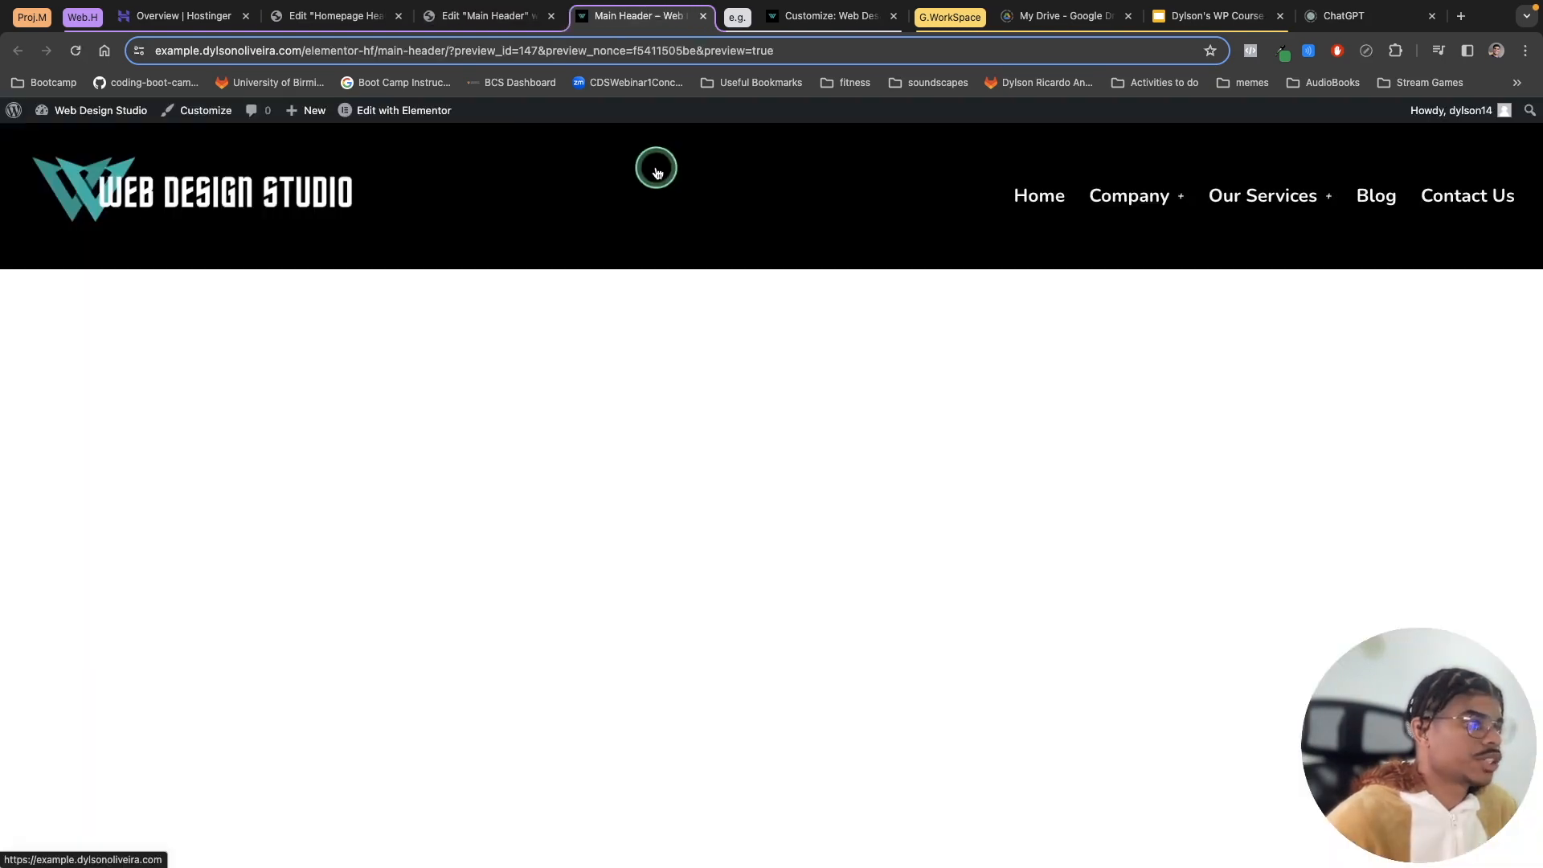
# Step: Visit the live site and switch repeatedly between the Home and Blog pages to compare their headers
pyautogui.click(13, 111)
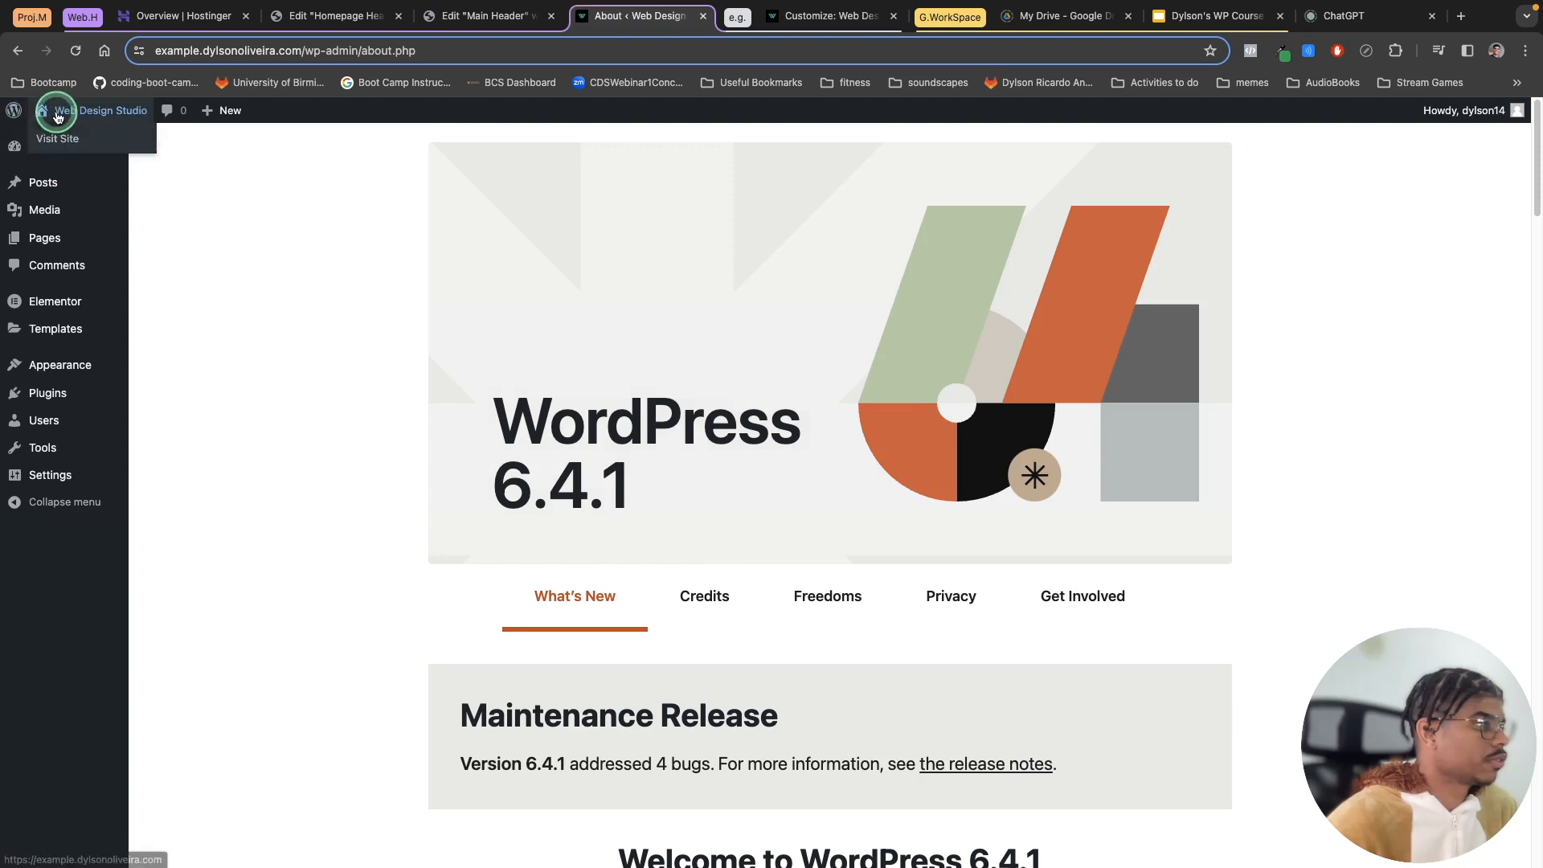
pyautogui.click(55, 137)
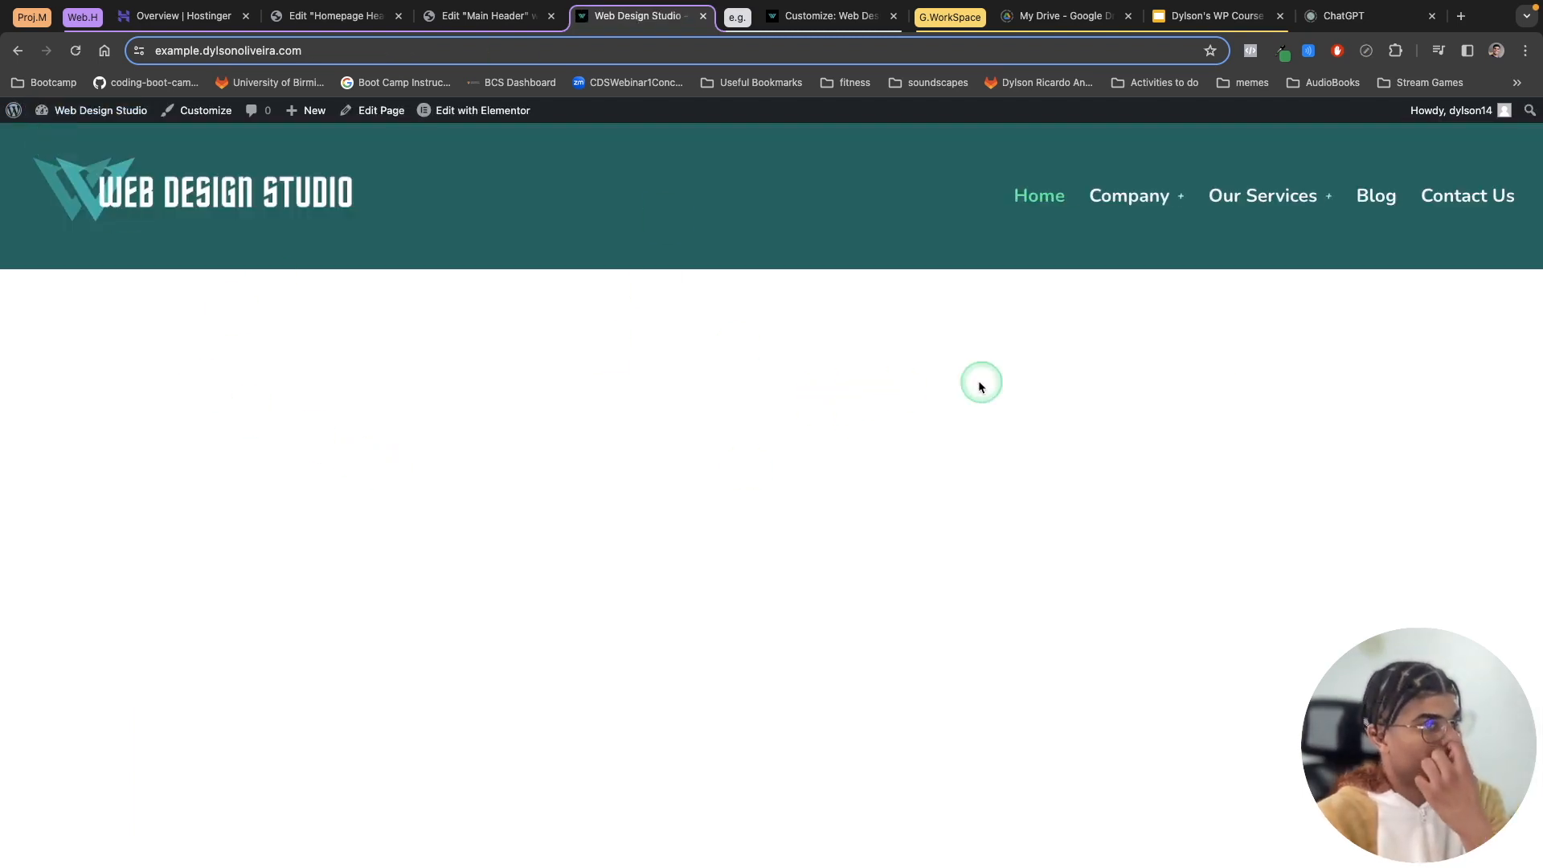
pyautogui.click(1382, 202)
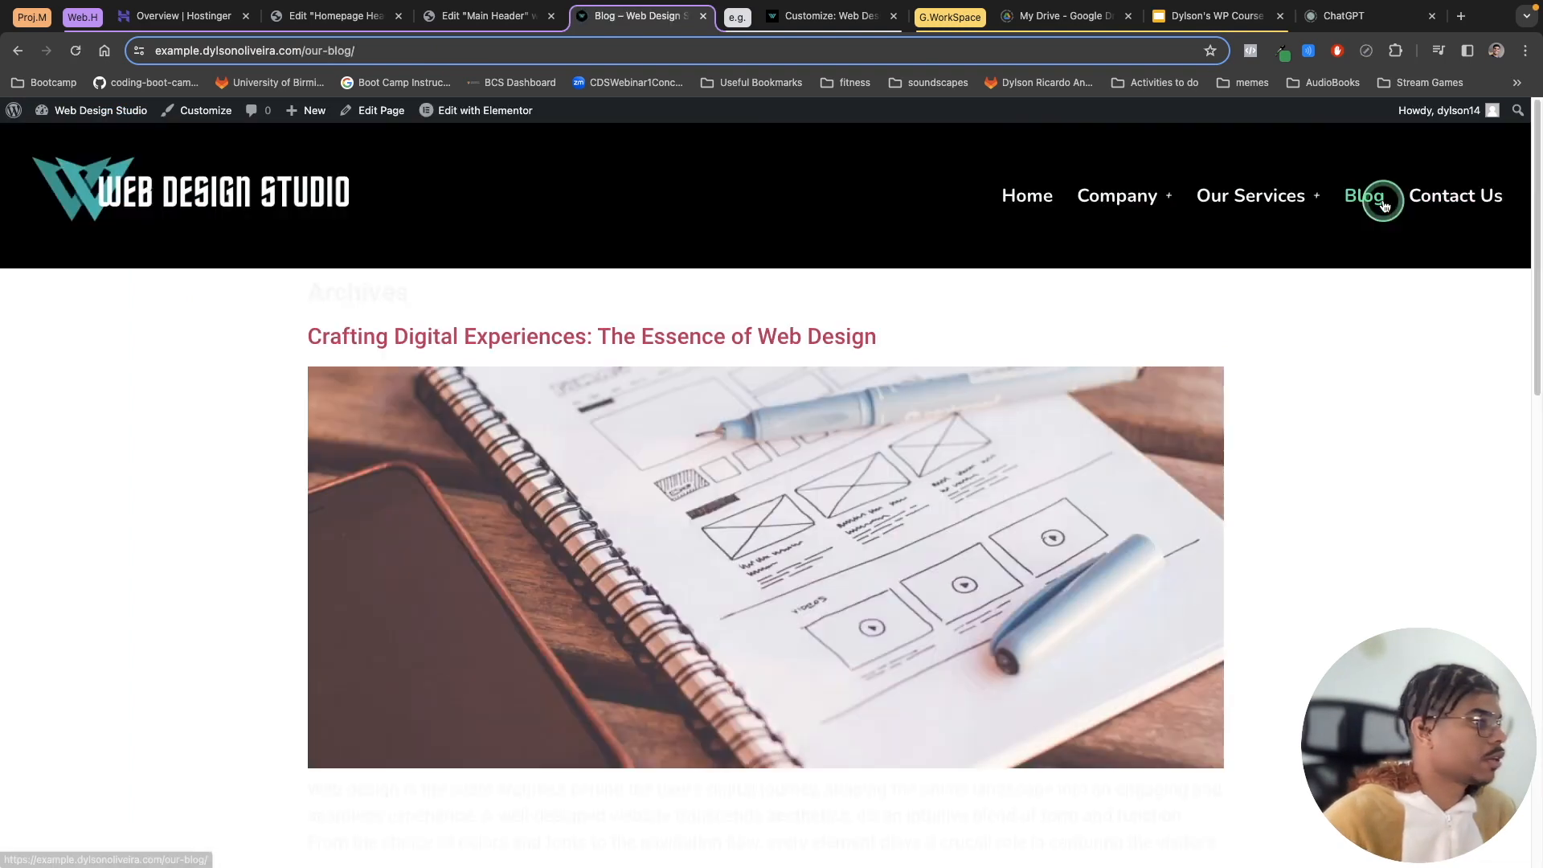
pyautogui.click(1028, 199)
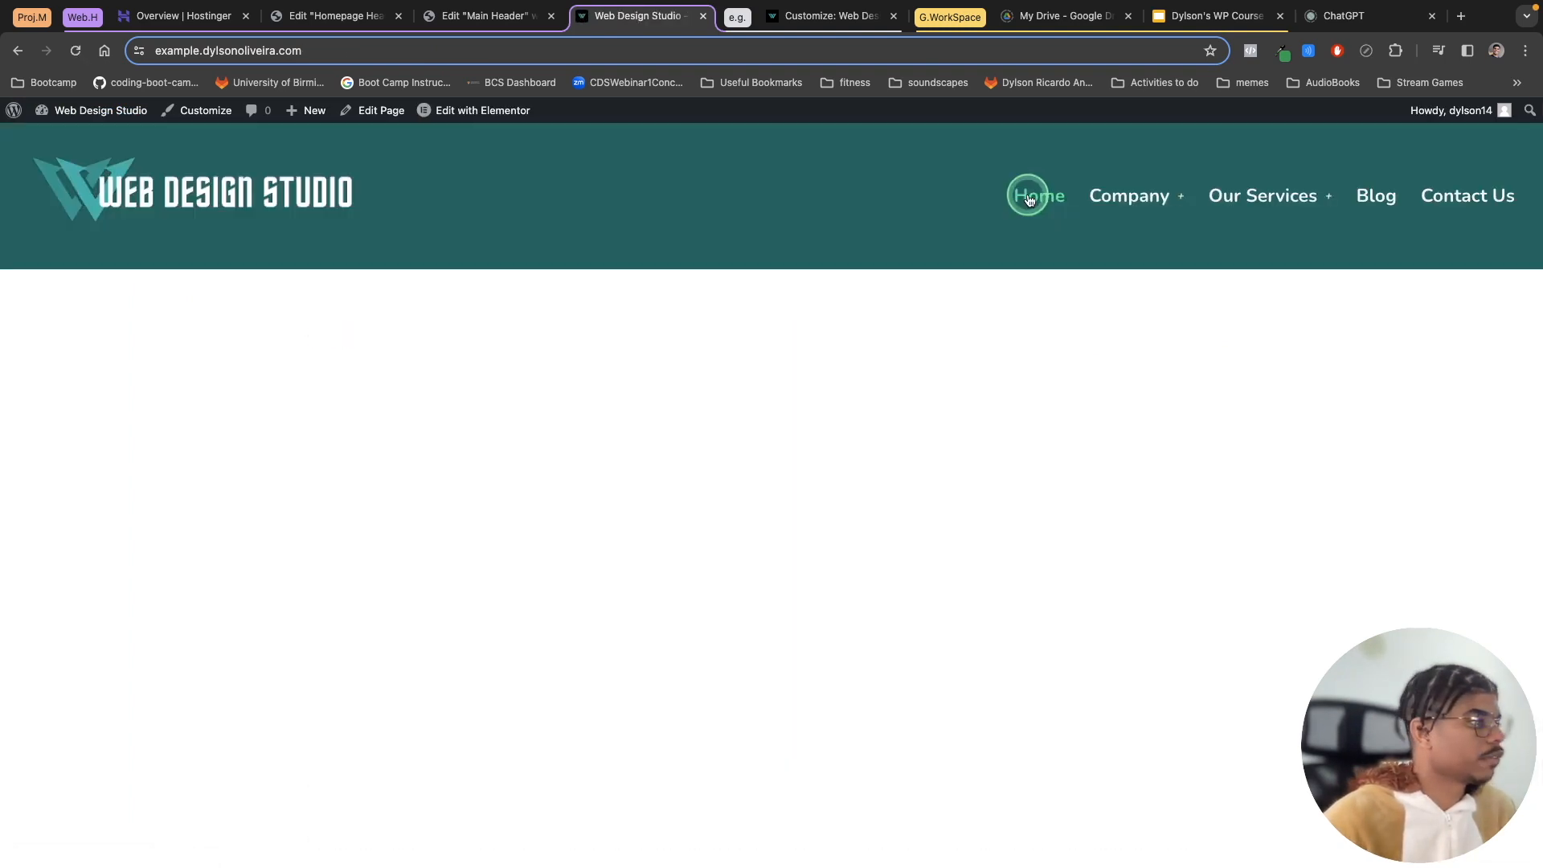
pyautogui.click(1370, 197)
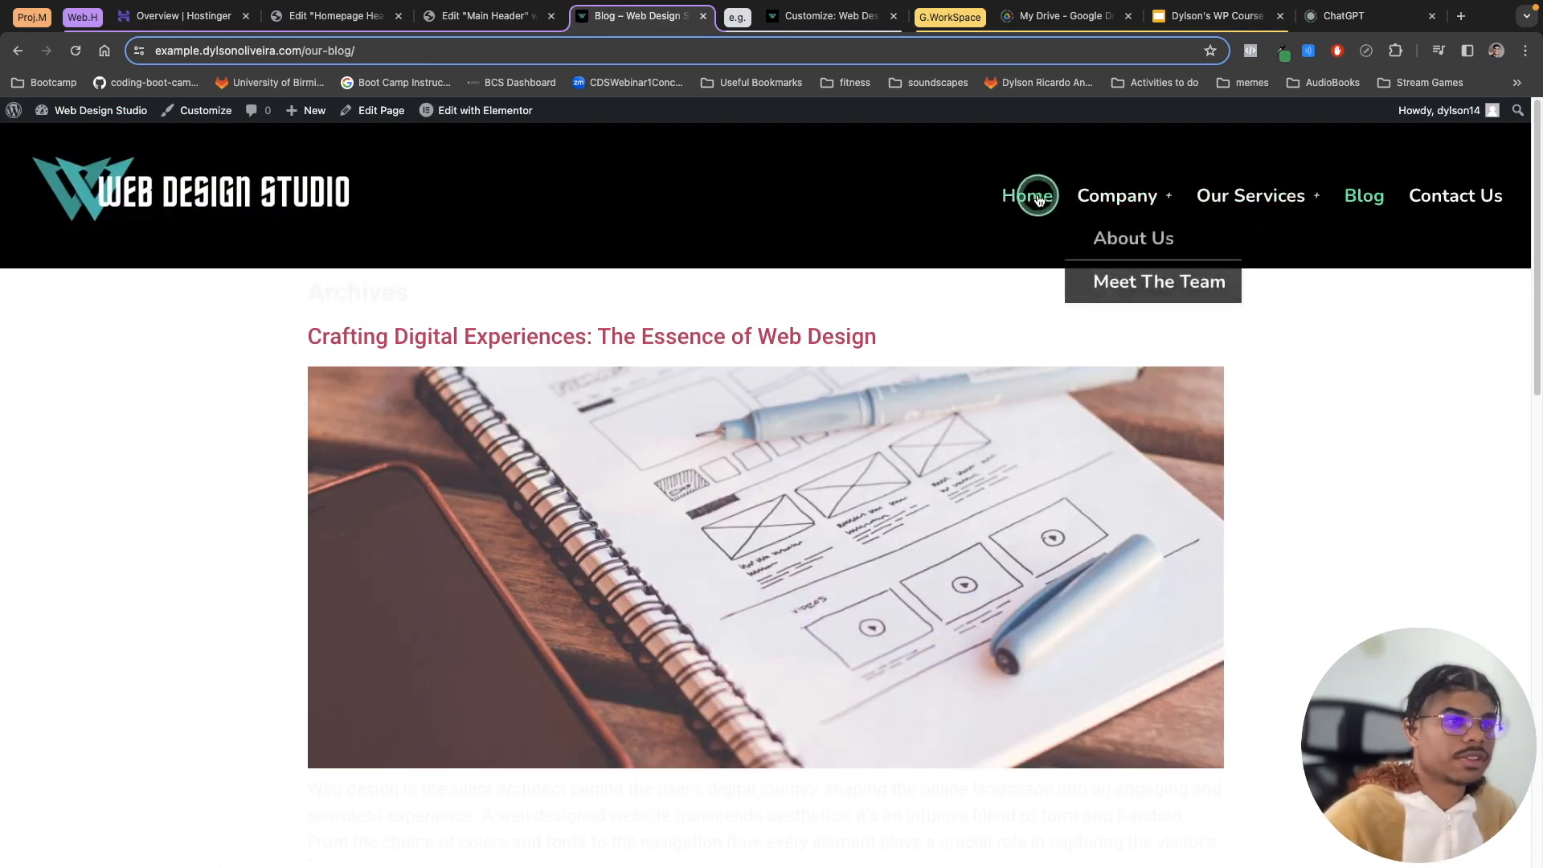
pyautogui.click(1038, 200)
pyautogui.click(1341, 207)
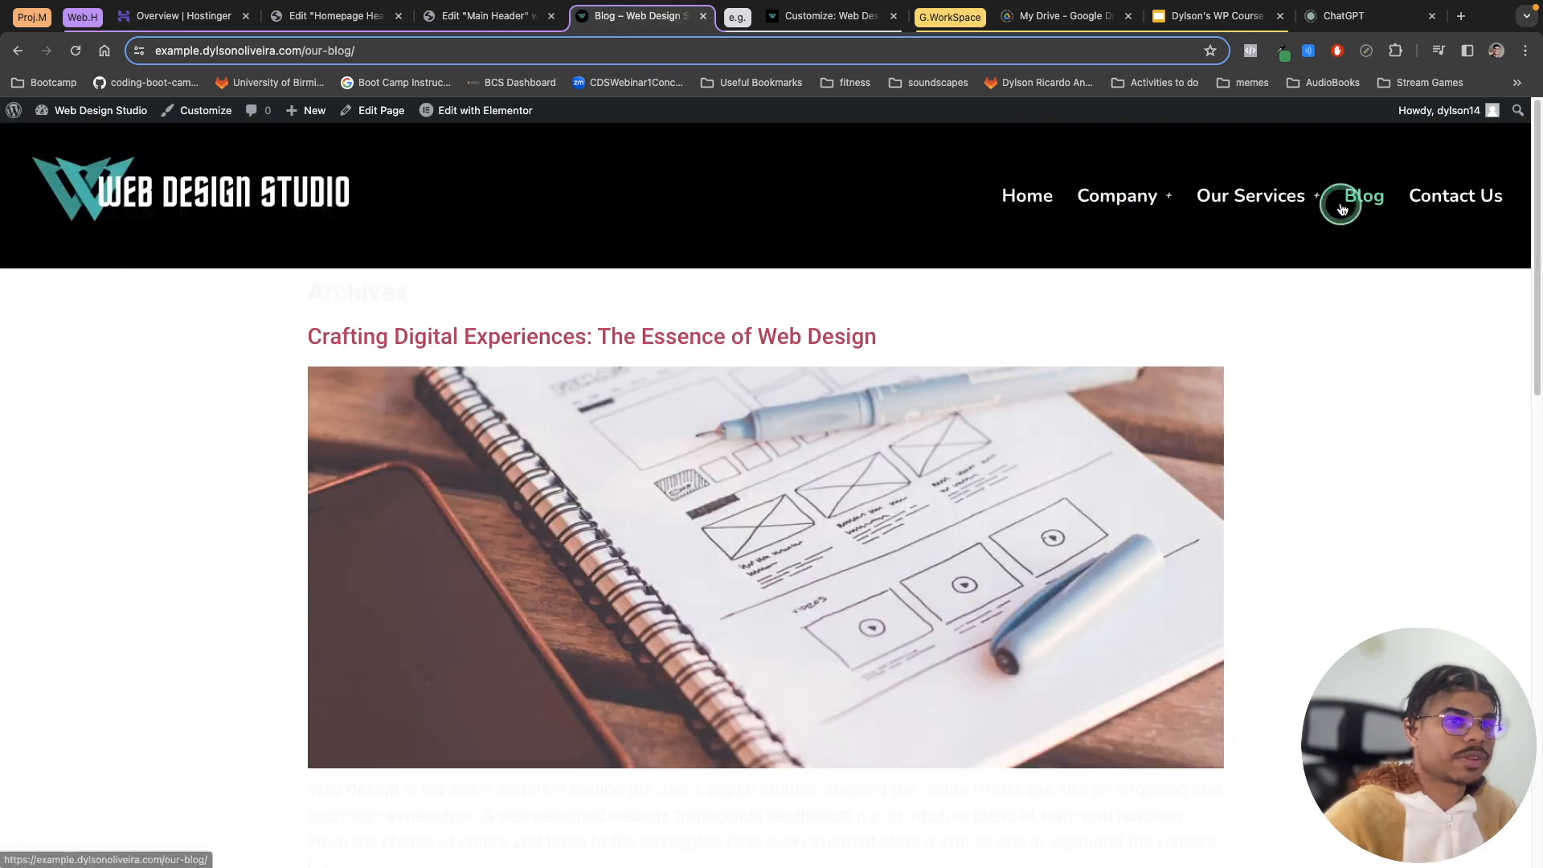
pyautogui.click(1029, 195)
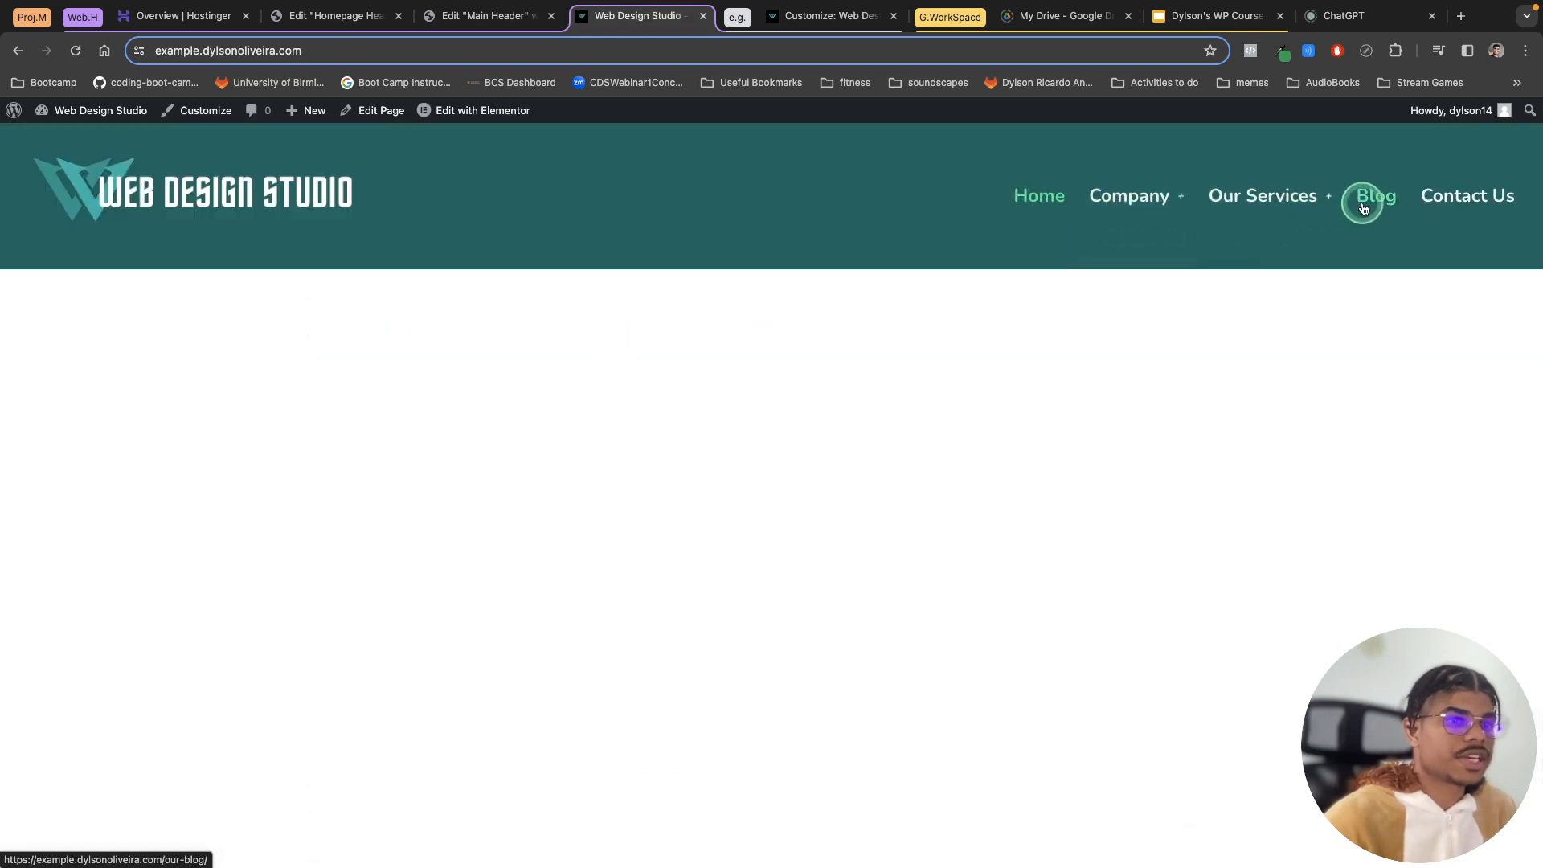